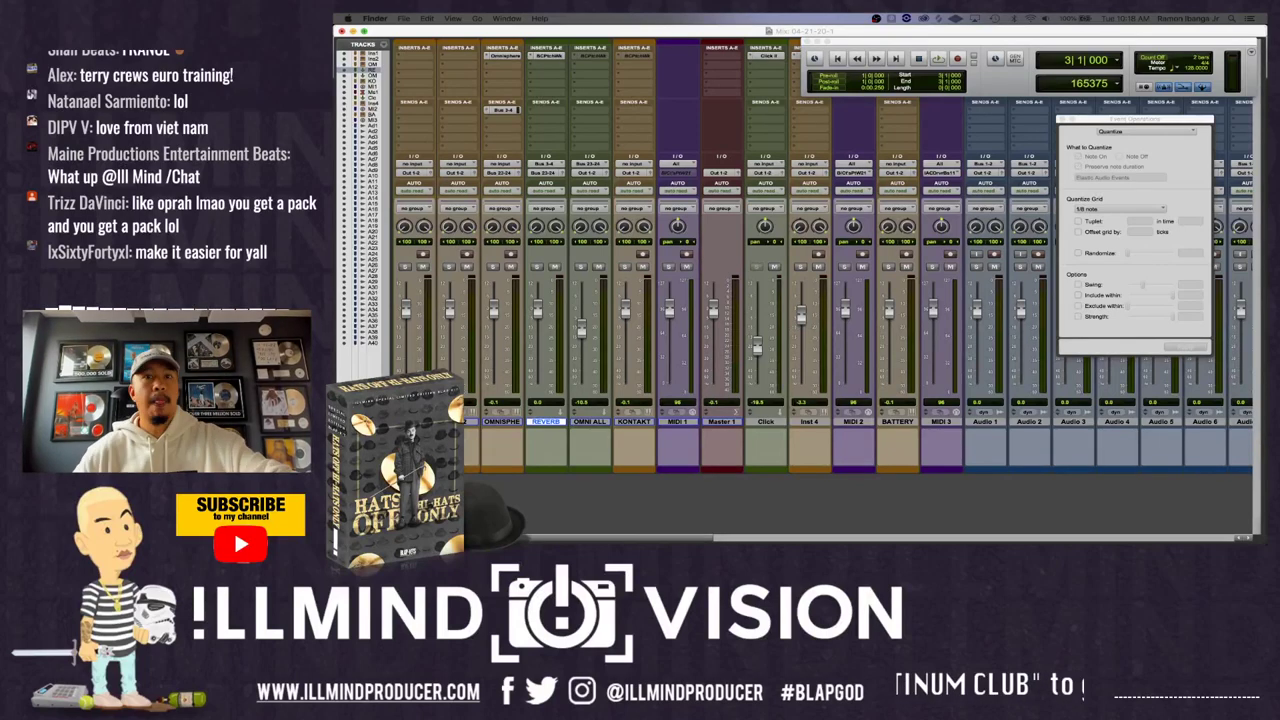
- Set the session tempo to 80 BPM and close the Event Operations window
key("XF86AudioLowerVolume")
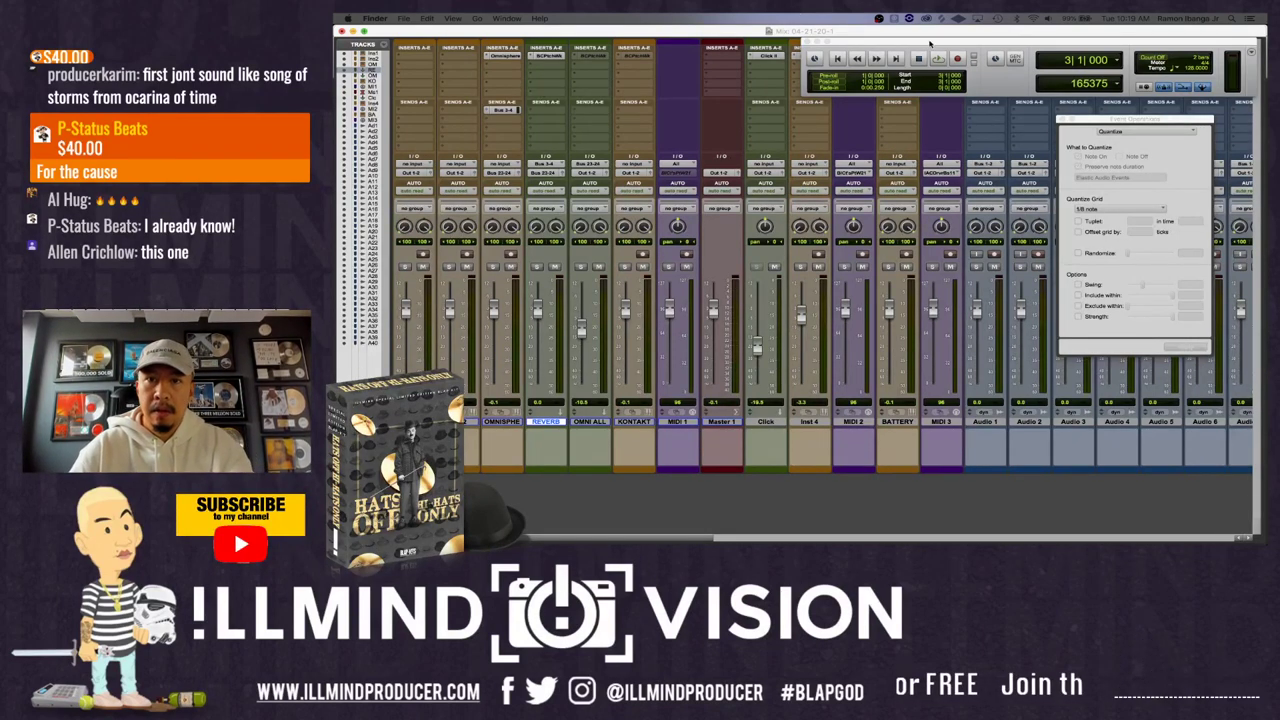
left_click(1090, 85)
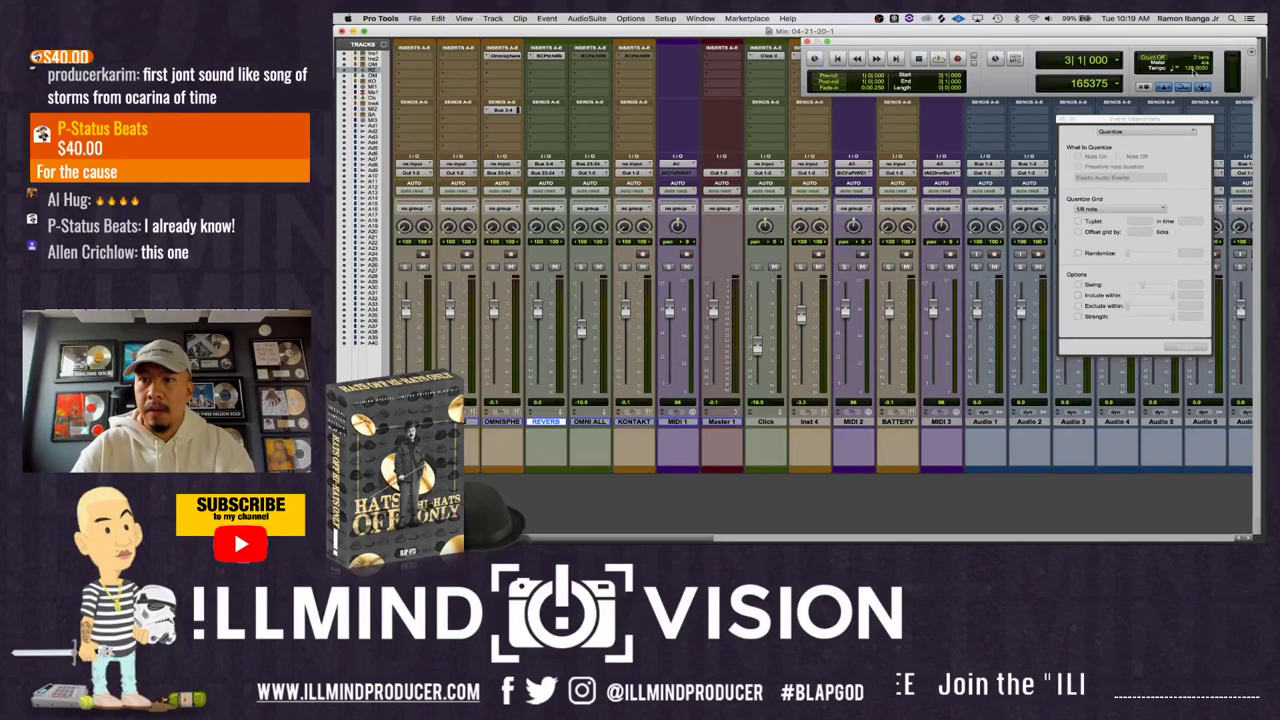
type("80")
key("Return")
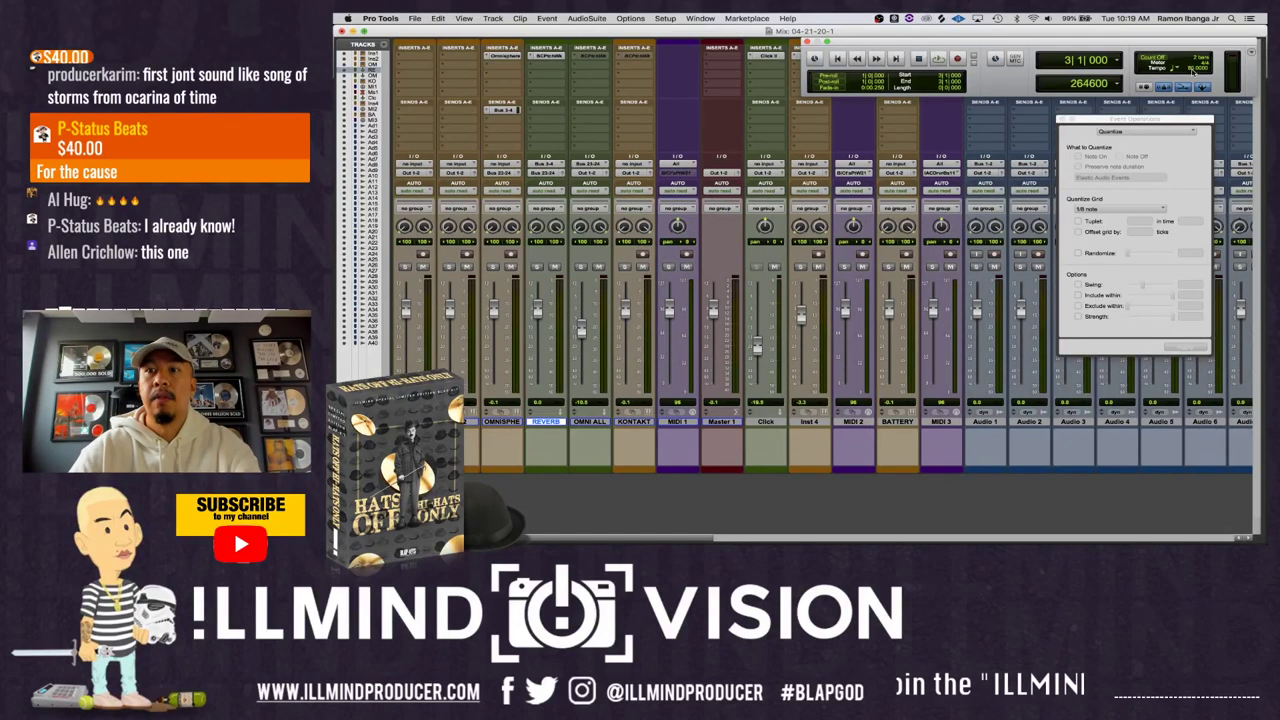
key("super+w")
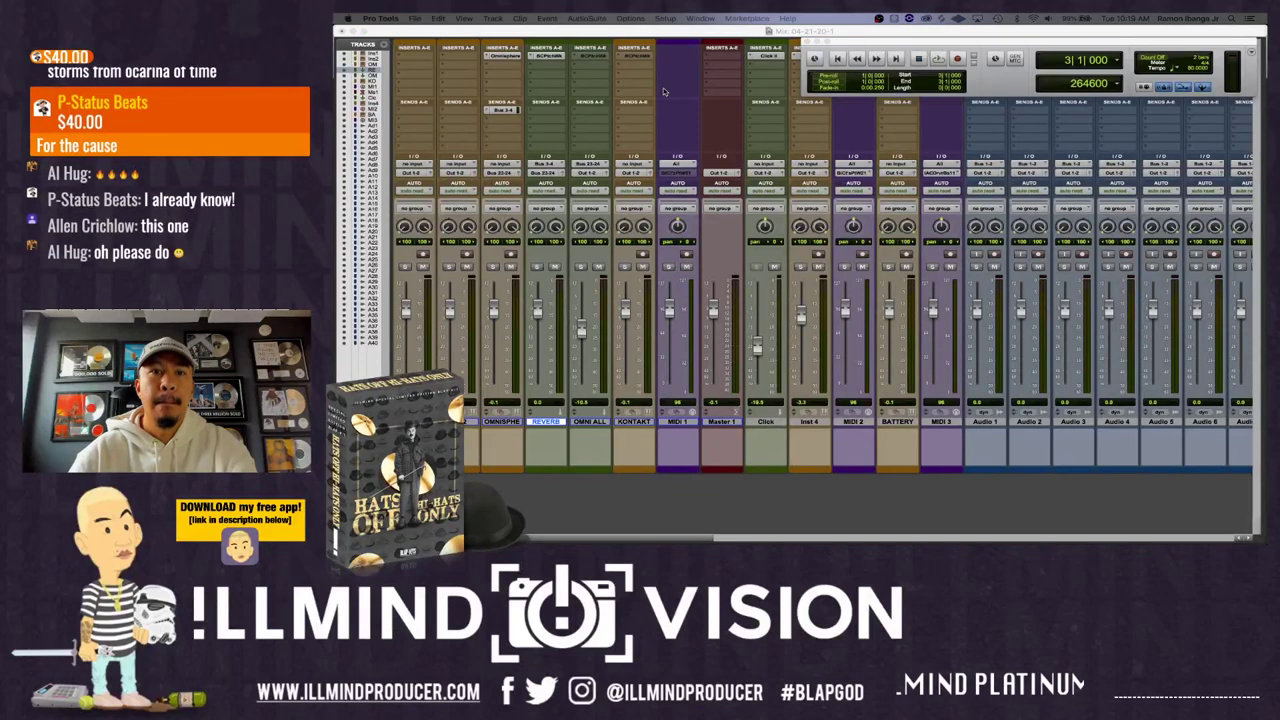
- In the Edit window, rename the Audio 1 track with the sample contributor's name
key("super+equal")
scroll(750, 420, "down", 10)
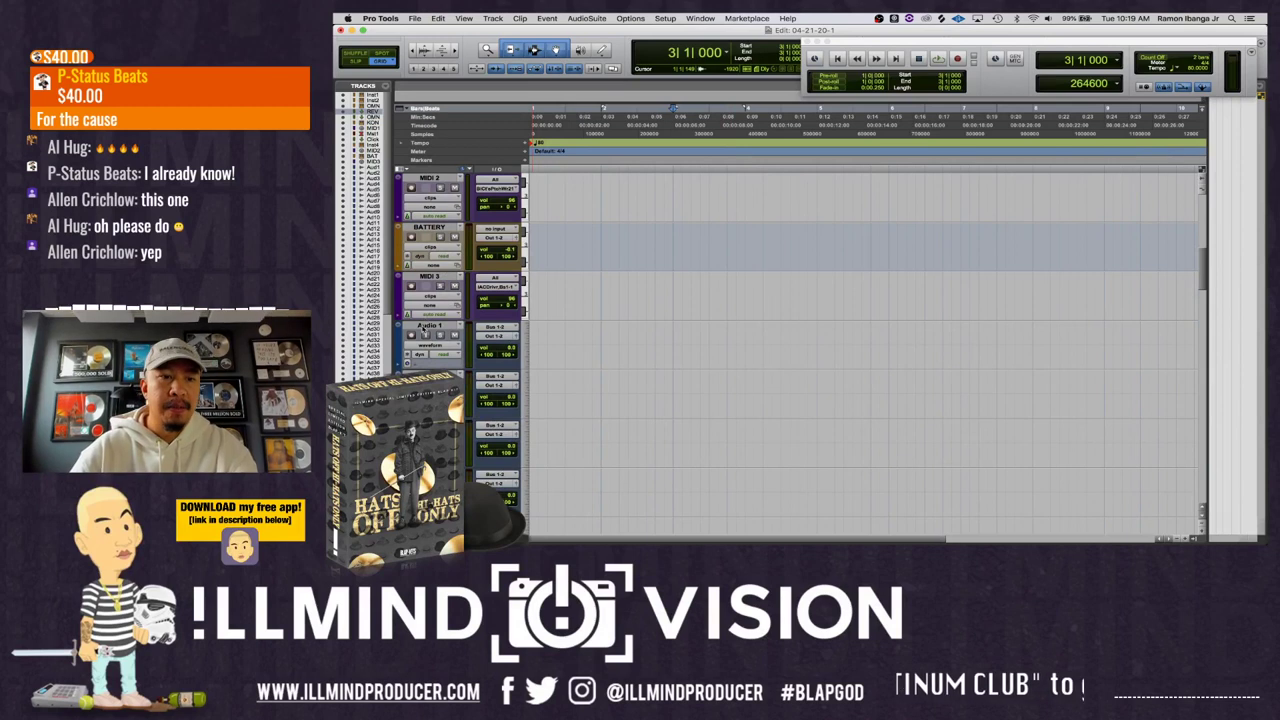
double_click(429, 326)
type("AL HUG")
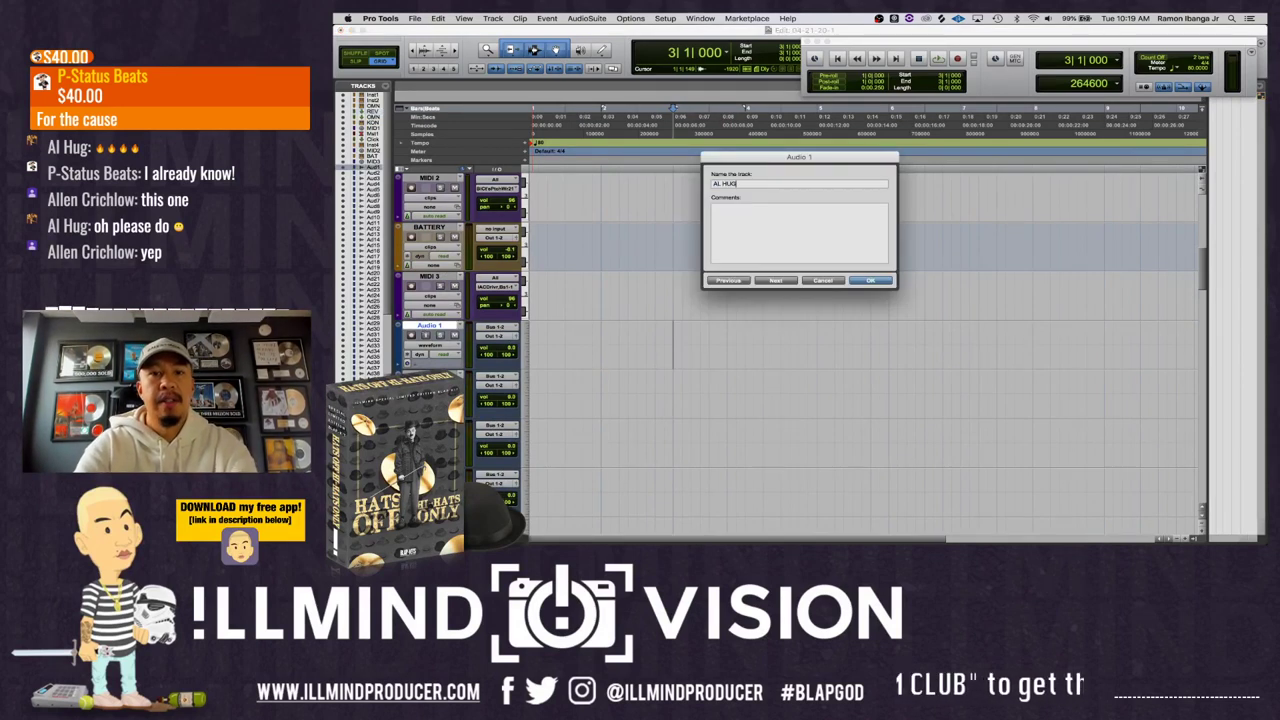
key("Return")
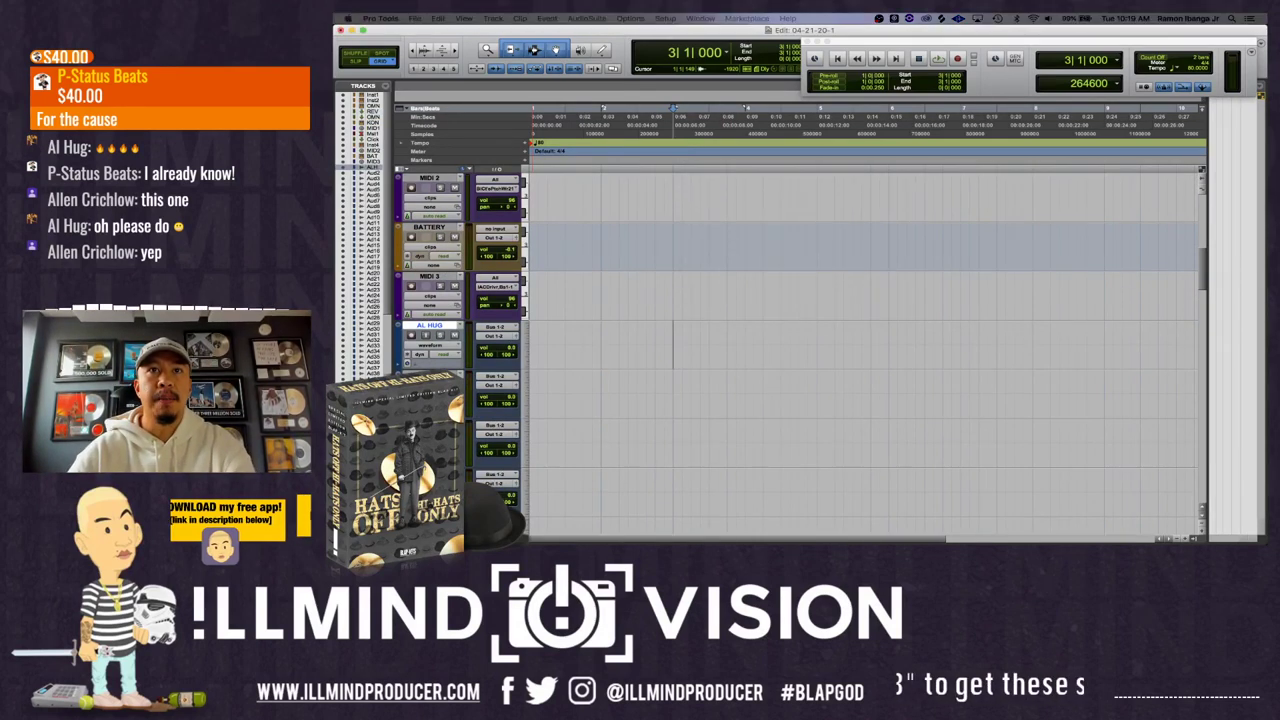
- Import the contributor's 80 BPM audio loop onto the renamed track at bar 5 and accept its existing clip name
left_click_drag(657, 125, 810, 343)
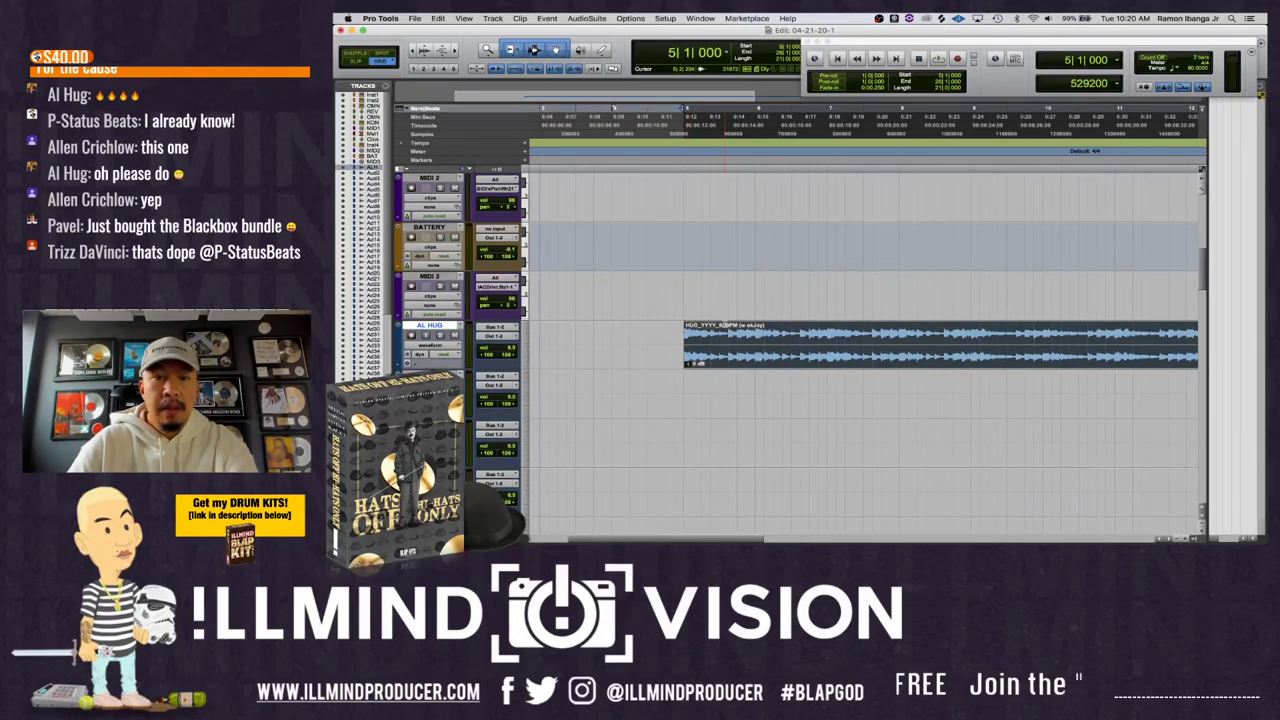
left_click(575, 345)
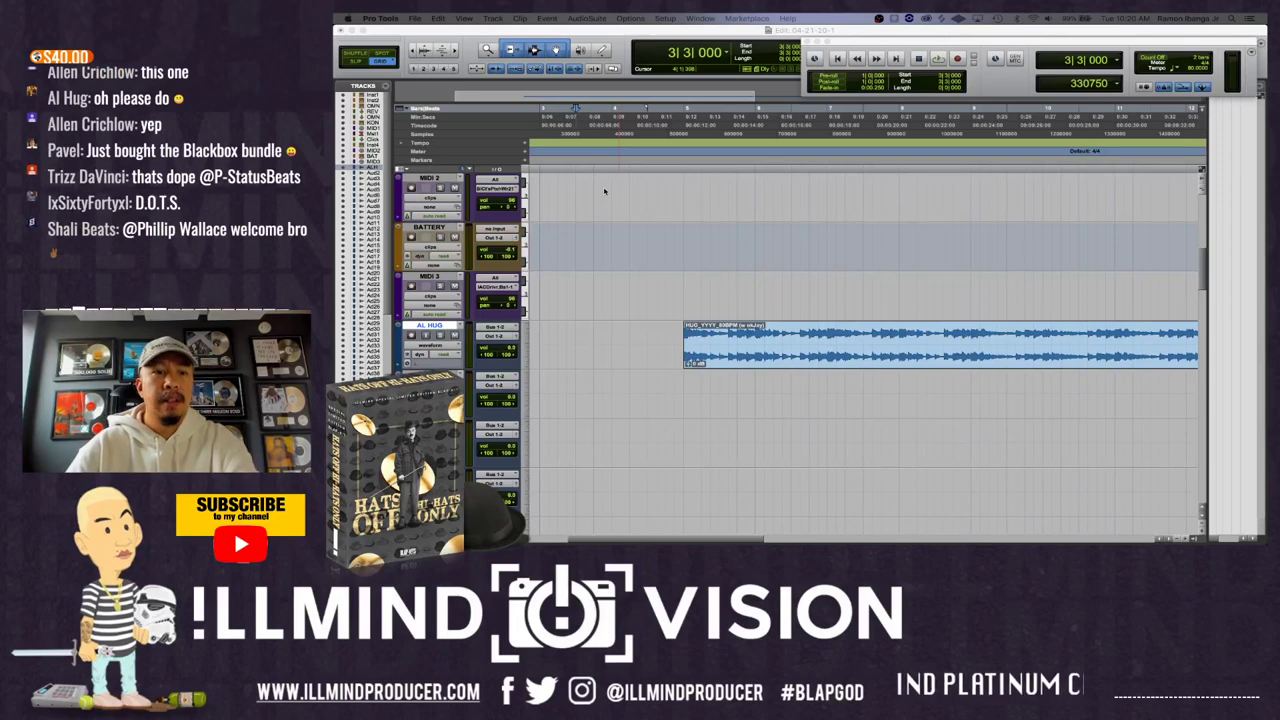
double_click(707, 345)
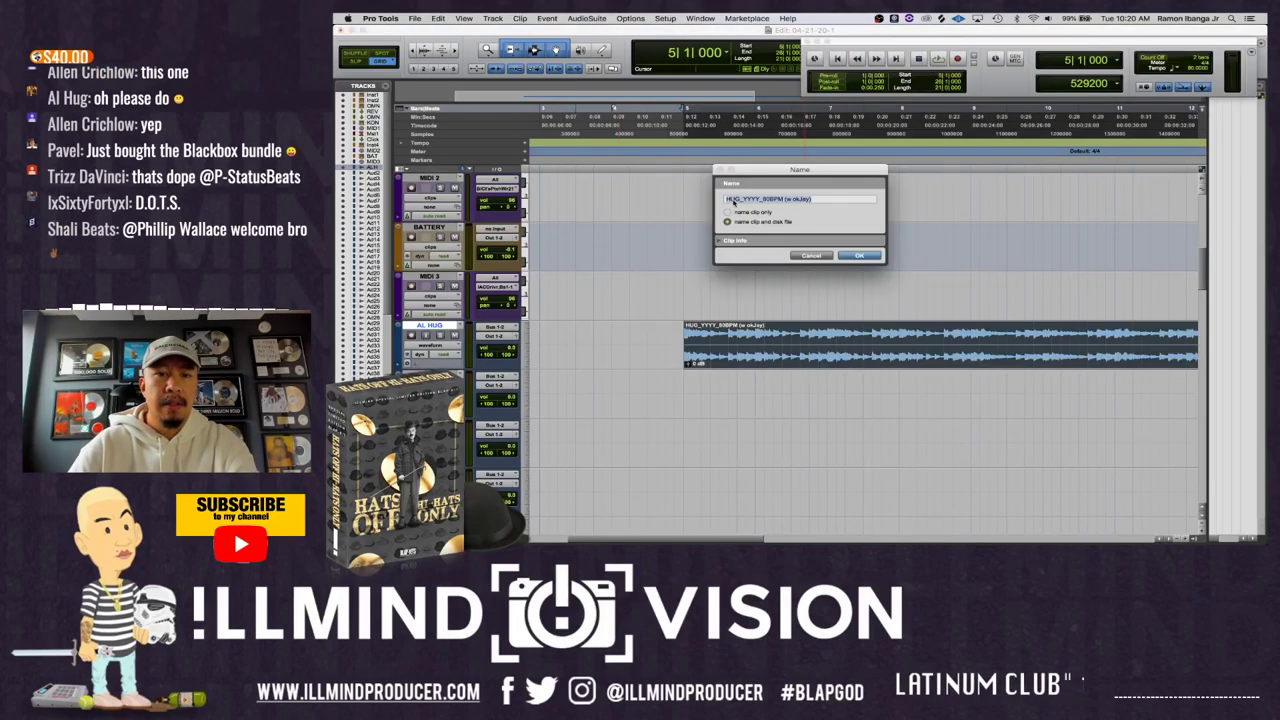
key("Return")
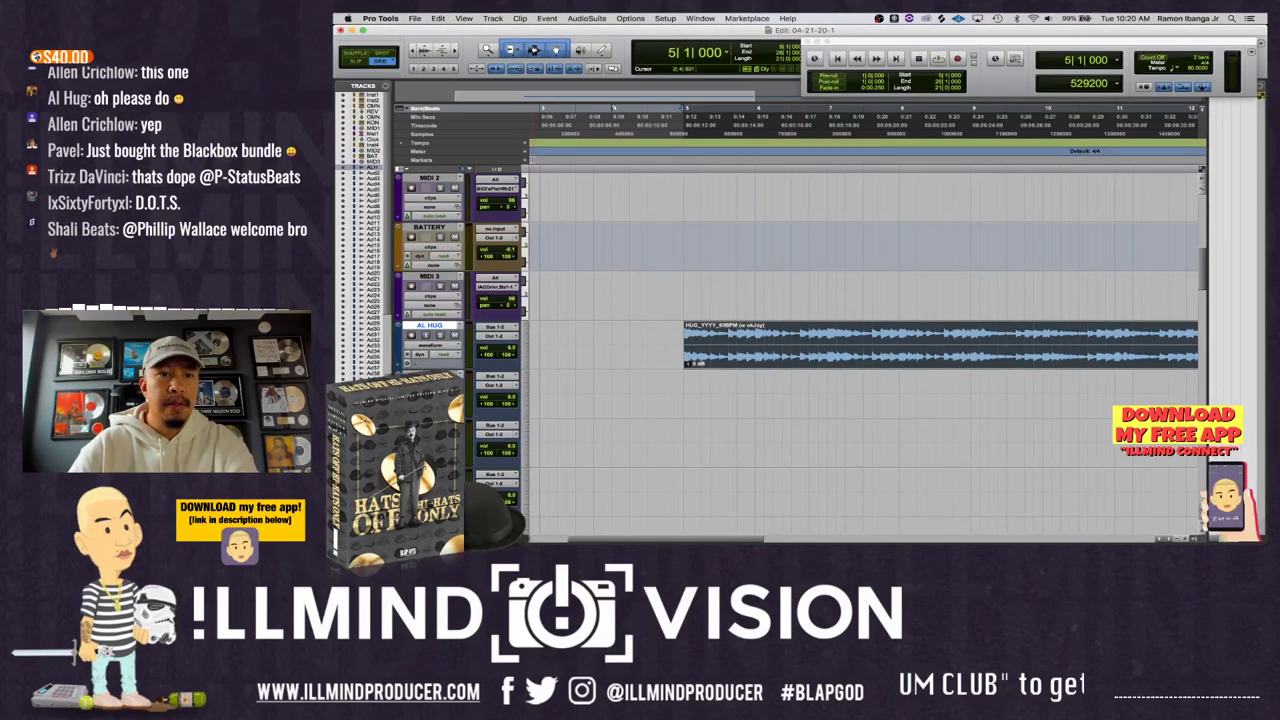
- Add a memory location named Location 1 at bar 5, where the audio clip starts
key("KP_Enter")
key("Return")
key("super+bracketleft")
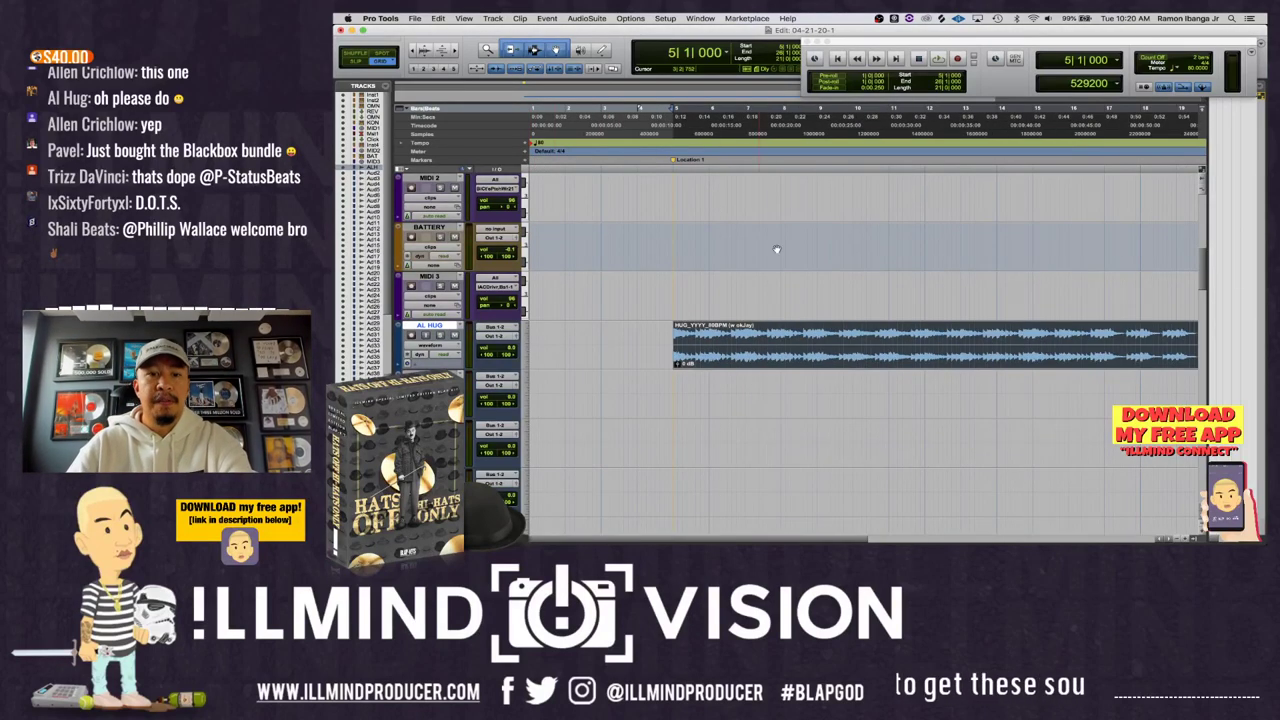
- Hide the floating Transport window over the Mix window
key("super+equal")
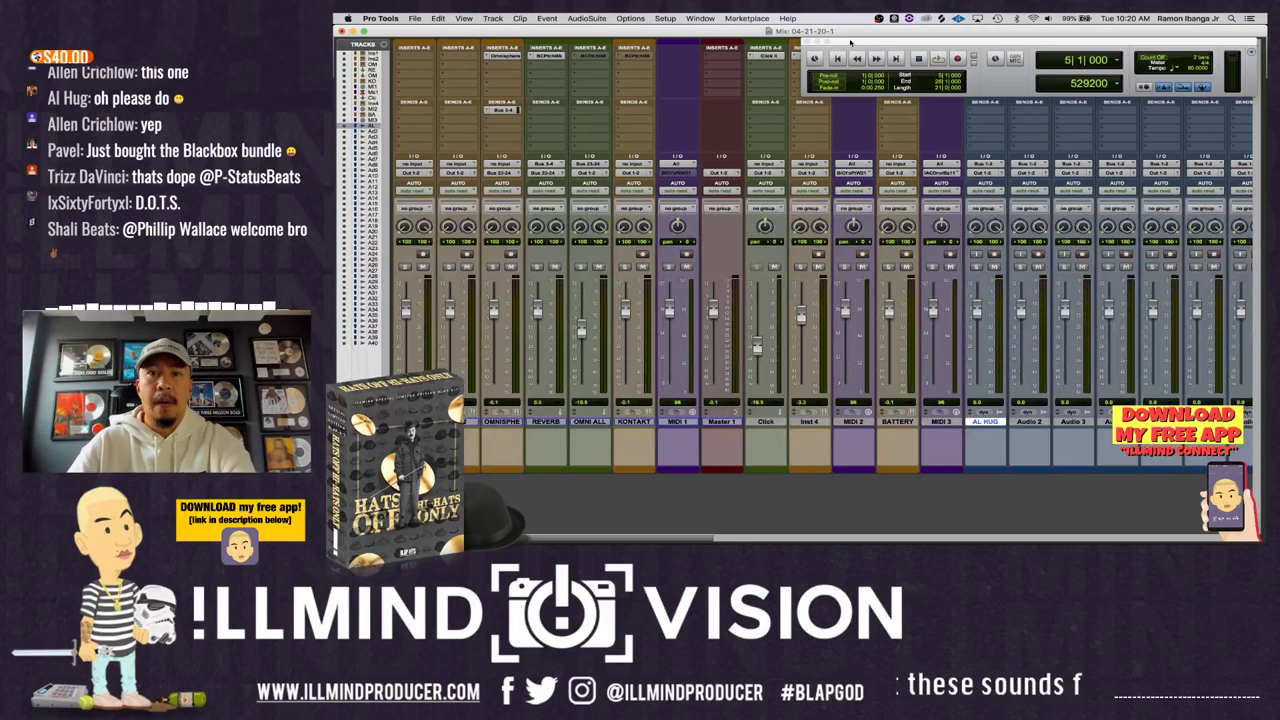
key("super+KP_1")
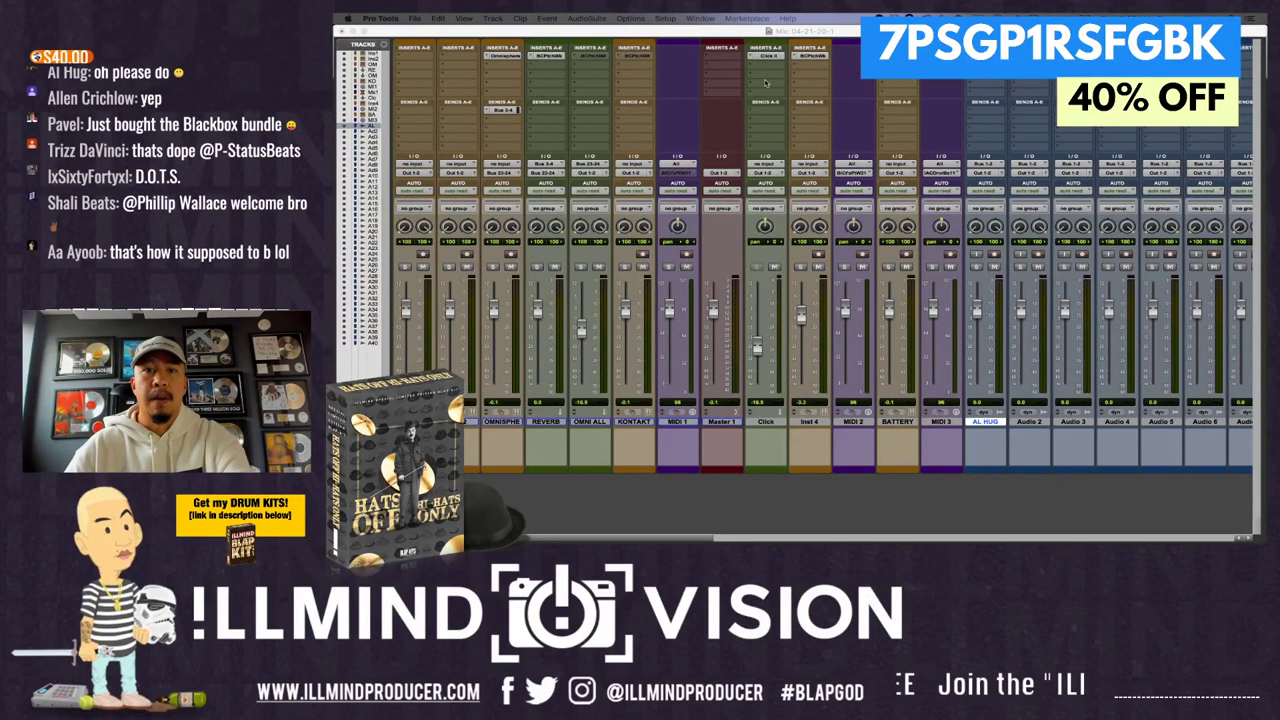
left_click(726, 32)
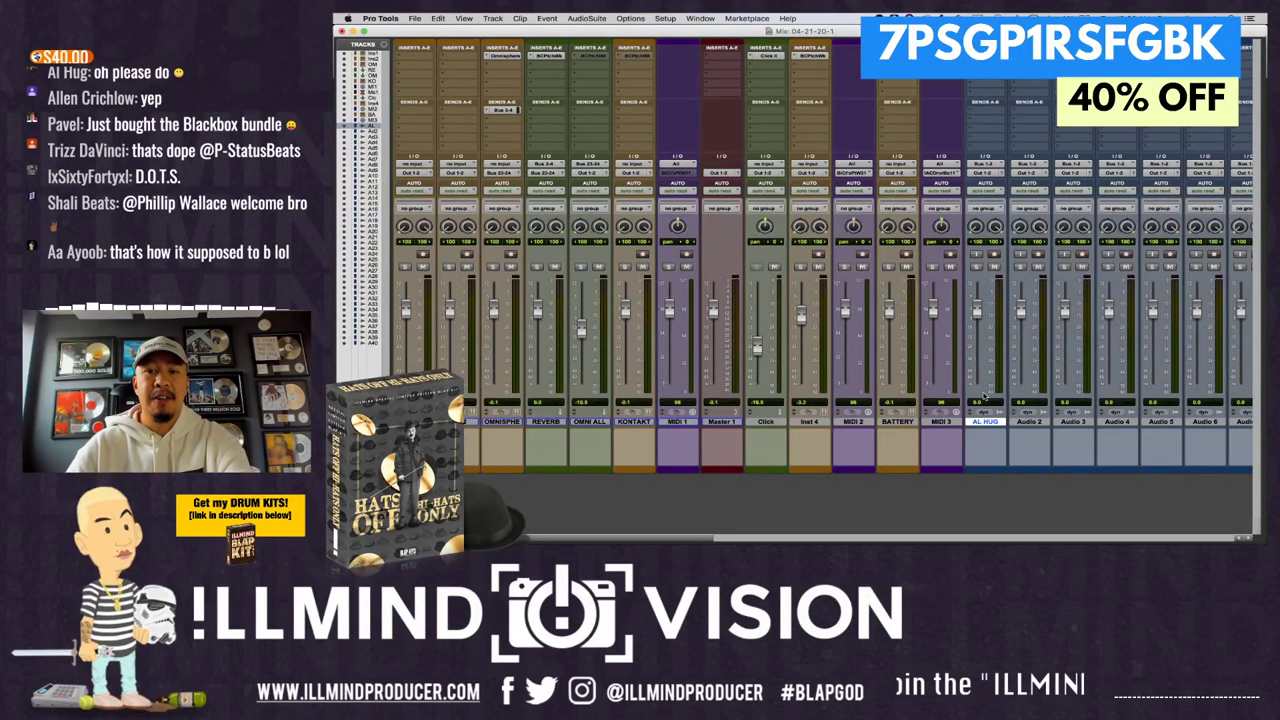
- Play the imported loop and lower its track's fader to -14.0 dB, also reducing the system volume
scroll(996, 395, "right", 2)
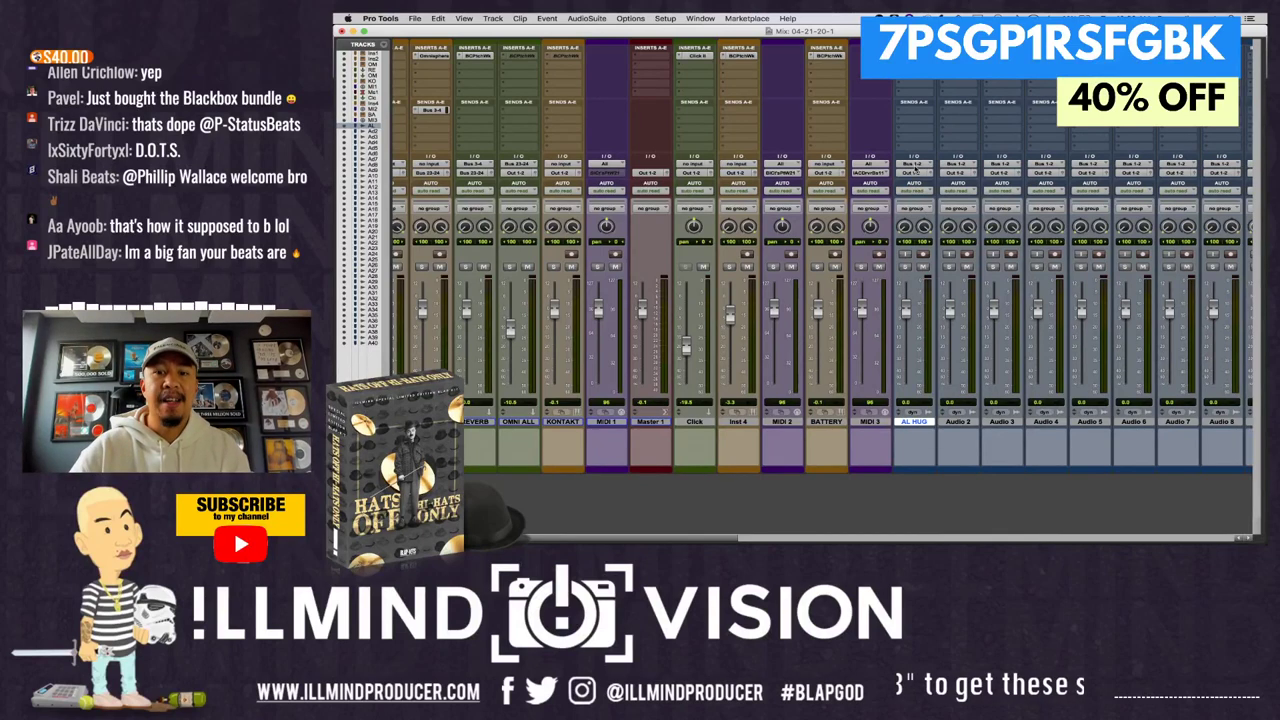
key("super+equal")
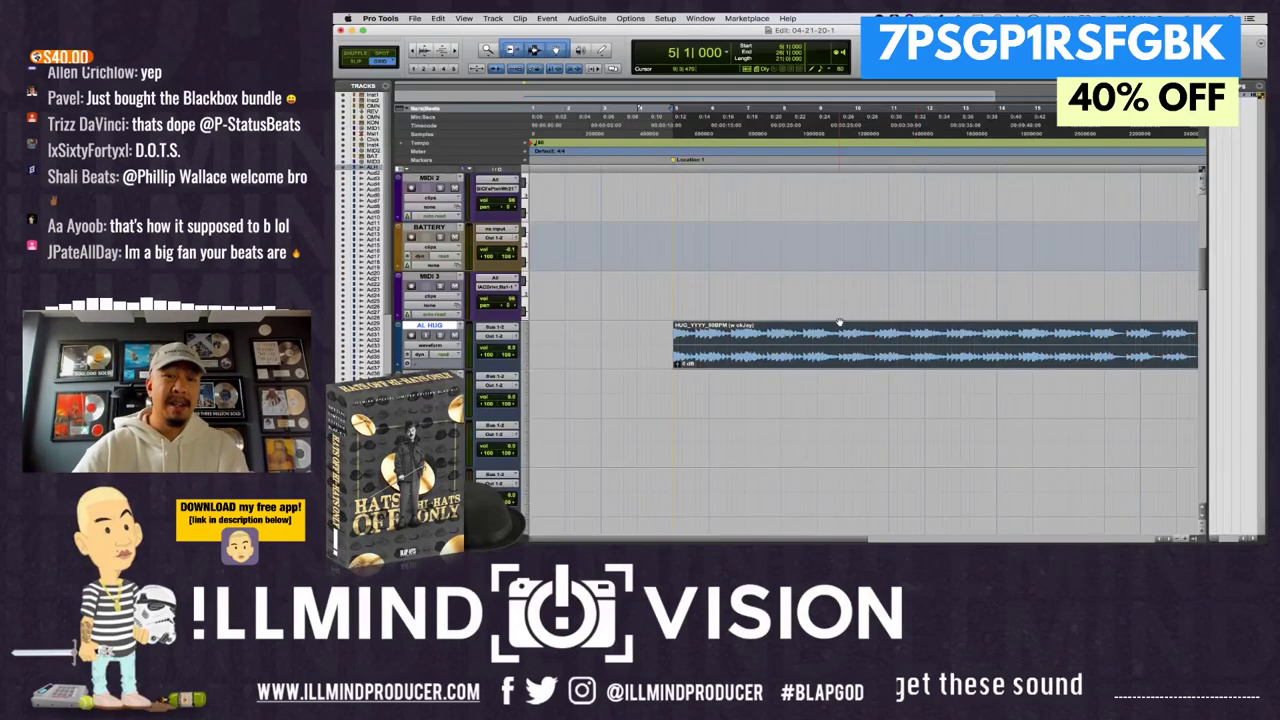
key("super+equal")
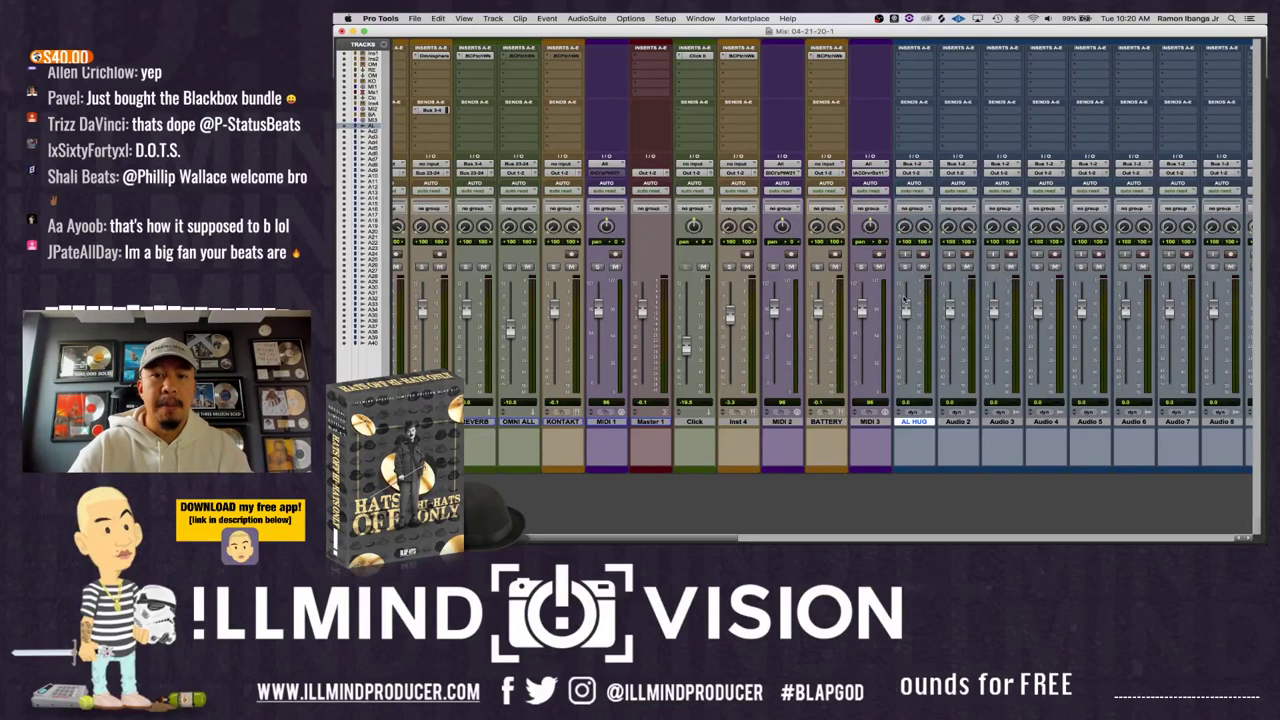
key("super+equal")
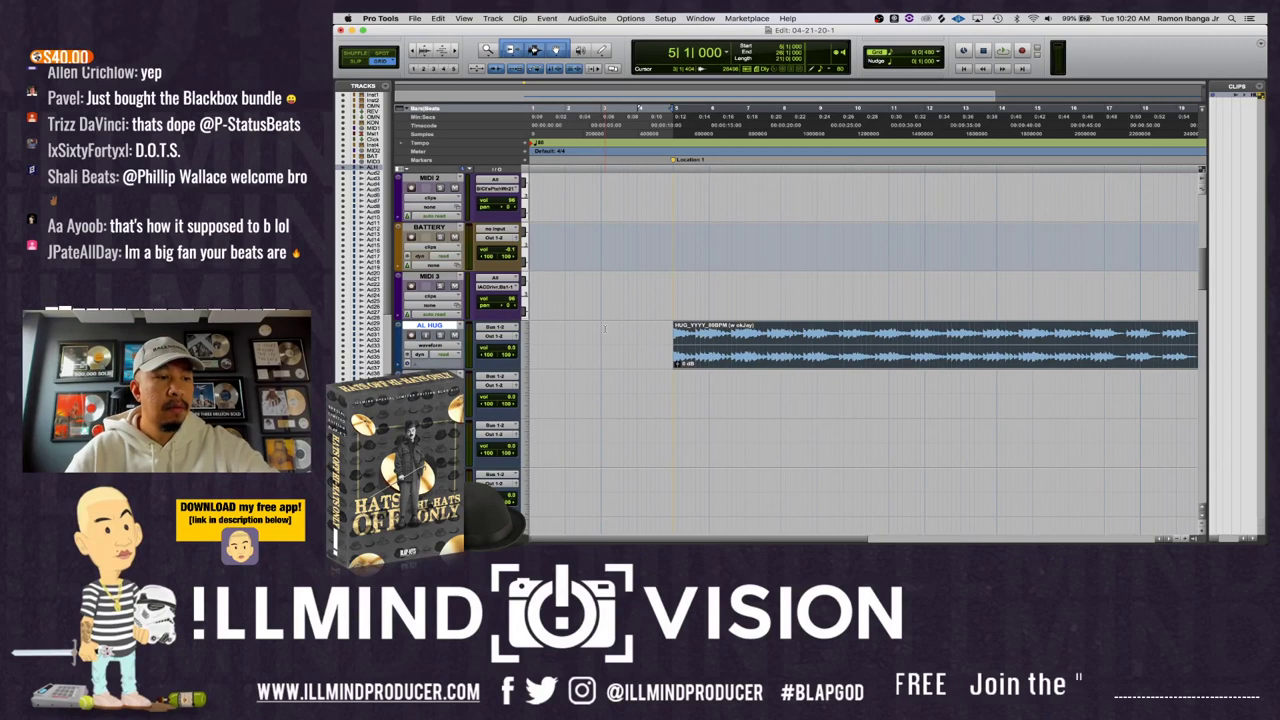
key("space")
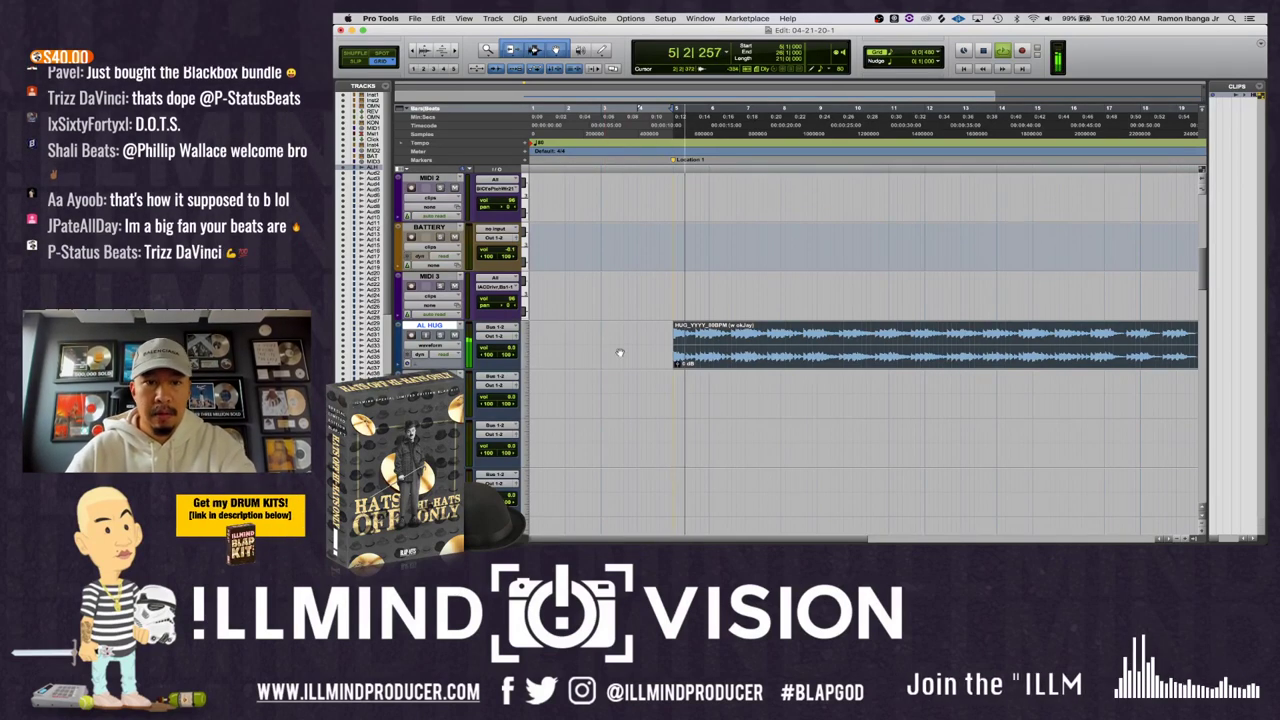
key("super+equal")
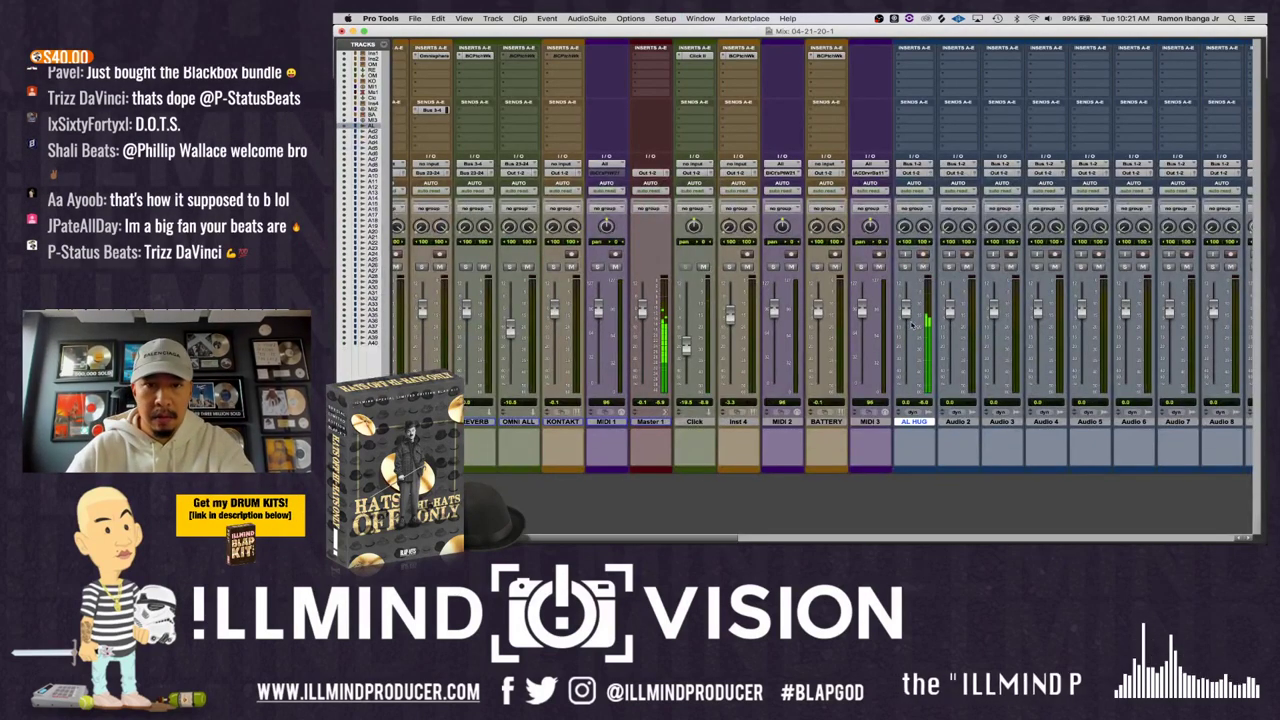
left_click_drag(906, 308, 907, 331)
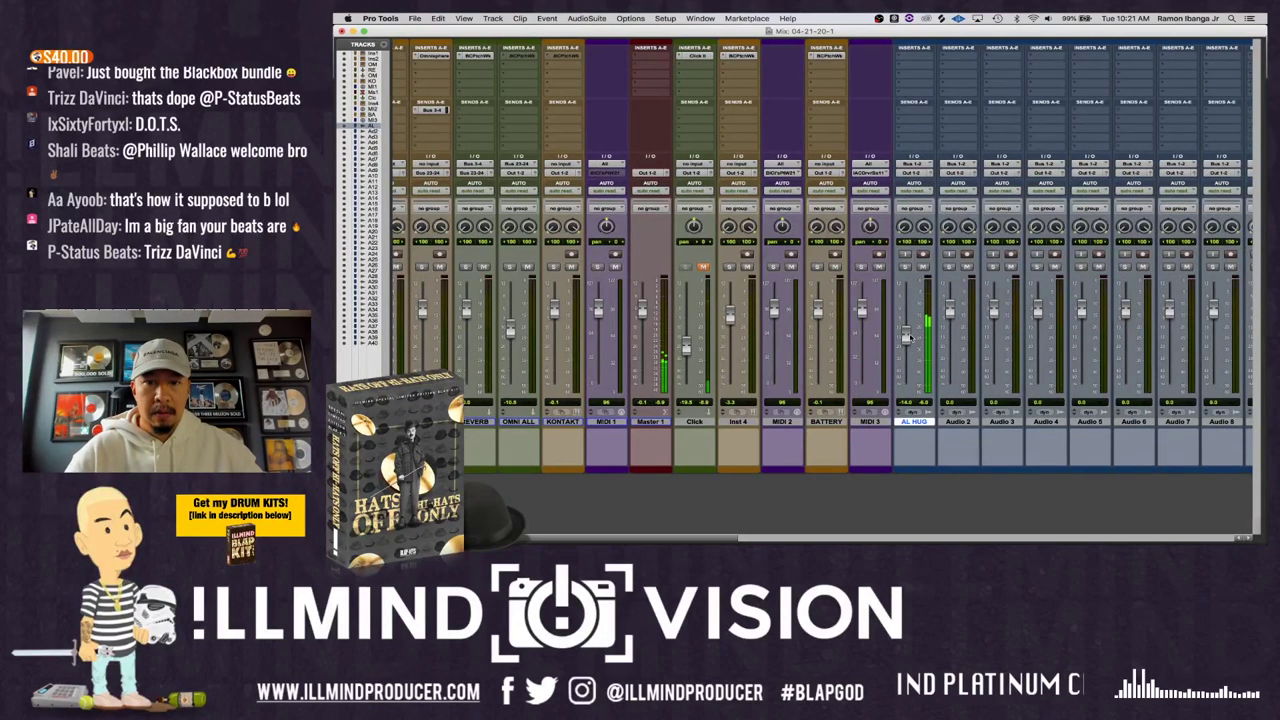
key("XF86AudioLowerVolume")
key("super+equal")
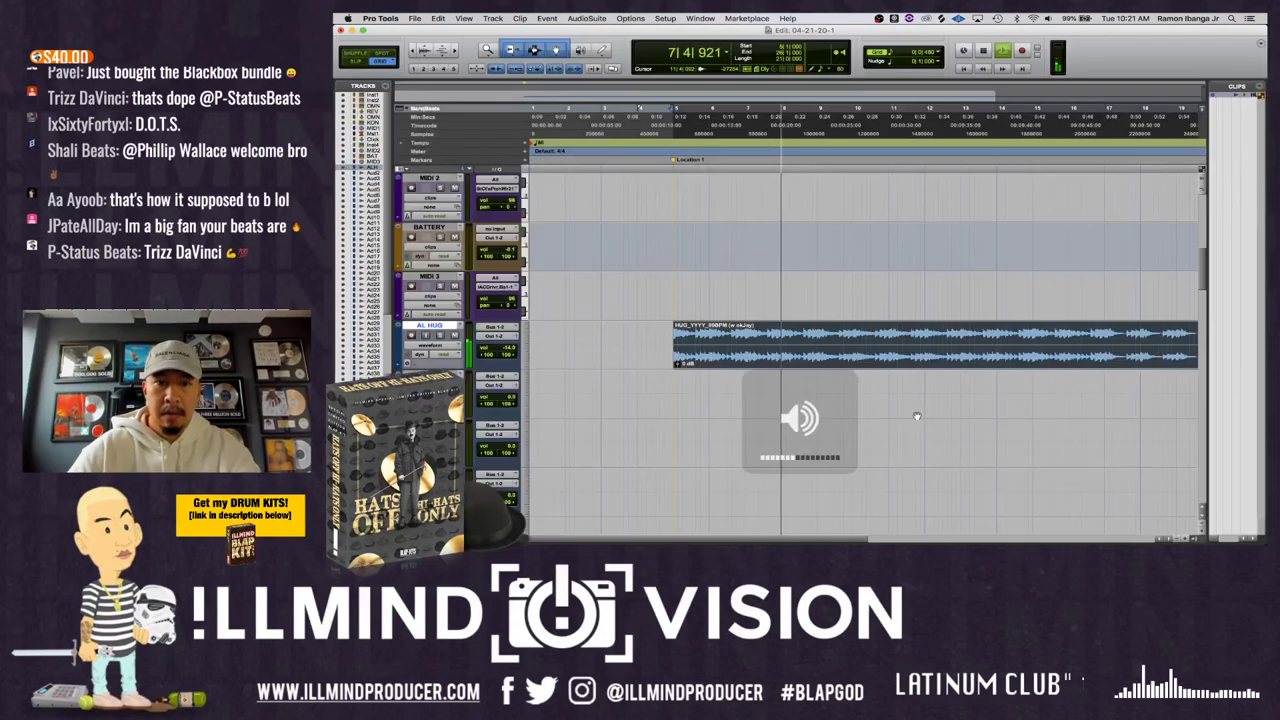
- Stop playback, split the audio clip at bar 9, and play it again from bar 5
key("space")
key("super+e")
key("space")
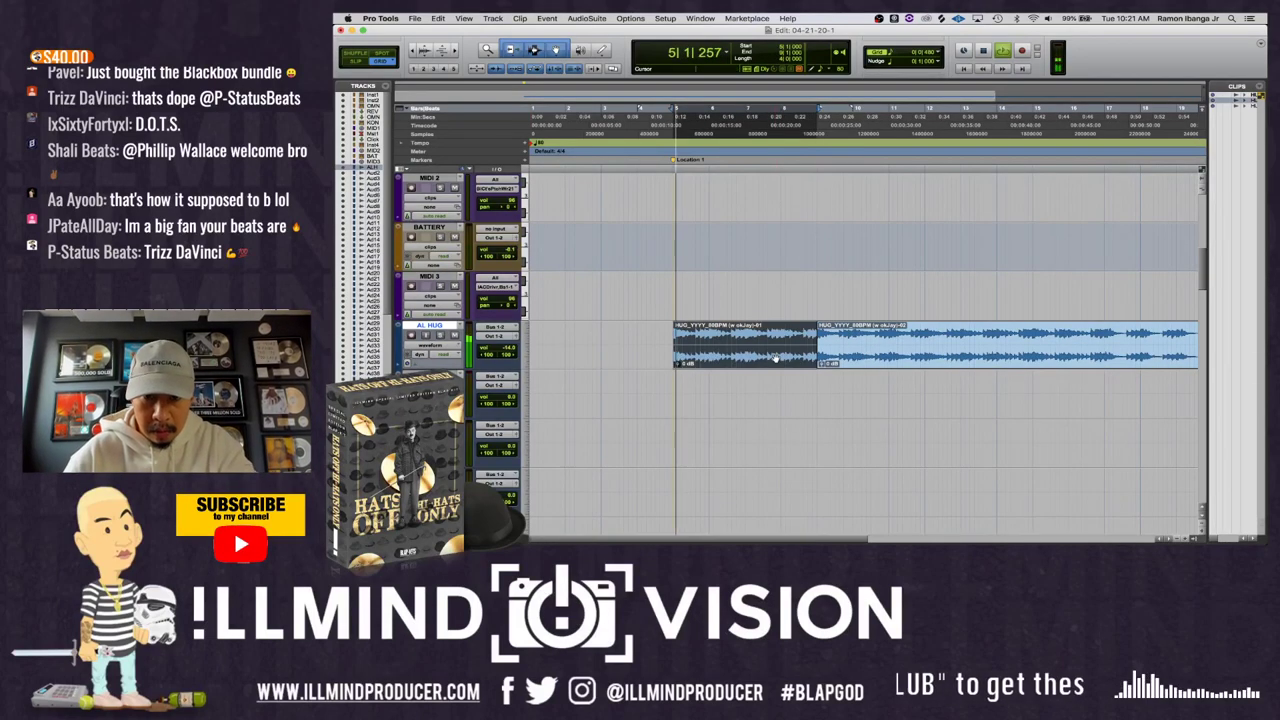
- Insert the stereo Elastique Pitch plug-in on the imported loop's track and move its window clear of the channel strip
key("super+equal")
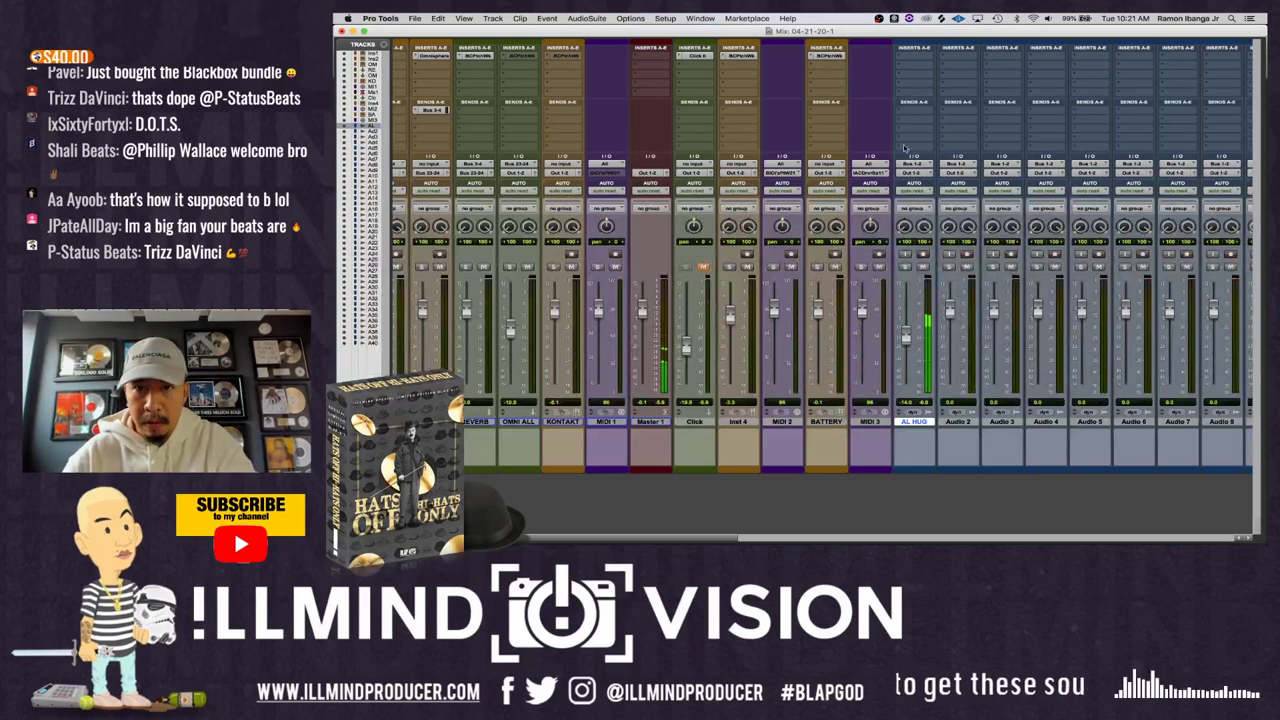
left_click(914, 67)
mouse_move(958, 85)
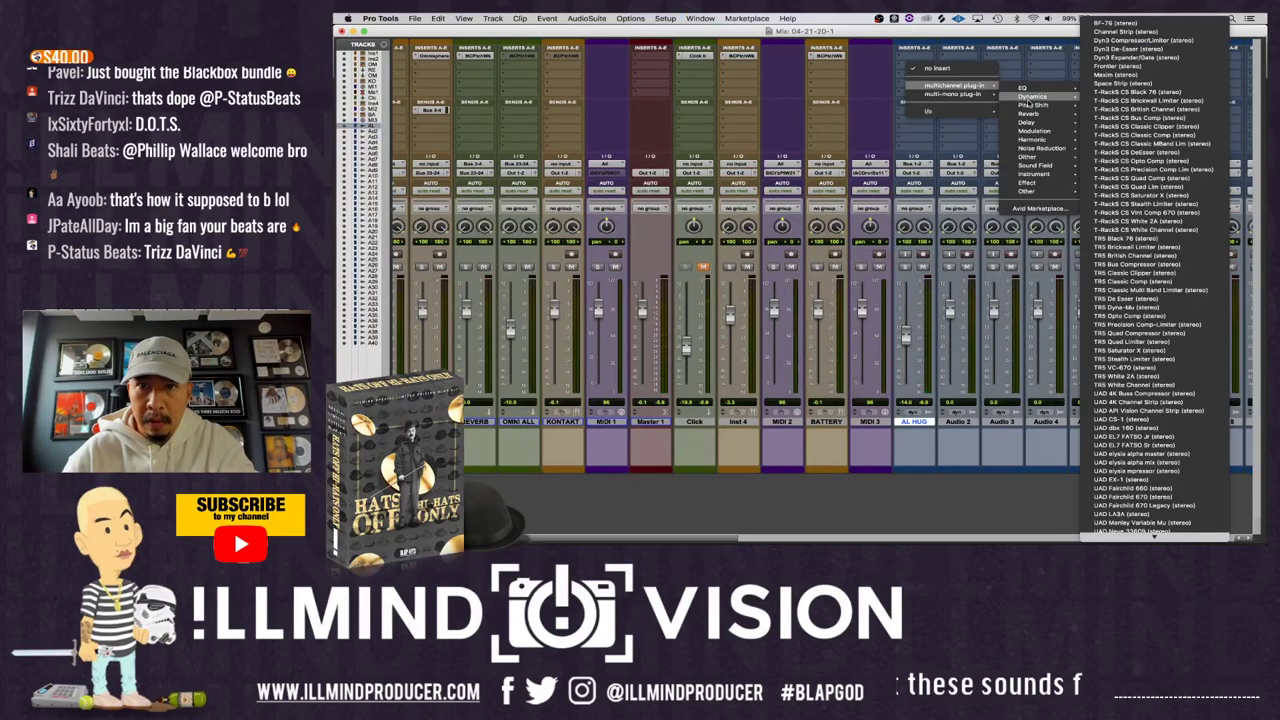
mouse_move(1046, 105)
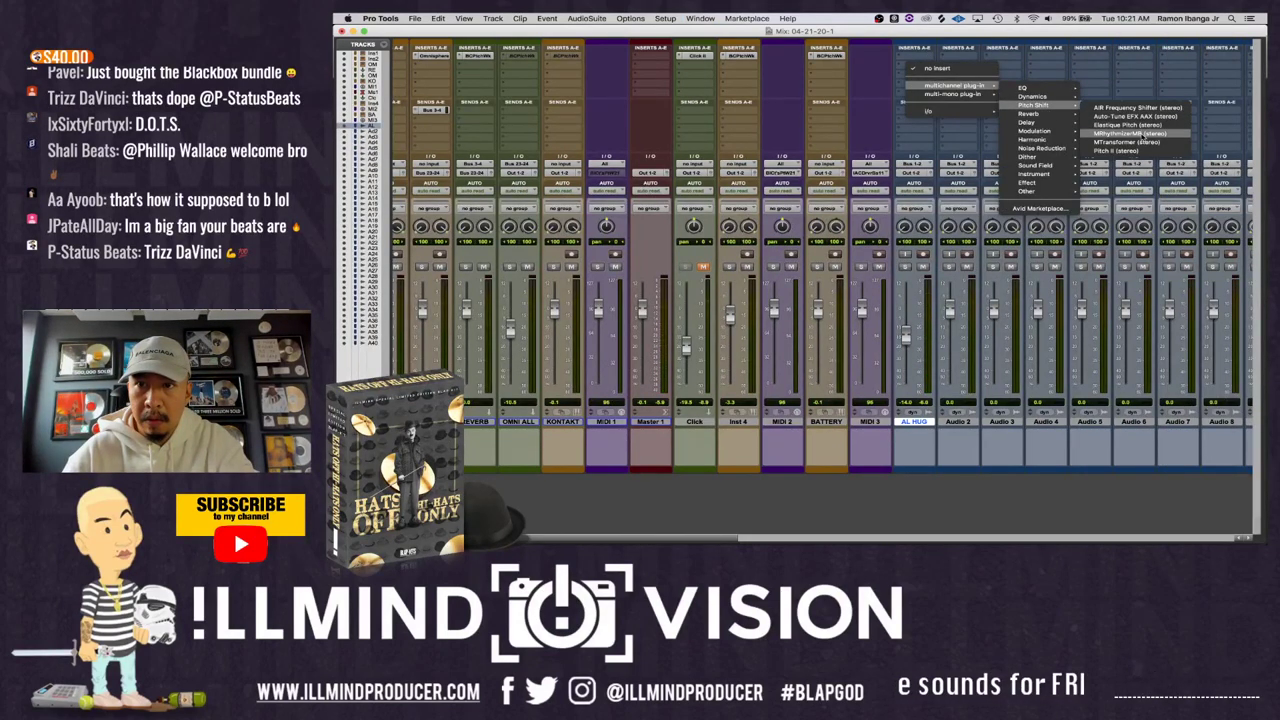
left_click(1130, 125)
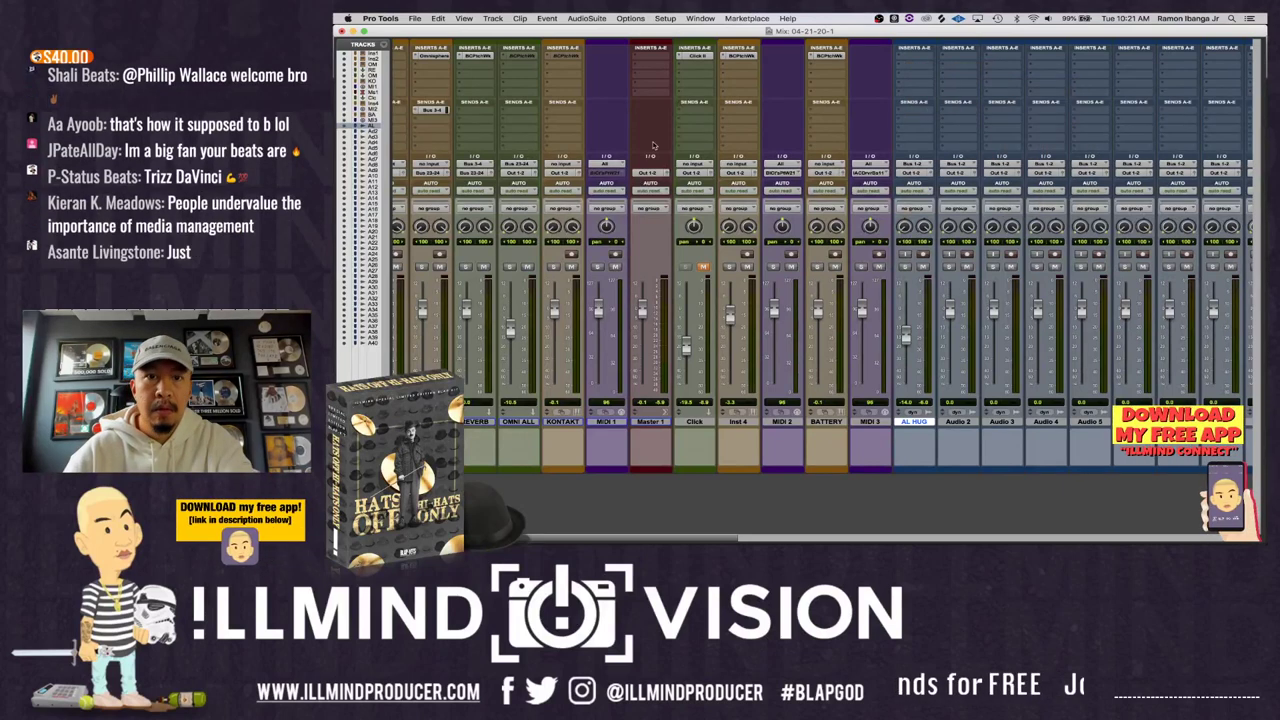
left_click_drag(1028, 121, 940, 107)
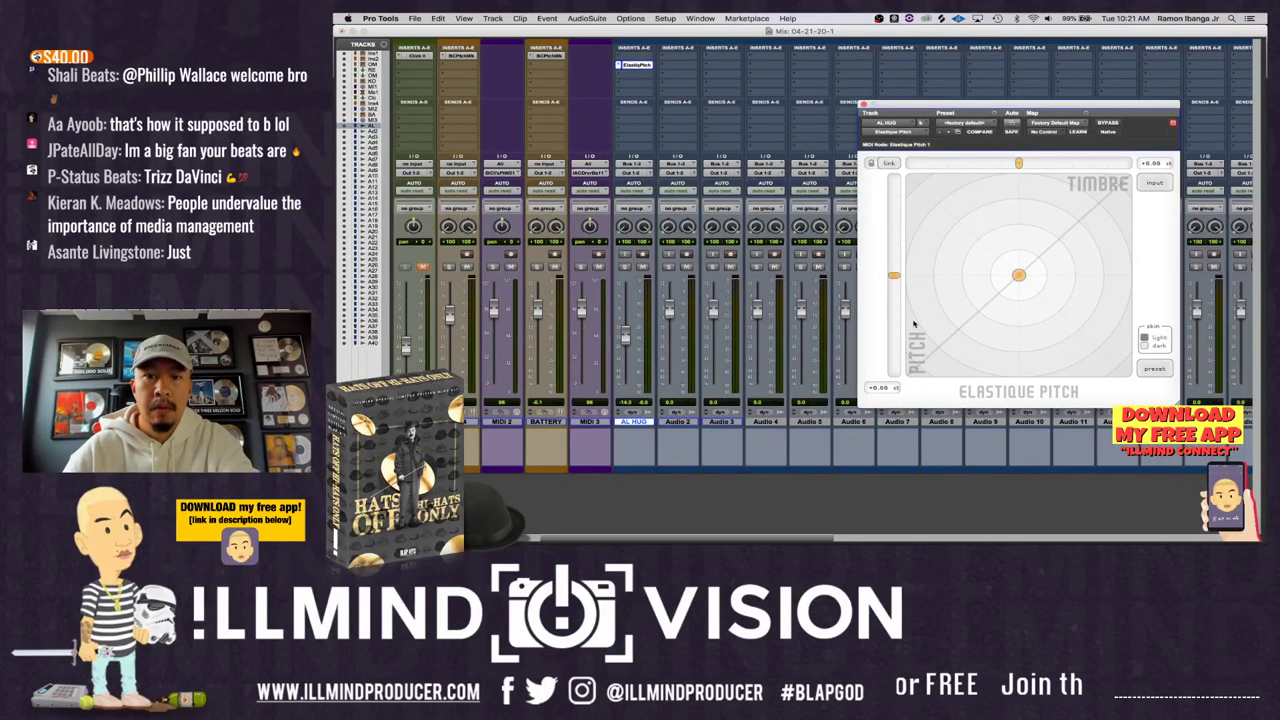
- Set the Elastique Pitch shift to -2.00 semitones, close the plug-in window, and return to the Edit window
left_click_drag(894, 276, 895, 301)
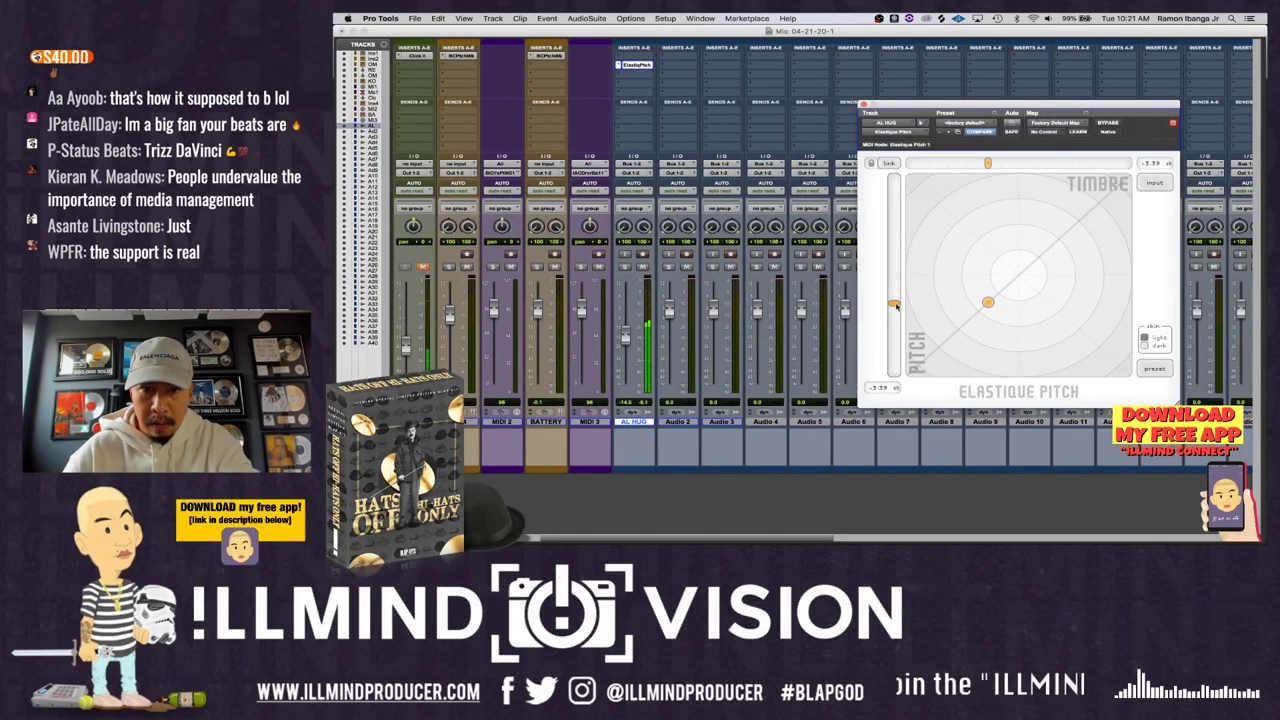
left_click_drag(896, 306, 896, 311)
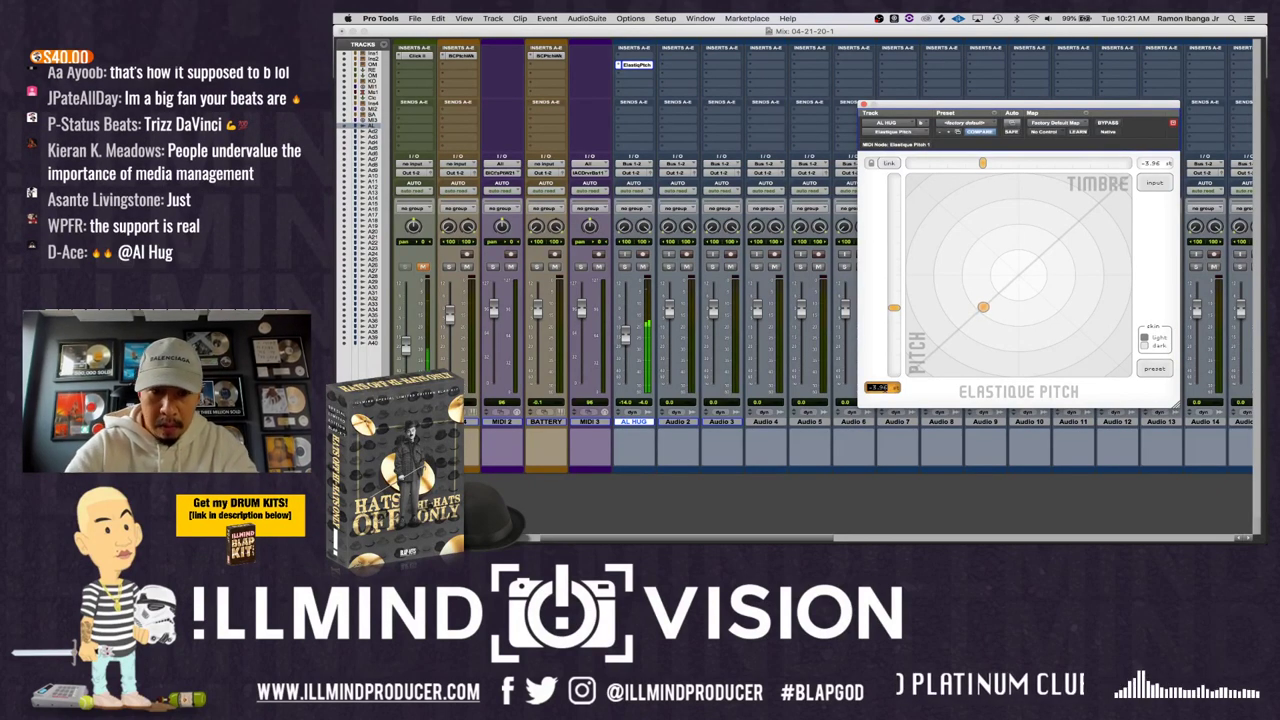
left_click_drag(882, 388, 884, 391)
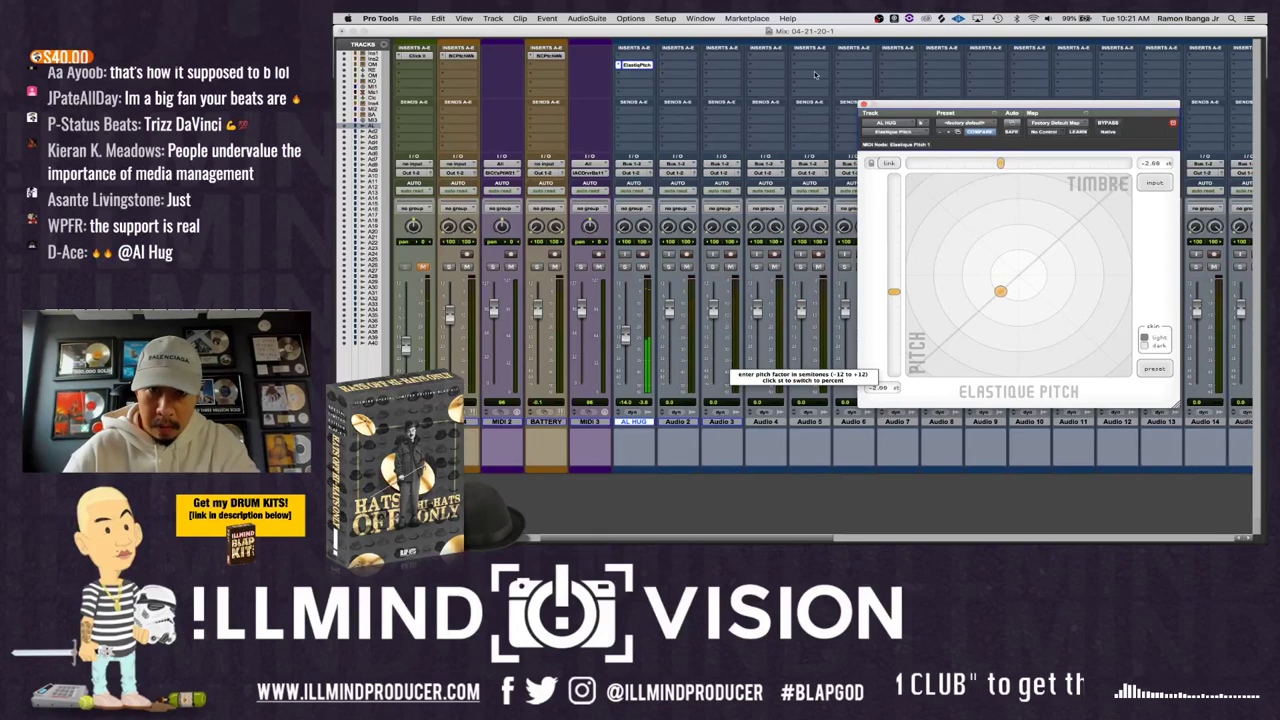
left_click(863, 104)
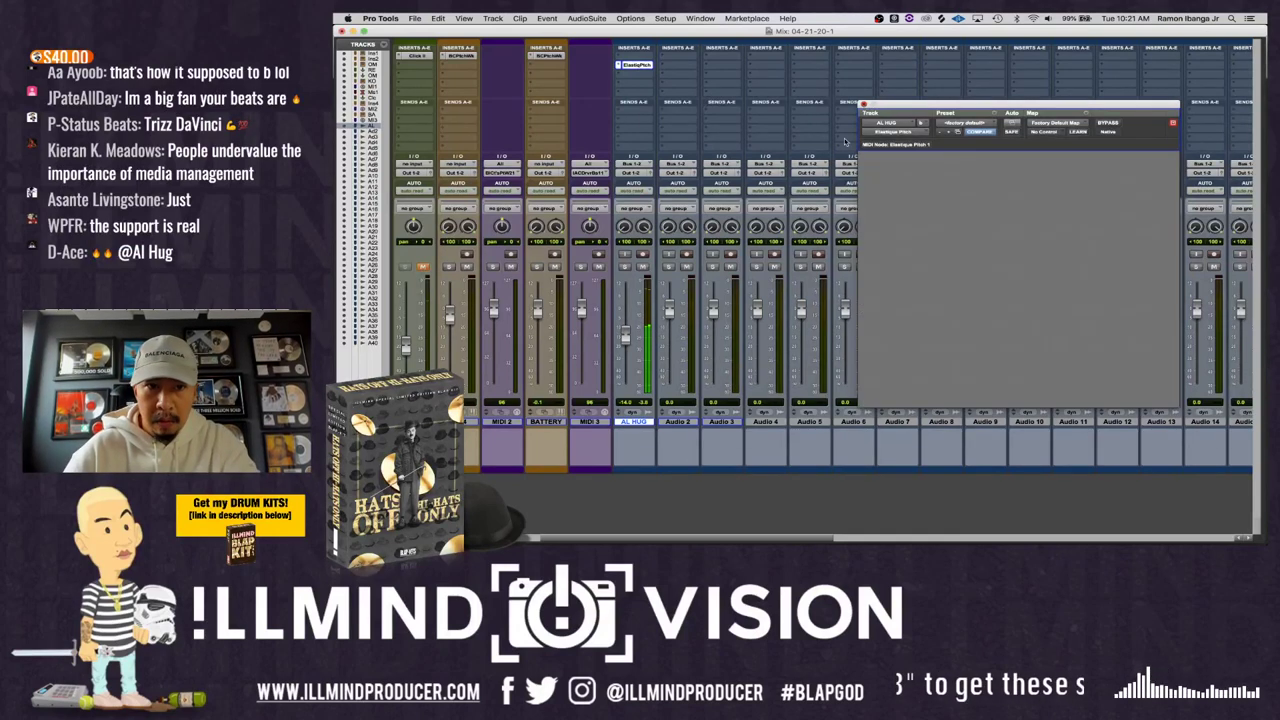
scroll(814, 142, "left", 3)
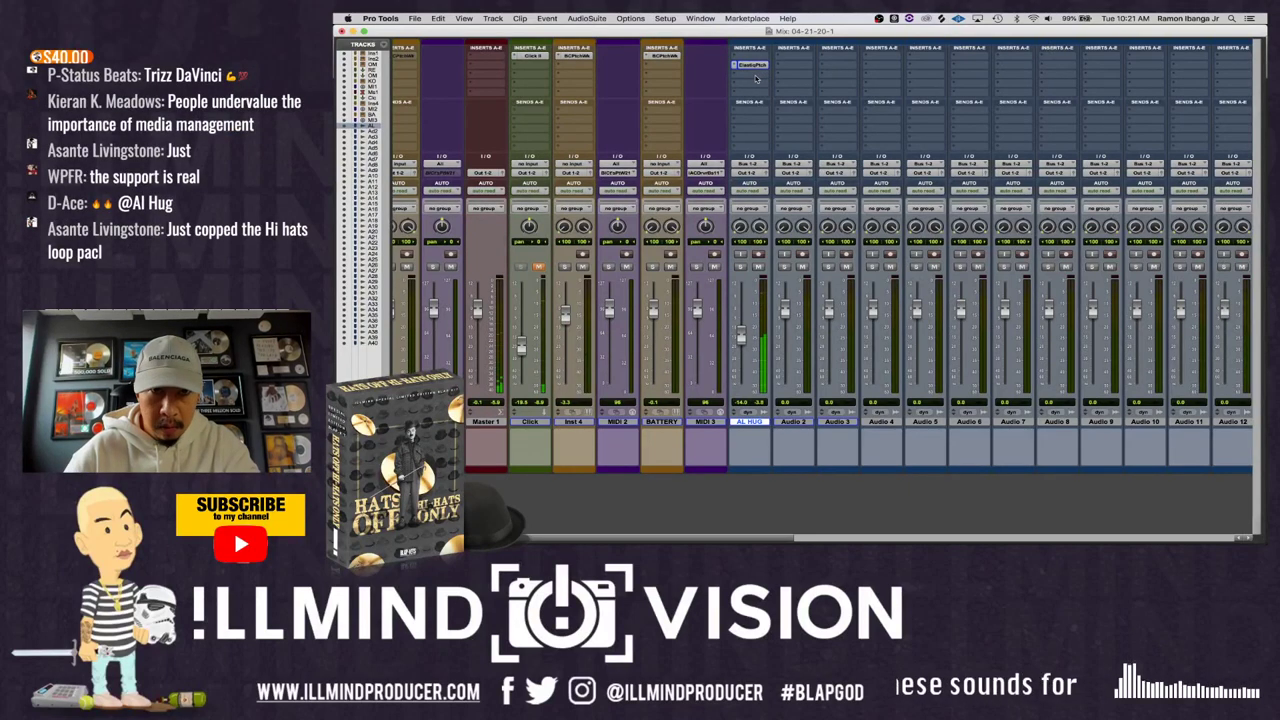
key("super+equal")
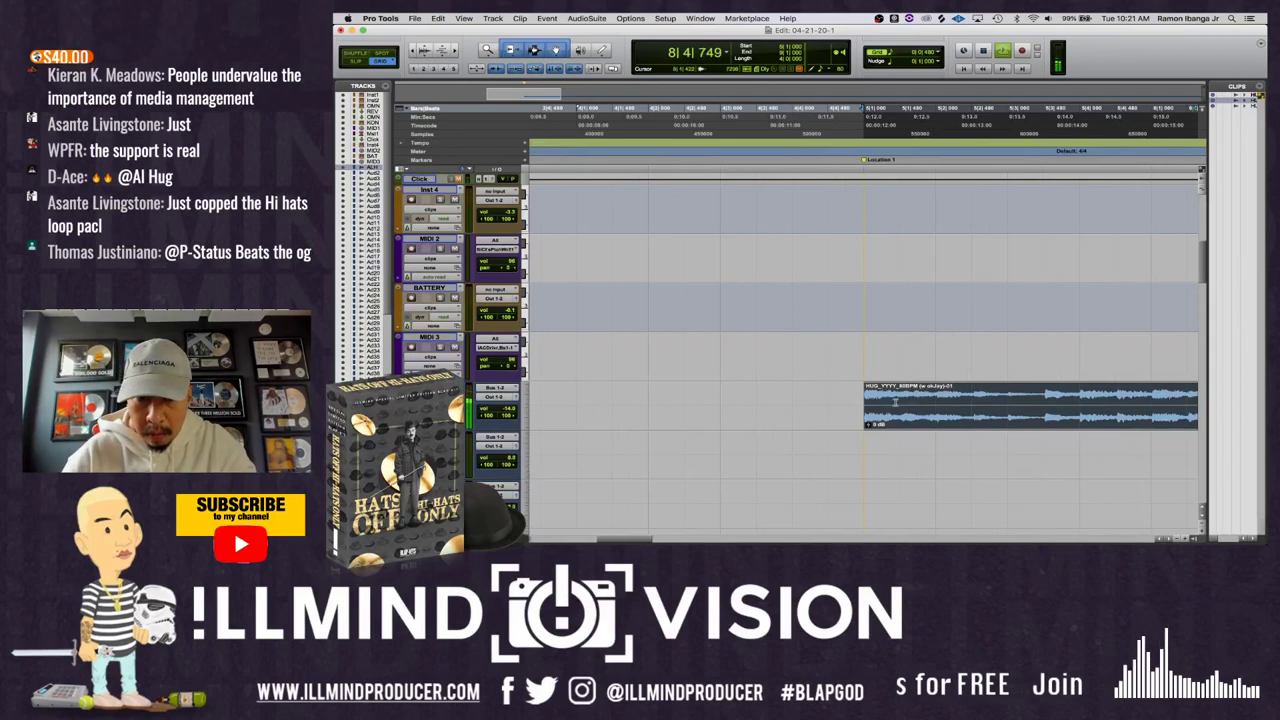
- Play the imported loop from bar 5 and again from beat 2 to find where to slice it
scroll(895, 415, "right", 3)
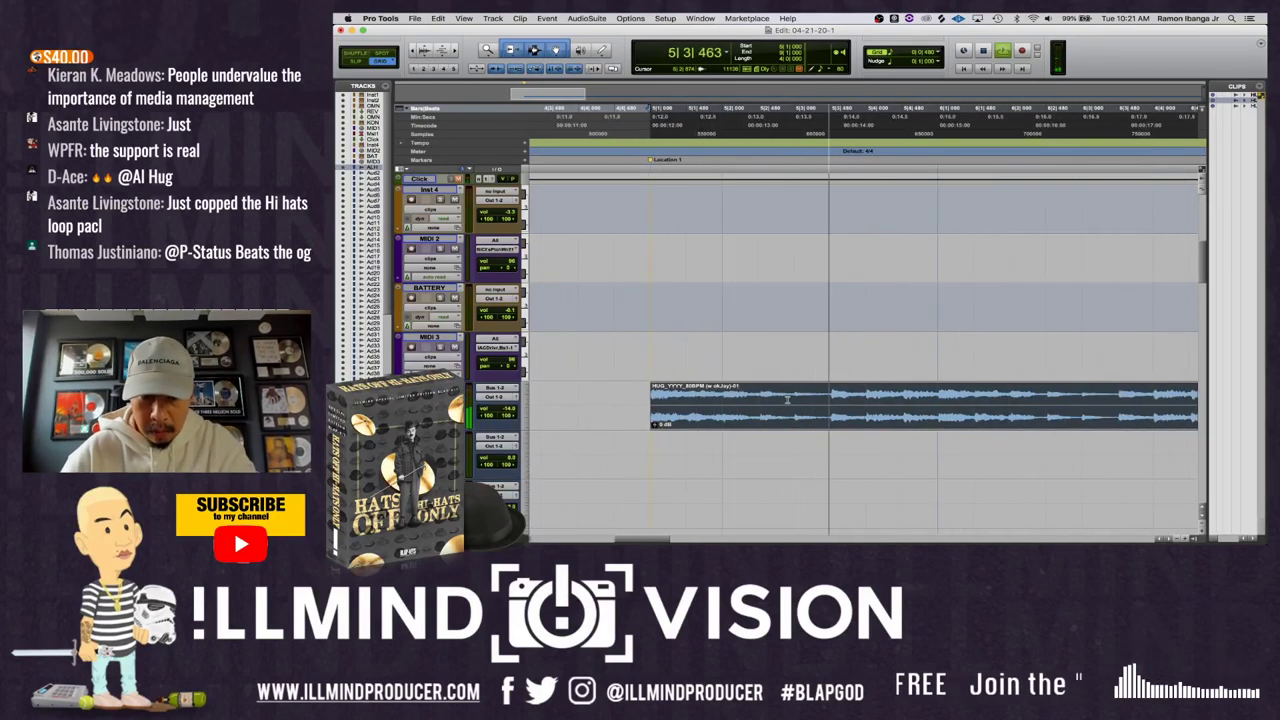
key("space")
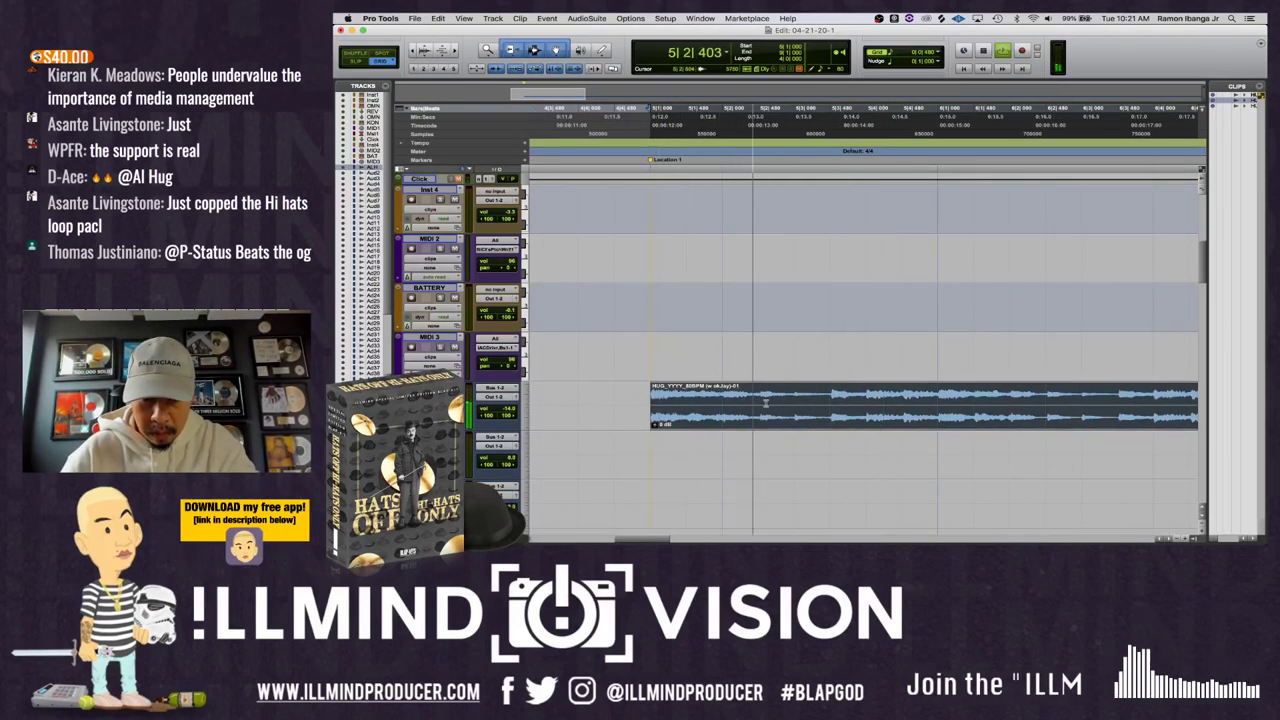
key("space")
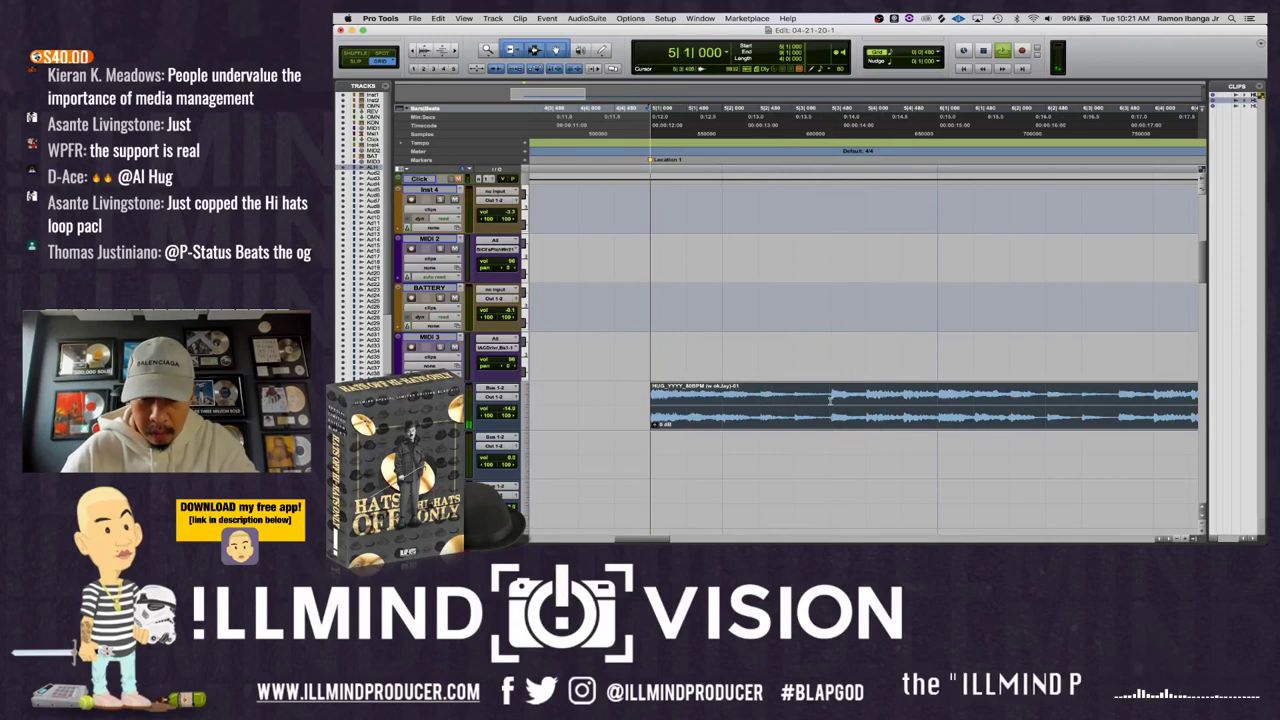
scroll(778, 410, "right", 3)
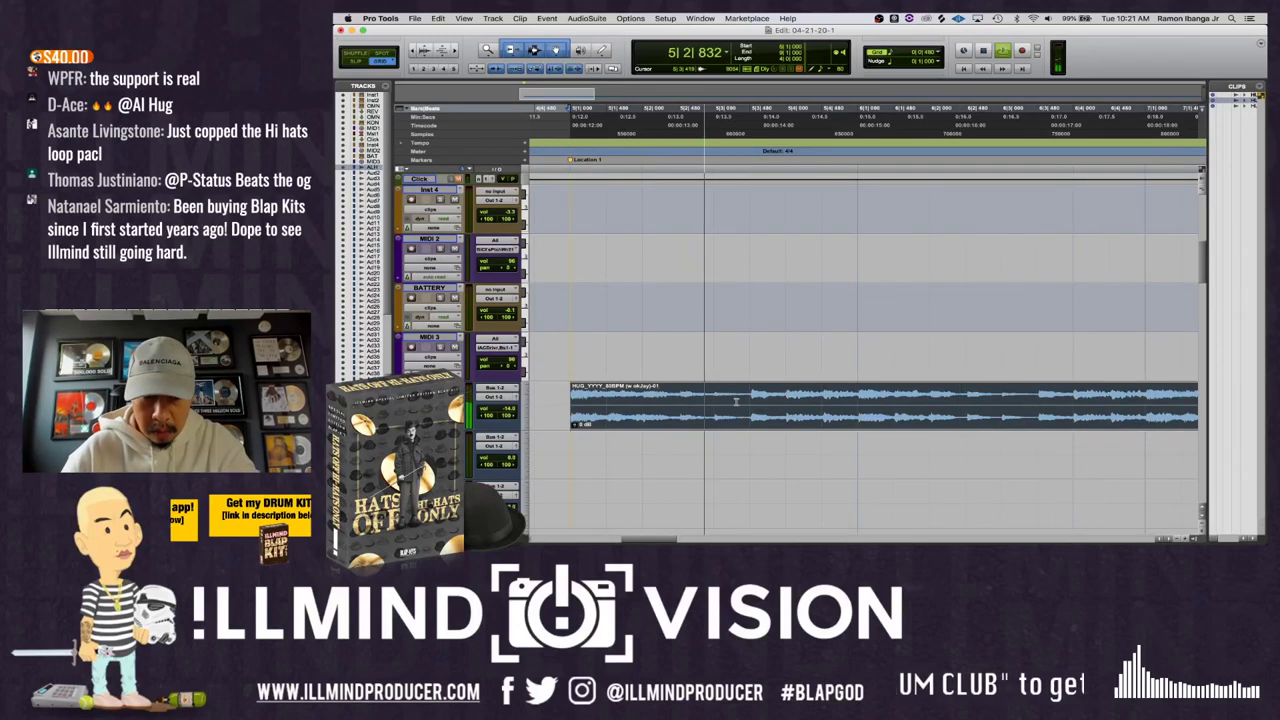
double_click(679, 400)
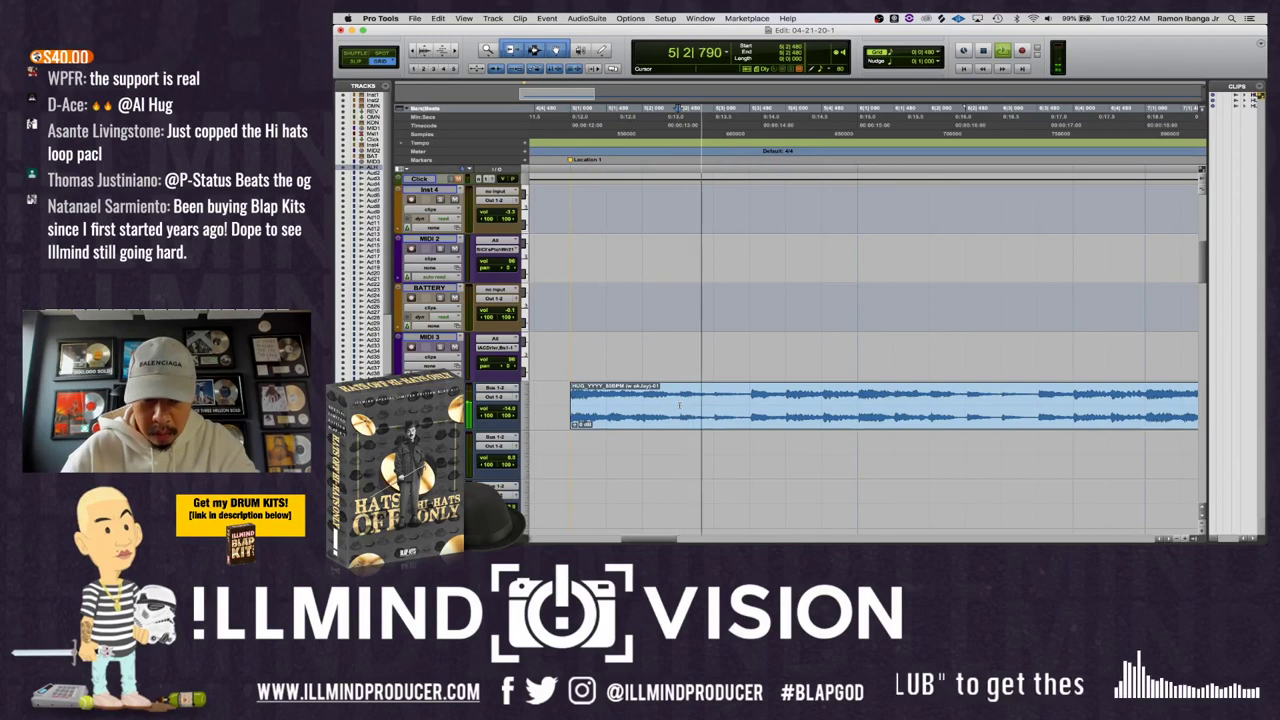
key("space")
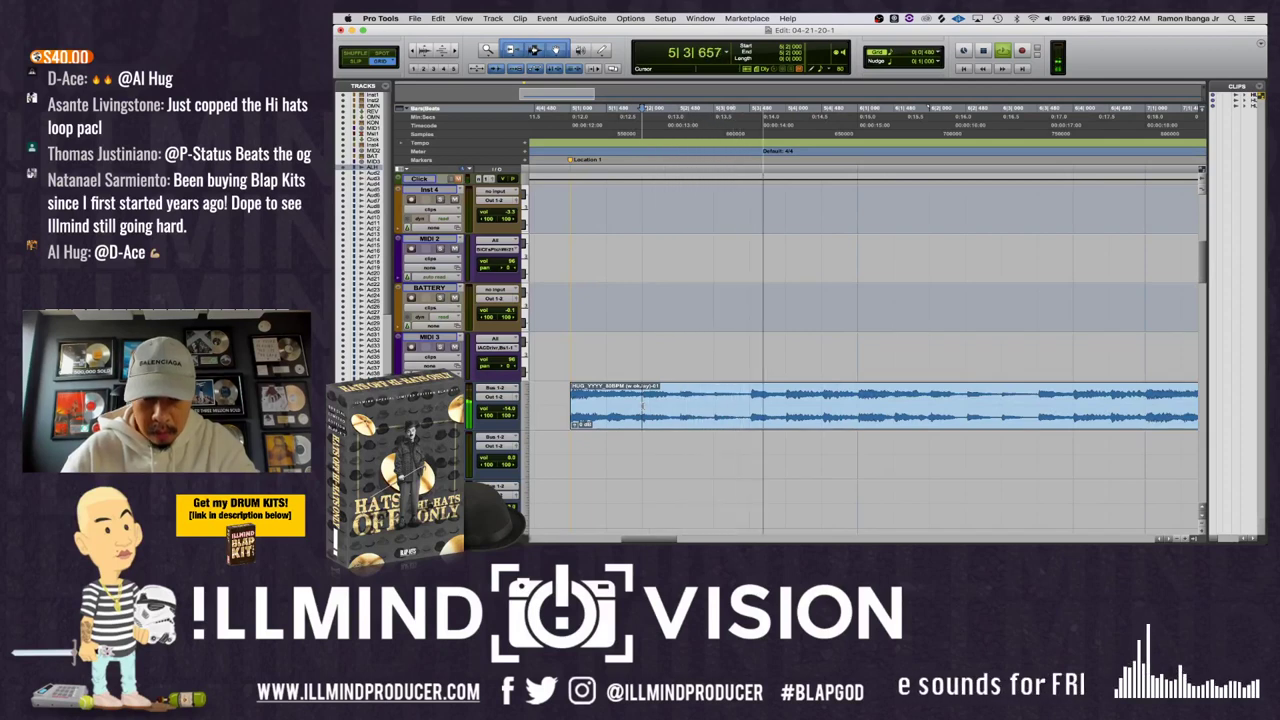
- Separate the eighth-note slice from 5|2|000 to 5|2|480, paste a copy at 5|4|000, and play the edit from 5|3|000
left_click_drag(642, 405, 712, 412)
key("space")
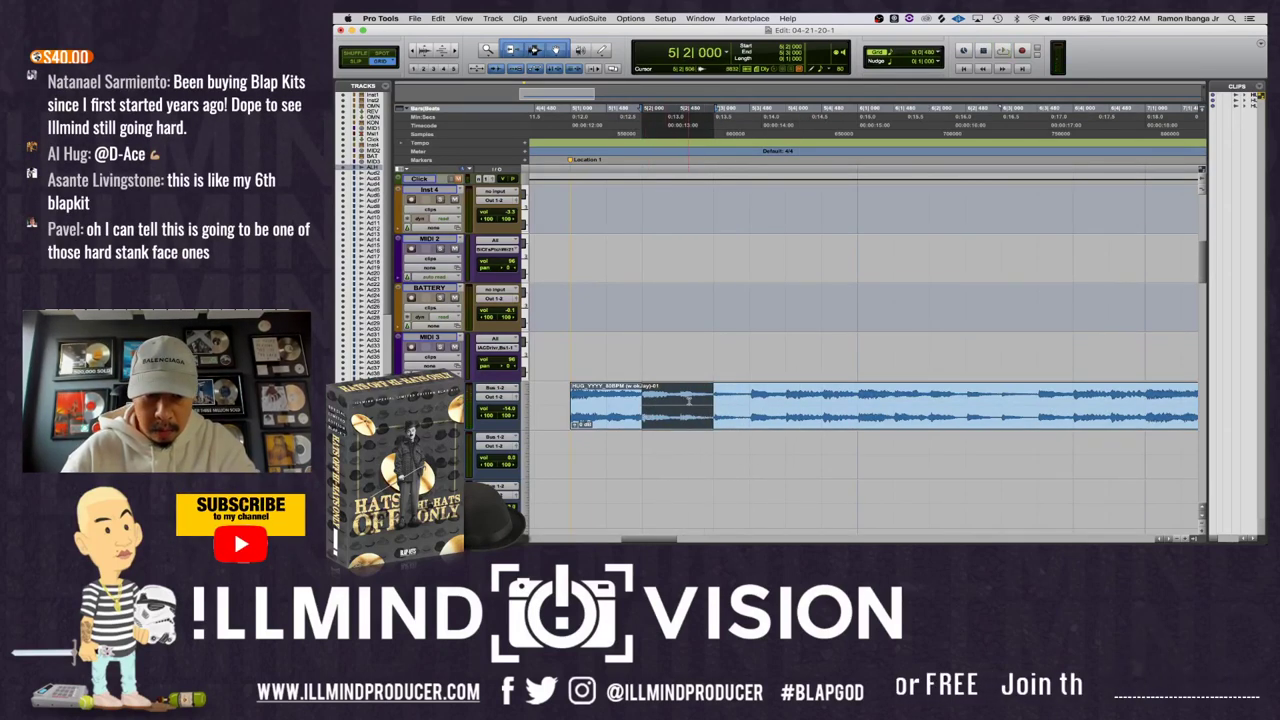
left_click(677, 404)
key("b")
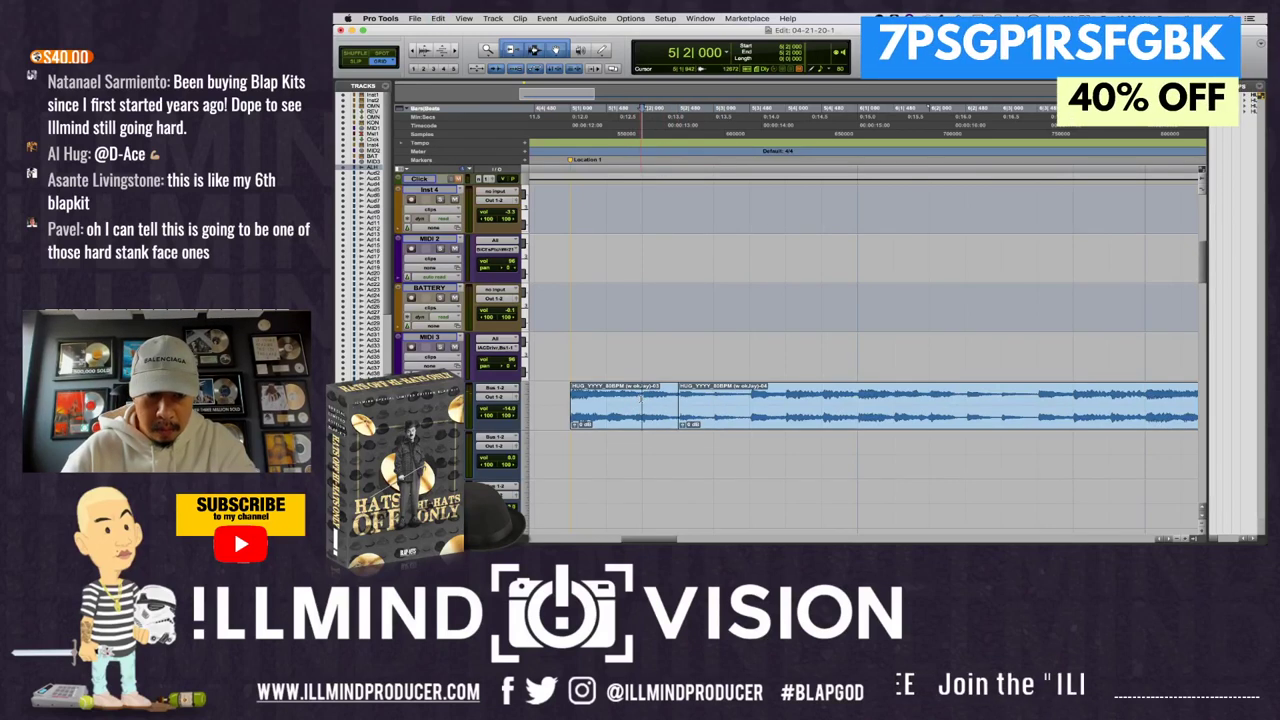
left_click(657, 423)
key("super+c")
left_click(740, 398)
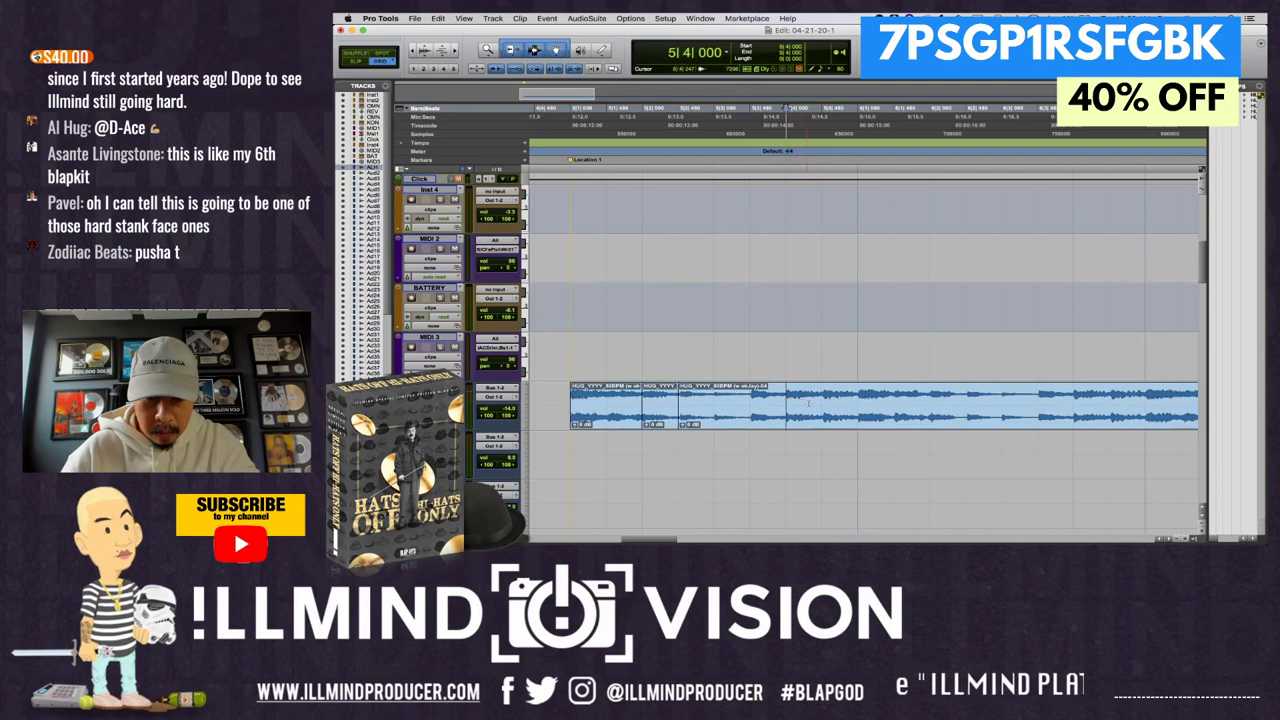
key("super+v")
left_click(700, 402)
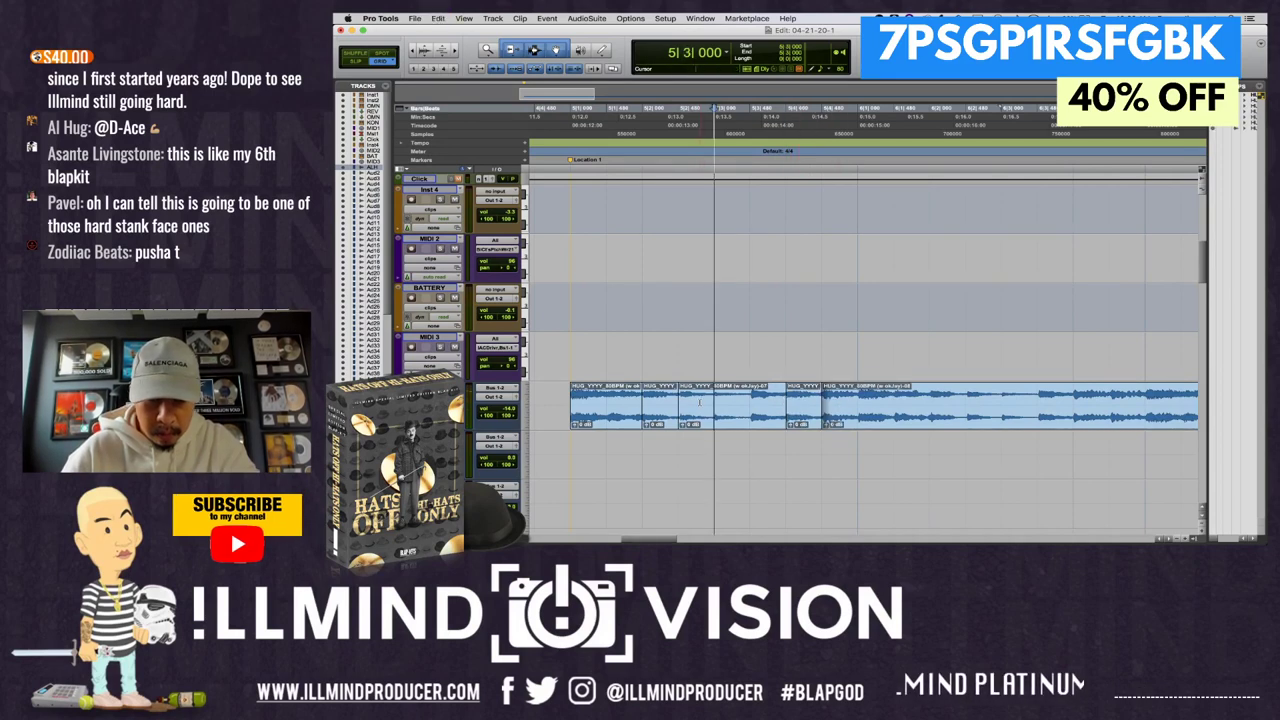
key("space")
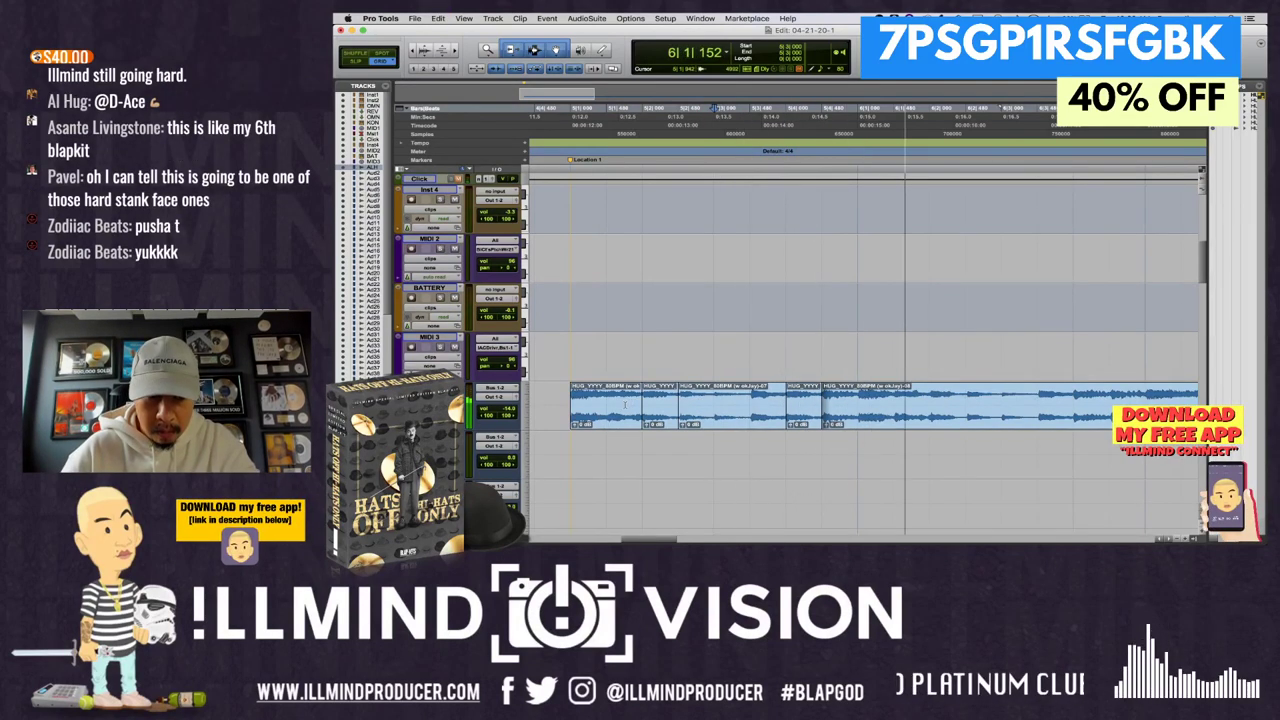
key("space")
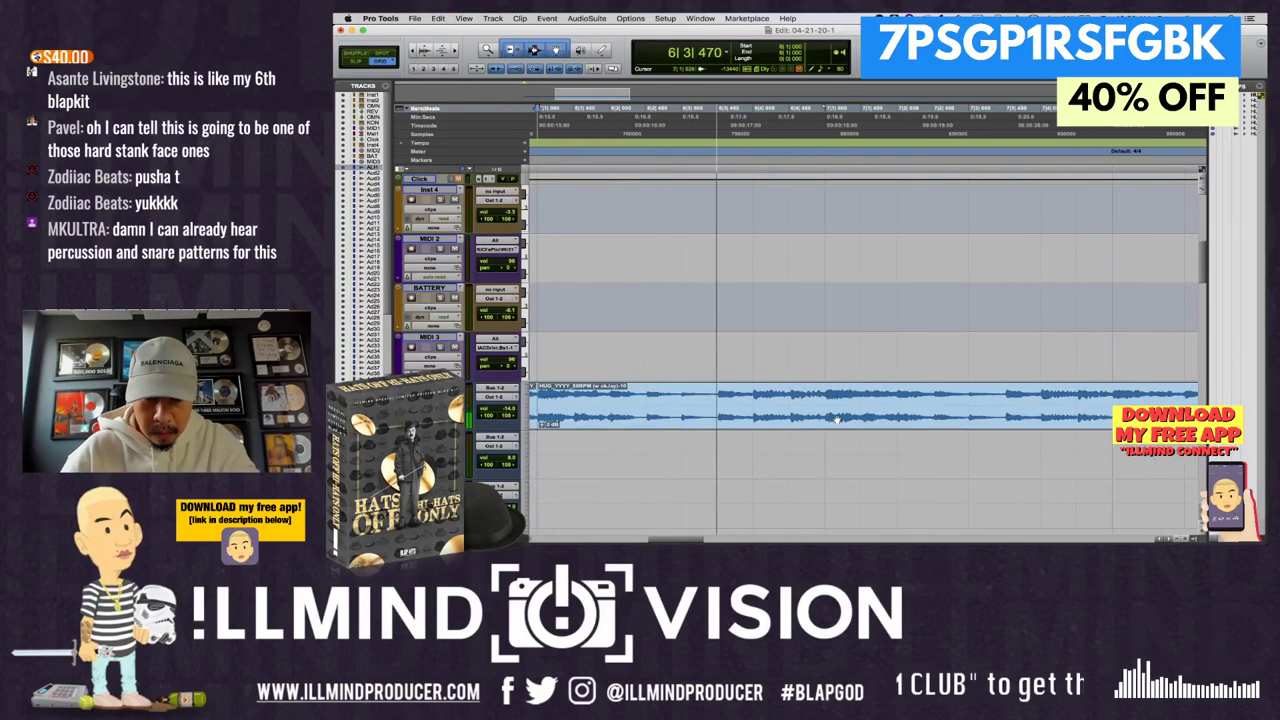
- Separate the eighth-note slice from 6|2|000 to 6|2|480 and paste a copy at 6|4|000, checking it in playback
left_click(651, 397)
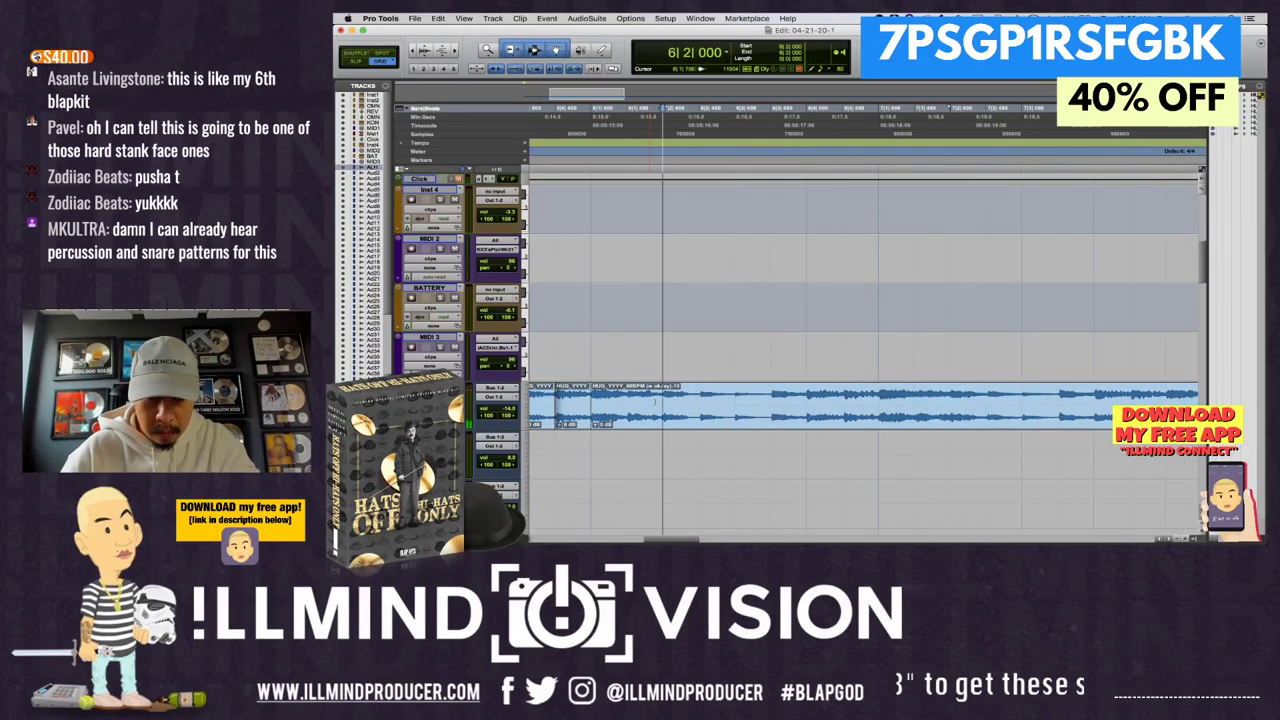
left_click_drag(662, 405, 697, 405)
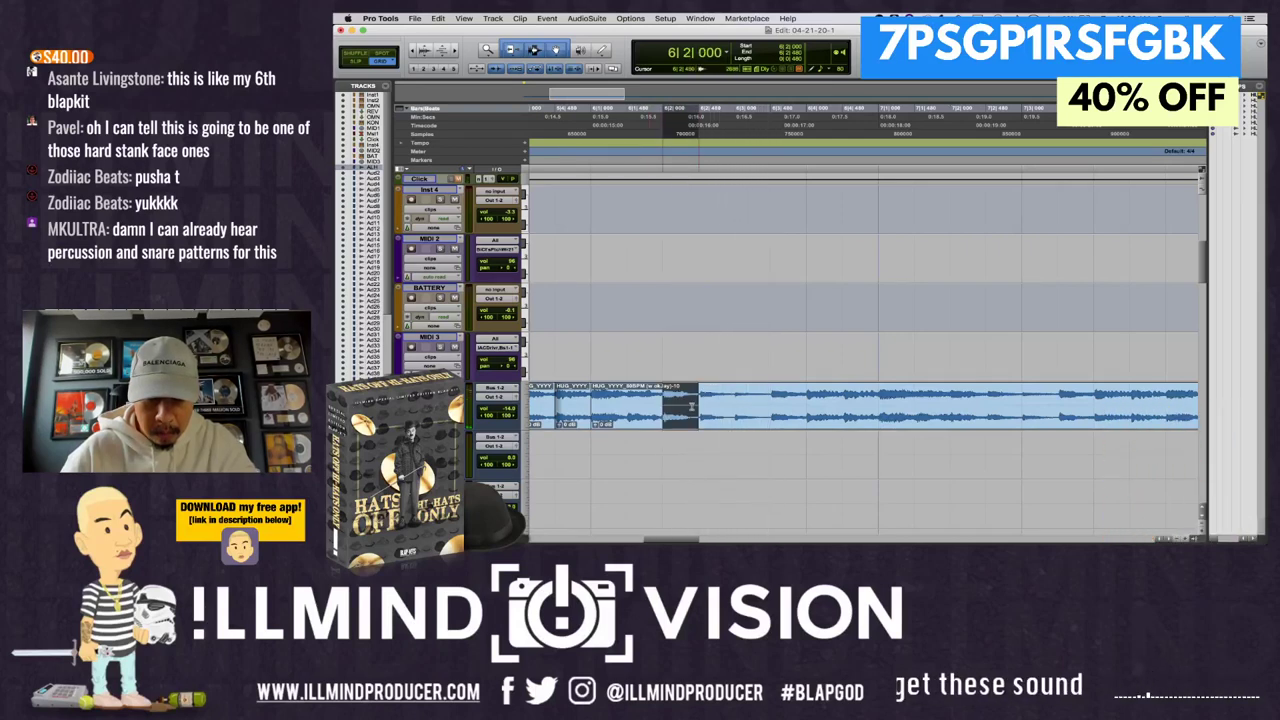
left_click(698, 405)
key("space")
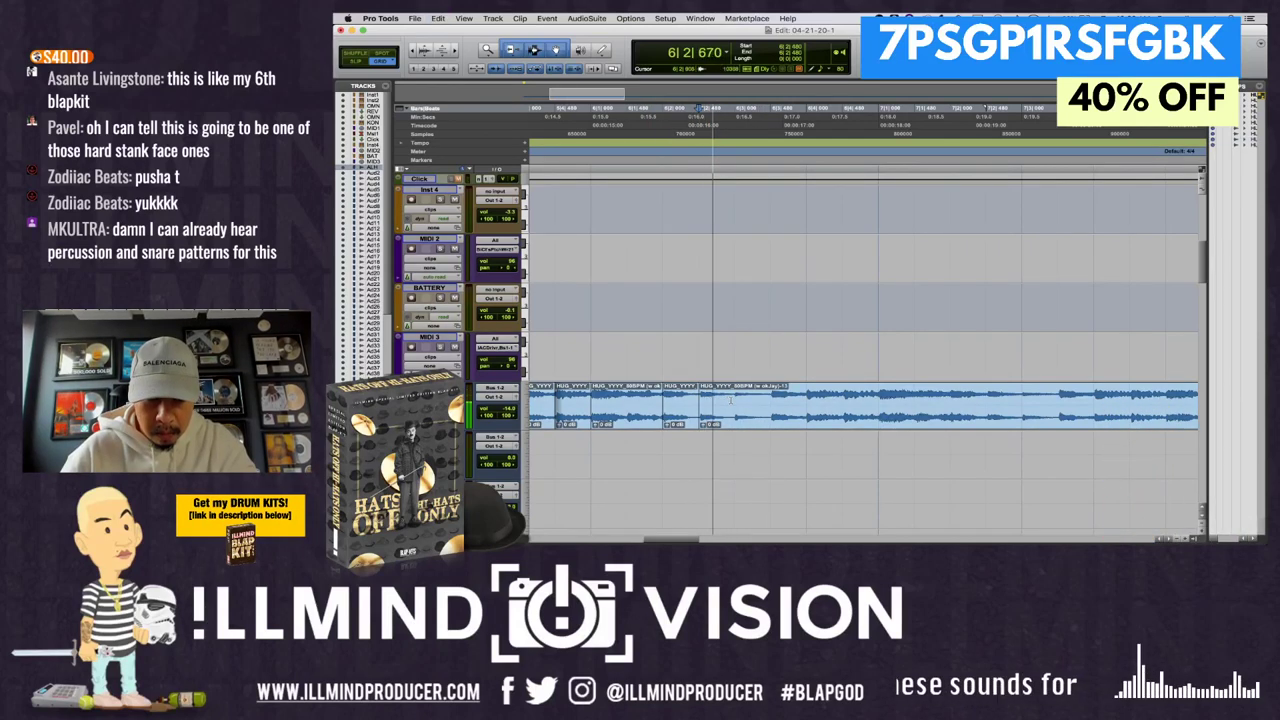
left_click(806, 405)
key("ctrl+v")
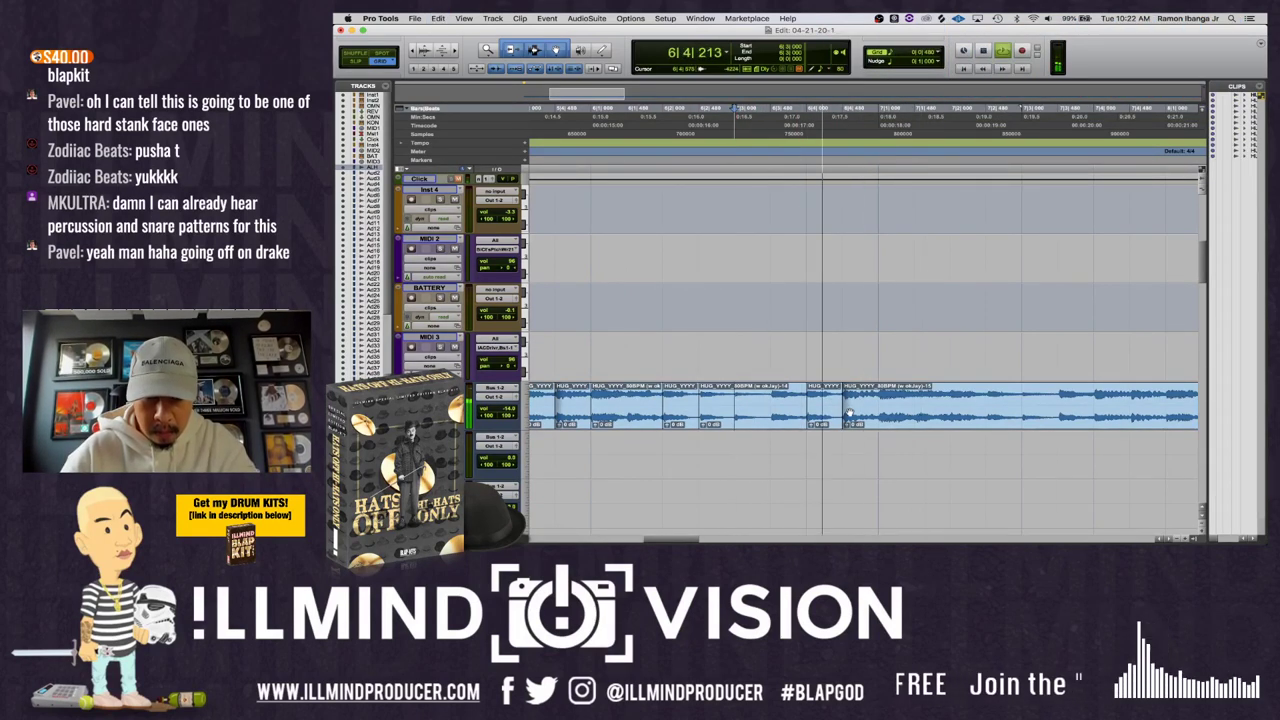
key("space")
key("super+z")
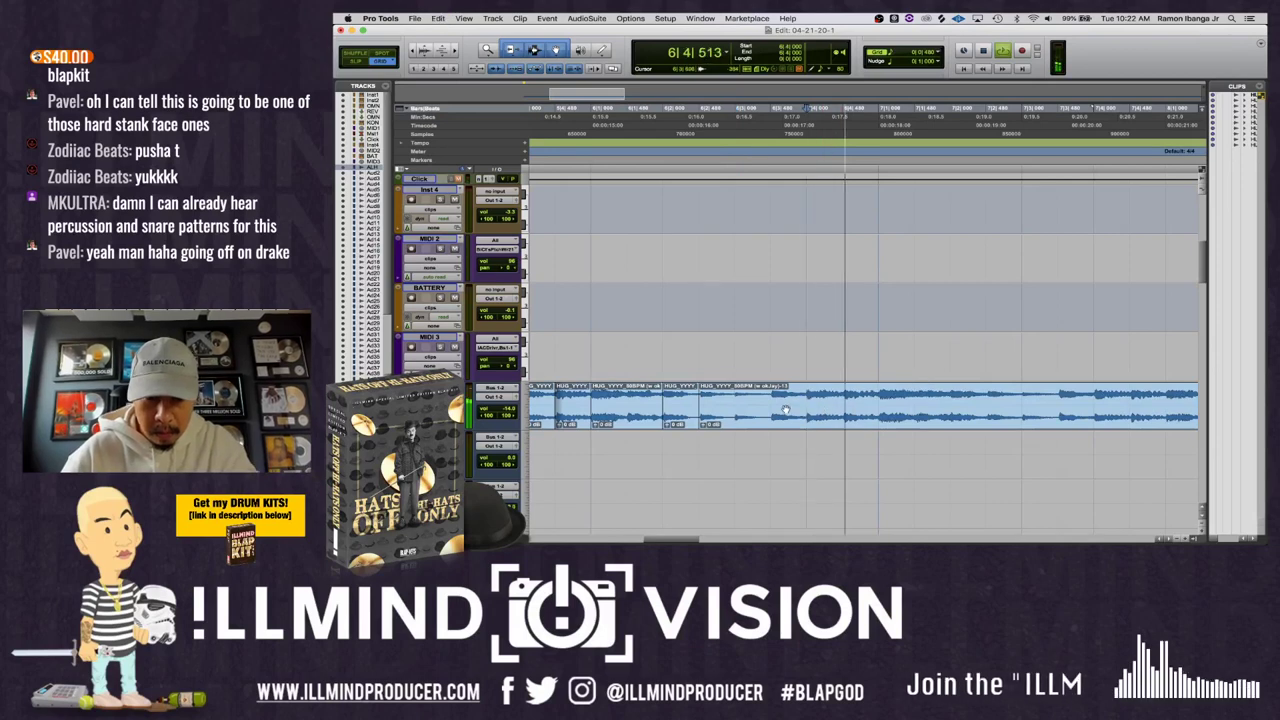
key("super+v")
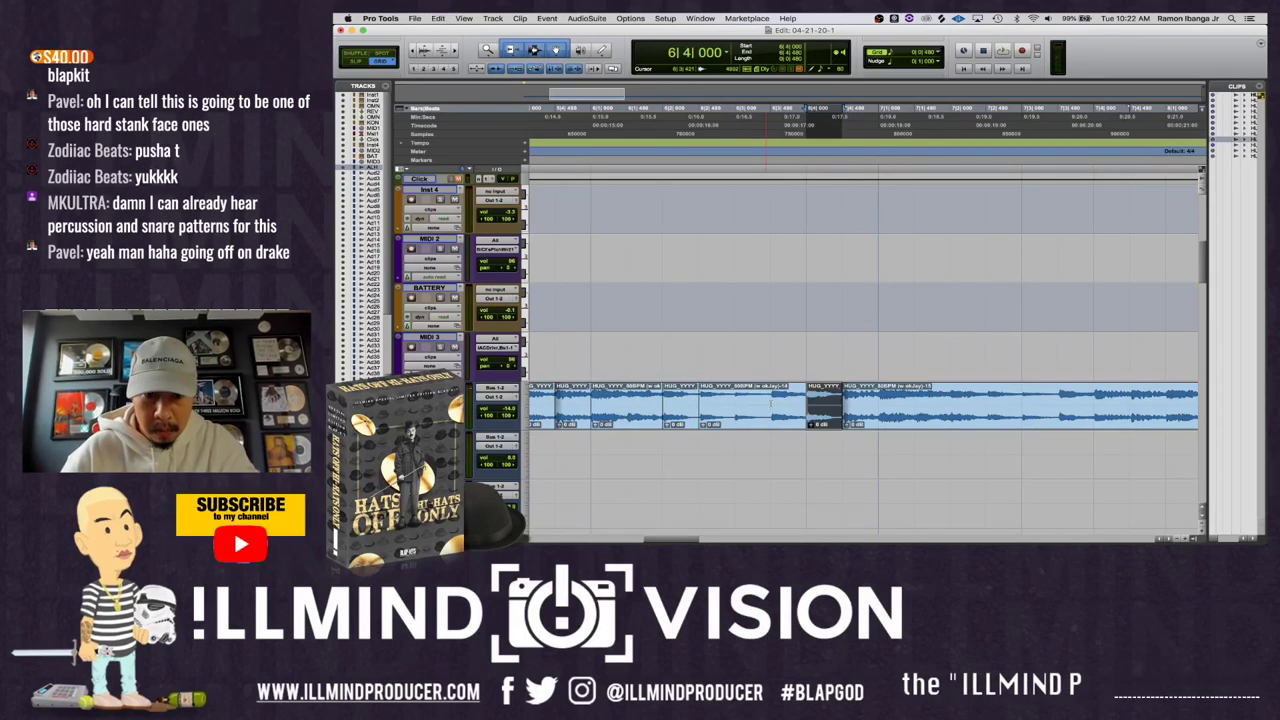
key("super+z")
- Mute the loop section from bar 7 to bar 9, then select the slices between bars 5 and 7 and play them
left_click(913, 418)
key("super+d")
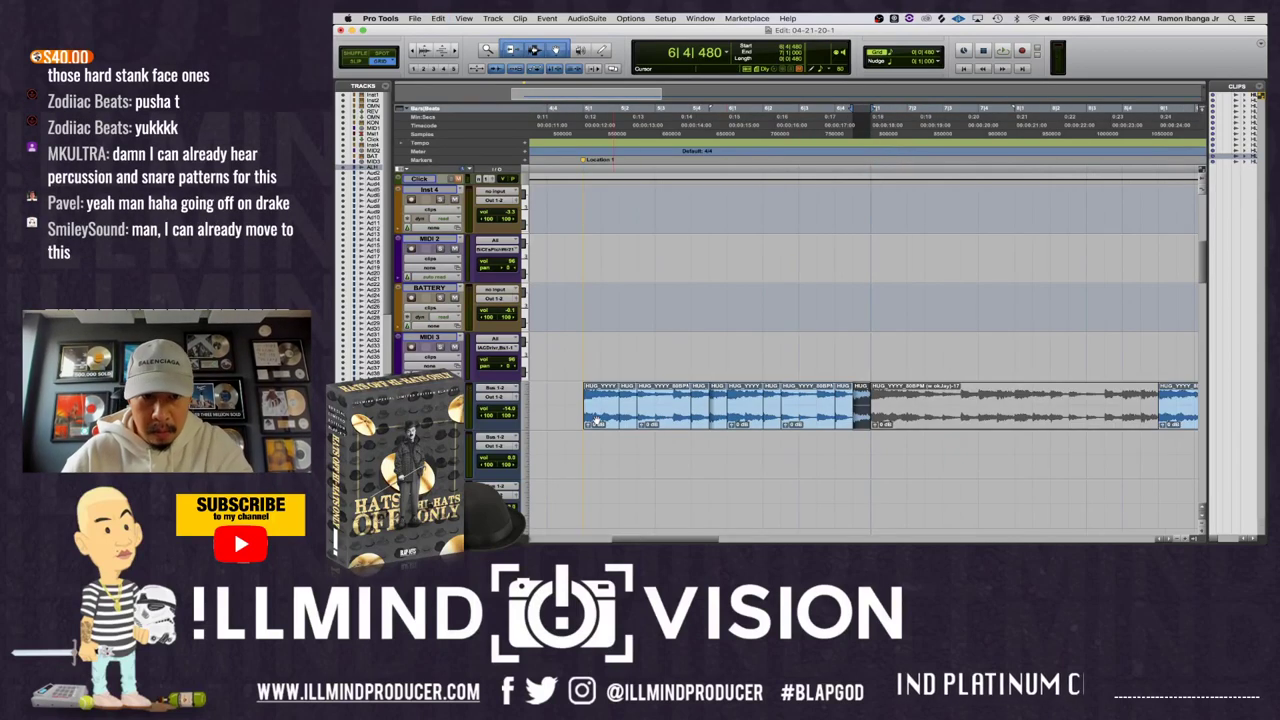
left_click(604, 418, "shift")
key("super+c")
key("space")
- Set the grid value to 1/64 note and zoom in on the slices at bar 5
left_click(893, 52)
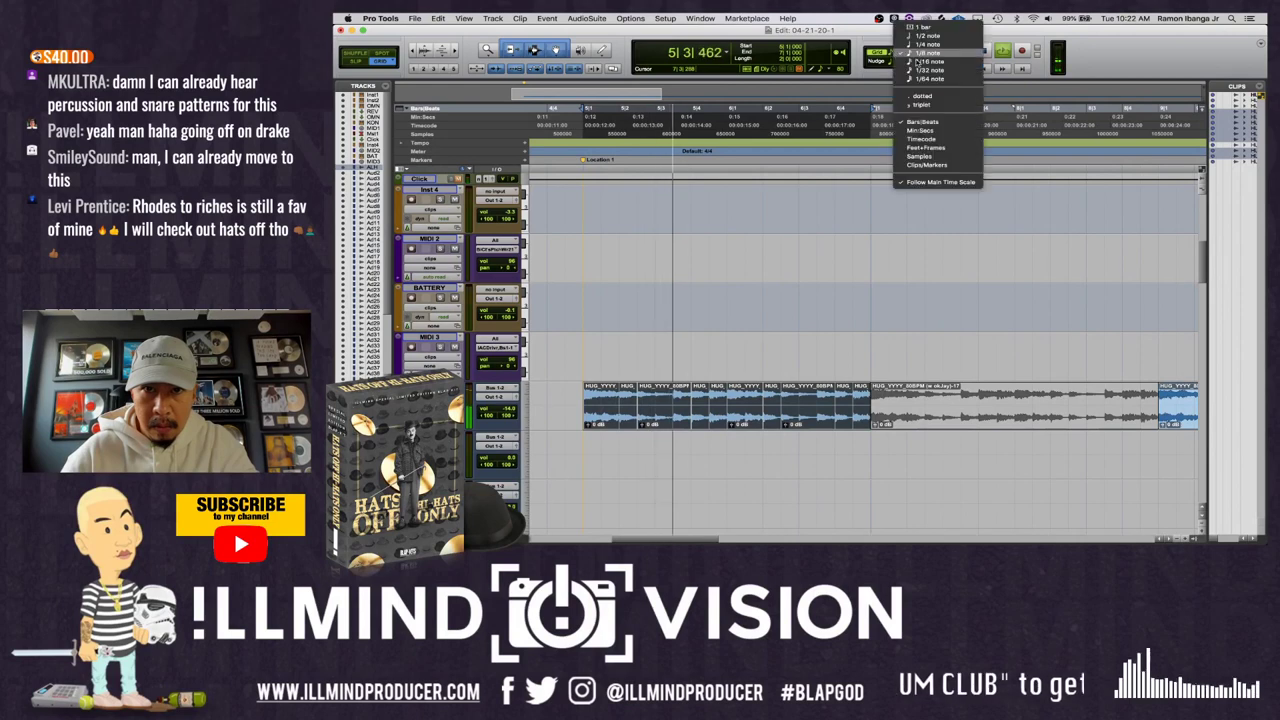
left_click(930, 79)
key("super+bracketright")
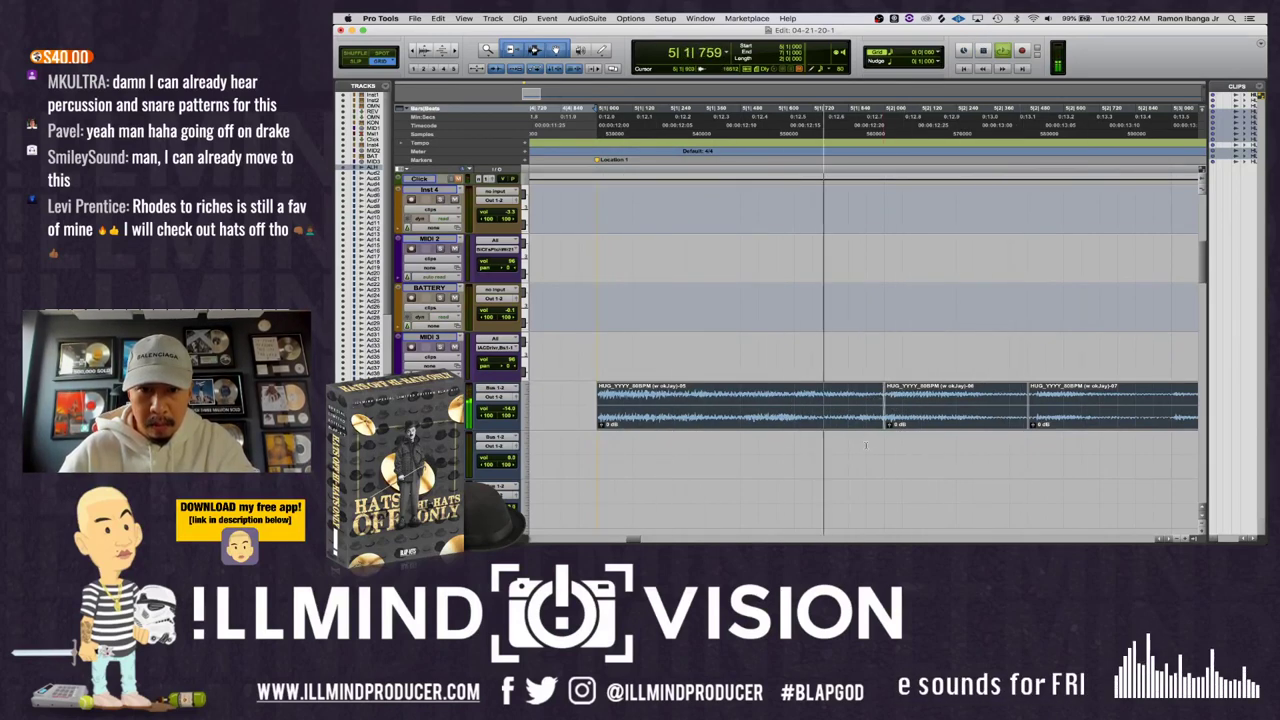
- Try deleting the last 1/64 note before 5|2|480, from 5|2|420, and play from bar 5
key("super+a")
left_click_drag(1010, 415, 1027, 415)
key("Delete")
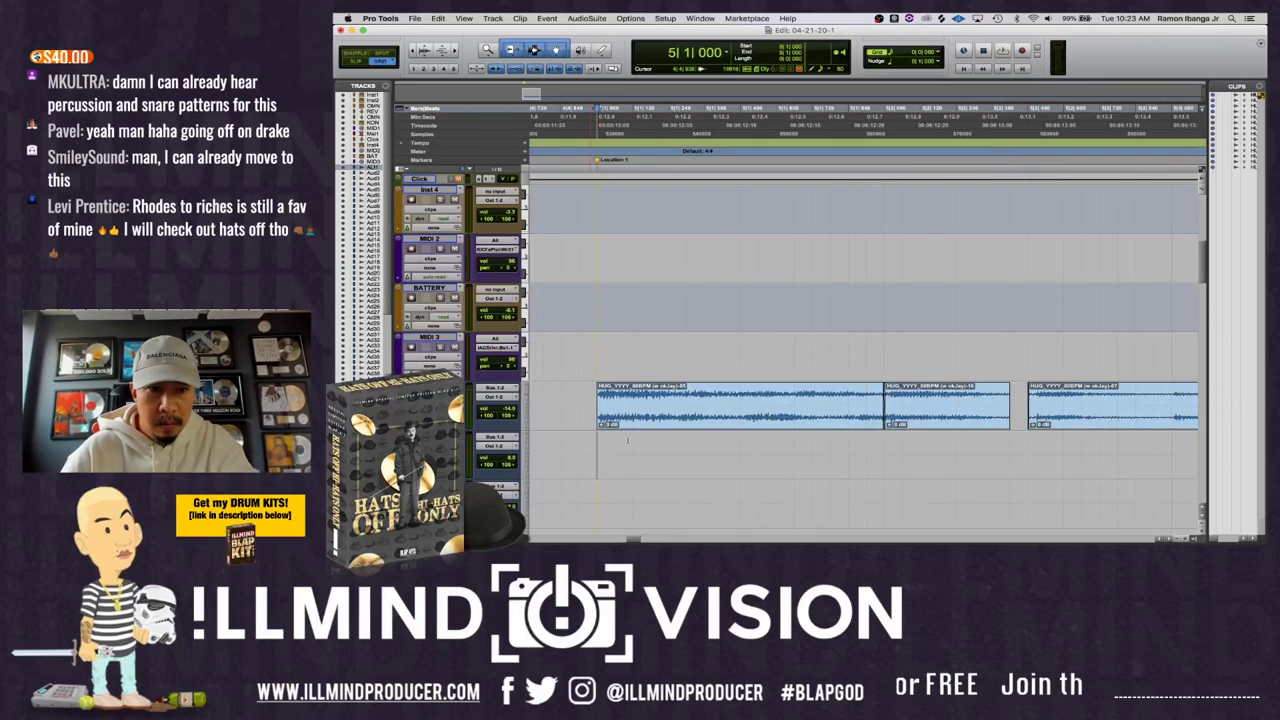
key("space")
key("space")
key("super+z")
- Try cutting the last 1/64 note before 5|4|000 and play the gap from 5|3|000
scroll(675, 435, "left", 5)
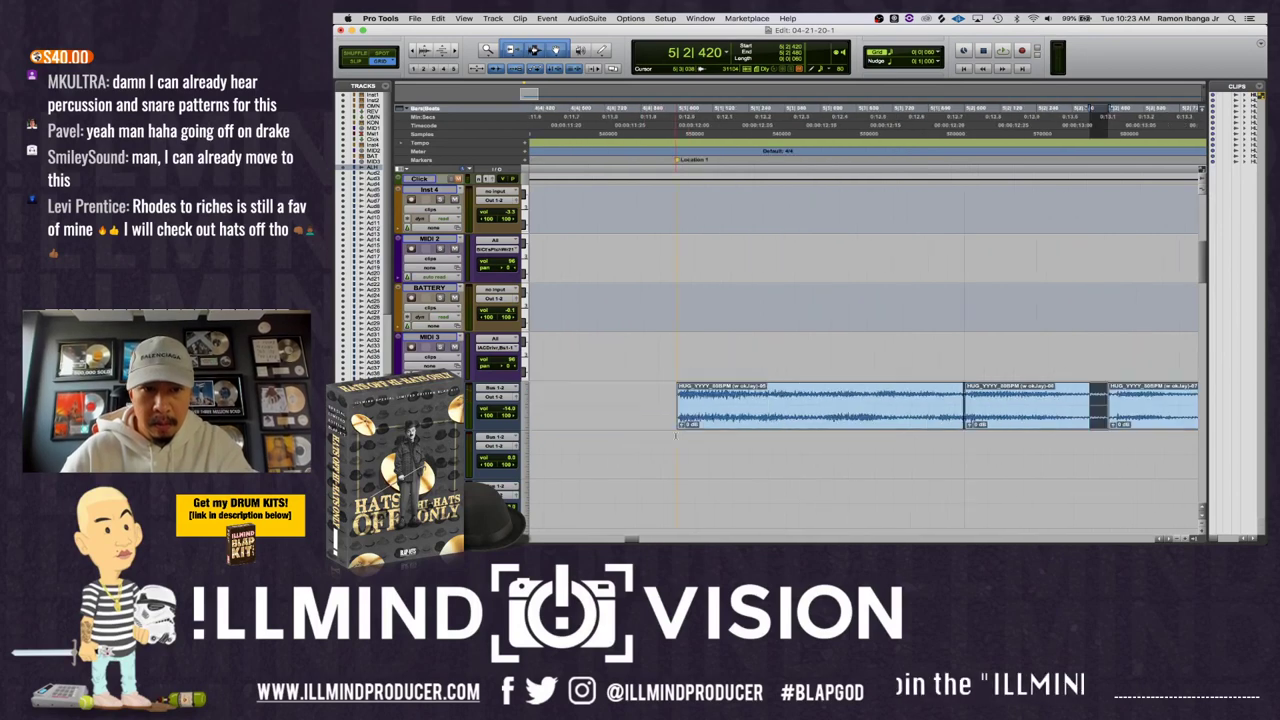
left_click(893, 52)
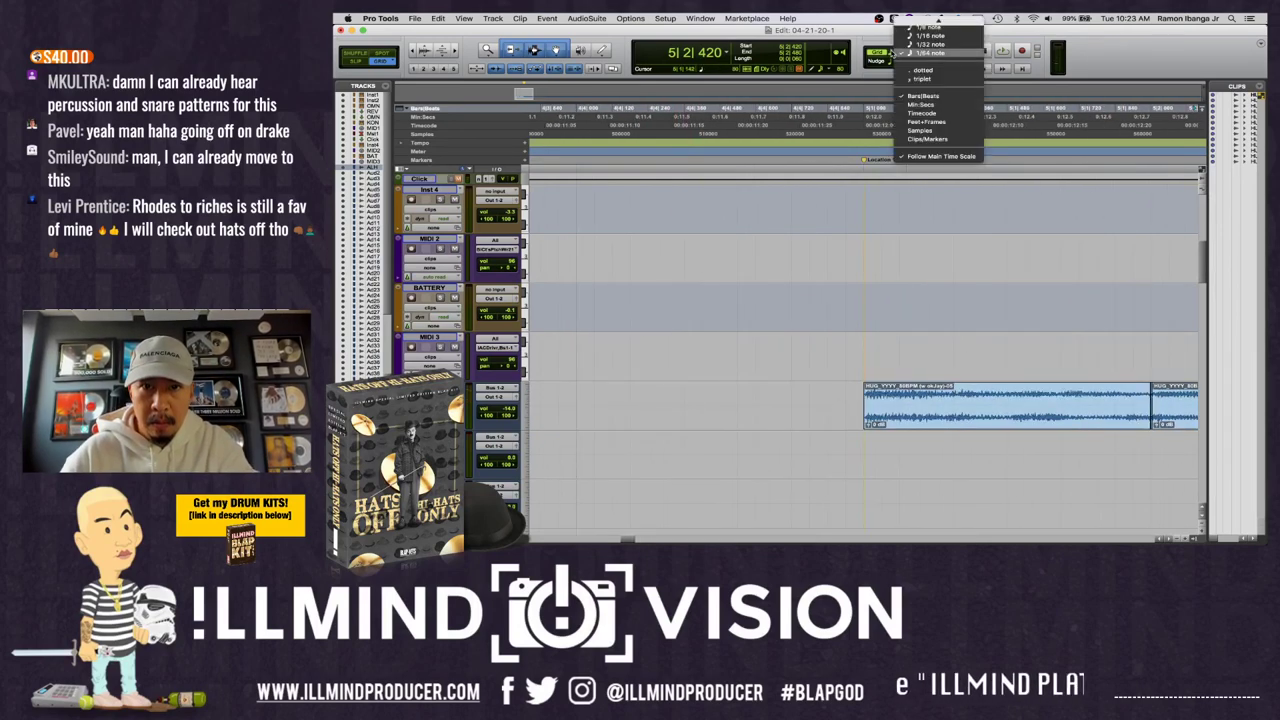
left_click(899, 53)
key("space")
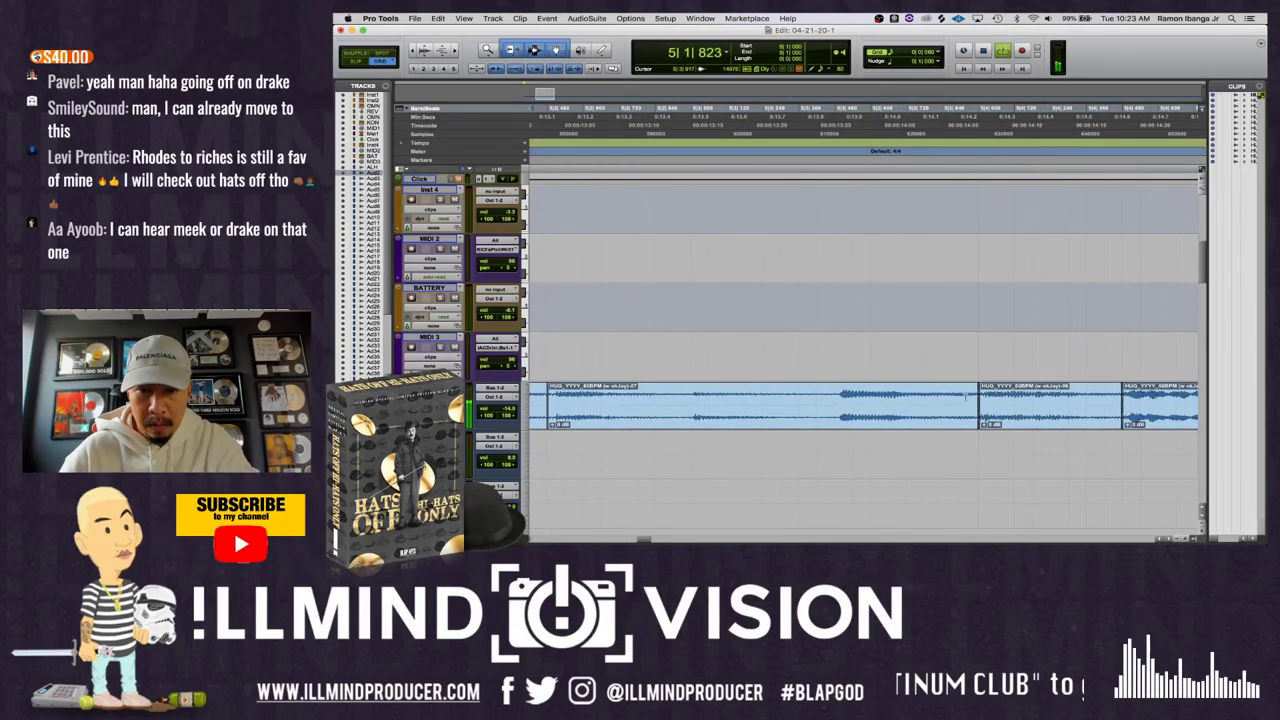
left_click_drag(961, 400, 979, 401)
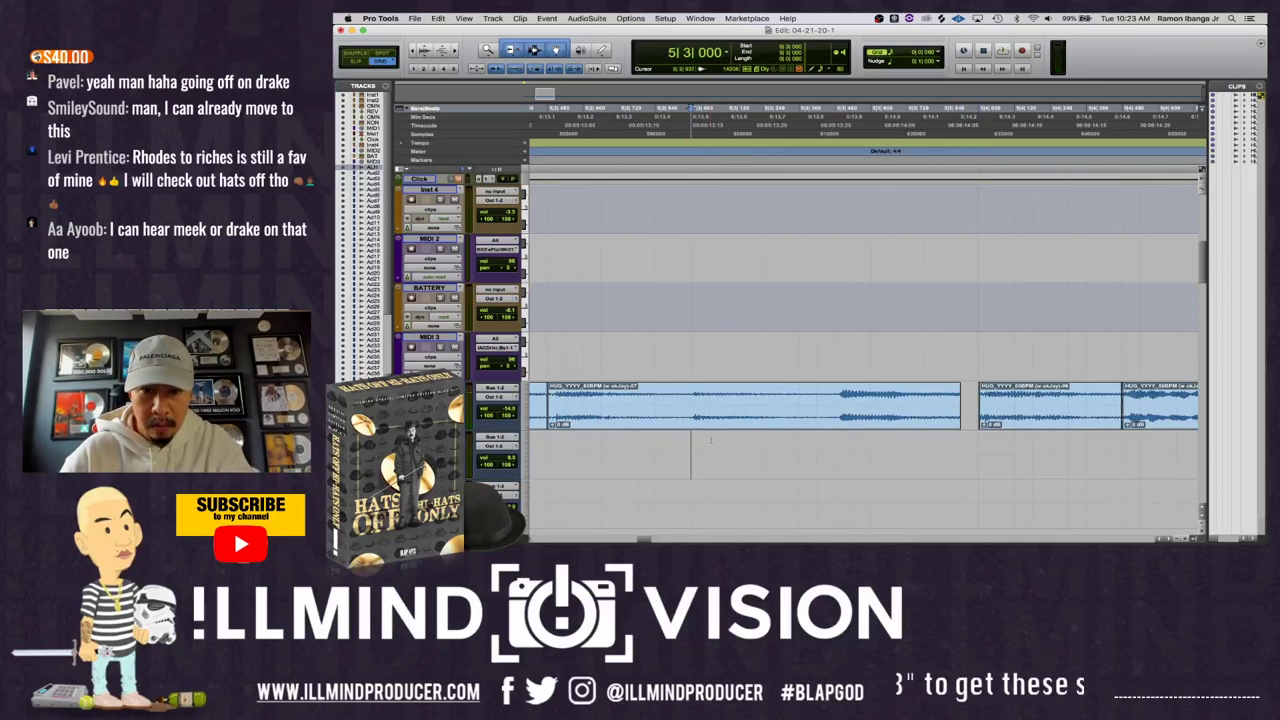
key("space")
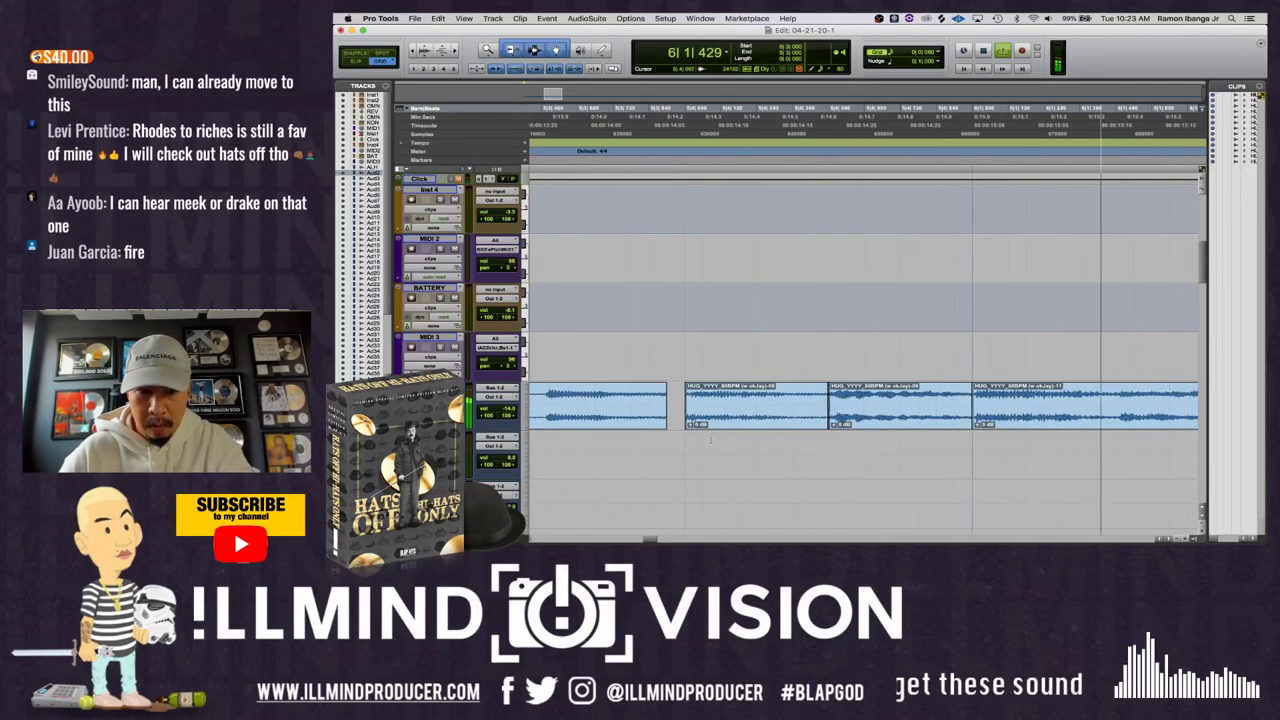
key("space")
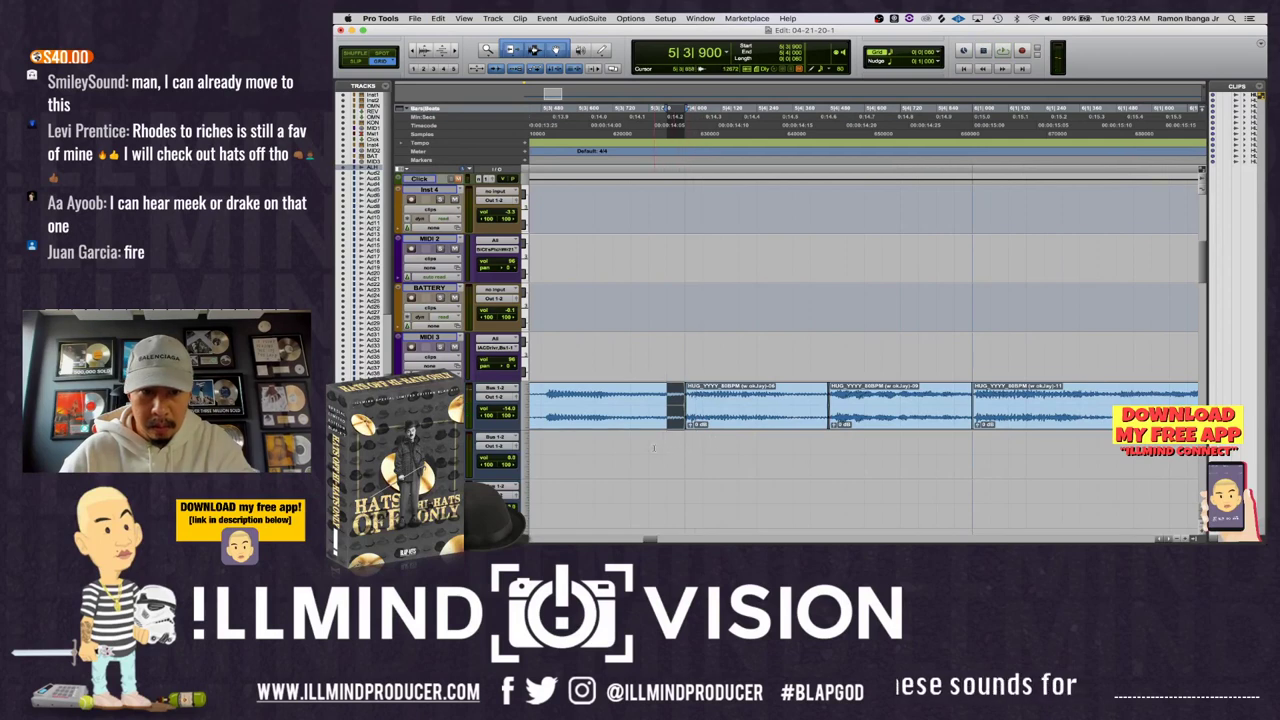
- Cut the last 1/64 note before bar 6 and before bar 7, auditioning the stutter gaps
left_click(650, 447)
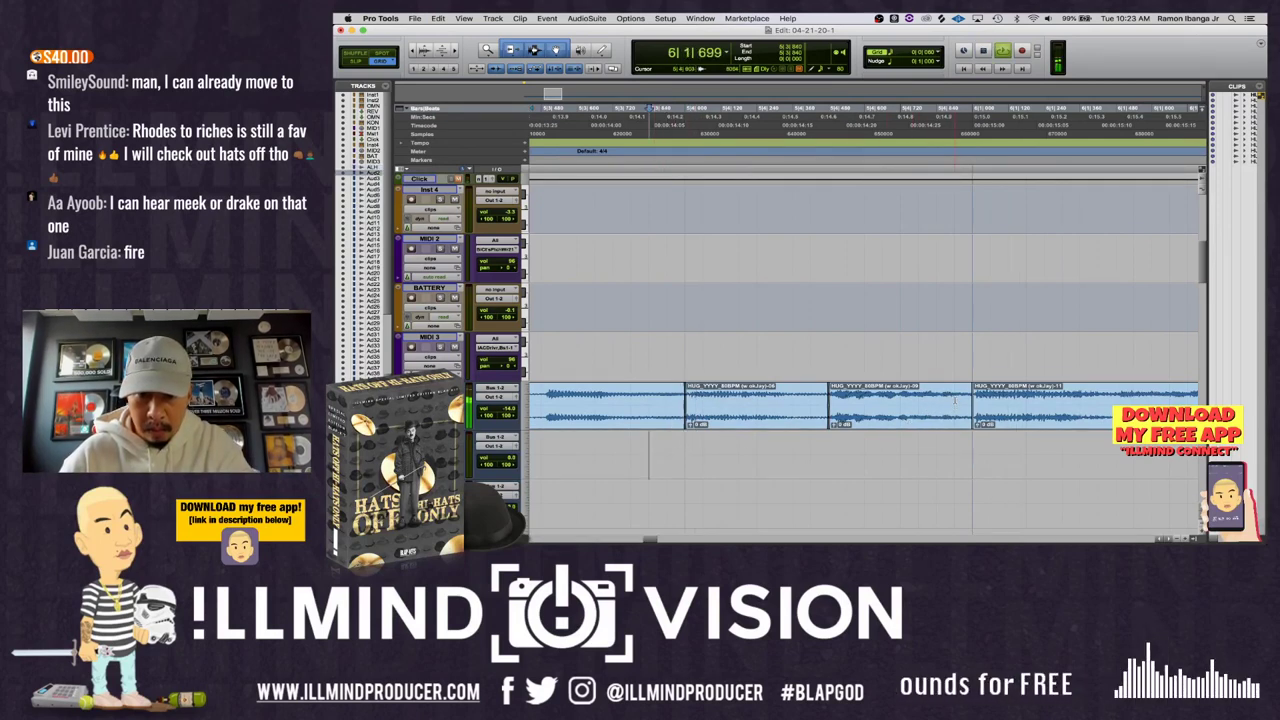
left_click_drag(953, 406, 971, 406)
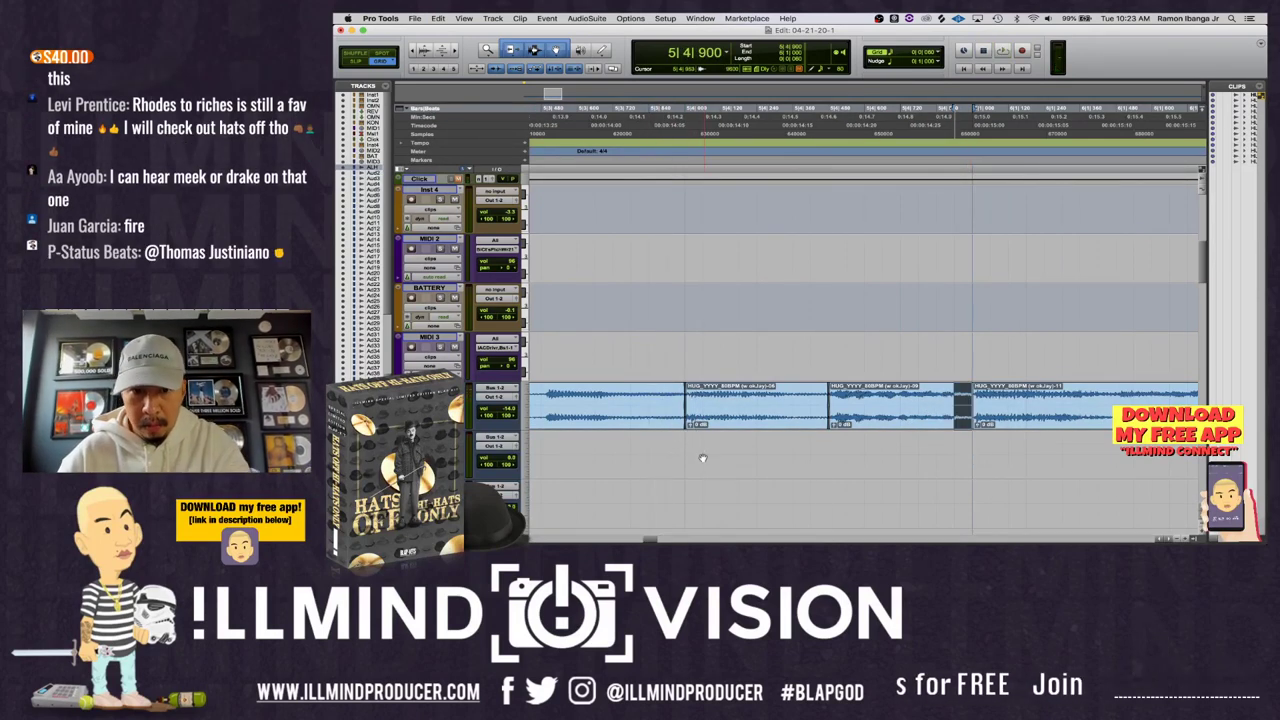
key("space")
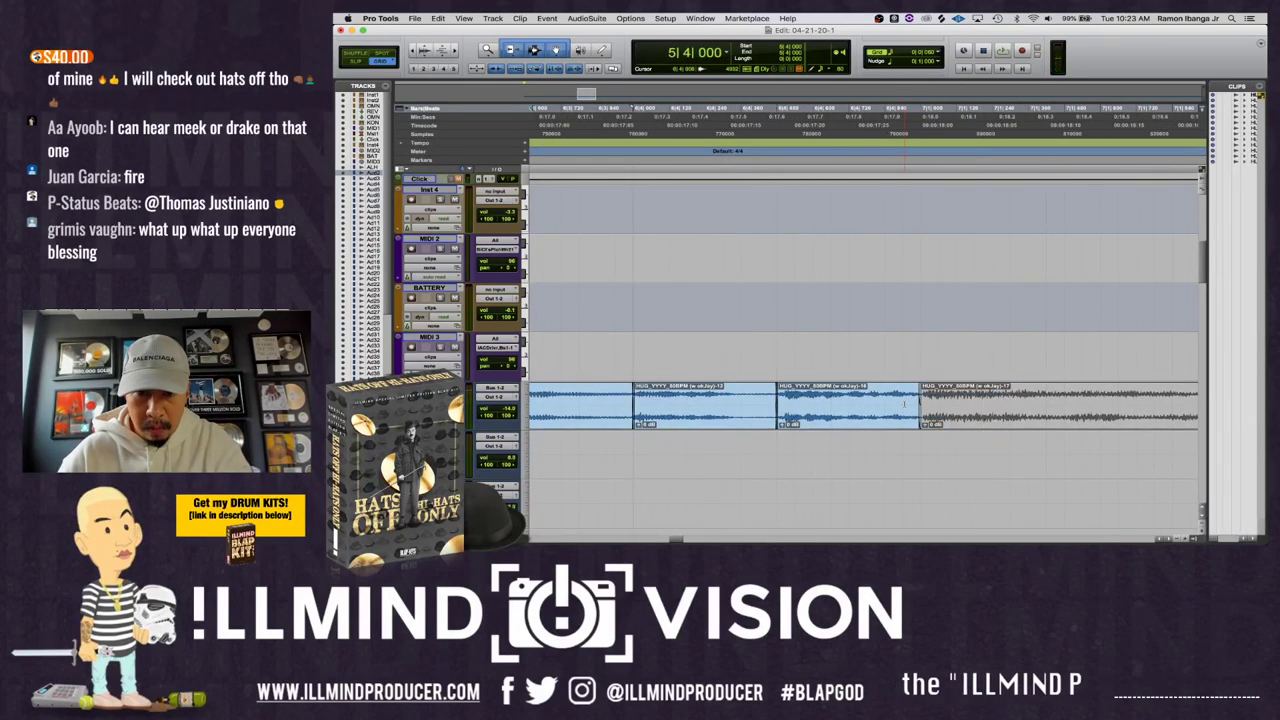
key("space")
key("r")
key("r")
key("r")
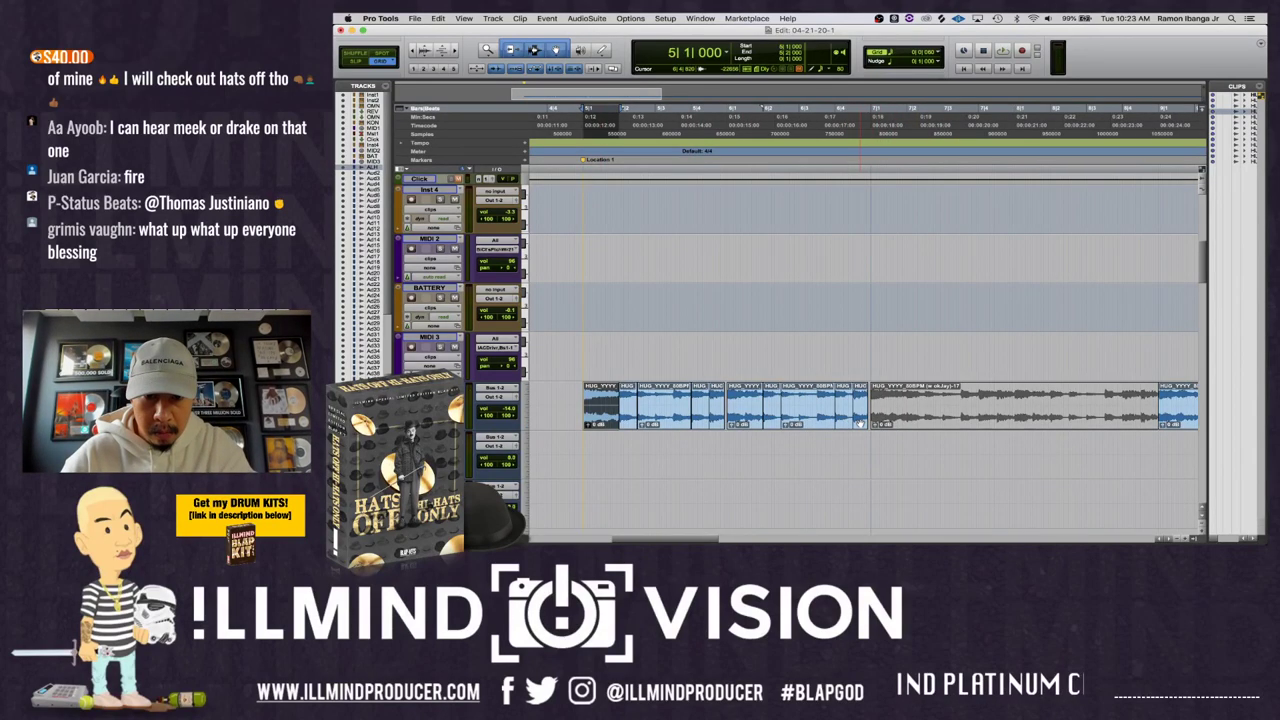
- Select all the slices from bar 5 to just before bar 7 and apply fades to them
left_click(860, 424, "shift")
key("super+f")
key("Return")
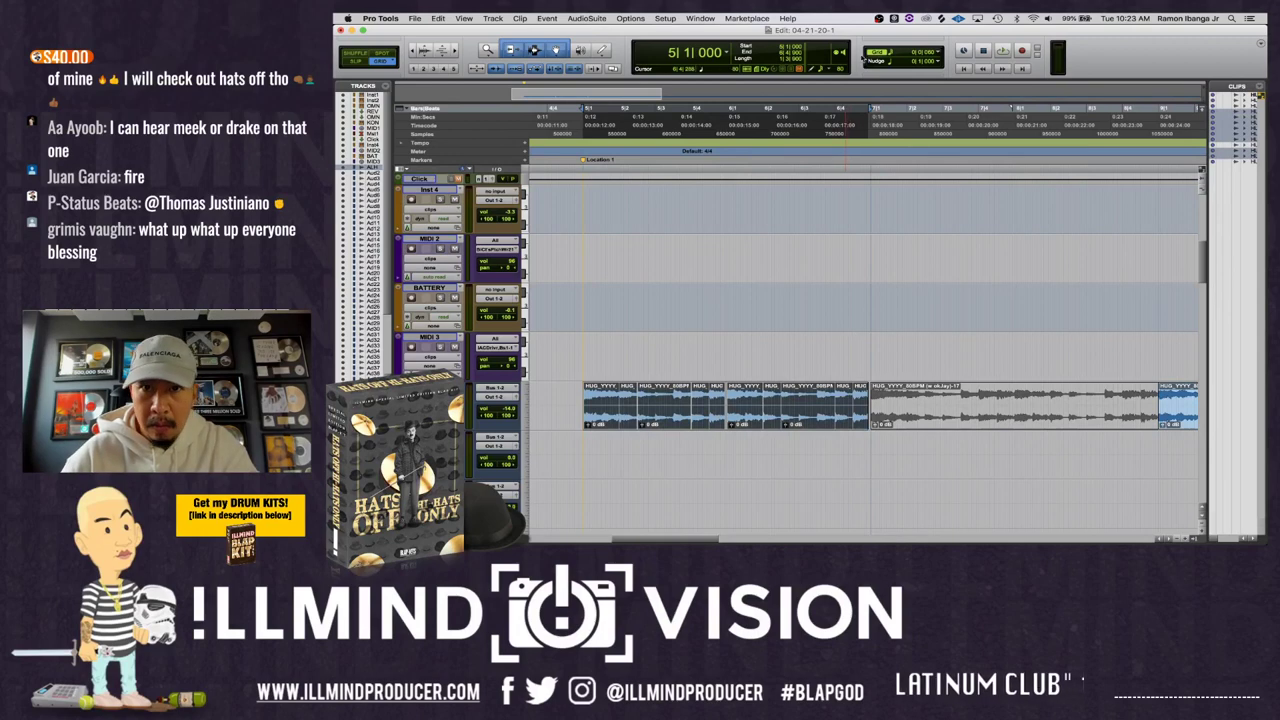
- Set the grid value back to 1/8 note, recall memory location 1, and play the sliced loop from bar 5
left_click(895, 54)
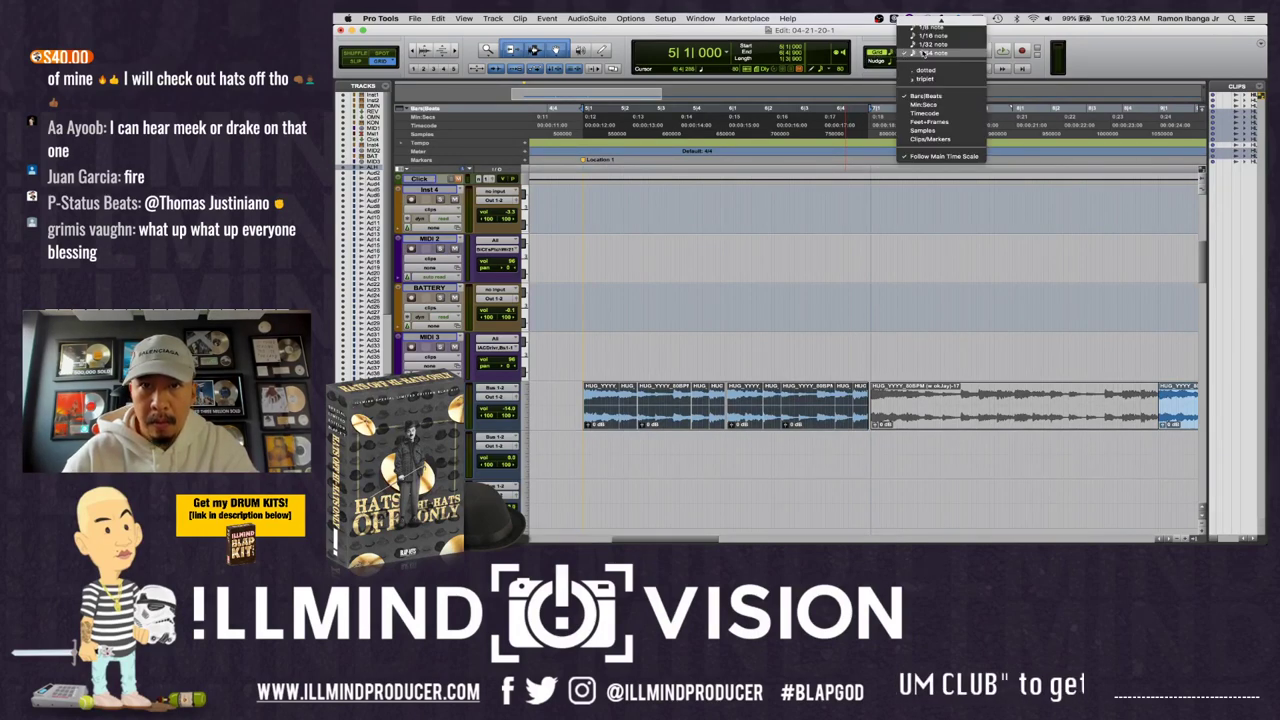
scroll(922, 55, "up", 2)
left_click(930, 40)
left_click_drag(868, 405, 836, 410)
key("period")
key("1")
key("period")
key("space")
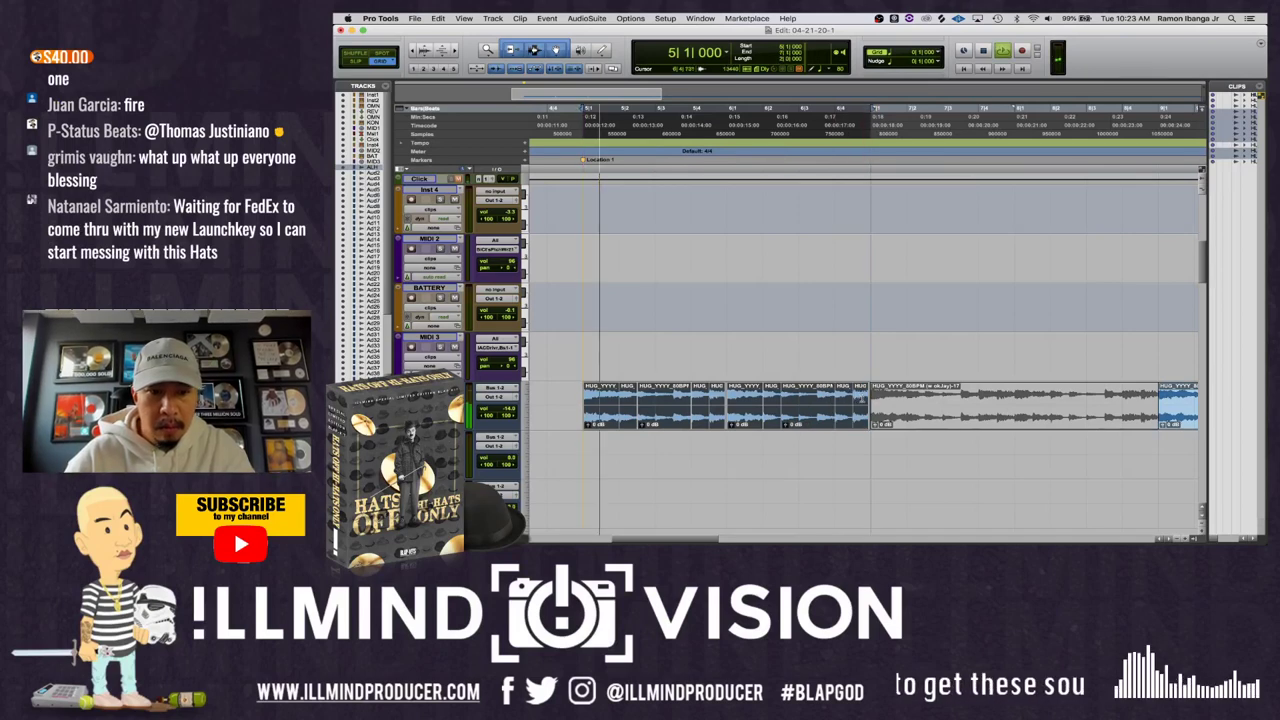
- Consolidate the slices from bar 5 to bar 7 into one clip and move the leftover clips out to about bar 15
key("alt+shift+3")
key("space")
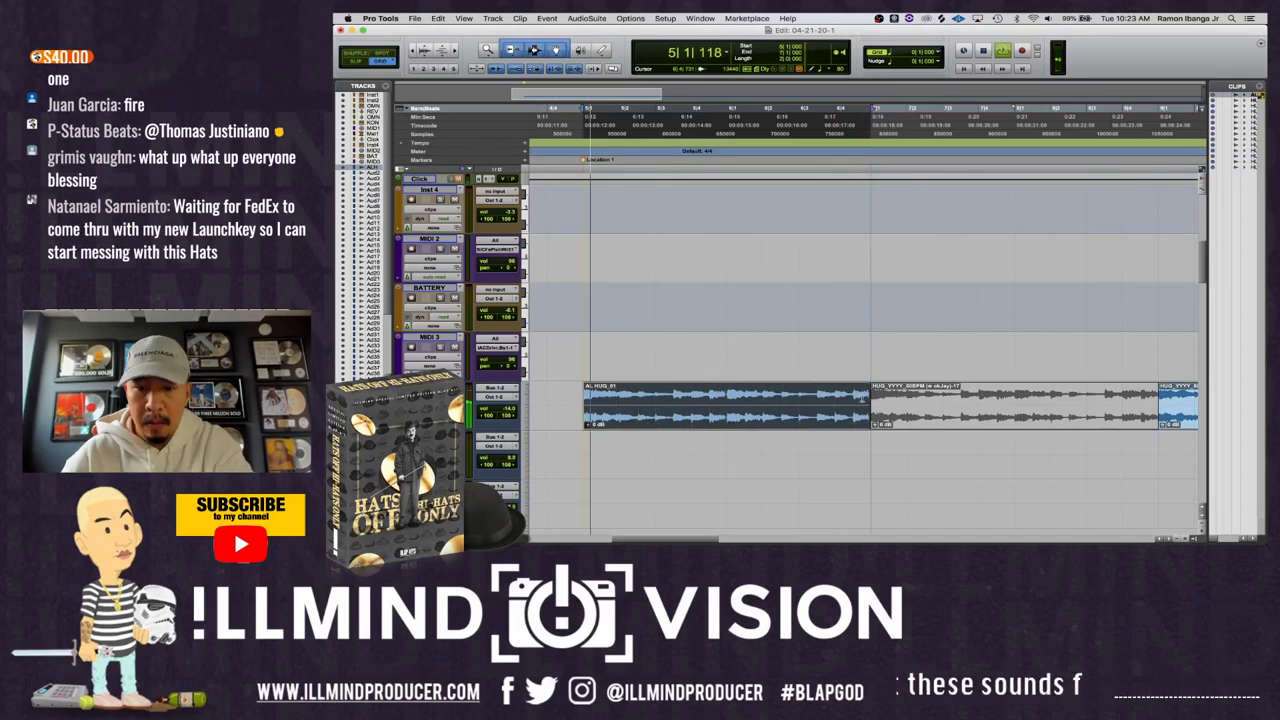
key("r")
left_click(827, 420)
key("r")
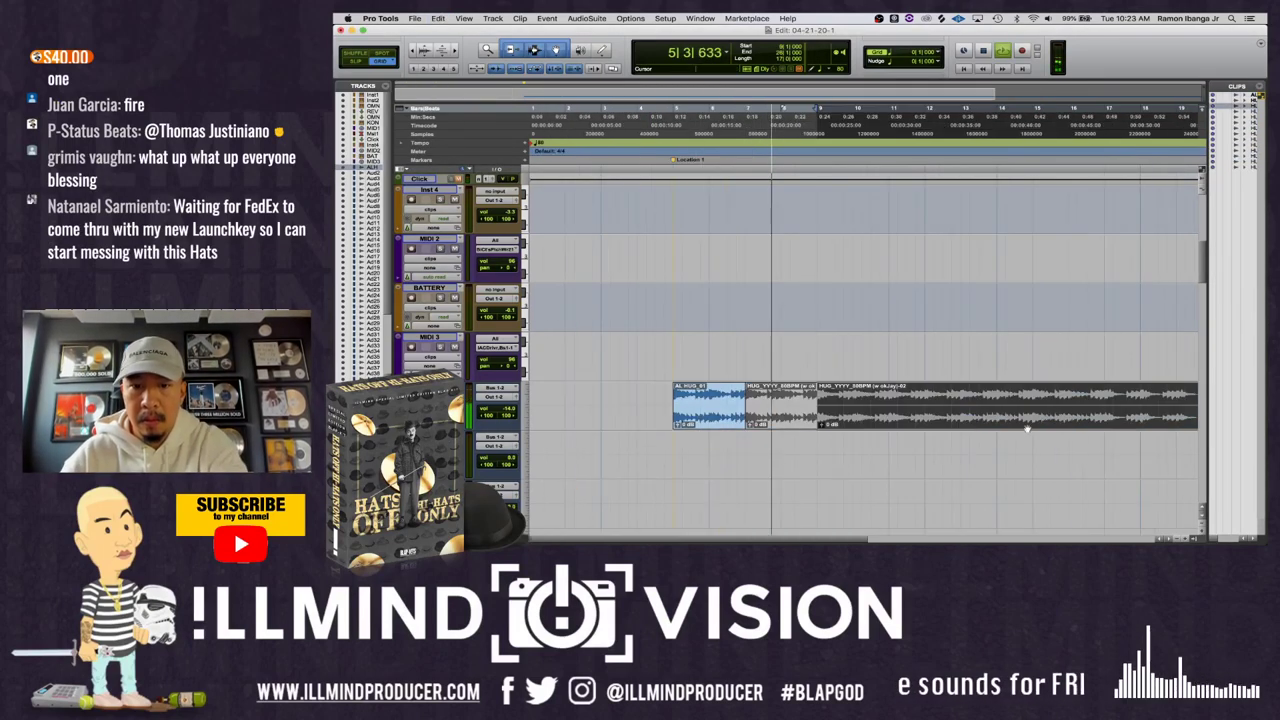
left_click(980, 428)
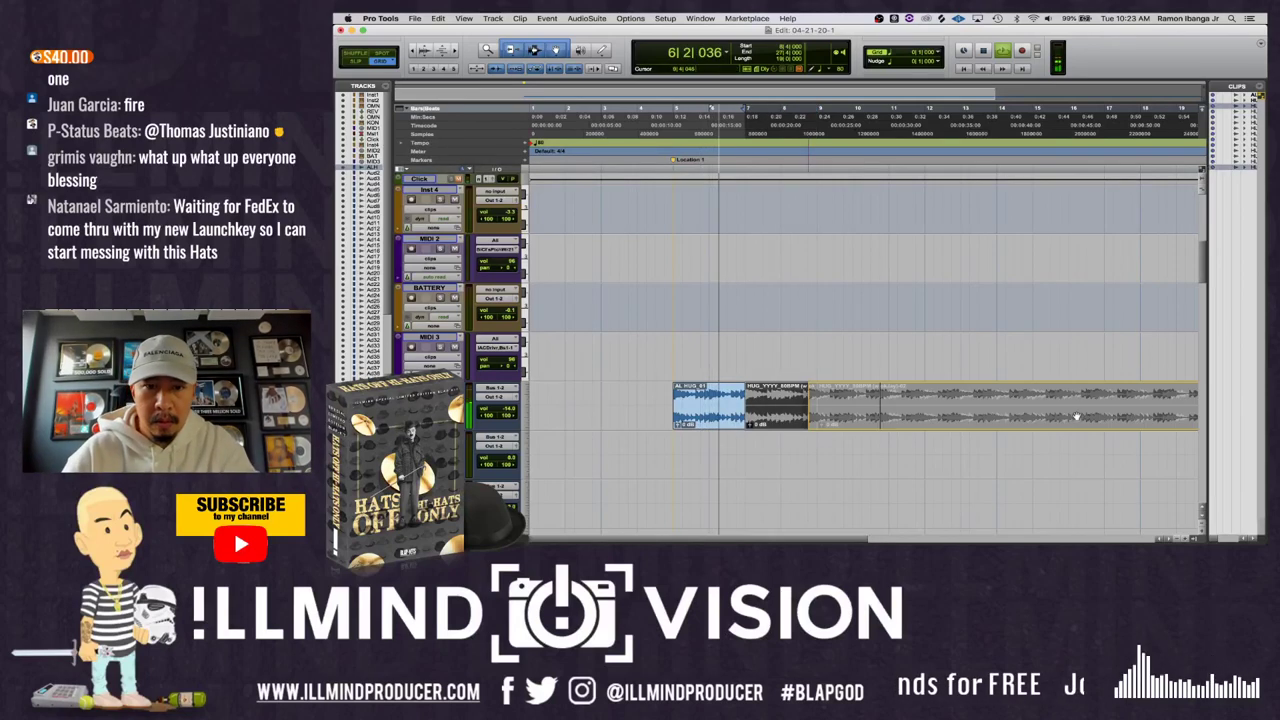
key("Delete")
key("space")
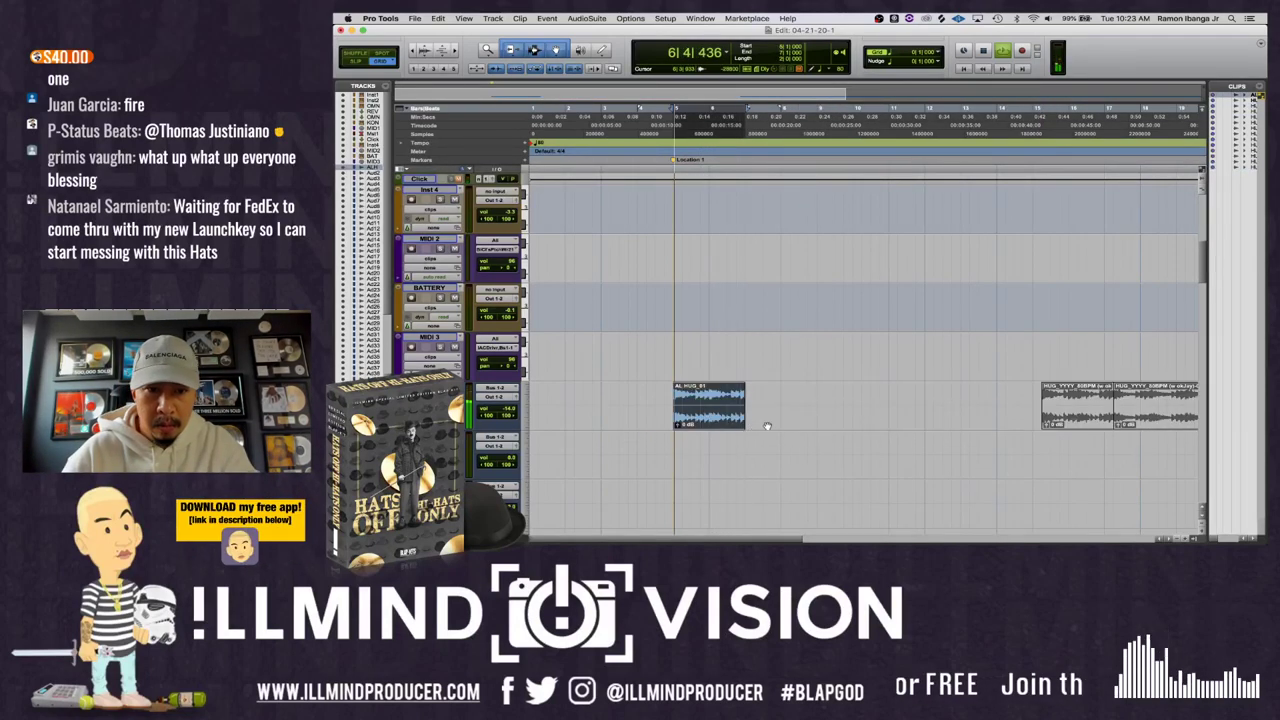
- Change the grid value and separate a short slice late in beat 3 of both bar 5 and bar 6
key("space")
key("t")
key("t")
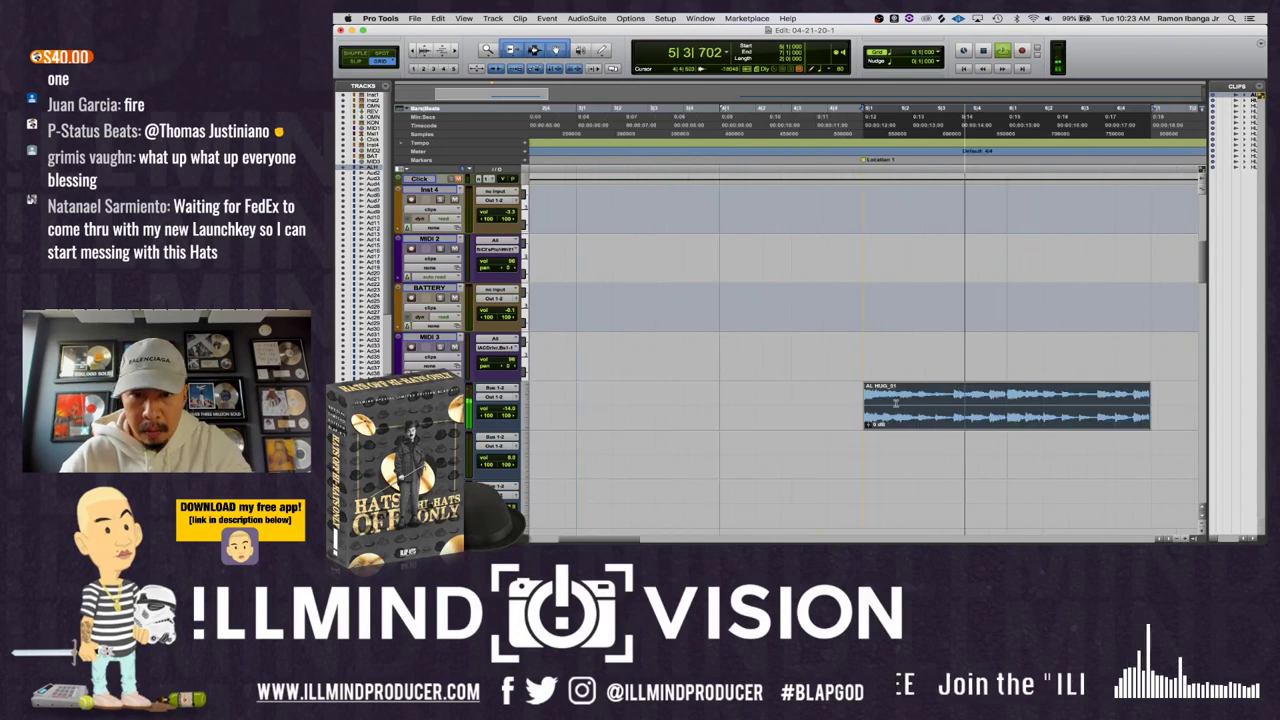
left_click(890, 53)
left_click(915, 66)
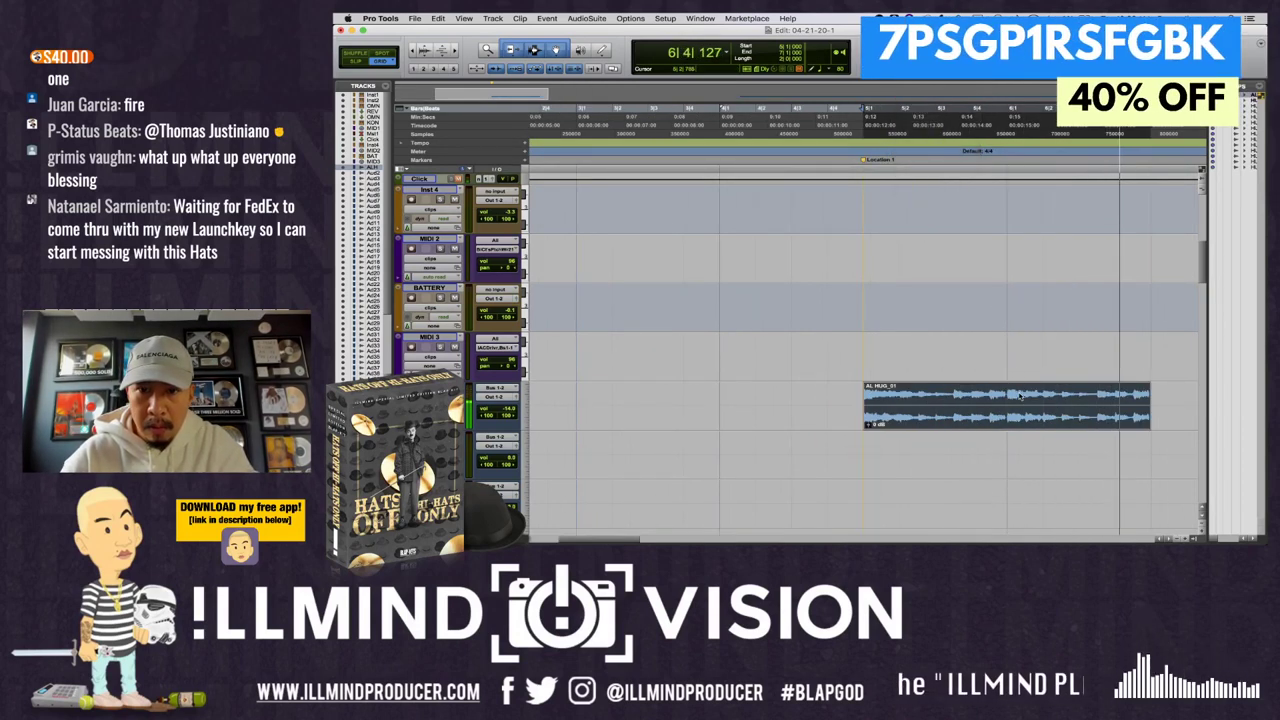
left_click(956, 400)
key("super+e")
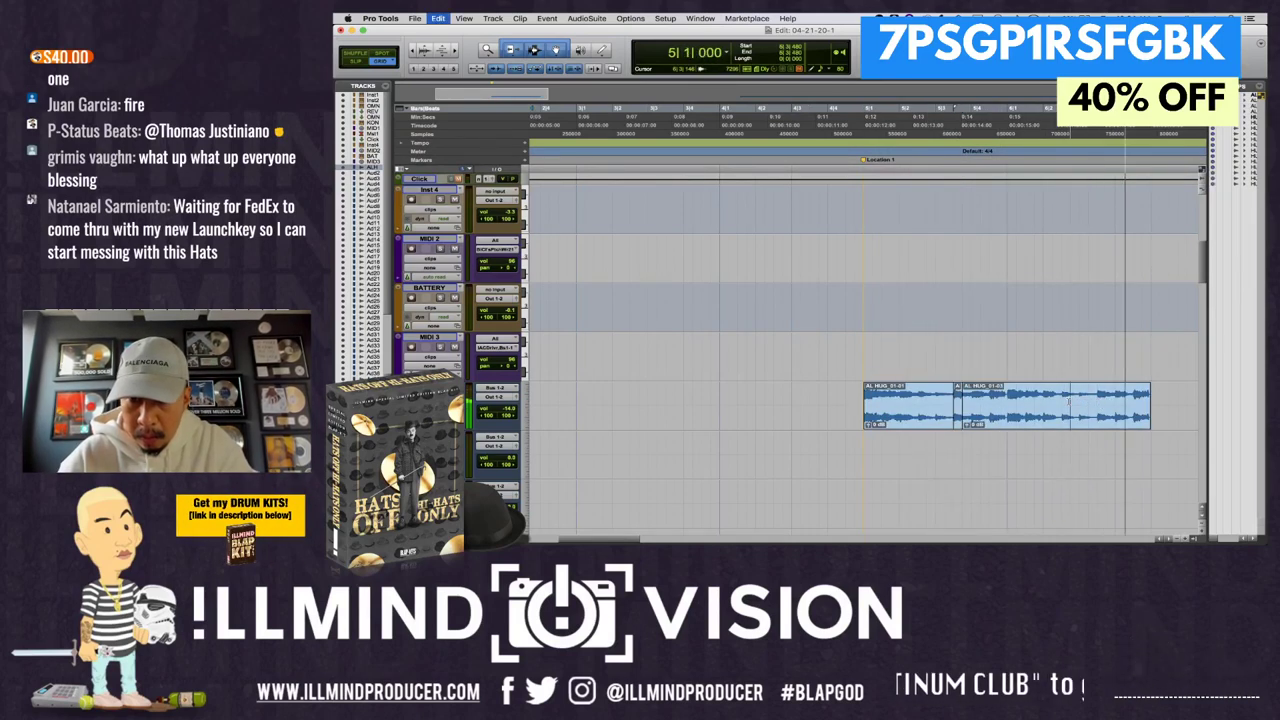
key("super+e")
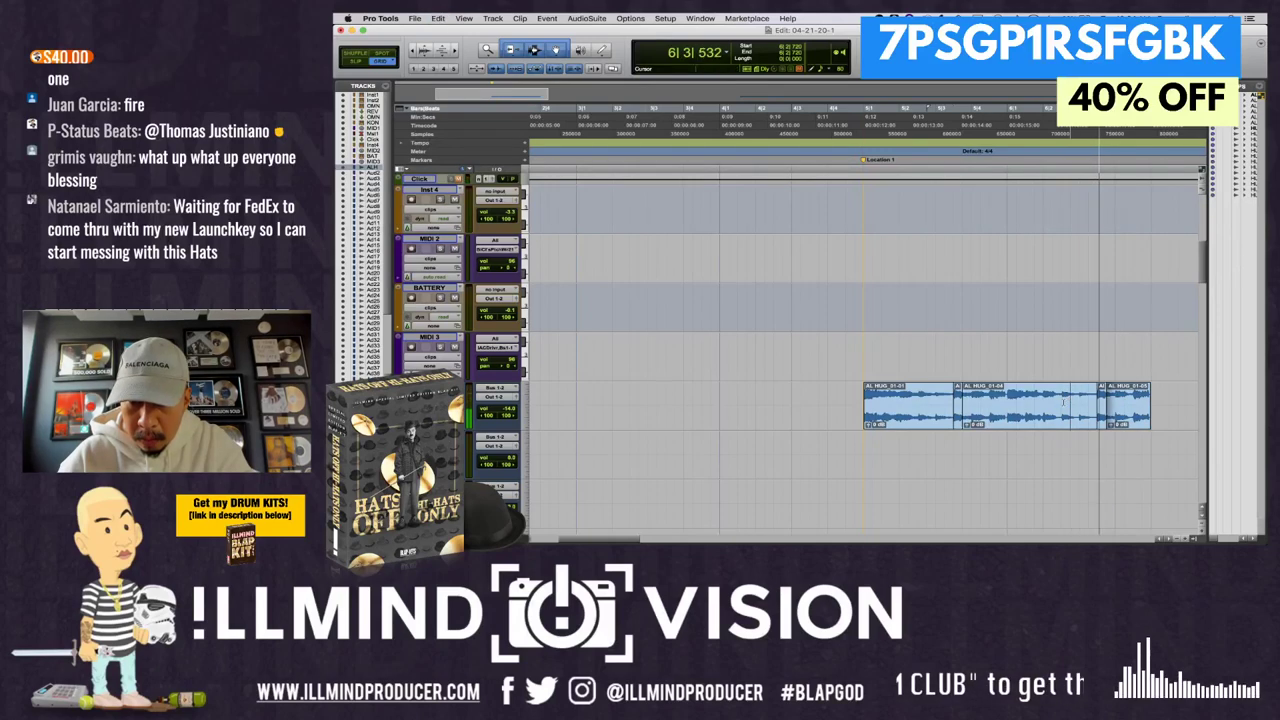
- Consolidate all the slices between bars 5 and 7 into a single clip and duplicate it so the loop runs to bar 9
left_click(927, 418)
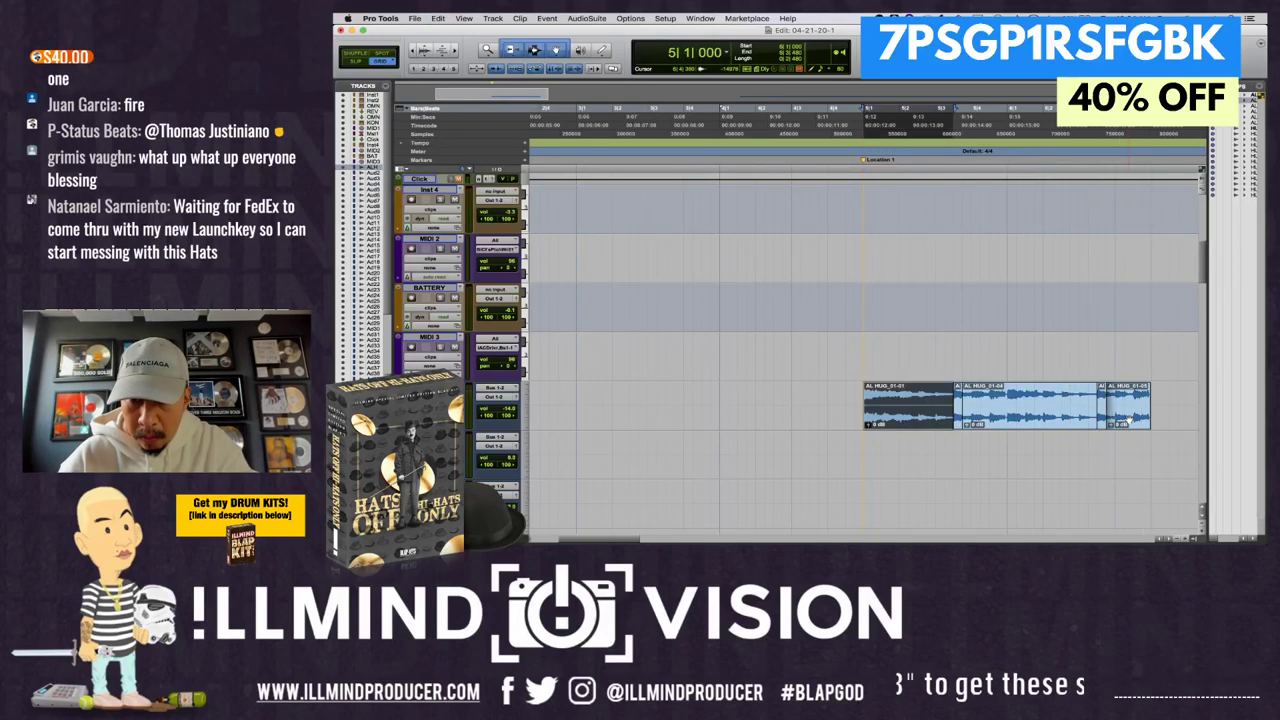
left_click(1127, 418, "shift")
key("super+c")
key("space")
key("alt+shift+3")
key("space")
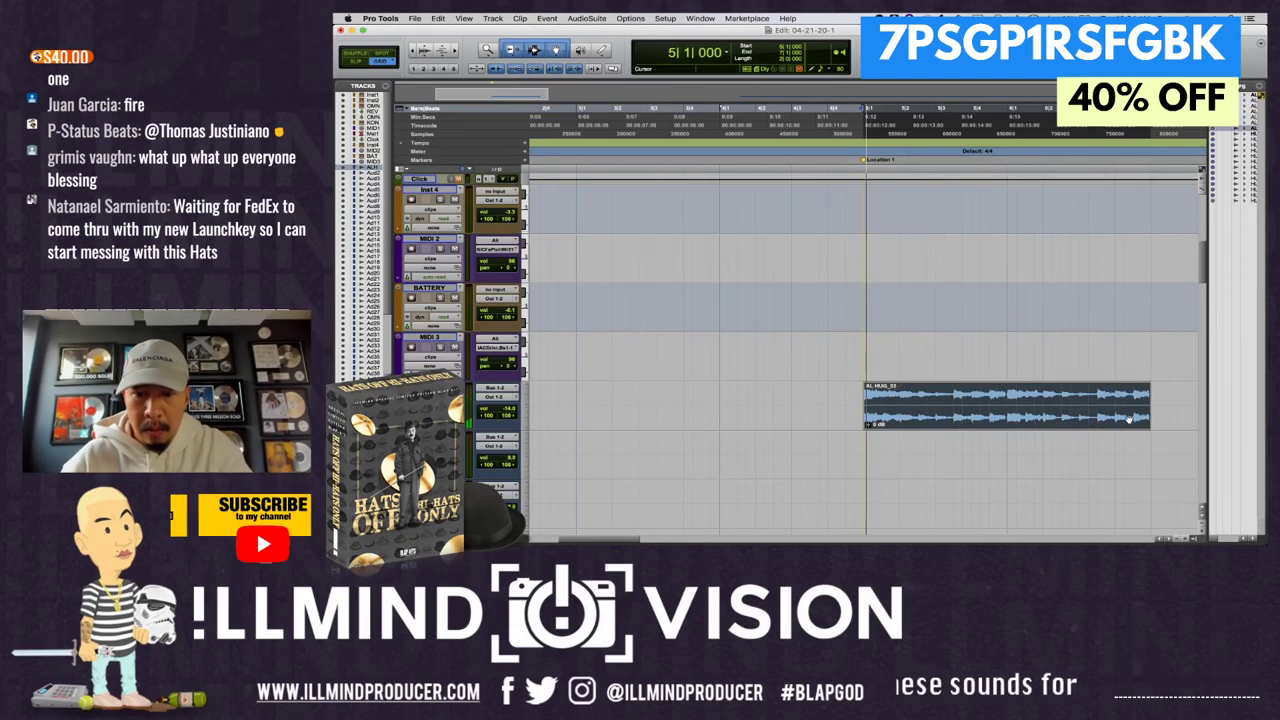
key("r")
key("super+d")
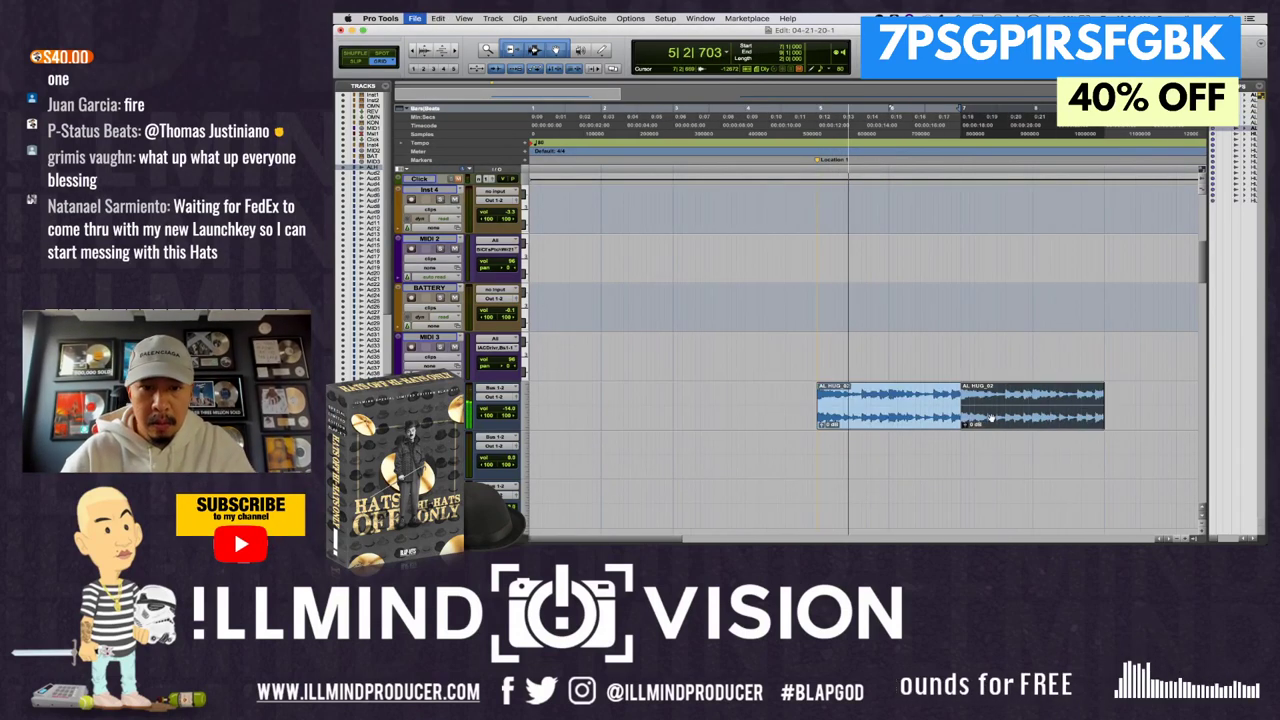
- Insert RC-20 Retro Color below the pitch plug-in on the loop's audio track and load the preset TRAPSAMPLEWOBLE1
key("super+equal")
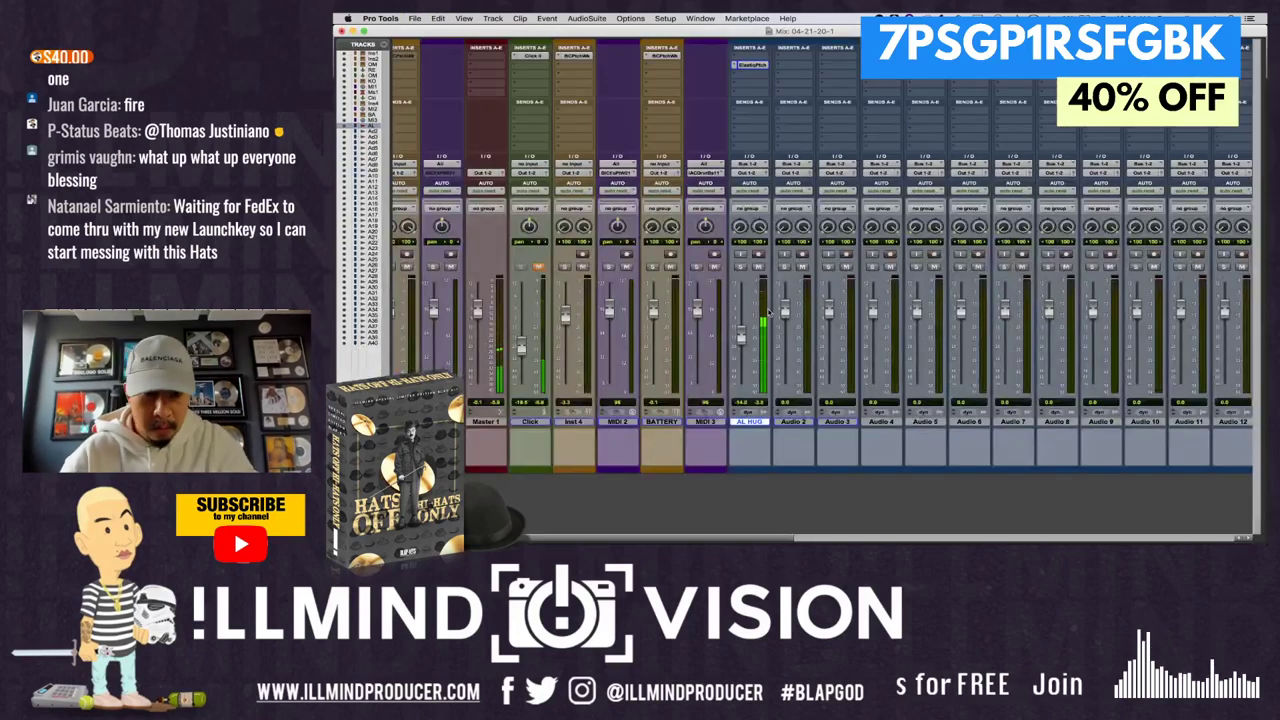
left_click(755, 76)
mouse_move(790, 94)
mouse_move(885, 140)
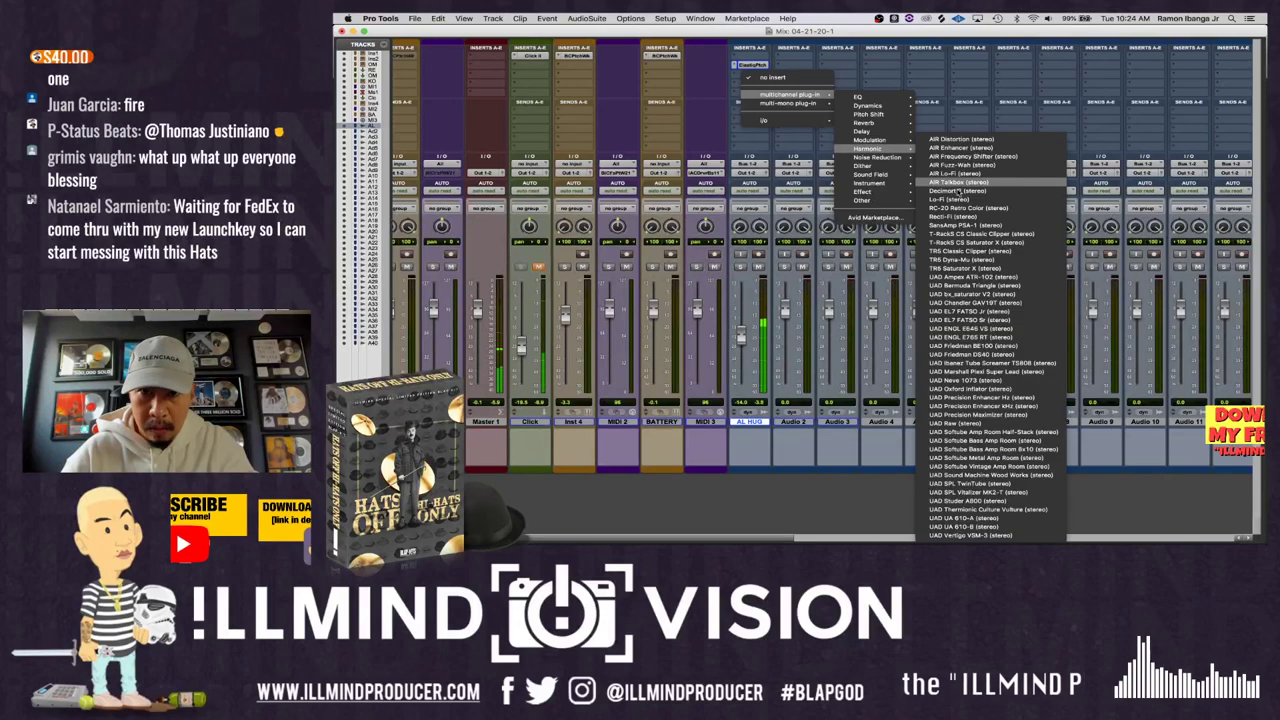
left_click(971, 209)
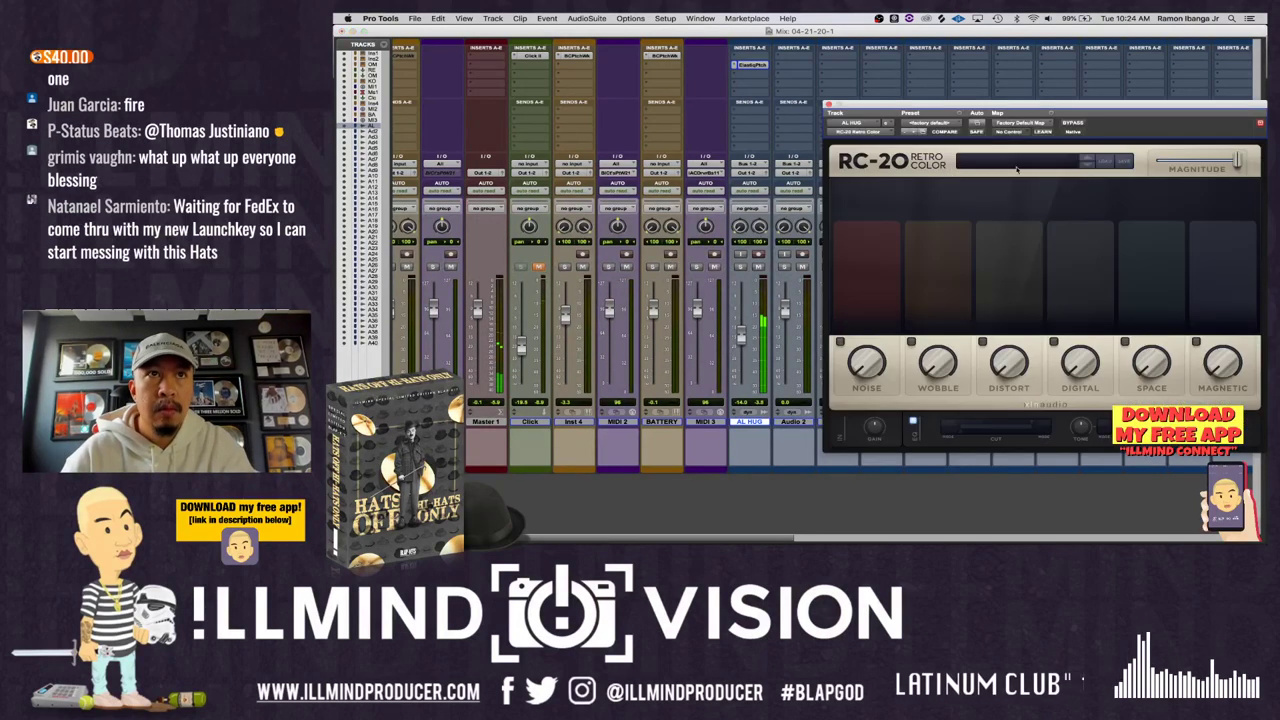
left_click_drag(958, 104, 652, 58)
left_click(618, 78)
left_click(640, 50)
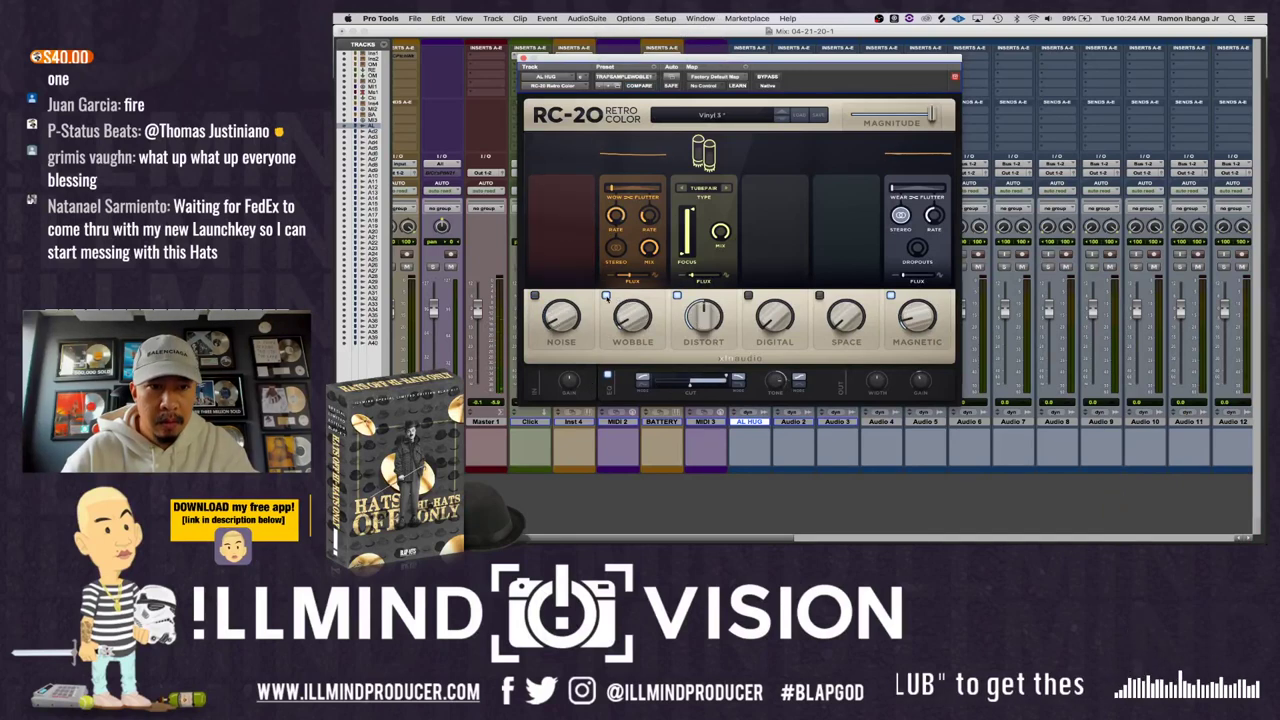
- Switch off the Wobble module in RC-20 and adjust its Distort amount and EQ high cut
left_click(606, 296)
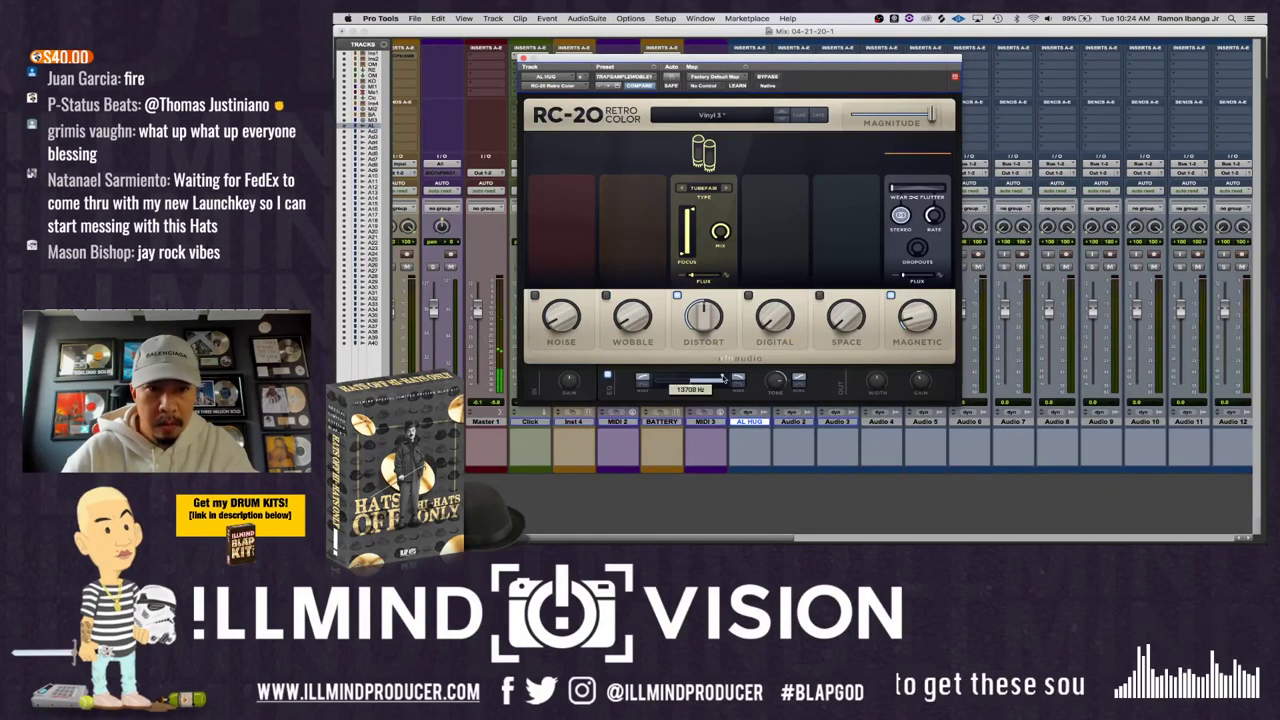
left_click_drag(705, 319, 703, 327)
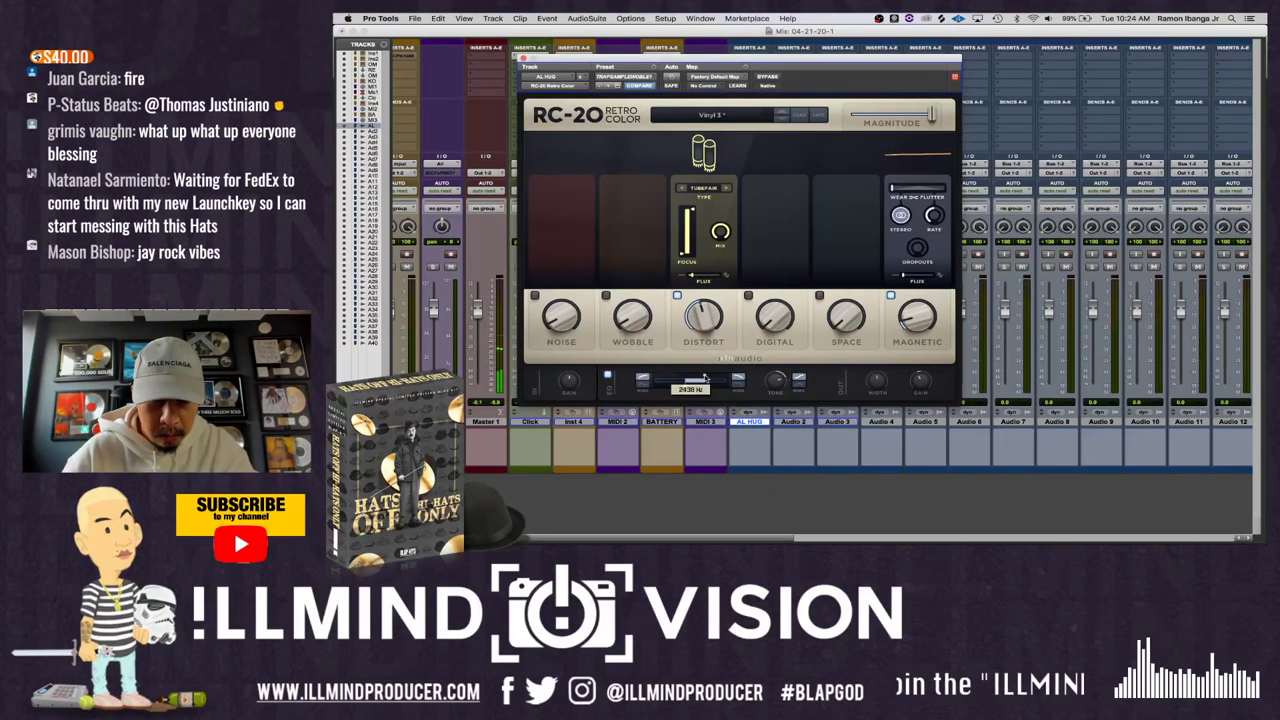
mouse_move(706, 378)
left_mouse_down()
mouse_move(730, 379)
mouse_move(715, 378)
left_mouse_up()
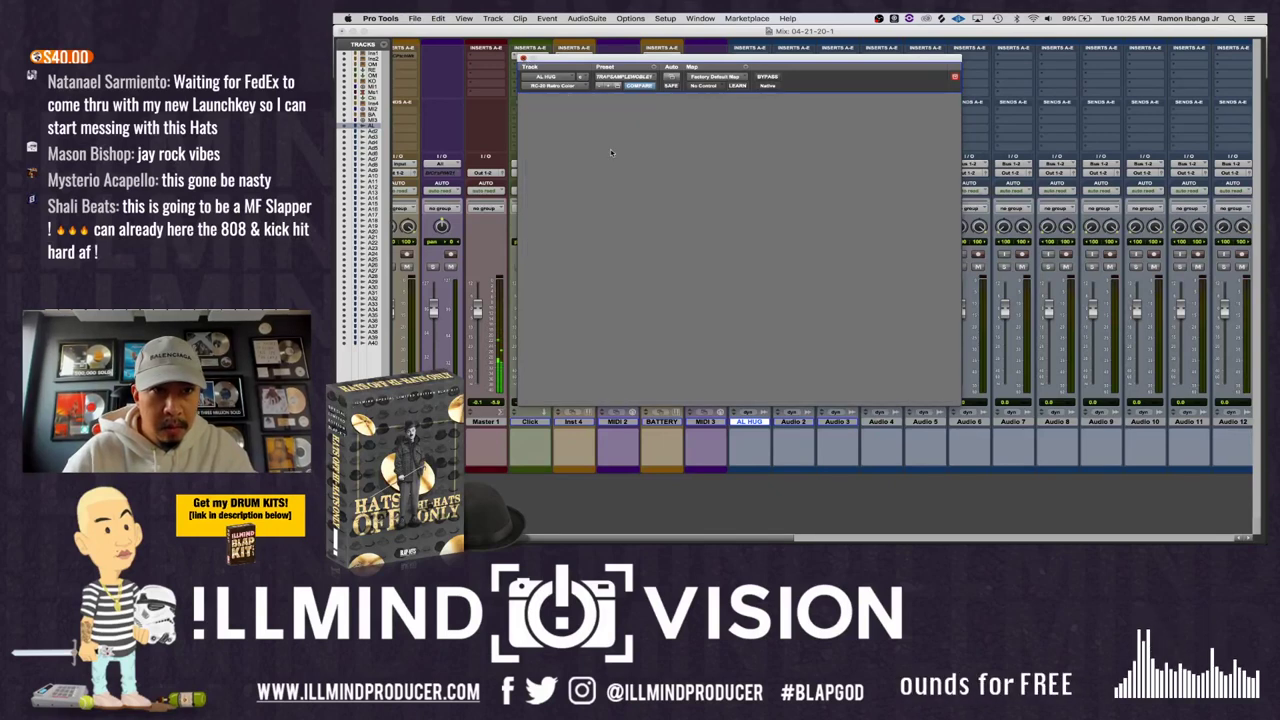
- Move the Inst 1 track directly after the loop's audio track in the mixer
scroll(687, 352, "left", 5)
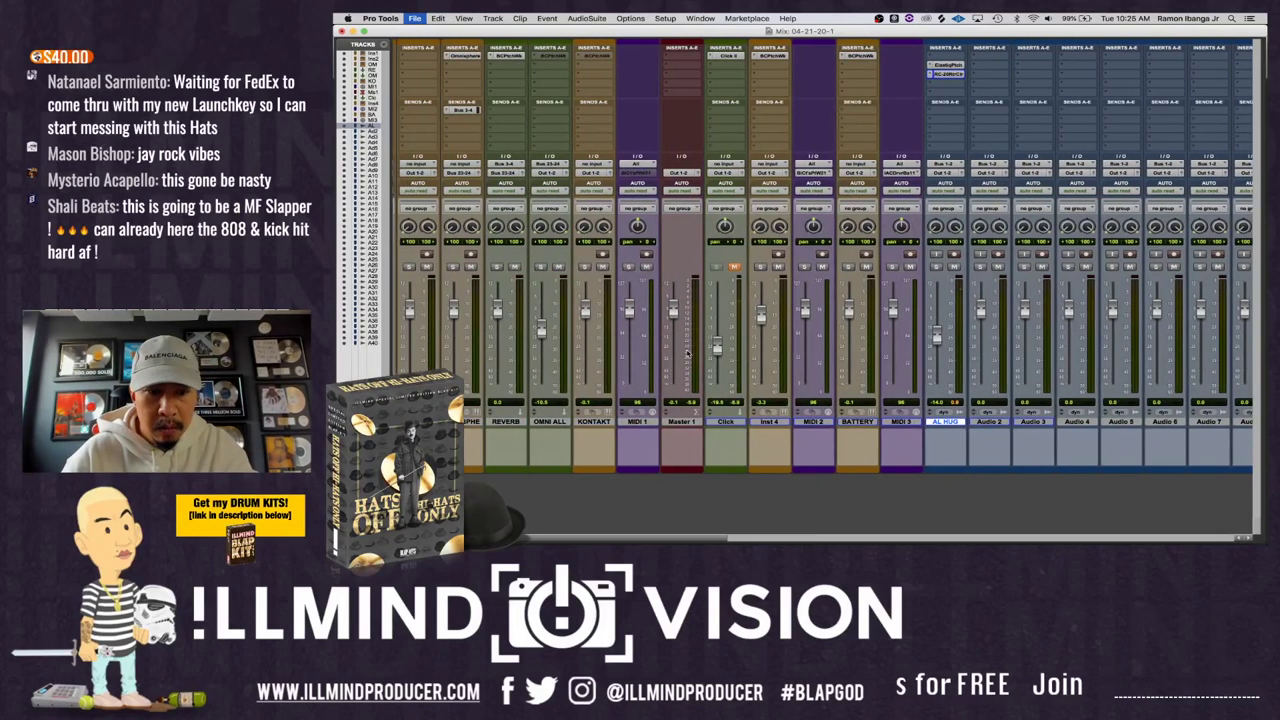
scroll(690, 352, "left", 1)
left_click_drag(985, 421, 1005, 402)
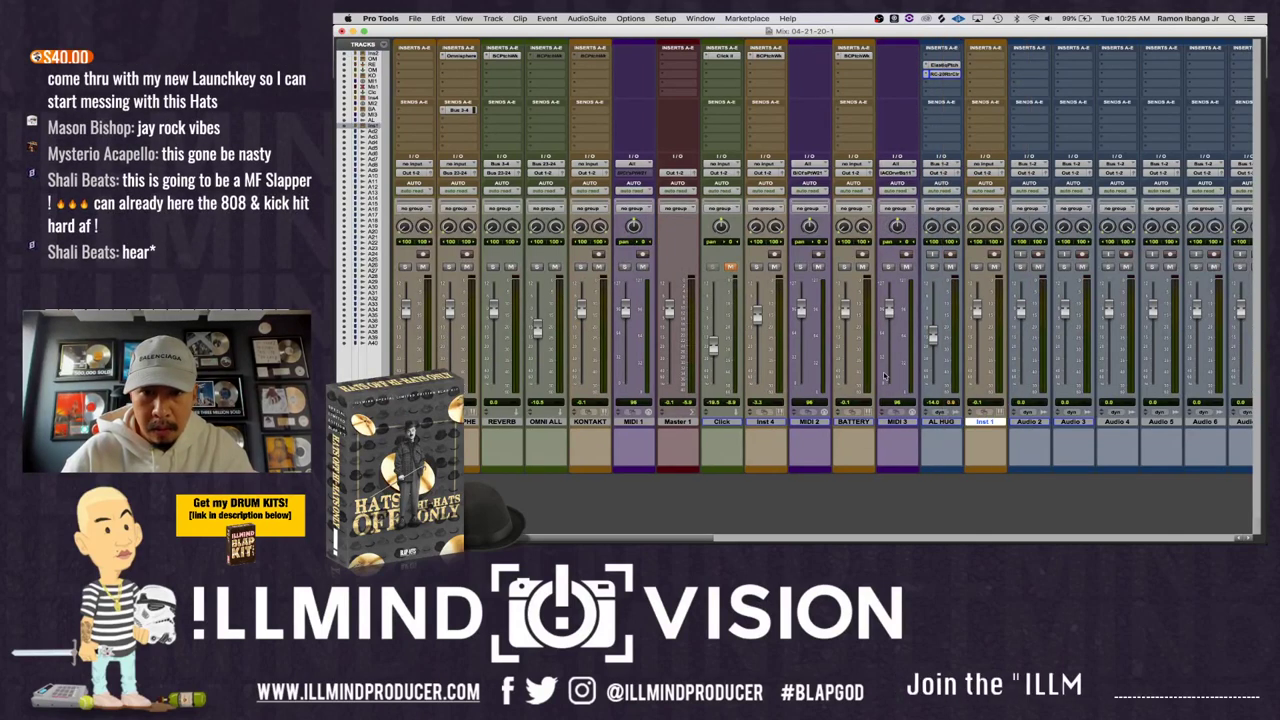
- Insert the stereo Prophet V3 instrument on Inst 1 and load the preset PROPHET ILL SUB 1
scroll(897, 335, "right", 4)
left_click(860, 56)
mouse_move(900, 76)
mouse_move(982, 165)
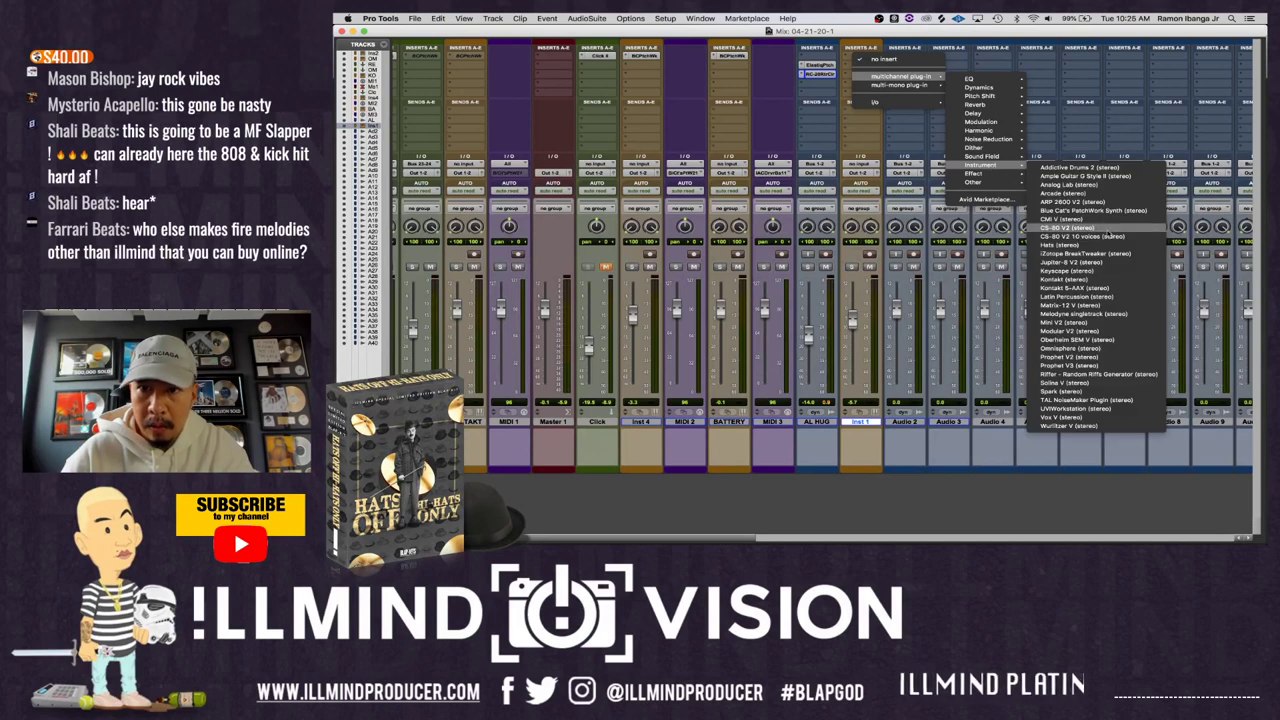
left_click(1070, 366)
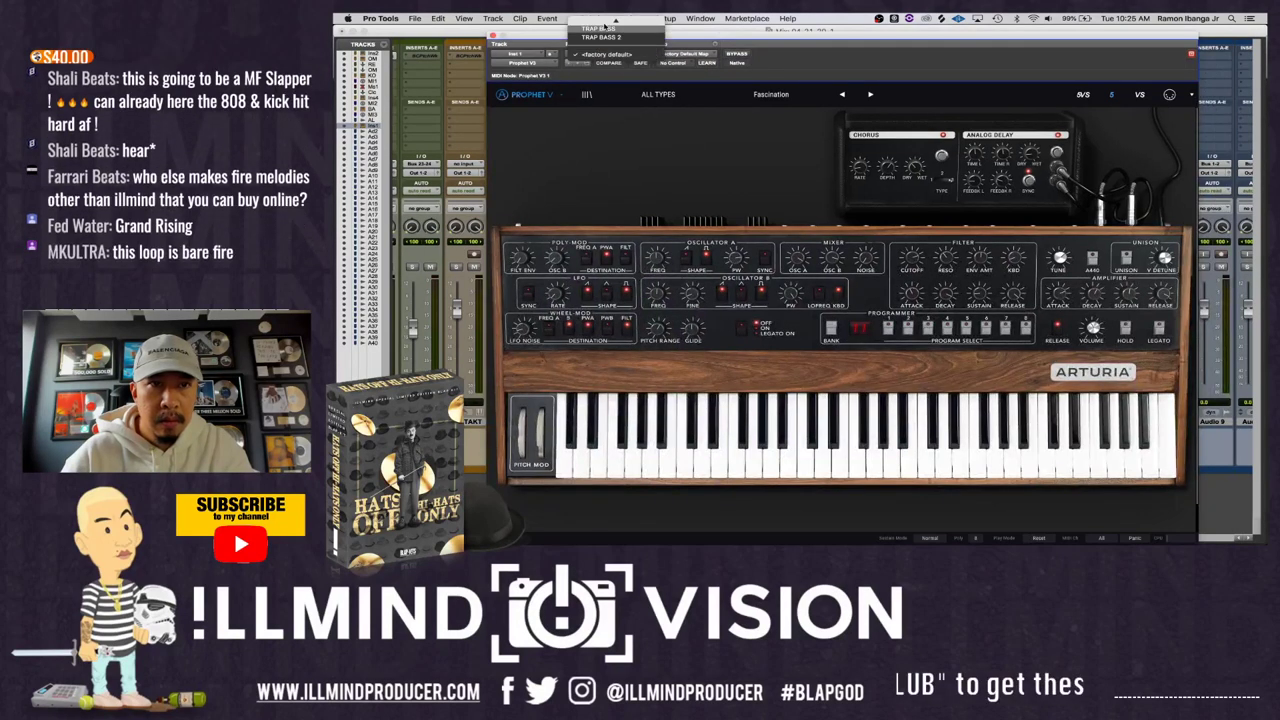
left_click(598, 52)
left_click(610, 60)
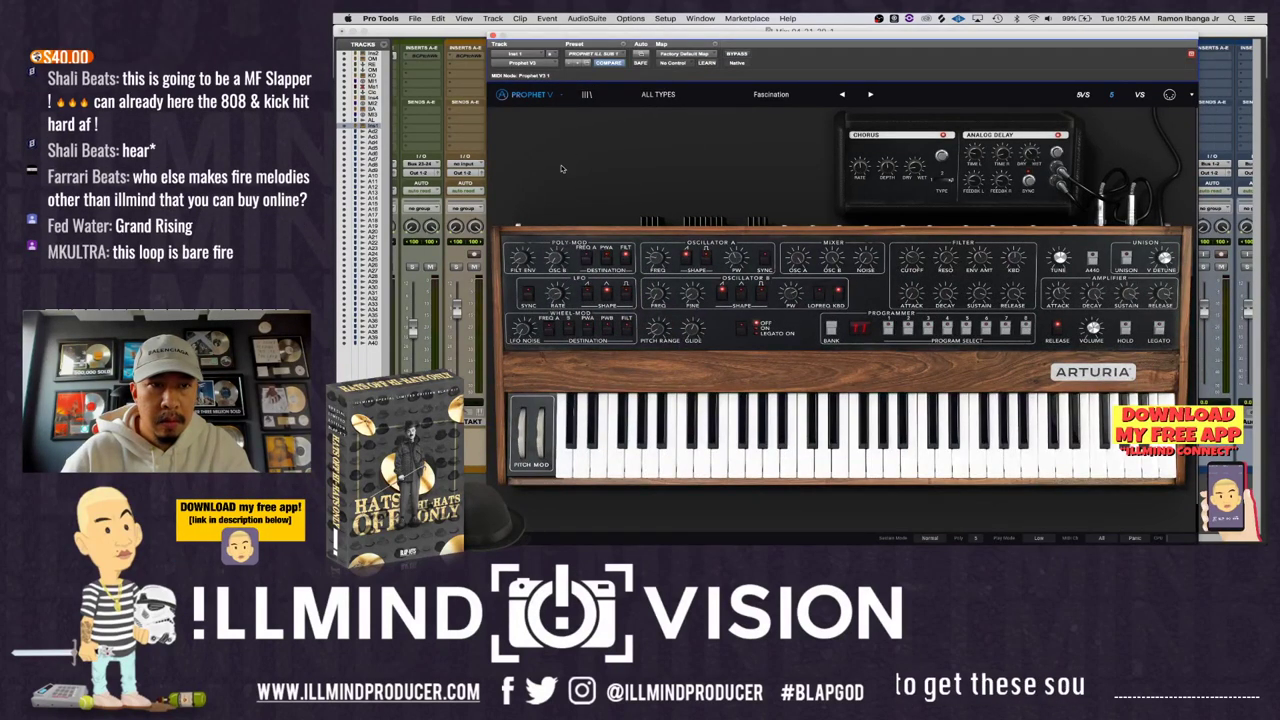
left_click(491, 36)
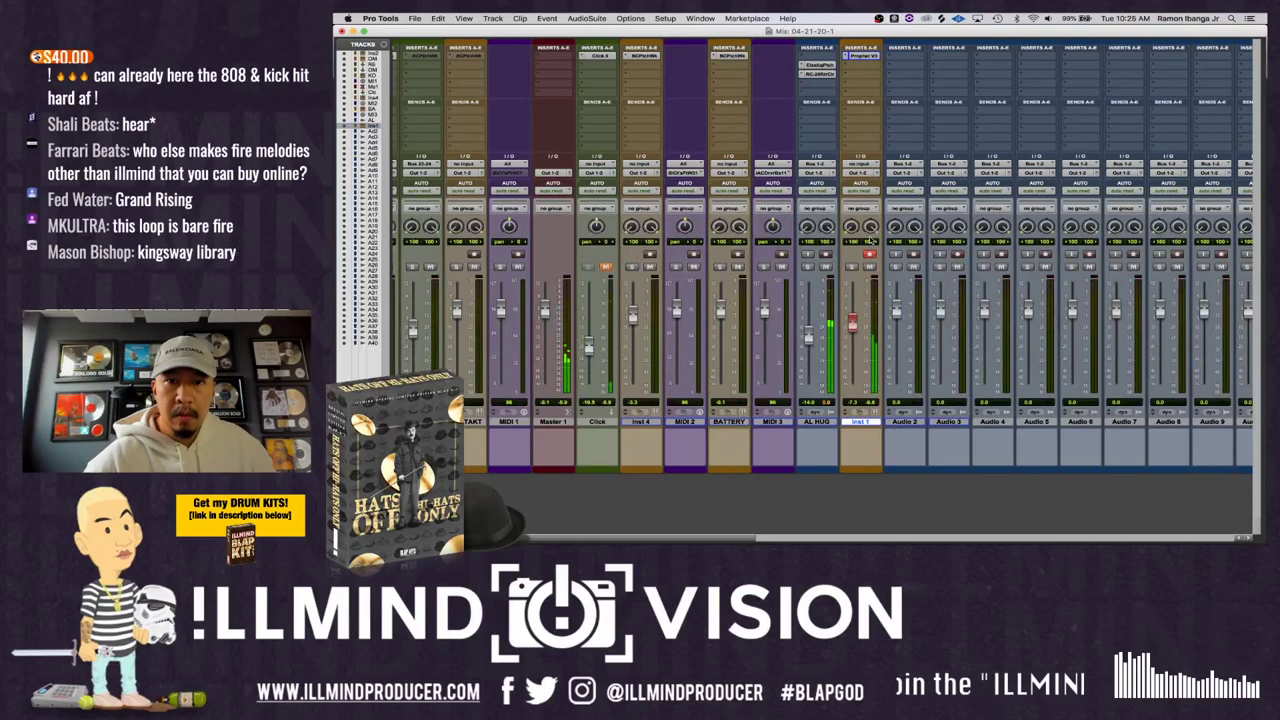
- Return to the Edit window and record a bass take on Inst 1, starting partway through bar 6
left_click(865, 57)
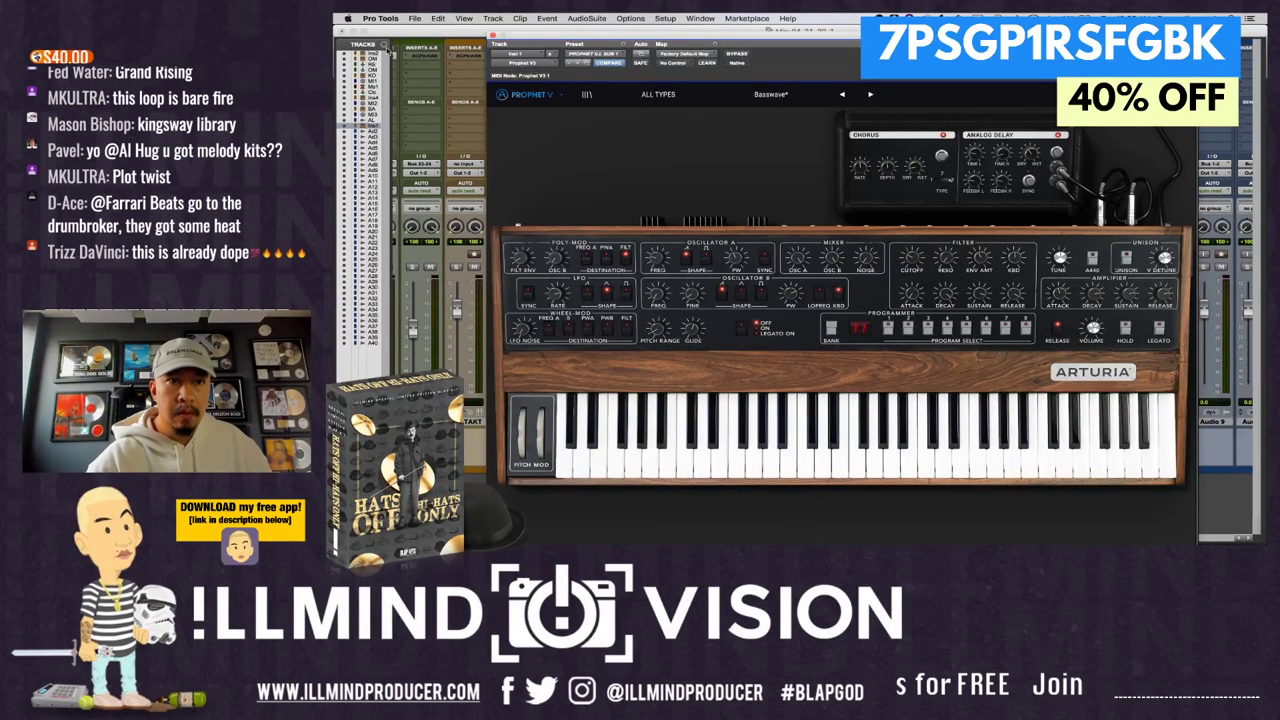
left_click(338, 28)
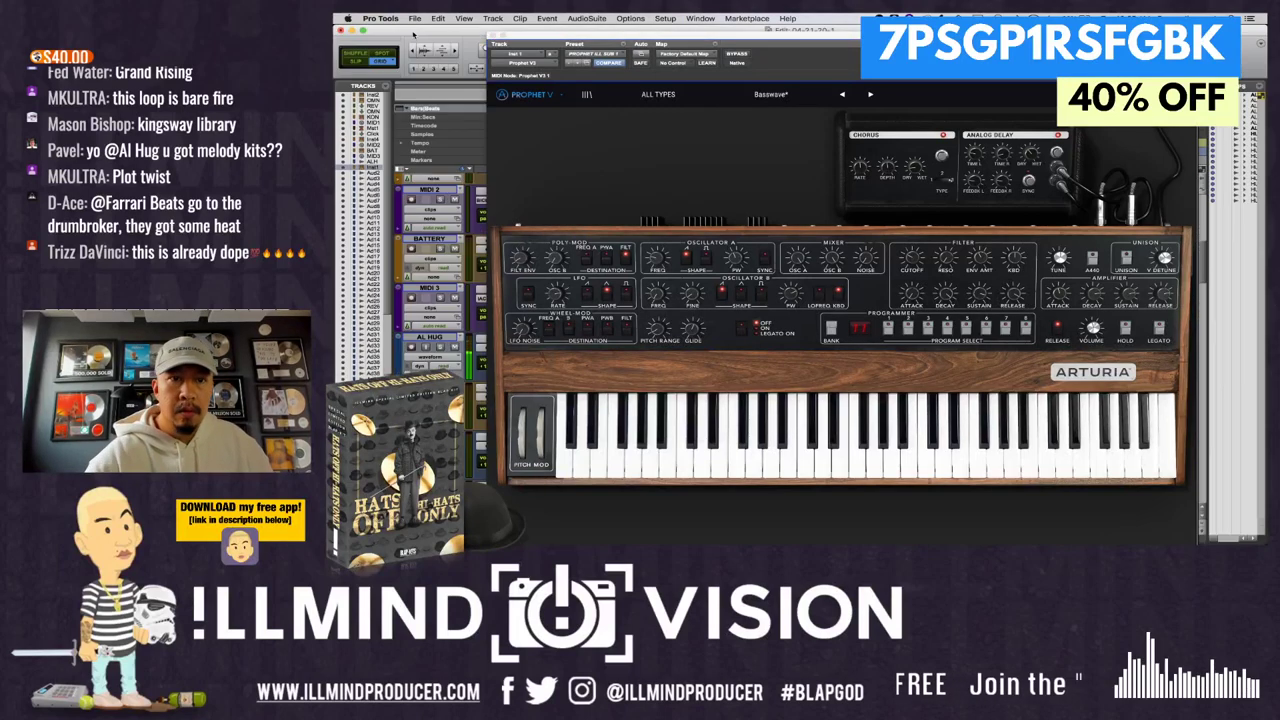
left_click(491, 36)
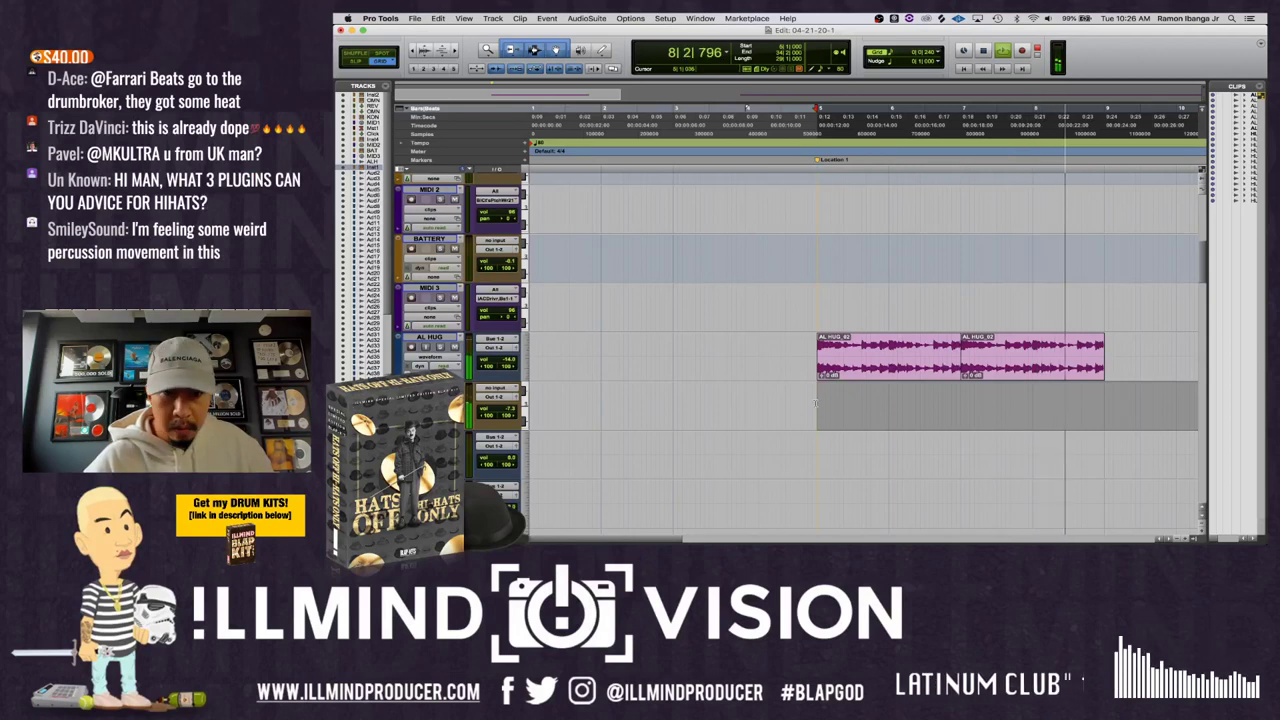
left_click(786, 395)
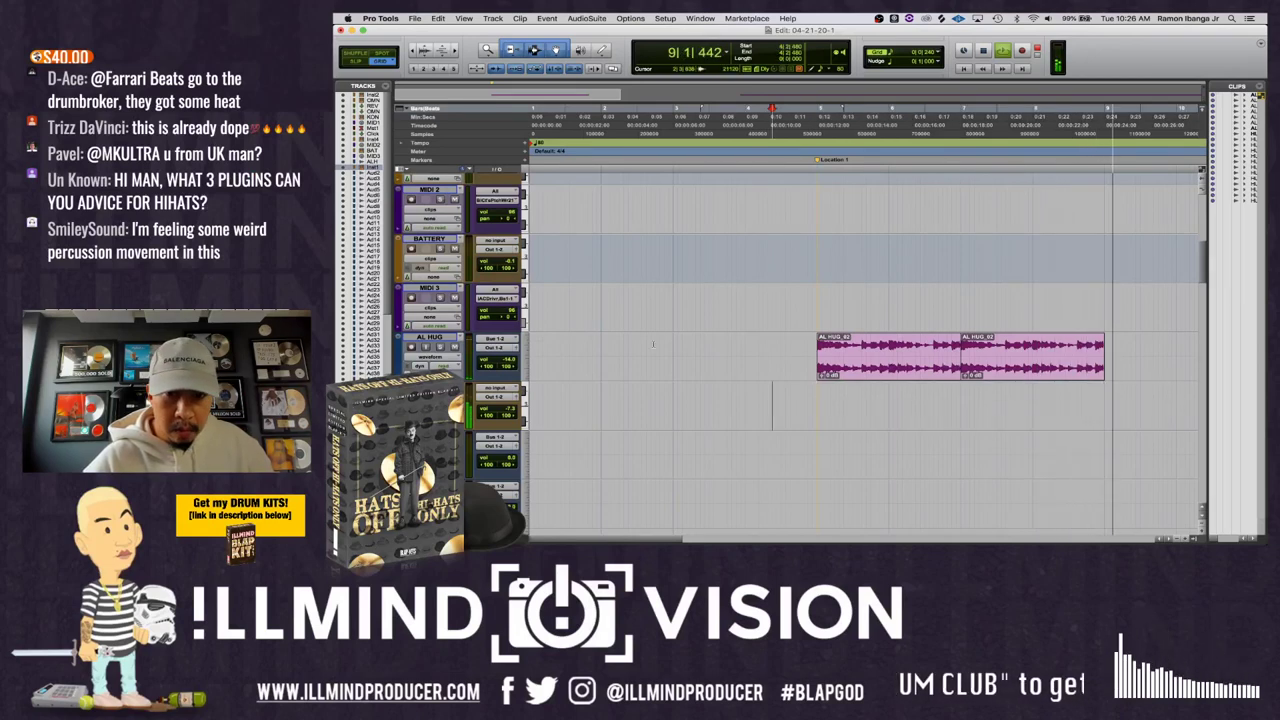
scroll(748, 384, "up", 1)
left_click(915, 440)
key("space")
key("super+space")
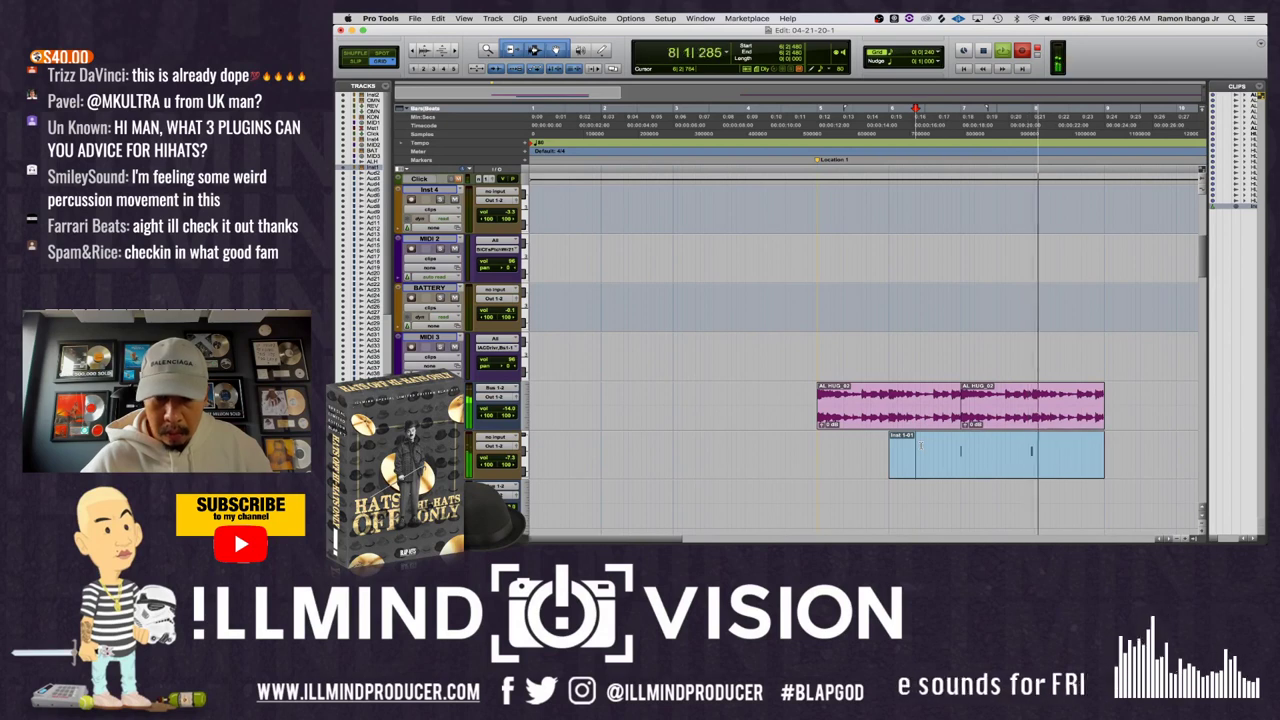
key("space")
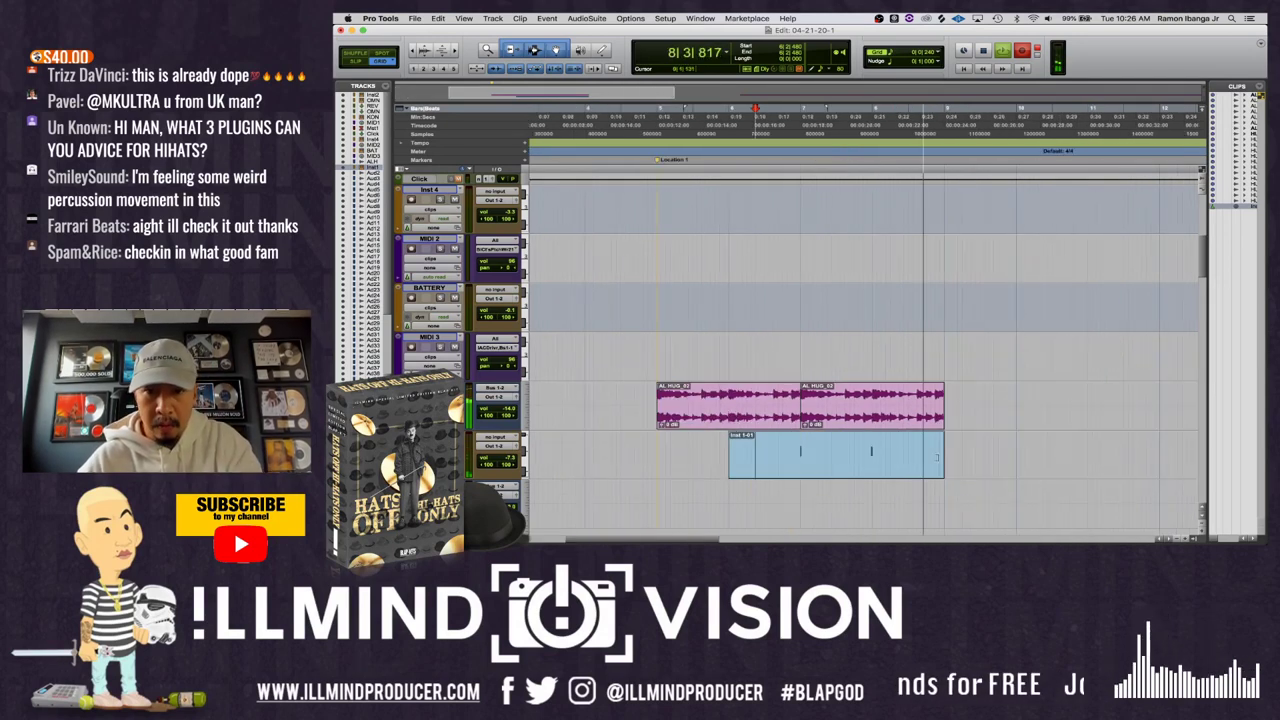
- Play back the recorded bass clip from bar 6 and place the insertion point at 6|4|480 on Inst 1
left_click(881, 463)
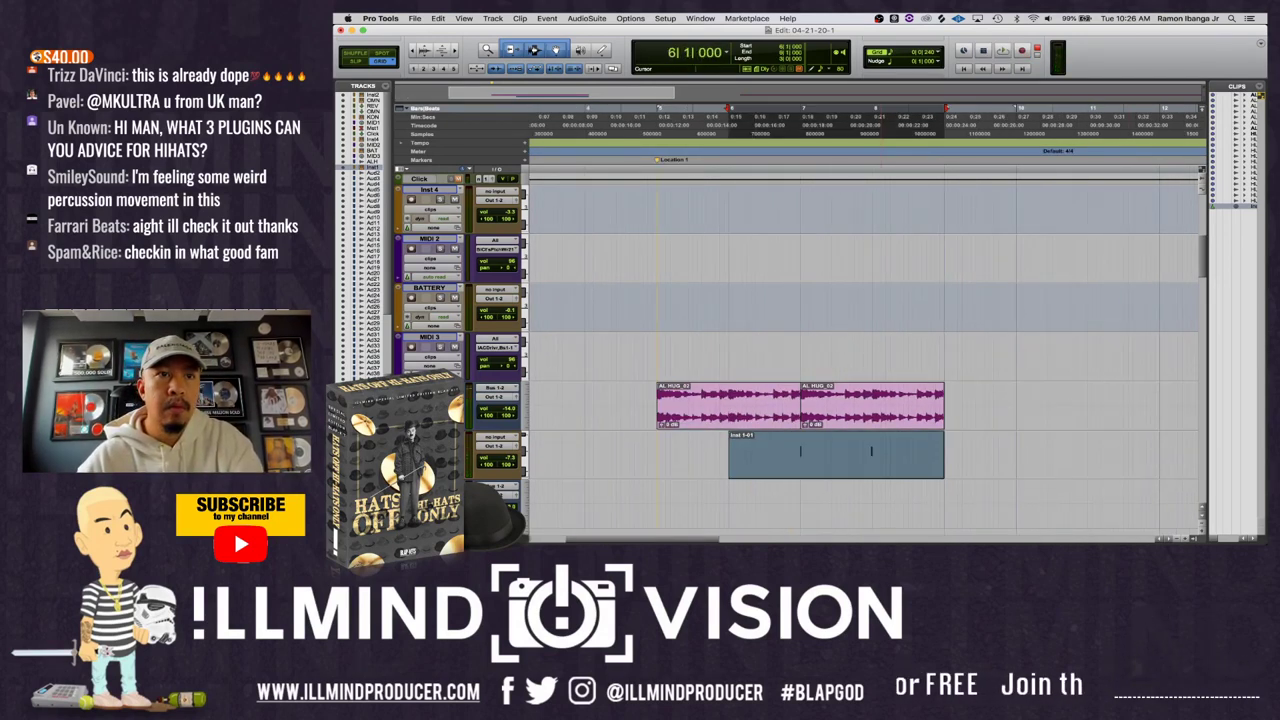
key("space")
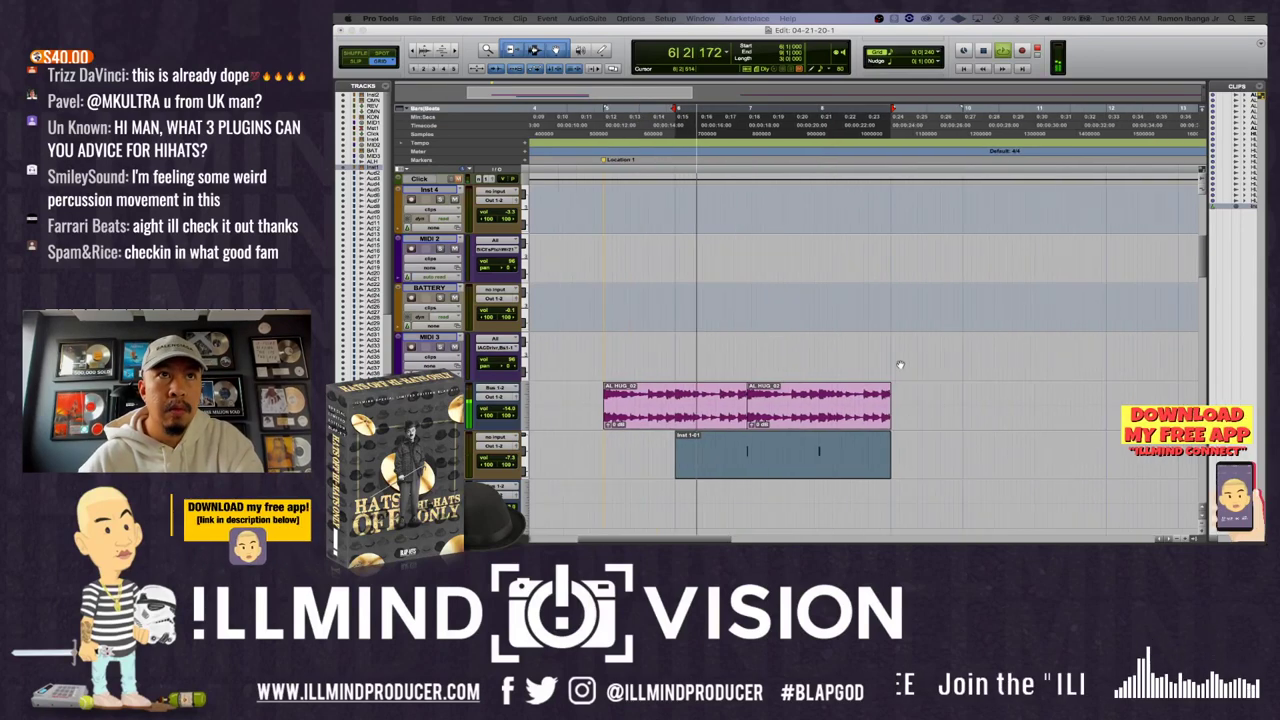
scroll(860, 330, "down", 3)
scroll(860, 330, "right", 2)
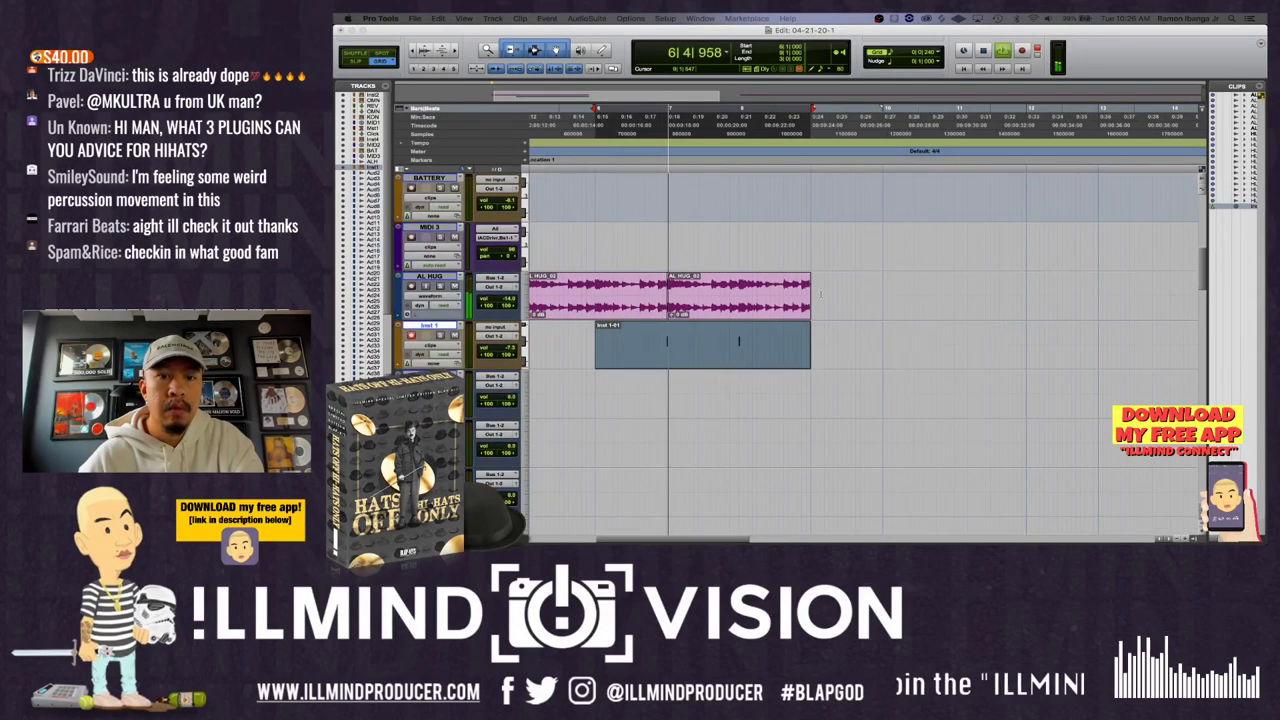
scroll(820, 293, "down", 1)
left_click(657, 295)
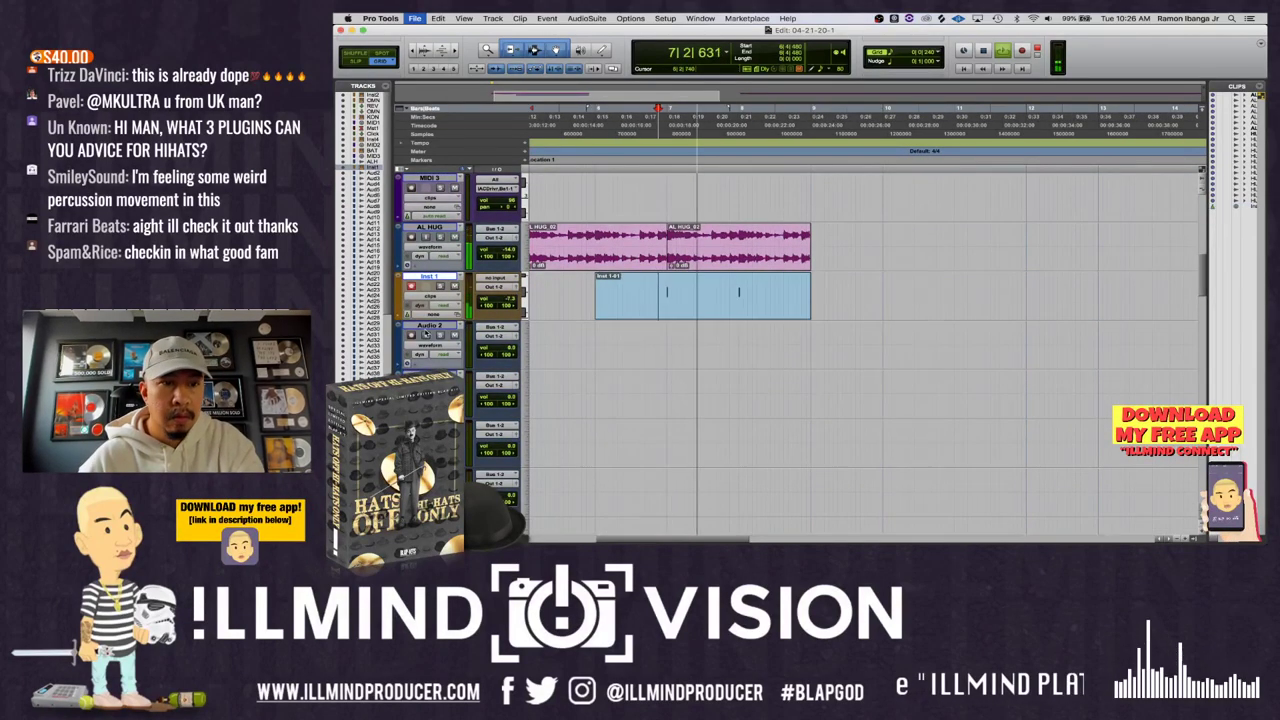
key("space")
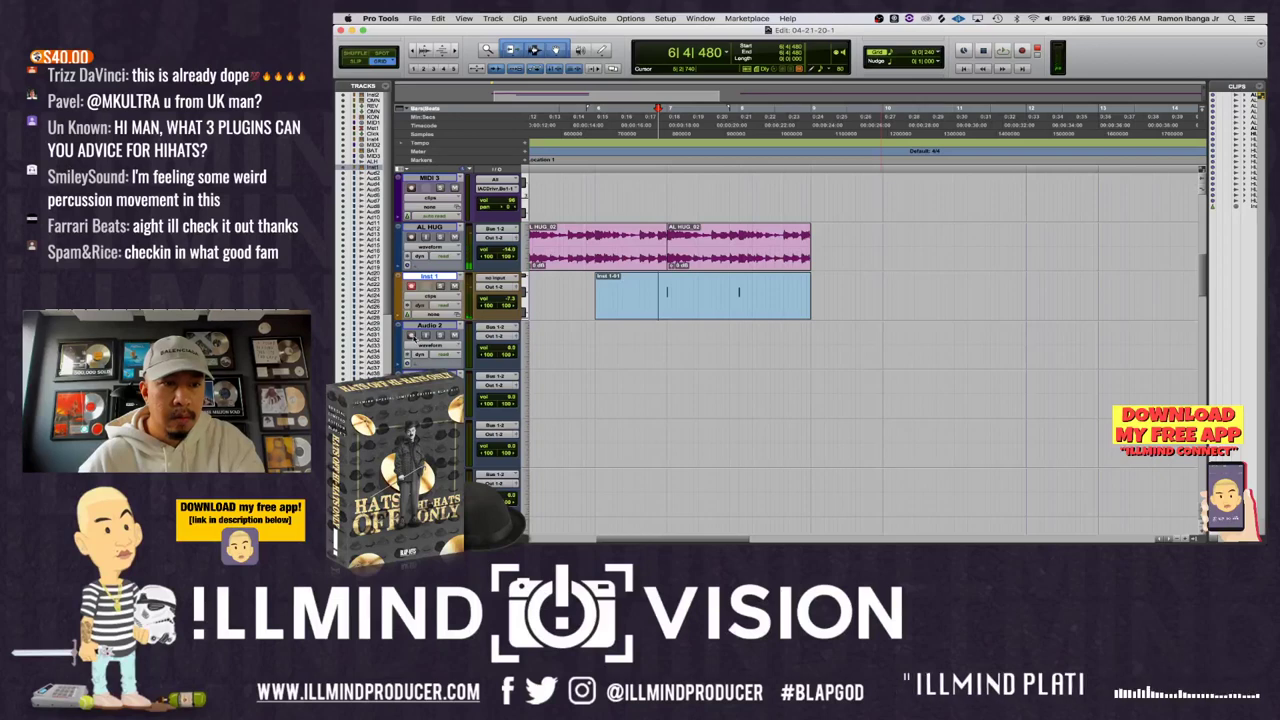
- Route the Inst 1 output to Bus 1-2 and start recording it onto the Audio 2 track from 6|4|480
left_click(497, 287)
left_click(662, 306)
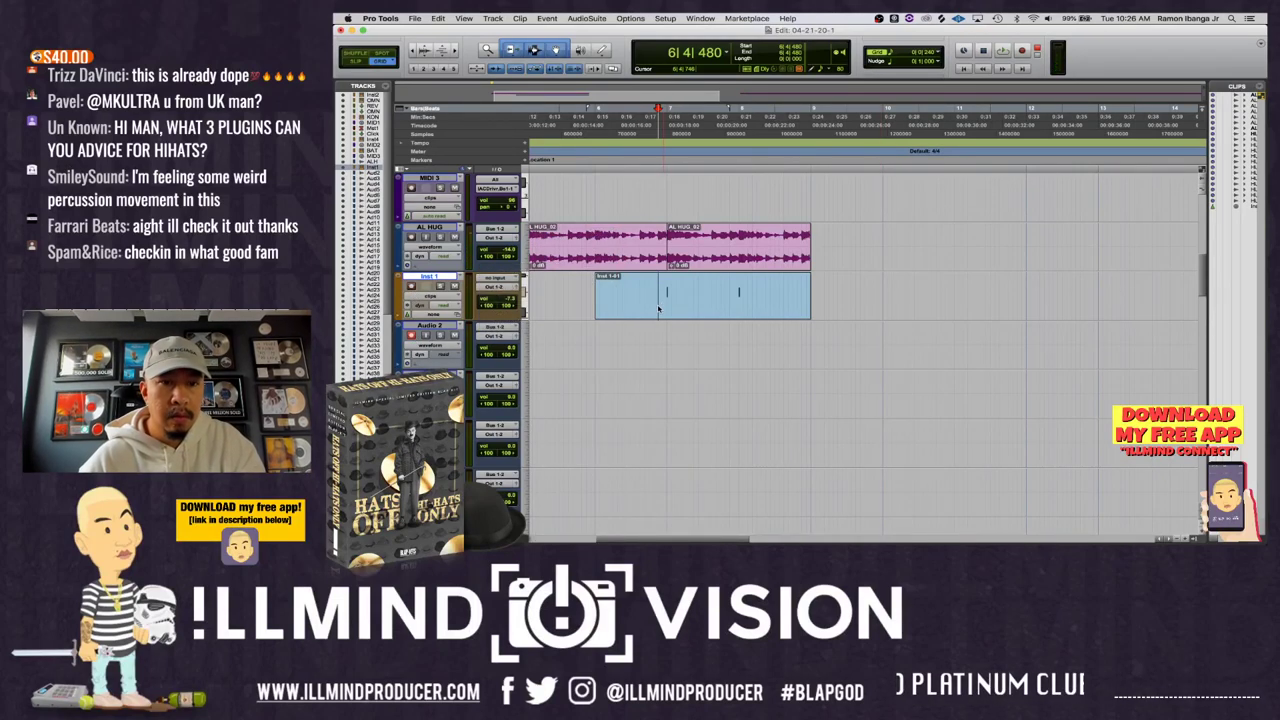
key("F12")
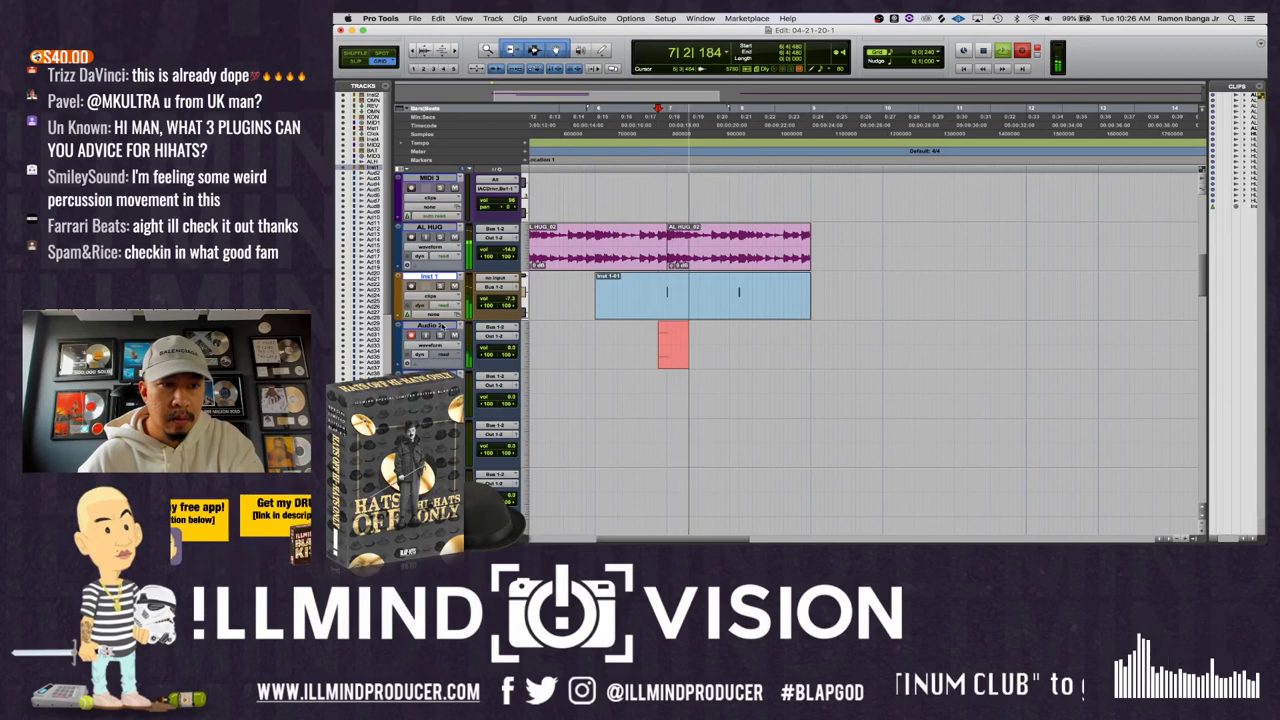
- Rename the Audio 2 track as SUB and stop the recording once the first bass note is captured
double_click(430, 326)
type("SUB")
key("Return")
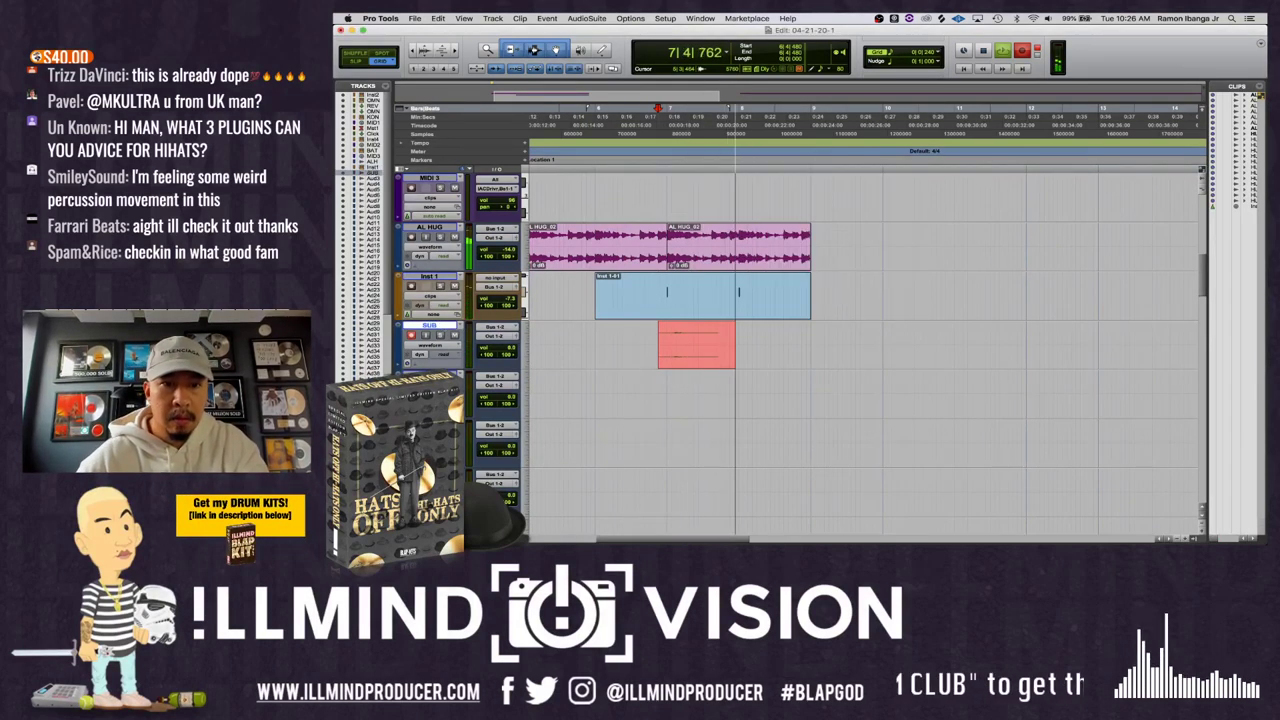
key("space")
- Delete the MIDI clip from Inst 1 and shift the recorded SUB clip earlier so its note starts at bar 7
left_click(666, 292)
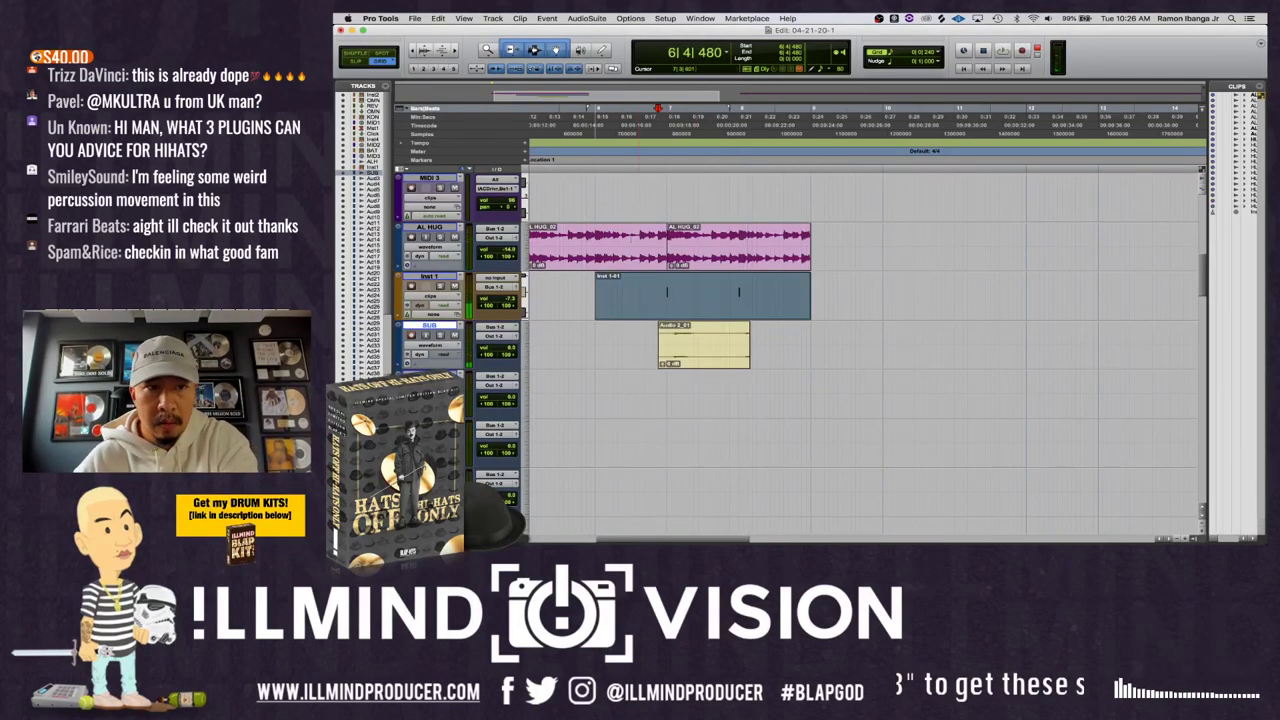
key("Delete")
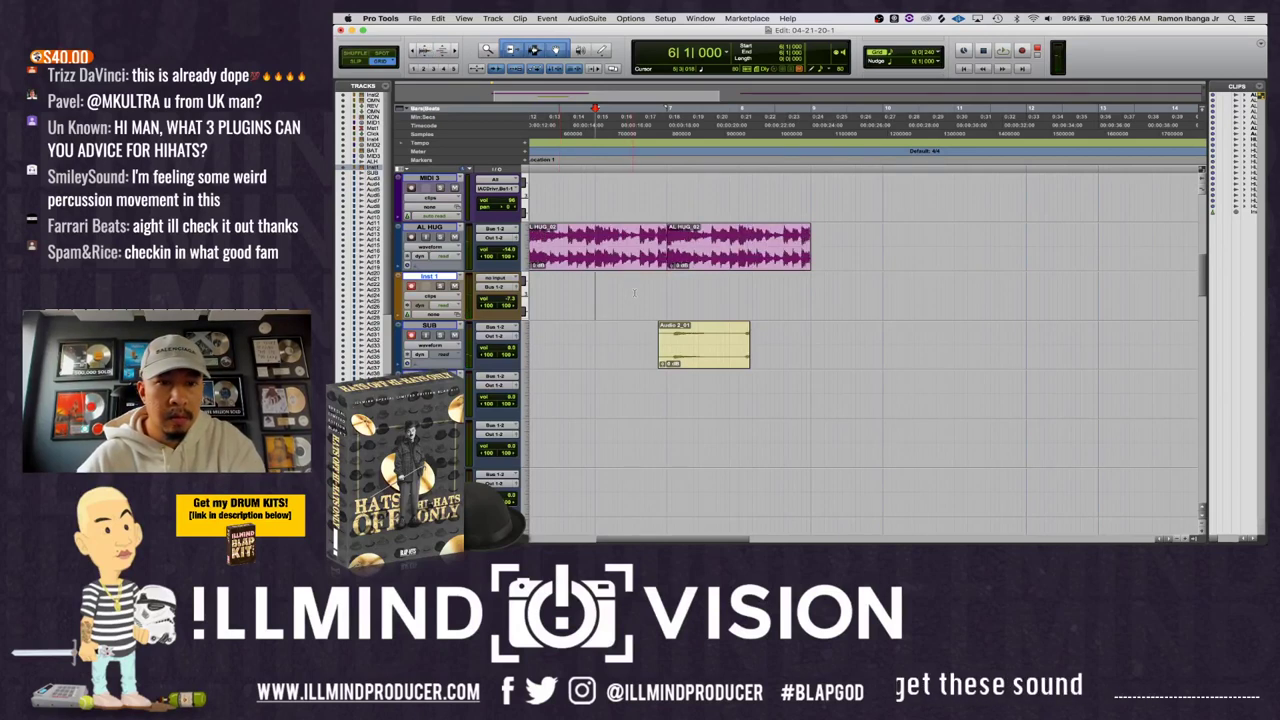
key("Tab")
key("super+bracketright")
key("super+bracketright")
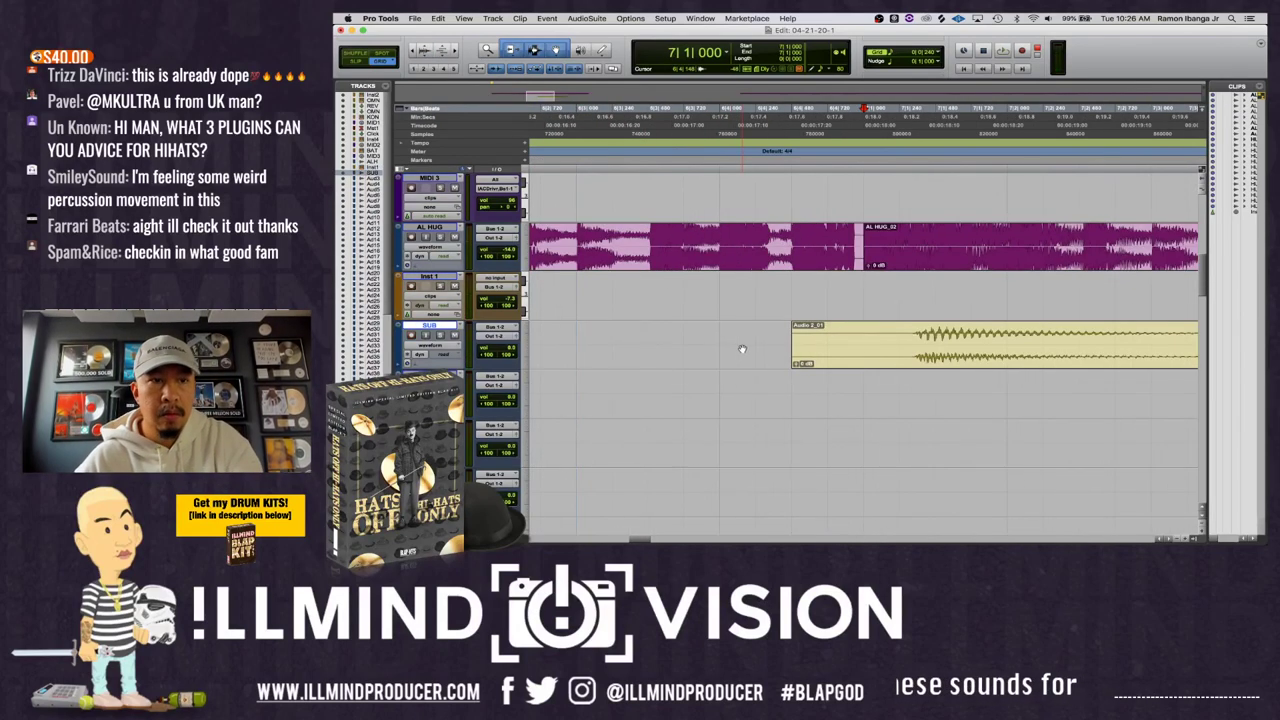
left_click_drag(902, 357, 854, 357)
left_click(897, 358)
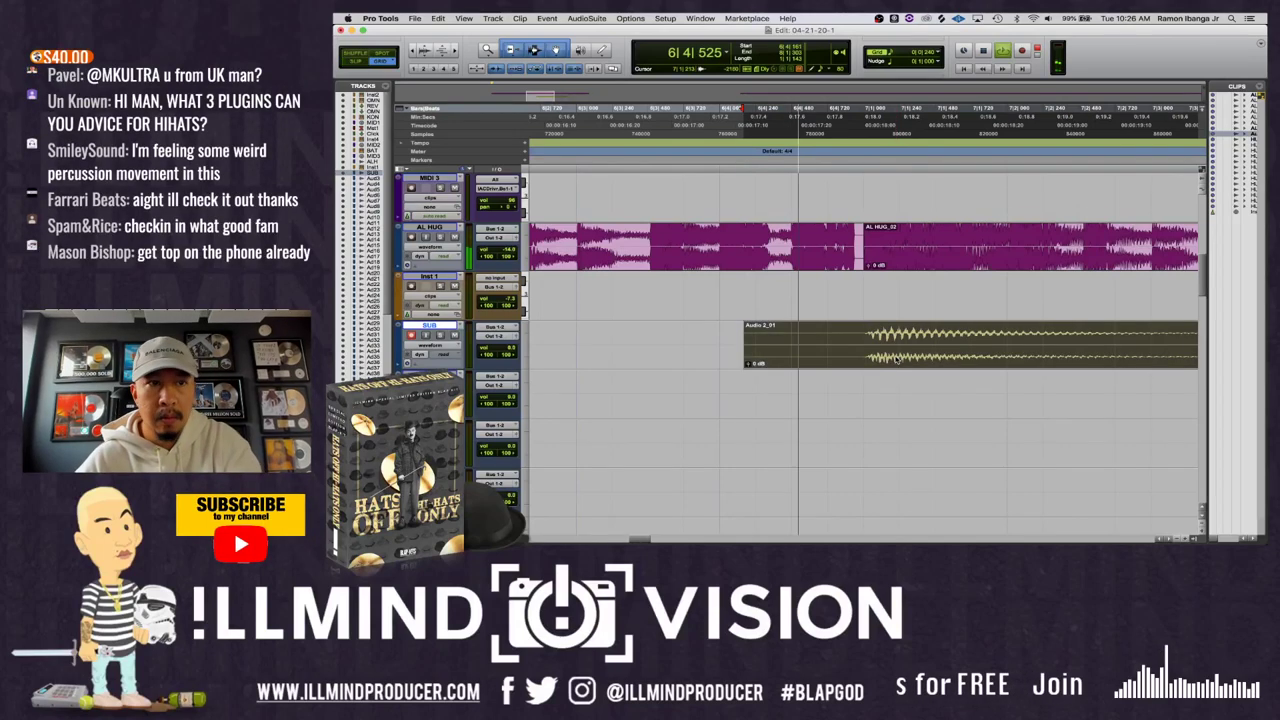
- Trim the SUB clip's start and end so it spans exactly one bar, from bar 7 to bar 8
key("super+bracketleft")
left_click_drag(819, 349, 810, 349)
key("space")
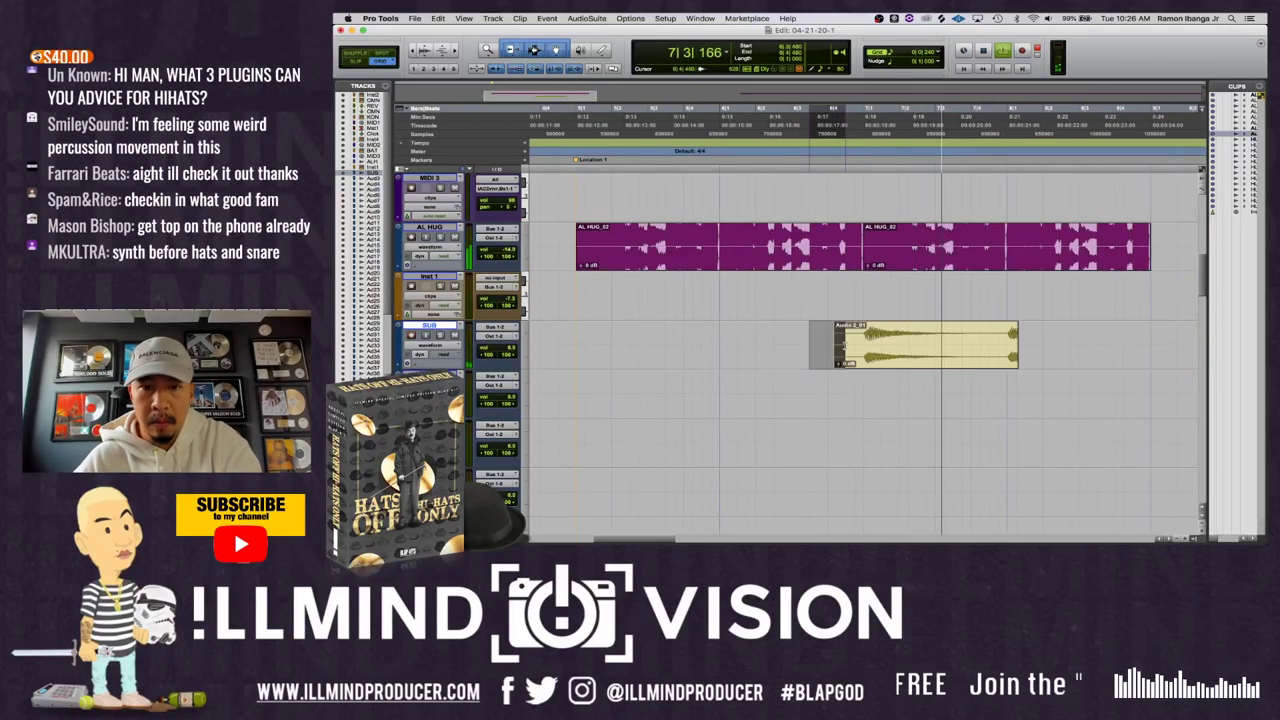
left_click_drag(1006, 345, 1042, 345)
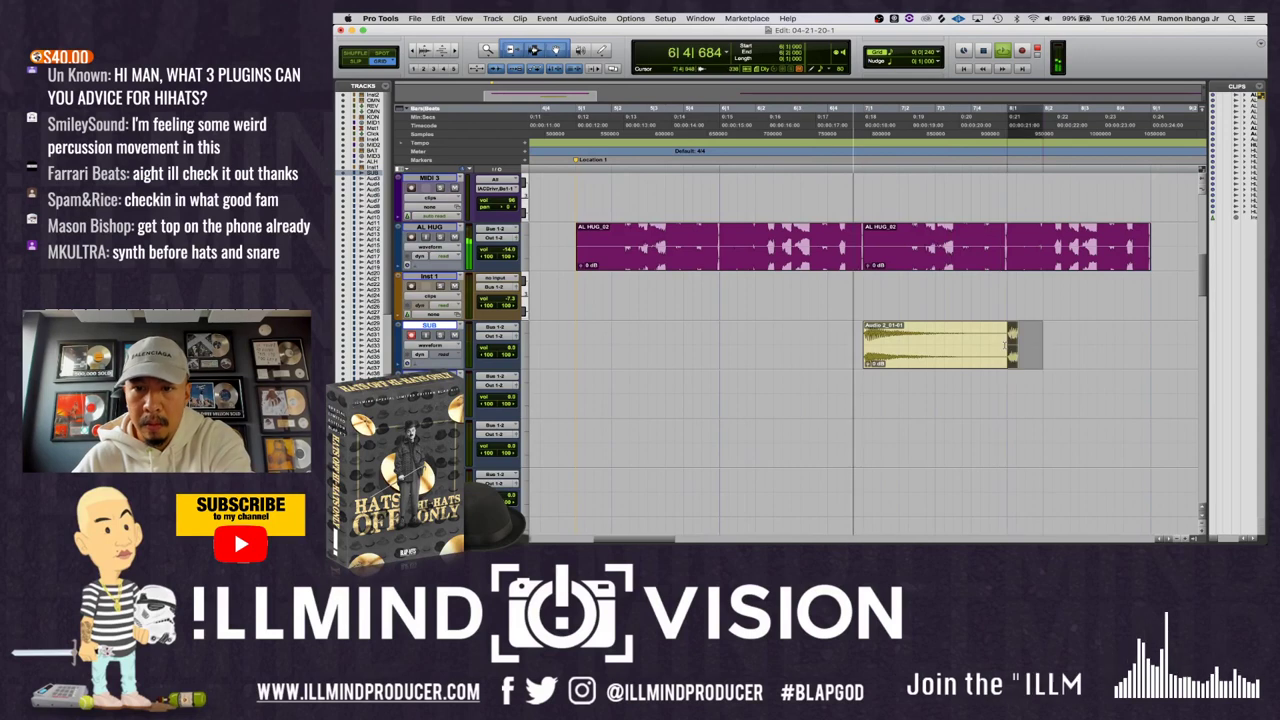
- Duplicate the one-bar SUB clip into bar 8 and paste copies from bar 5, so it repeats under the whole loop
left_click(975, 363)
key("super+d")
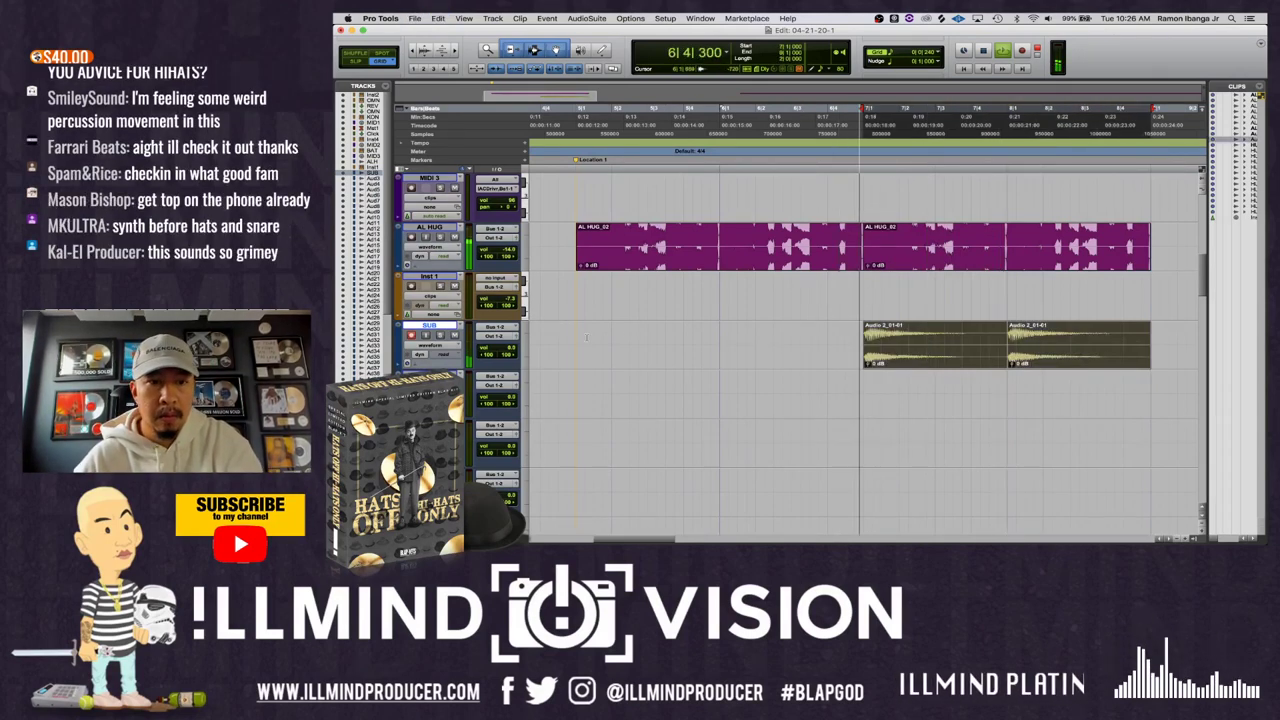
left_click(575, 340)
key("super+v")
key("alt+shift+Return")
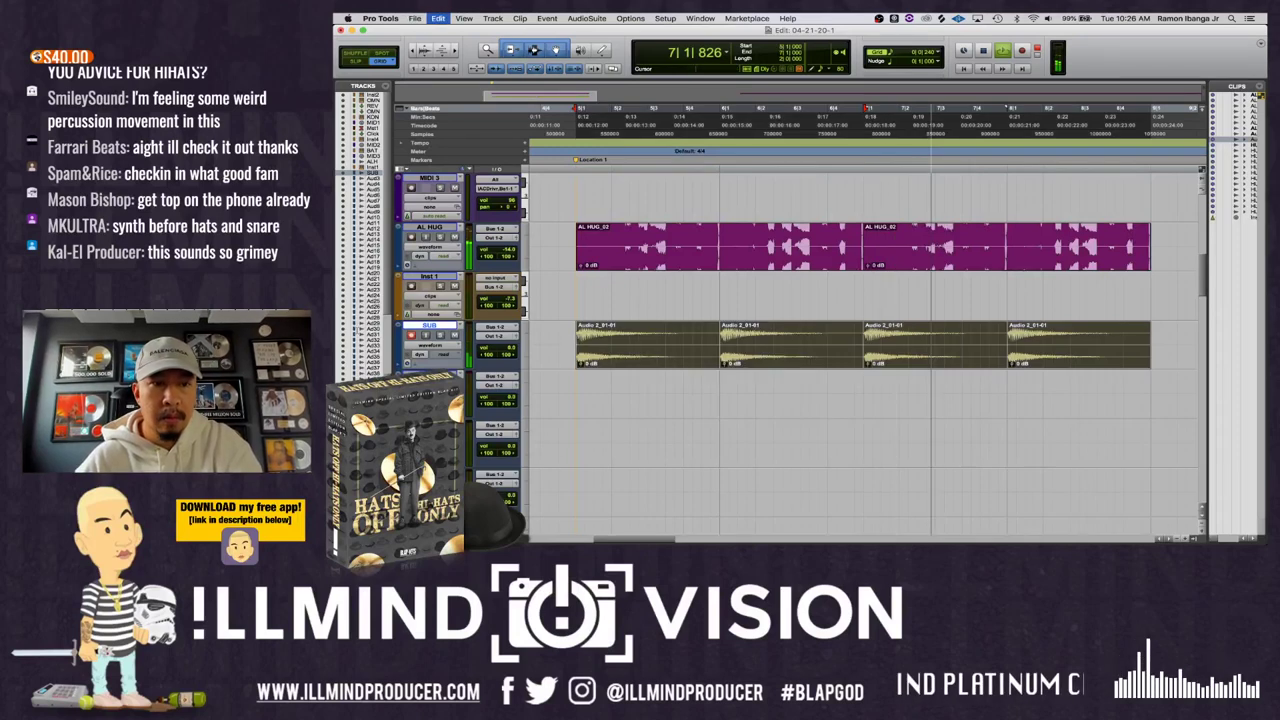
key("space")
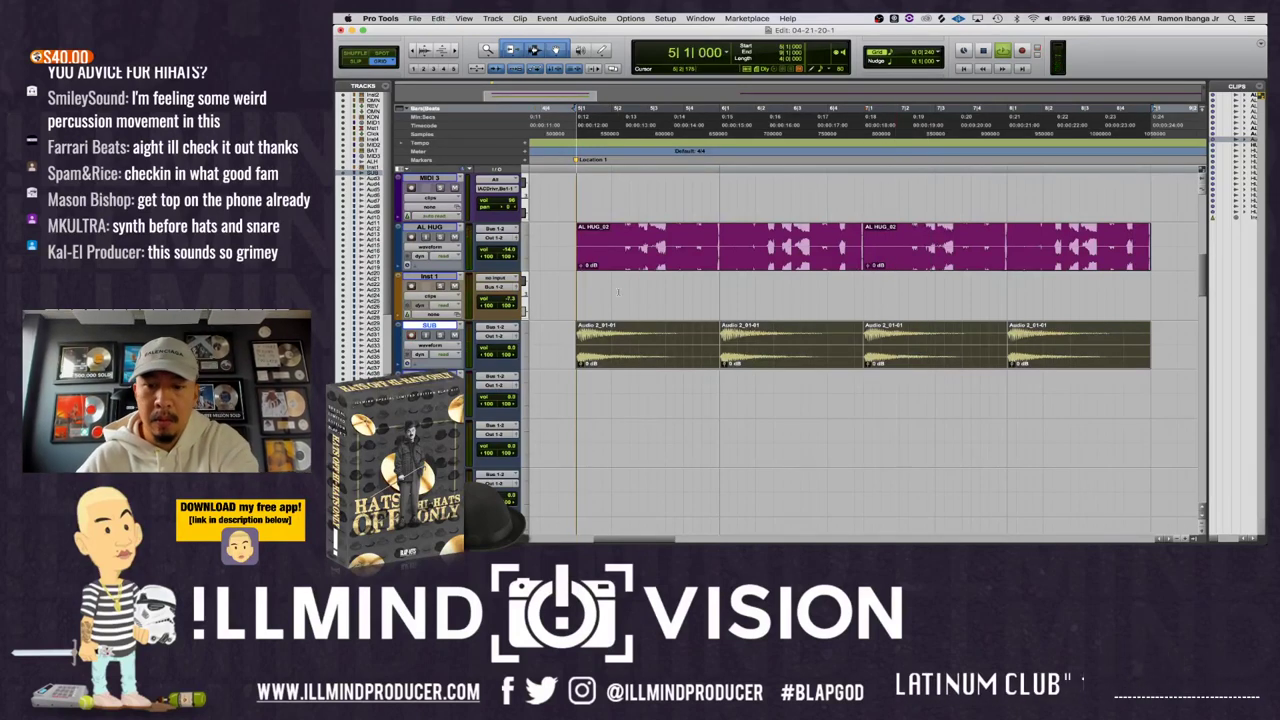
- Check the track levels in the Mix window during playback, save the session and return to the Edit window
key("super+equal")
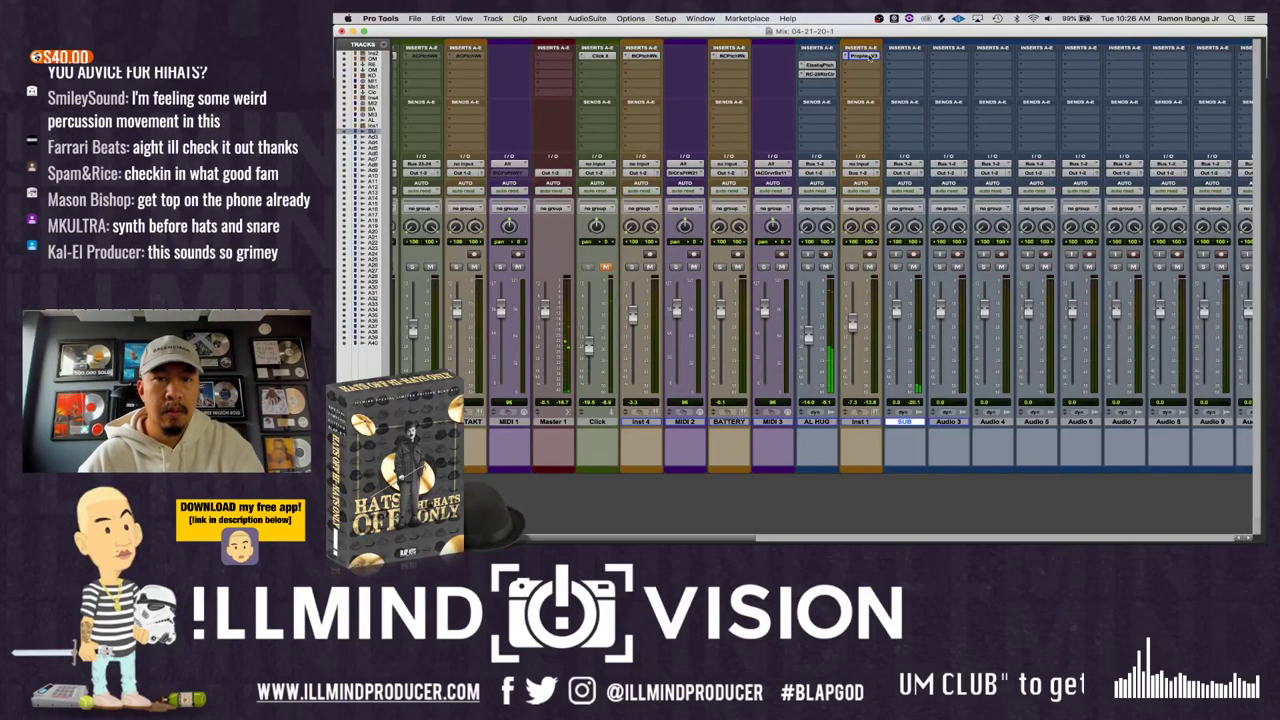
scroll(880, 370, "left", 3)
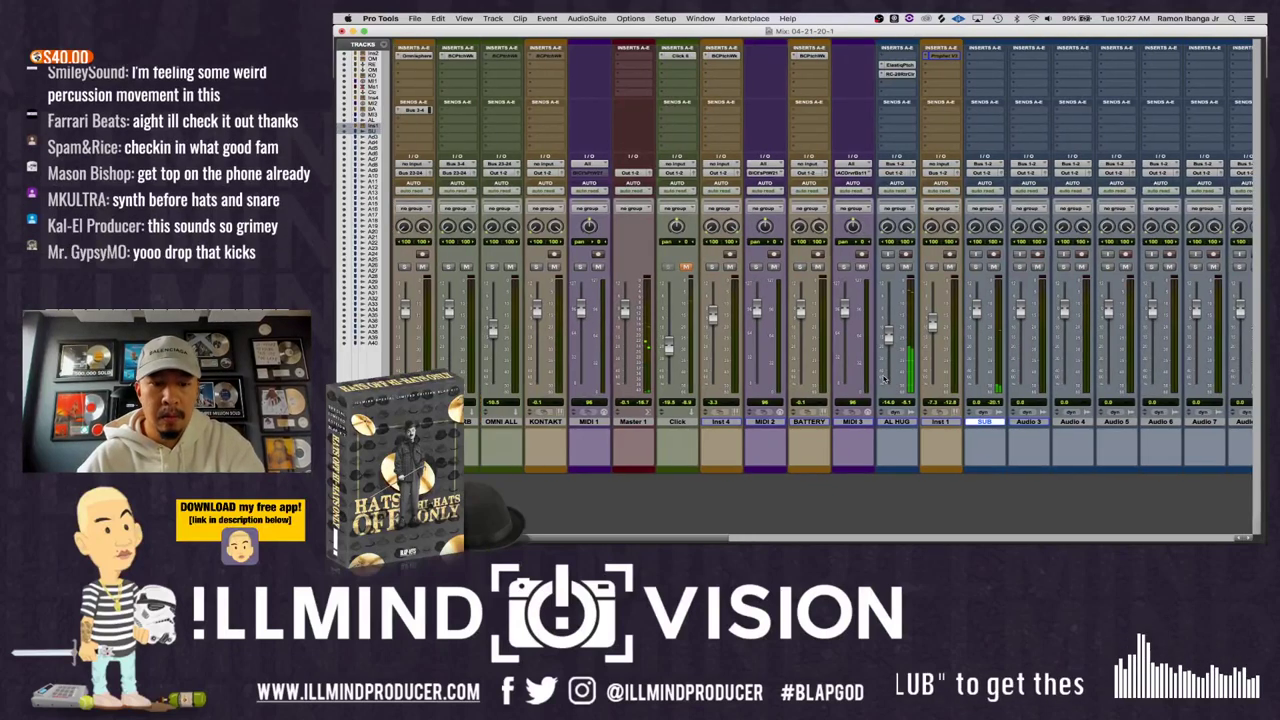
key("super+s")
scroll(850, 406, "left", 1)
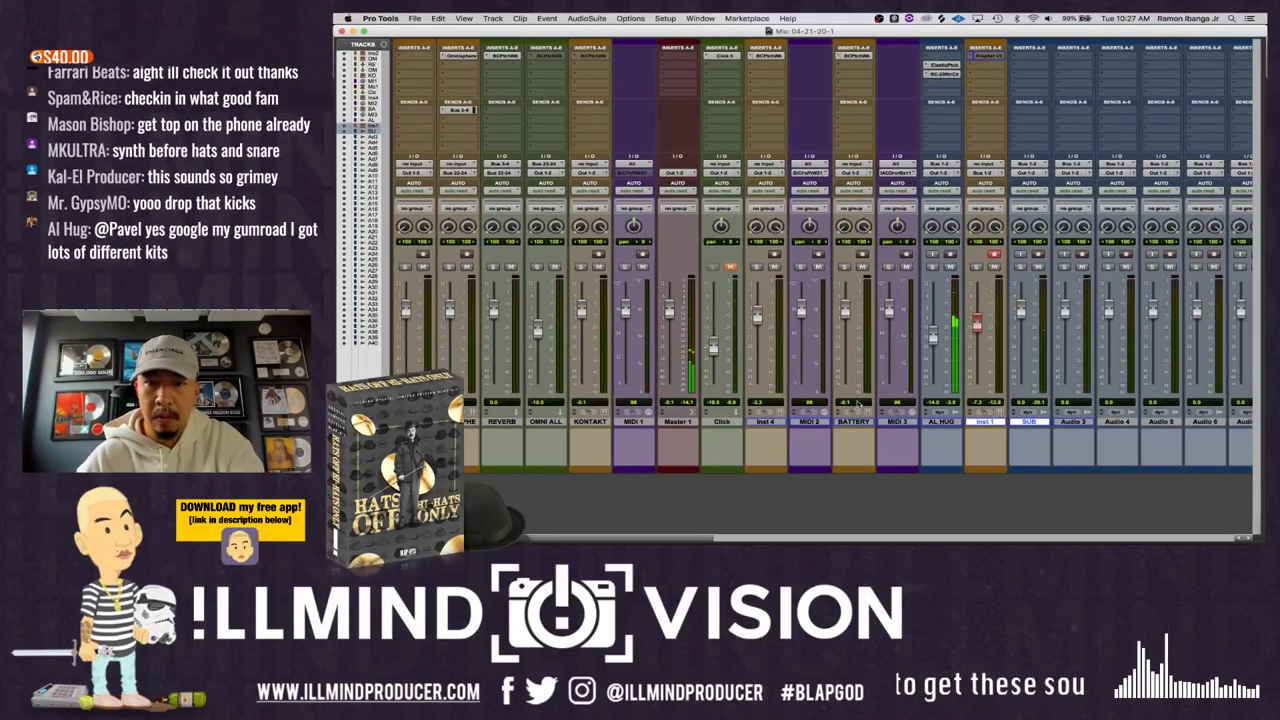
key("super+equal")
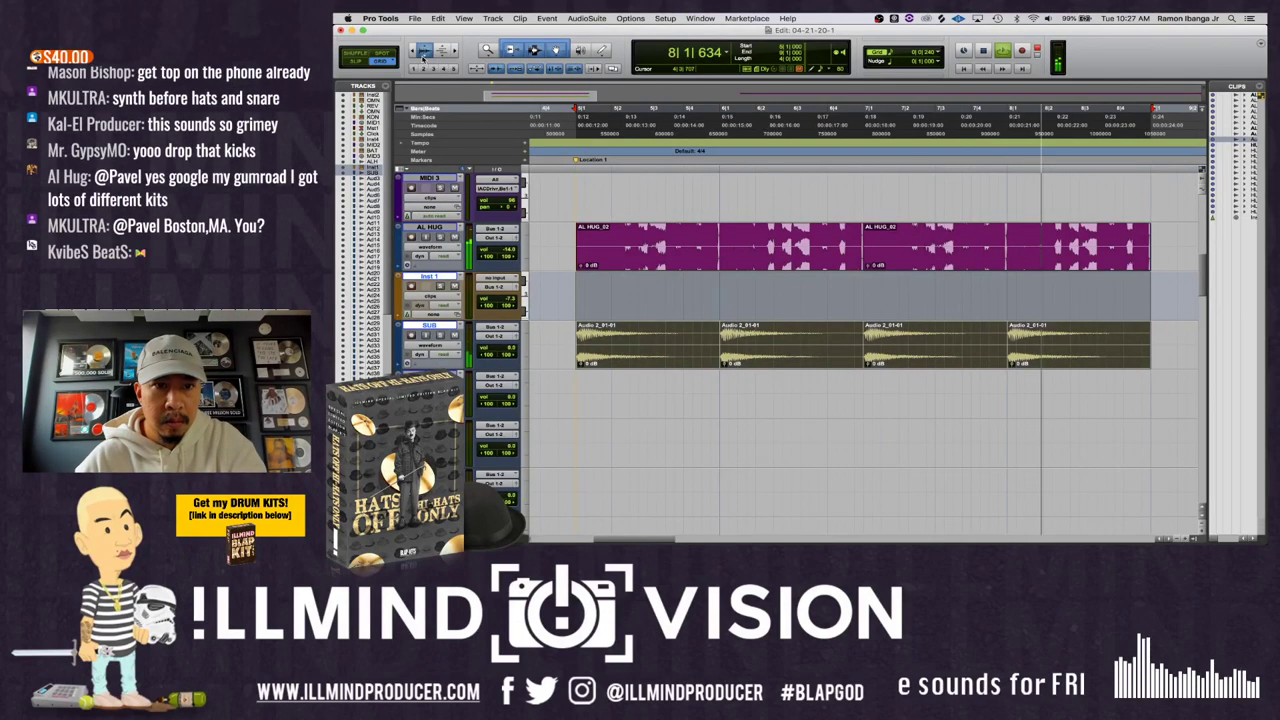
- Audition the first AL HUG clip from bar 5 and set the grid value to 1/64 note
left_click(672, 258)
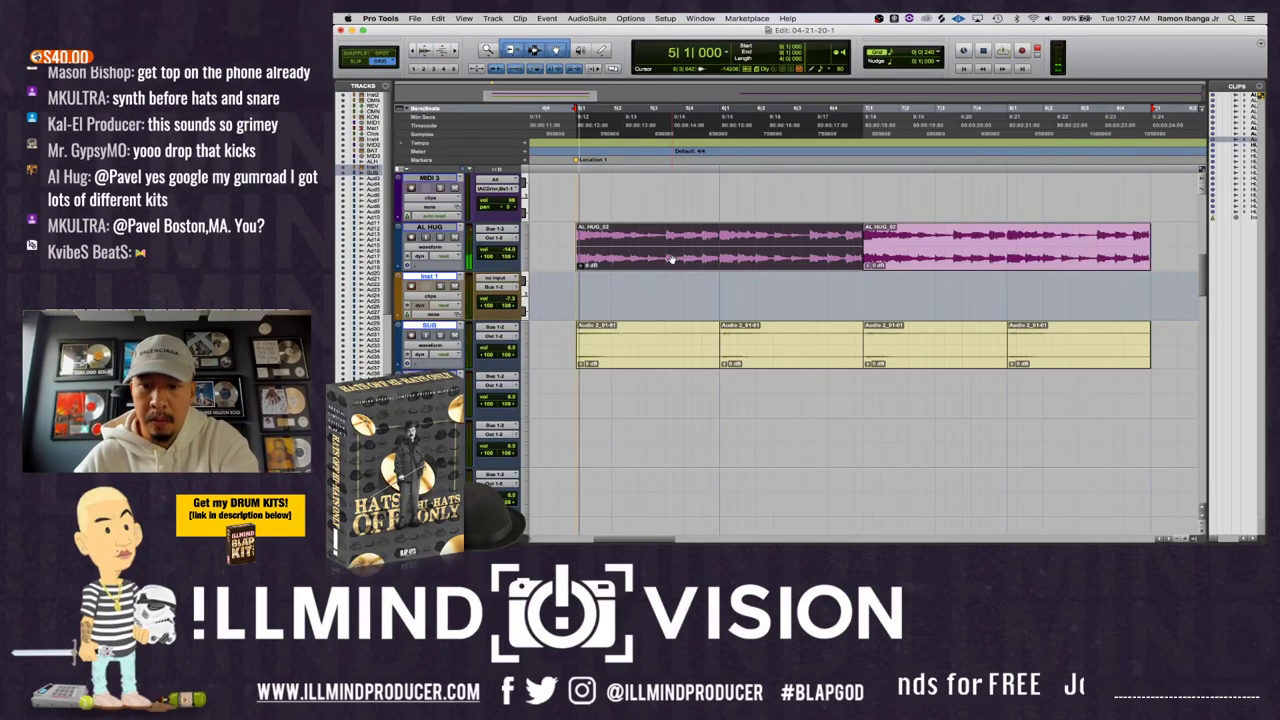
key("super+bracketright")
key("space")
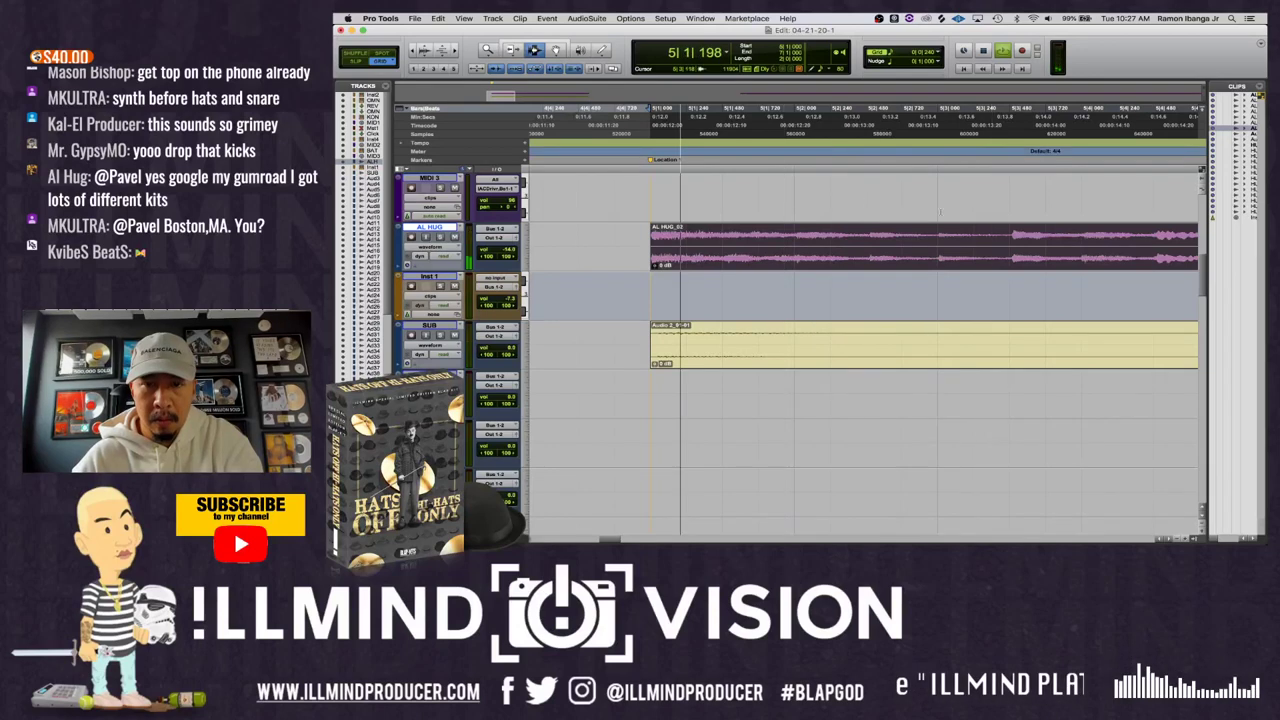
key("space")
left_click(920, 52)
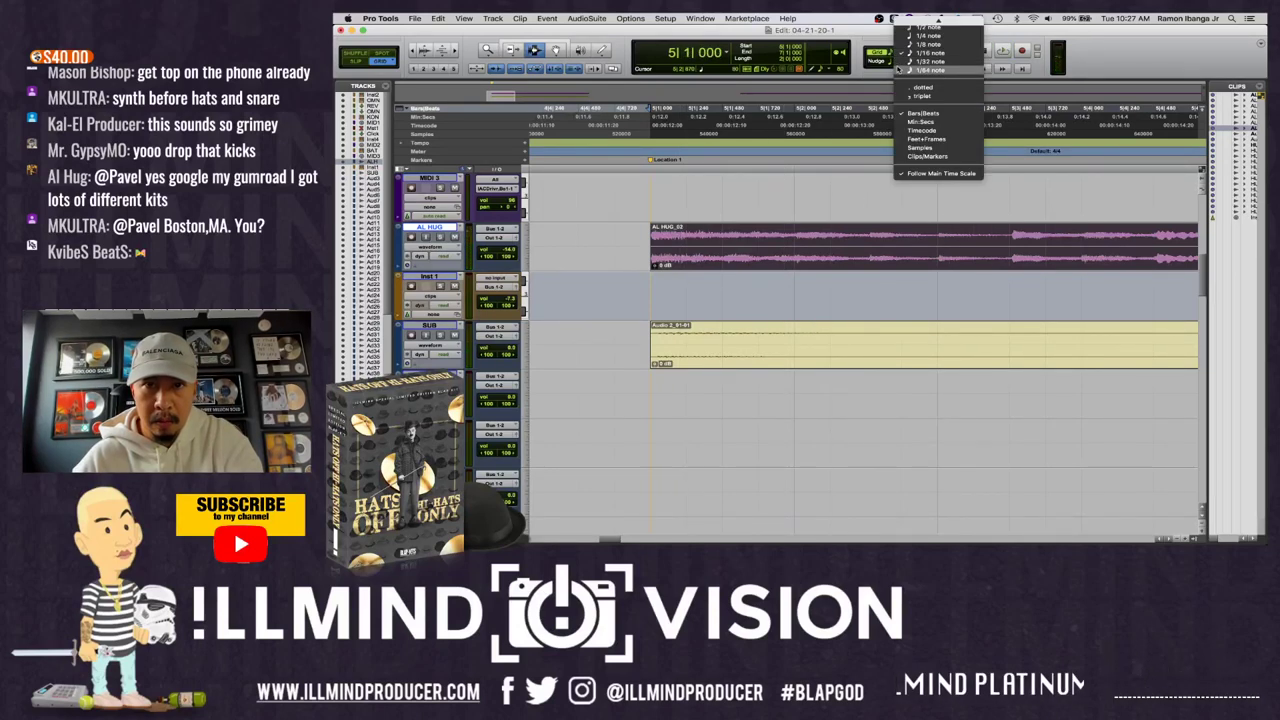
left_click(930, 66)
- Play the loop from bar 5 and slightly lower the SUB track's volume in the Mix window
key("space")
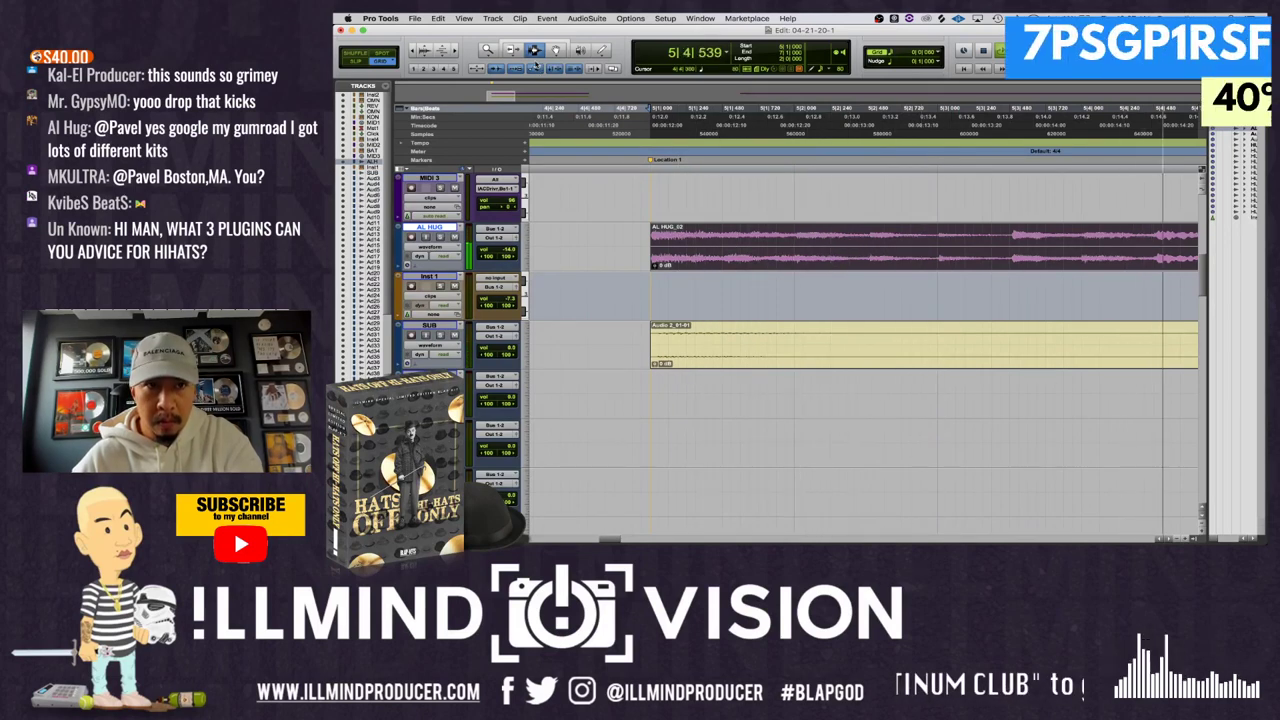
key("super+equal")
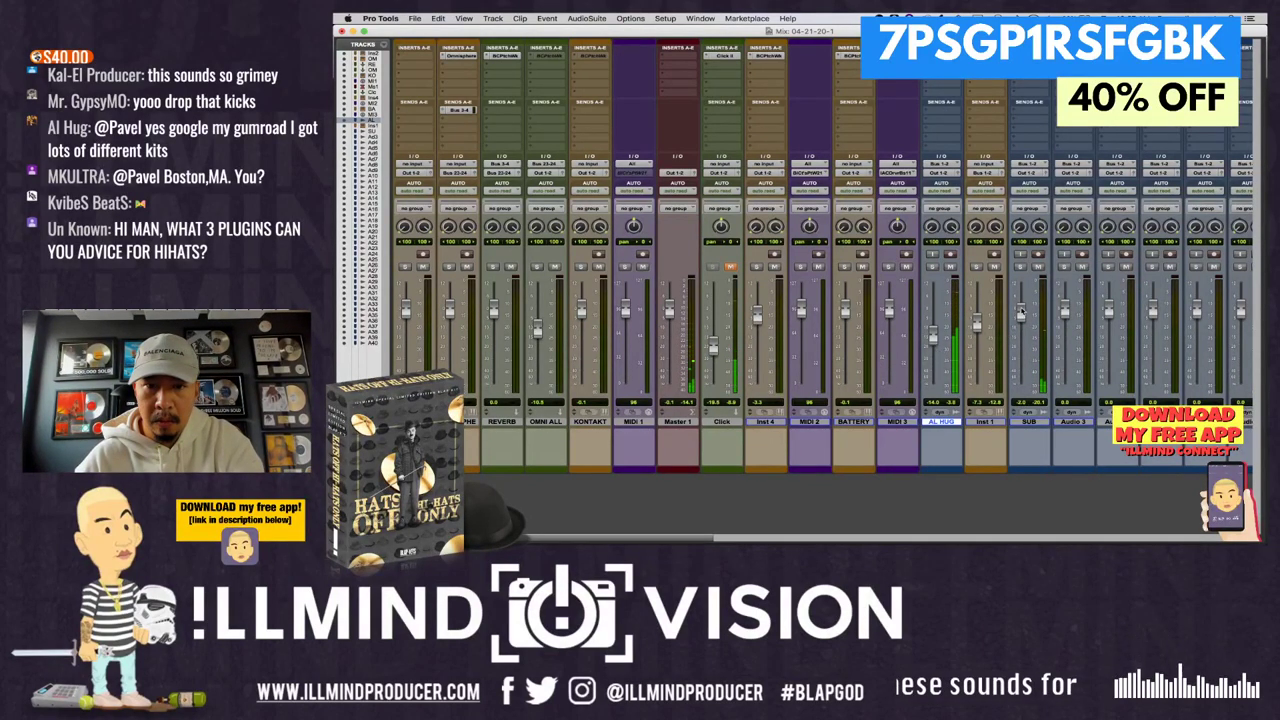
key("super+equal")
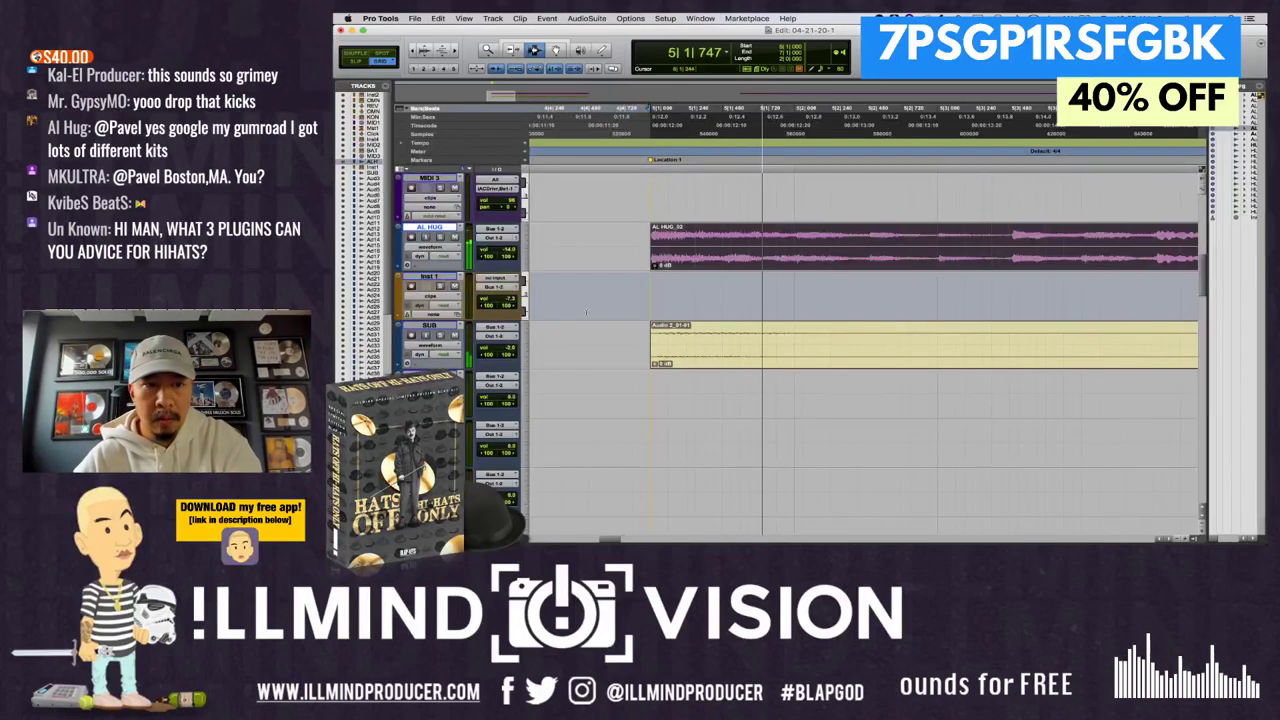
- Switch the timebase of the AL HUG and SUB tracks from samples to ticks
left_click(406, 270)
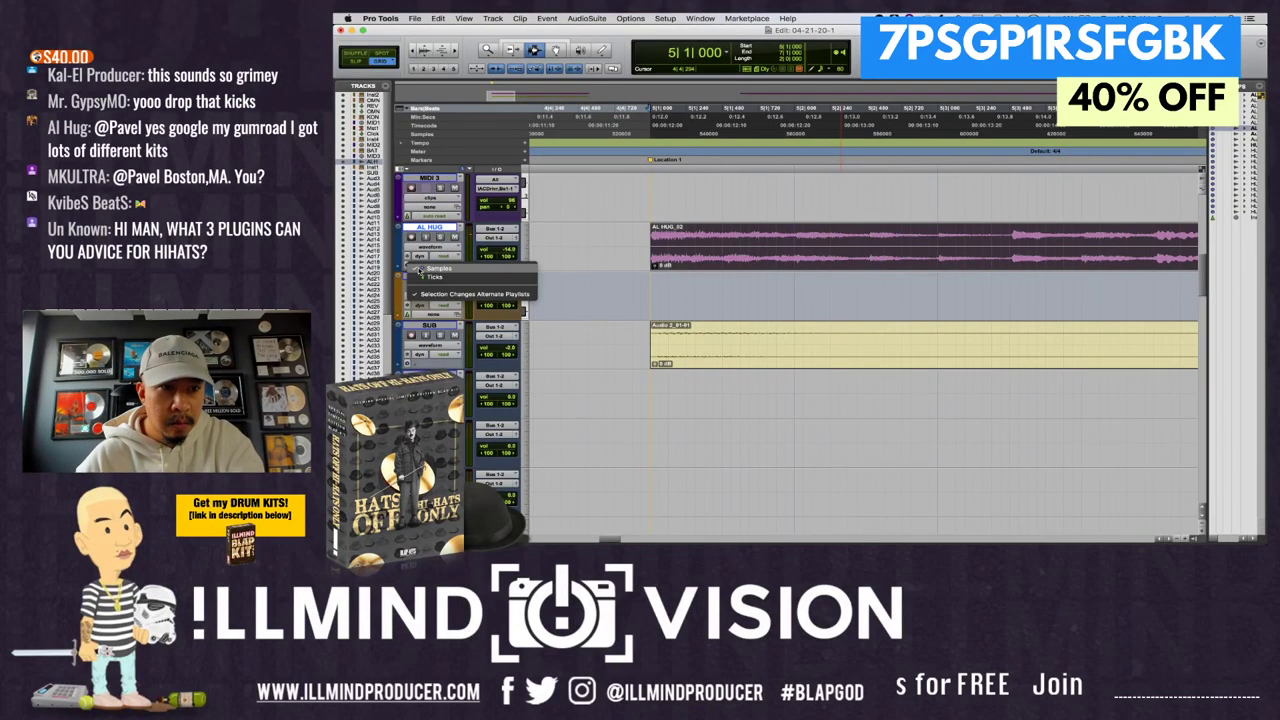
left_click(439, 280)
left_click(409, 365)
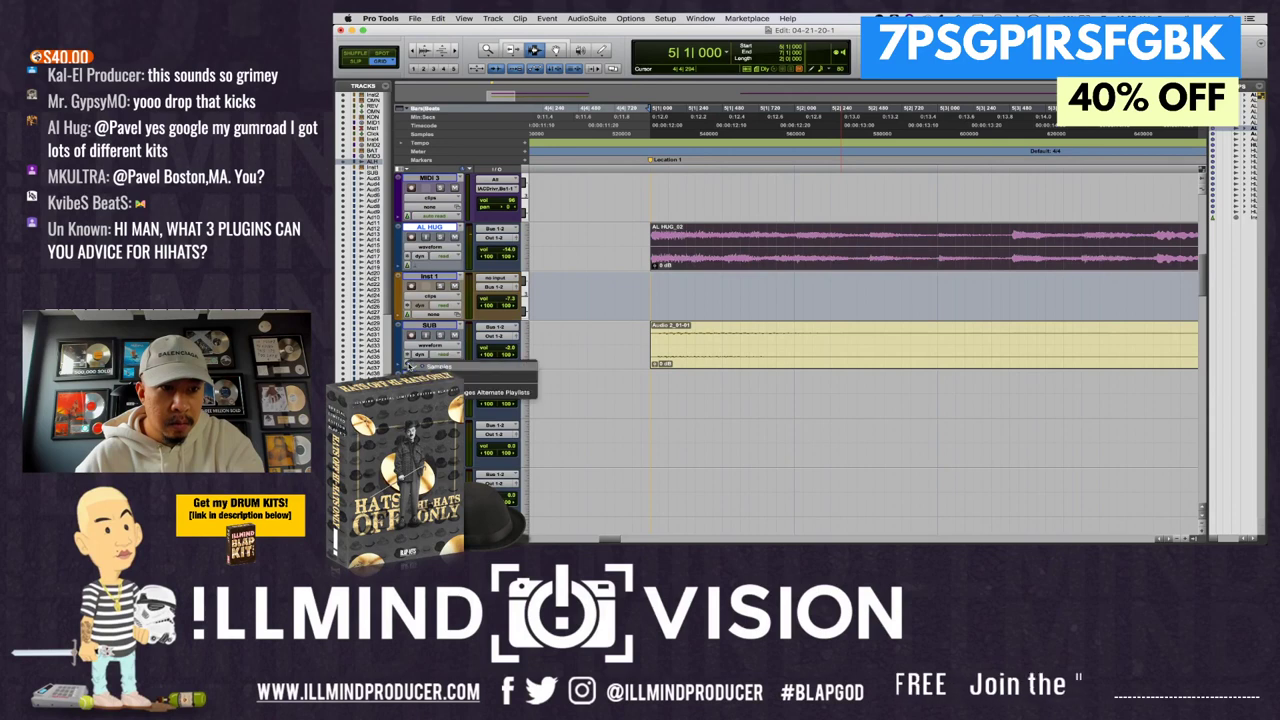
left_click(414, 310)
- Enable Polyphonic Elastic Audio on the AL HUG and SUB tracks
left_click(416, 262)
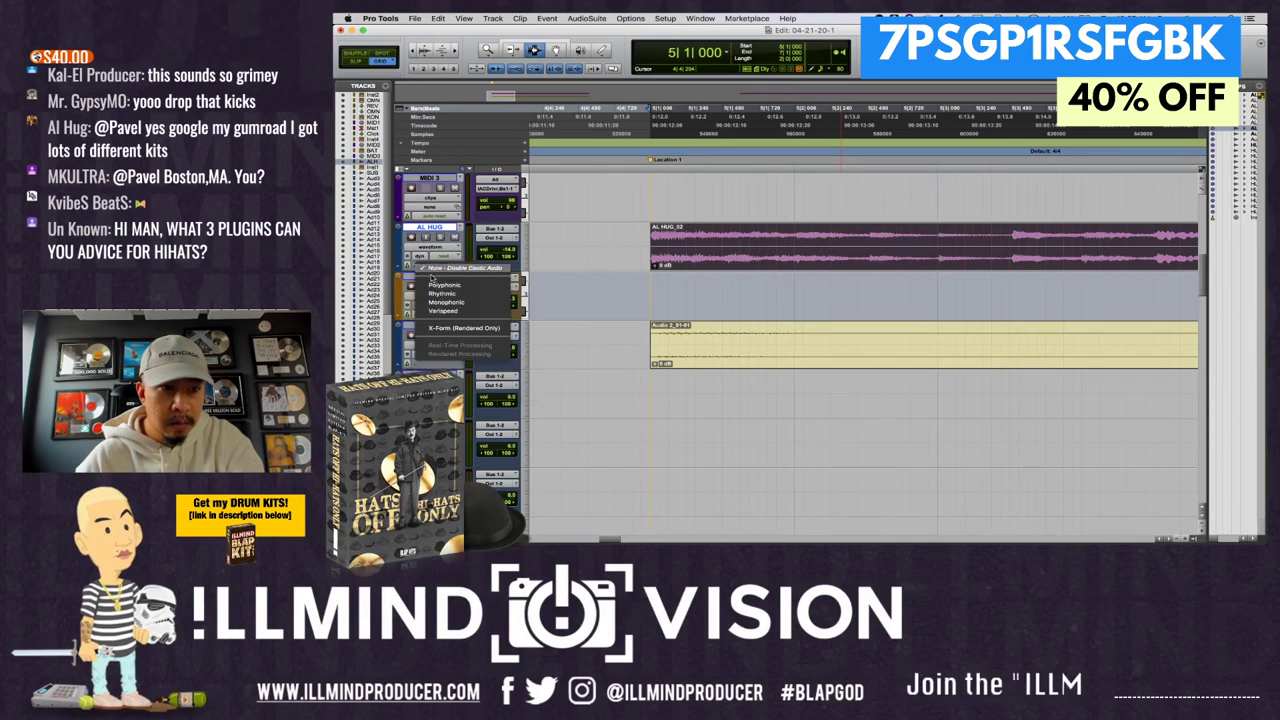
left_click(432, 279)
left_click(413, 358)
left_click(430, 376)
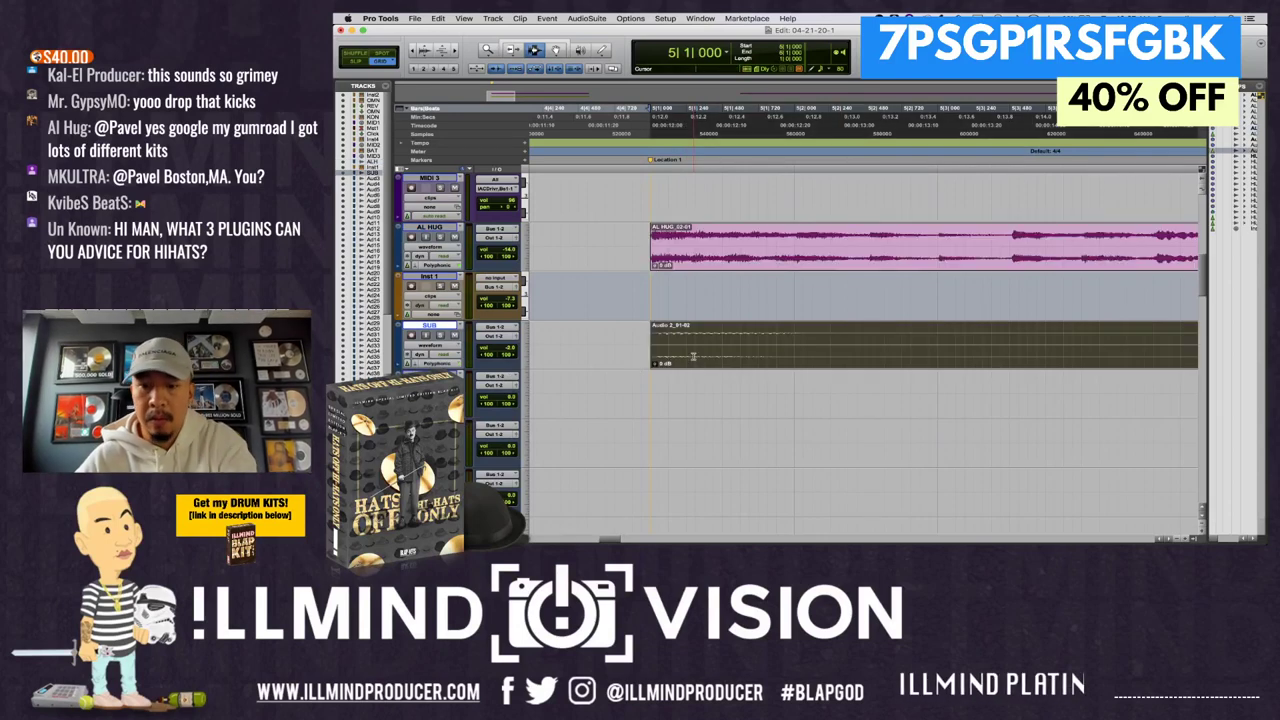
- Select the first AL HUG clip and play the loop together with the SUB part from bar 5
key("r")
key("r")
key("r")
key("r")
left_click(708, 245)
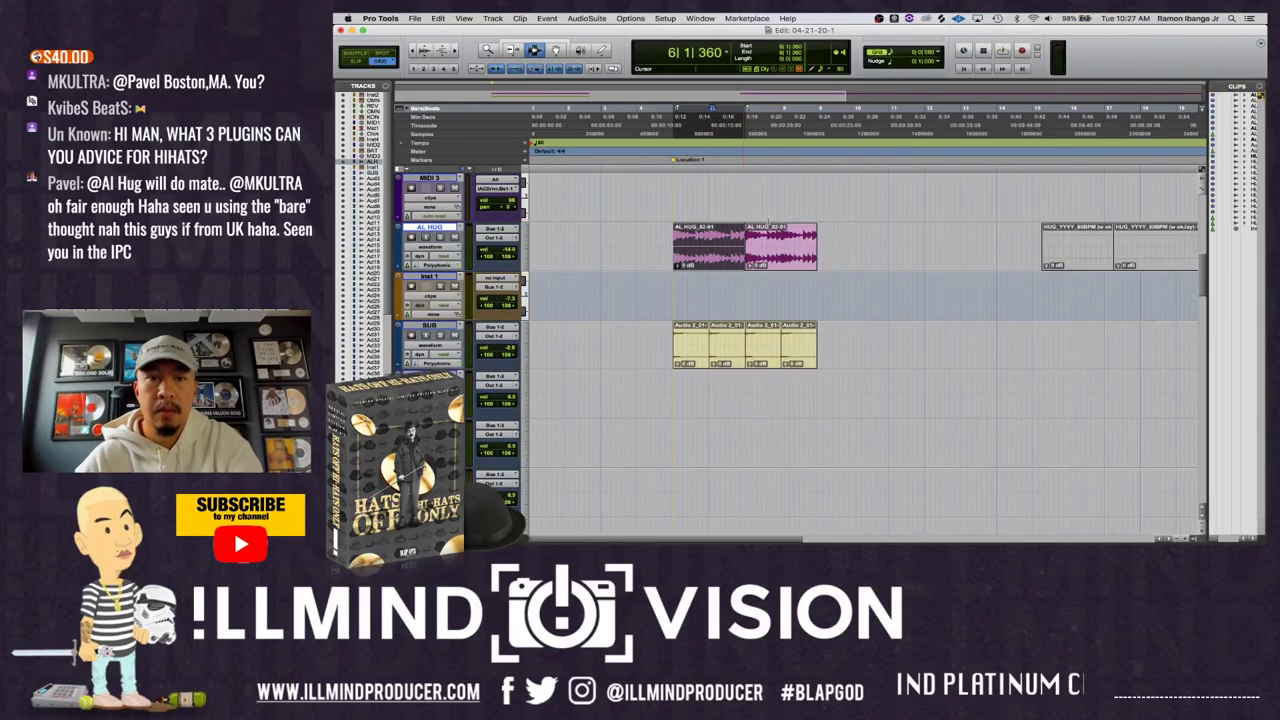
key("space")
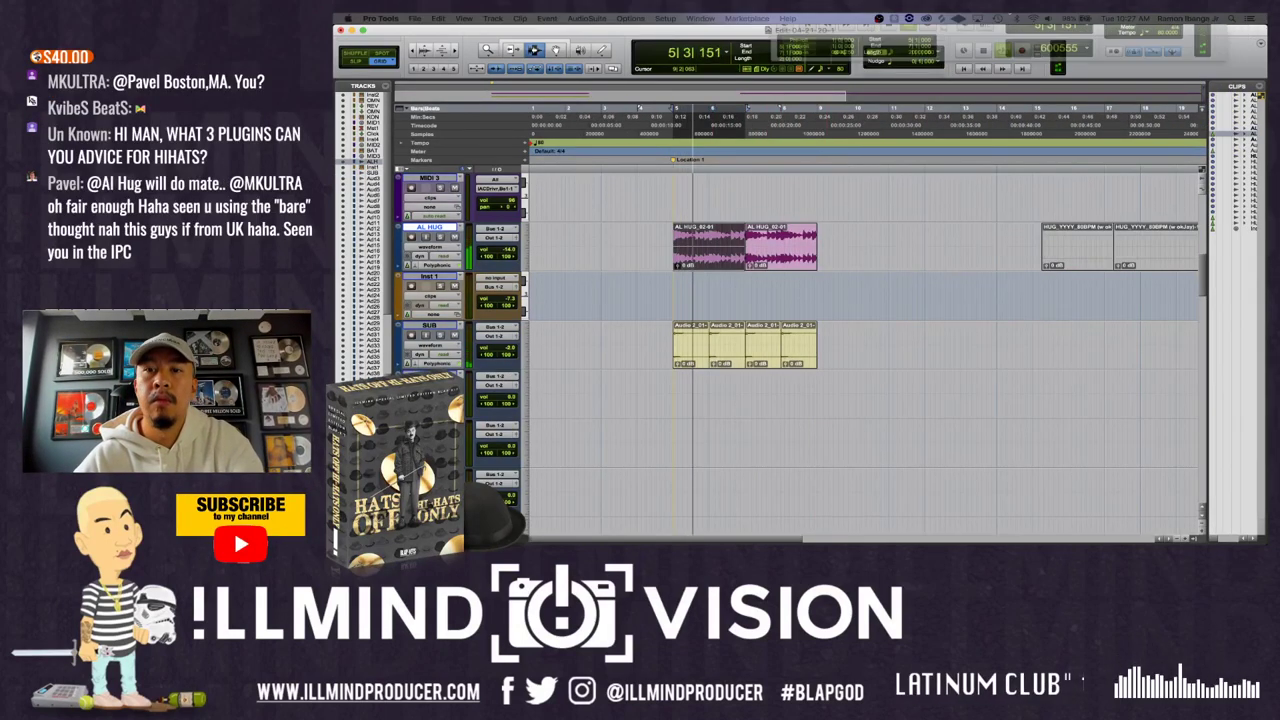
- Raise the session tempo to 82 BPM in the Transport window and close that window
key("super+KP_1")
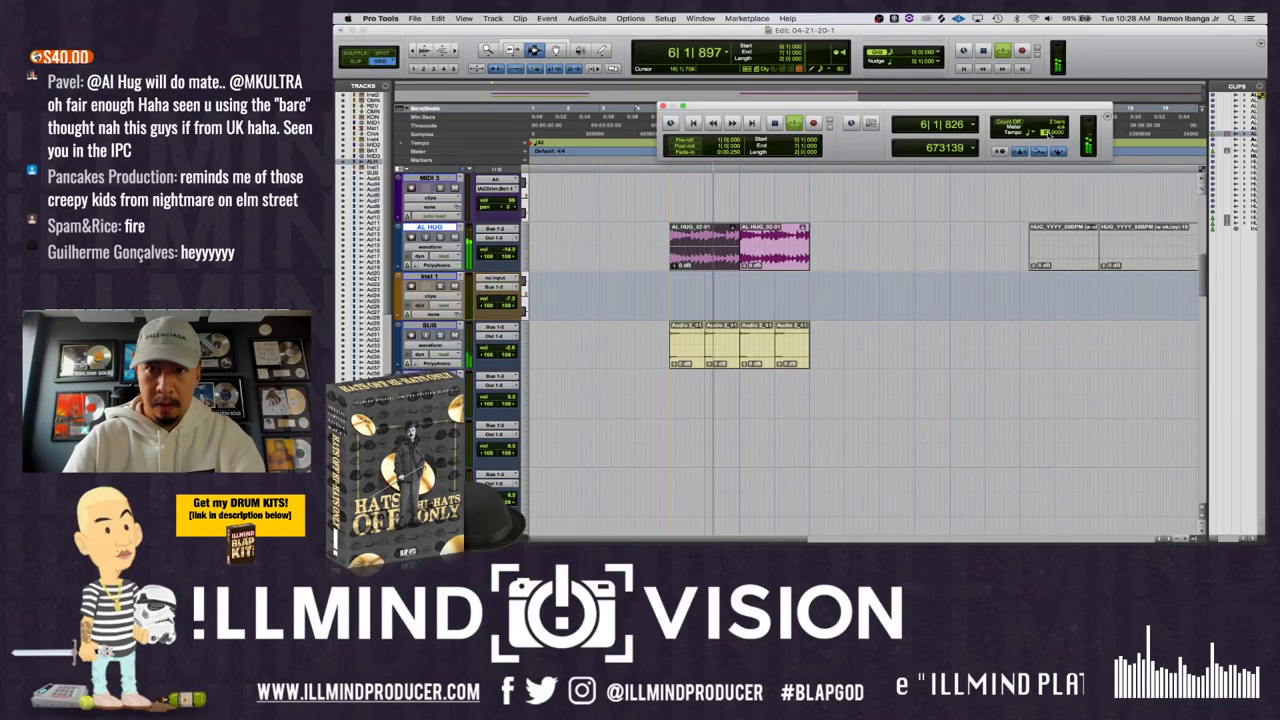
left_click_drag(1005, 106, 1034, 101)
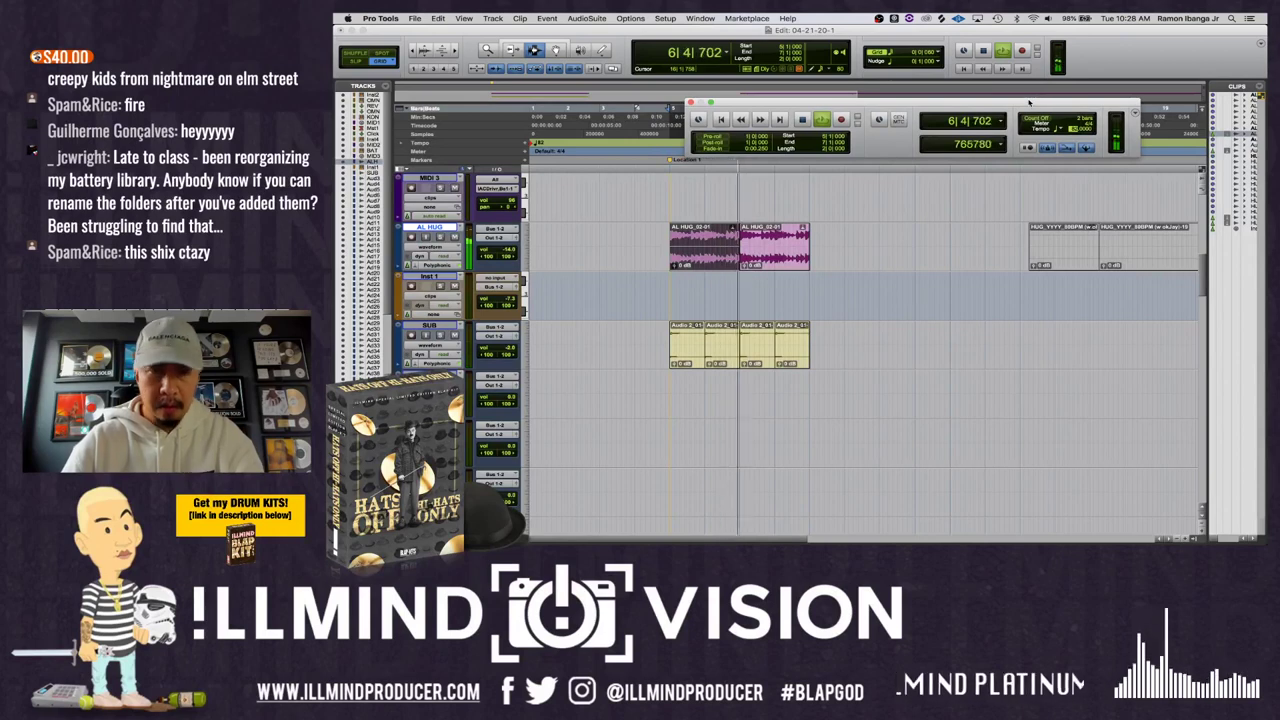
left_click(690, 104)
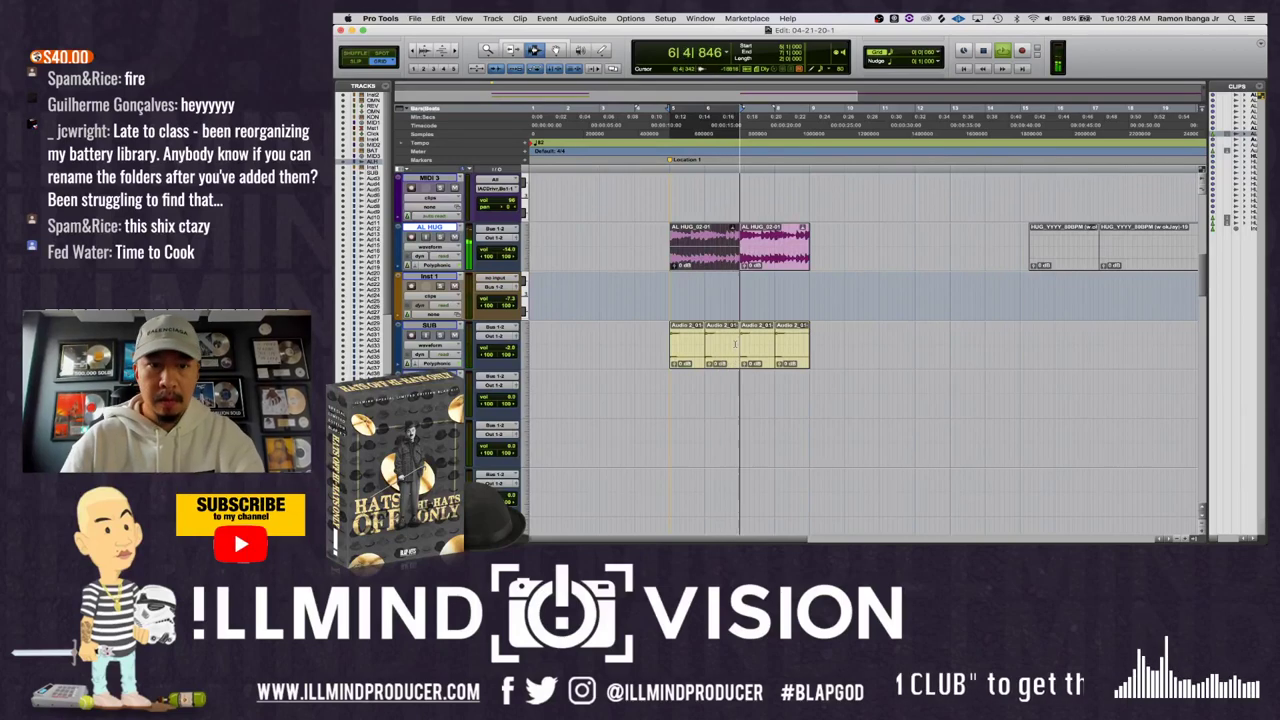
- Move the BATTERY and MIDI 3 tracks directly after the SUB track in the mixer
key("super+equal")
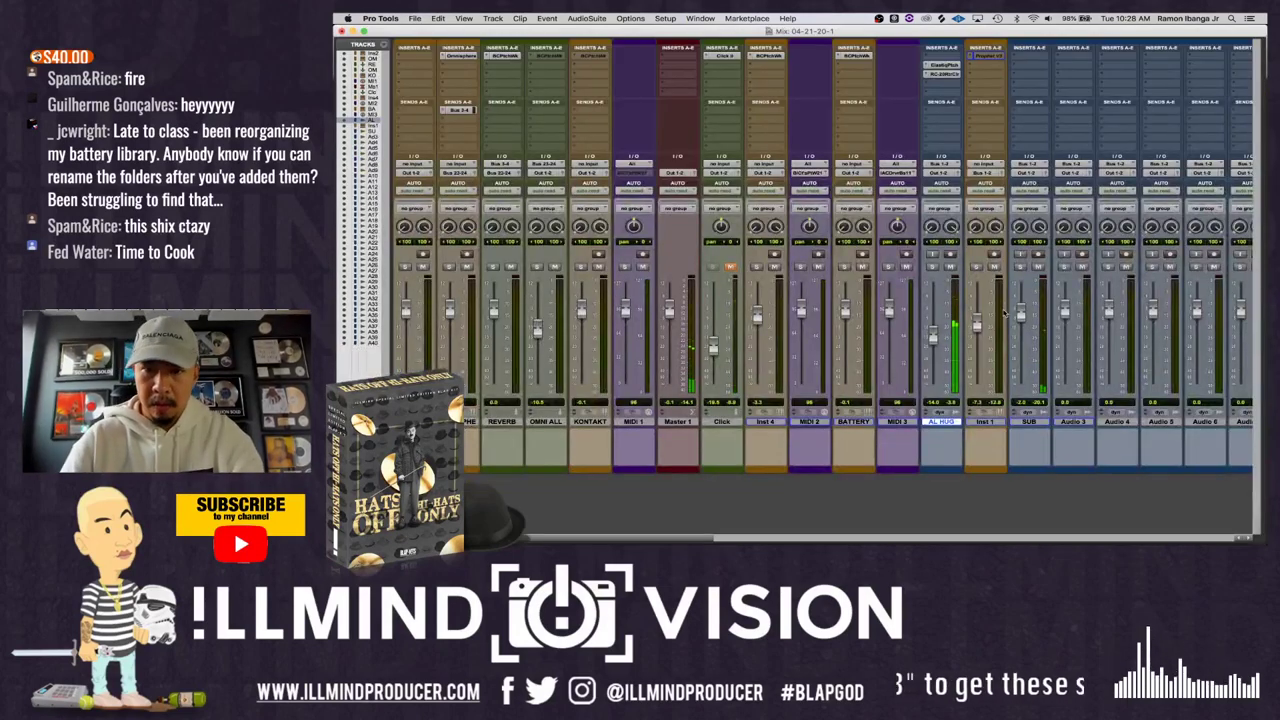
scroll(1005, 311, "right", 3)
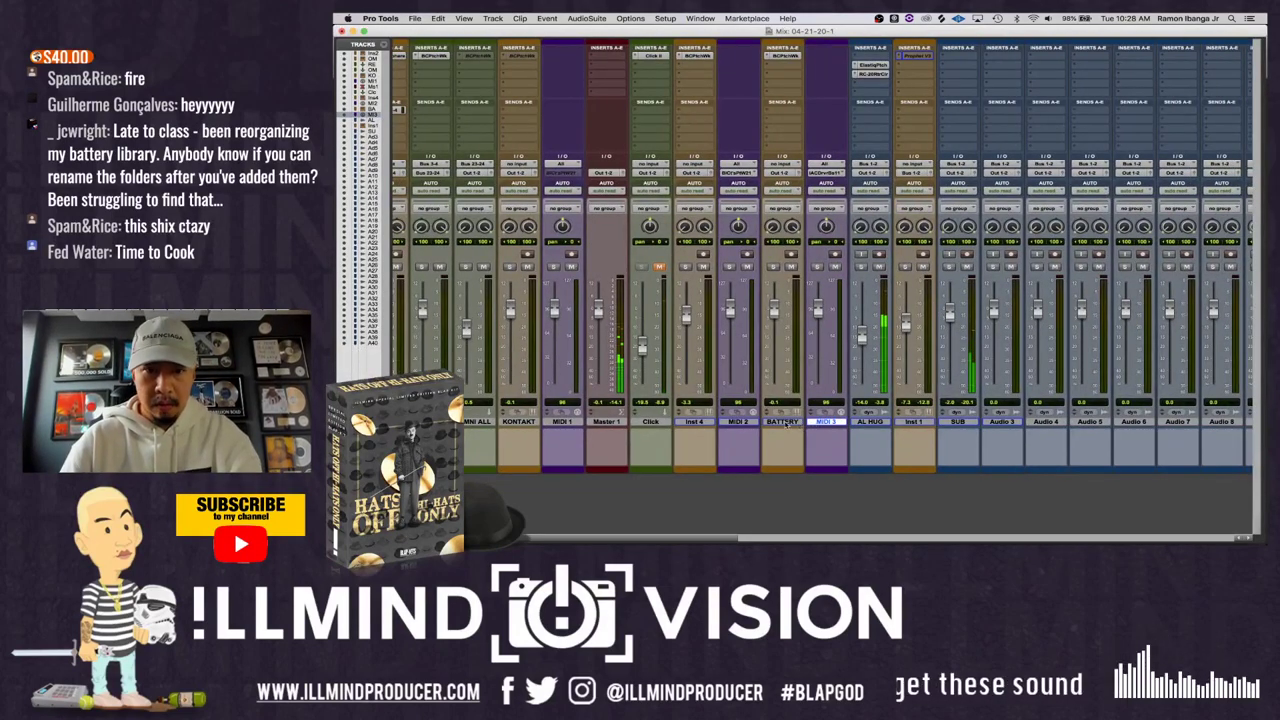
left_click(836, 422)
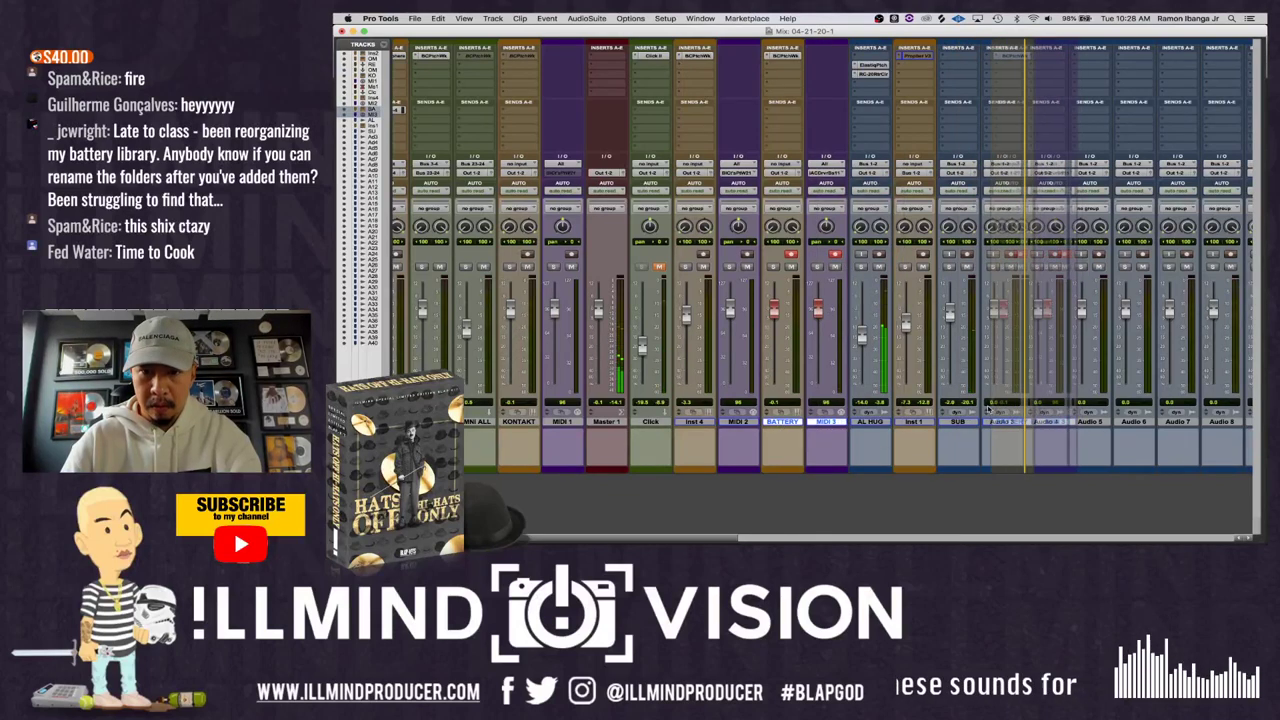
left_click_drag(942, 412, 944, 412)
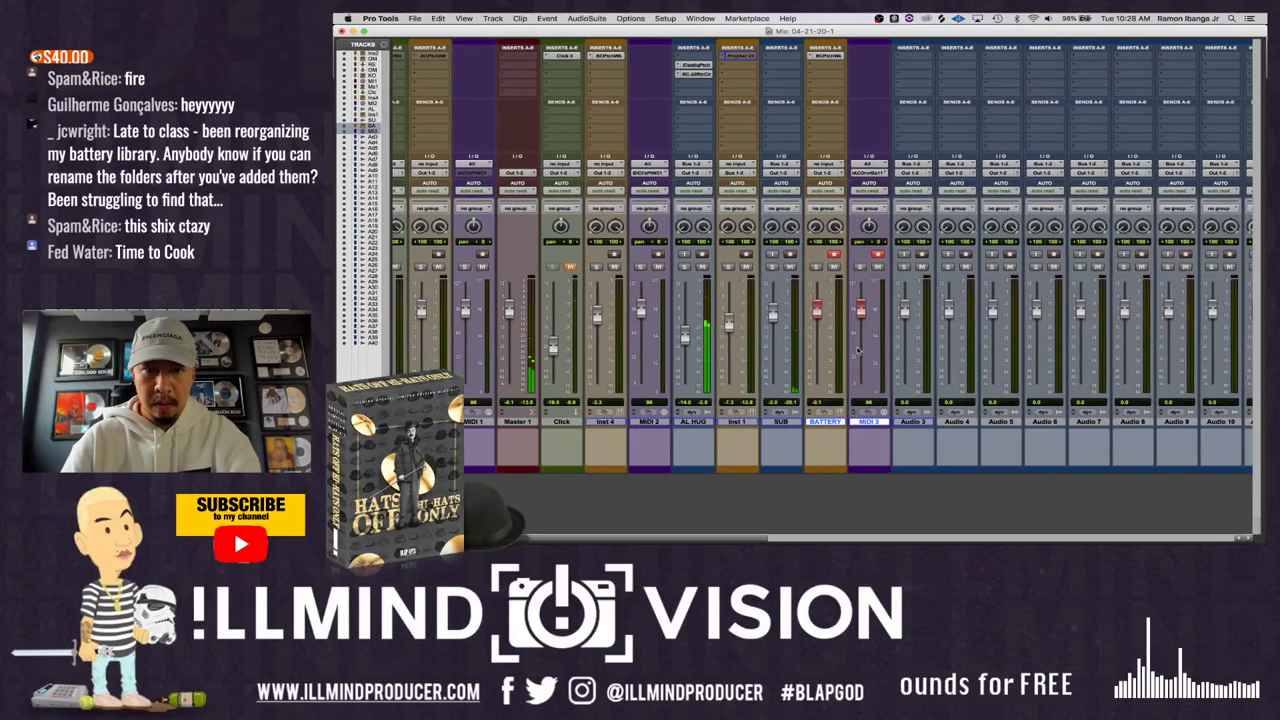
- Try MRhythmizerMB with the SECRET SAUCE PRESET as a third insert on the AL HUG track during playback
left_click(694, 86)
mouse_move(740, 103)
mouse_move(815, 123)
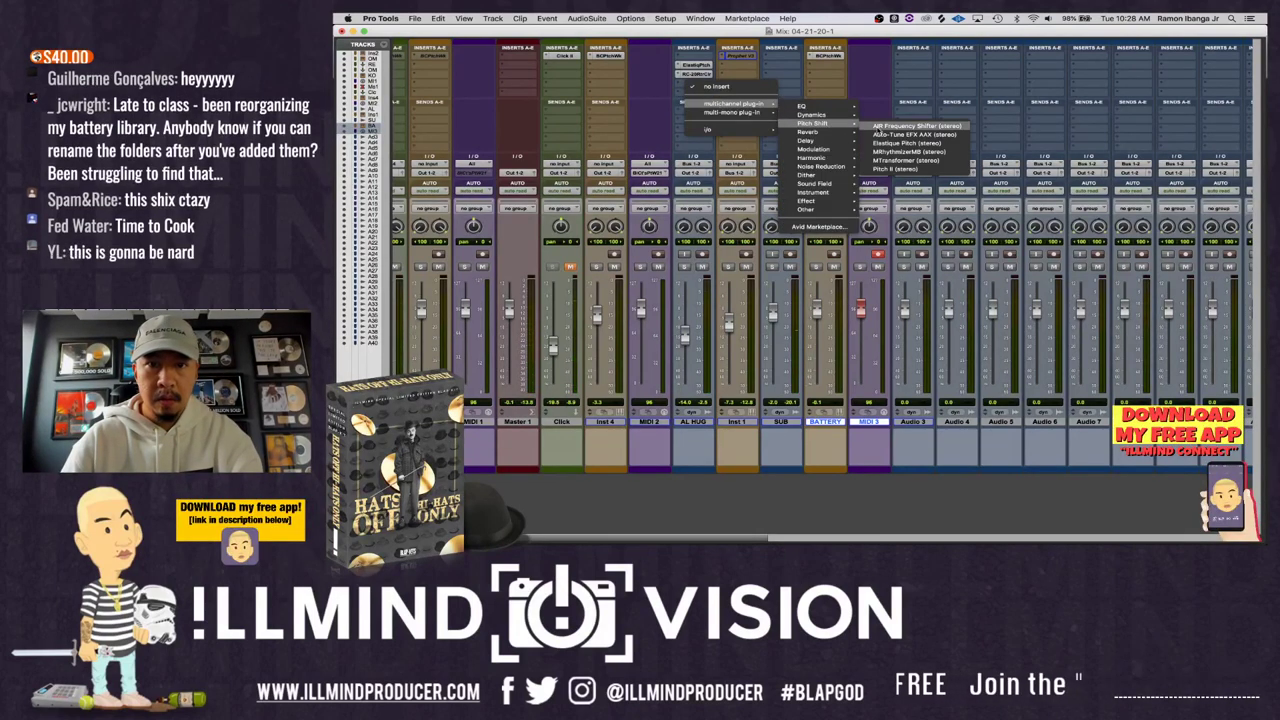
left_click(740, 147)
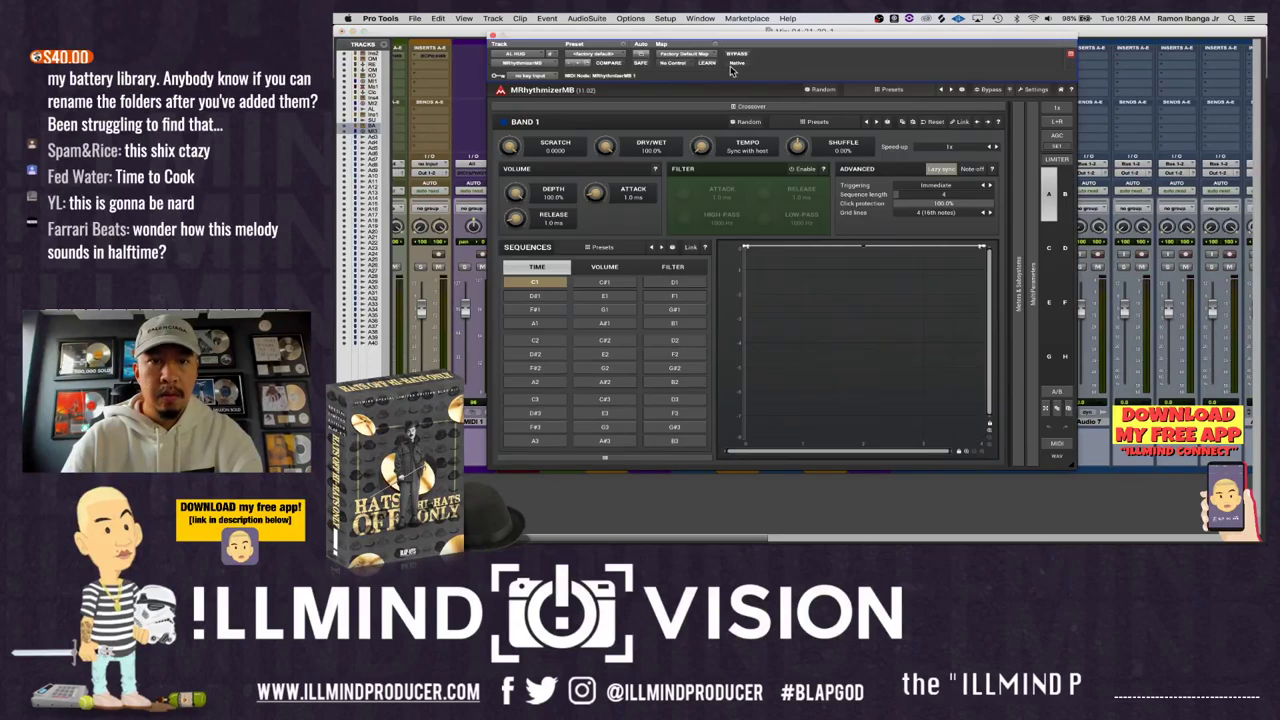
left_click(616, 54)
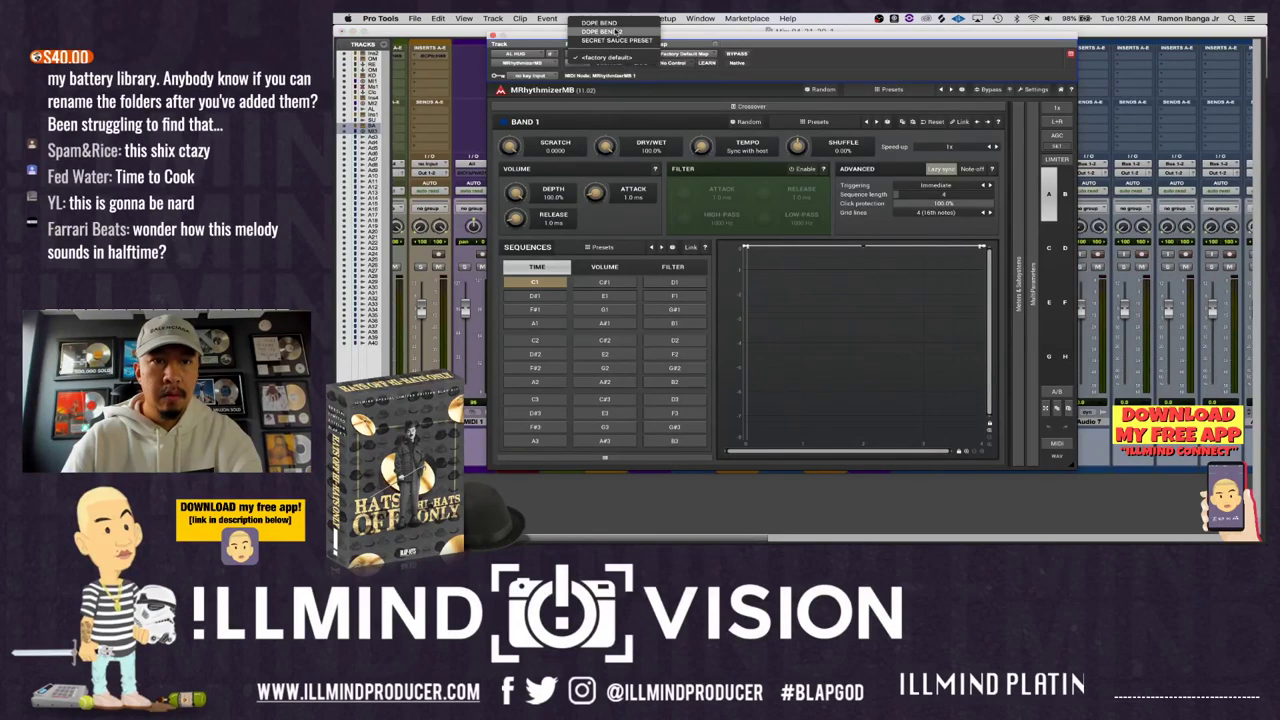
left_click(615, 40)
left_click_drag(668, 38, 726, 34)
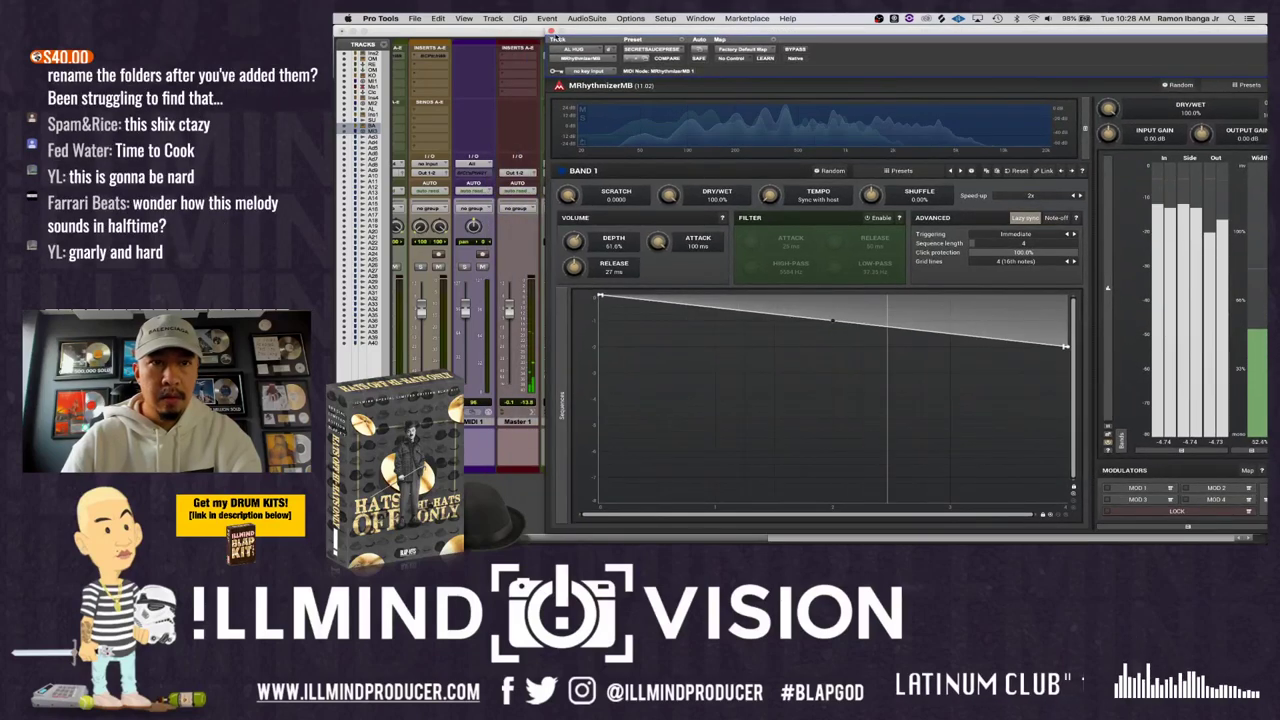
left_click(549, 31)
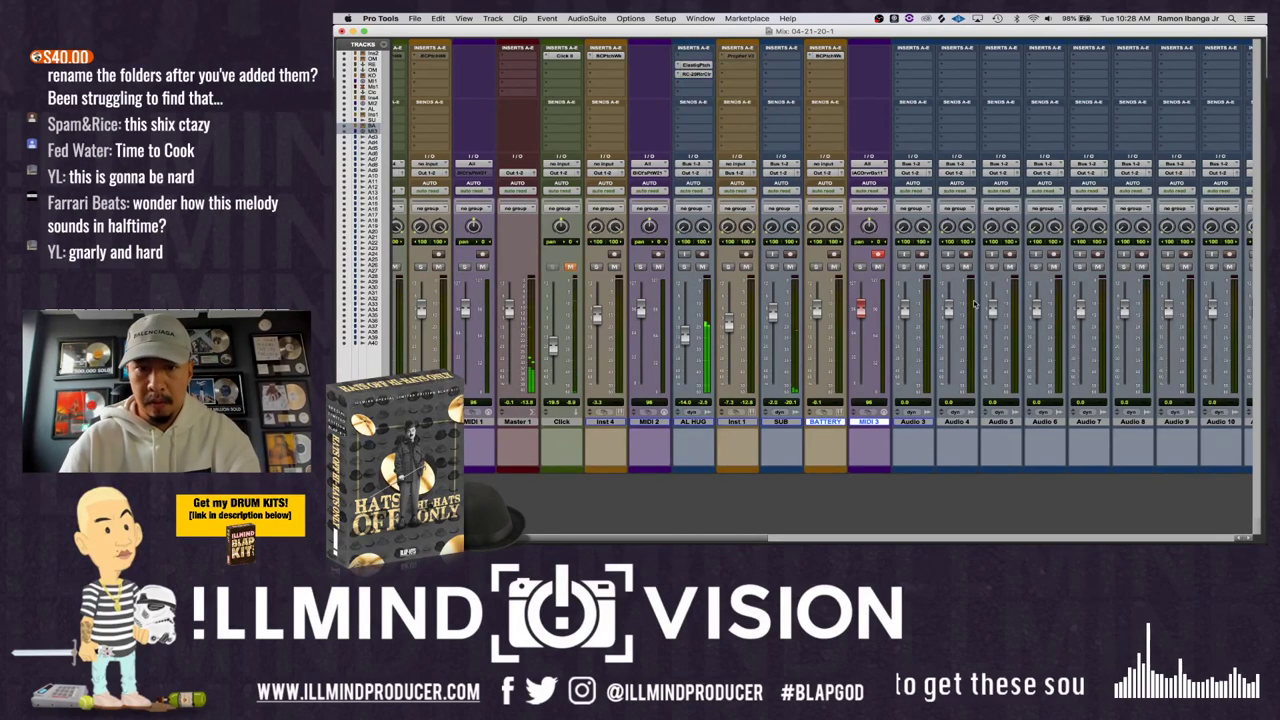
- Load a DRUMS TRAP preset in Blue Cat's PatchWork on the BATTERY track and move its window clear of the track inserts
scroll(800, 170, "right", 2)
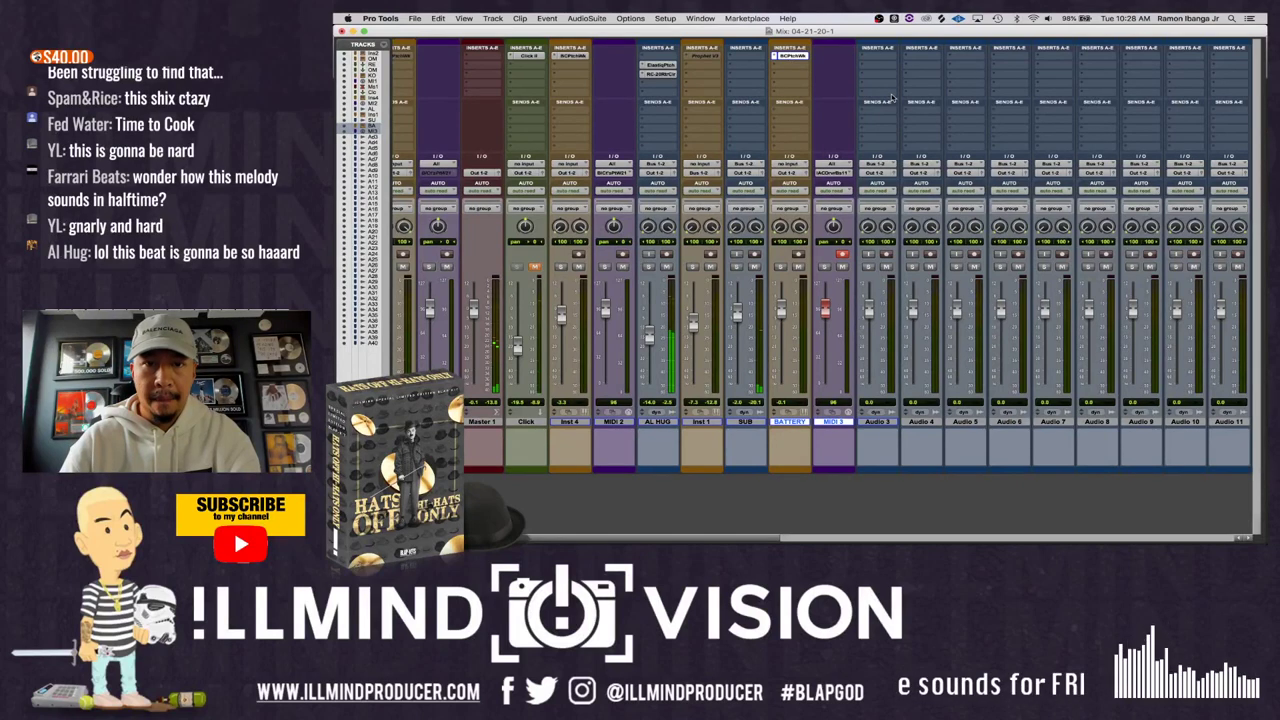
left_click(791, 55)
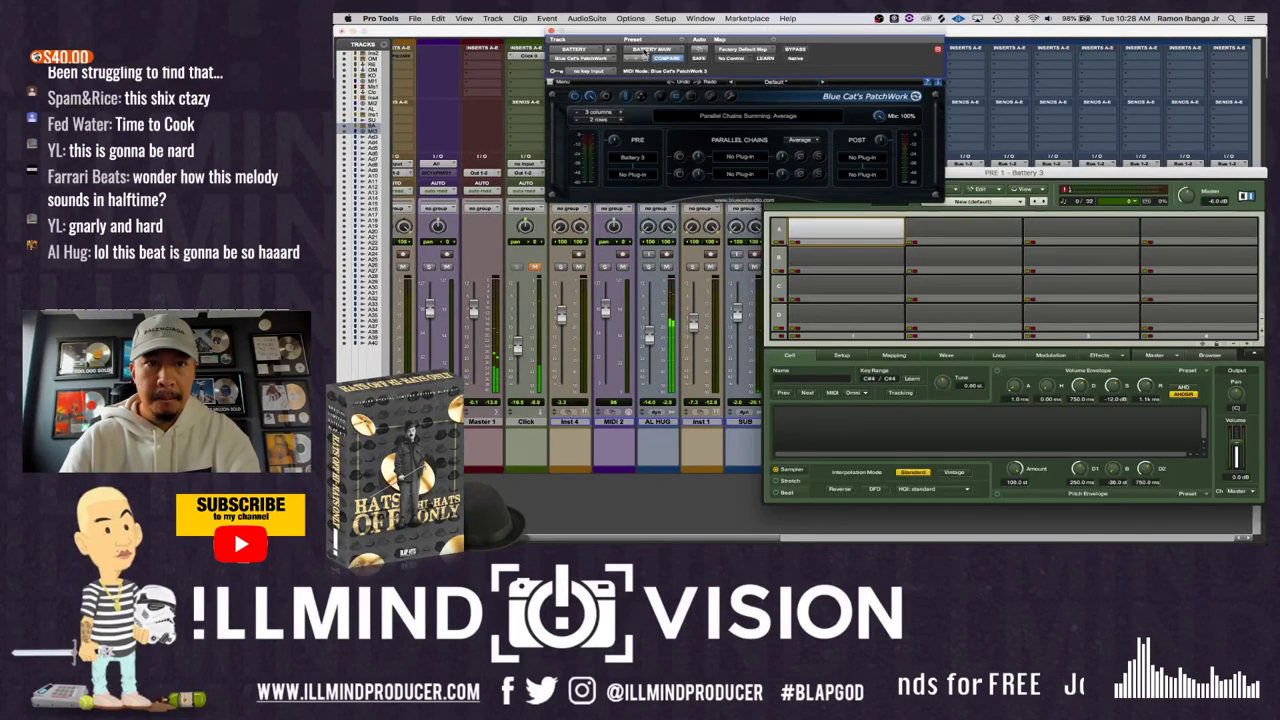
left_click(648, 50)
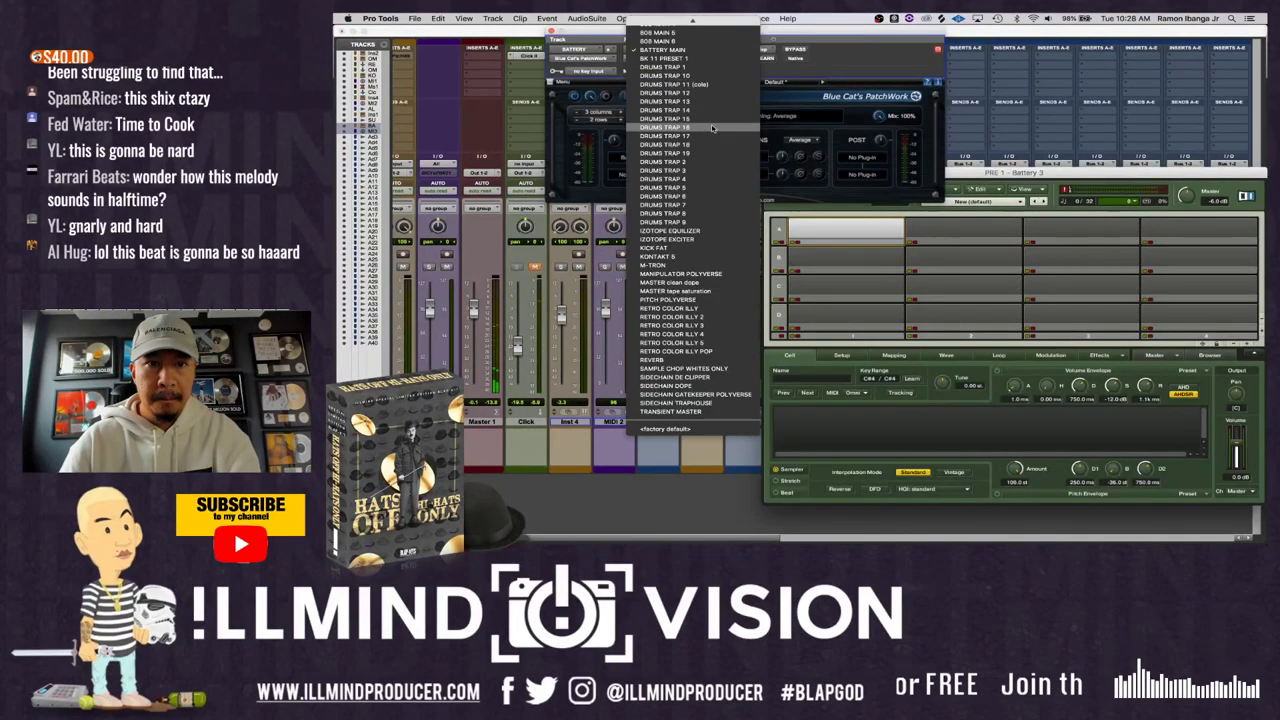
left_click(968, 200)
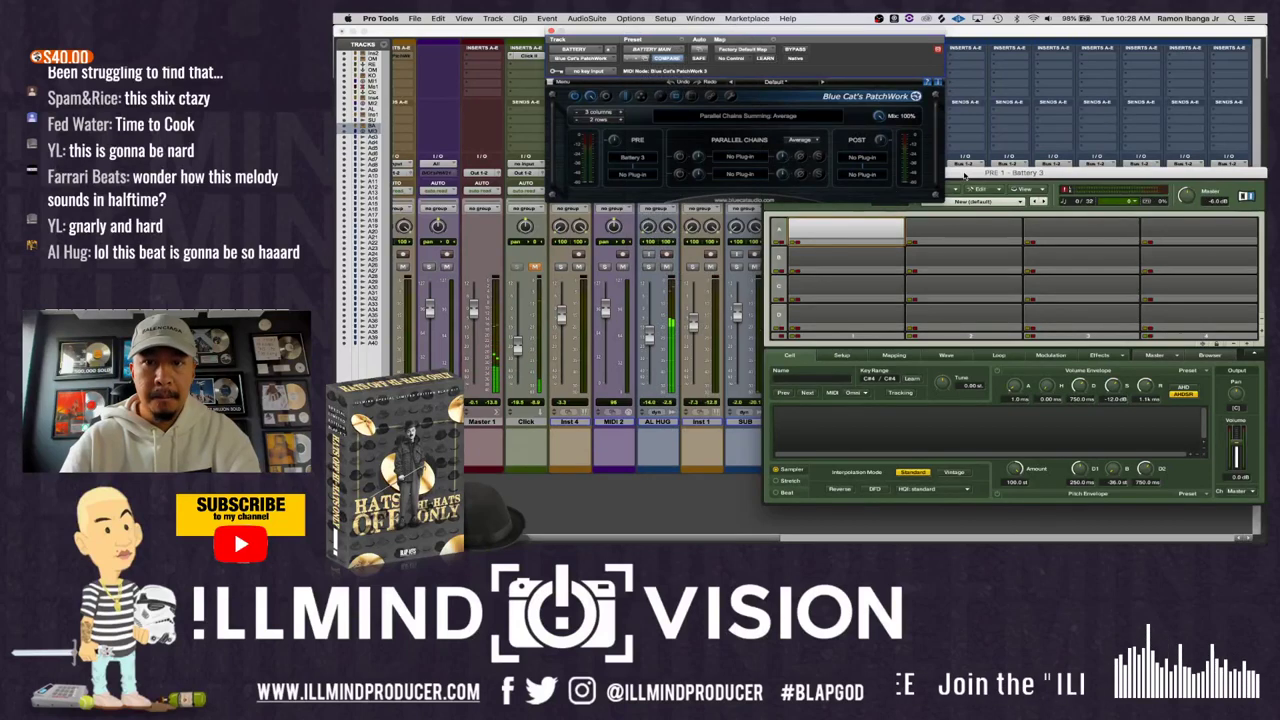
left_click_drag(781, 37, 1065, 61)
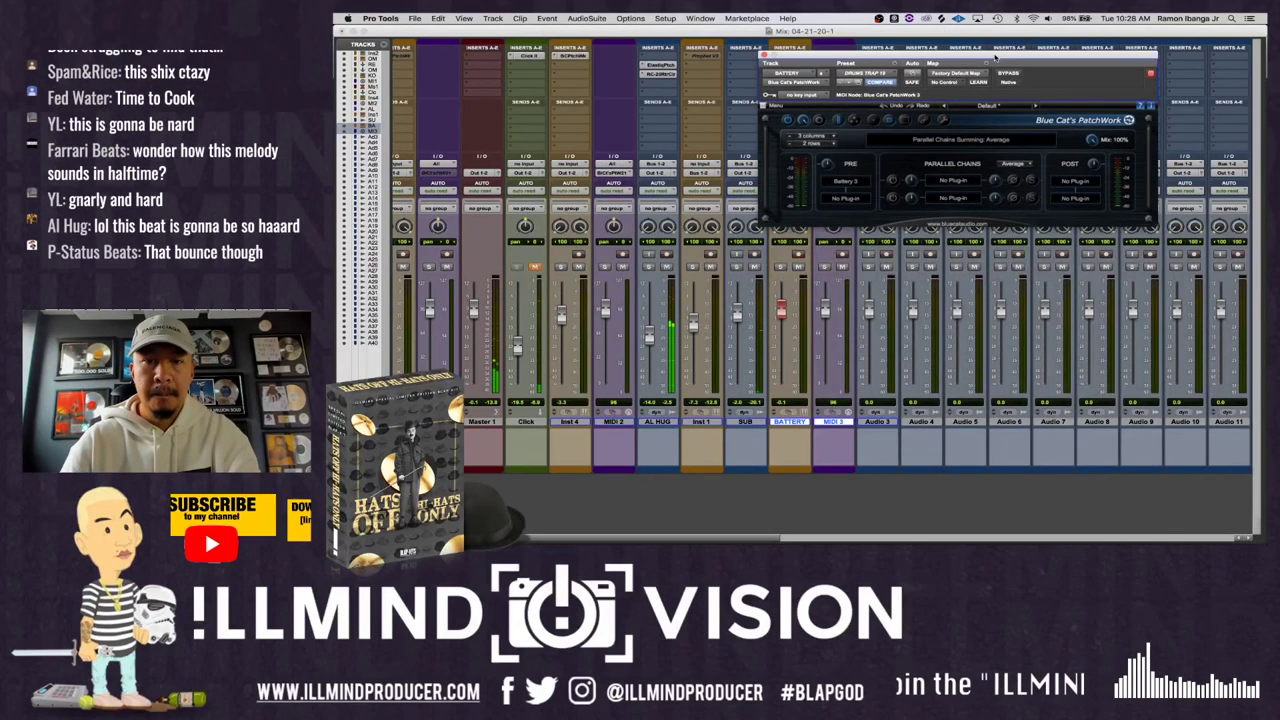
- Arm MIDI 3 for recording, route its output to channel-1 of BATTERY - Blue Cat's PatchWork 3, and close the PatchWork window
left_click(842, 255)
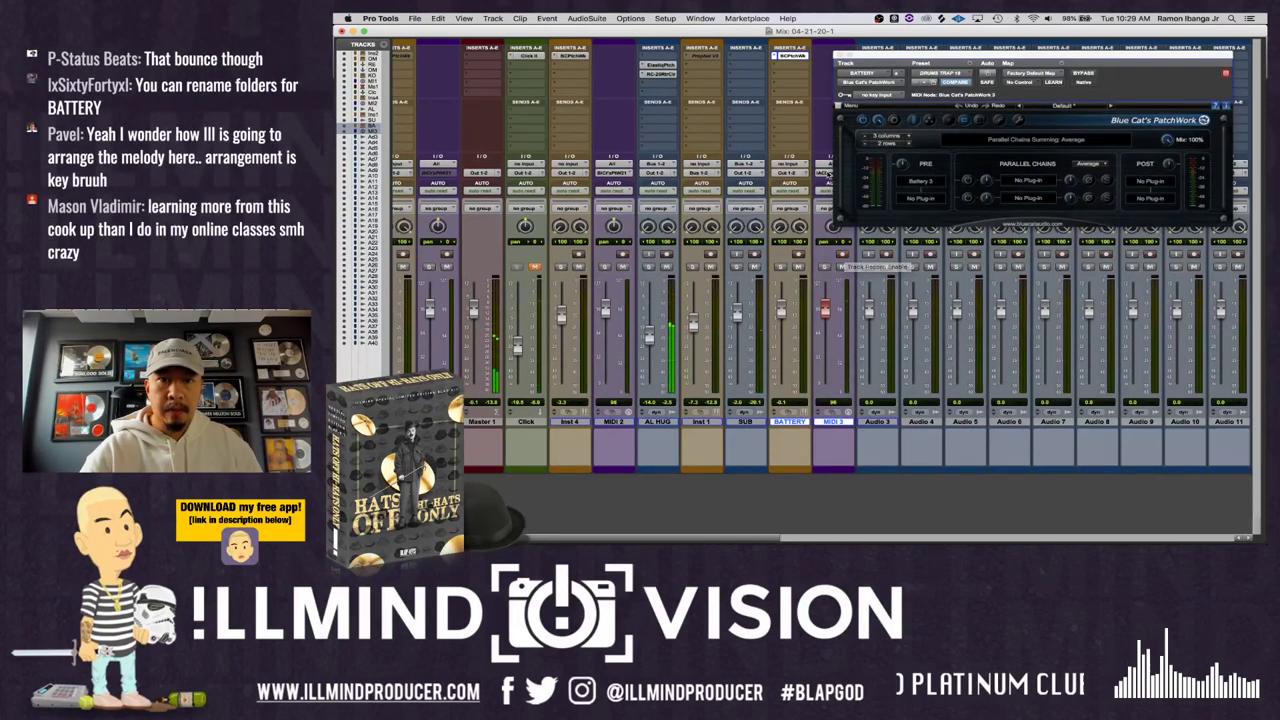
left_click(850, 94)
mouse_move(885, 130)
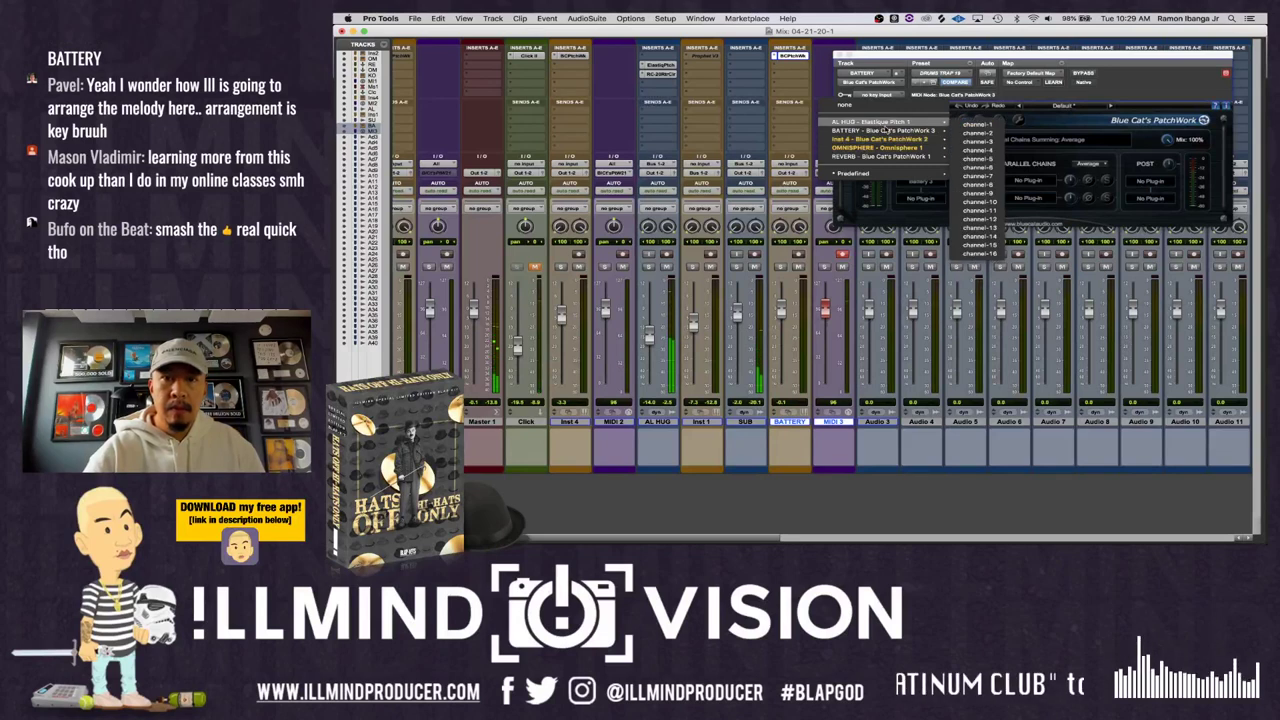
left_click(965, 132)
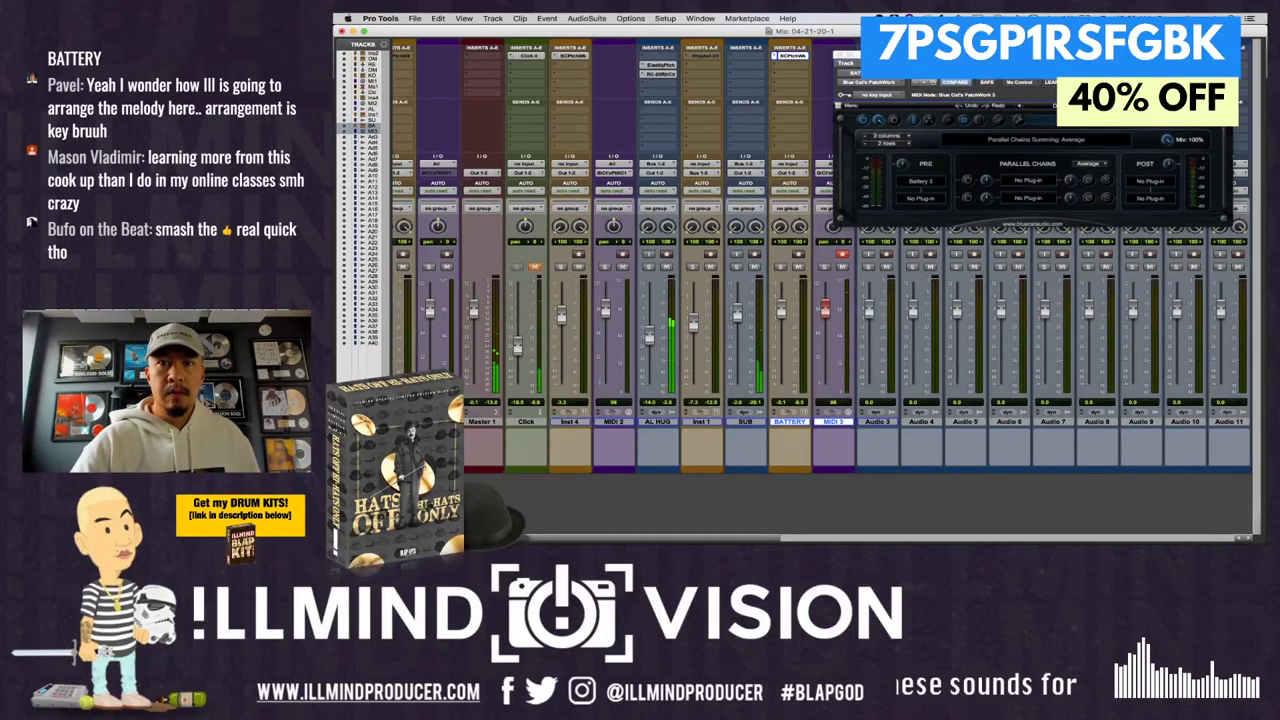
key("super+w")
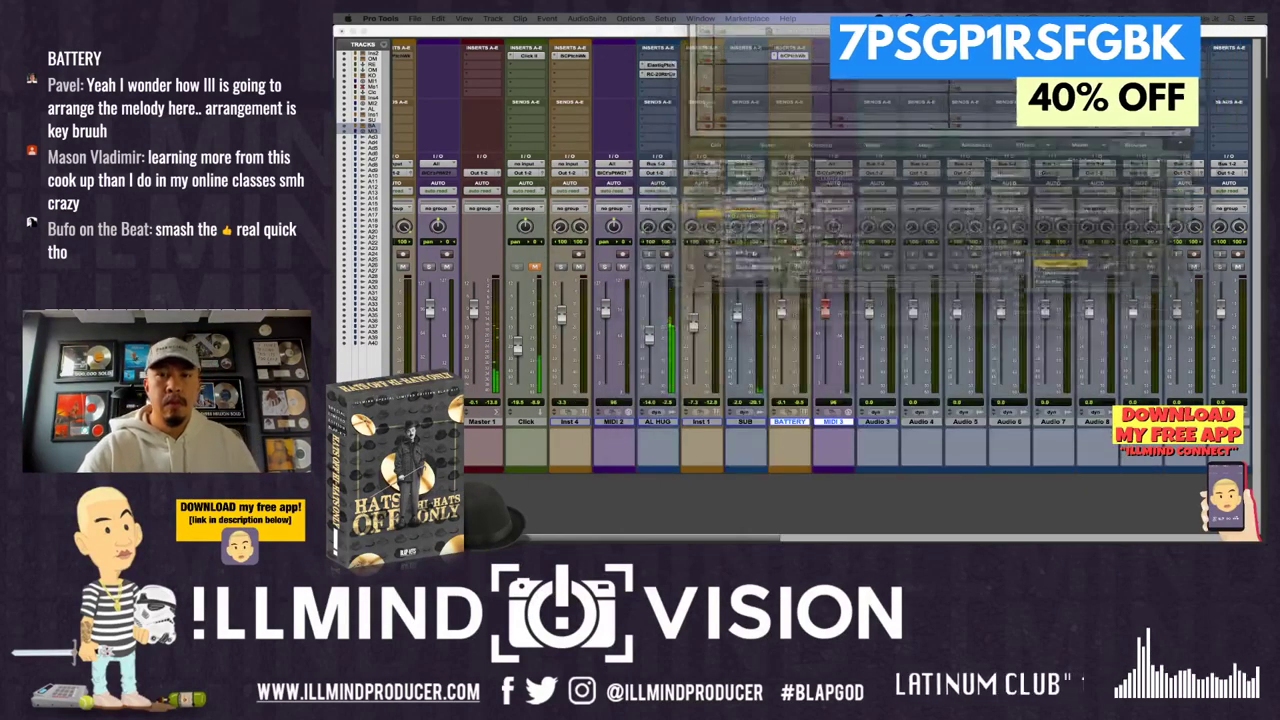
- Browse the Battery 3 sample library through DRUMS and its ILLMIND folder to the RIM SHOTS folder
scroll(857, 356, "down", 3)
scroll(842, 369, "down", 1)
left_click(834, 354)
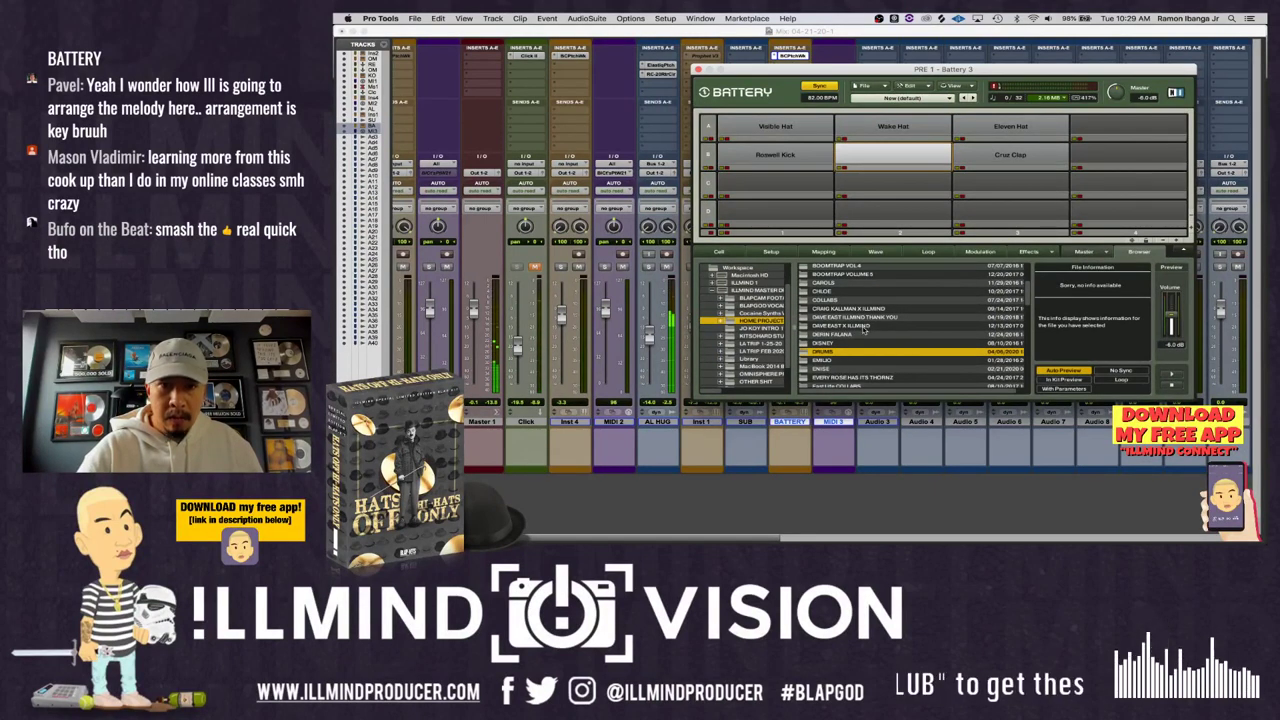
double_click(858, 318)
scroll(906, 319, "down", 2)
scroll(906, 323, "down", 10)
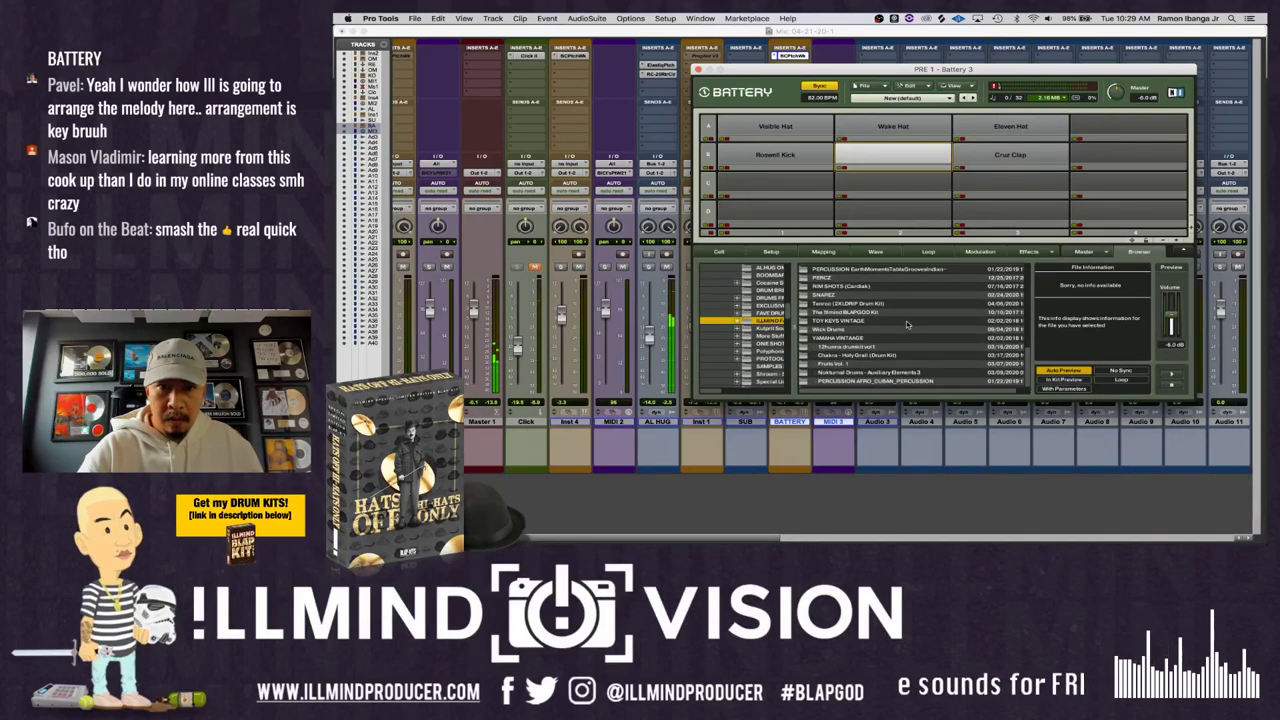
double_click(855, 287)
scroll(866, 318, "down", 5)
- Audition the ATR Snare samples against the loop and load ATR Snare (3) into the empty cell beside Roswell Kick
left_click(866, 311)
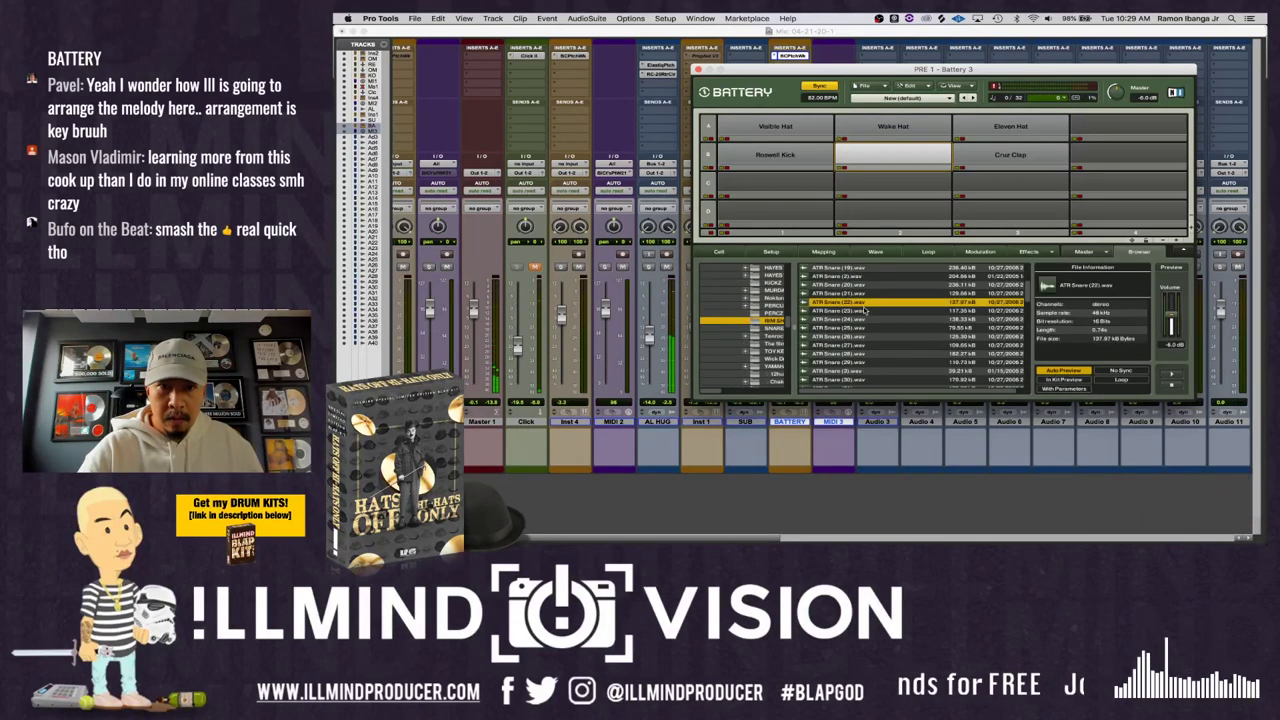
left_click(867, 320)
left_click(868, 327)
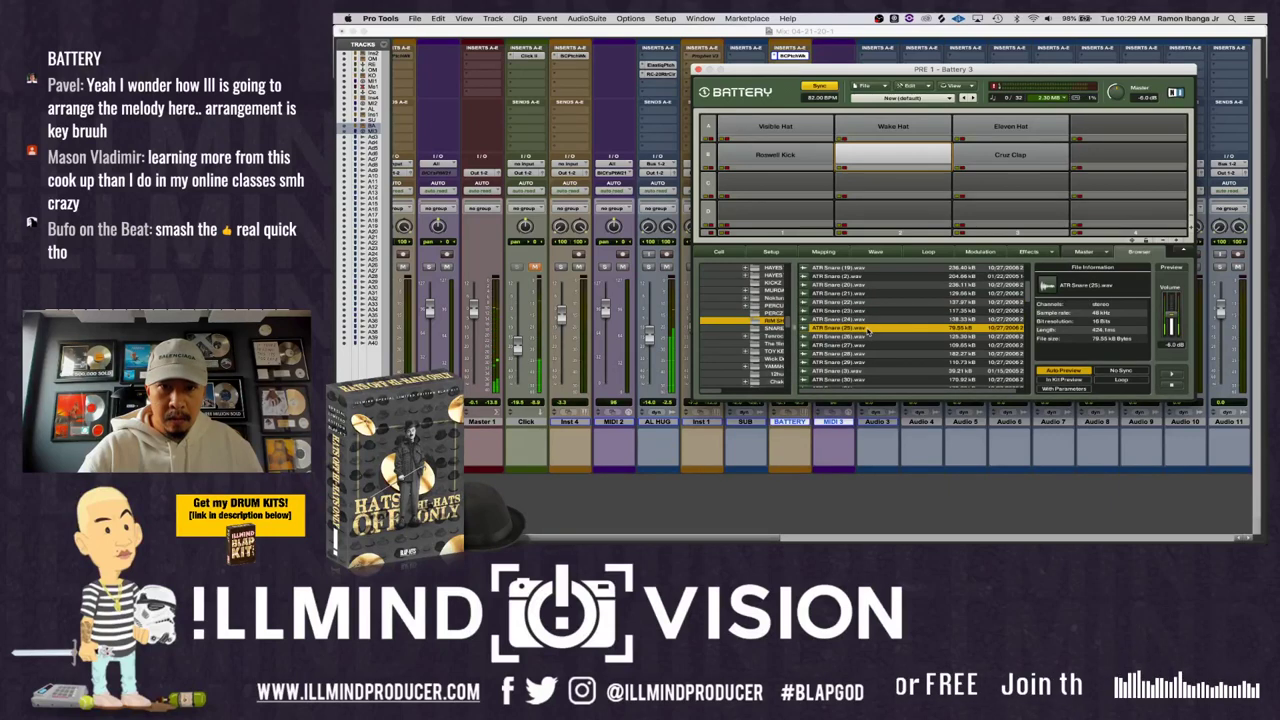
left_click(869, 336)
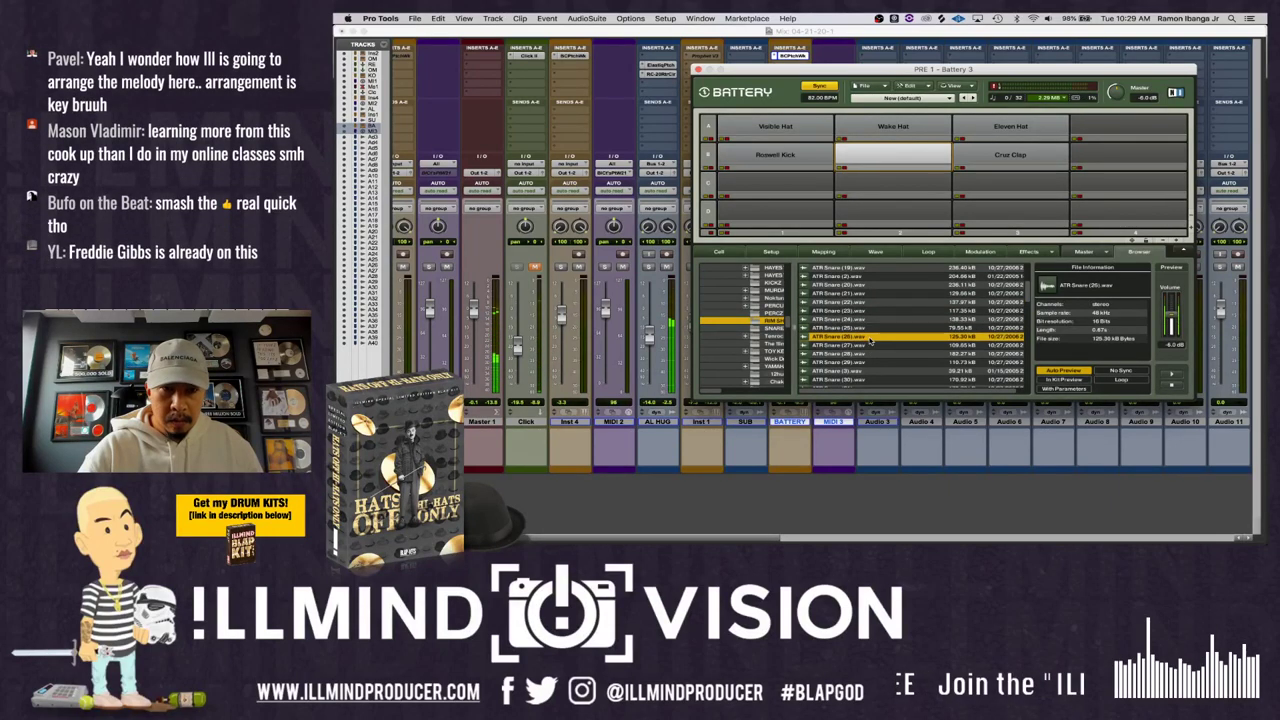
left_click(870, 347)
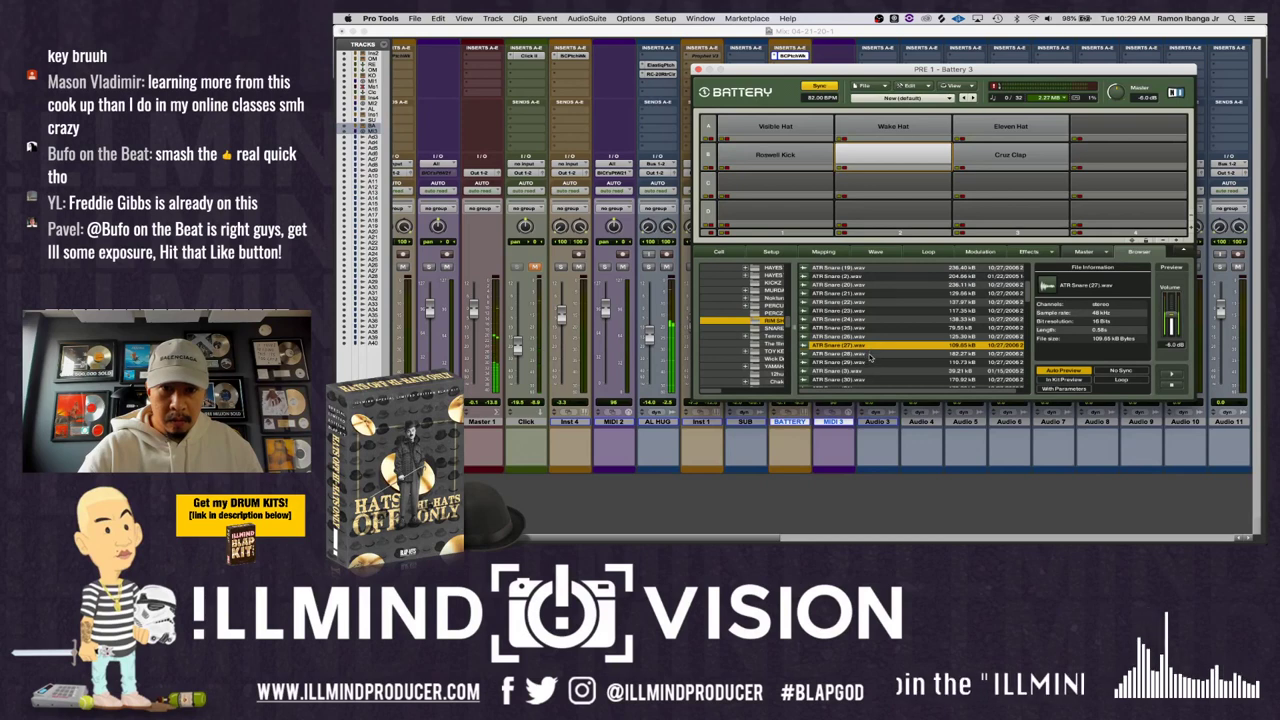
scroll(870, 357, "down", 2)
left_click(876, 342)
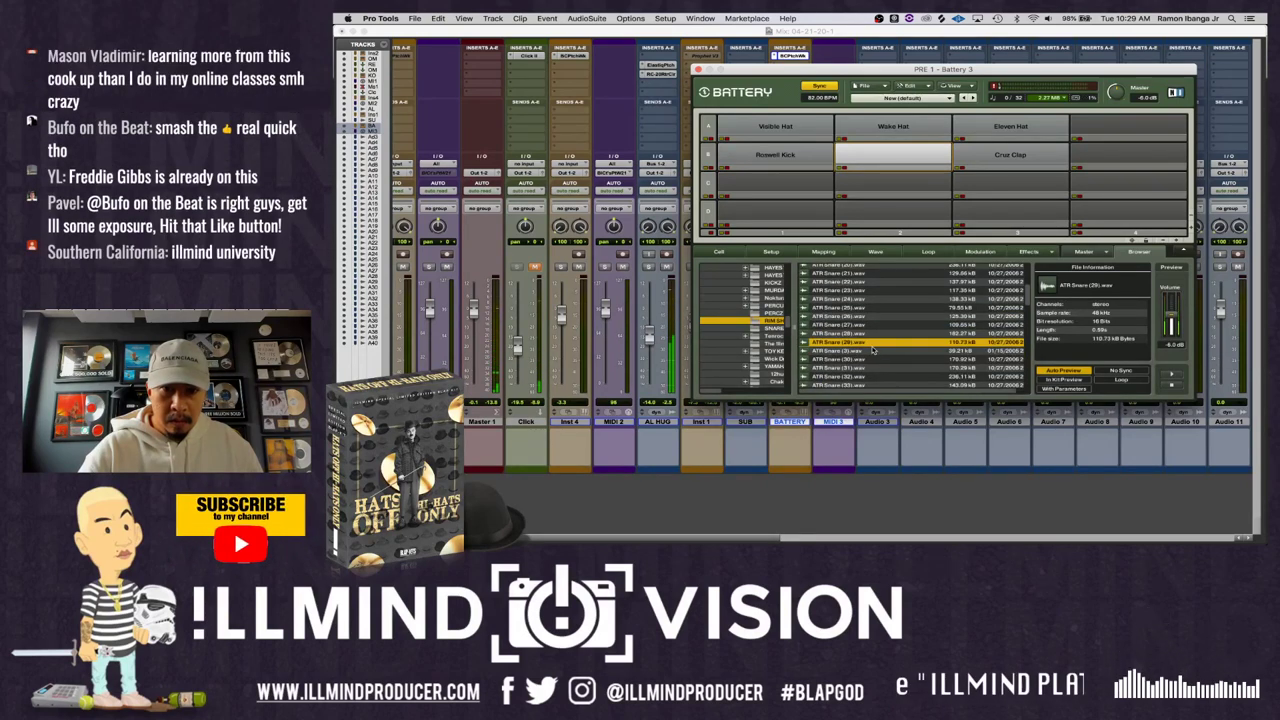
left_click(871, 351)
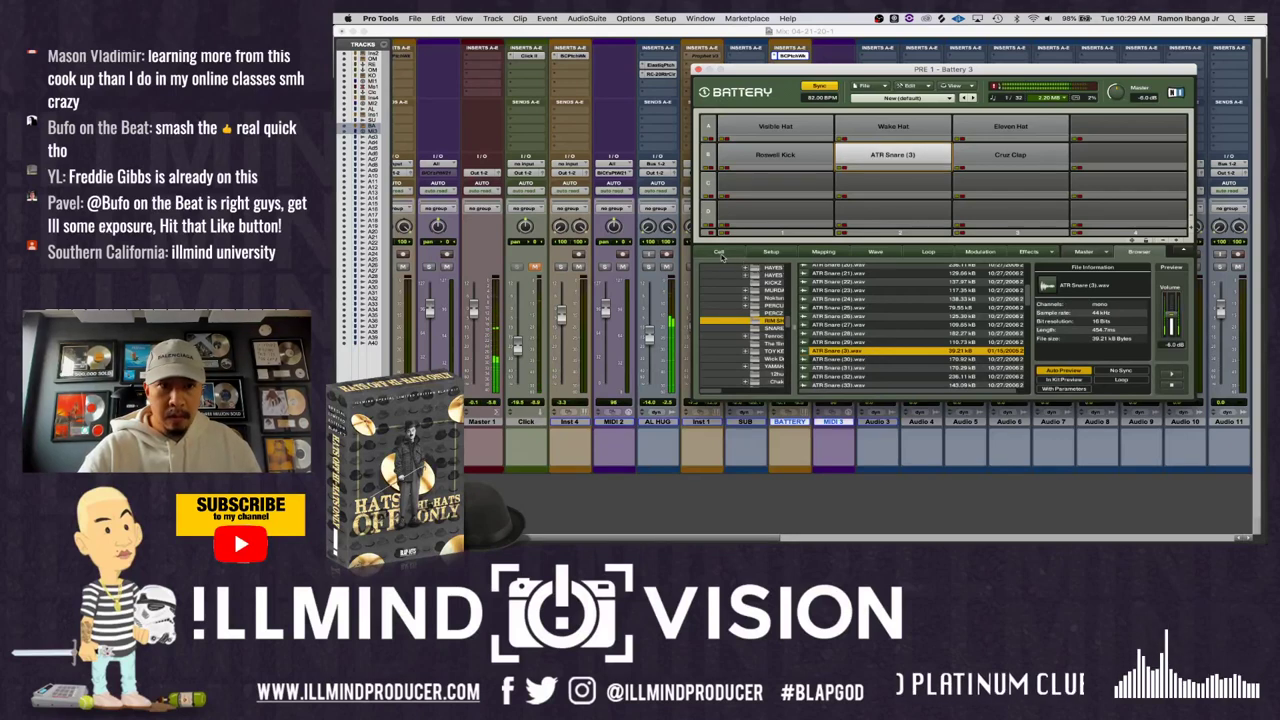
- Tune ATR Snare (3) to -4.00 st with a shortened end and Cruz Clap to -3.00 st with a trimmed start, and close Battery
left_click(718, 252)
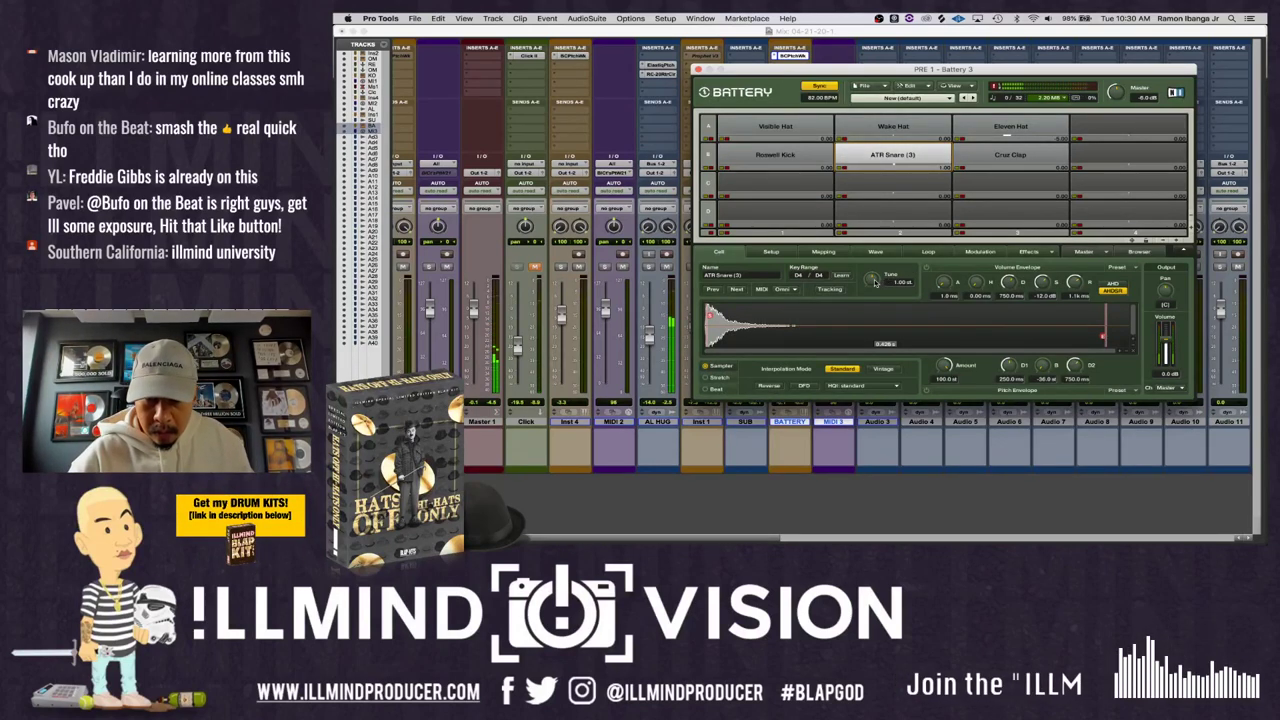
left_click_drag(875, 283, 873, 280)
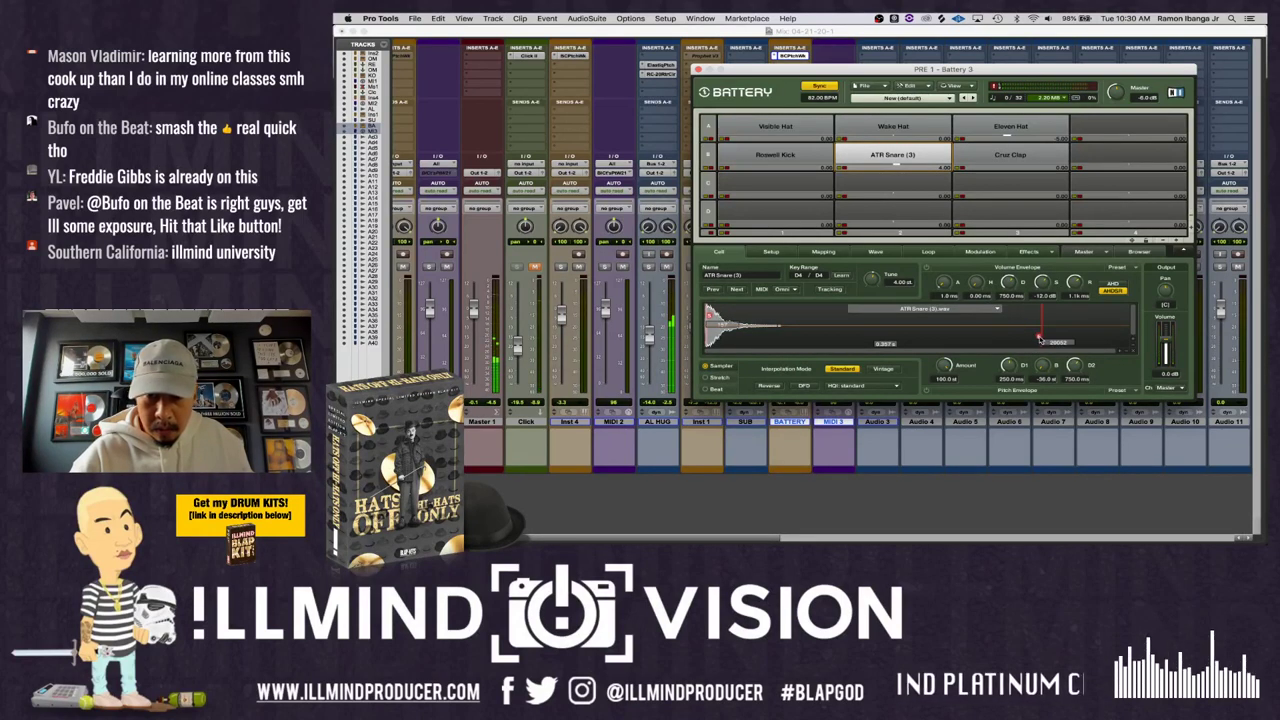
left_click(975, 158)
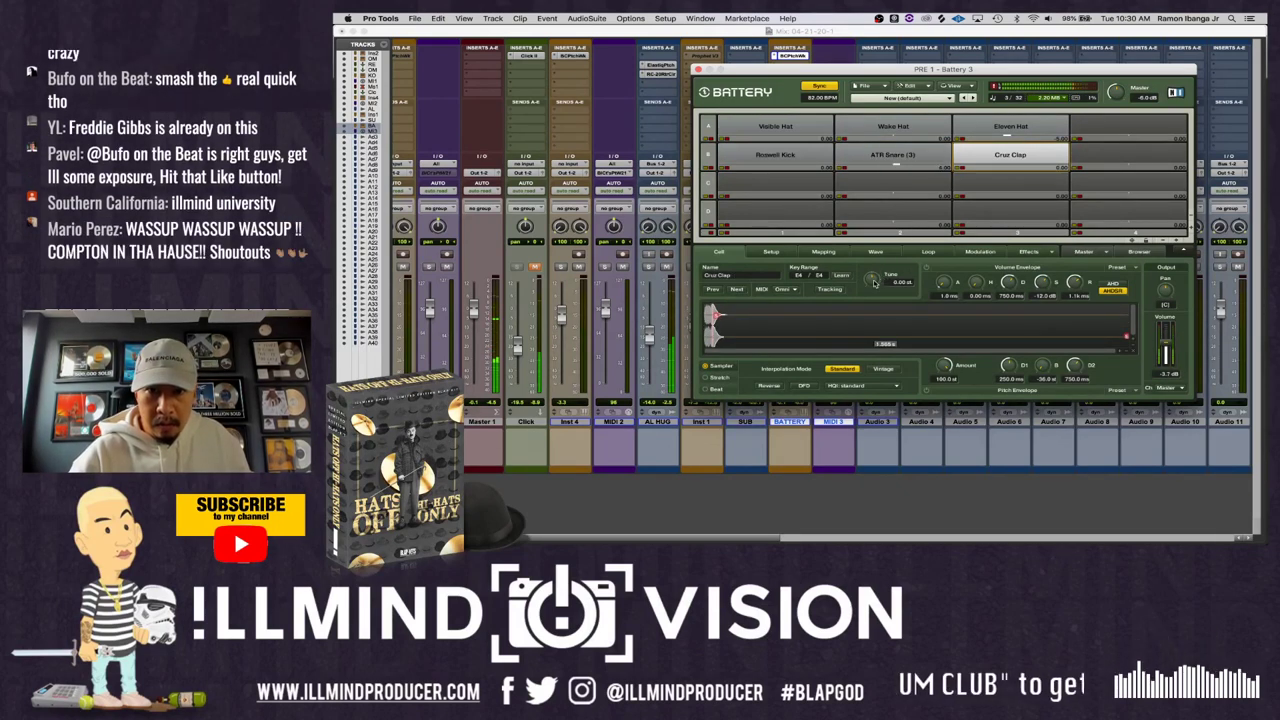
left_click_drag(872, 279, 875, 286)
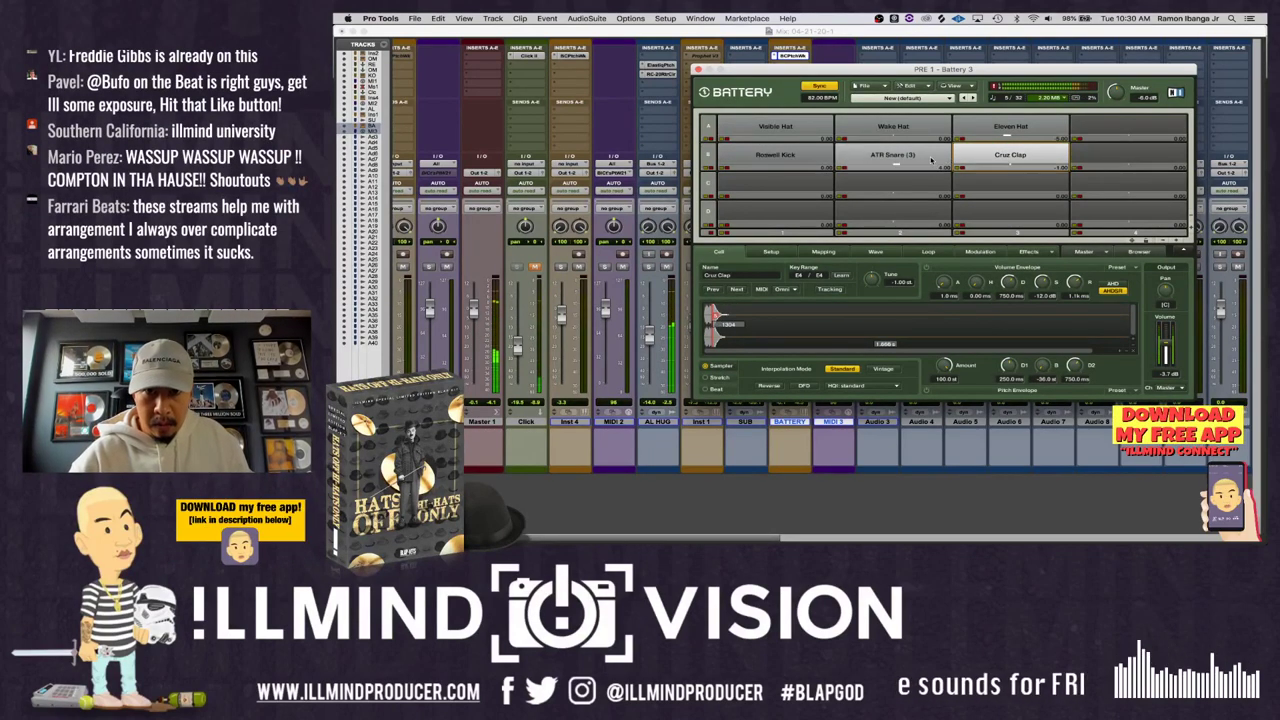
left_click_drag(873, 289, 870, 294)
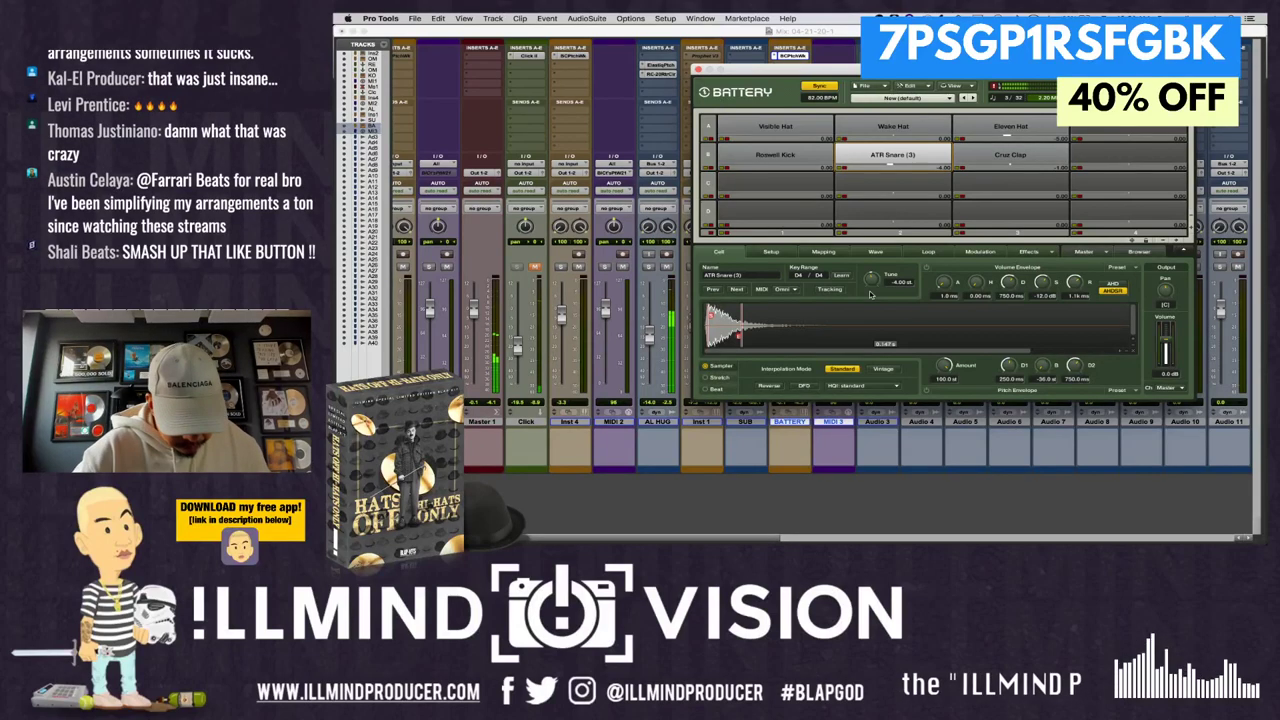
left_click(987, 161)
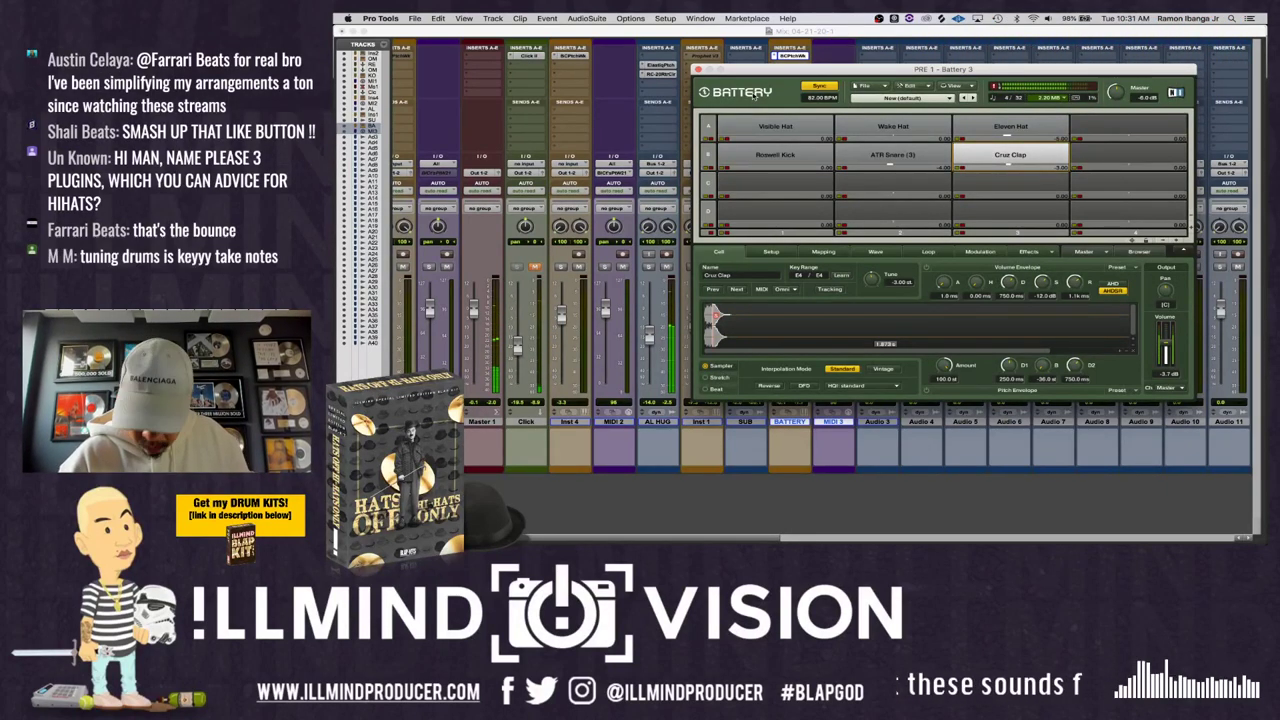
left_click_drag(747, 75, 809, 84)
left_click(760, 80)
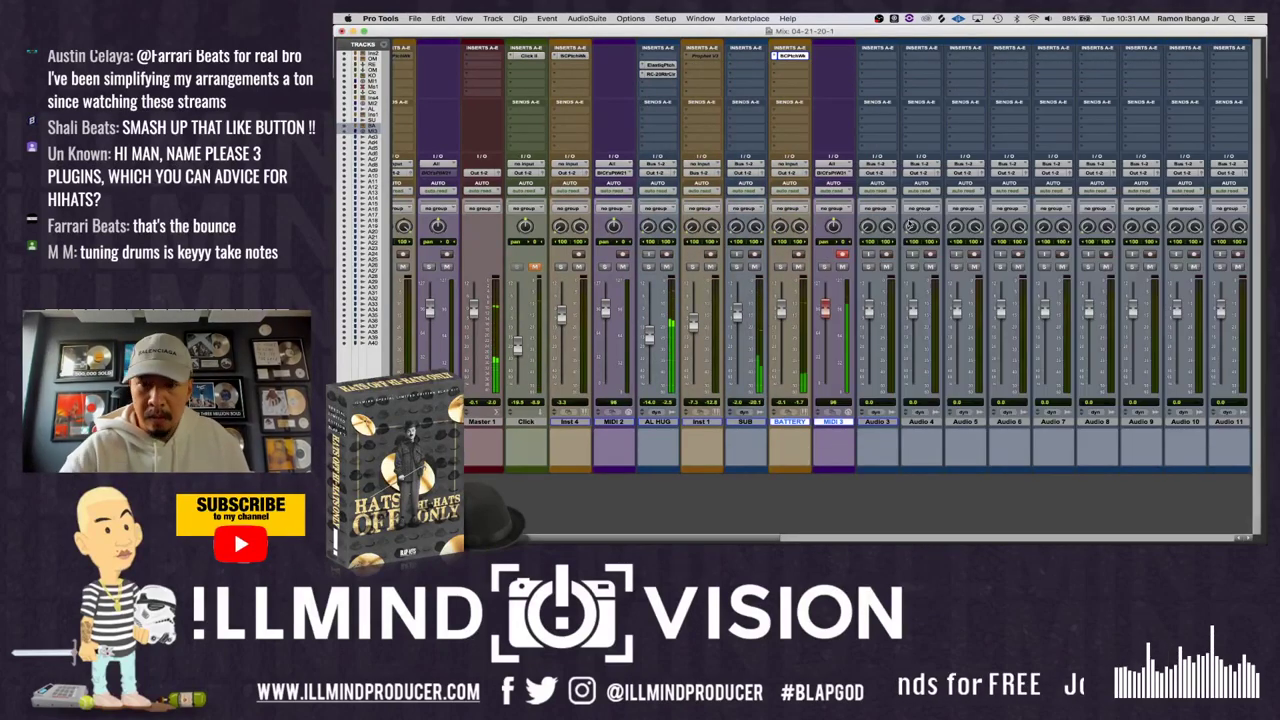
- Switch to the Edit window and discard the drum take being recorded on MIDI 3
key("super+equal")
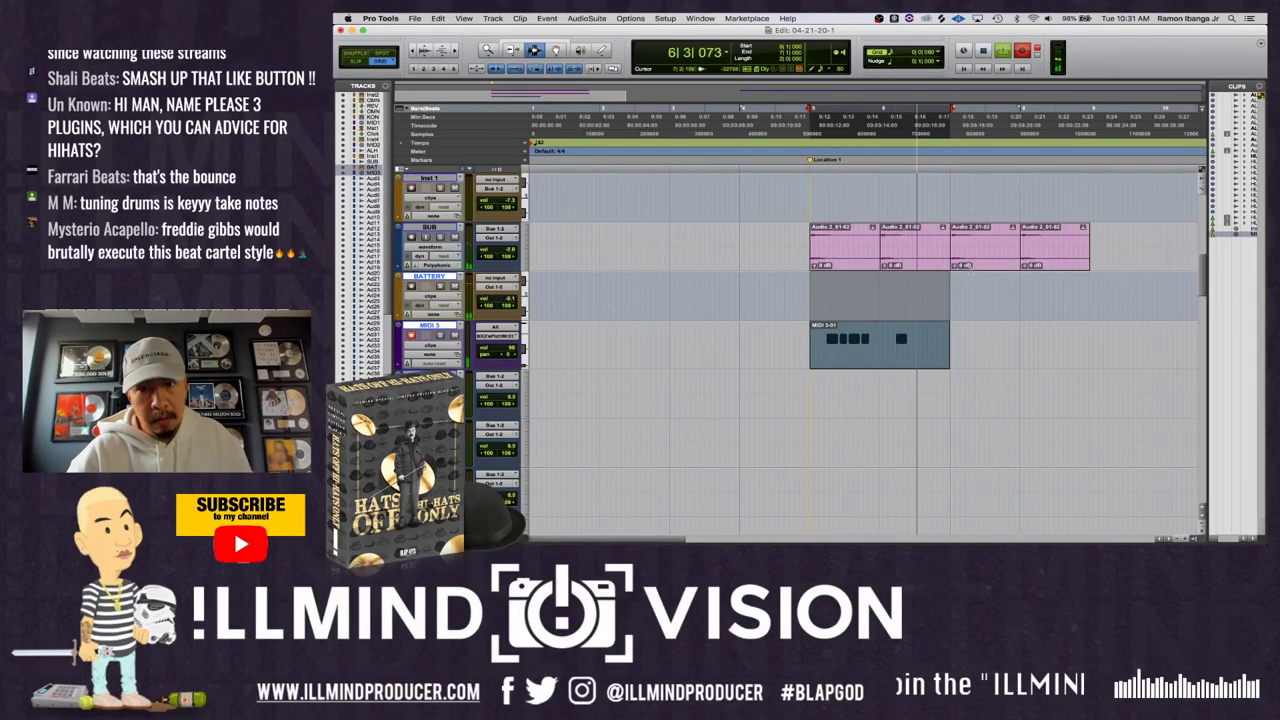
key("super+period")
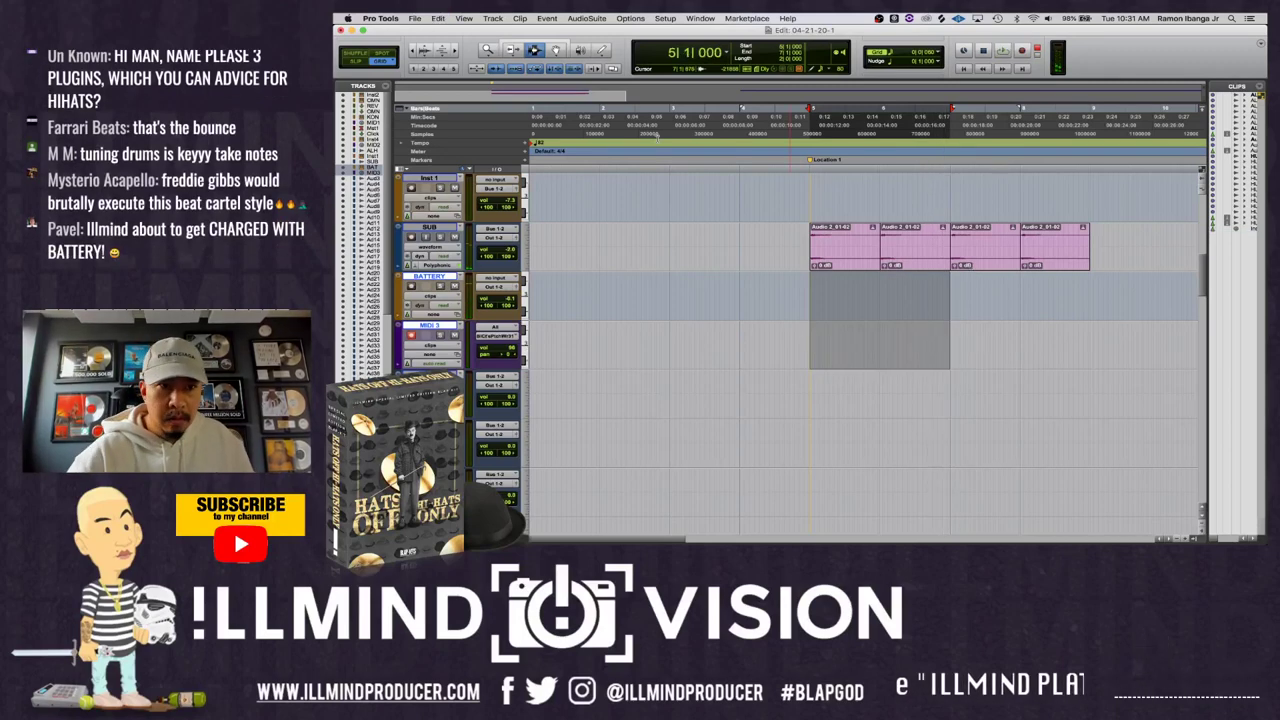
scroll(455, 213, "up", 4)
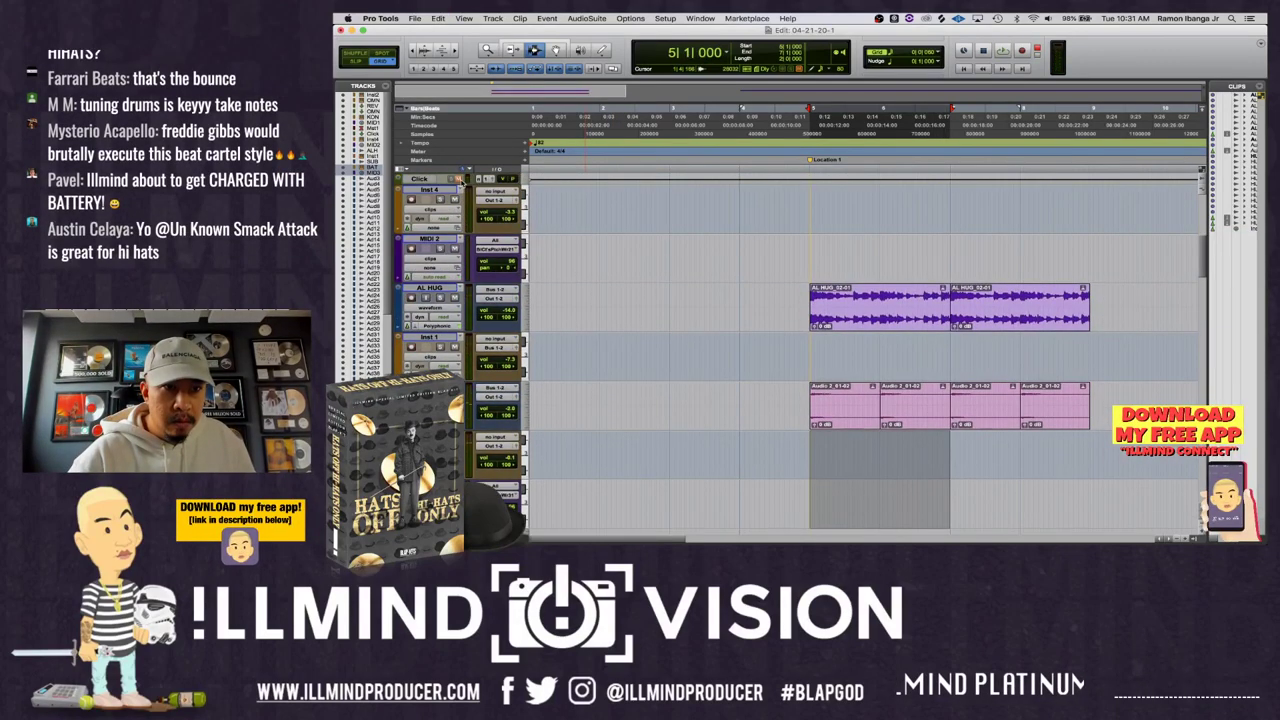
- Set the grid to 1/4 note and record a drum pattern on MIDI 3, starting from 4|3|000
left_click(890, 53)
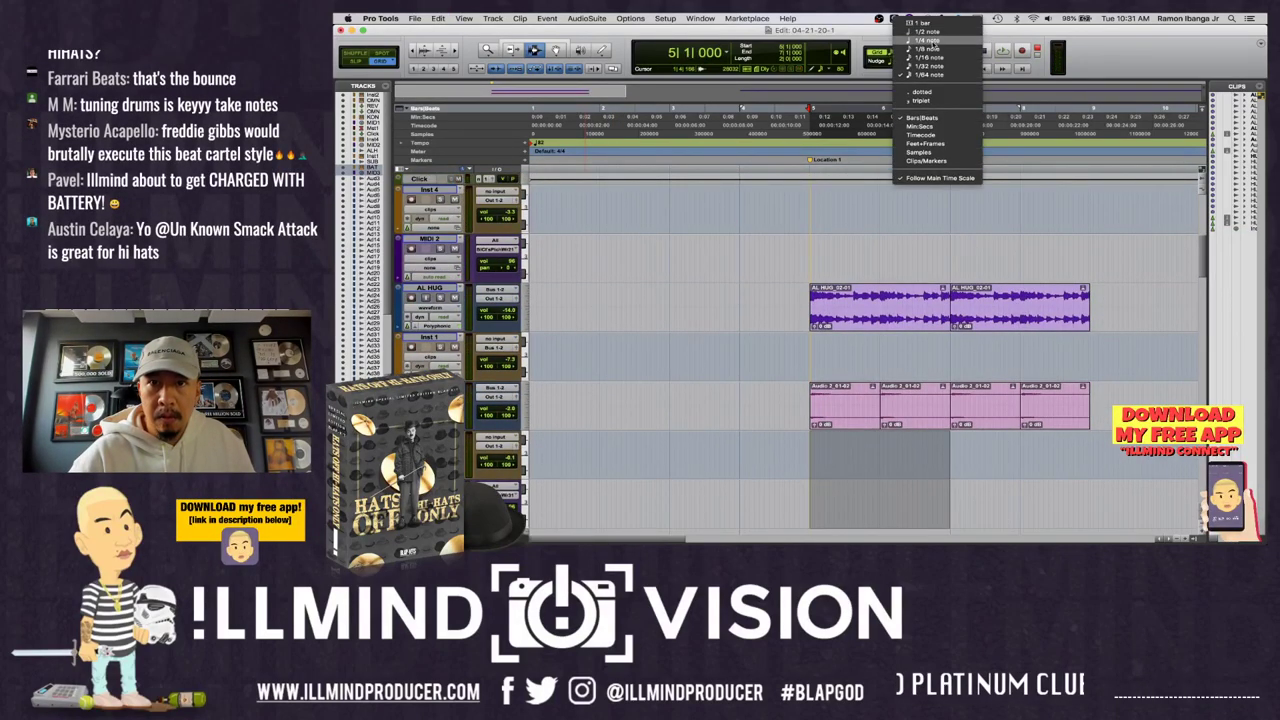
left_click(927, 40)
left_click(770, 501)
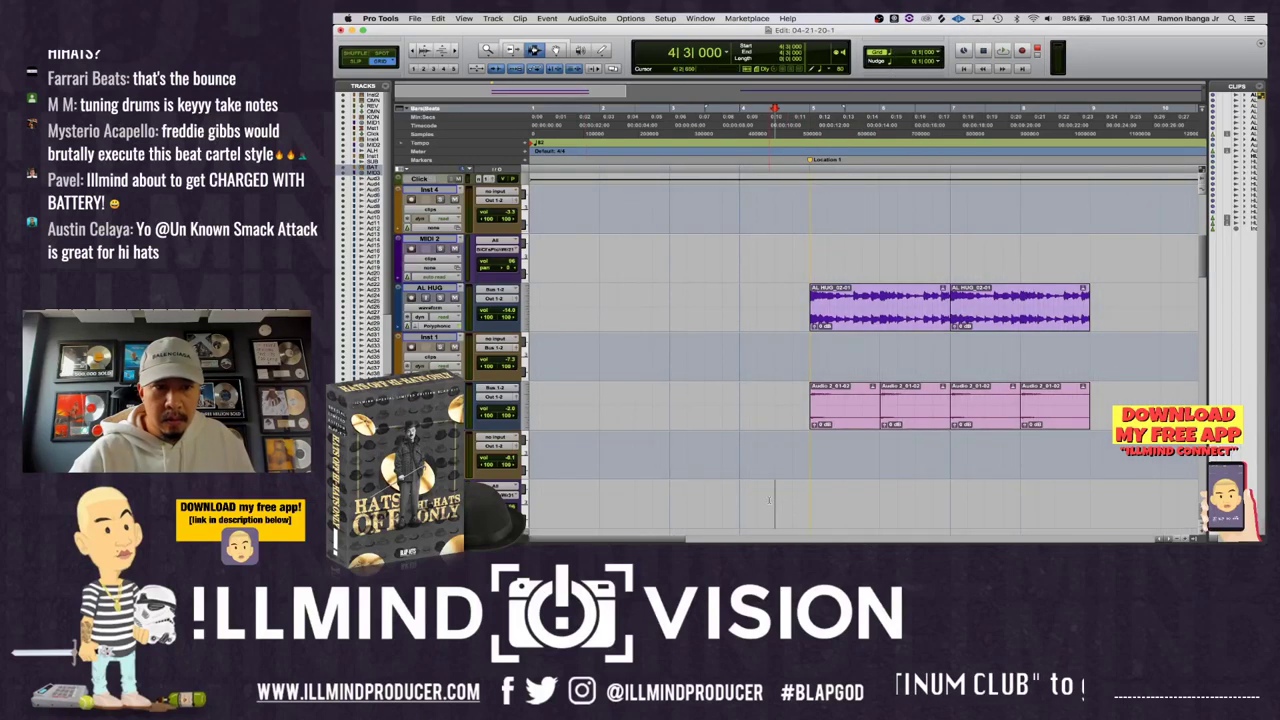
key("space")
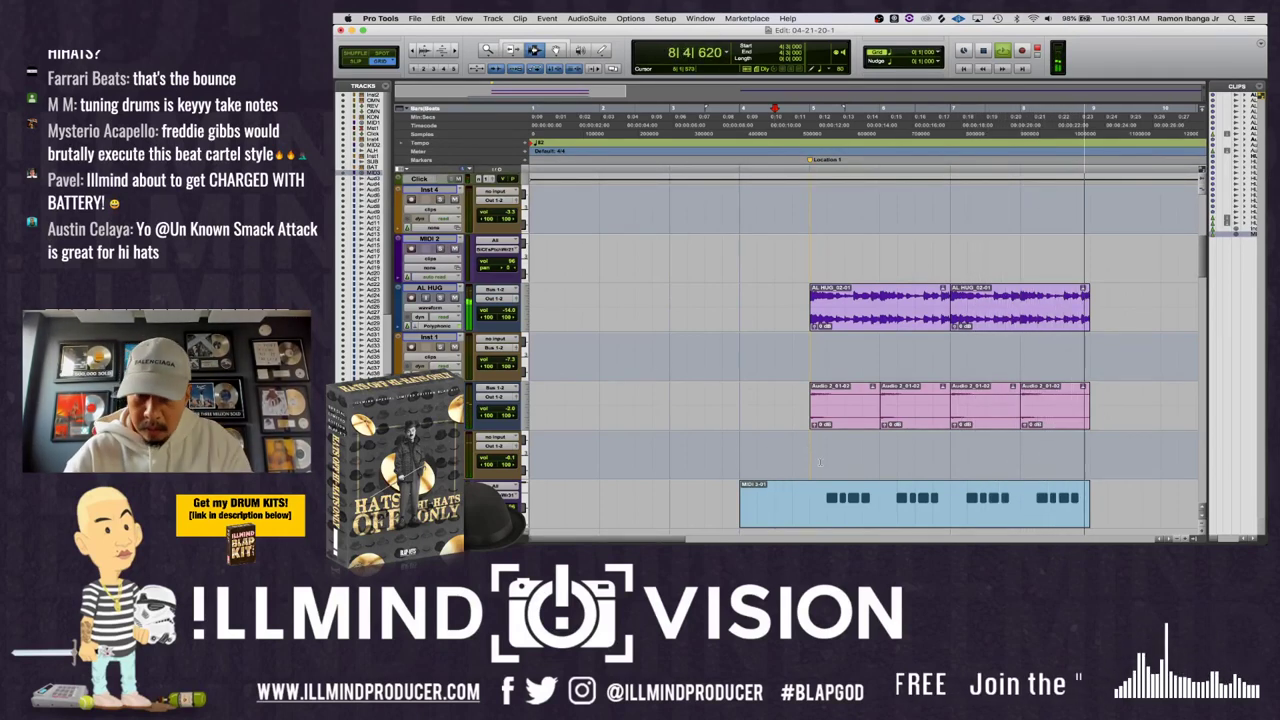
- Finish the drum take on MIDI 3 and select 5|1|000 to 9|1|000 of its clip for playback
key("space")
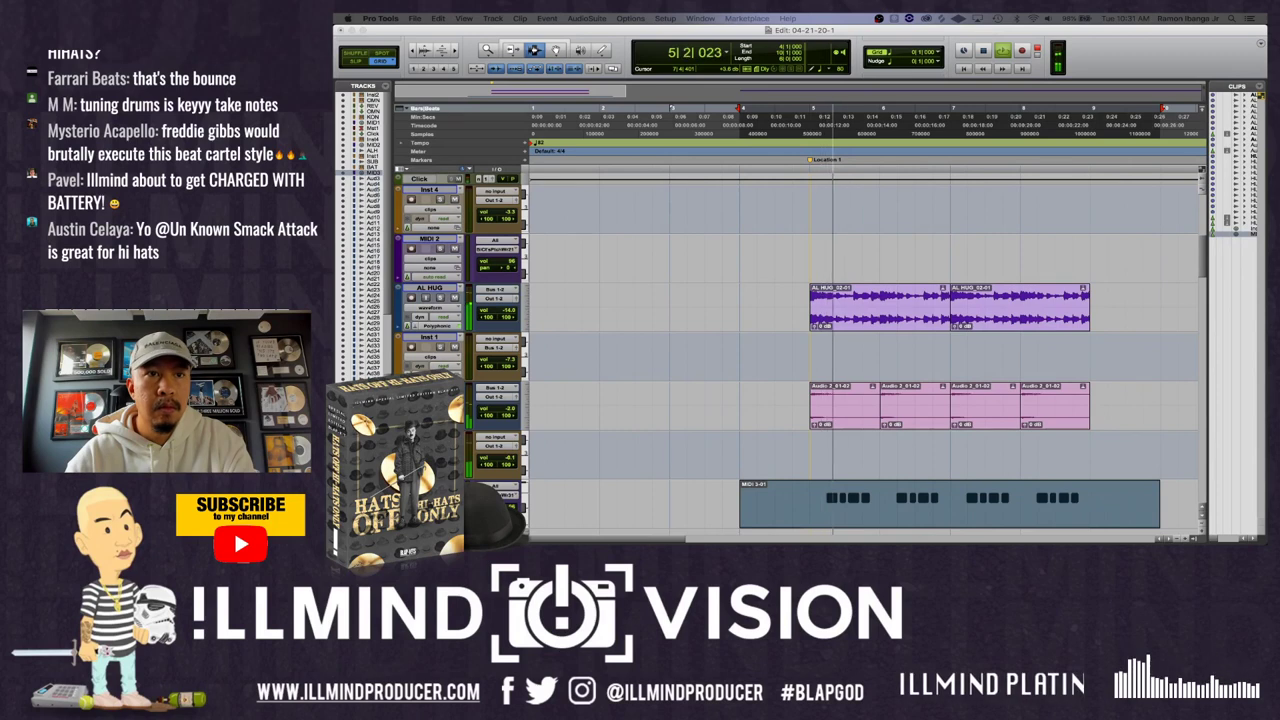
scroll(816, 397, "down", 3)
left_click_drag(816, 397, 1095, 387)
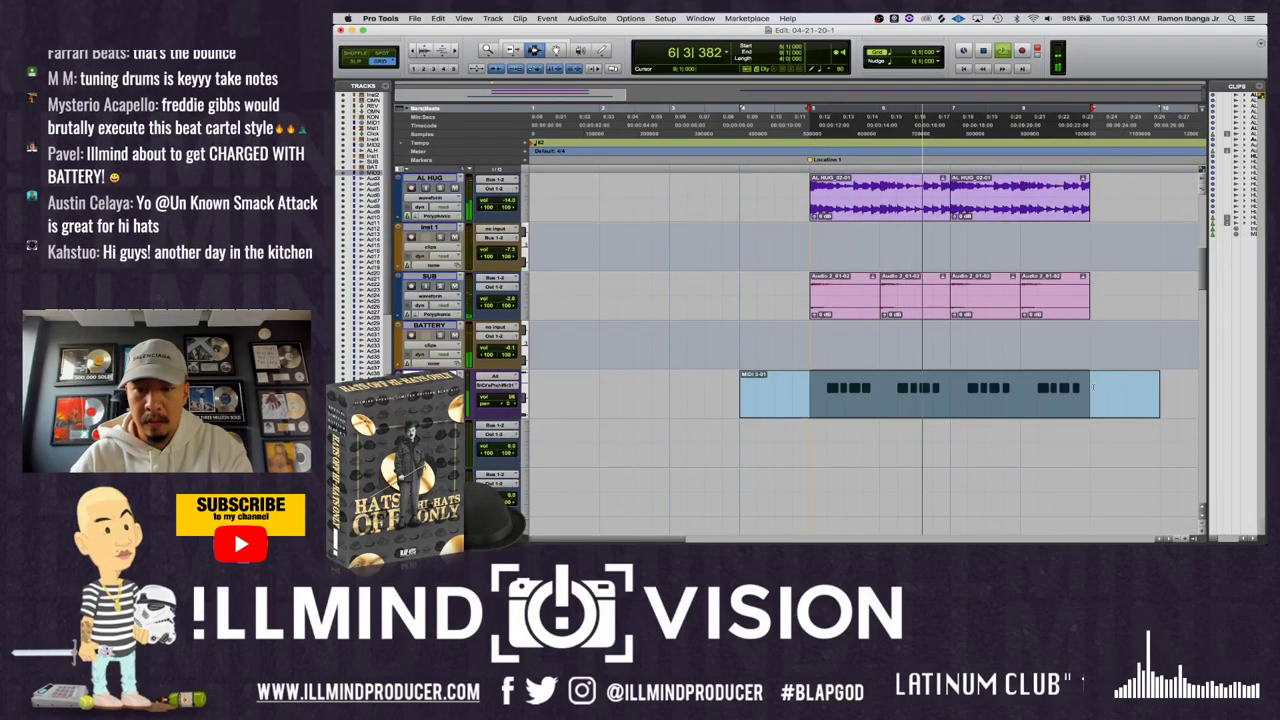
- Open the Battery plug-in from the Mix window to check the loaded drum cells, and close it over the Edit window
key("super+equal")
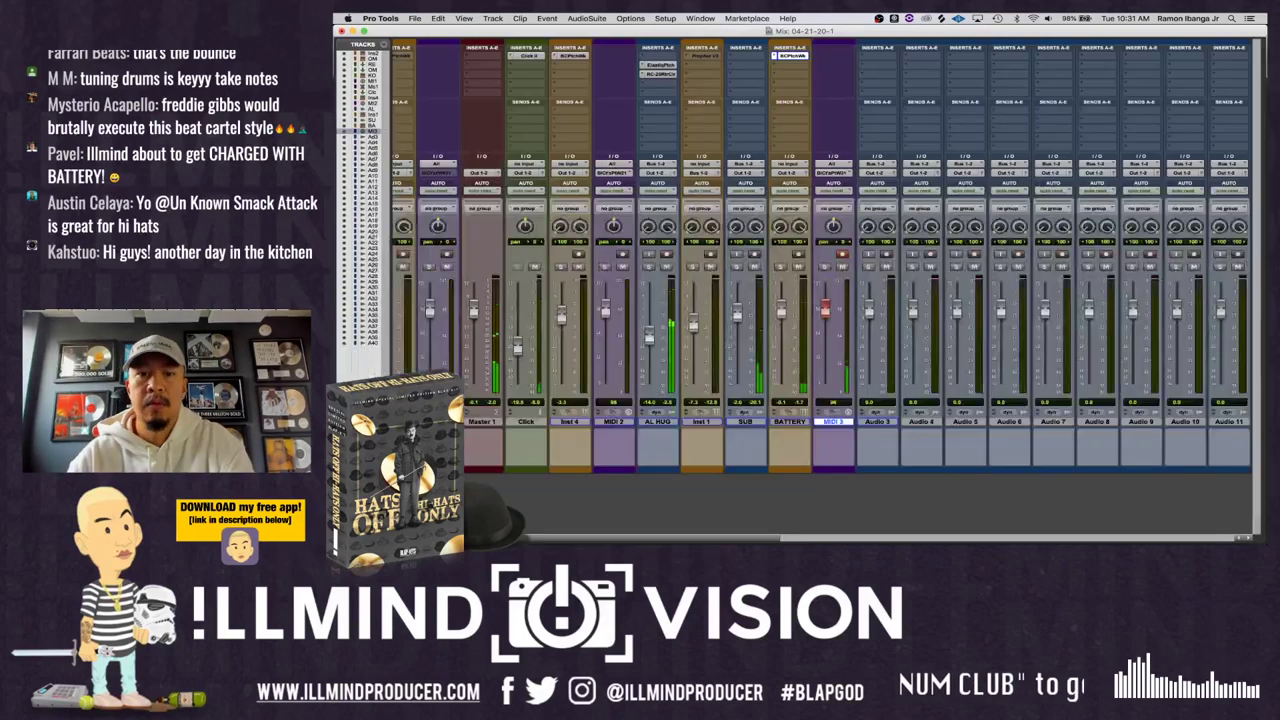
left_click(791, 56)
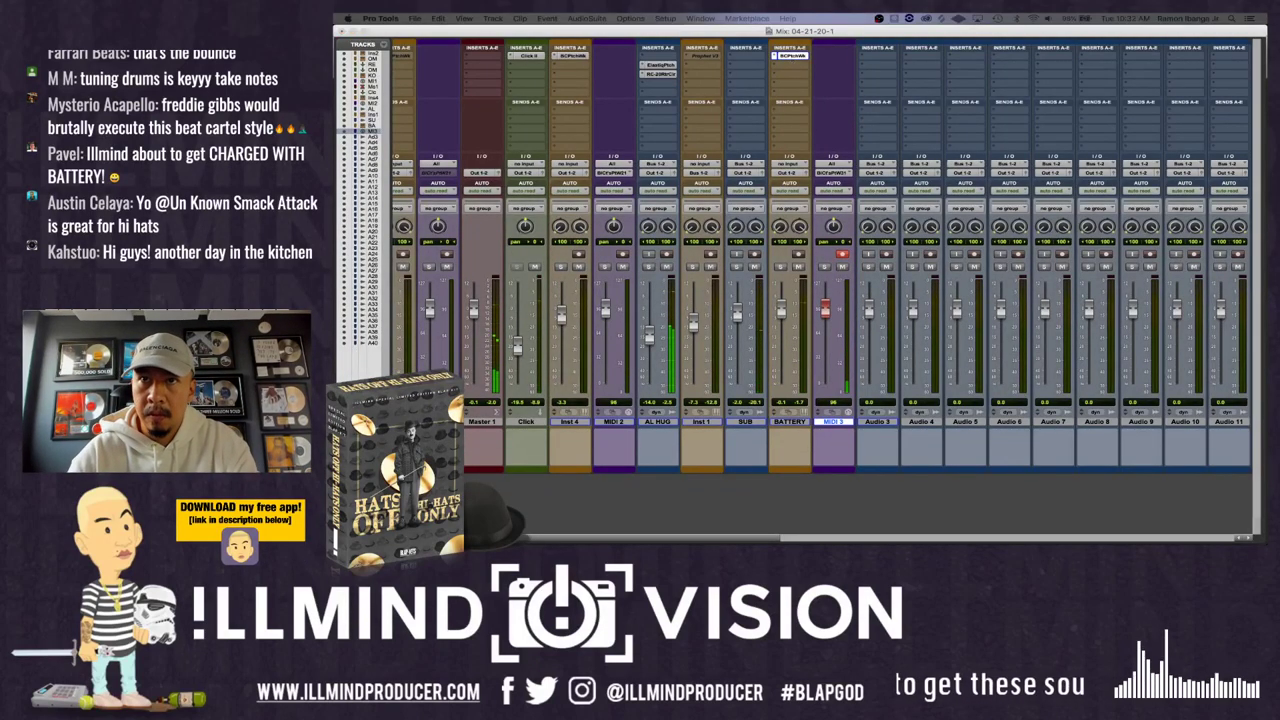
key("super+equal")
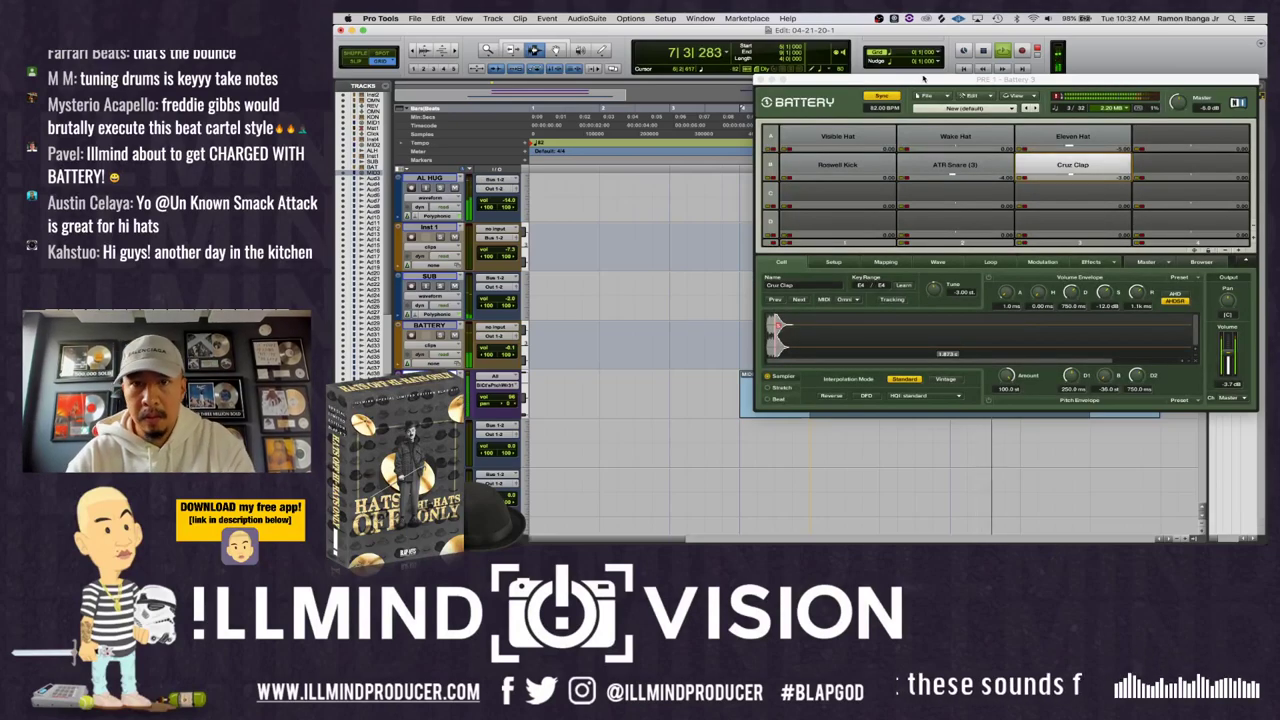
key("super+w")
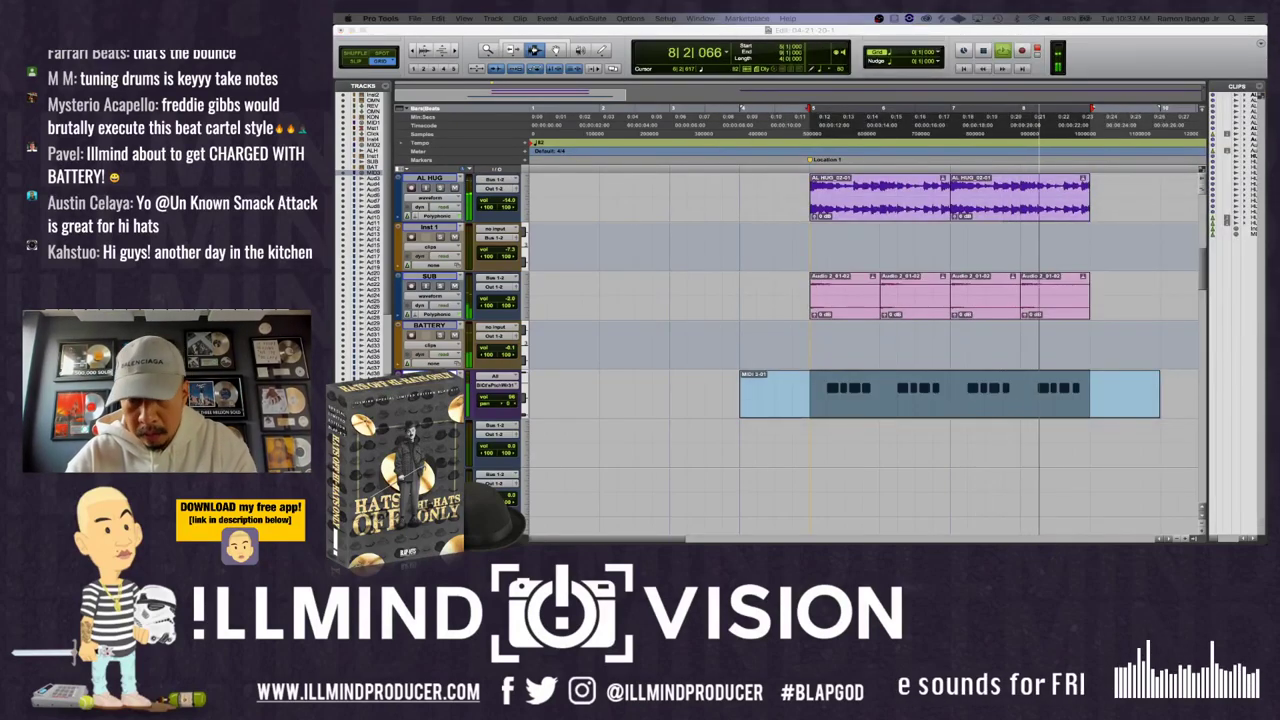
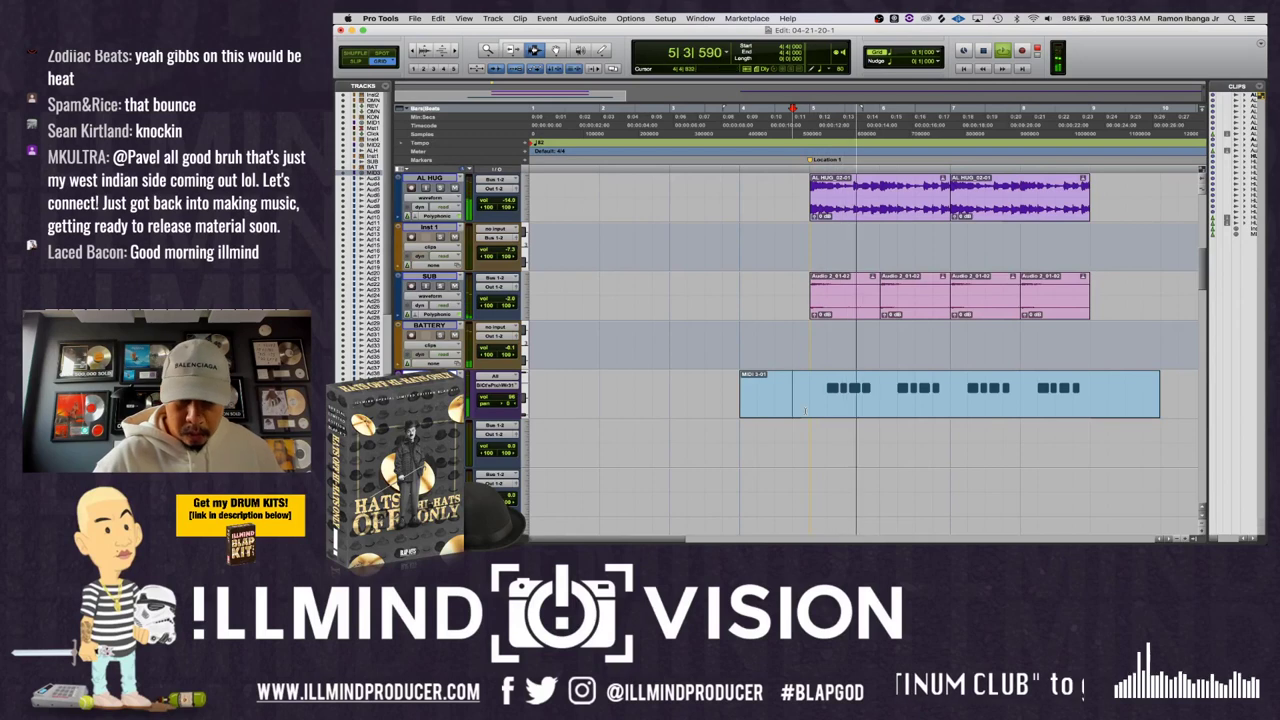
- Overdub a steady eighth-note hi-hat pattern onto the MIDI 3 clip, starting from 4|3|000
key("space")
left_click(778, 390)
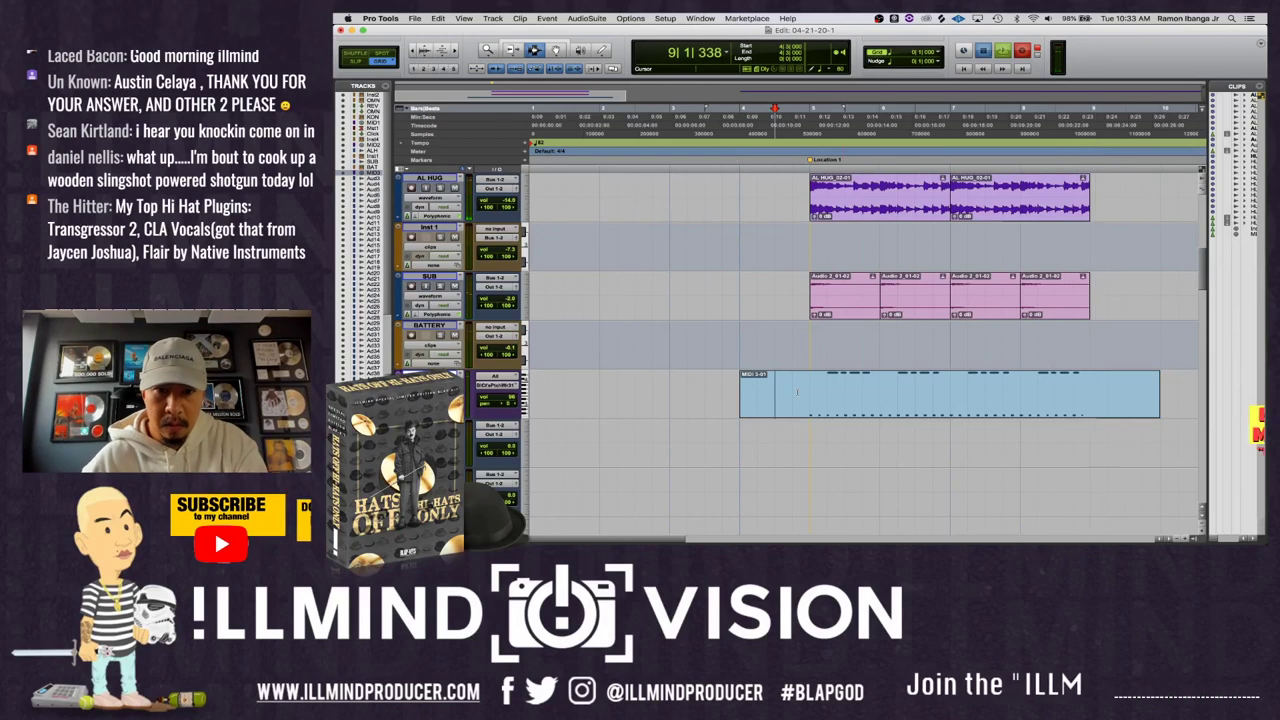
key("space")
- Separate the MIDI 3 clip at 5|1|000 and 9|1|000 to isolate the four-bar drum pattern
left_click(810, 400)
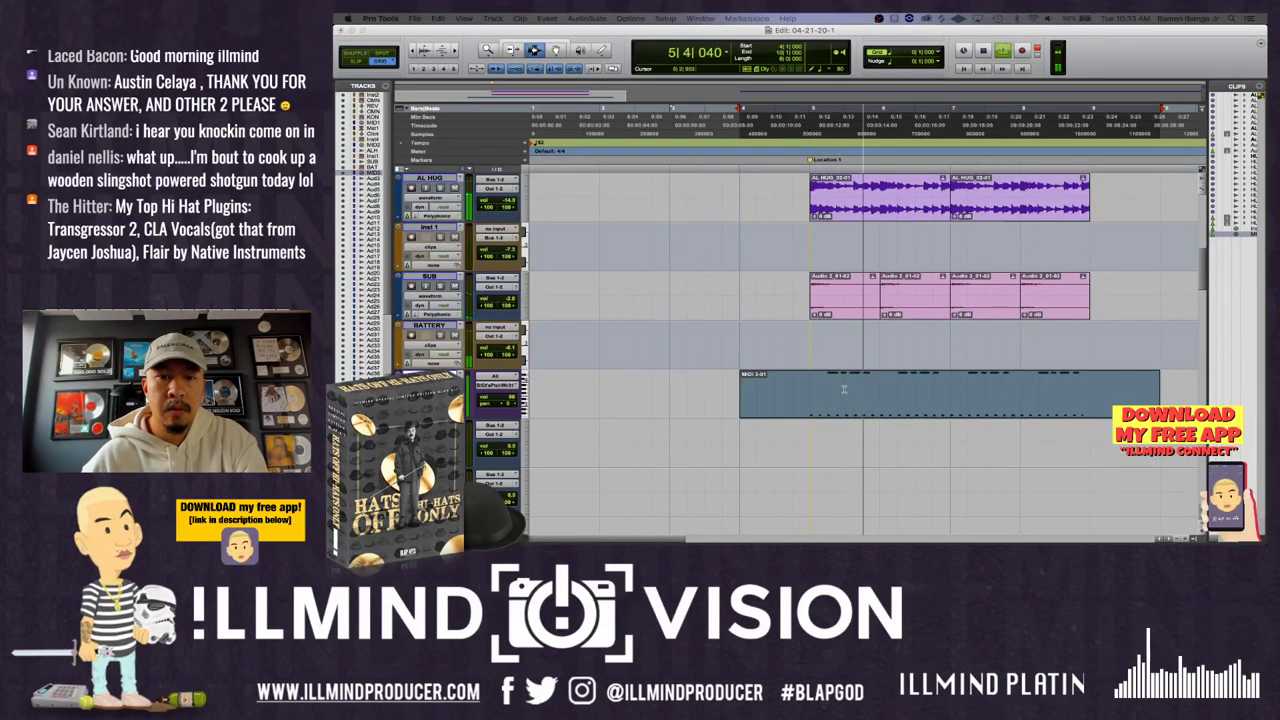
left_click_drag(811, 395, 1090, 405)
key("super+e")
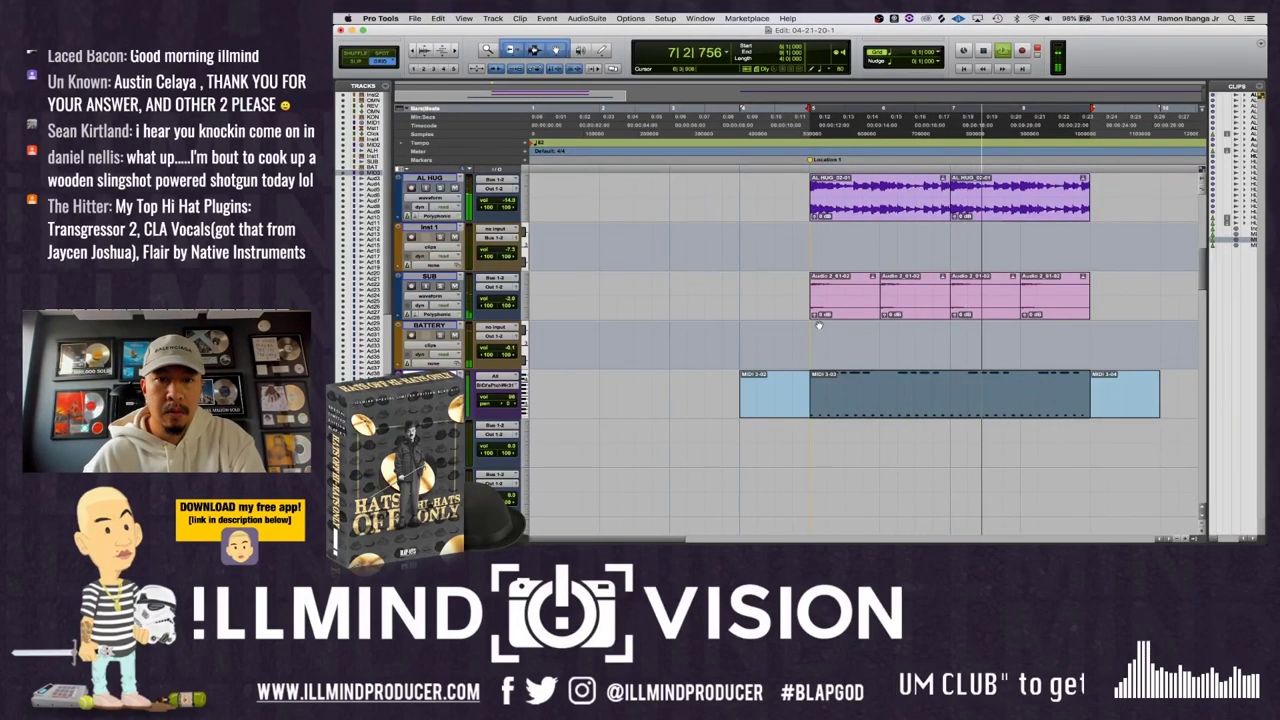
- Open the isolated MIDI 3 clip in the MIDI Editor and reposition the editor window to show more of the notes
key("ctrl+equal")
left_click_drag(488, 93, 780, 100)
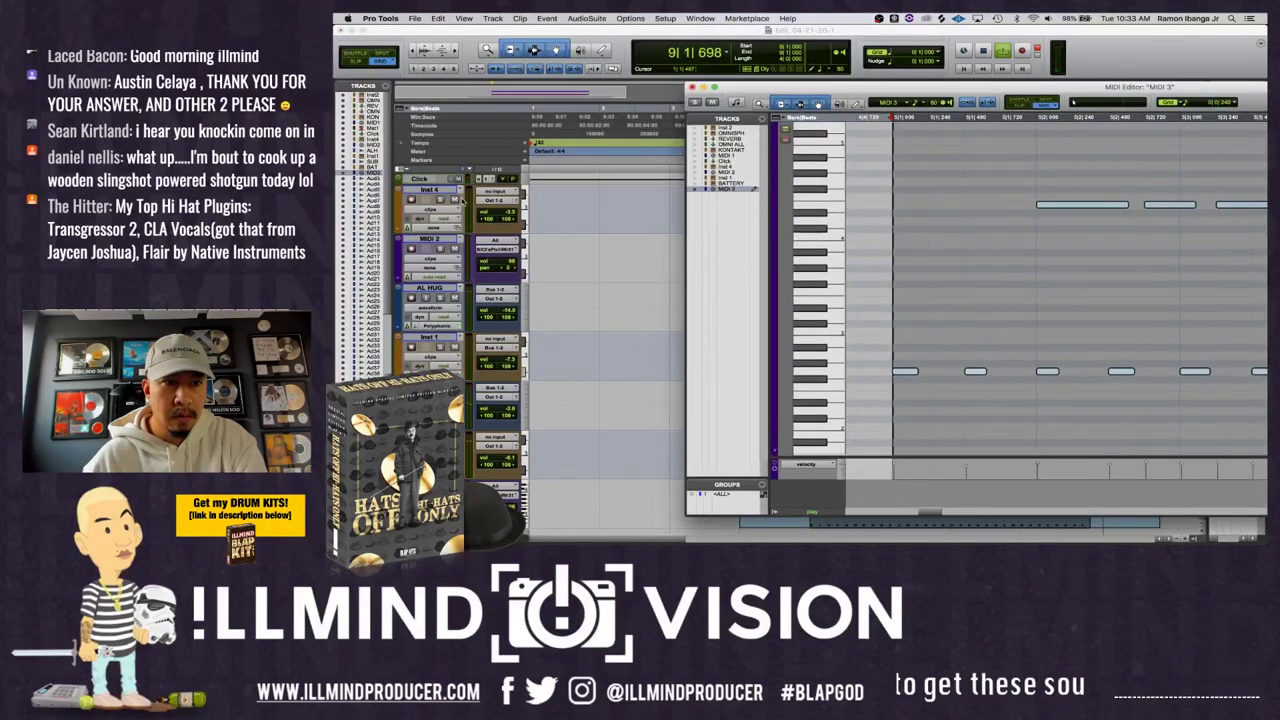
left_click(458, 181)
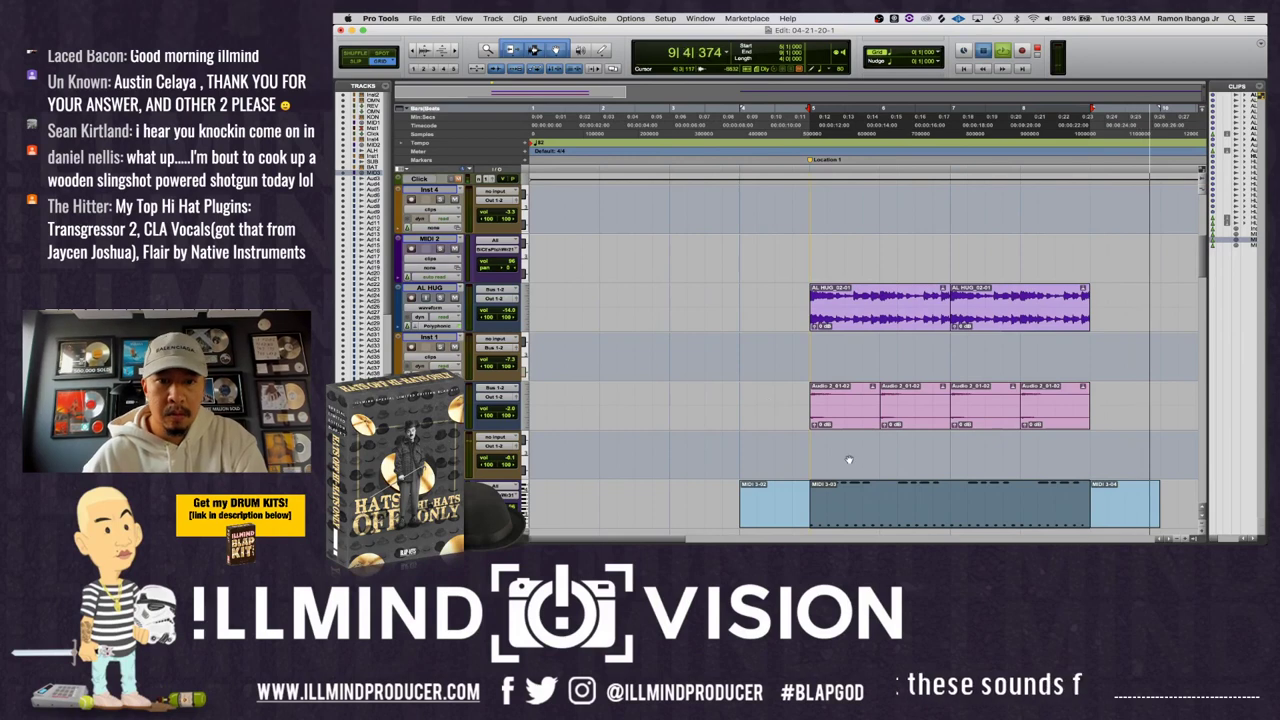
key("ctrl+equal")
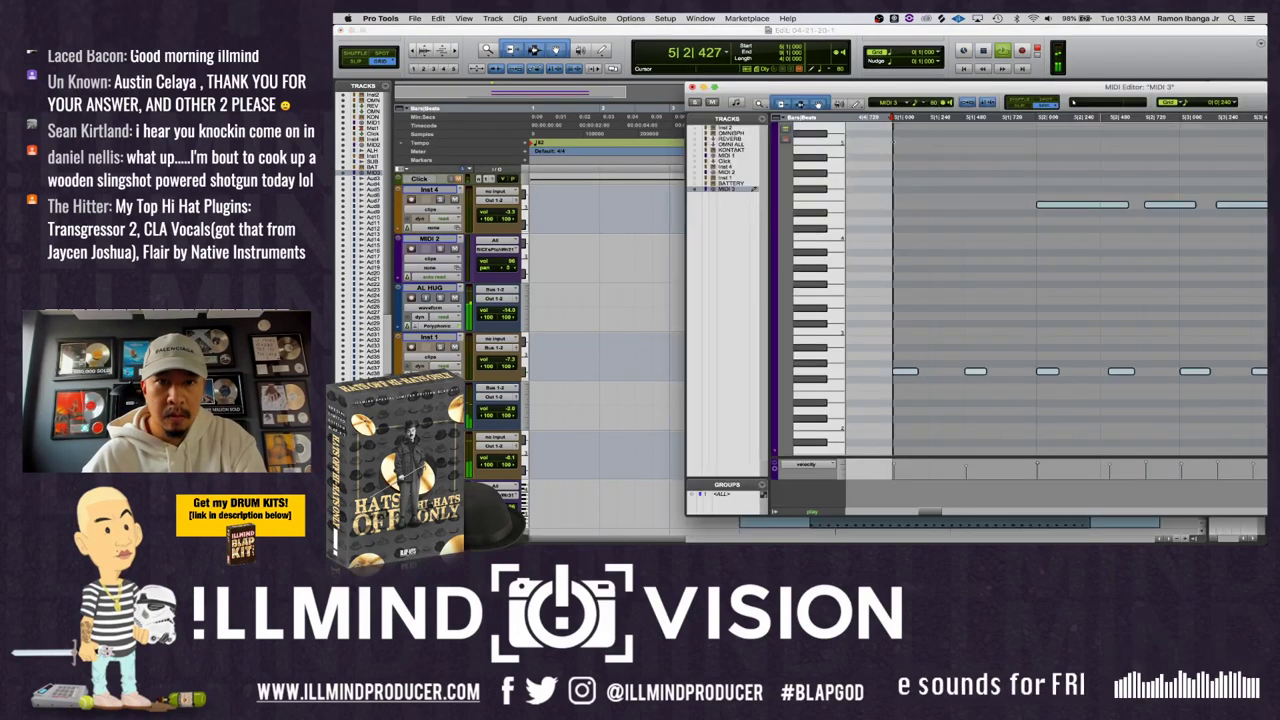
left_click_drag(873, 92, 582, 79)
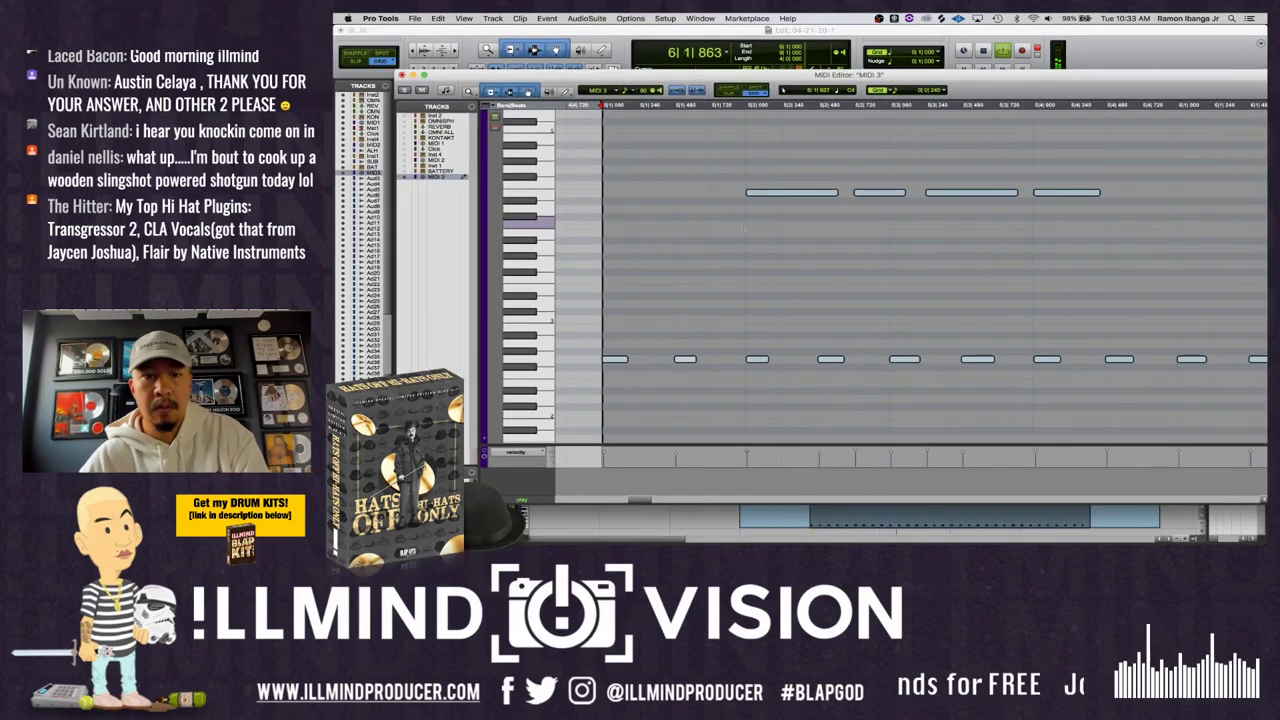
- Set the MIDI Editor grid to 1/32 note (0|0|120) and reposition its window for note editing
scroll(744, 227, "down", 1)
key("space")
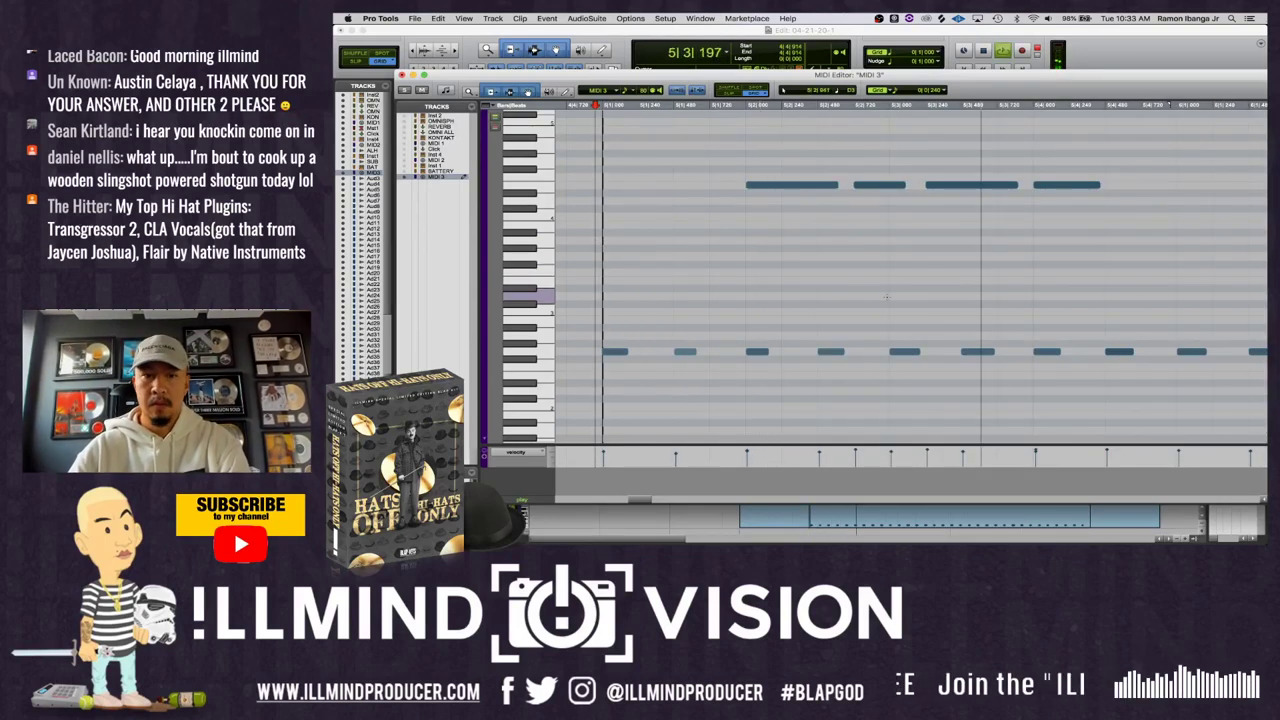
left_click(896, 91)
left_click(910, 106)
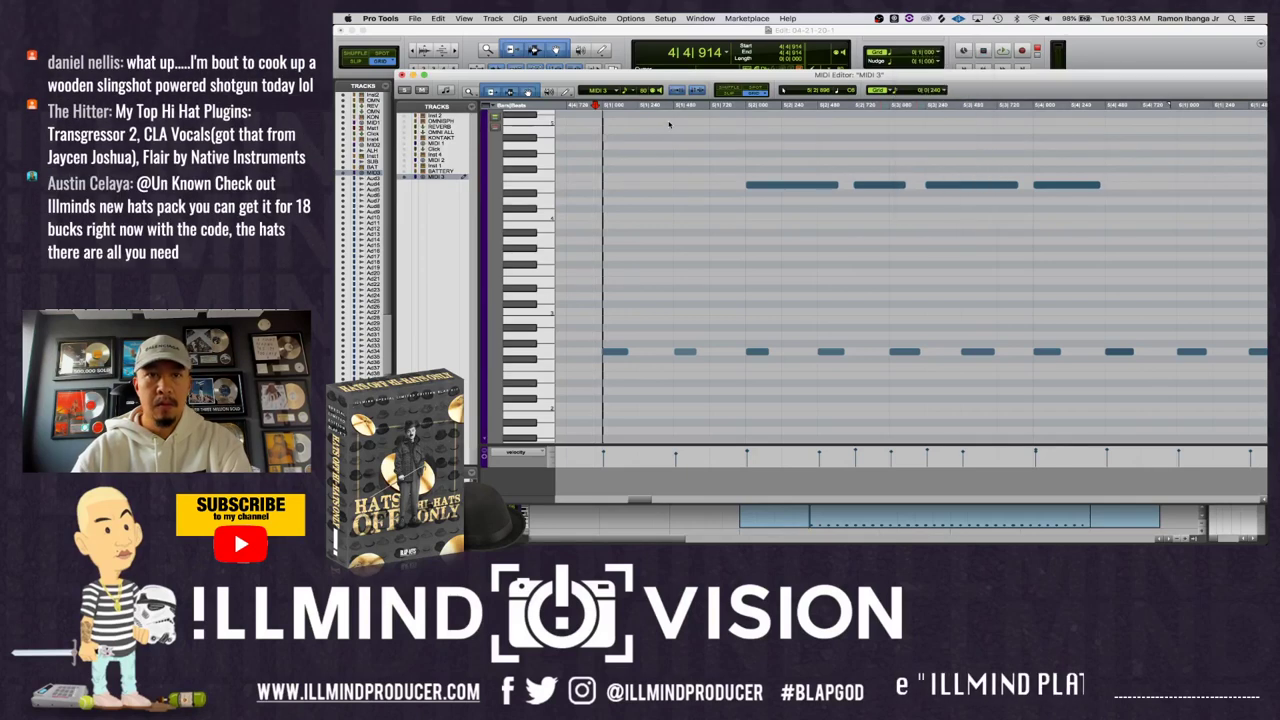
double_click(716, 76)
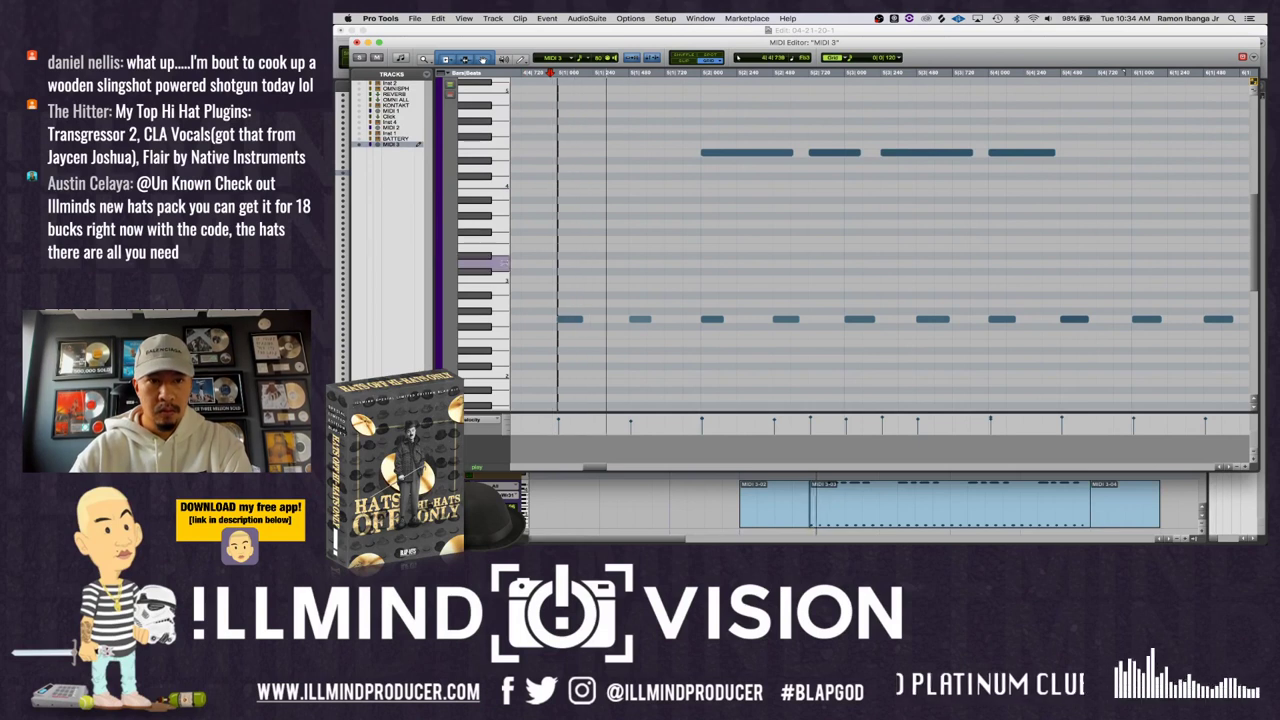
- Turn the first hi-hat hit of bar 5 into a three-note 1/32 roll and delete the hit at 5|1|480
left_click(596, 319)
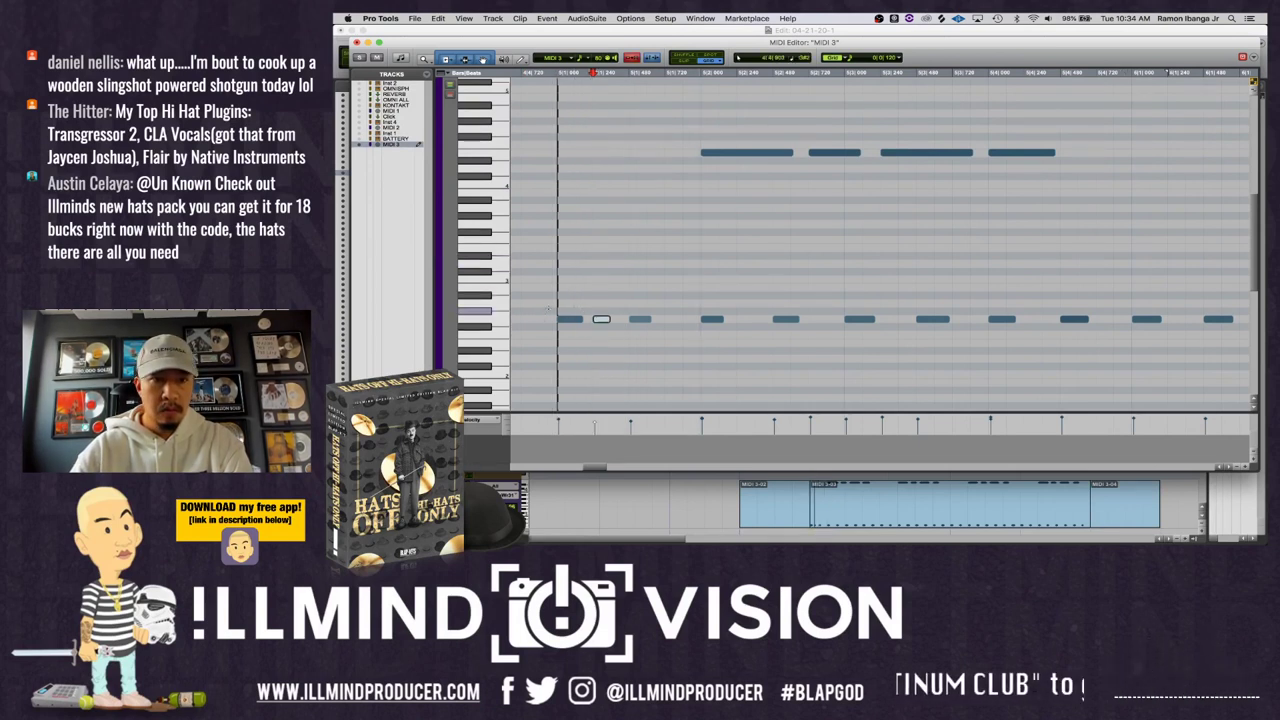
left_click(596, 319, "alt")
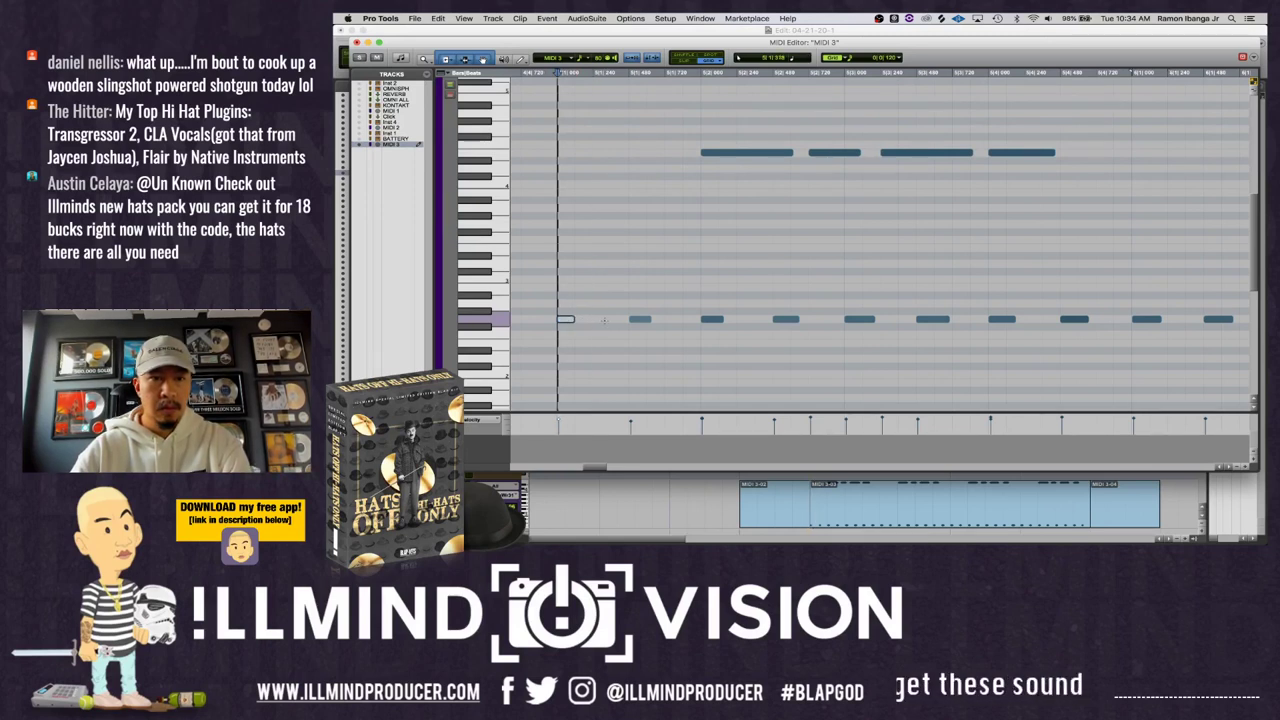
left_click(583, 319)
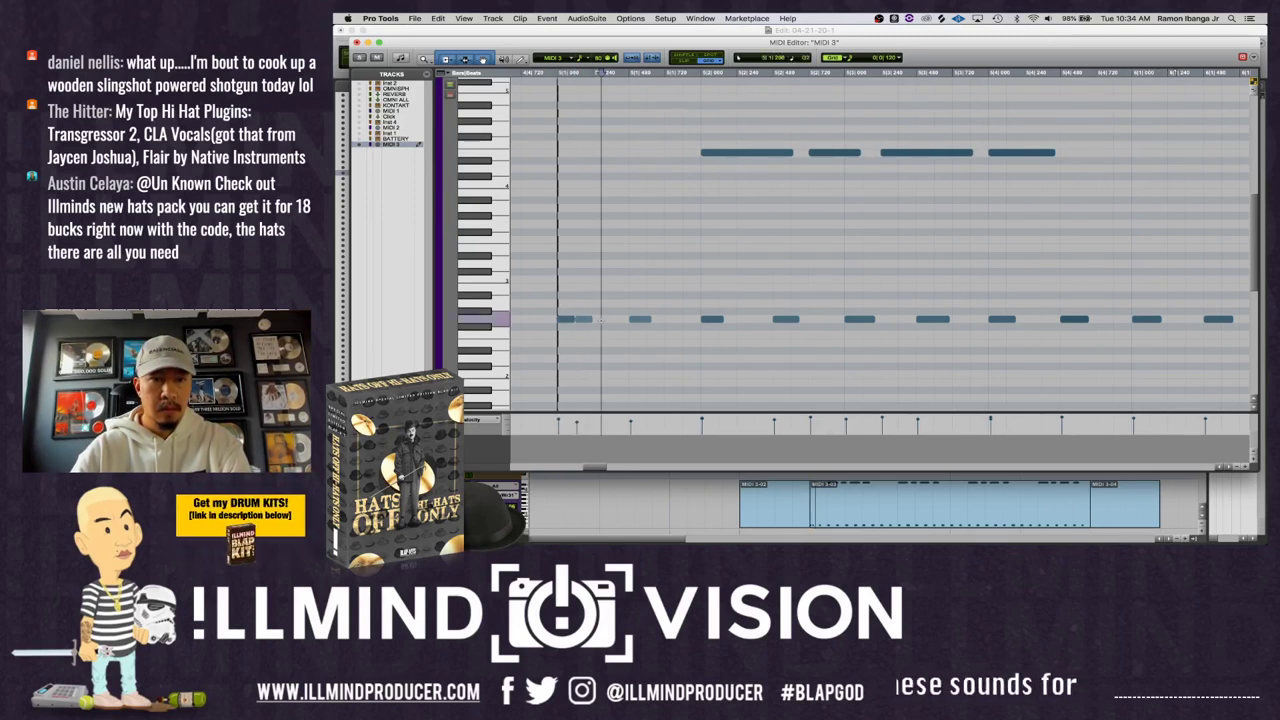
key("space")
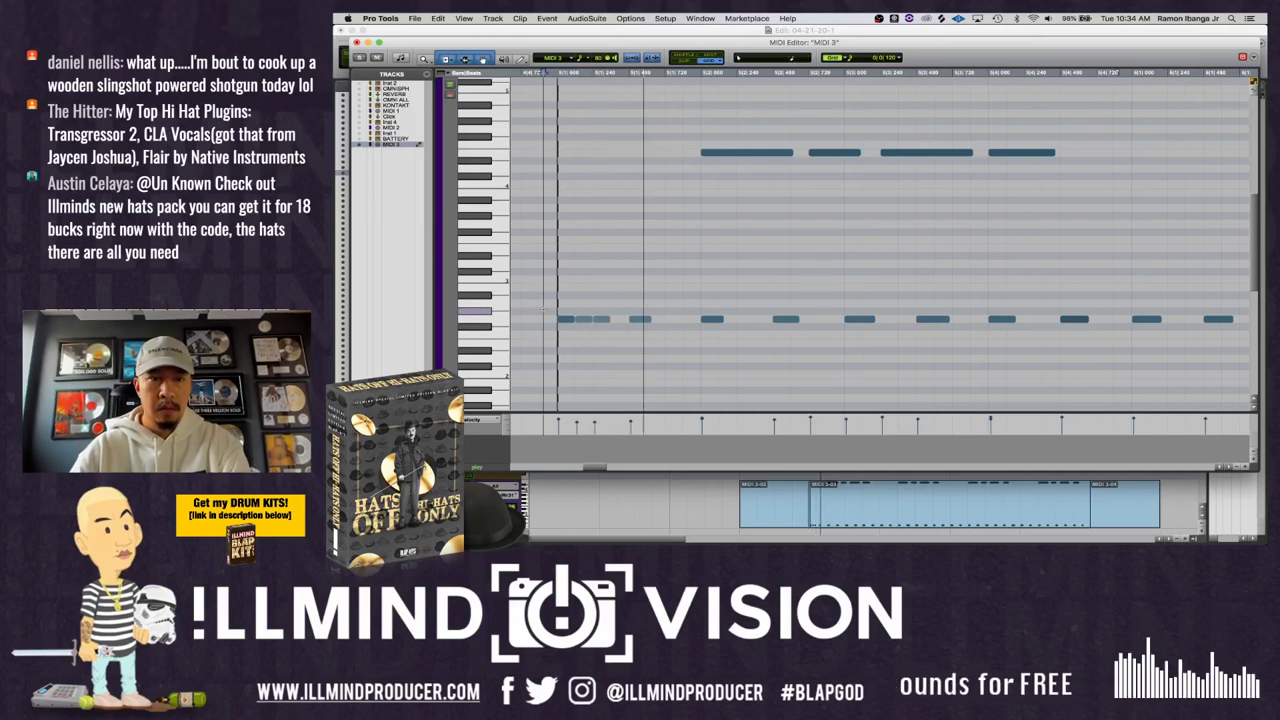
left_click(640, 319, "alt")
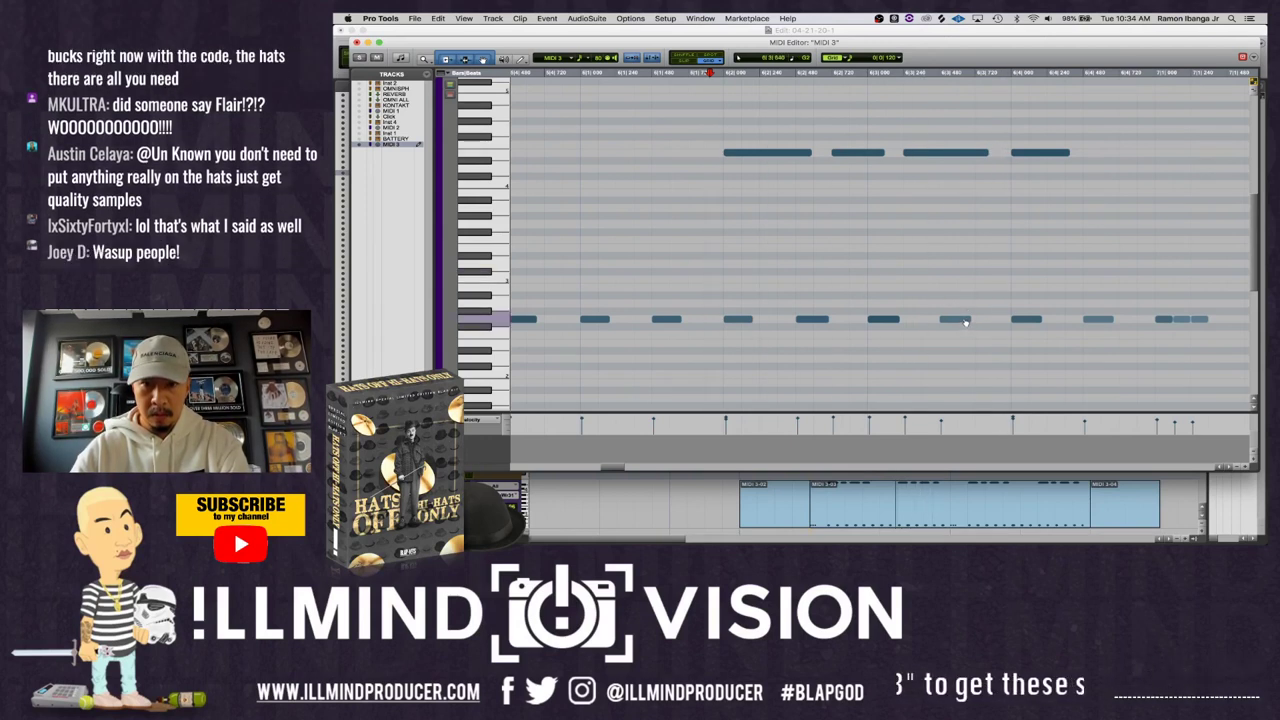
- Build a three-note 1/32 hi-hat roll at 6|3|480 with a hit at 6|4|240, clearing the hits at 6|4|000 and 6|4|480
left_click_drag(948, 322, 956, 319)
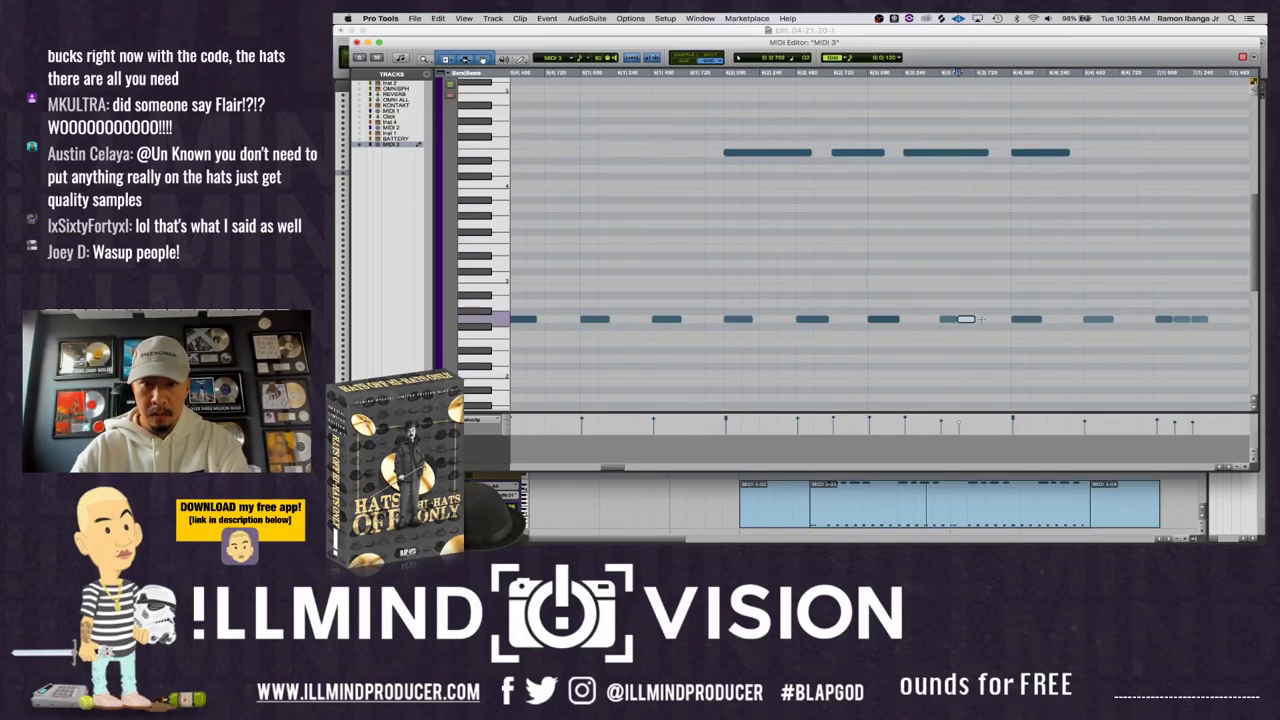
left_click_drag(978, 319, 1021, 322)
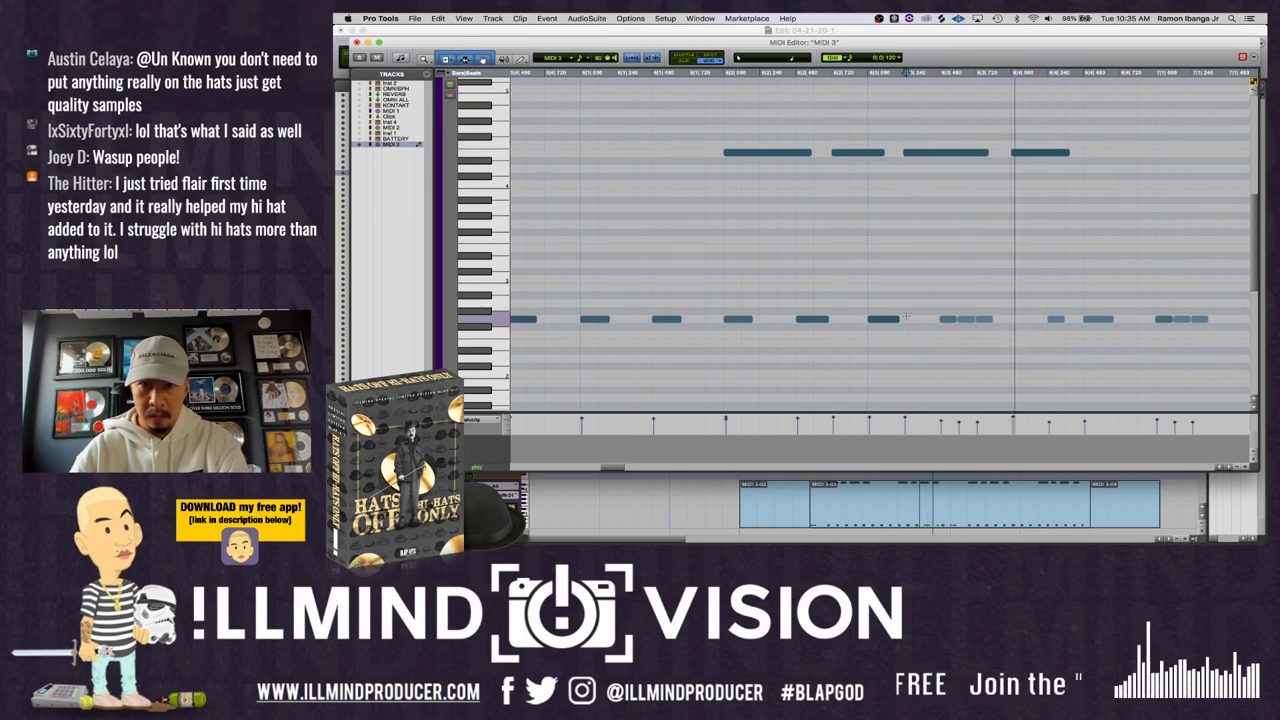
scroll(905, 317, "right", 3)
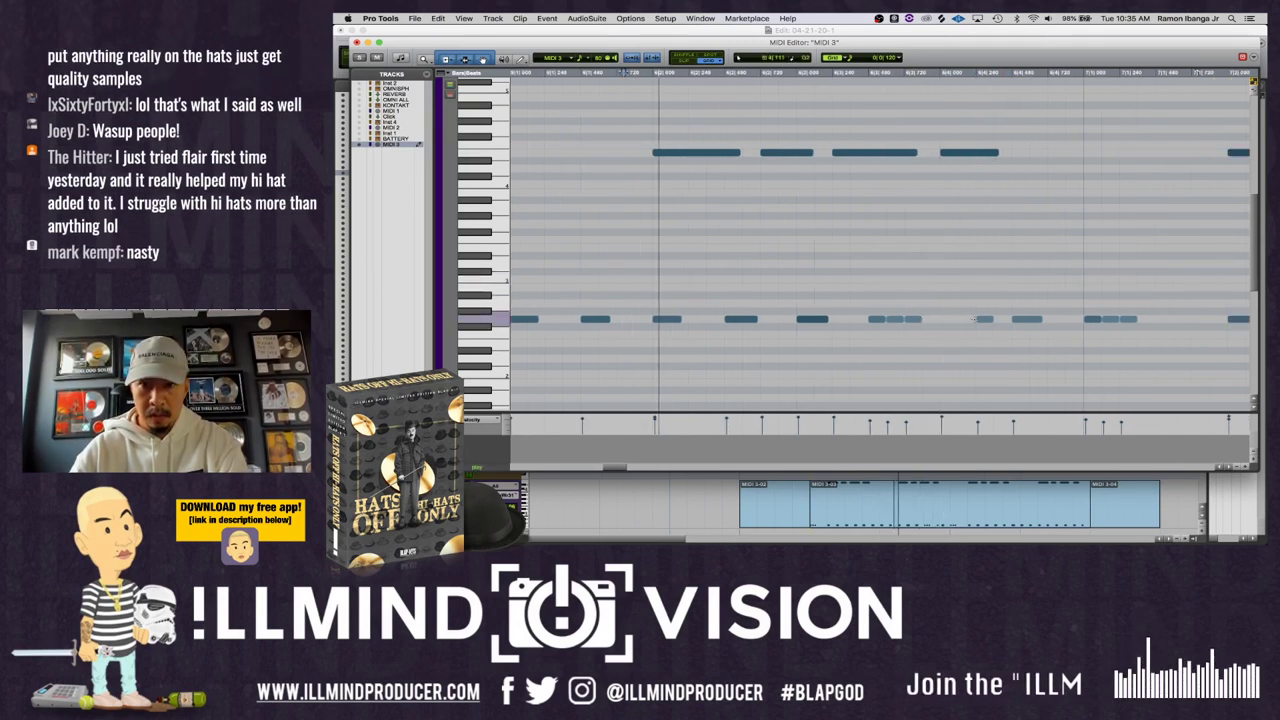
scroll(940, 323, "right", 1)
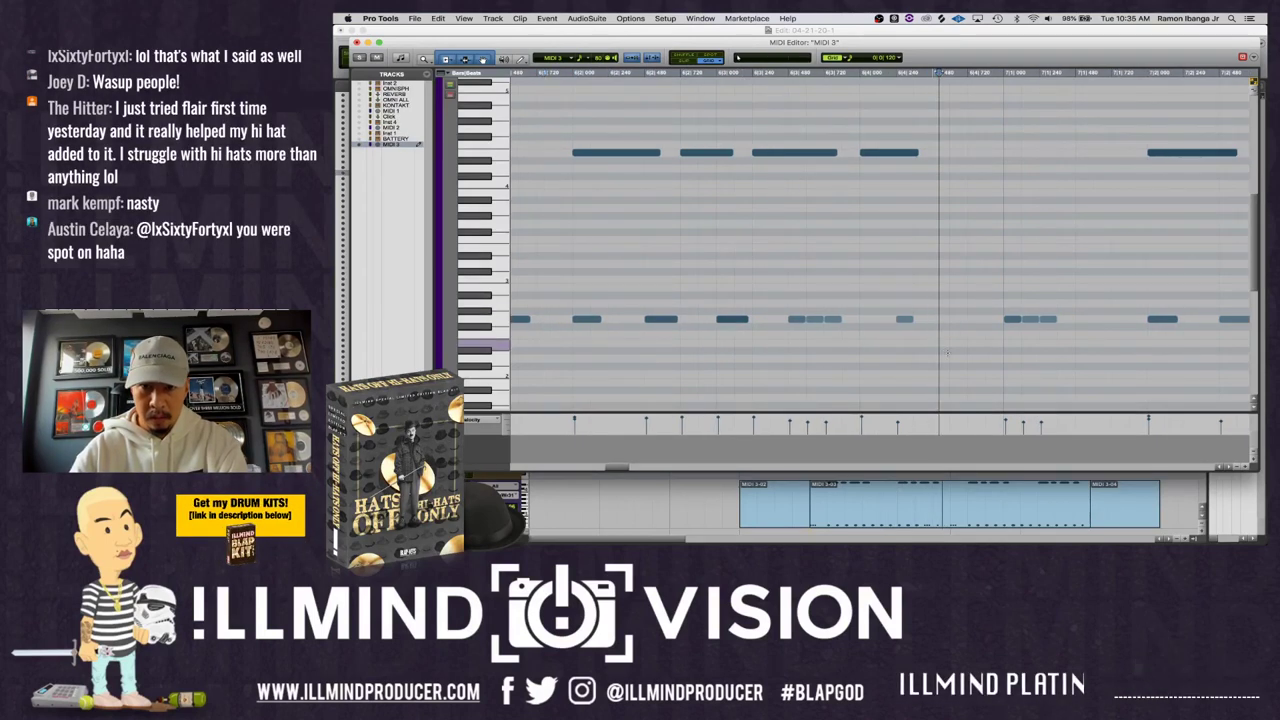
- Try two extra notes on lower pitches at 6|4|480 and 6|4|720 and audition them from bar 6
left_click(941, 343)
left_click(976, 382)
left_click(736, 332)
key("space")
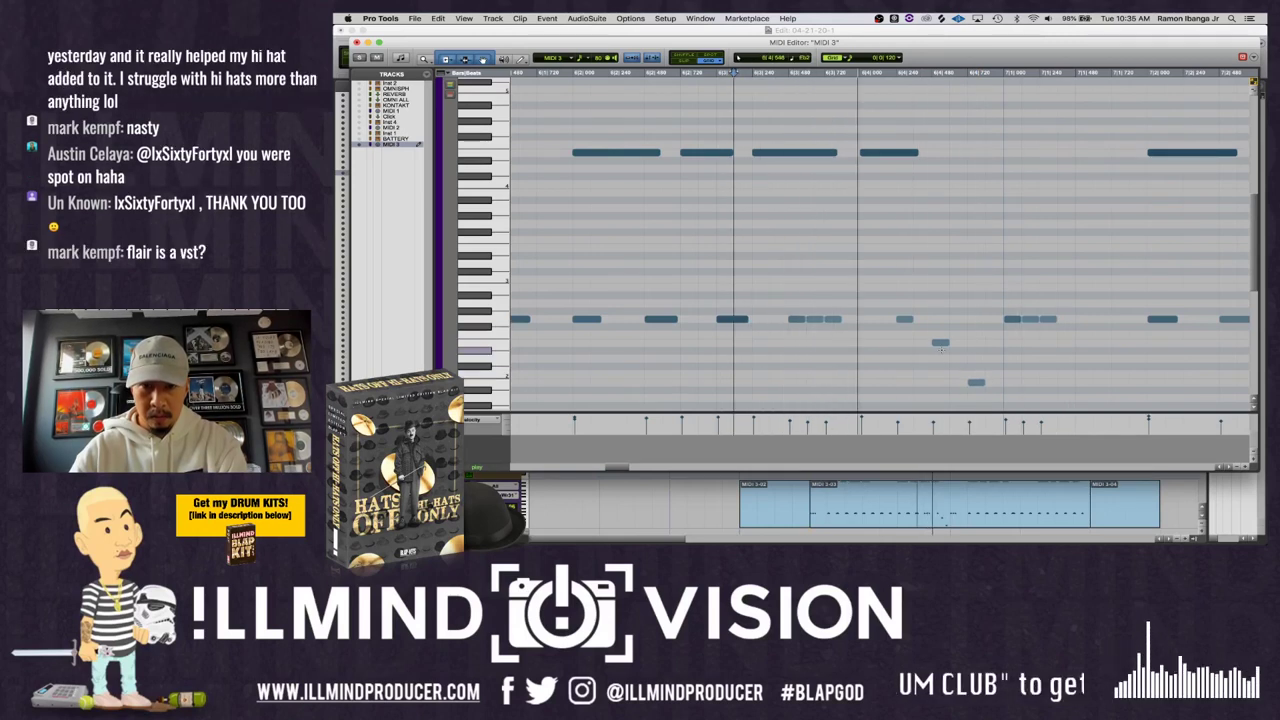
- Delete the hi-hat hit at 6|4|240 and the two lower-pitched trial notes at the end of bar 6
key("space")
key("Delete")
key("space")
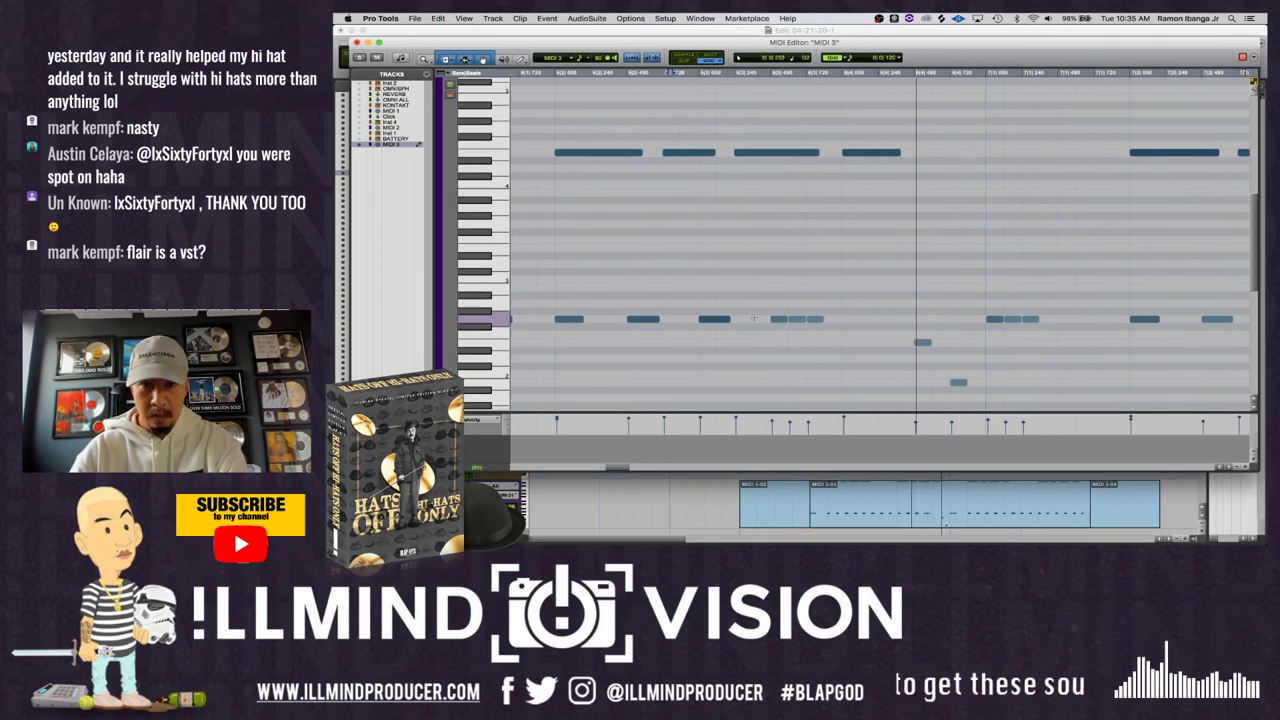
left_click(922, 342)
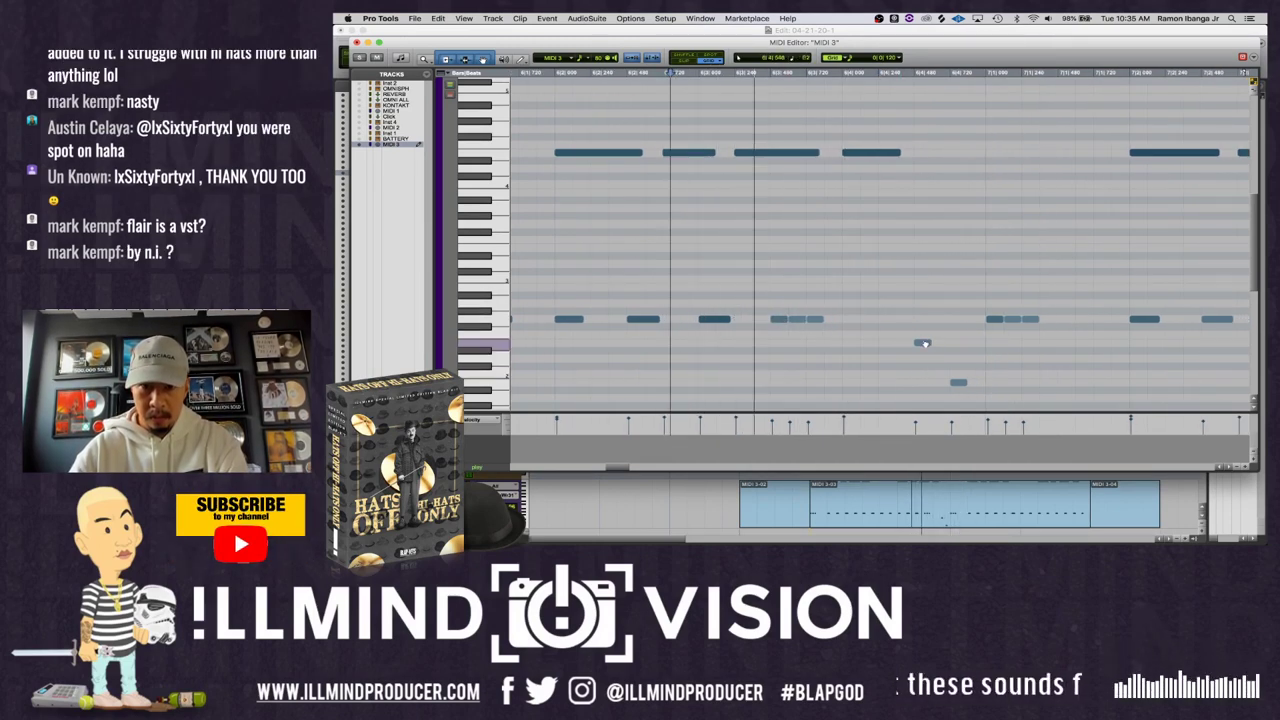
key("Delete")
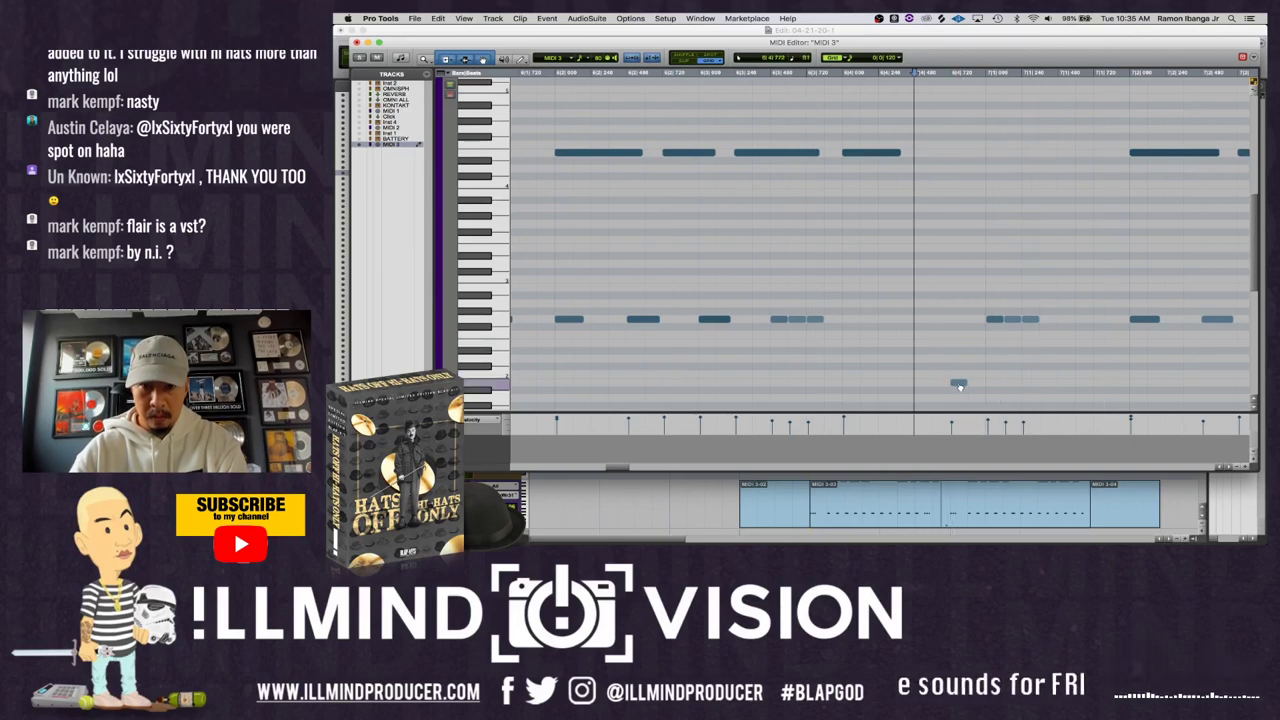
left_click(958, 384)
- Fill the gap after bar 6's hi-hat roll with a short hit at 6|4|480 and audition the pattern through bar 8
left_click(601, 299)
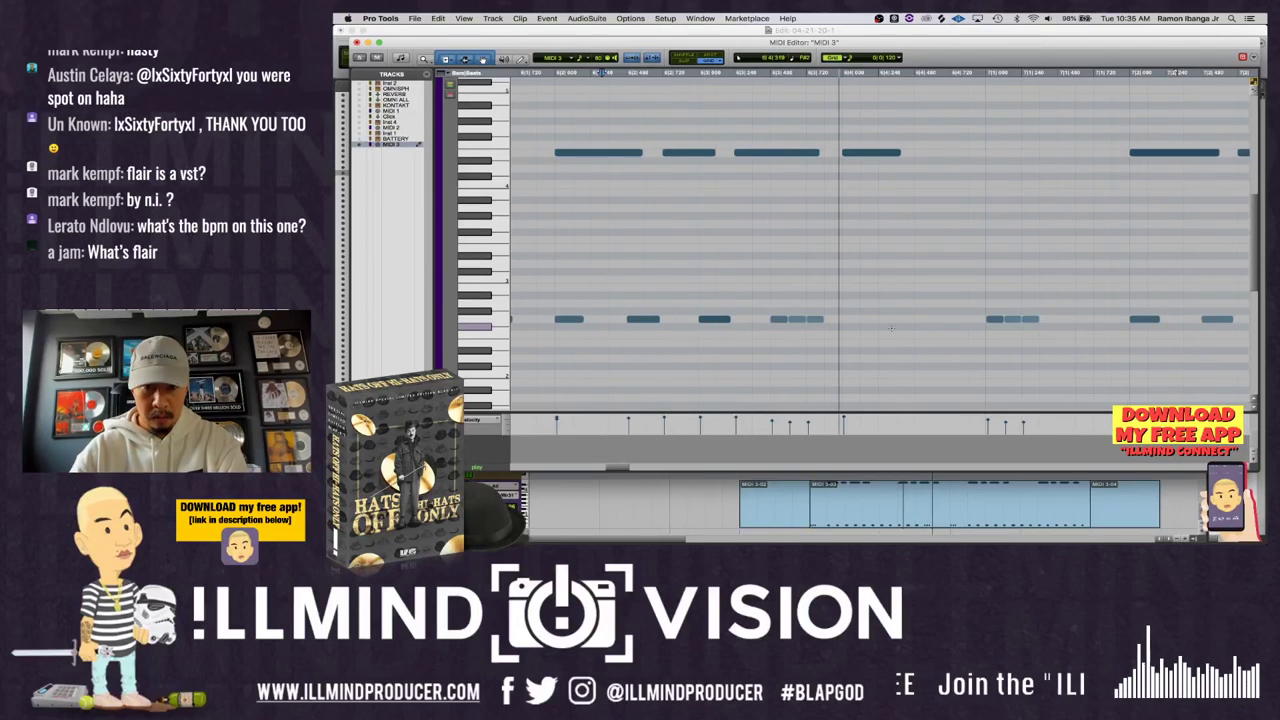
left_click(917, 321)
key("space")
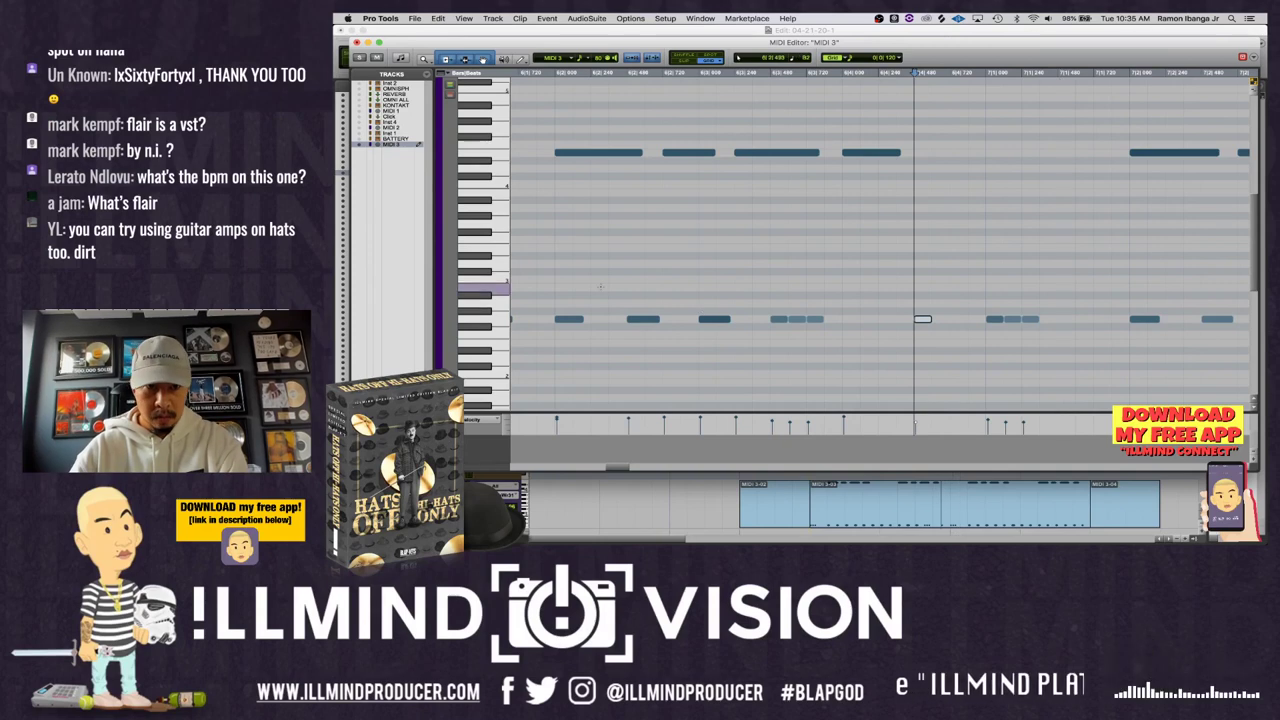
left_click(533, 284)
key("space")
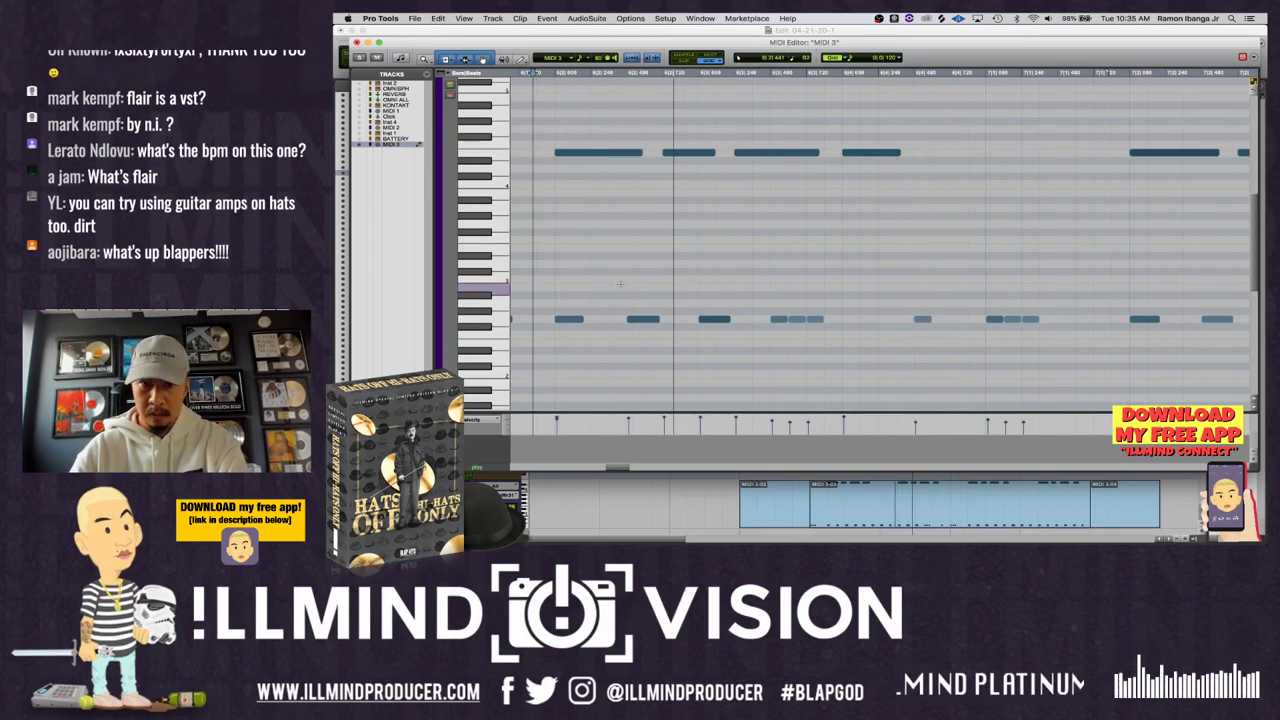
left_click(850, 319)
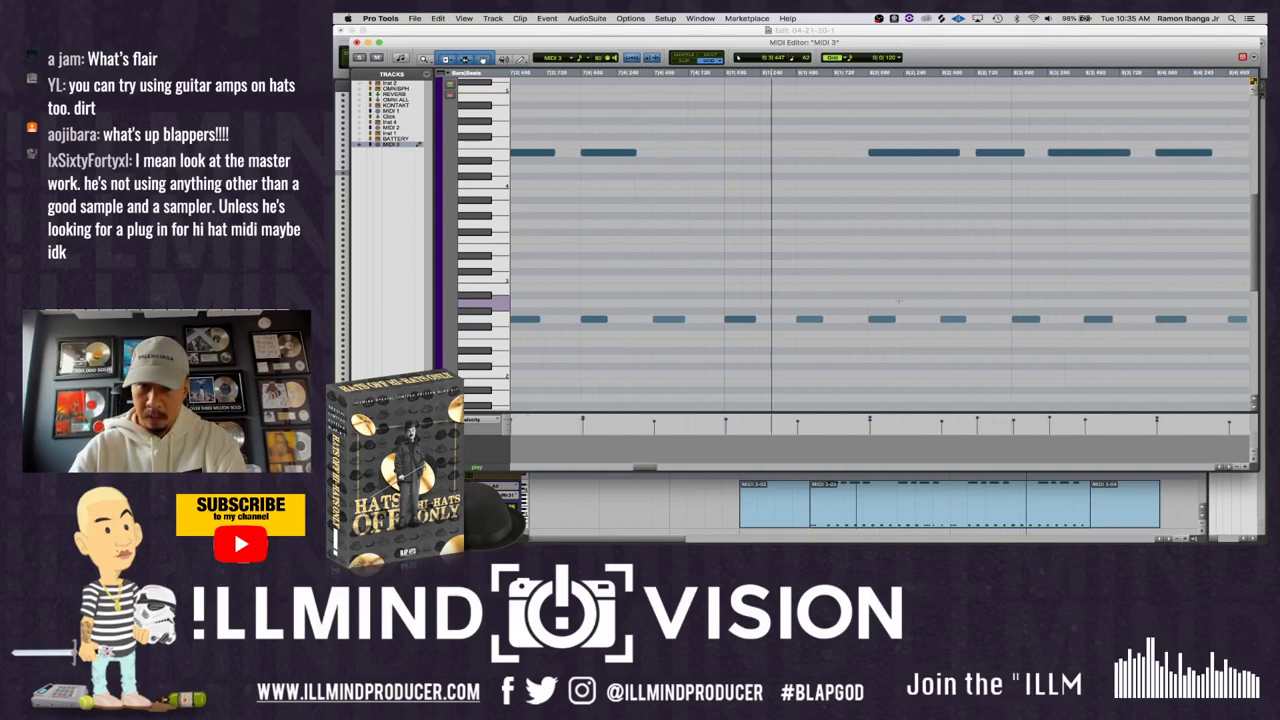
key("space")
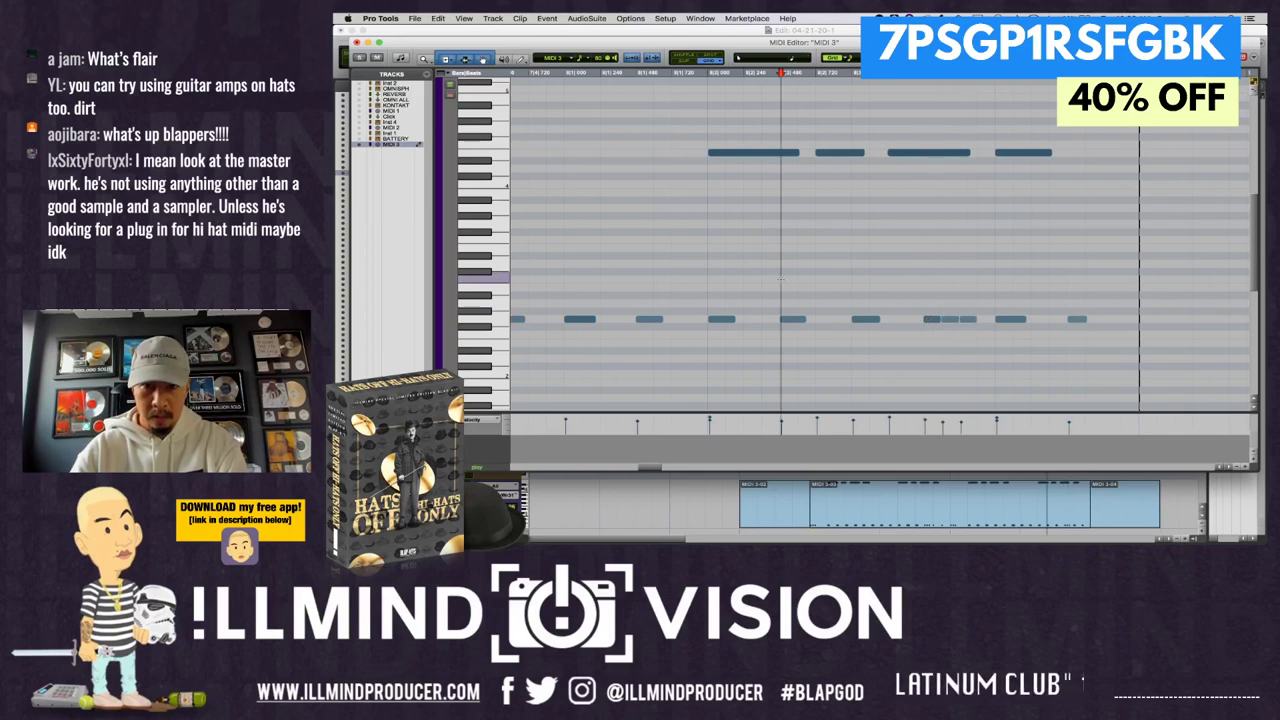
- Shorten the upper-row note at 8|2|000 to 240 ticks, add a short note at 8|2|240 and audition the bar
key("space")
left_click(628, 265)
key("space")
key("space")
key("space")
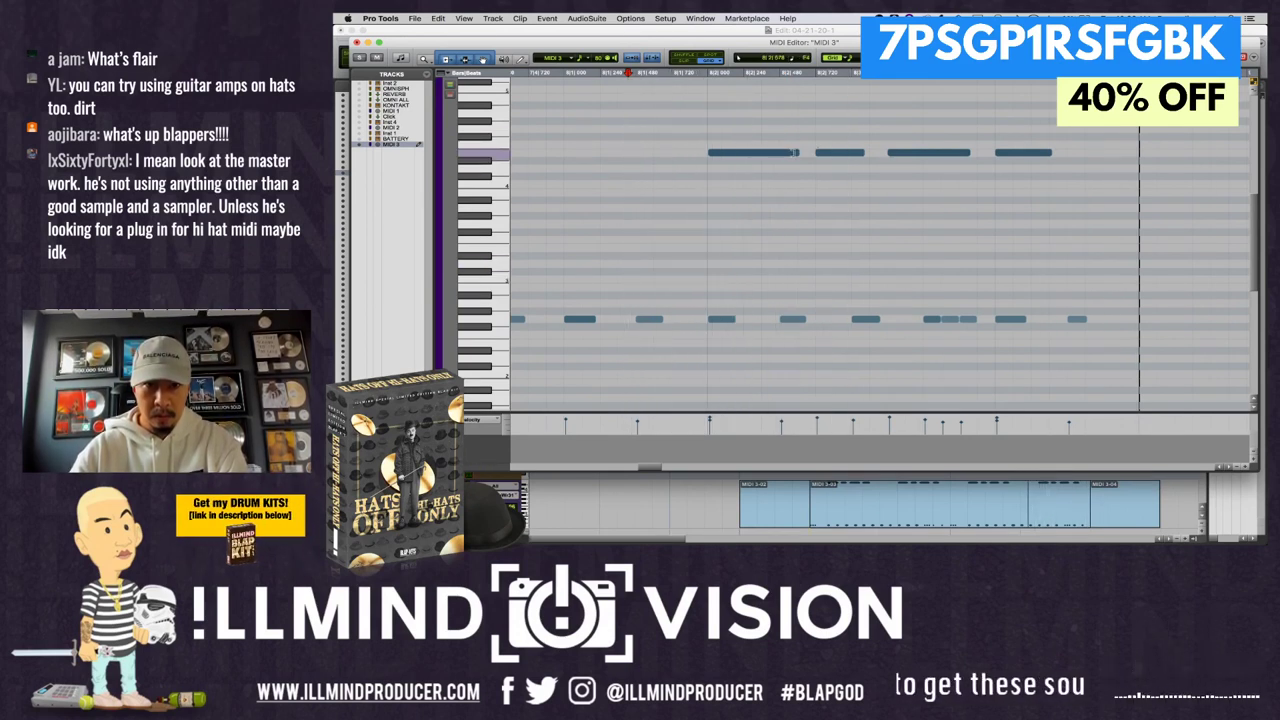
left_click_drag(795, 153, 742, 153)
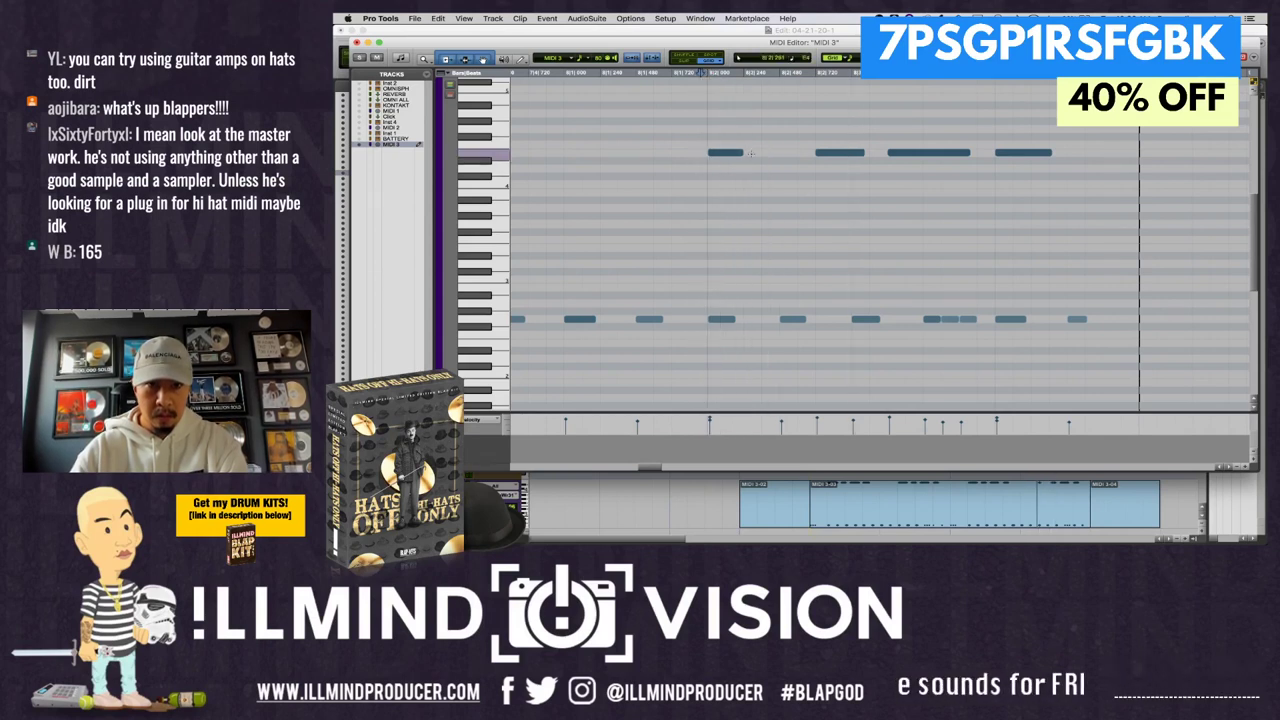
left_click(628, 153)
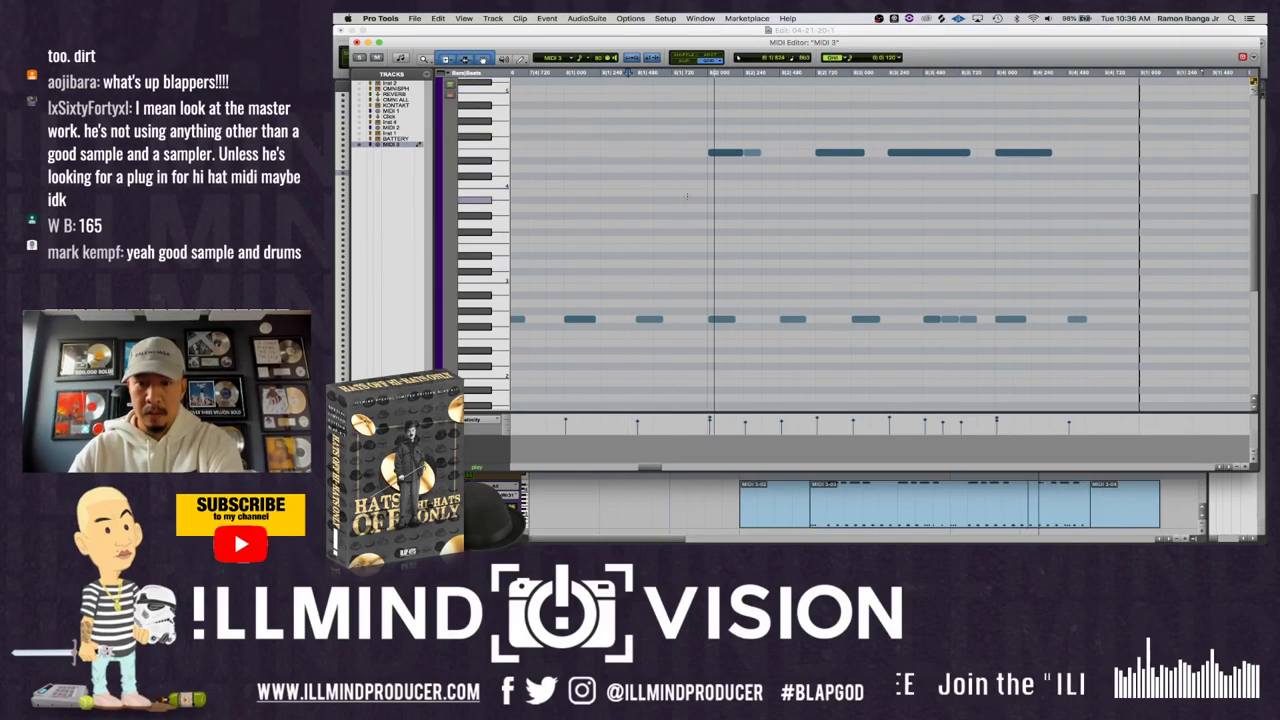
key("r")
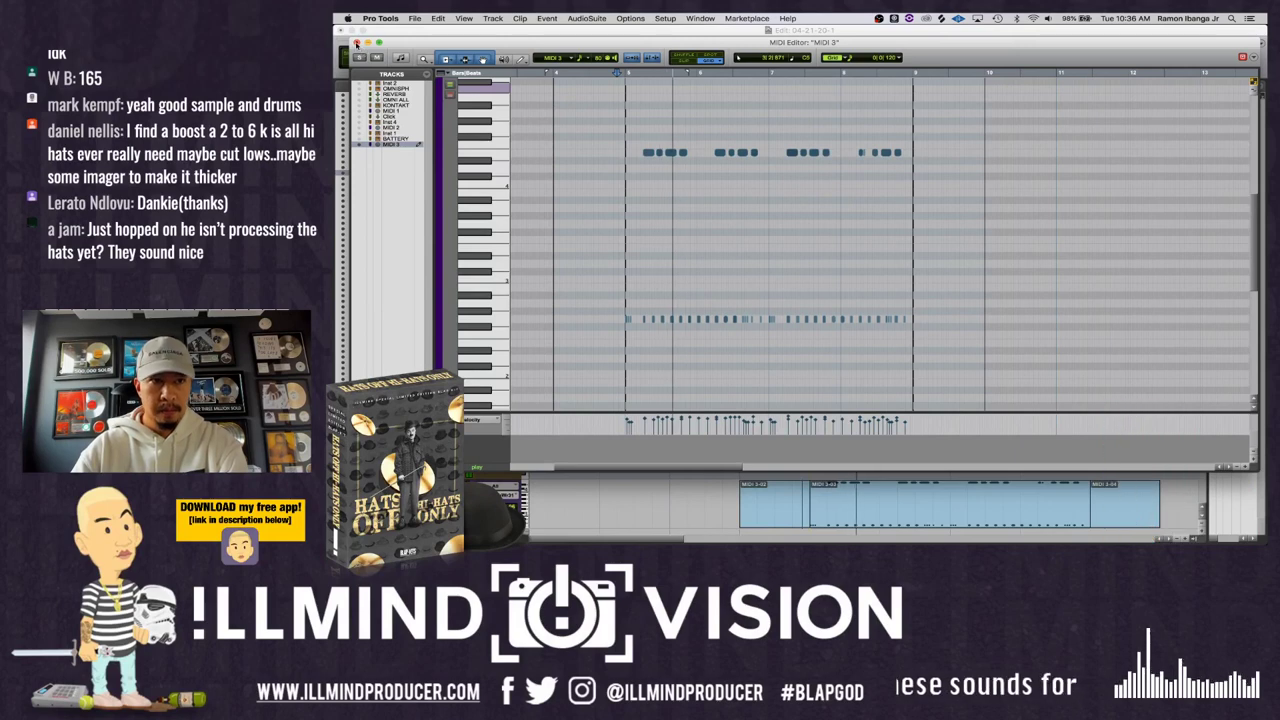
- Play the loop with the other tracks in the Edit window, with clip MIDI 3-03 selected, and reopen it in the MIDI Editor
left_click(356, 42)
key("space")
left_click(848, 515)
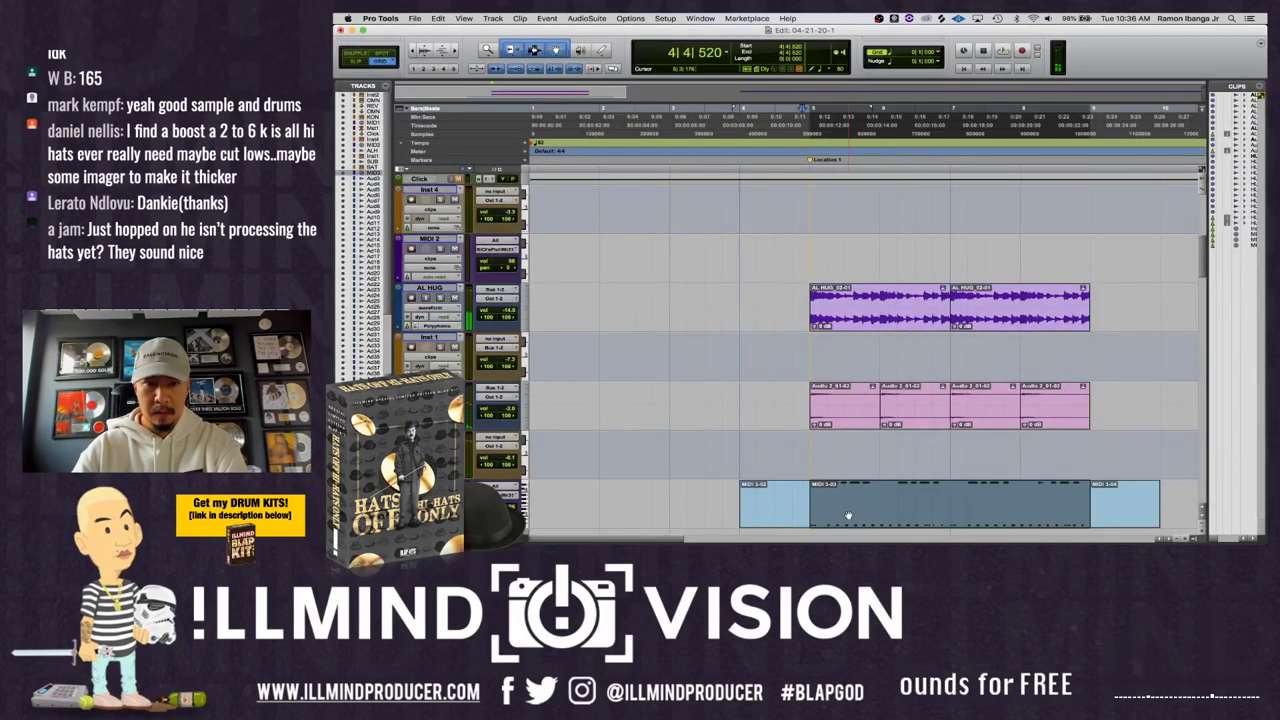
scroll(901, 437, "down", 5)
scroll(901, 437, "right", 3)
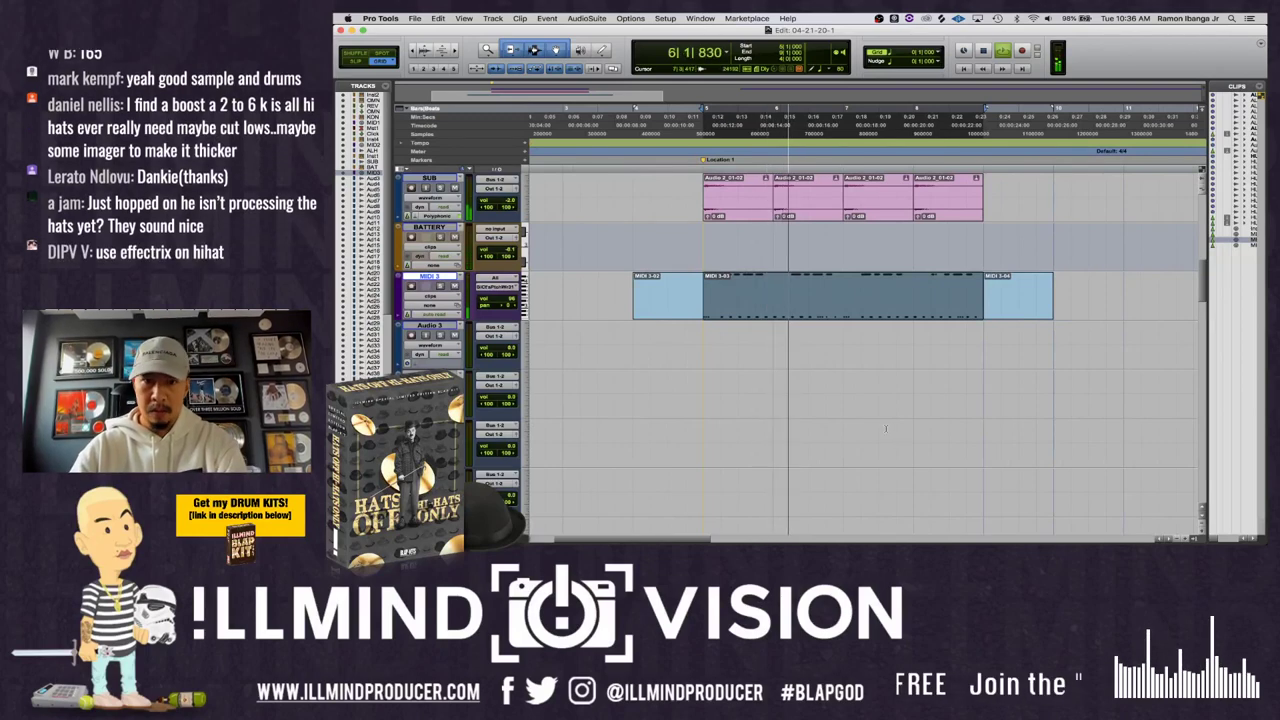
scroll(890, 432, "right", 1)
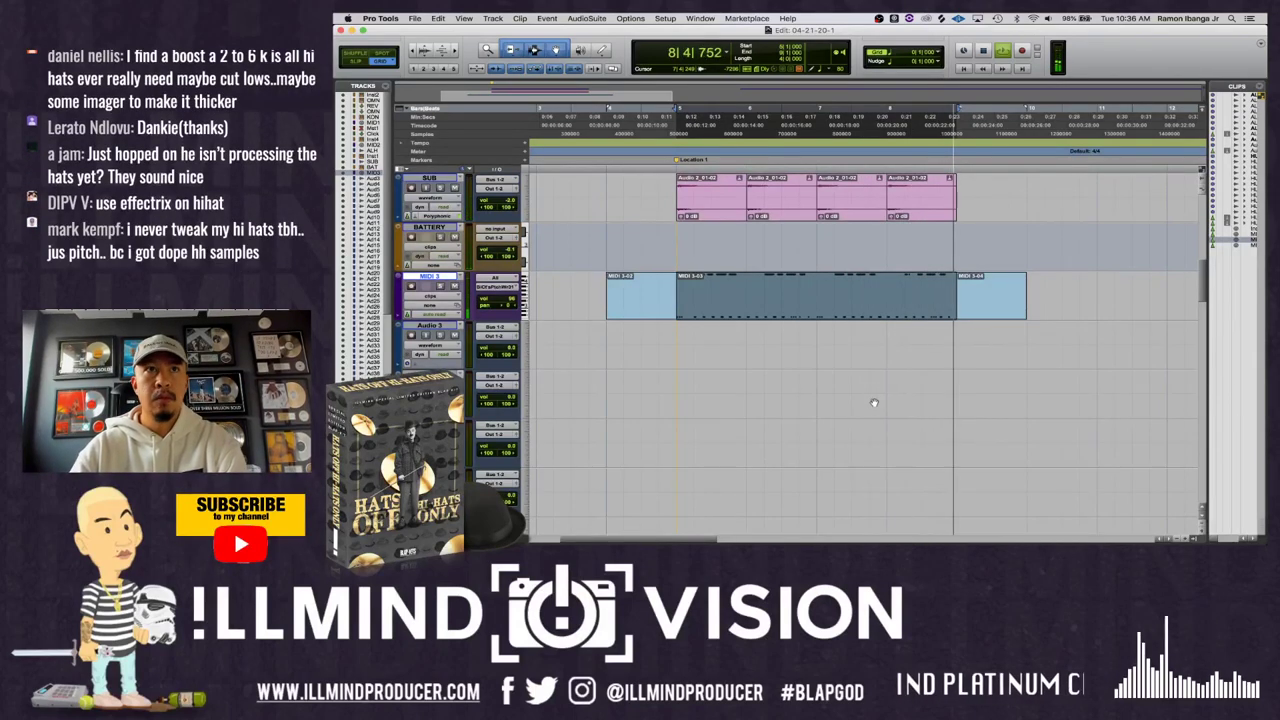
scroll(873, 402, "right", 2)
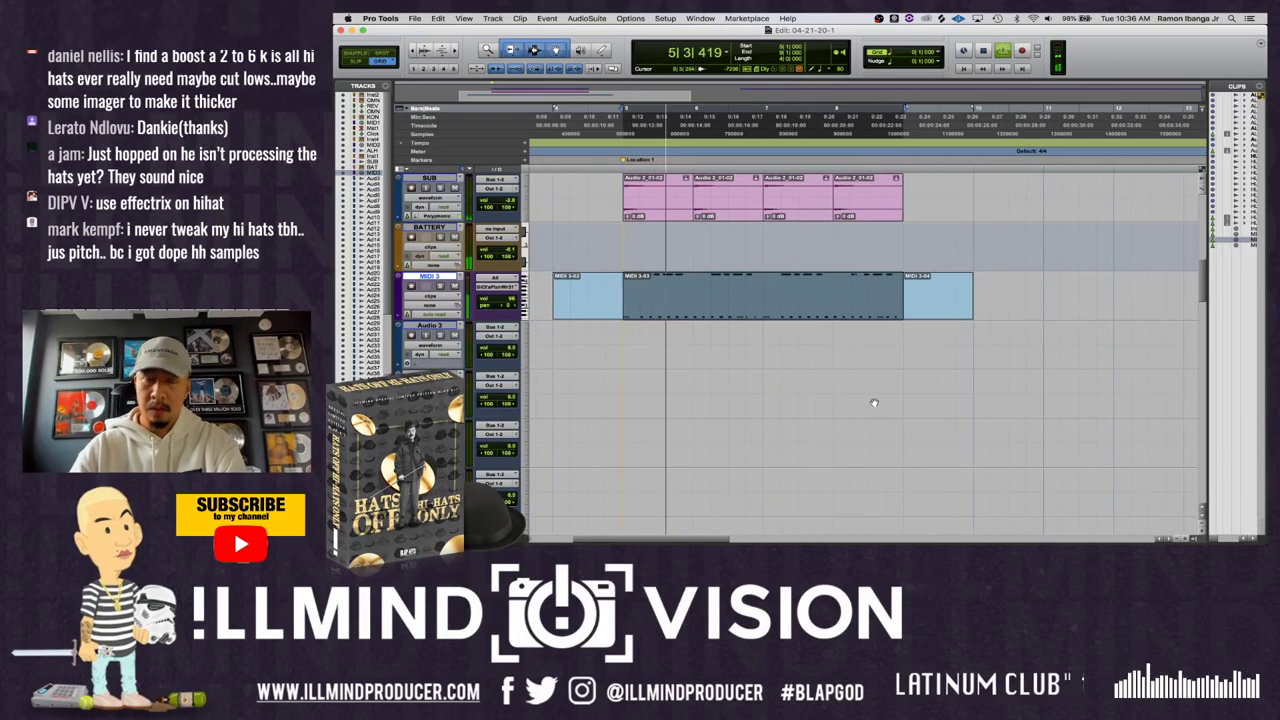
scroll(873, 402, "up", 2)
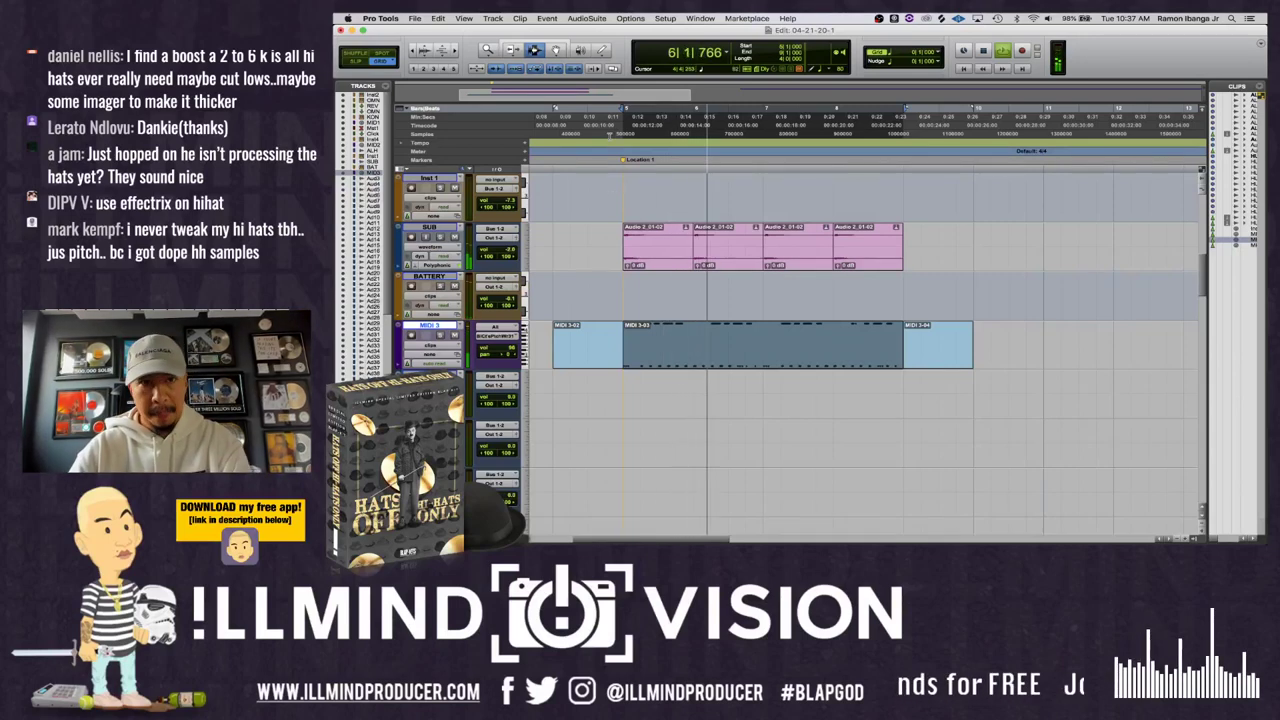
left_click(554, 51)
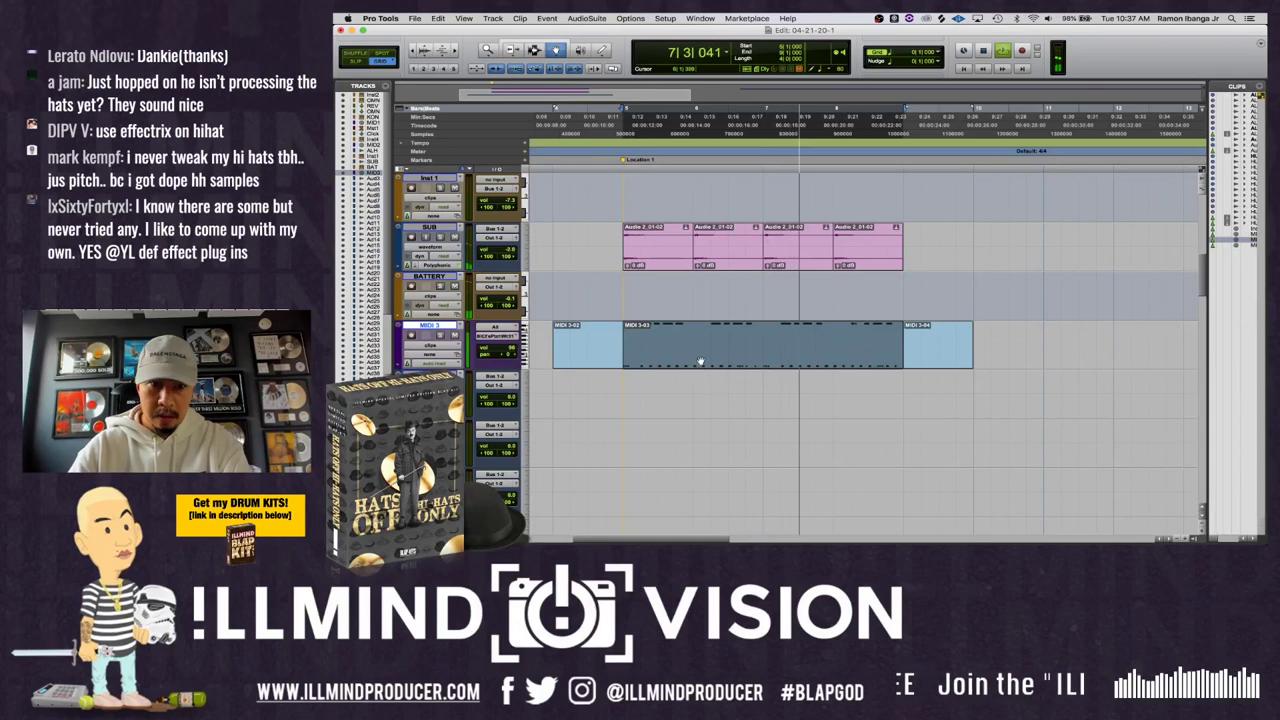
key("ctrl+equal")
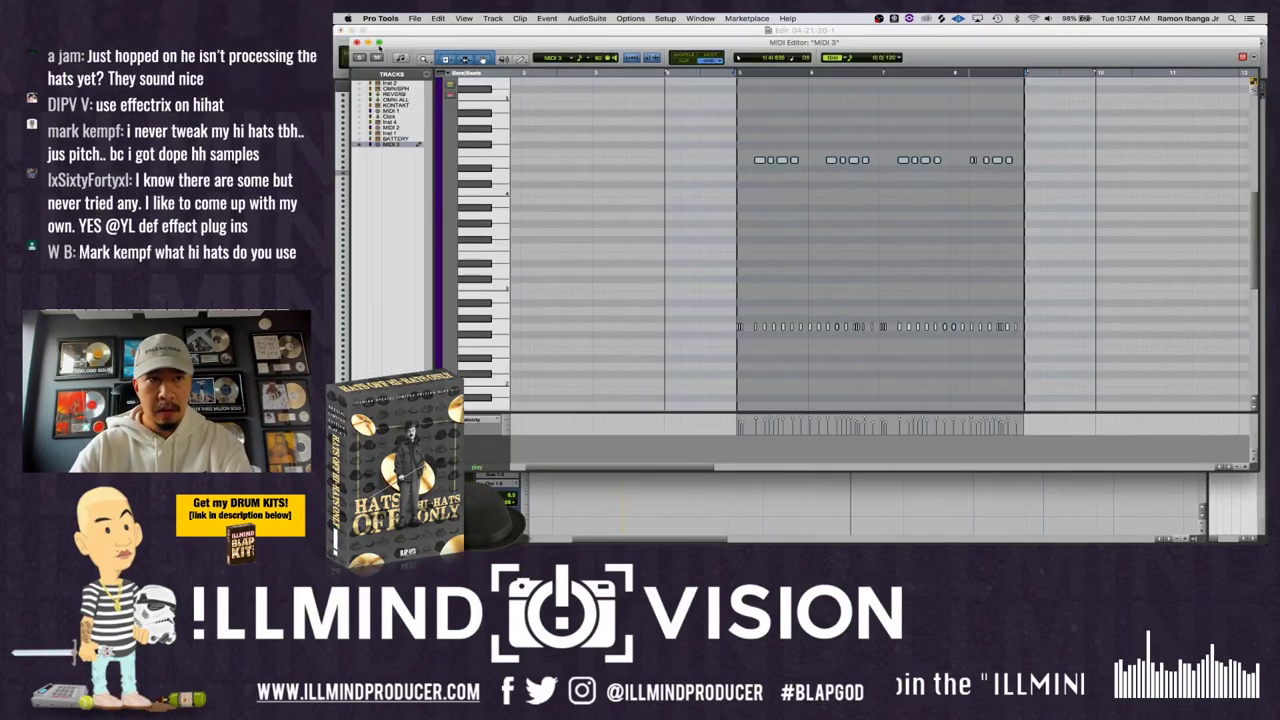
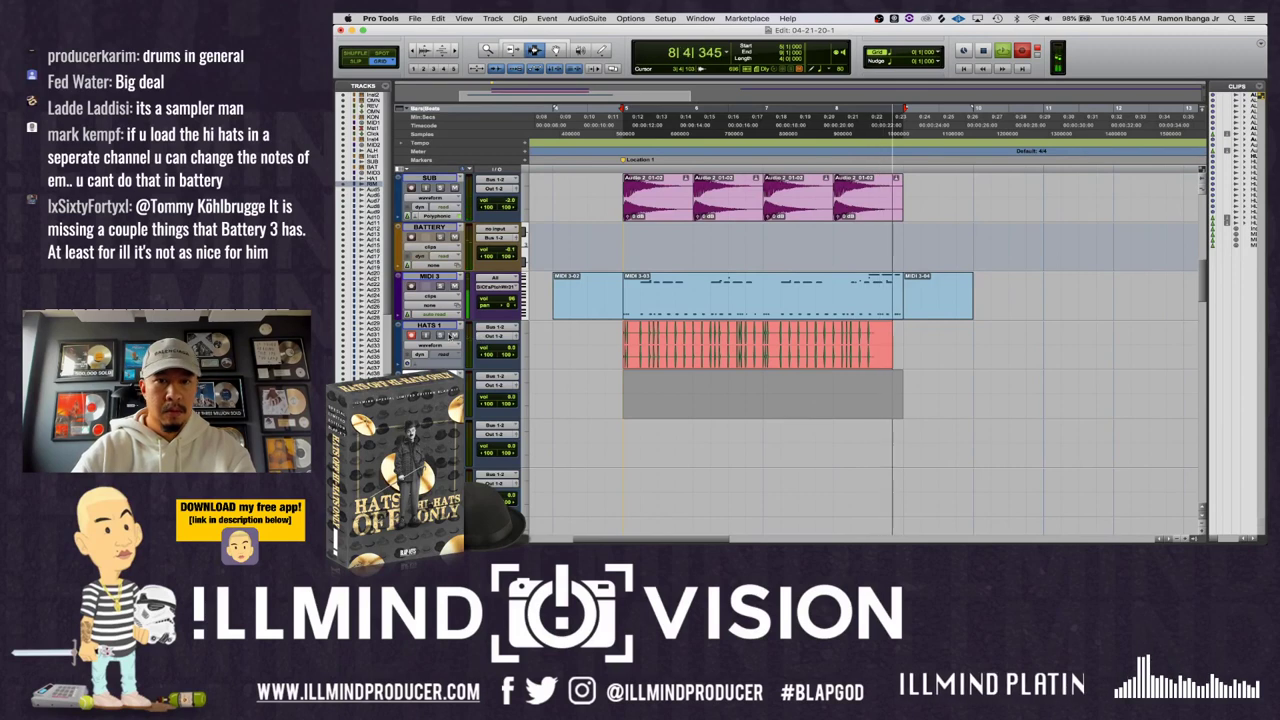
- Finish recording the hi-hat pass on HATS 1 and start recording the rim part onto RIM from bar 5
key("space")
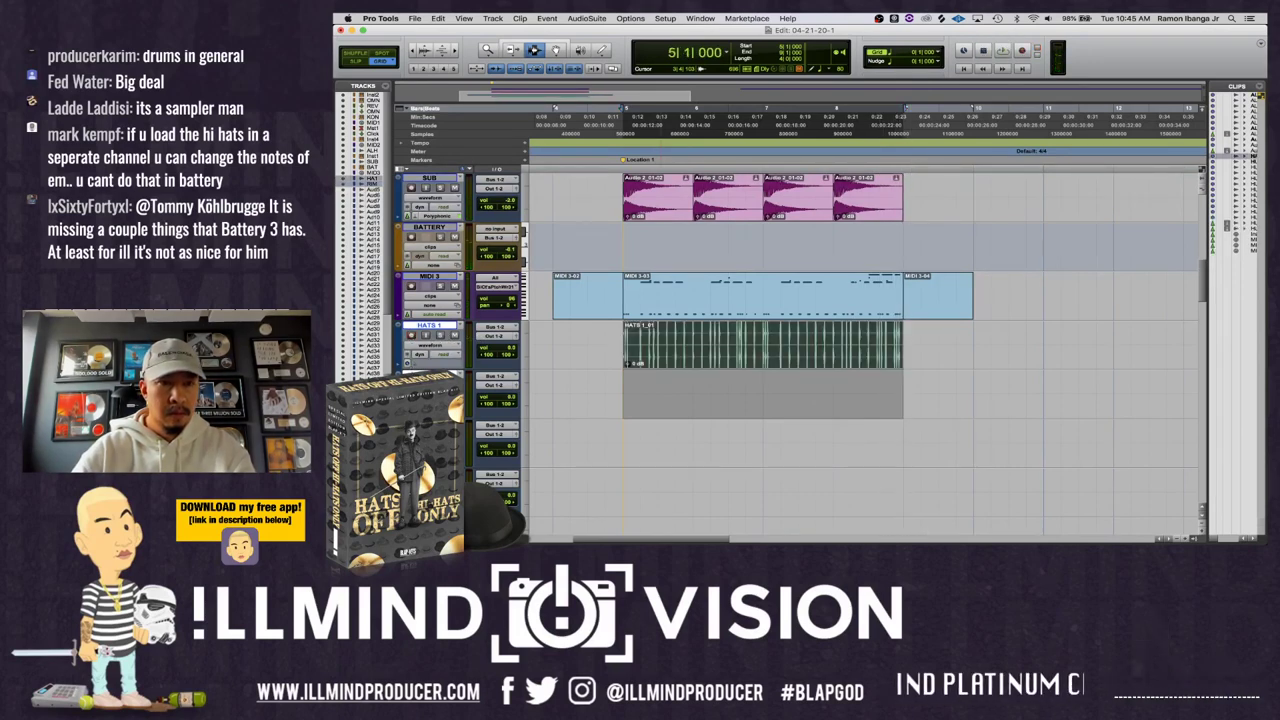
key("F12")
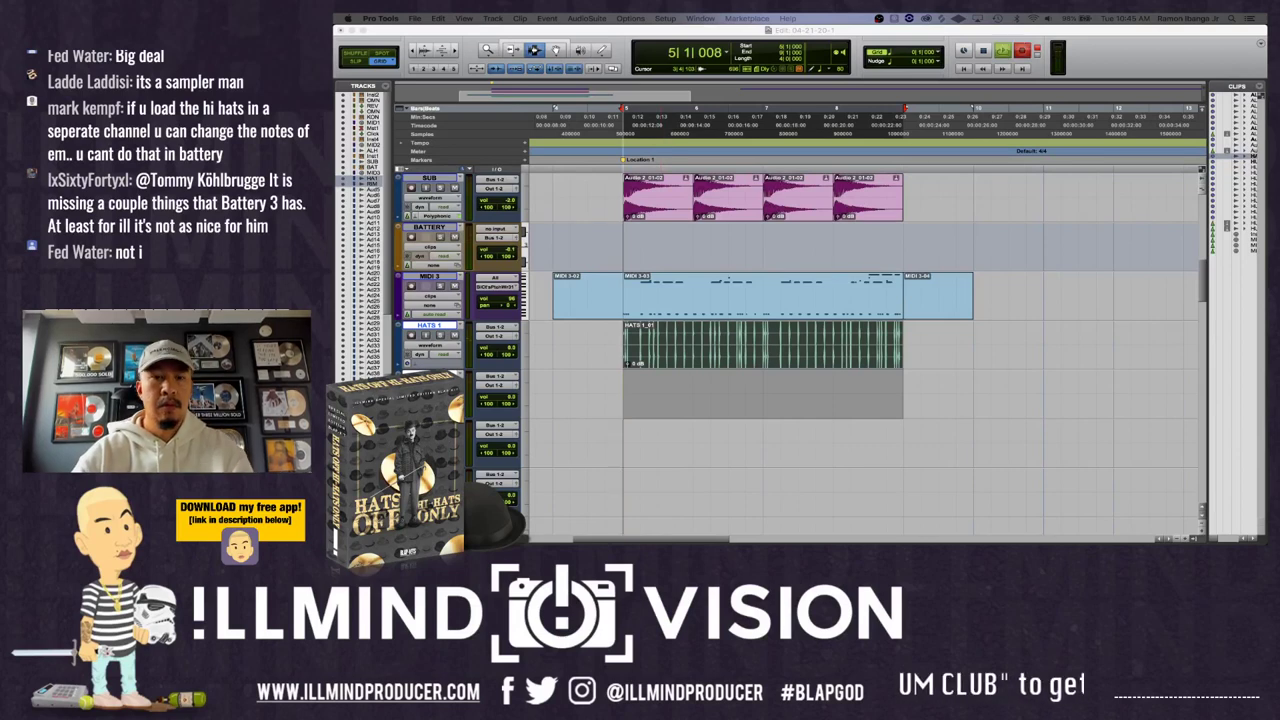
scroll(610, 346, "down", 1)
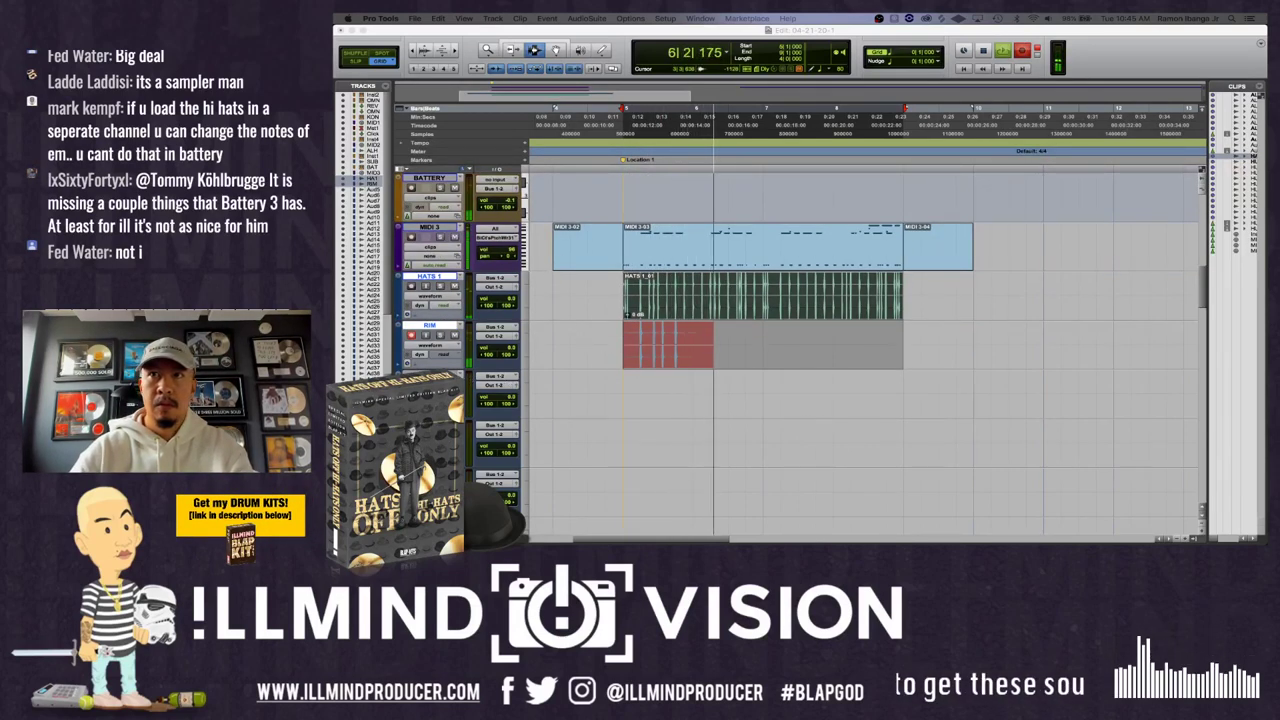
- Name the two audio tracks below RIM as OPEN HATS and SN GHOST
double_click(430, 376)
type("OPEN HATS")
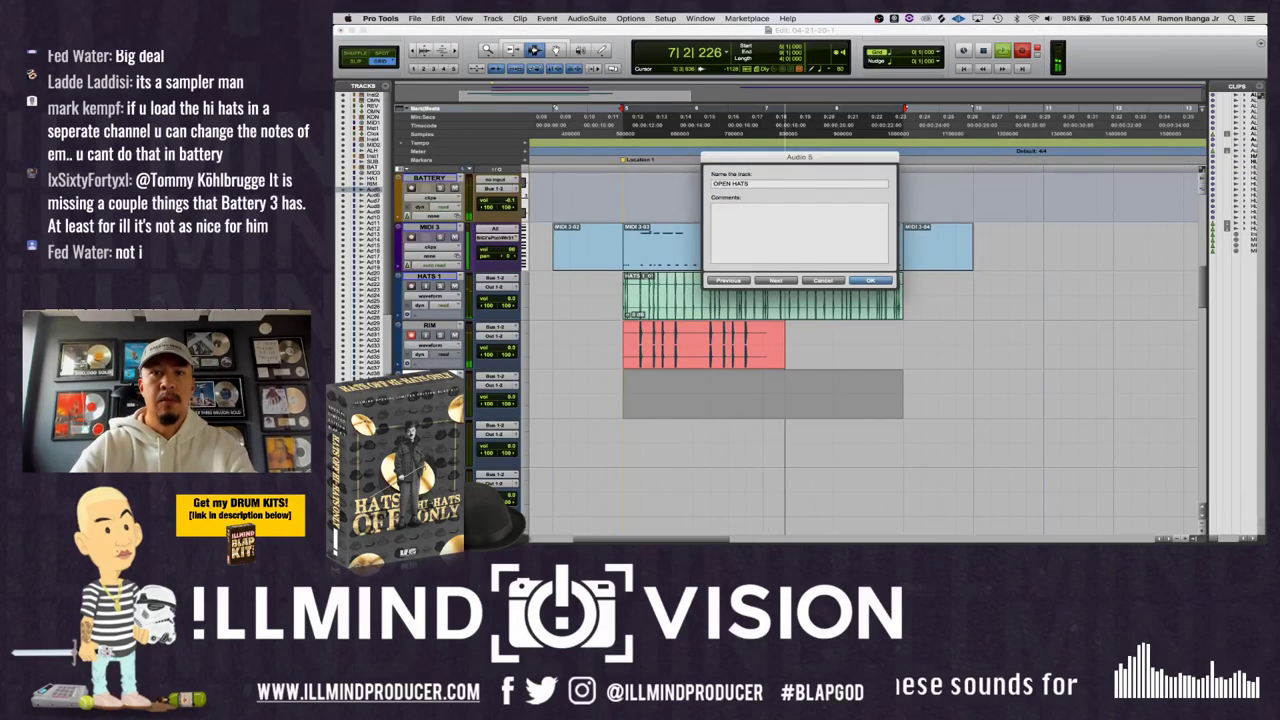
key("Return")
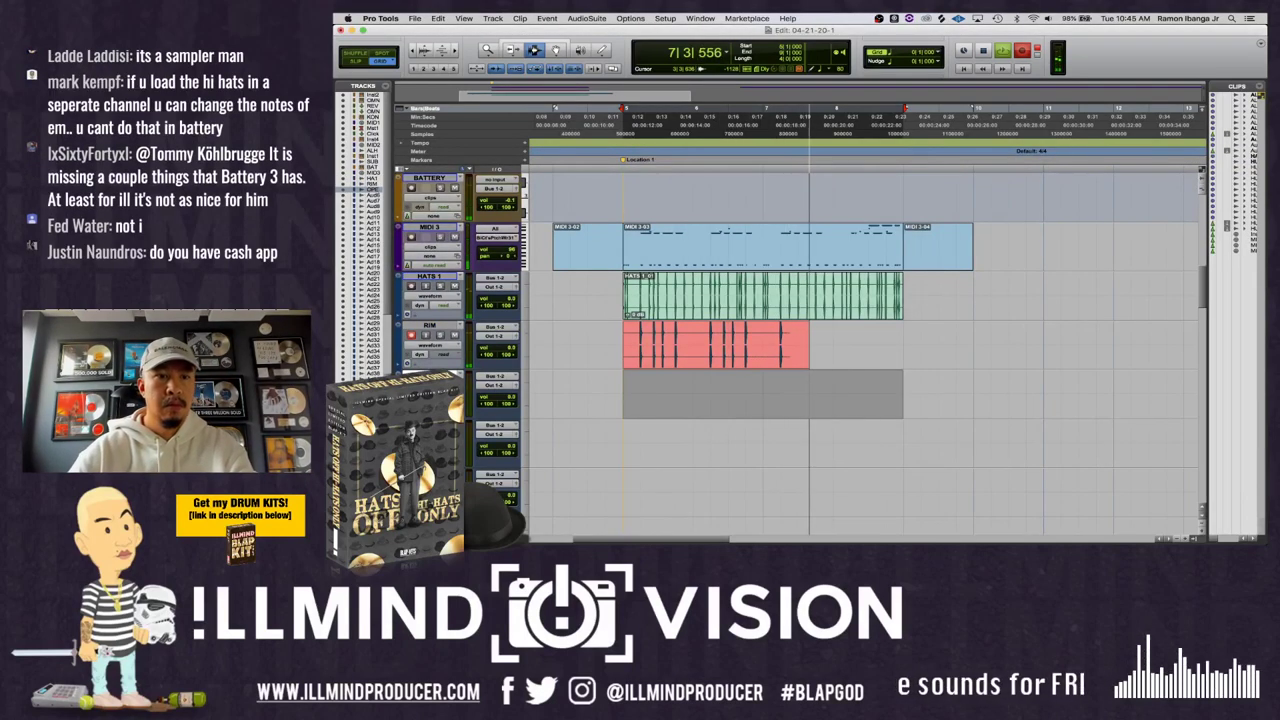
double_click(428, 424)
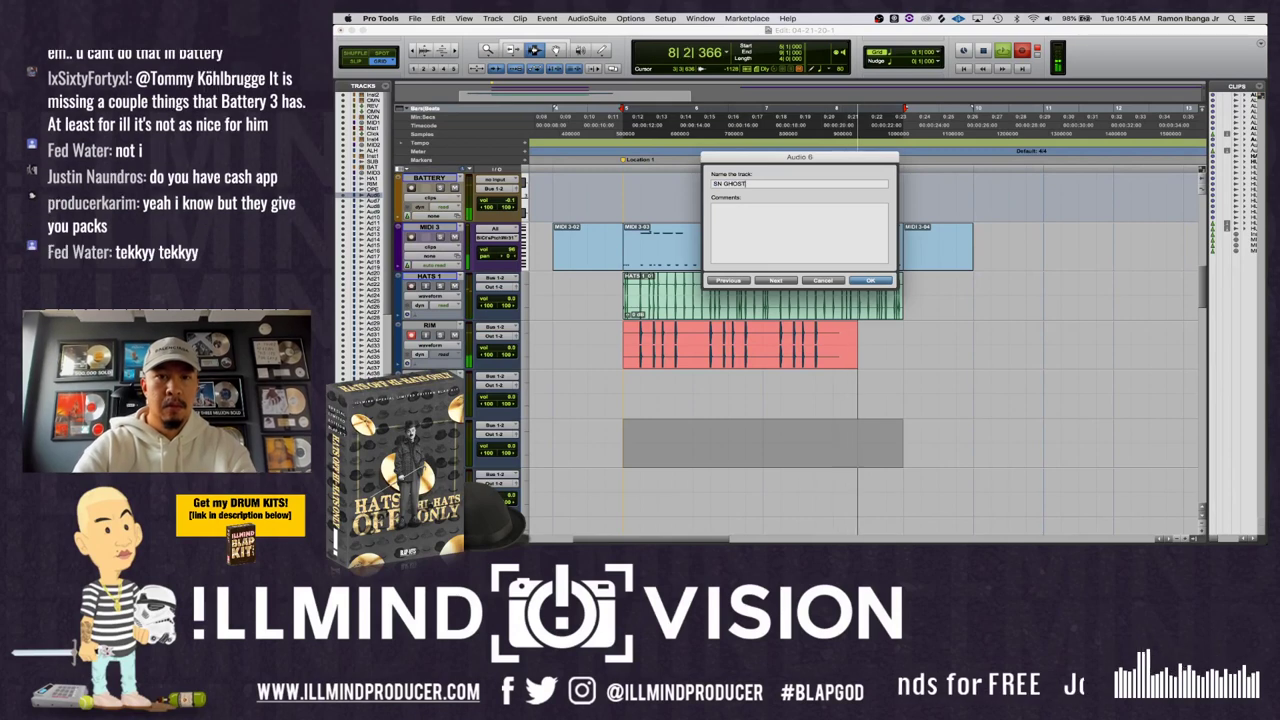
key("Return")
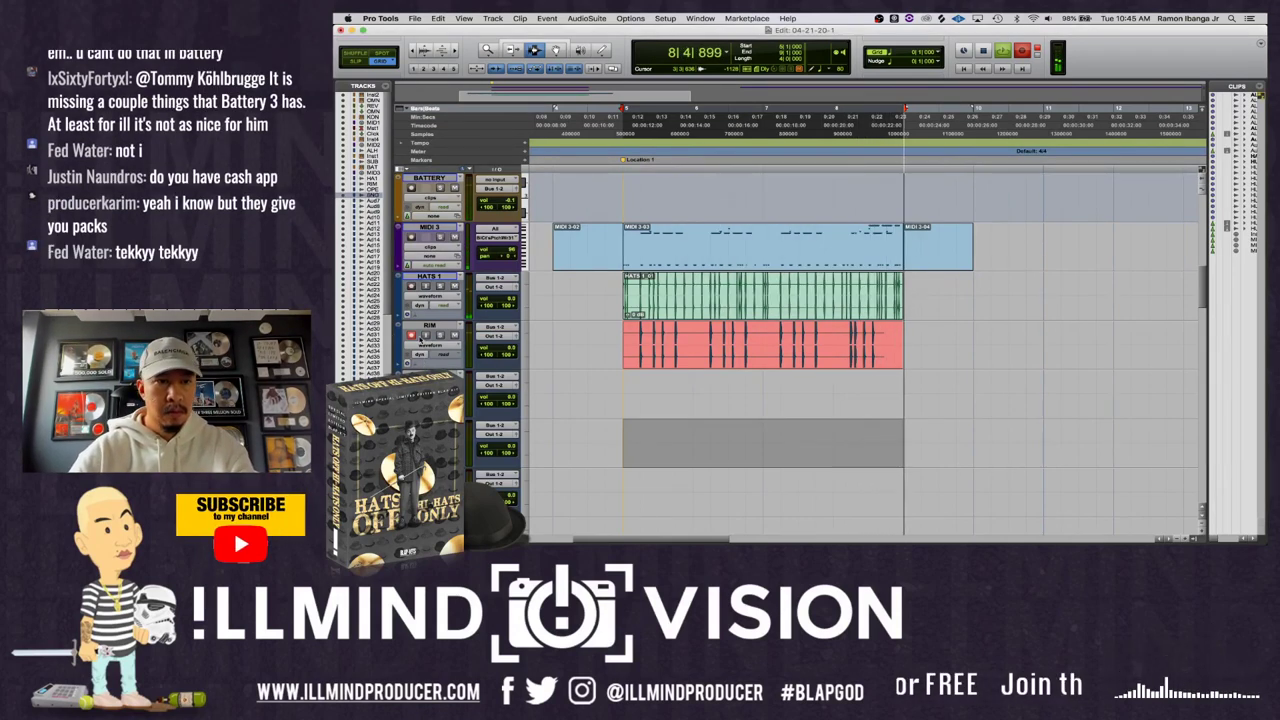
- Finish the RIM pass and record the open hats onto the OPEN HATS track over bars 5 to 8
key("space")
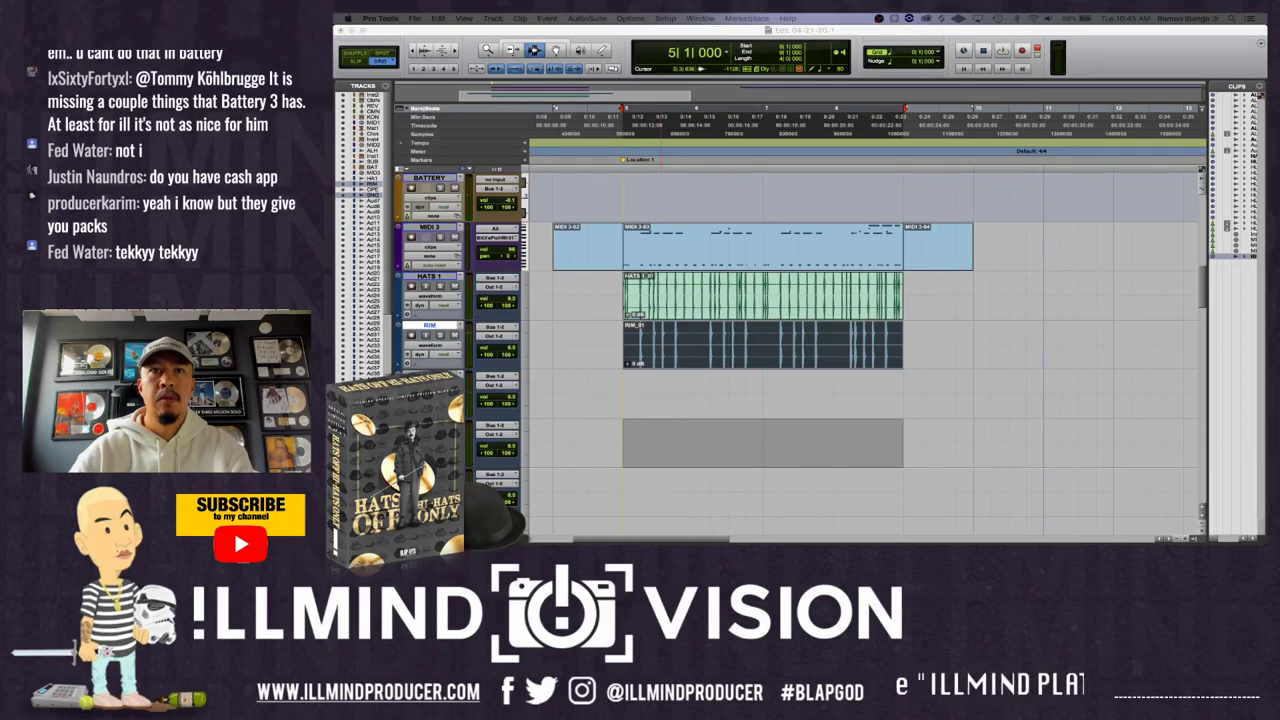
key("super+space")
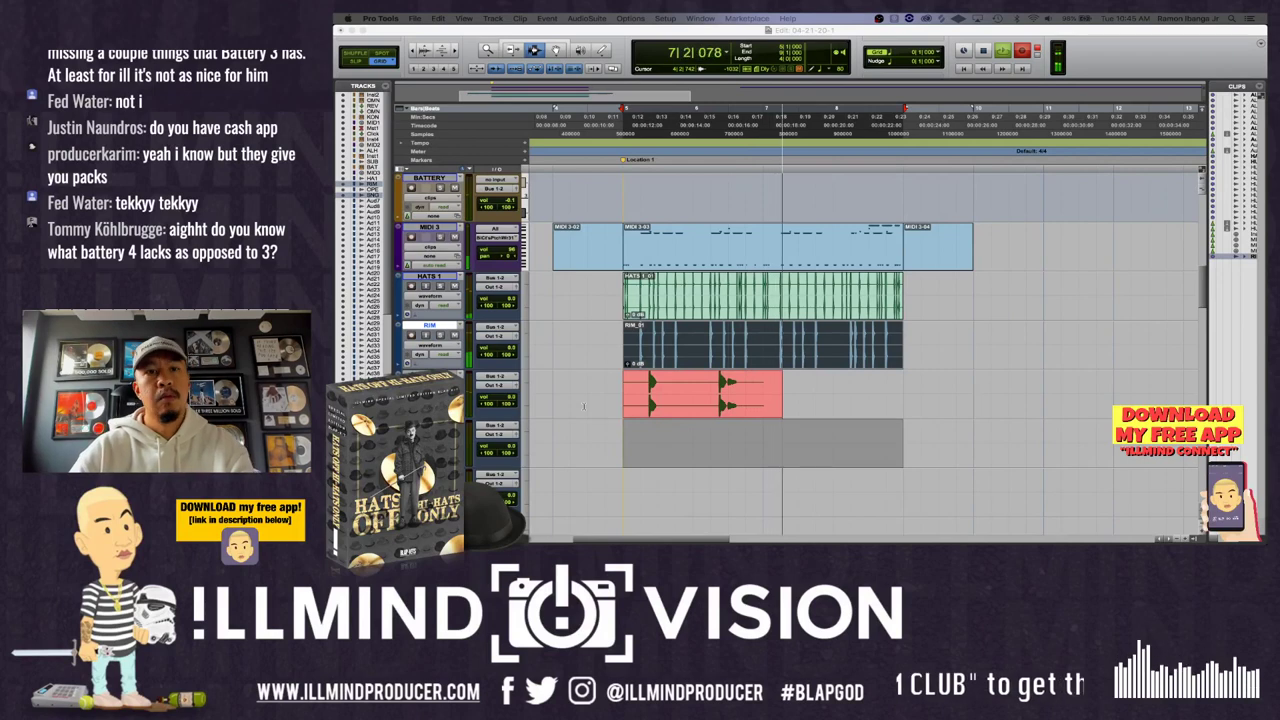
scroll(584, 406, "down", 1)
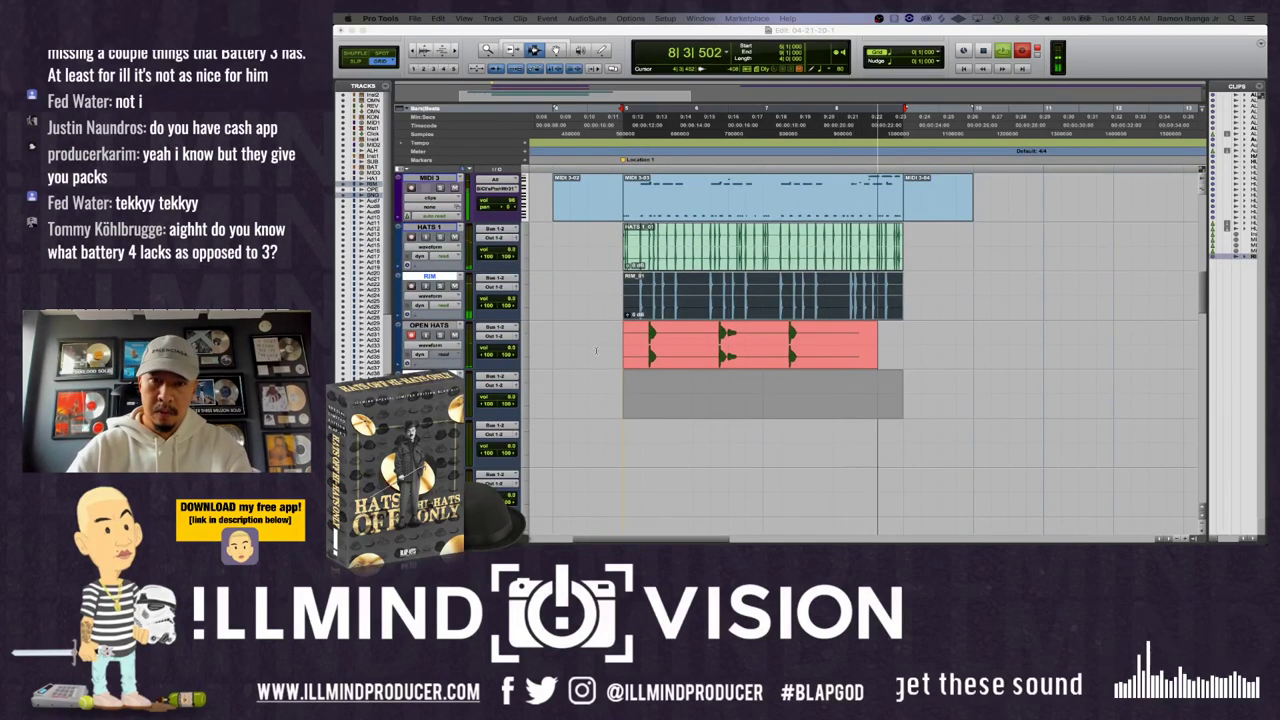
key("space")
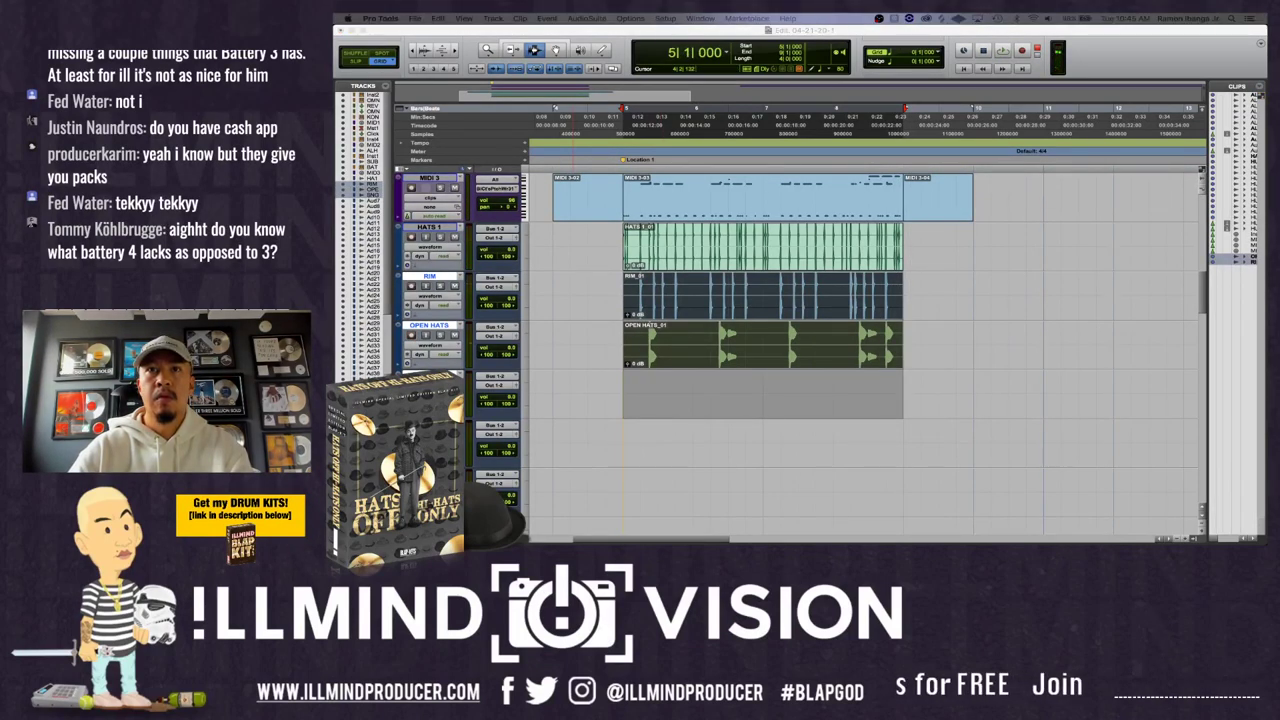
- Record the ghost snare onto the SN GHOST track over bars 5 to 8 and play back the printed drums
key("space")
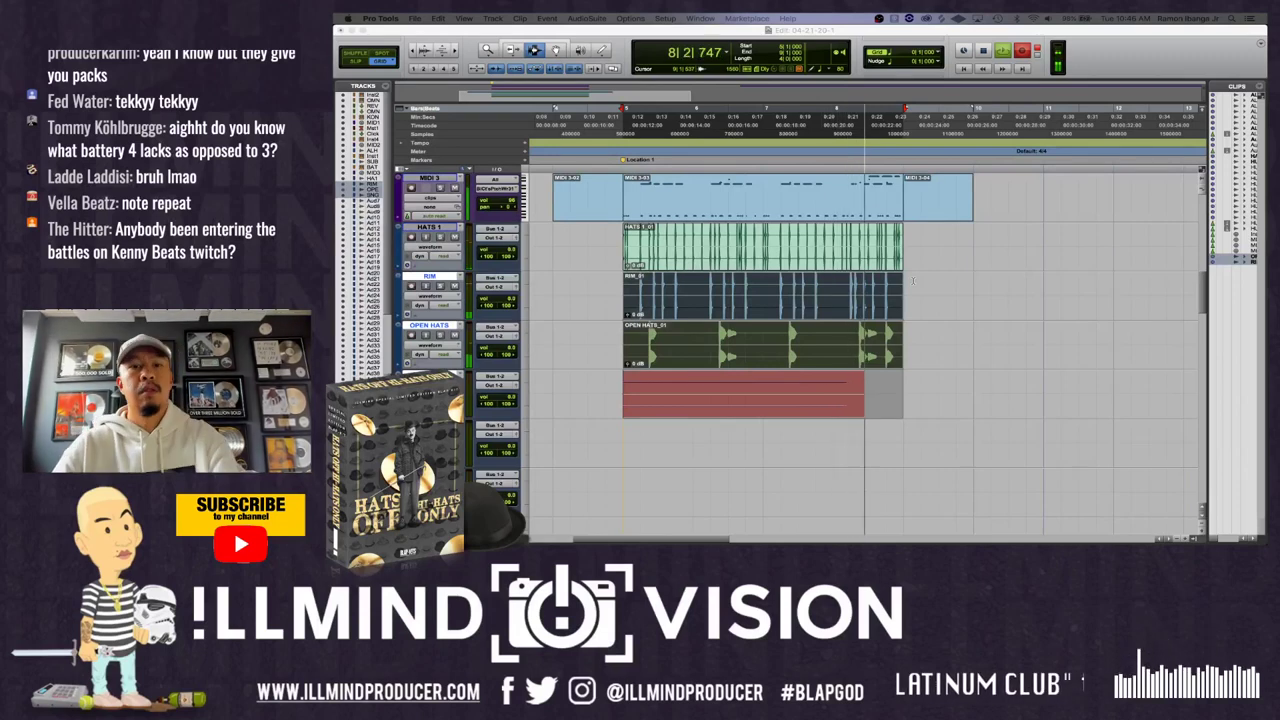
key("space")
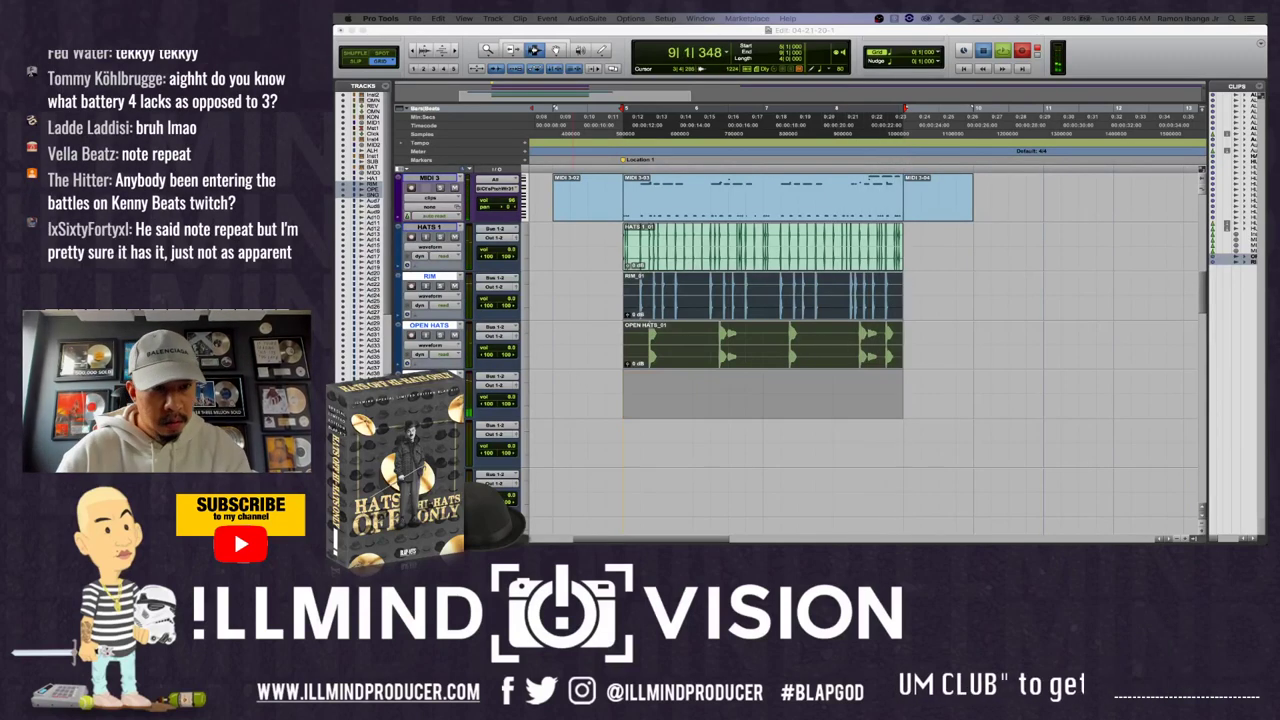
key("space")
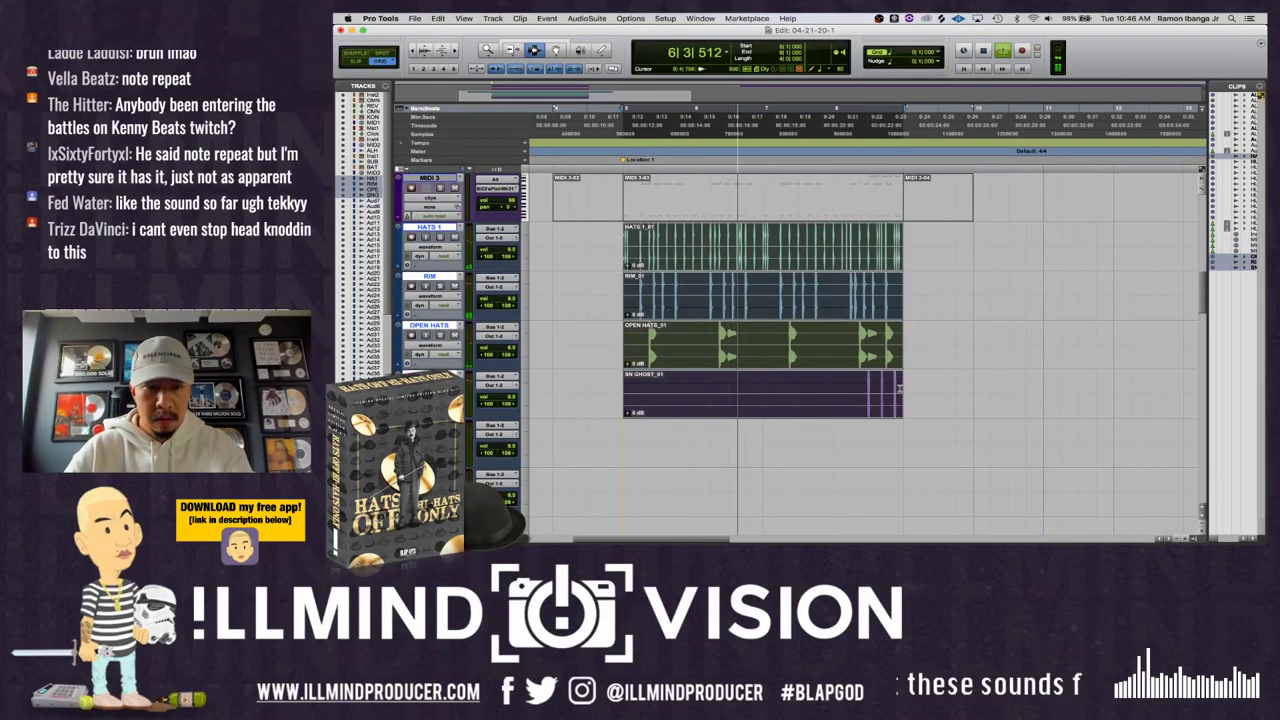
- Duplicate the HATS 1, RIM, OPEN HATS and SN GHOST clips so they repeat from bar 9
key("super+a")
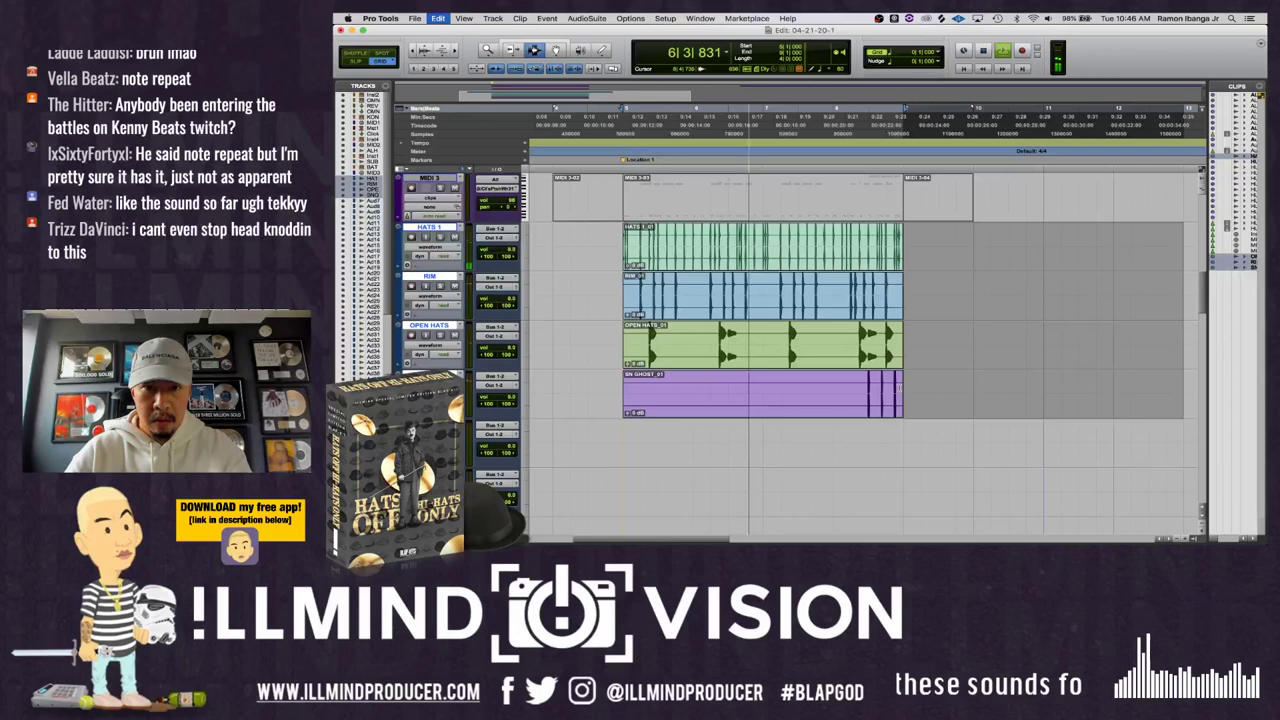
key("super+d")
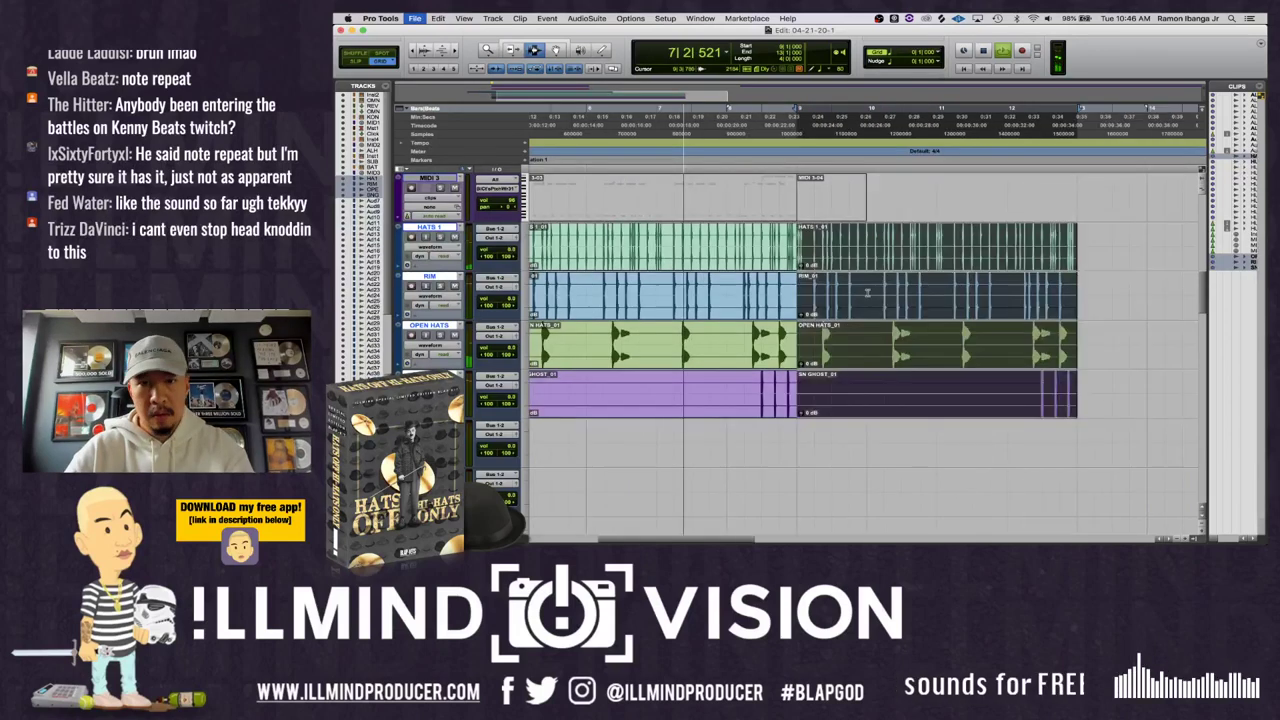
left_click(846, 375)
- Duplicate the AL HUG and SUB clips of bars 5 to 8 so they repeat from bar 9
scroll(850, 374, "up", 5)
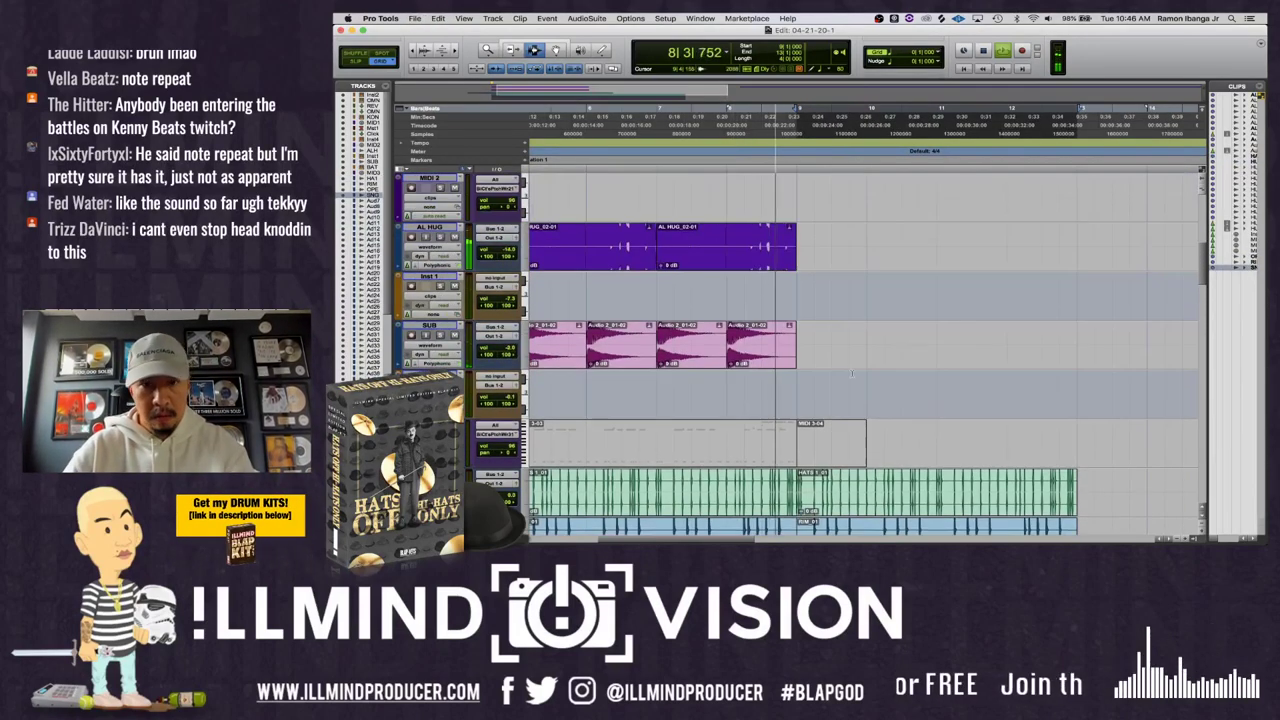
scroll(852, 373, "left", 4)
scroll(852, 373, "right", 3)
scroll(852, 373, "up", 2)
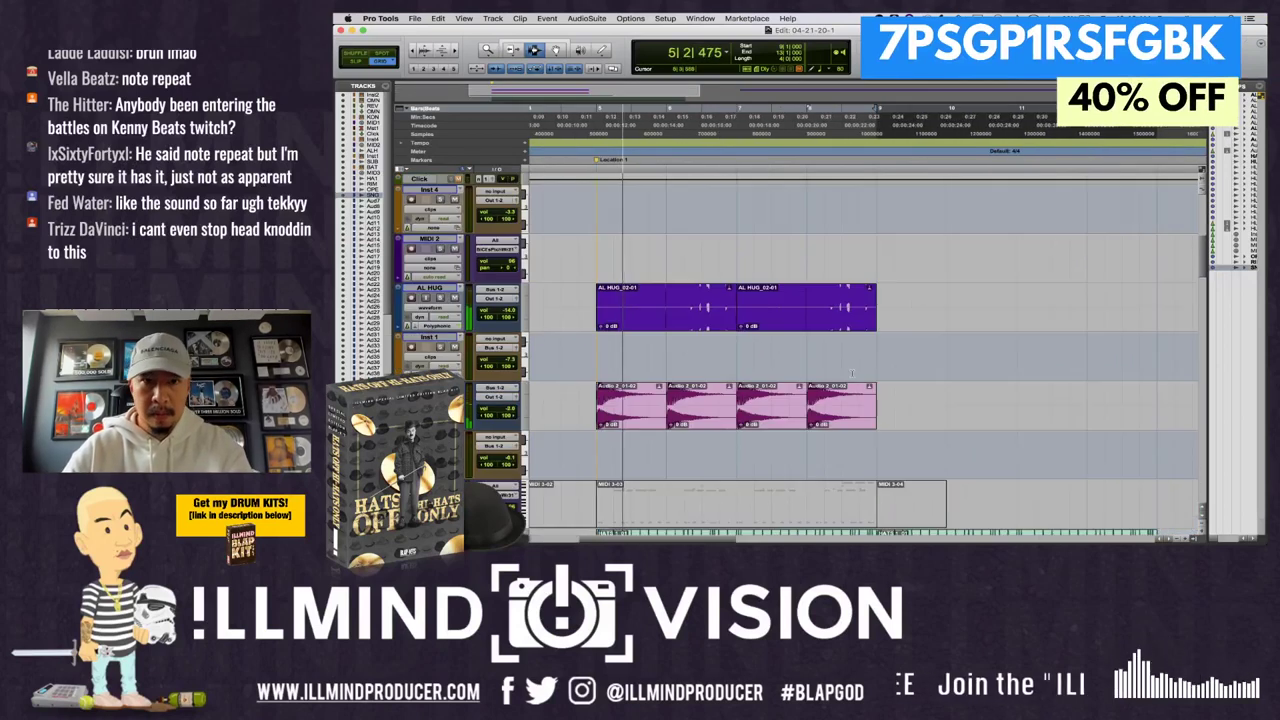
left_click_drag(611, 311, 876, 414)
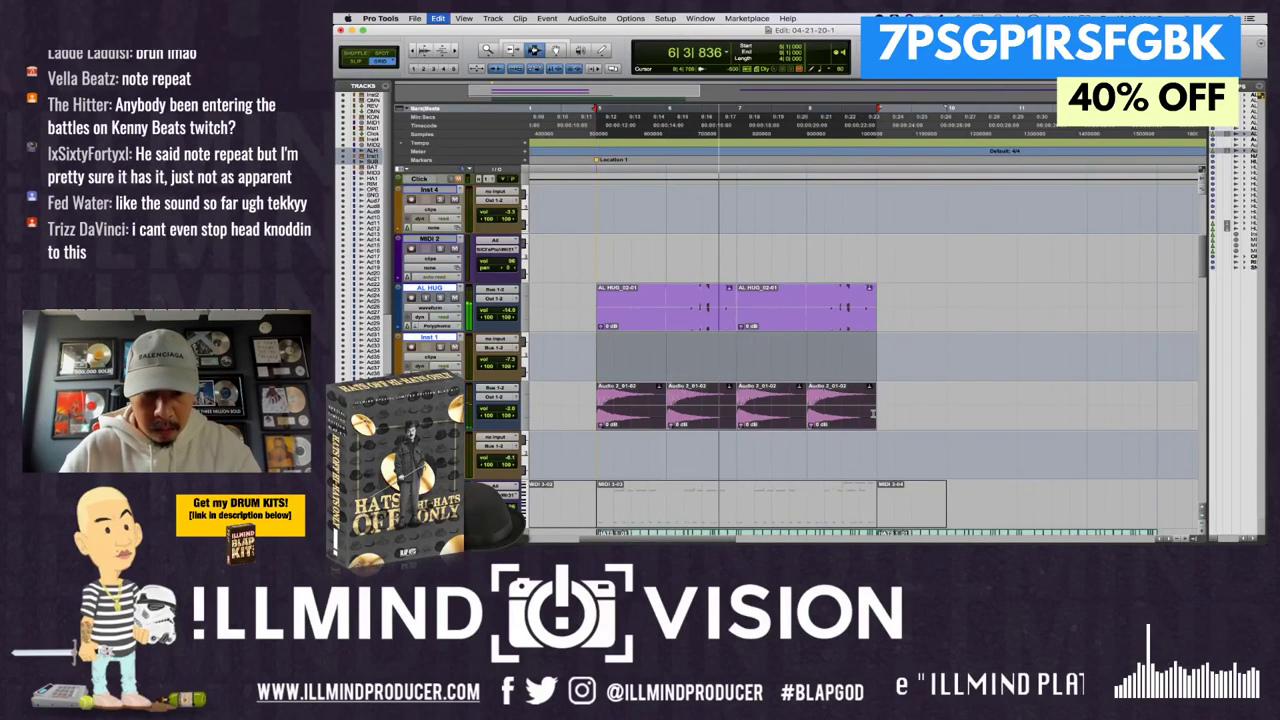
key("super+d")
scroll(875, 430, "right", 3)
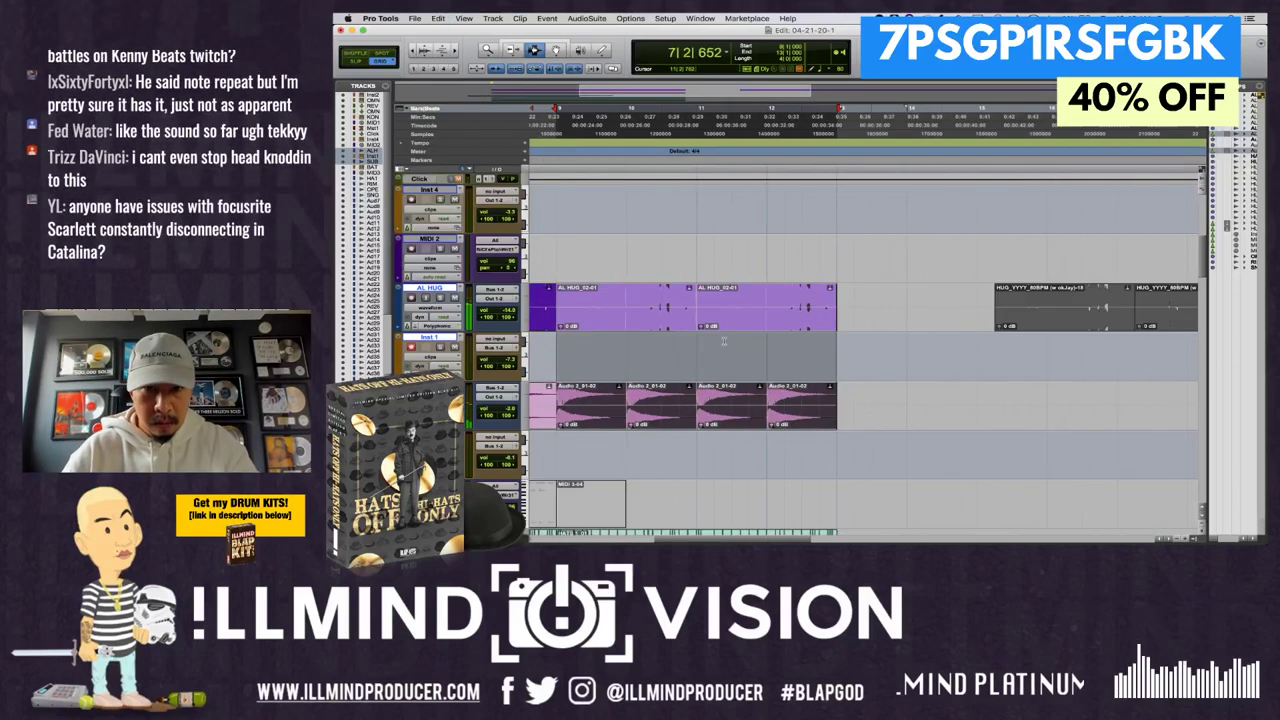
- Audition the extended arrangement and set the playback position to 8|1|000 on the SN GHOST track
left_click_drag(717, 313, 993, 483)
key("super+bracketleft")
key("space")
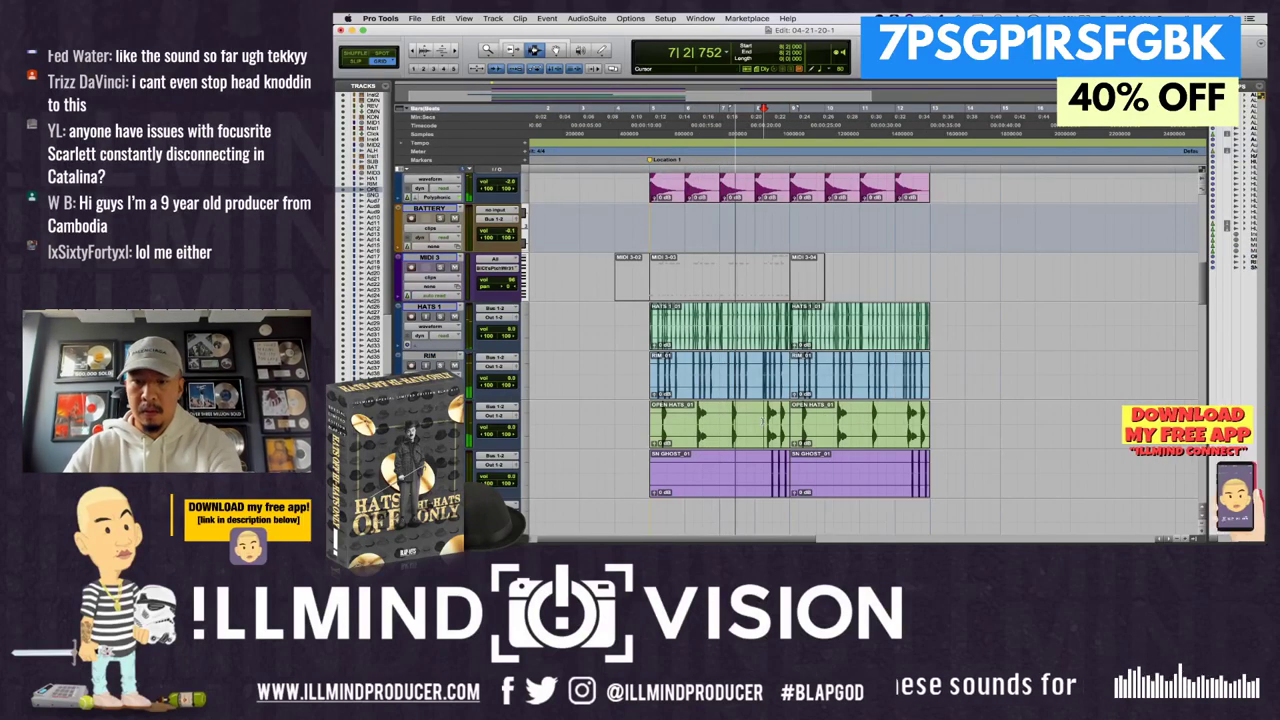
key("super+bracketright")
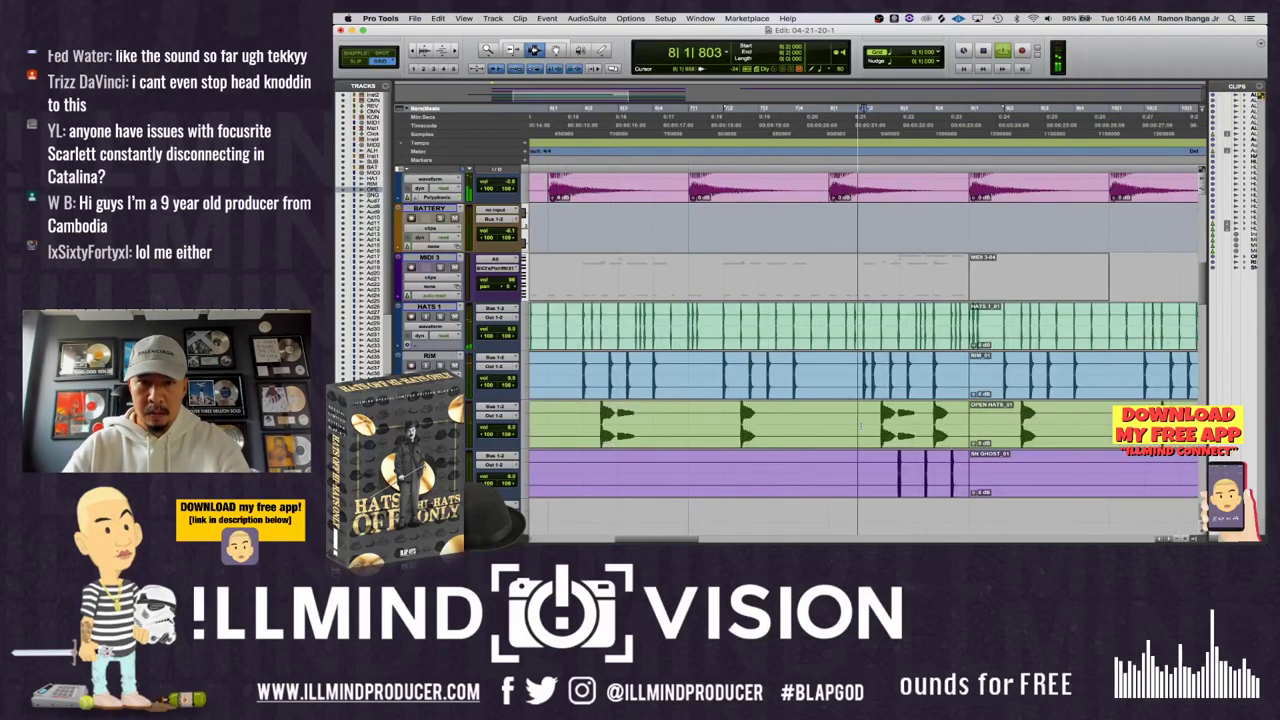
key("space")
key("space")
left_click(829, 469)
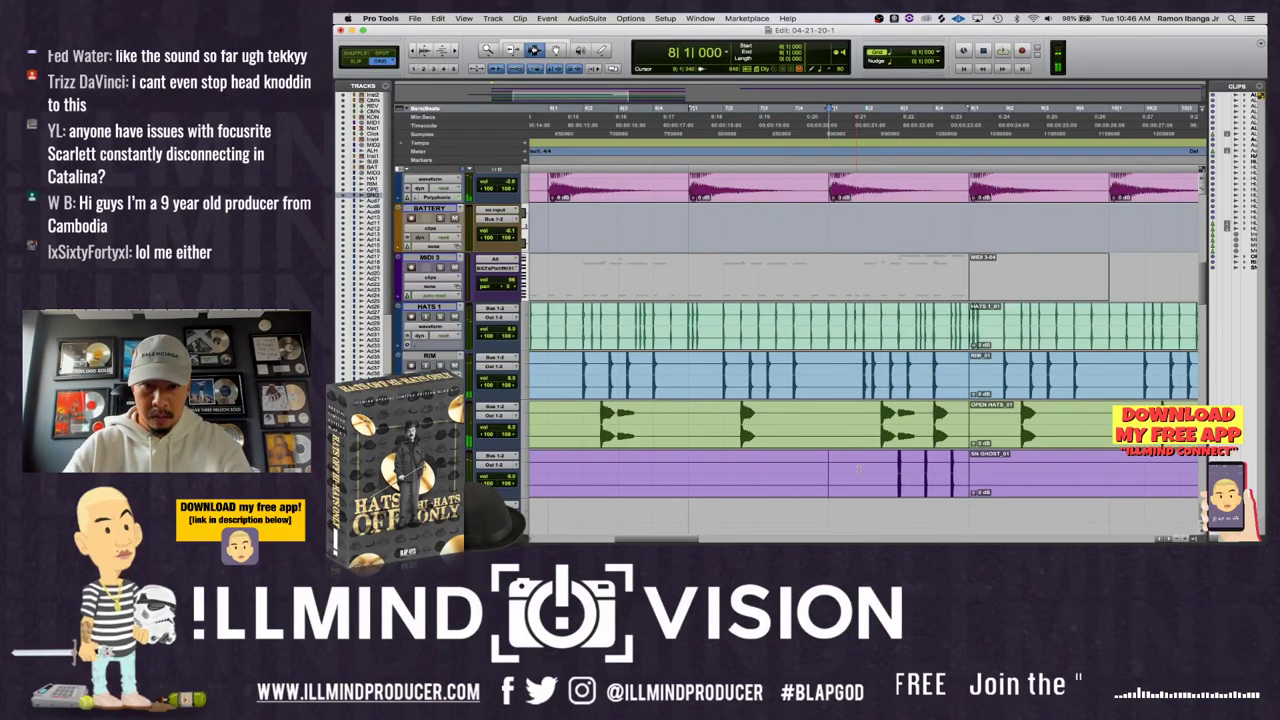
- Delete the SN GHOST audio from 8|2 to 8|4 and audition the arrangement from bar 5
left_click_drag(862, 469, 935, 470)
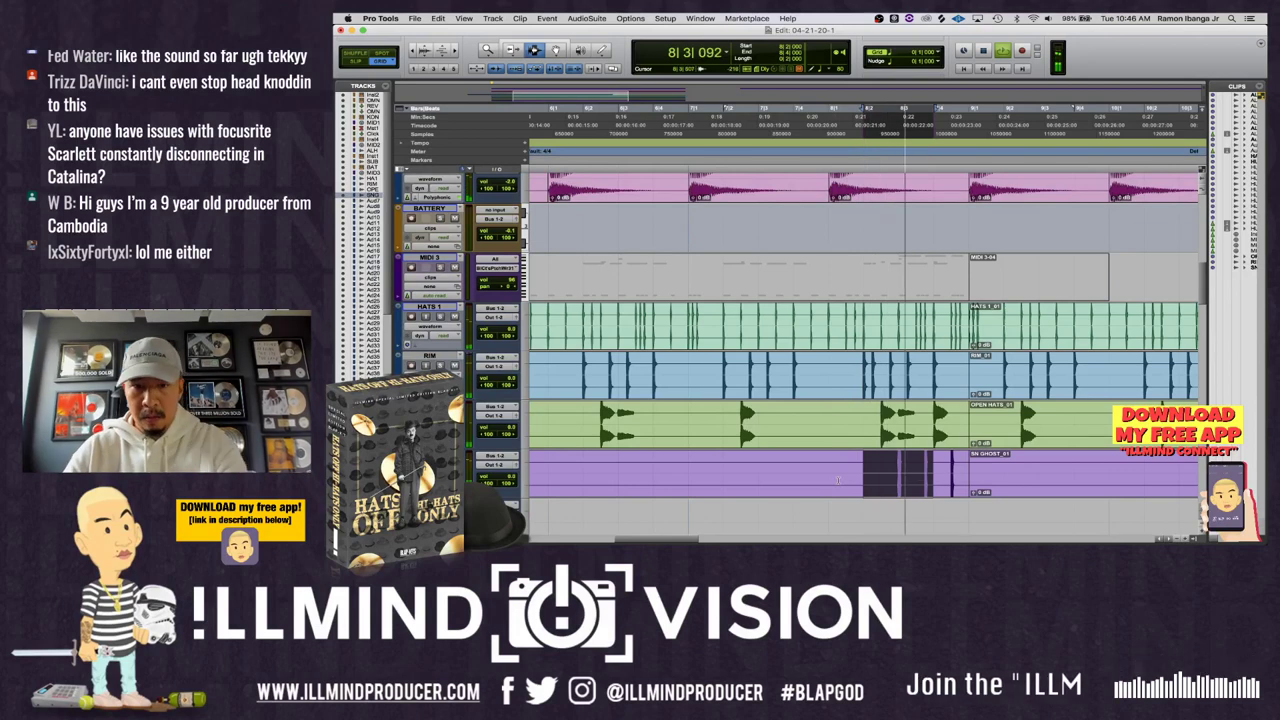
key("Delete")
key("space")
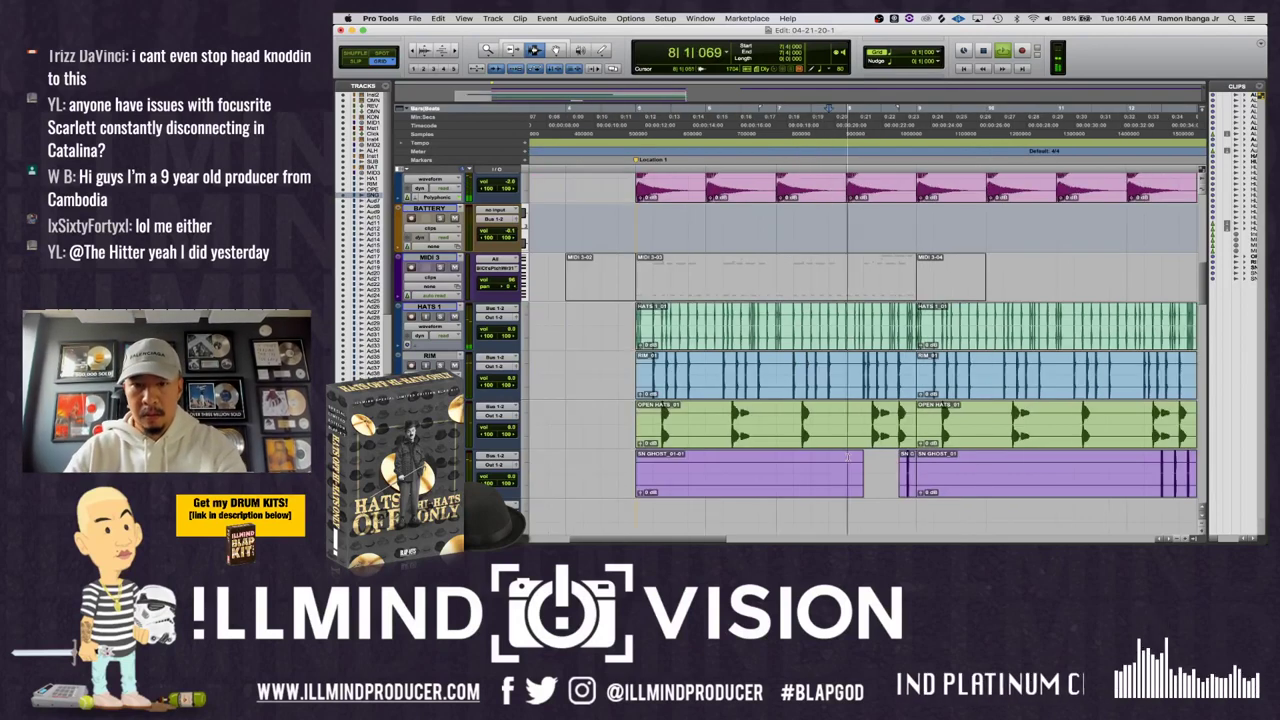
key("space")
key("super+bracketleft")
key("space")
key("space")
key("super+bracketleft")
key("space")
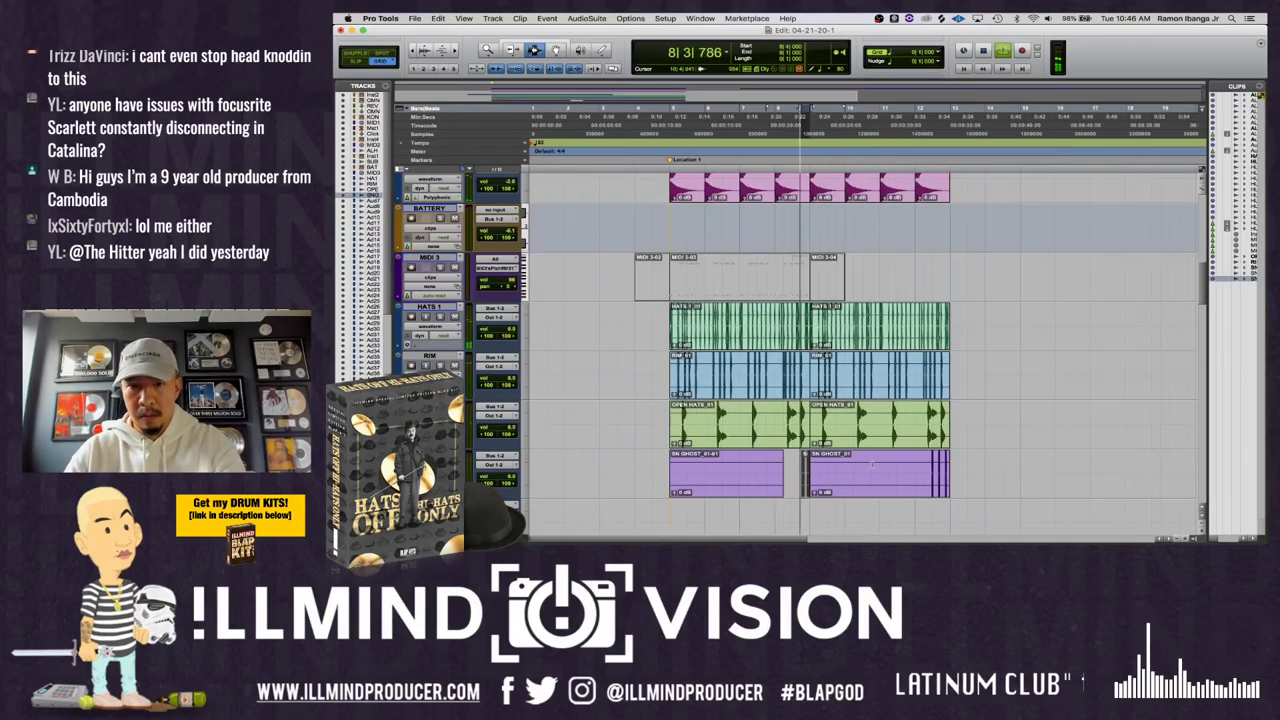
left_click_drag(670, 330, 810, 330)
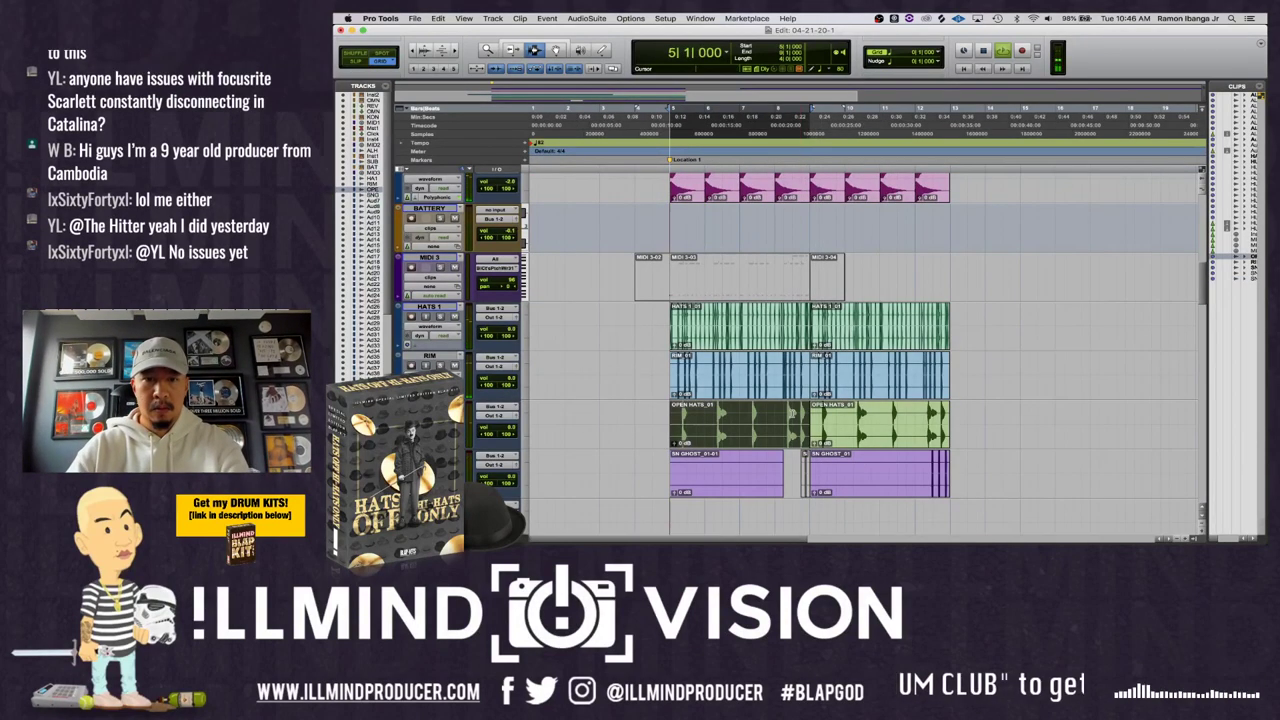
key("space")
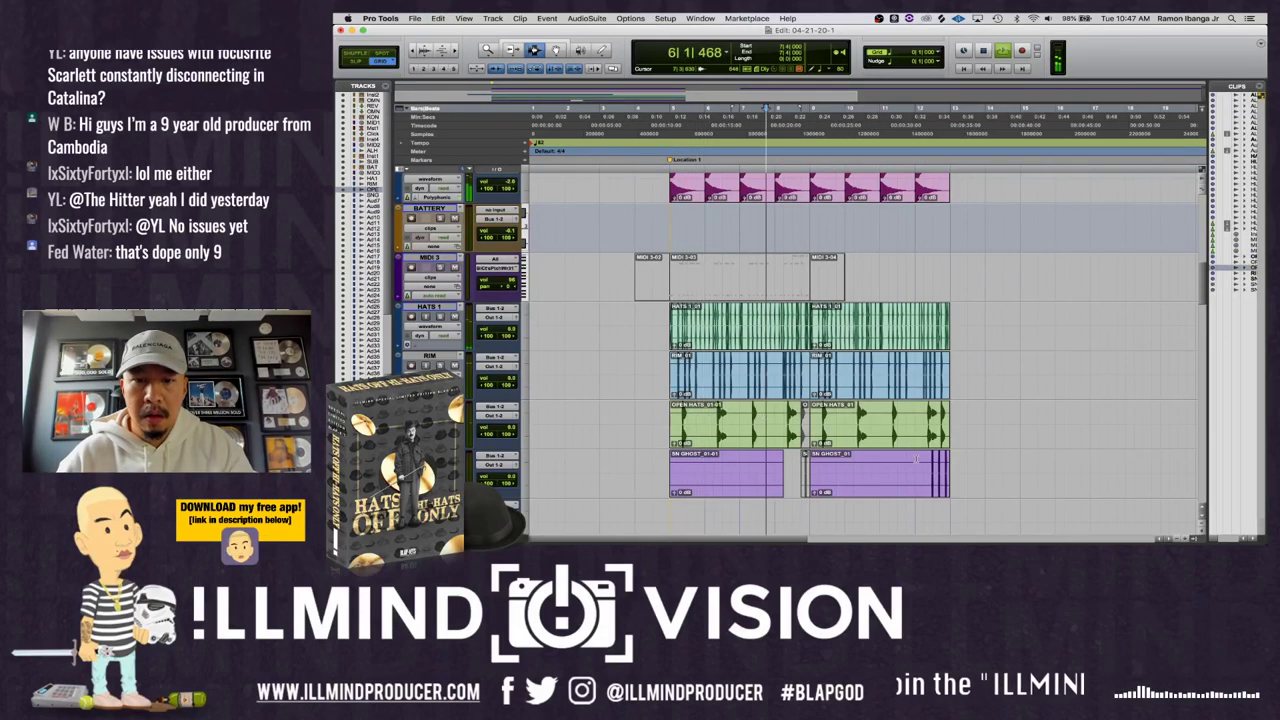
- Separate the repeated SN GHOST clip at bar 12 and play back bars 9 to 12
key("super+e")
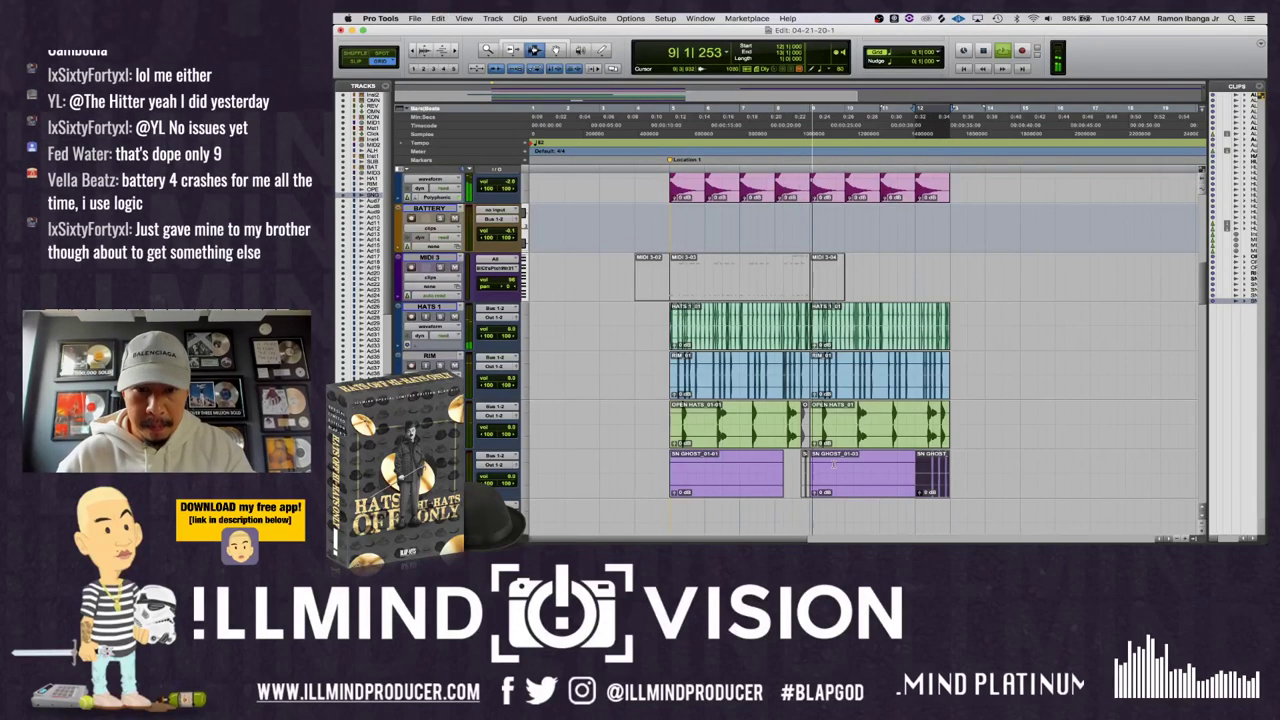
left_click_drag(808, 475, 950, 475)
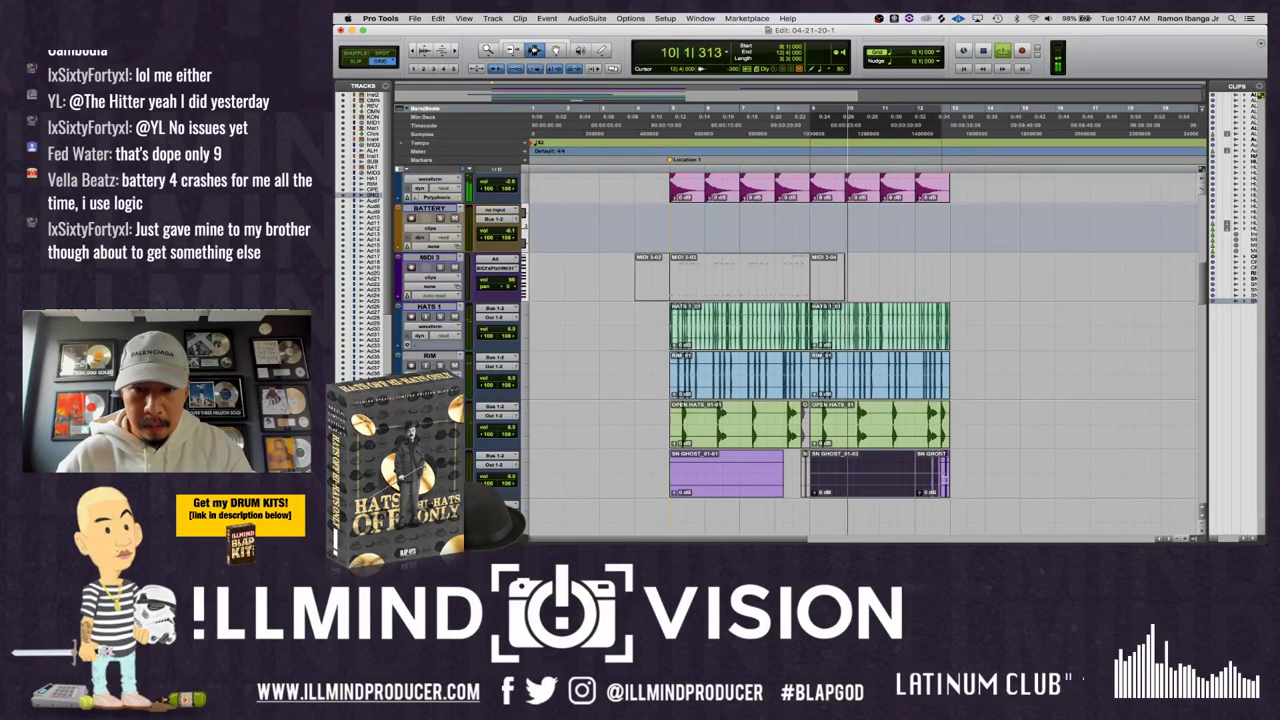
scroll(1003, 399, "down", 3)
key("space")
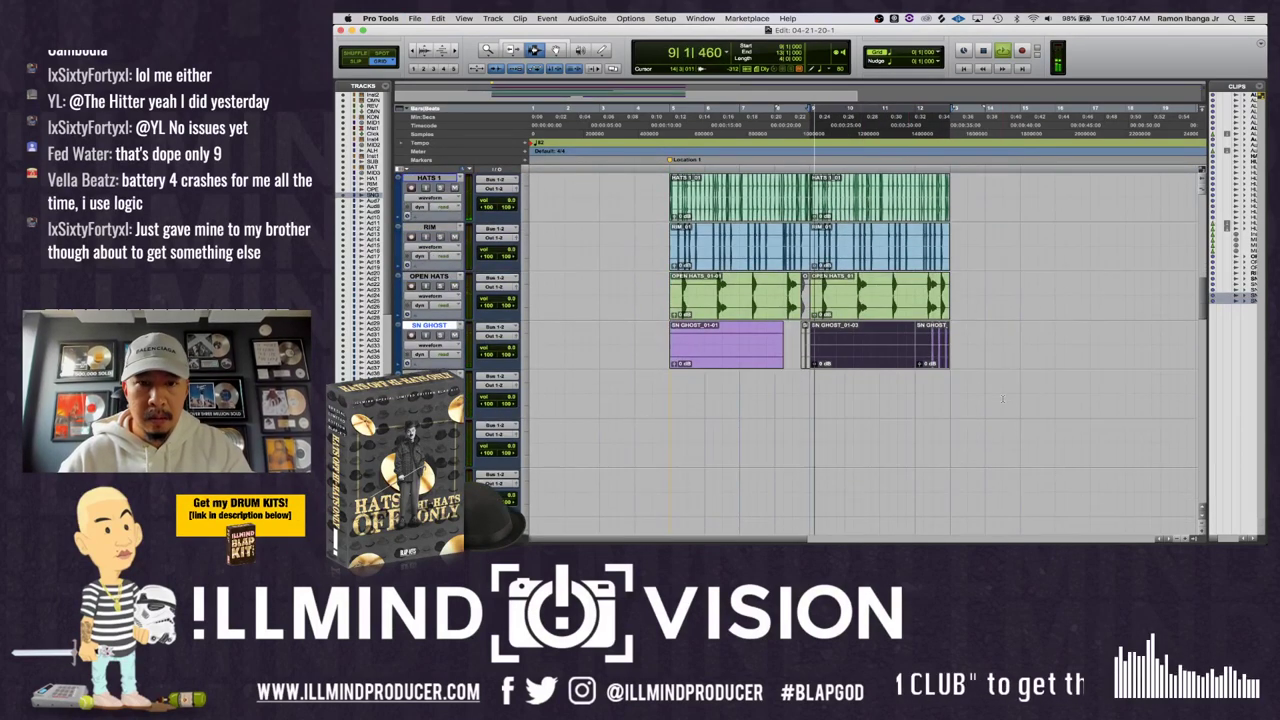
key("space")
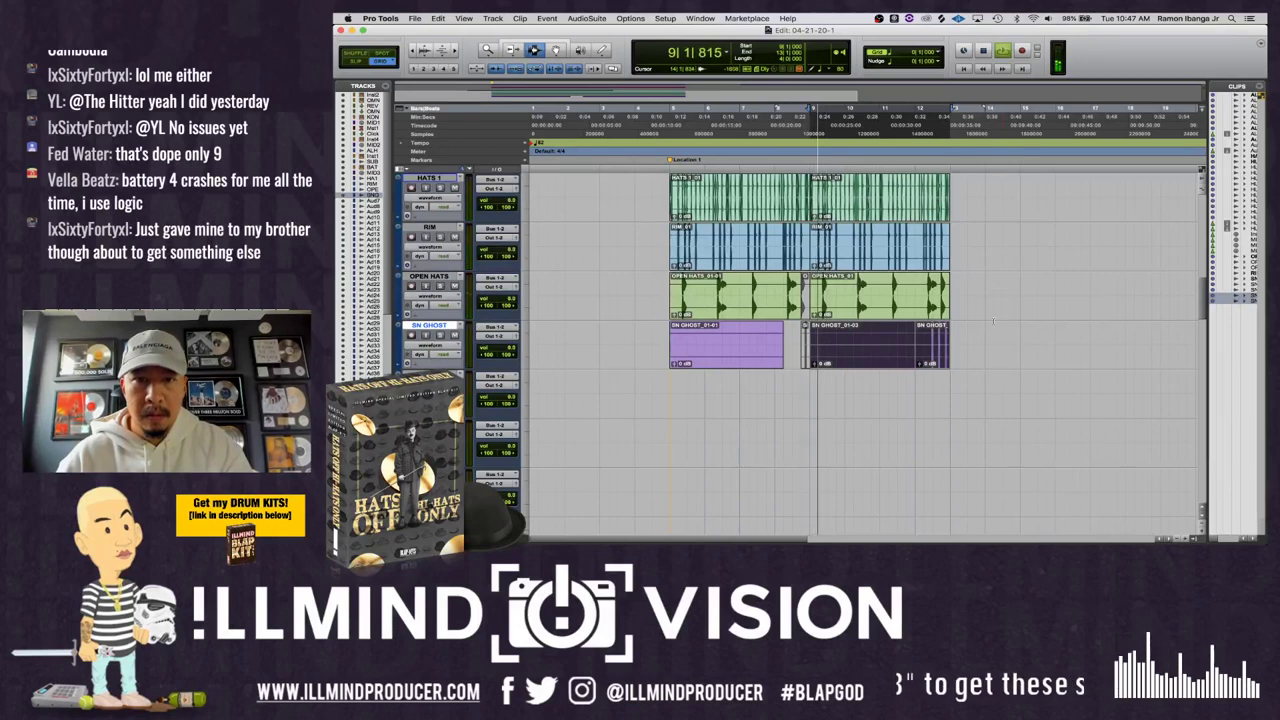
- Select the SUB clips of bars 9 to 12, audition with SUB soloed in the mixer, and save the session
scroll(993, 321, "up", 5)
left_click(840, 295)
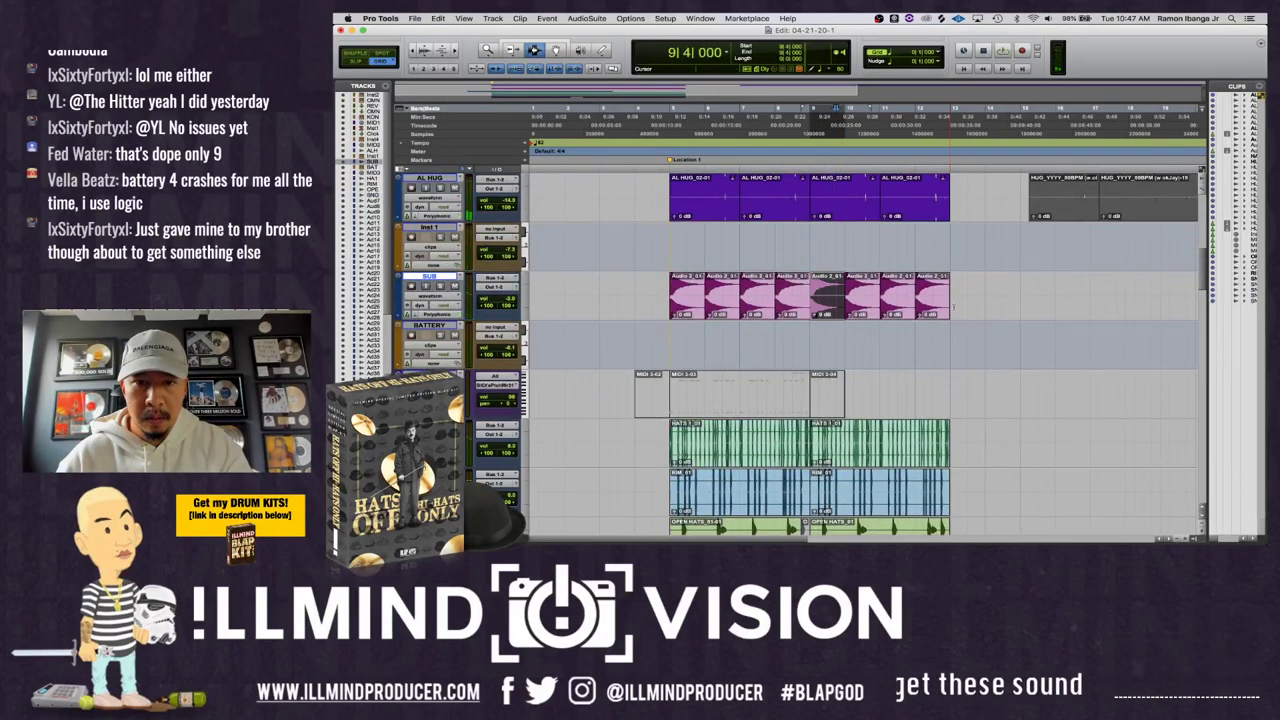
left_click_drag(845, 295, 950, 296)
key("super+equal")
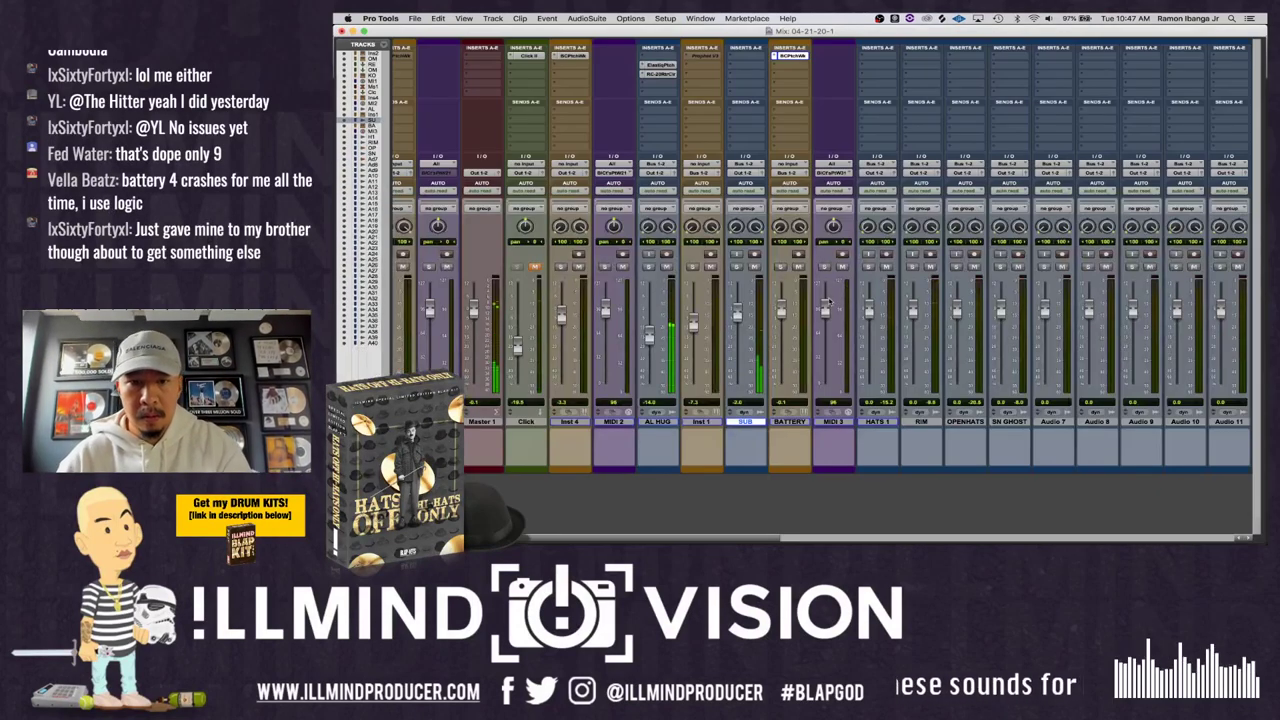
left_click(737, 266)
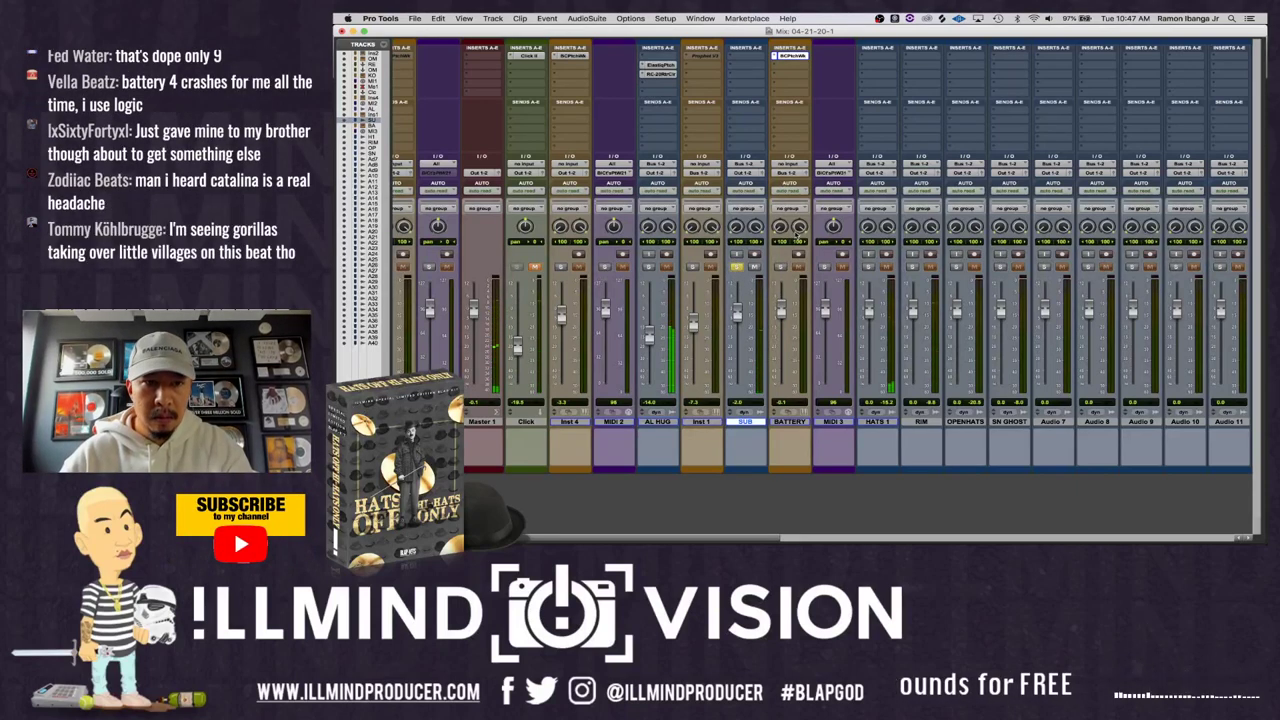
key("super+s")
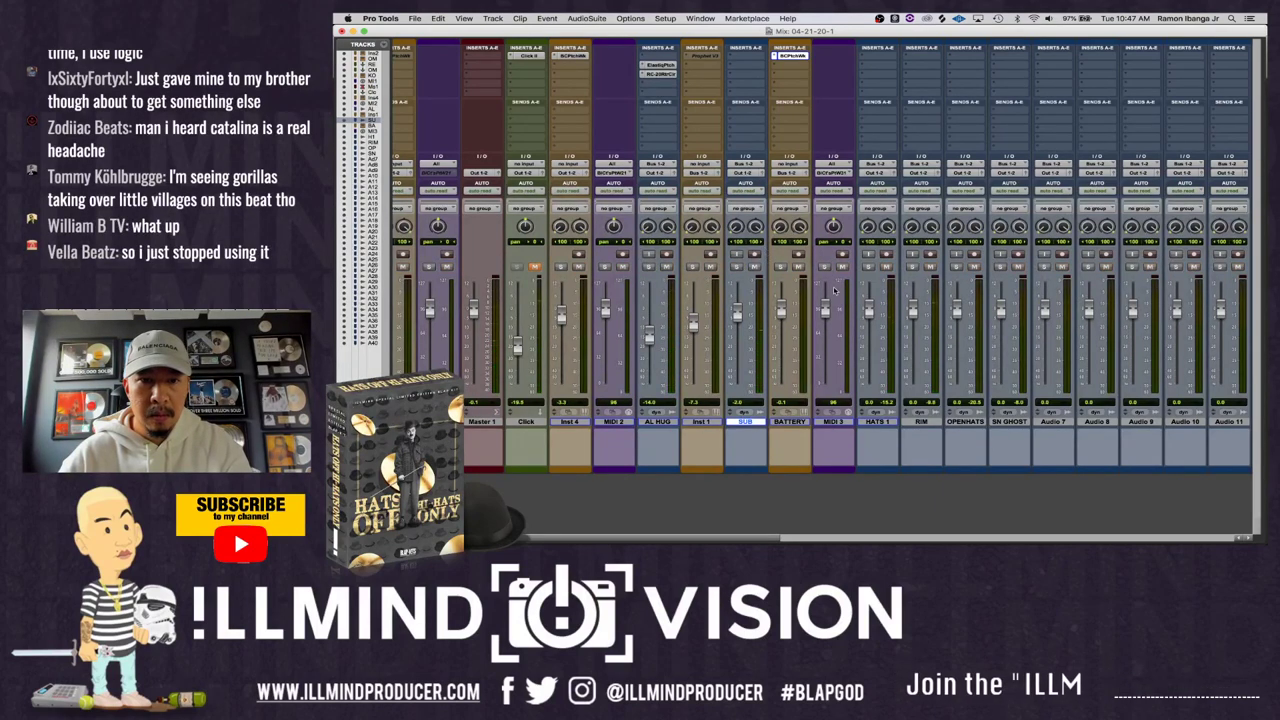
- Move the Inst 2 track directly after SN GHOST and rename it 808S
scroll(843, 403, "left", 5)
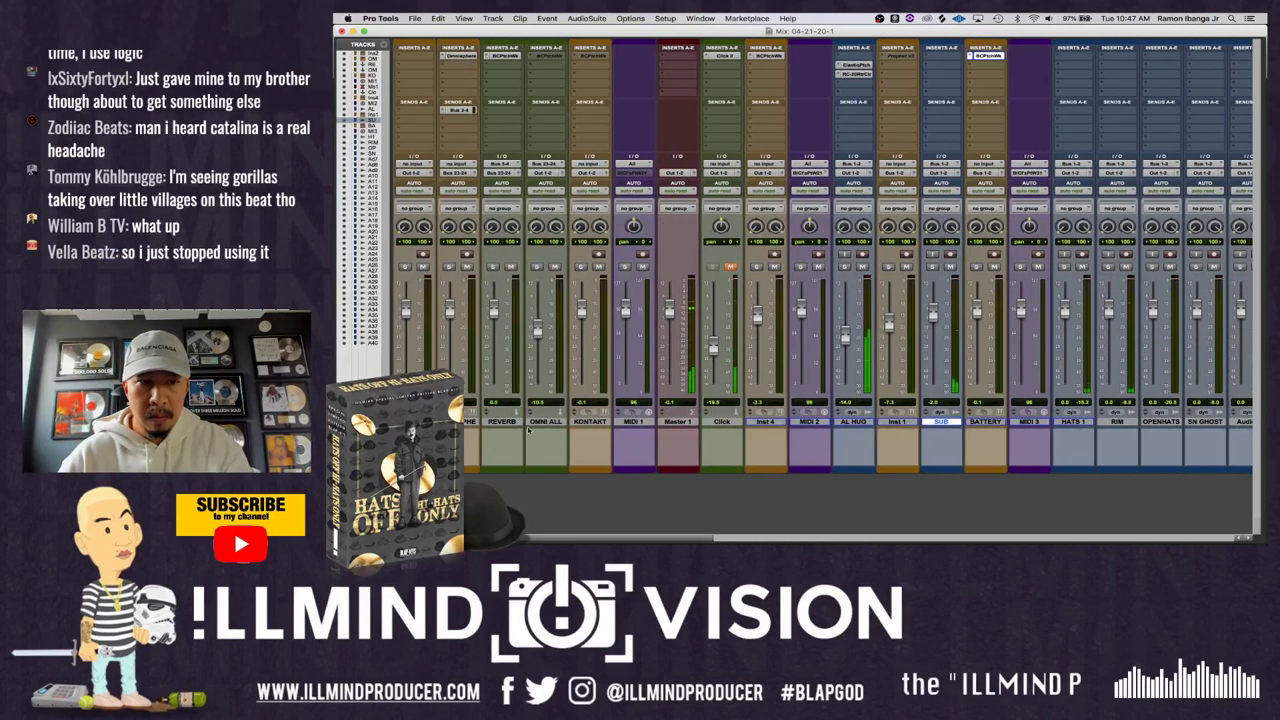
scroll(1062, 404, "right", 4)
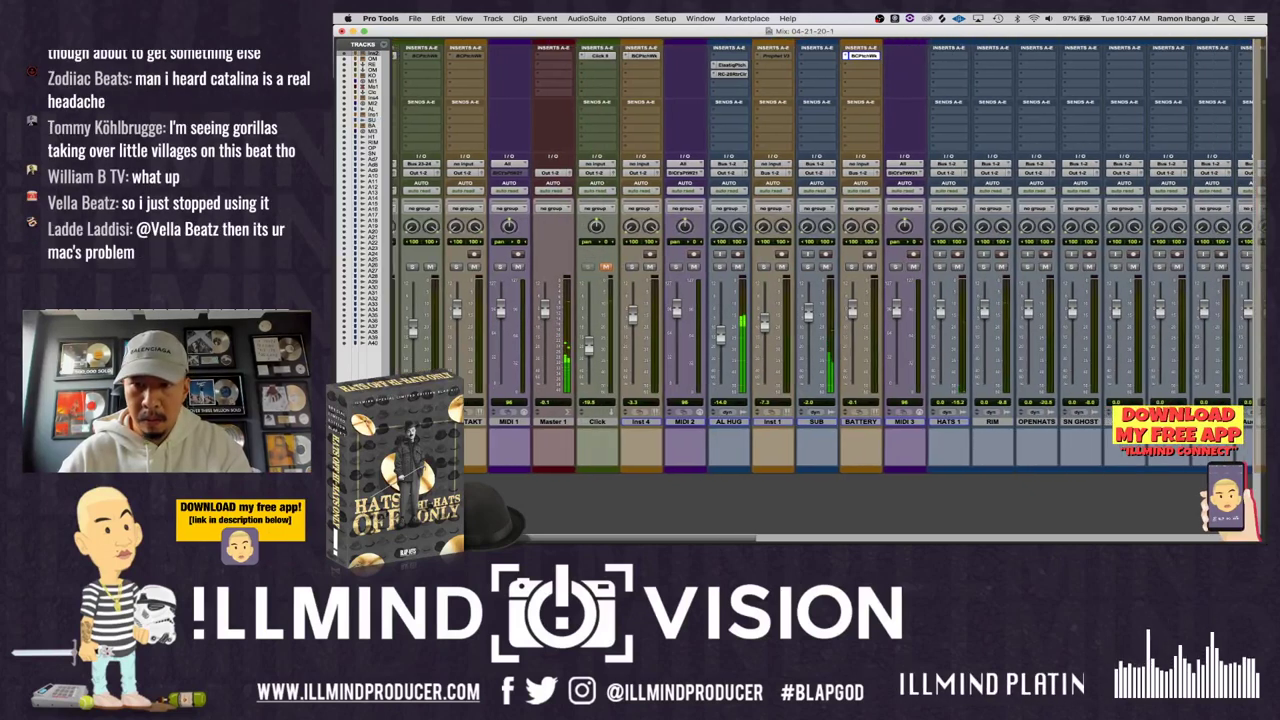
scroll(911, 328, "right", 4)
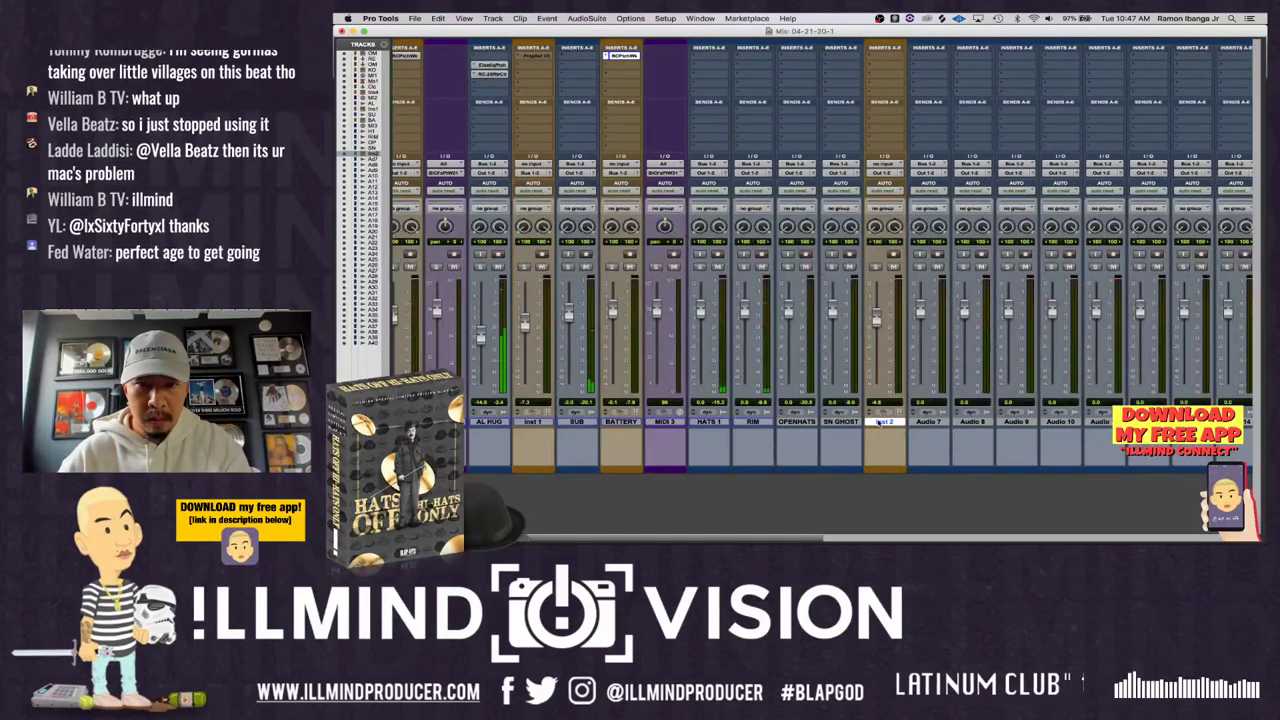
double_click(884, 421)
type("808s")
key("Return")
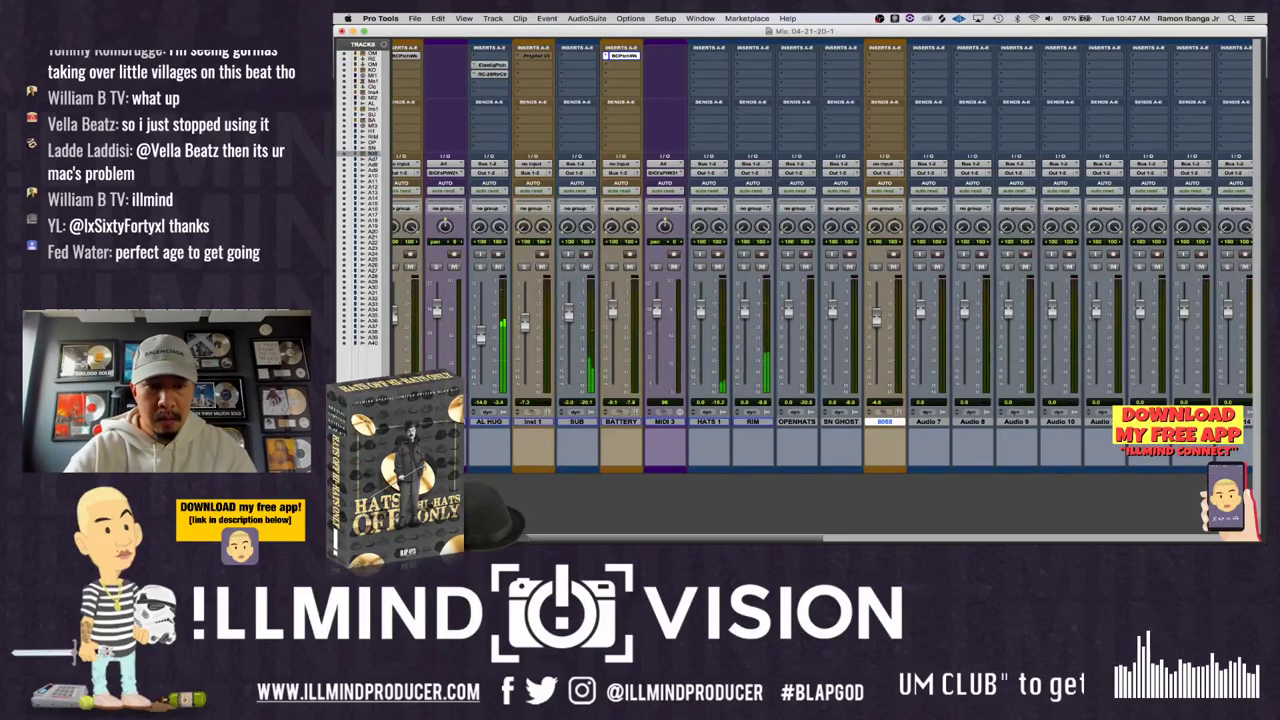
- Create one new MIDI track directly after the 808S track
key("super+shift+n")
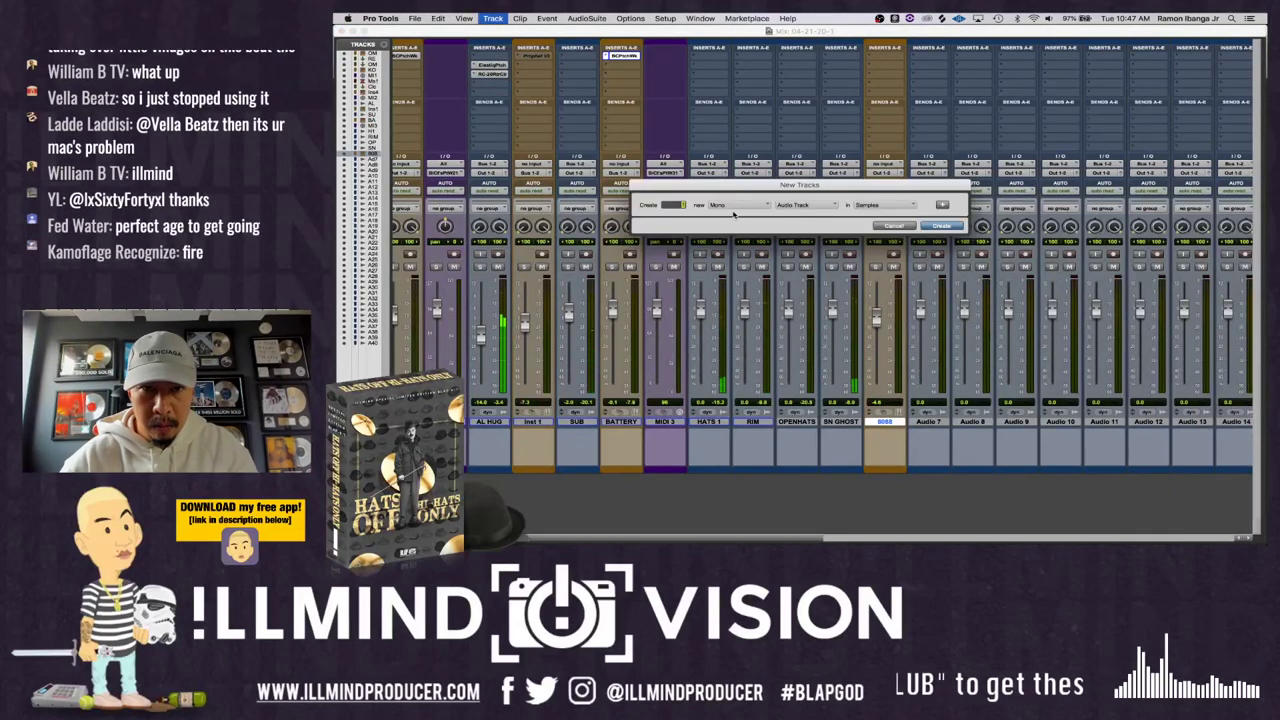
left_click(736, 216)
left_click(806, 205)
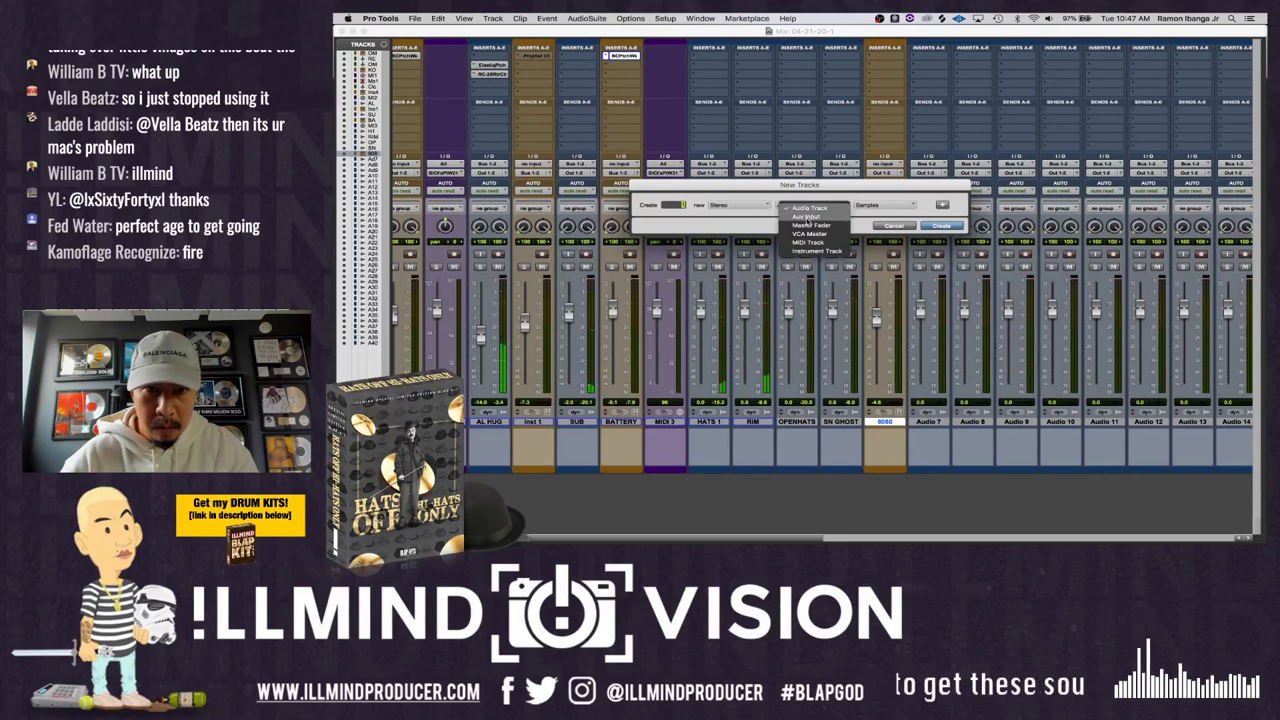
left_click(826, 251)
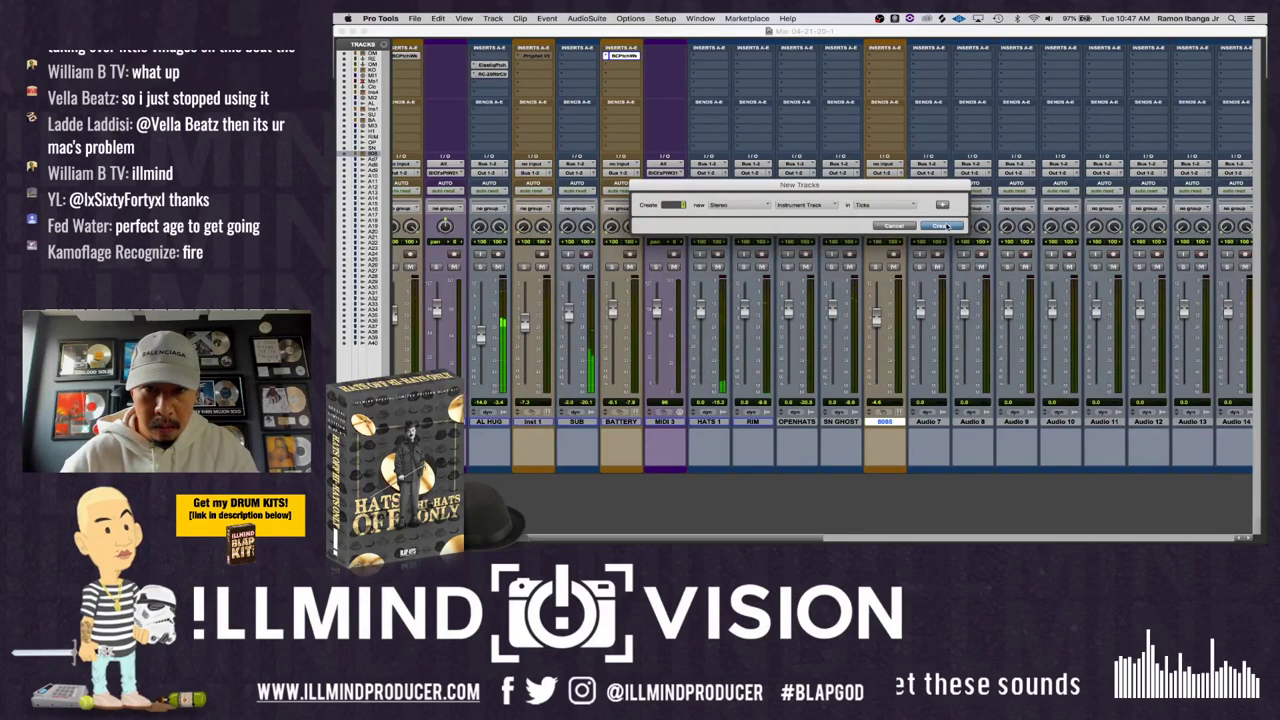
left_click(800, 205)
left_click(808, 196)
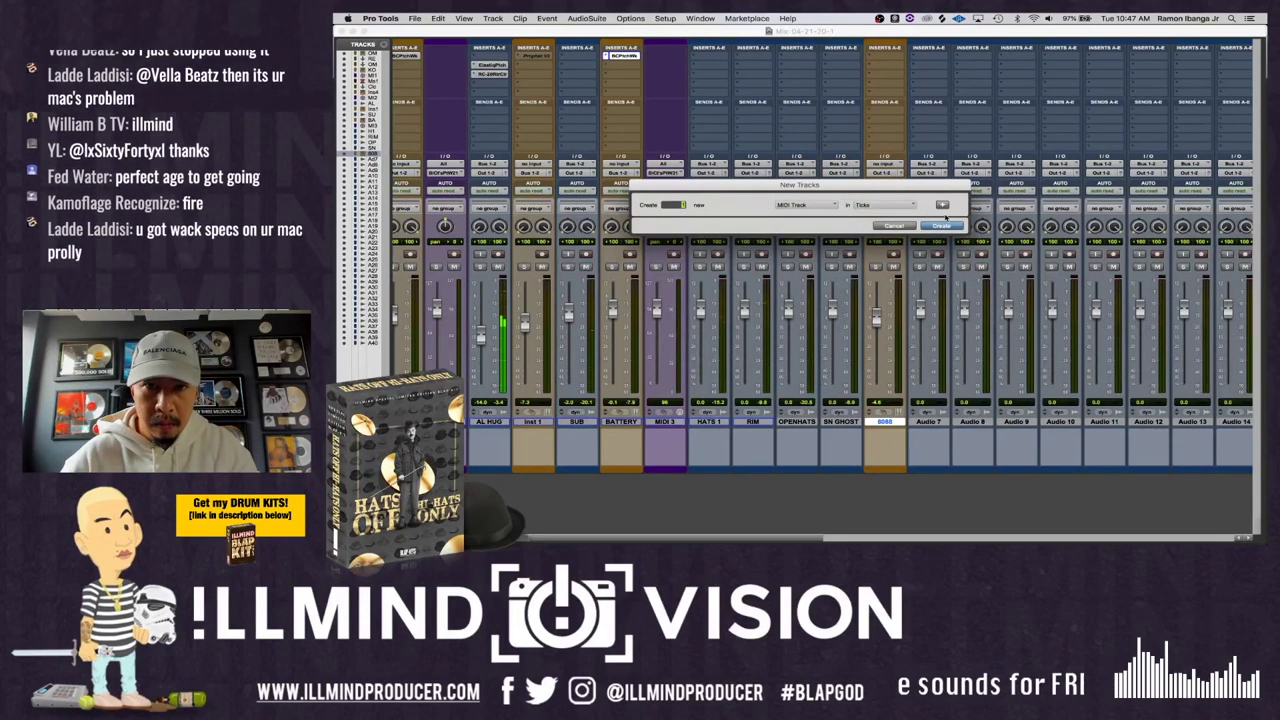
key("Return")
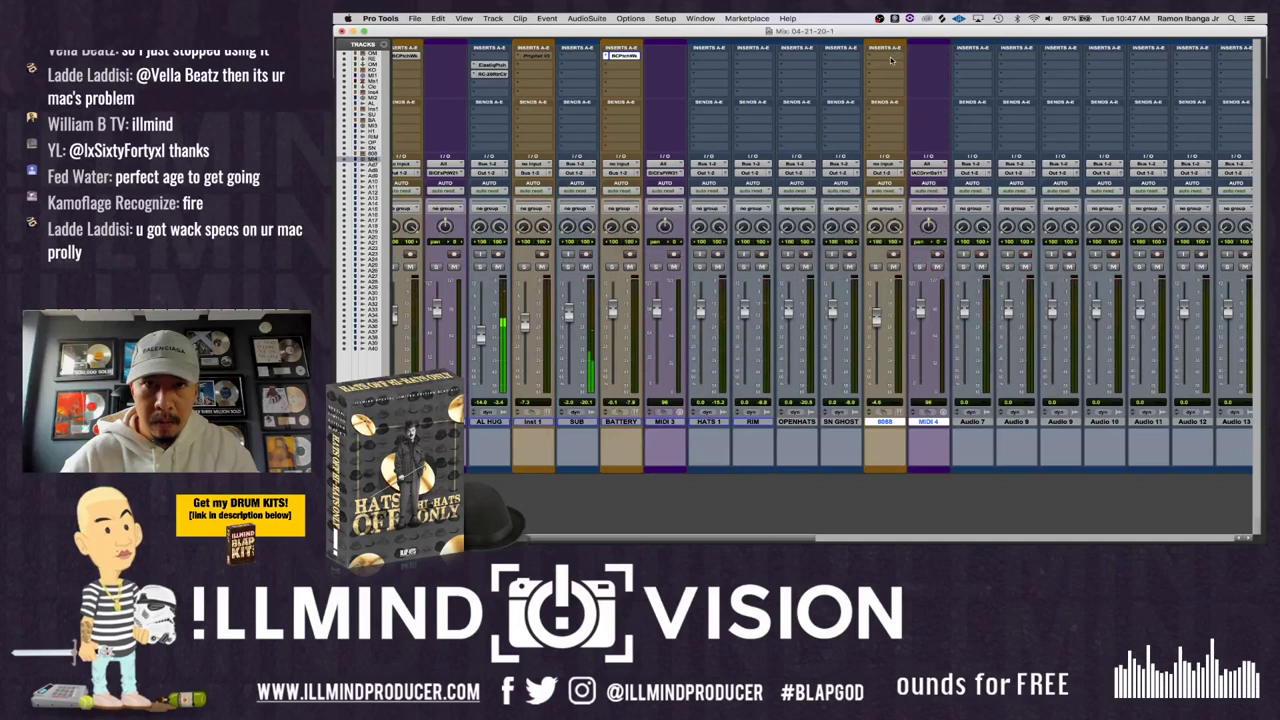
- Insert the BCPtchWk plug-in on the 808S track and route the MIDI 4 track's output to it
left_click(891, 60)
mouse_move(1016, 185)
left_click(1060, 185)
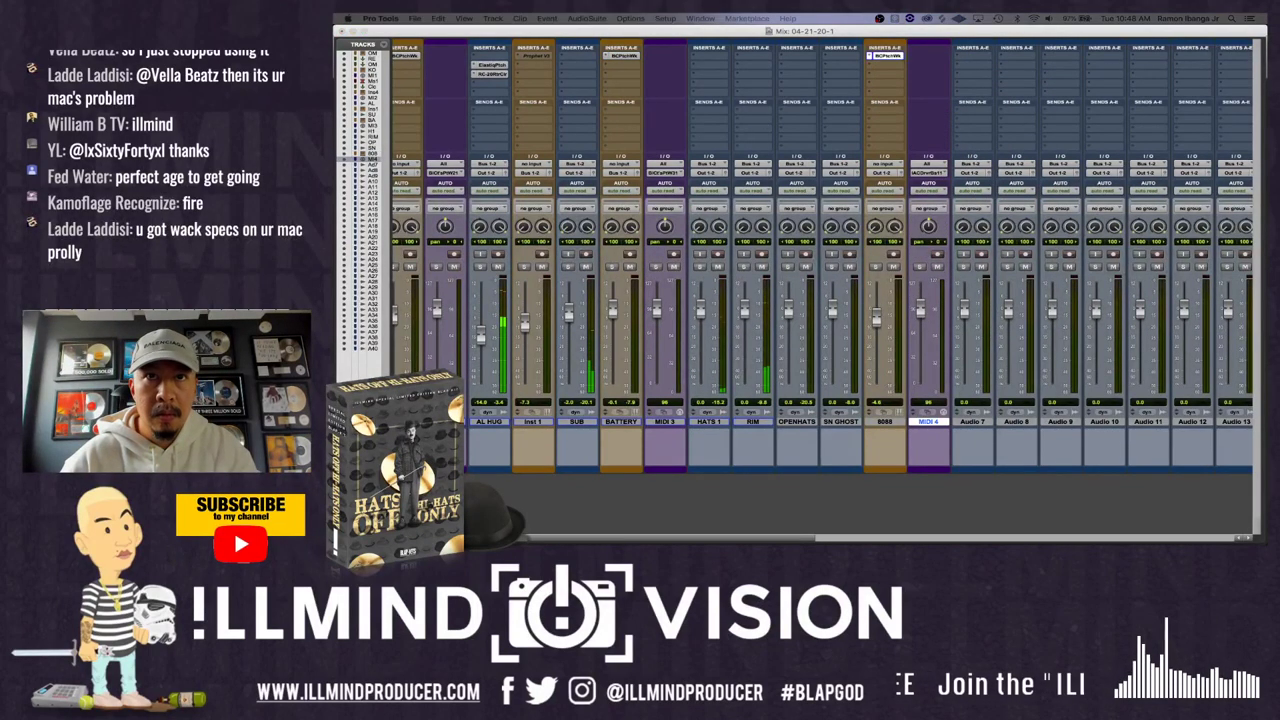
scroll(823, 256, "right", 5)
left_click(502, 421)
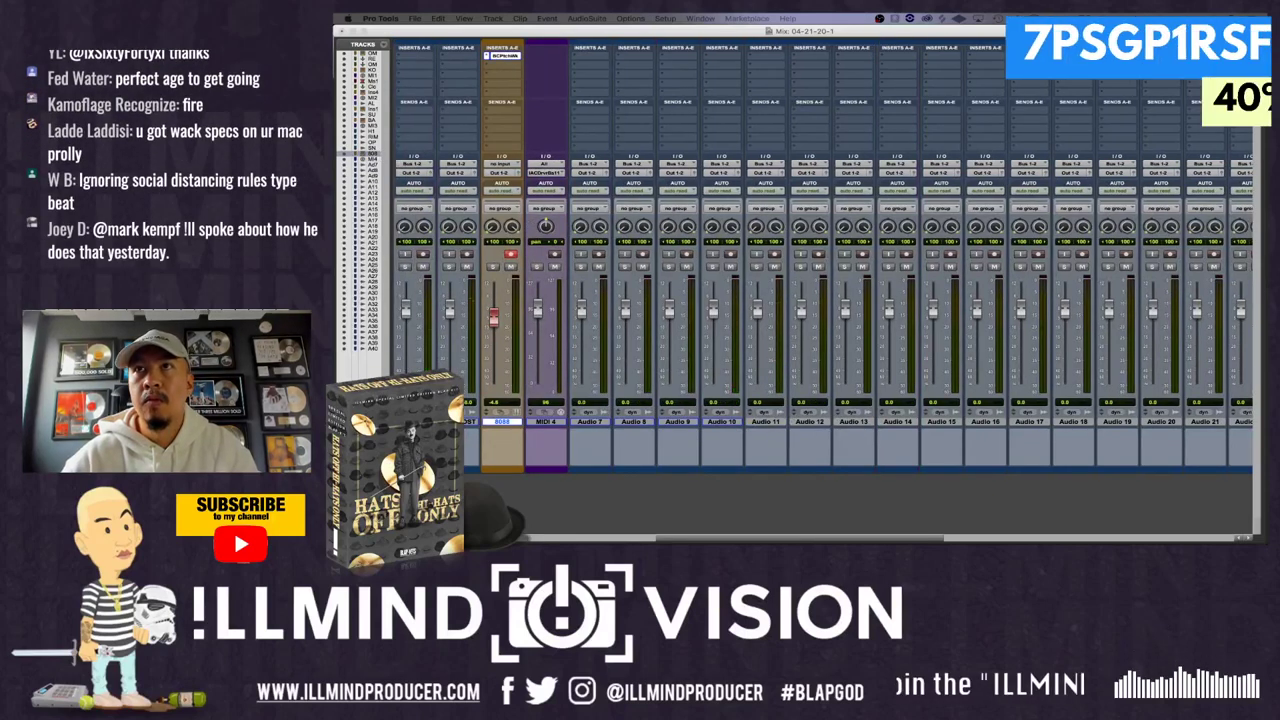
key("shift+r")
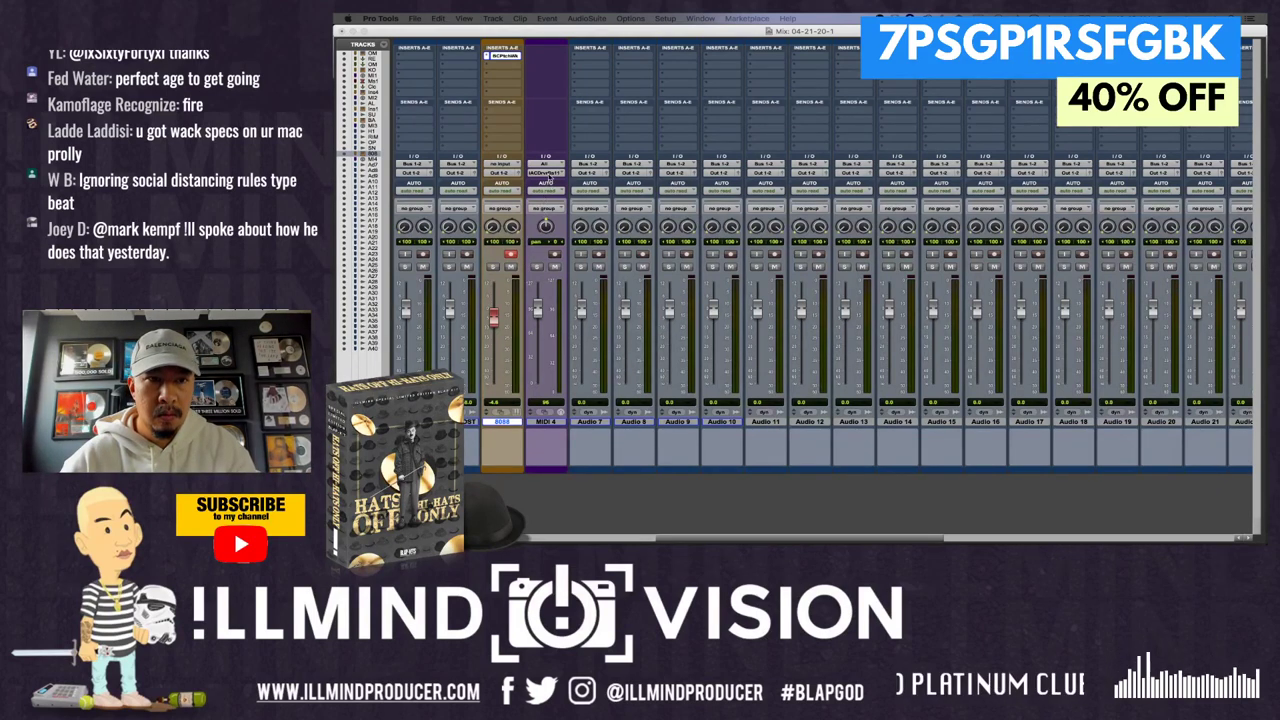
left_click(546, 172)
left_click(690, 150)
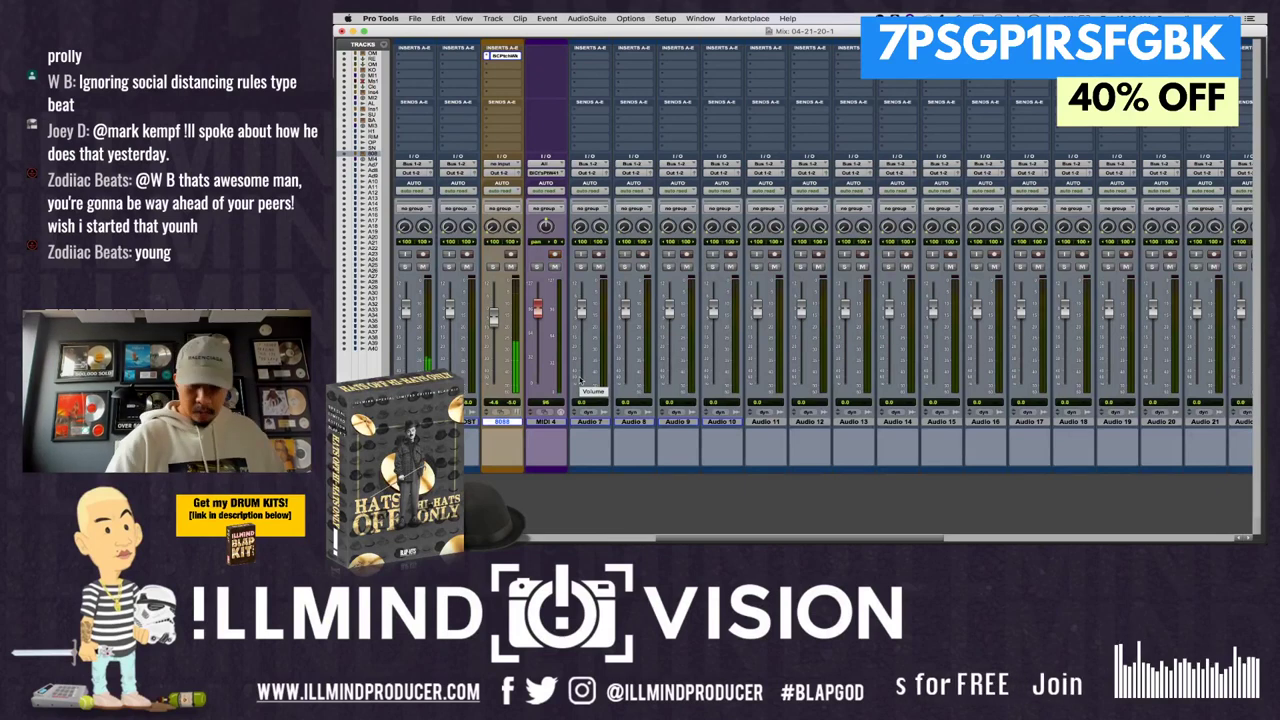
- Set the playback position to 8|3|000 on the MIDI 4 track and raise the 808S volume to -1.4 dB
key("super+equal")
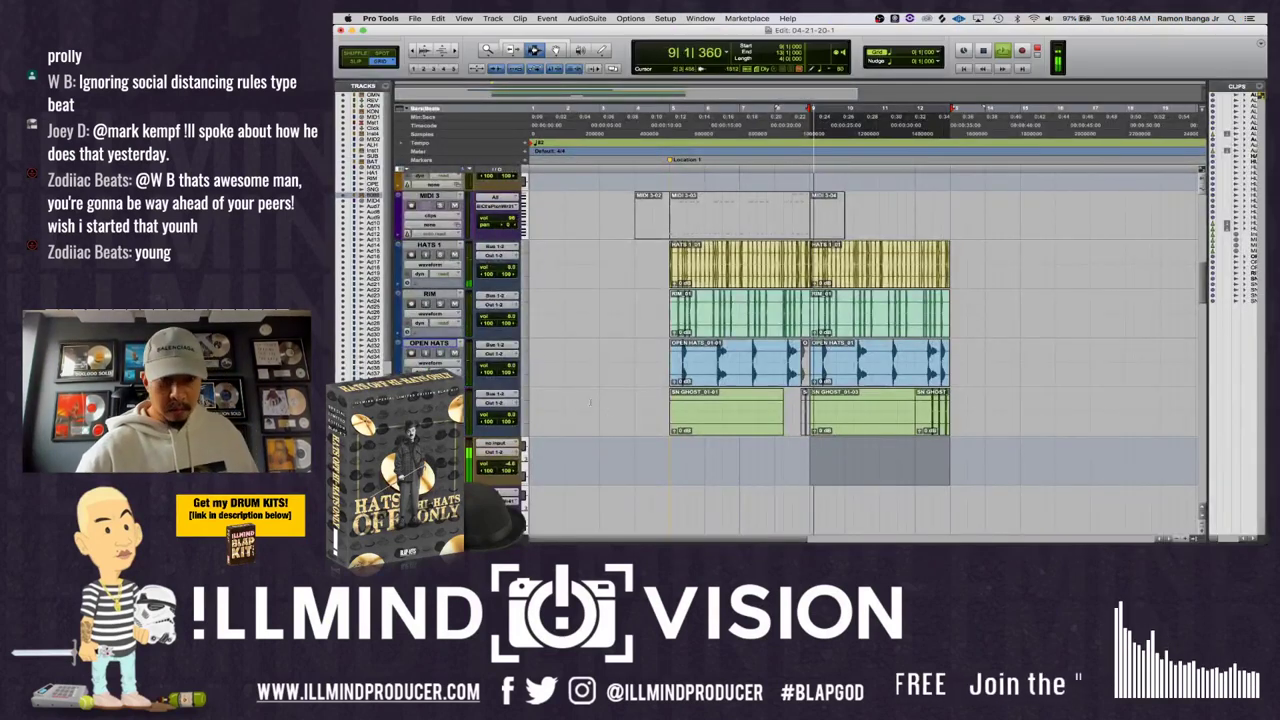
scroll(840, 454, "down", 3)
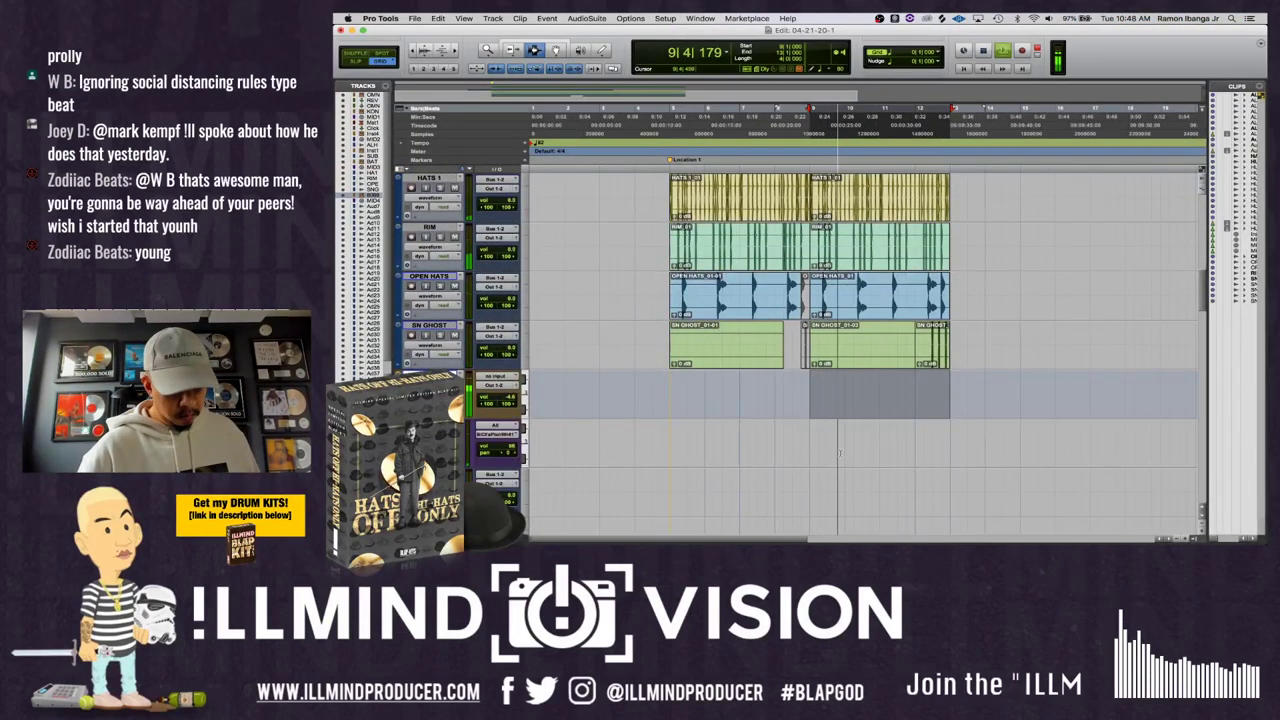
left_click(794, 440)
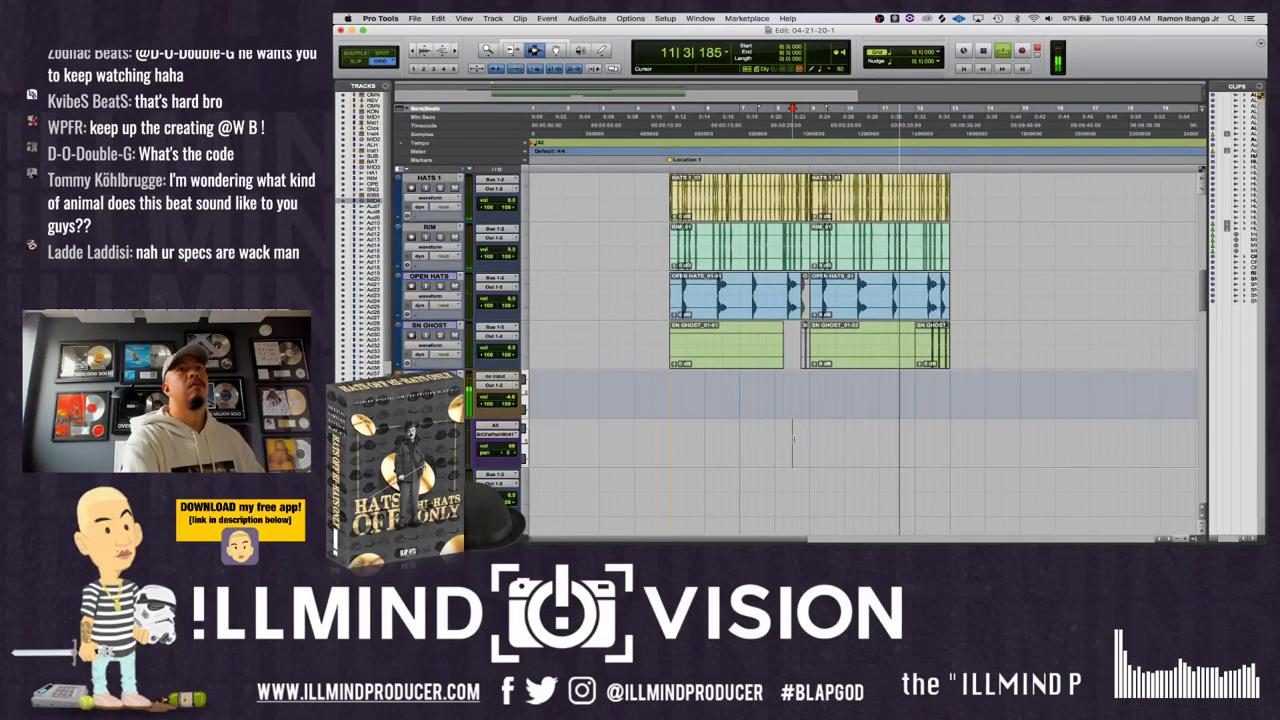
key("super+equal")
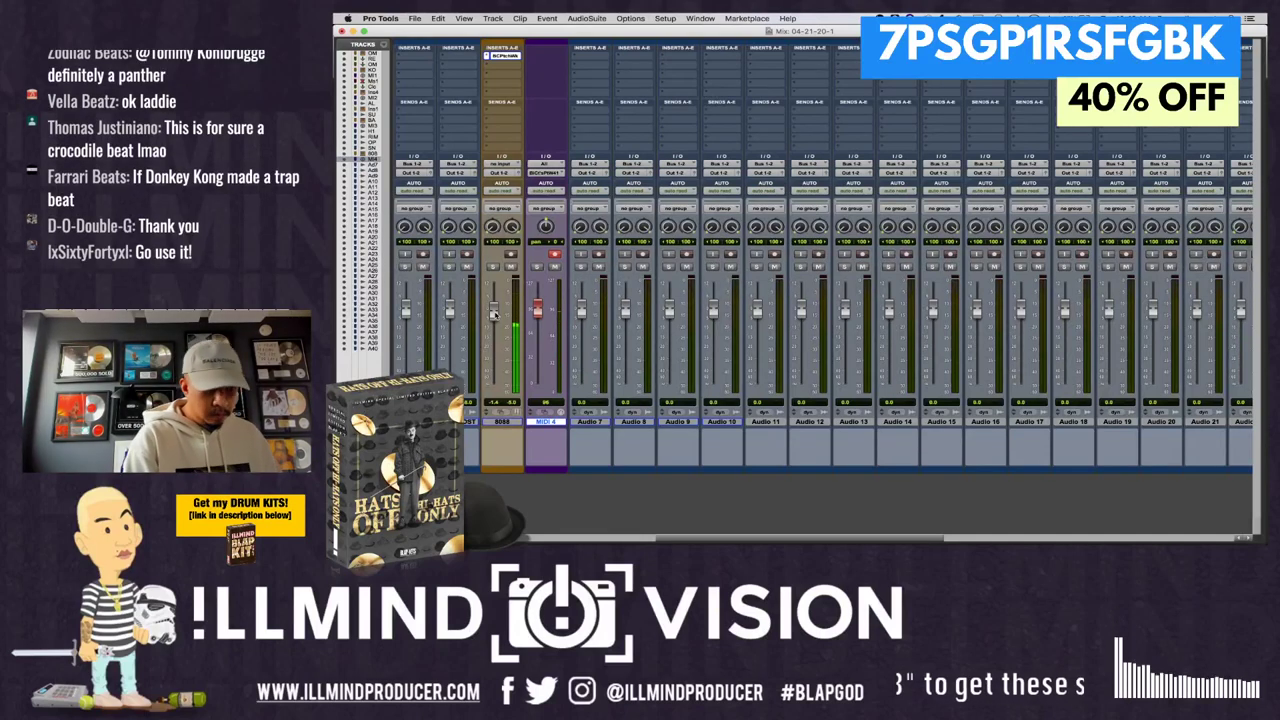
key("super+equal")
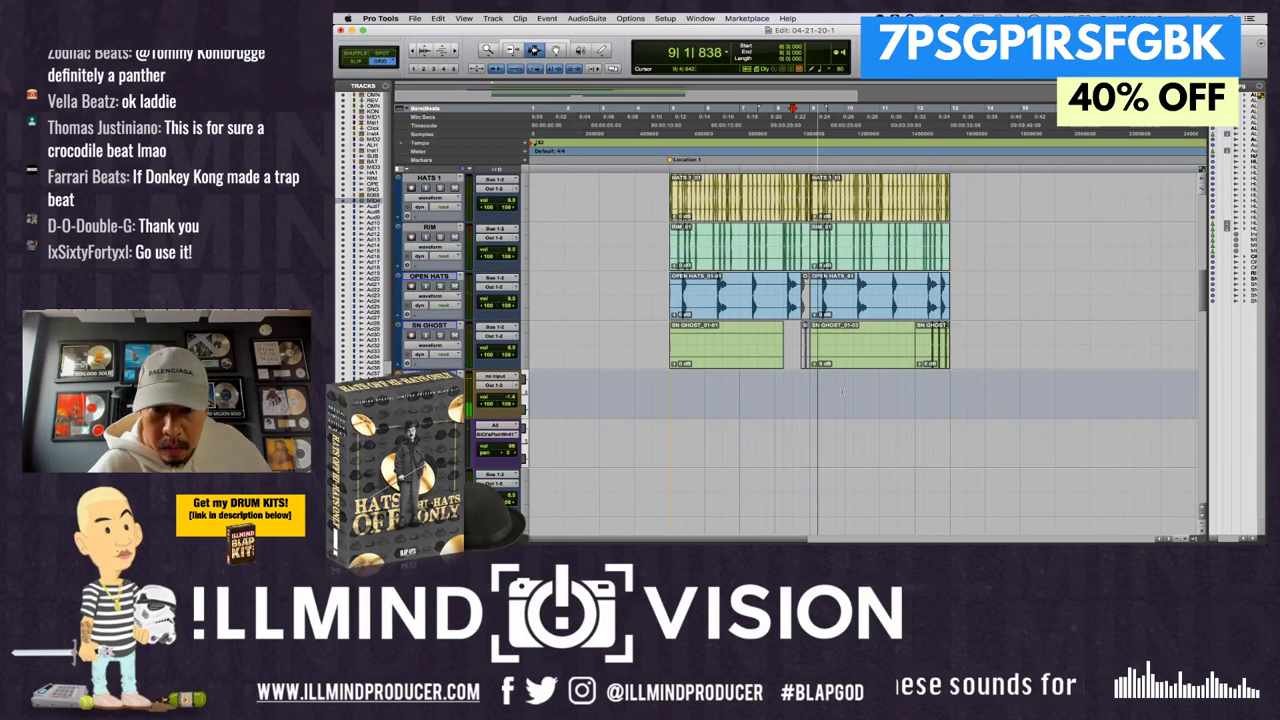
- Duplicate the section from bar 9 to bar 13 on the HATS 1, RIM, OPEN HATS and SN GHOST tracks twice in succession
left_click_drag(810, 393, 922, 392)
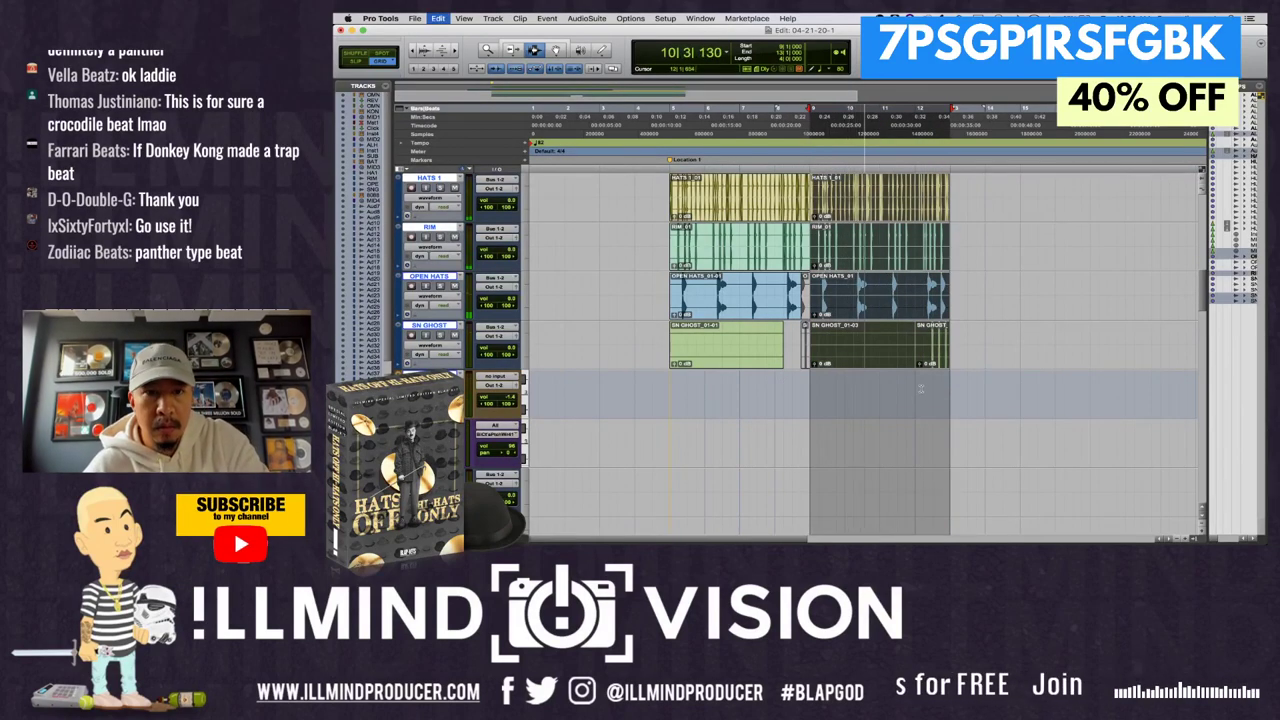
key("super+d")
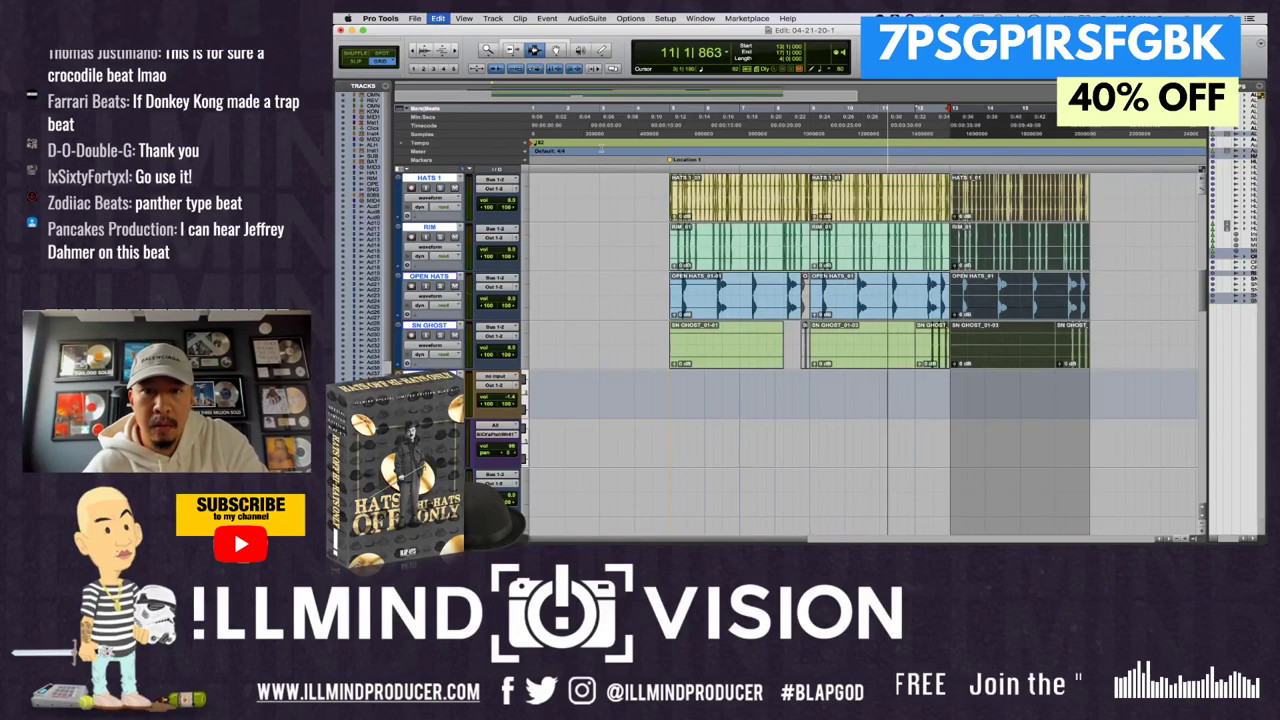
key("super+d")
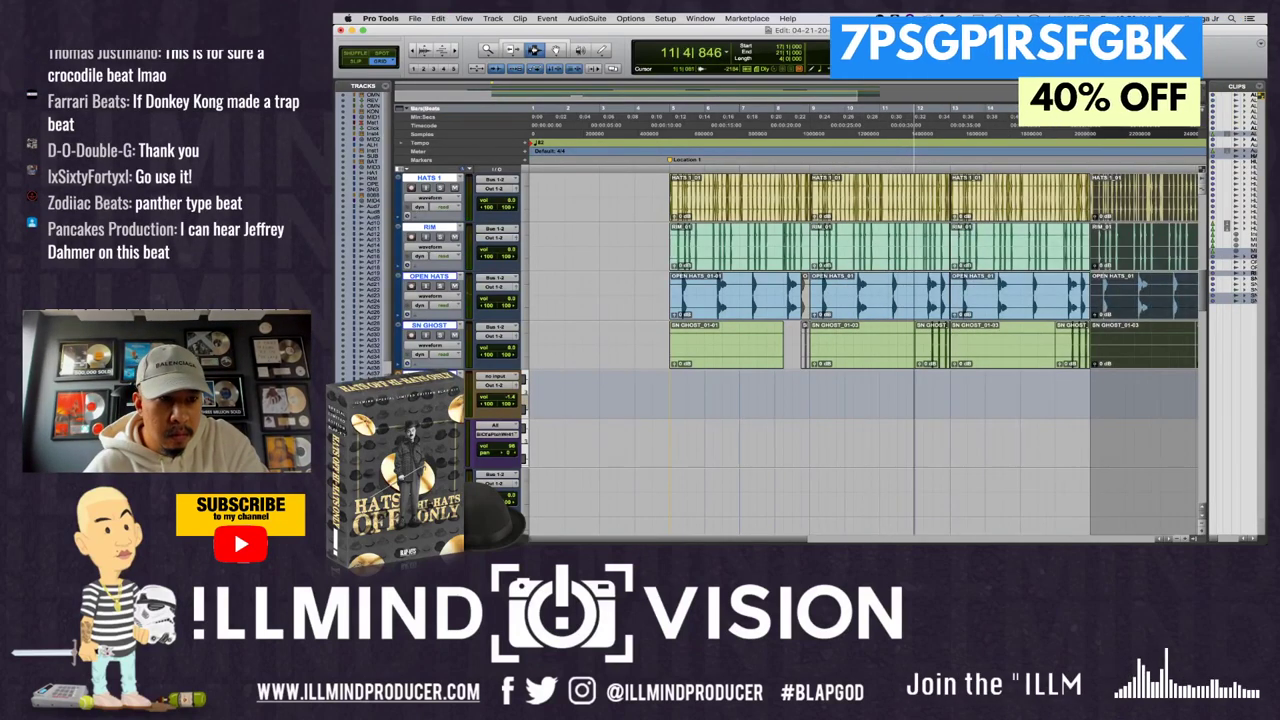
- Play the drums from just before bar 9 to rehearse, and record a first 808 take on the MIDI 4 track
left_click(793, 392)
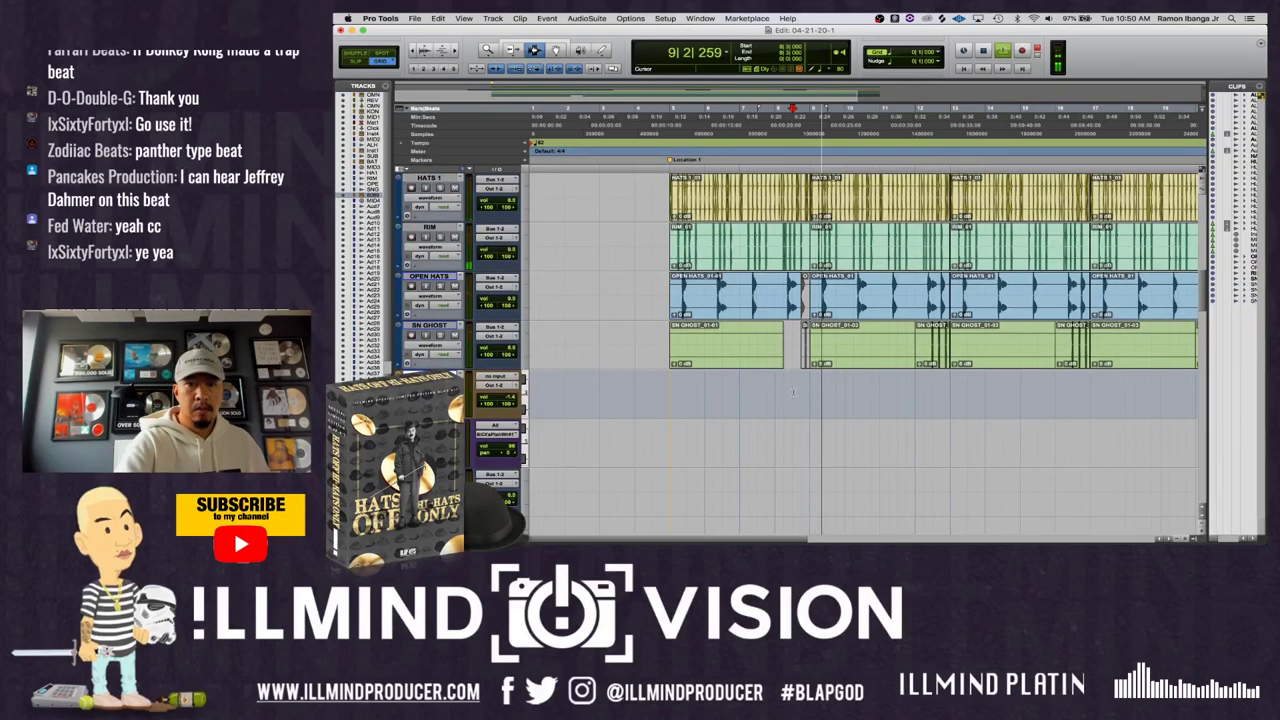
key("space")
key("space")
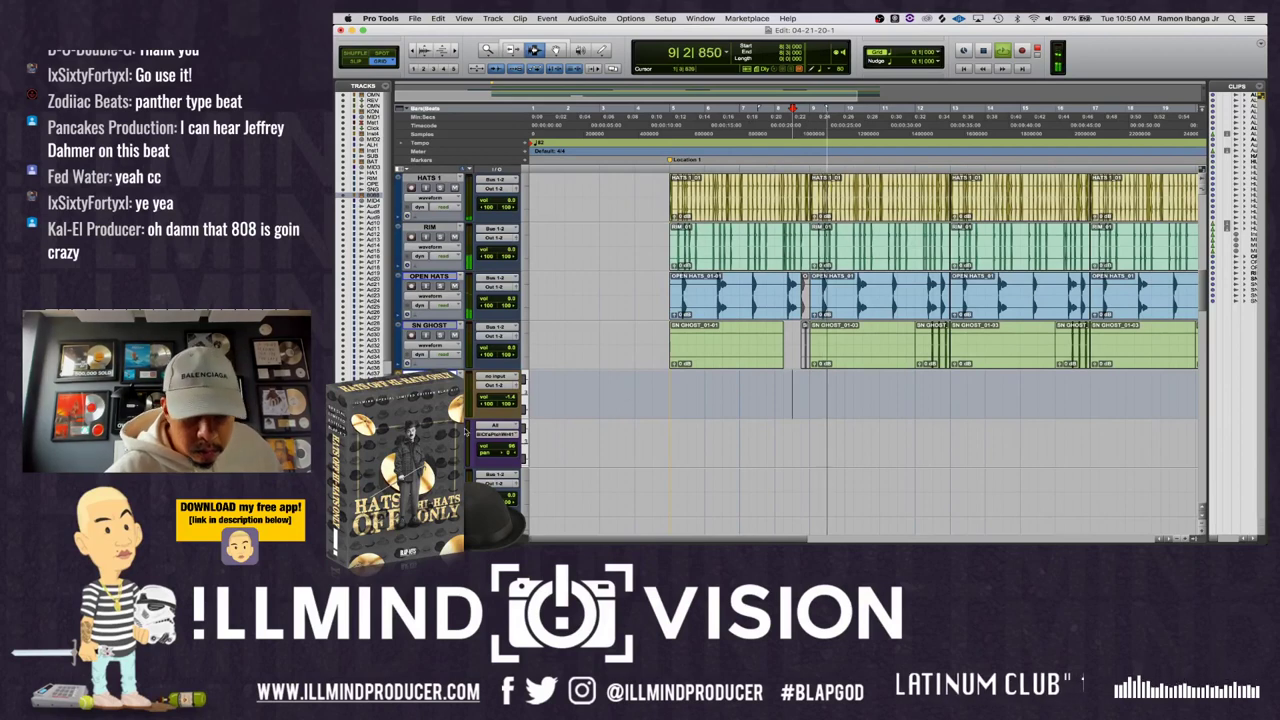
key("space")
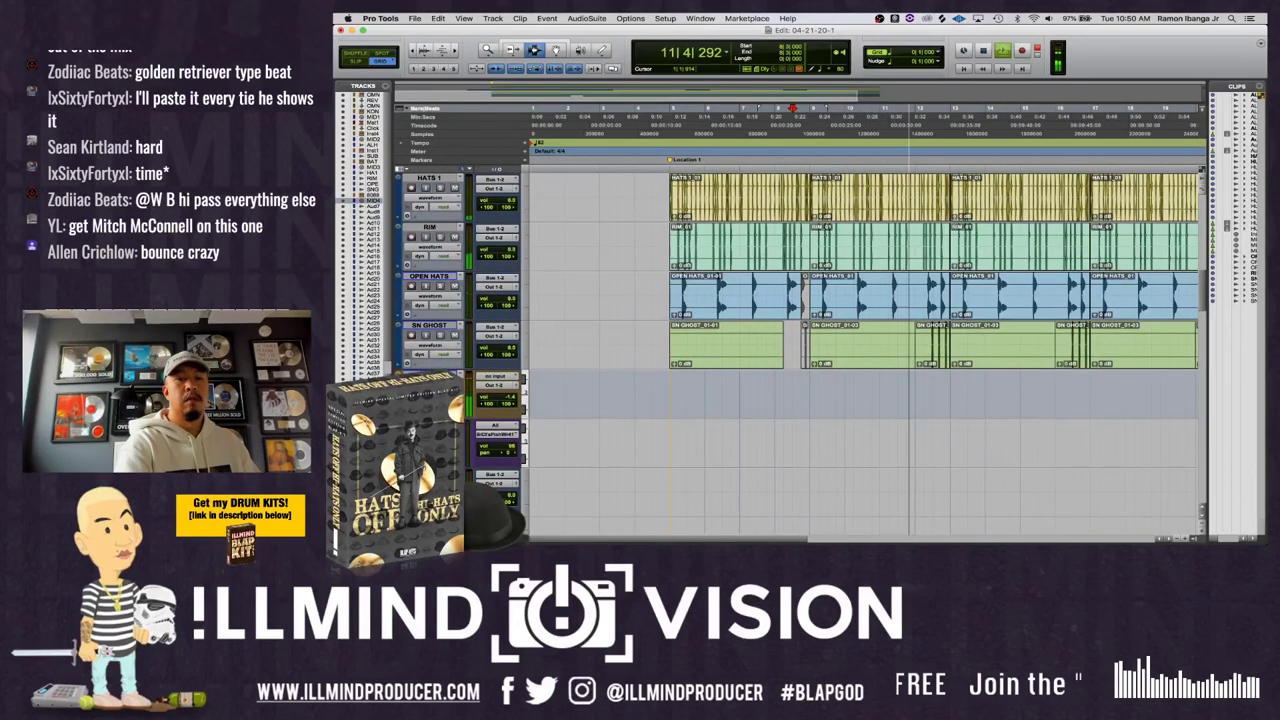
key("space")
key("super+space")
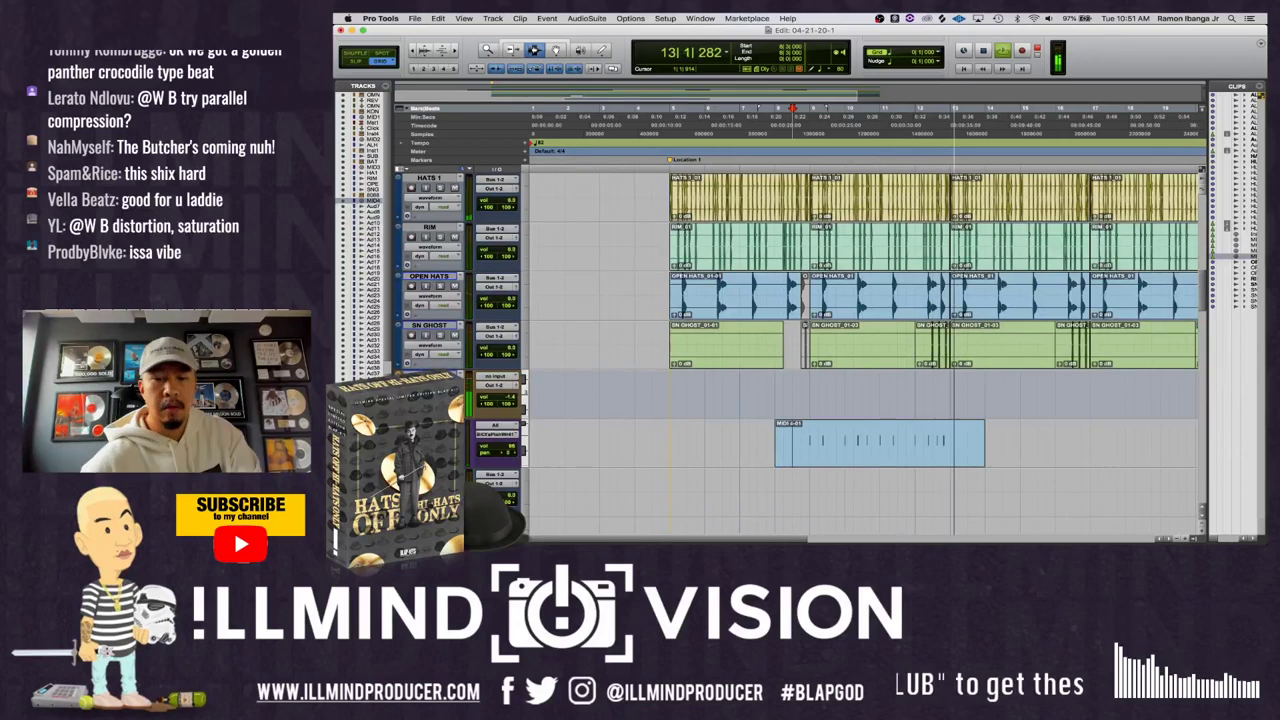
- Re-record the 808 part on the MIDI 4 track from bar 12 with higher notes, undoing and repeating the take as needed
left_click(857, 452)
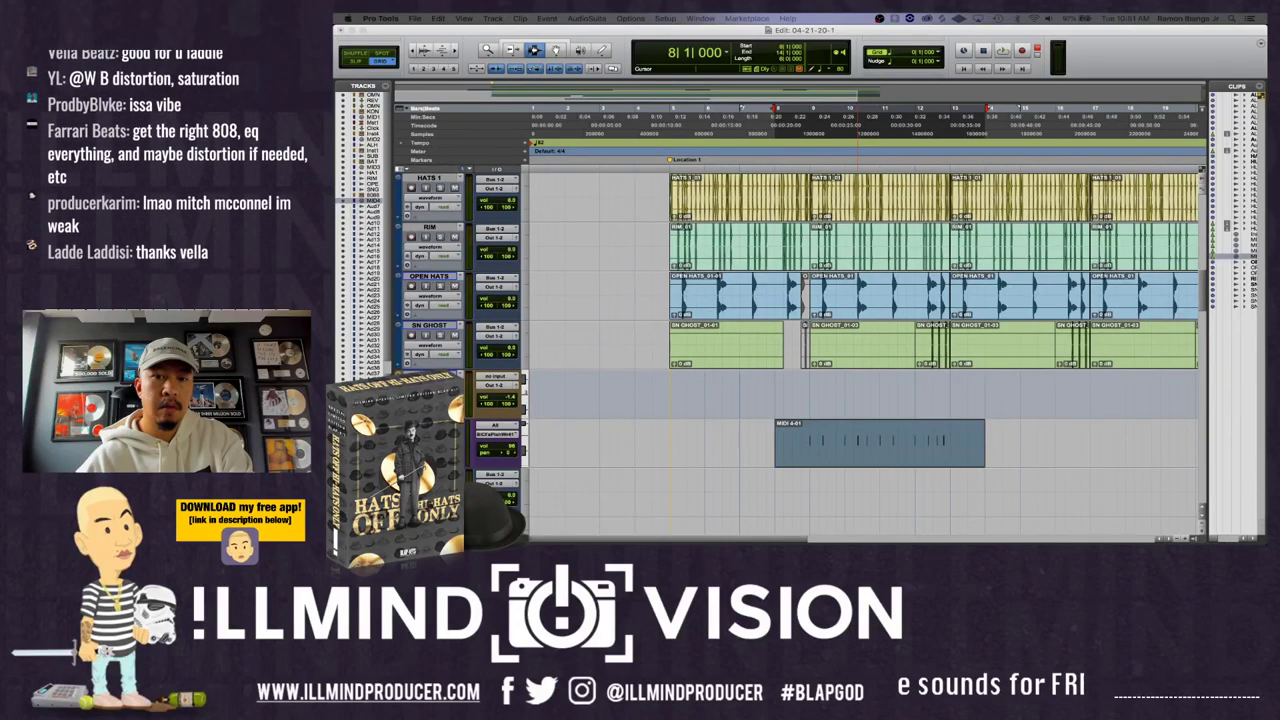
left_click(915, 447)
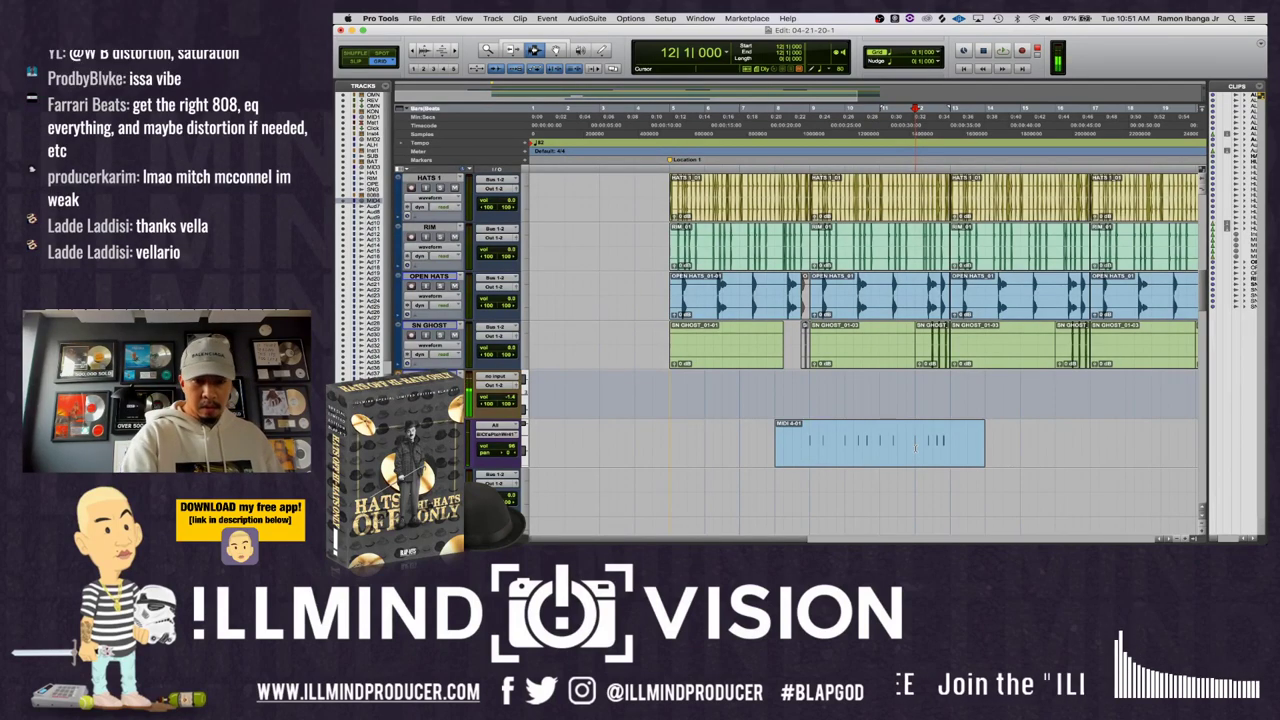
key("space")
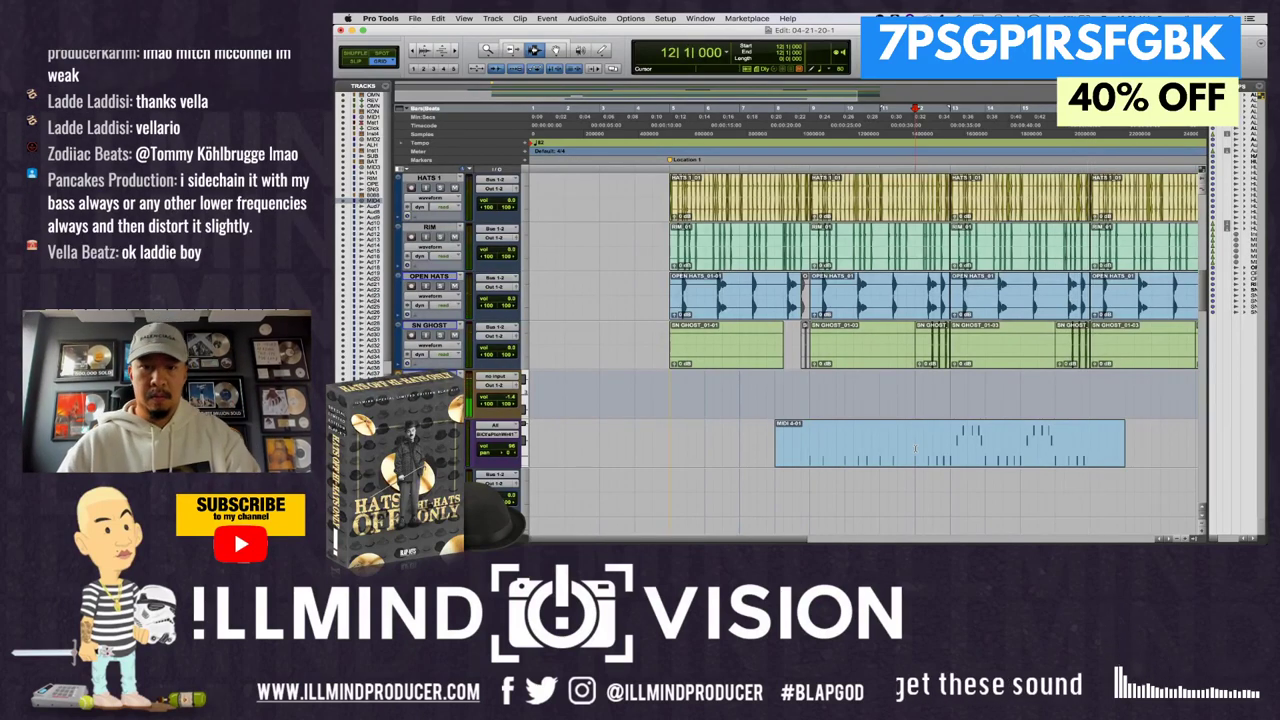
key("super+z")
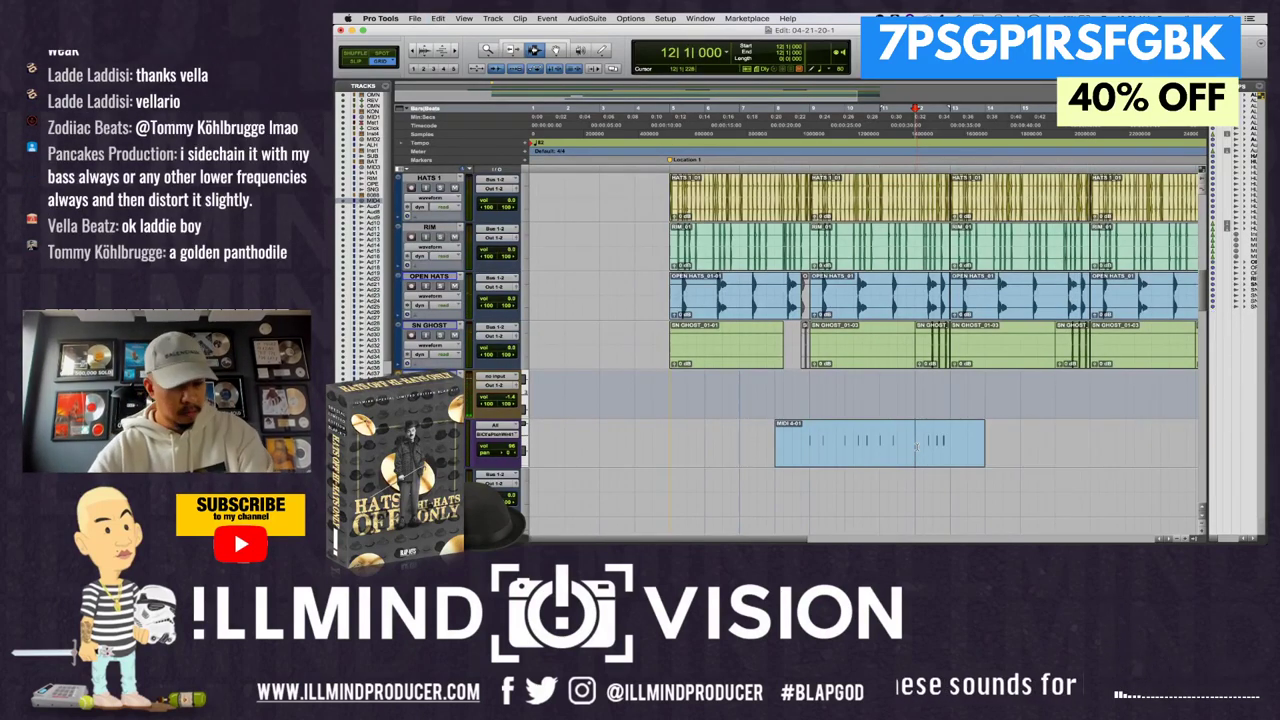
key("space")
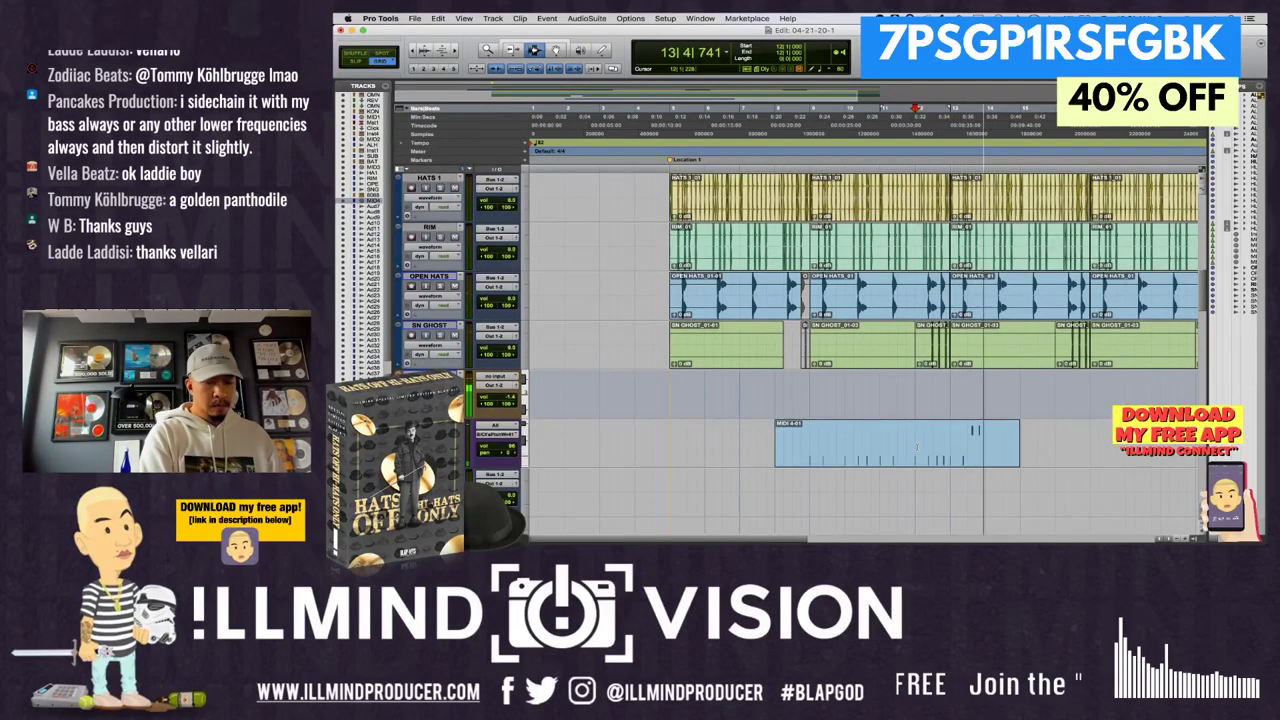
key("space")
key("space")
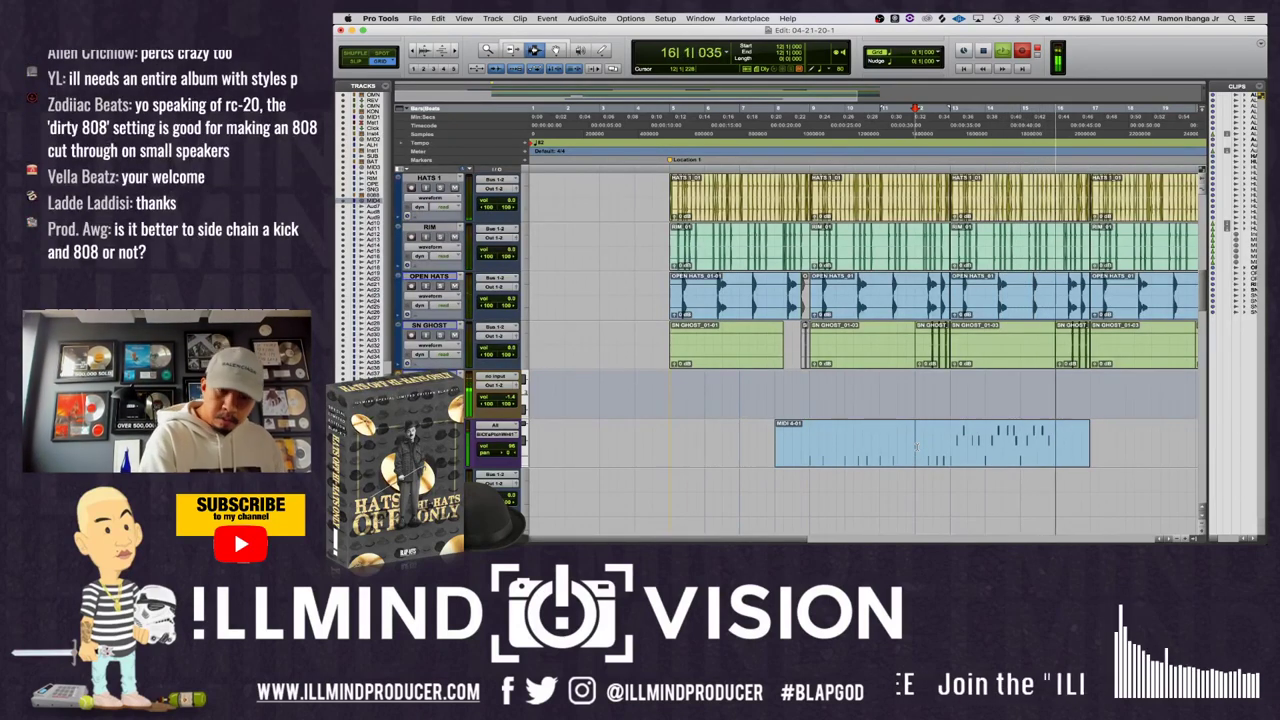
key("space")
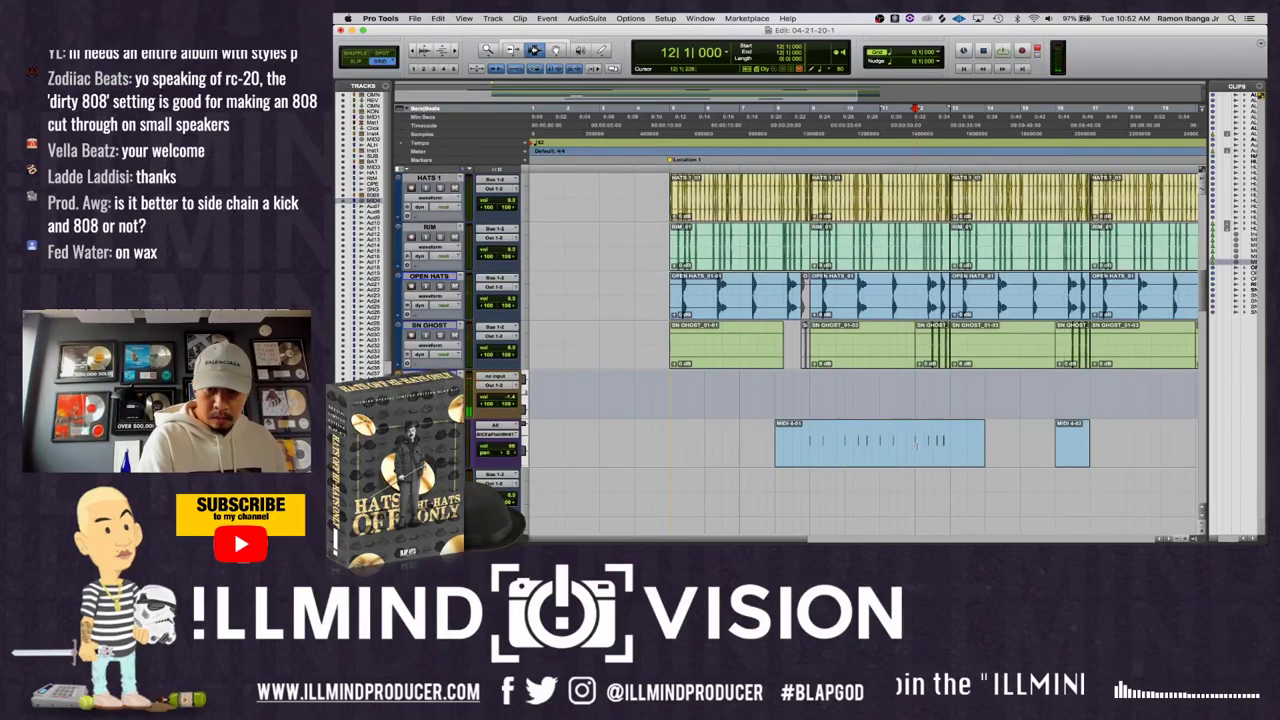
key("super+space")
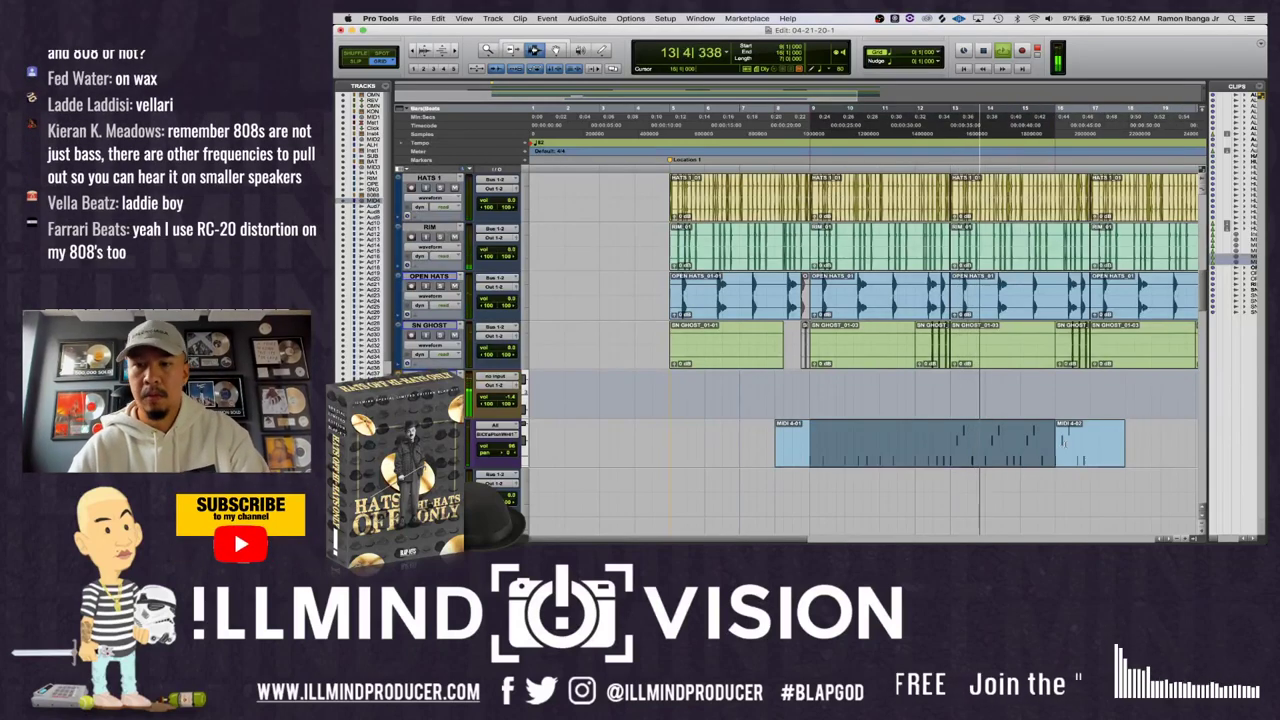
- Consolidate the MIDI 4 part between bars 9 and 17 into one clip and play it back, including from bar 13
key("space")
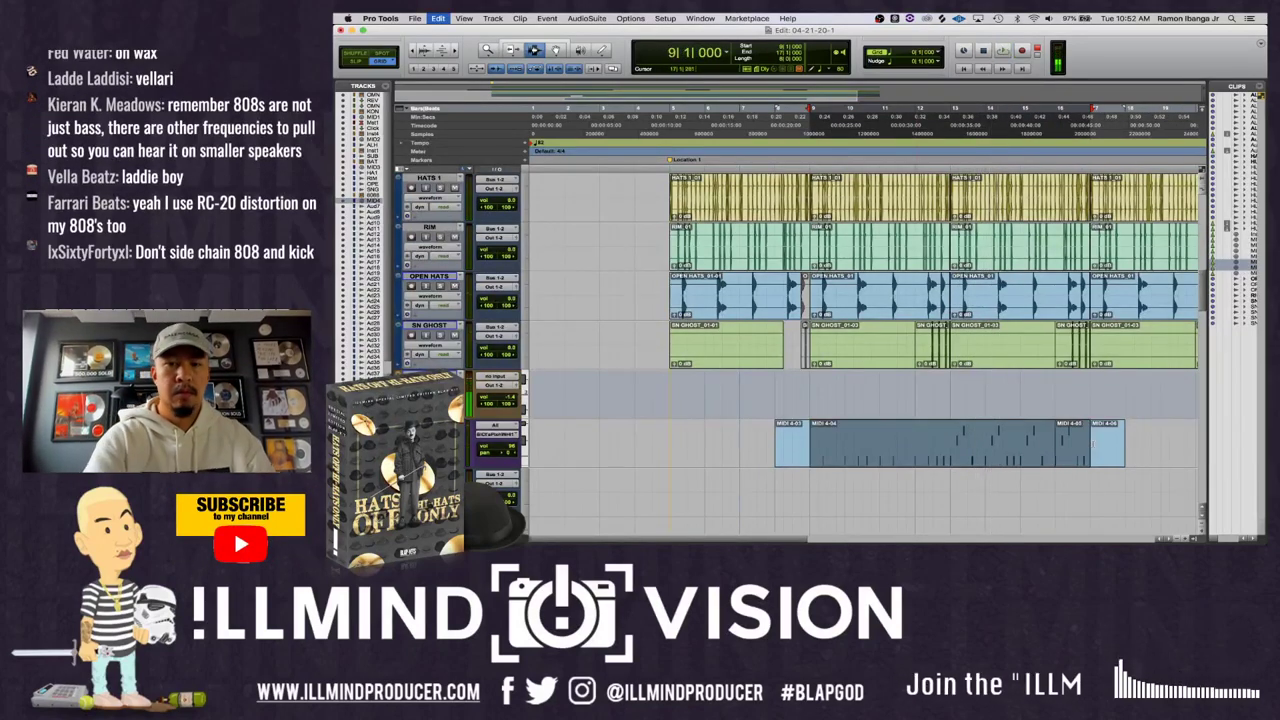
key("space")
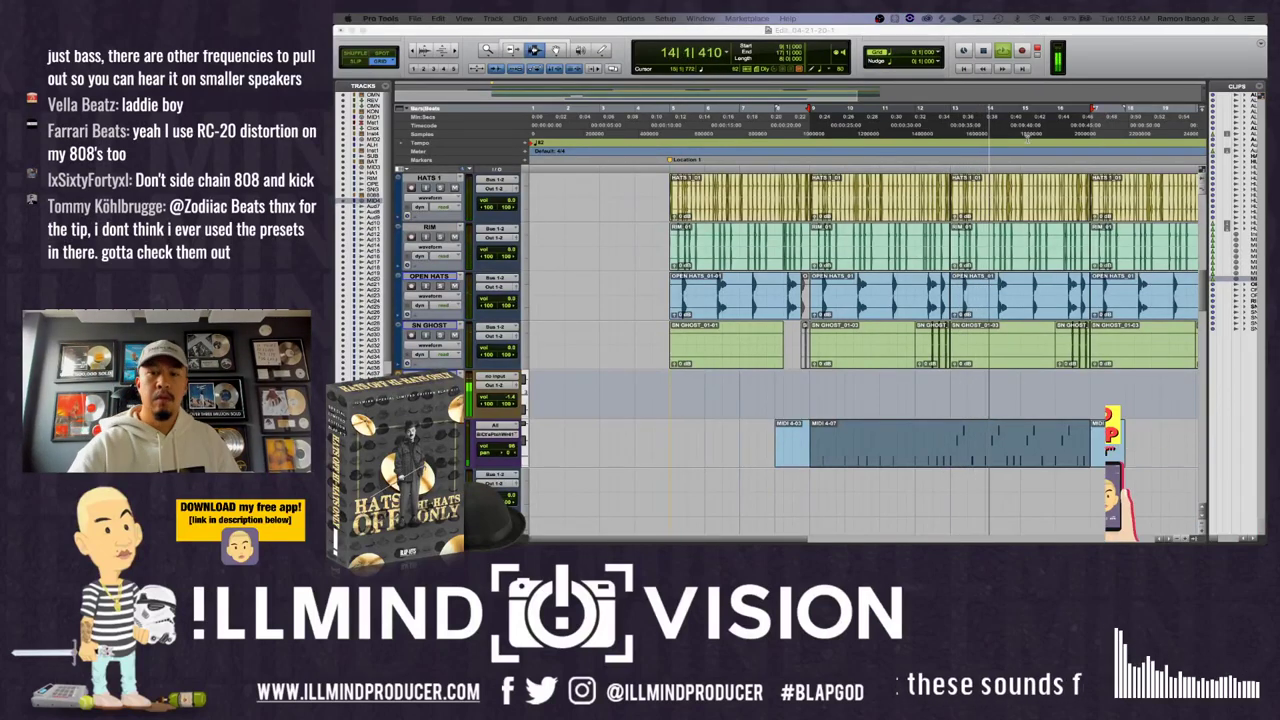
key("space")
left_click(953, 430)
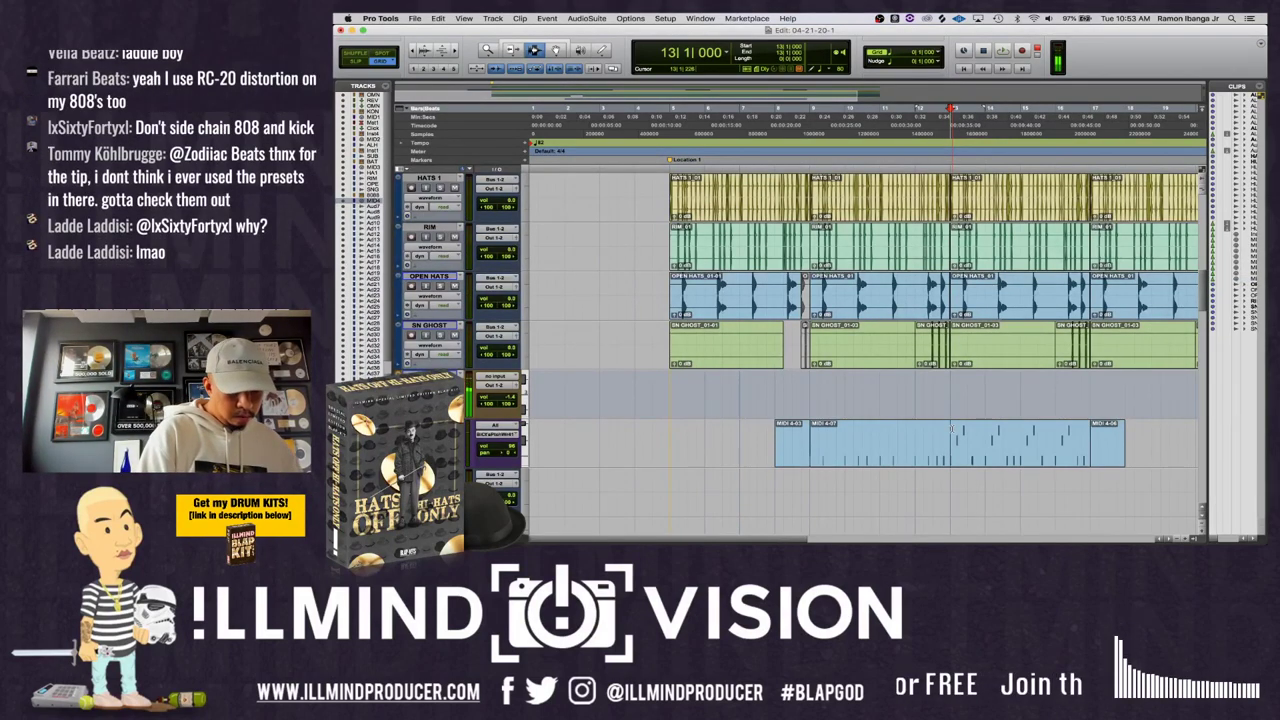
key("space")
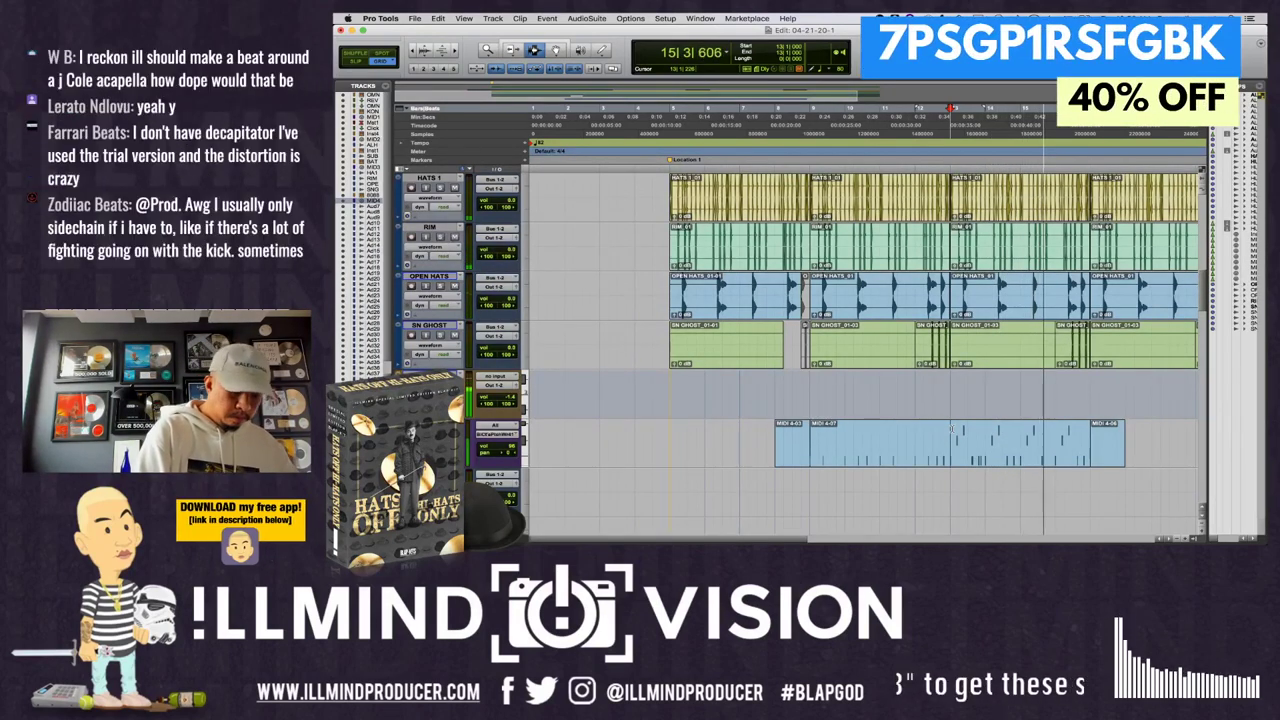
key("space")
- Set the 808s track's output to Bus 1-2 and place the recording start at bar 8, beat 4
left_click(895, 438)
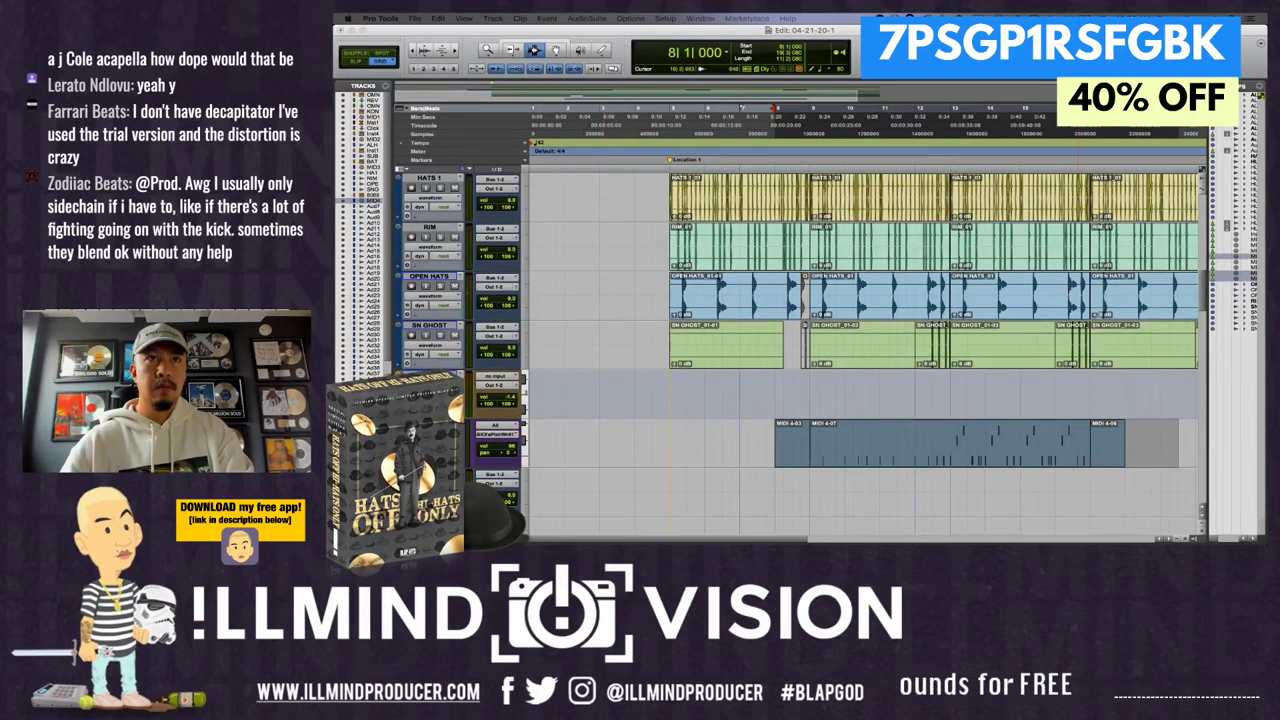
left_click(801, 439)
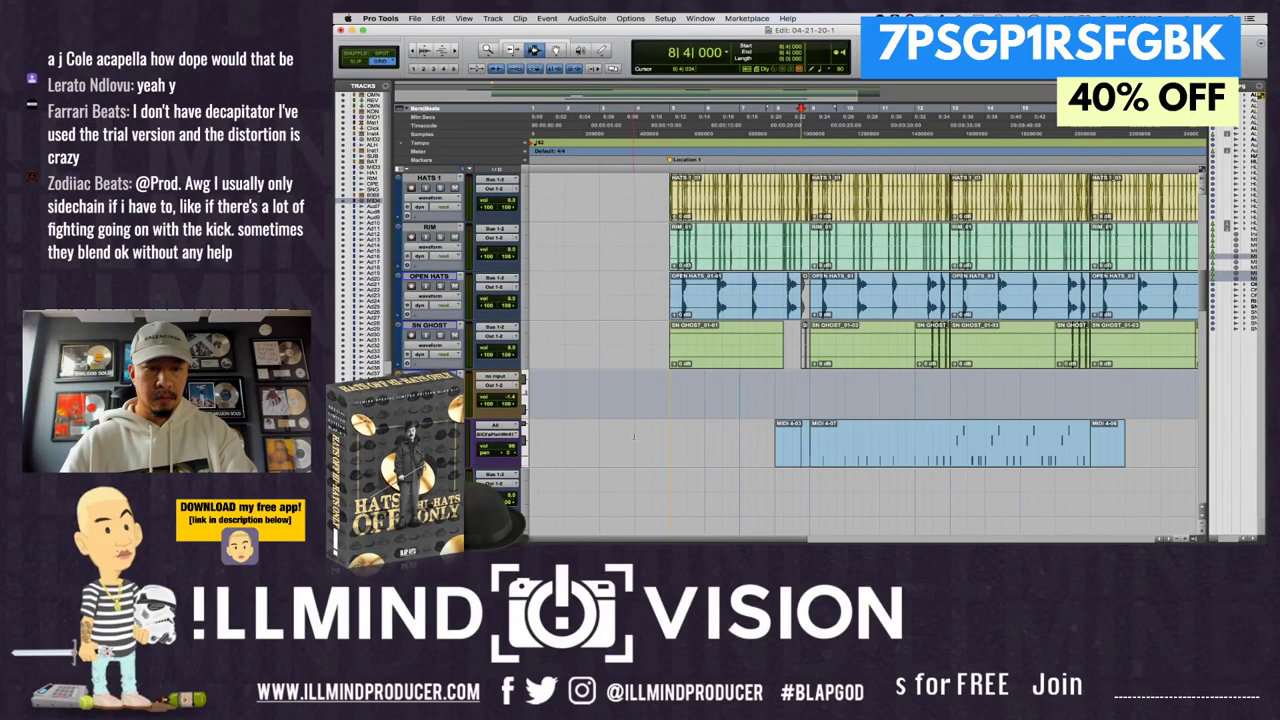
left_click(497, 398)
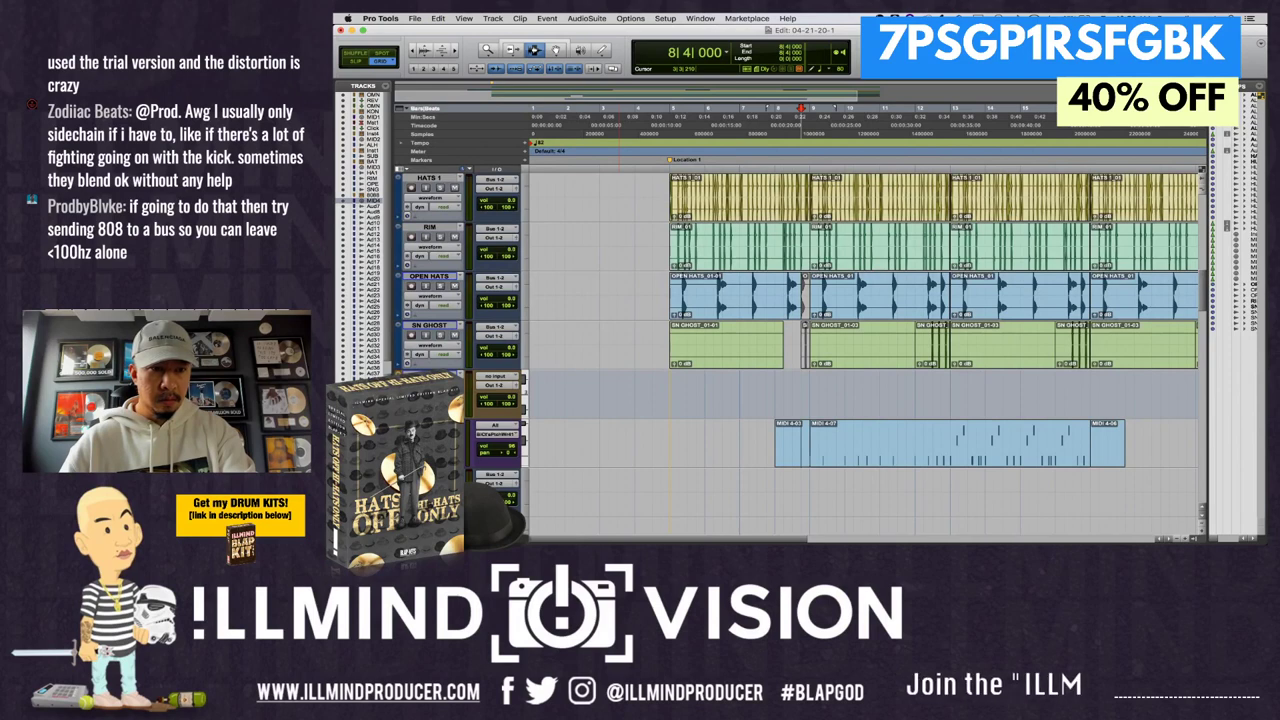
left_click(510, 378)
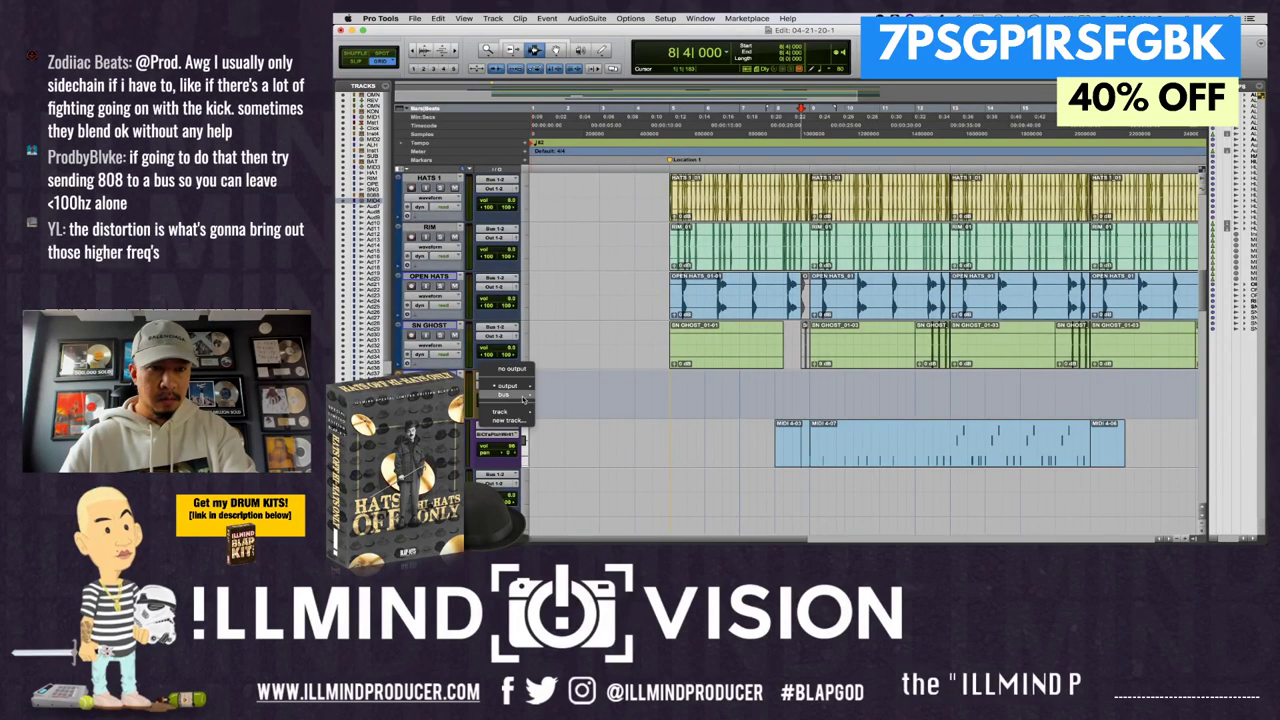
mouse_move(522, 397)
left_click(577, 242)
scroll(827, 390, "down", 3)
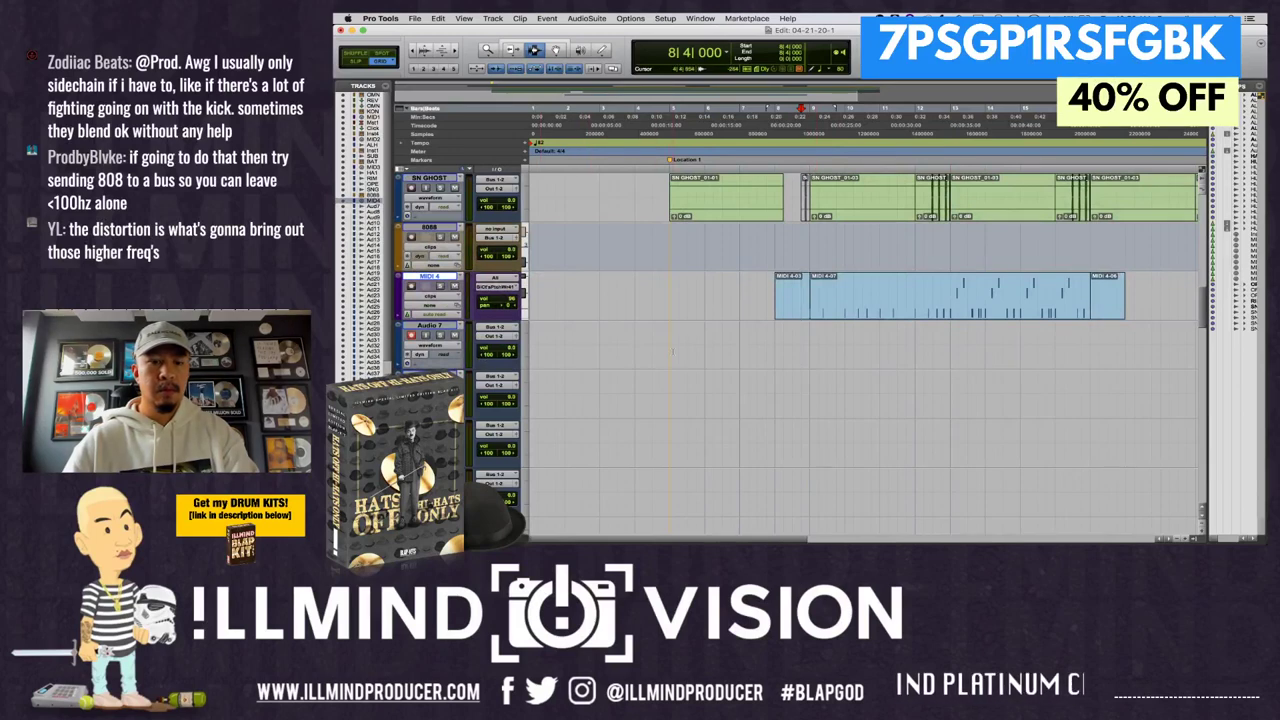
- Record the bused 808 part onto the Audio 7 track past bar 17, and rename that track 808 PRINT
key("super+space")
key("XF86AudioRaiseVolume")
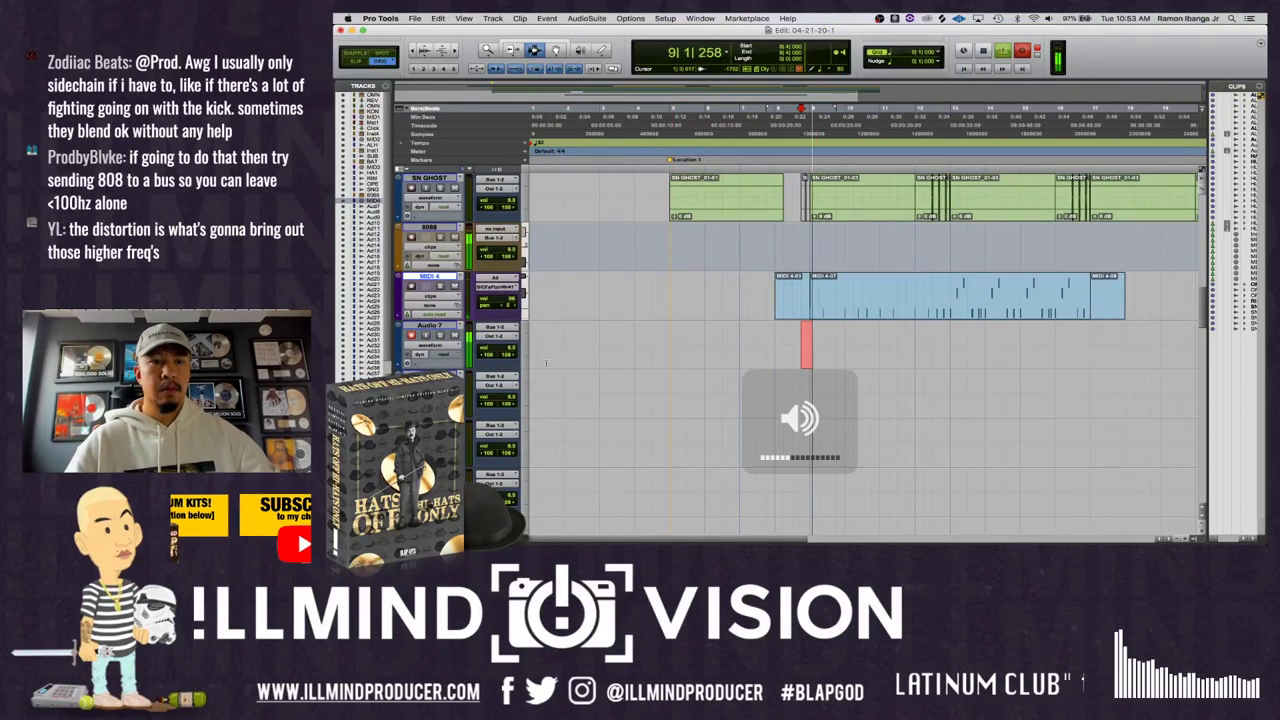
double_click(428, 326)
type("808 PRINT")
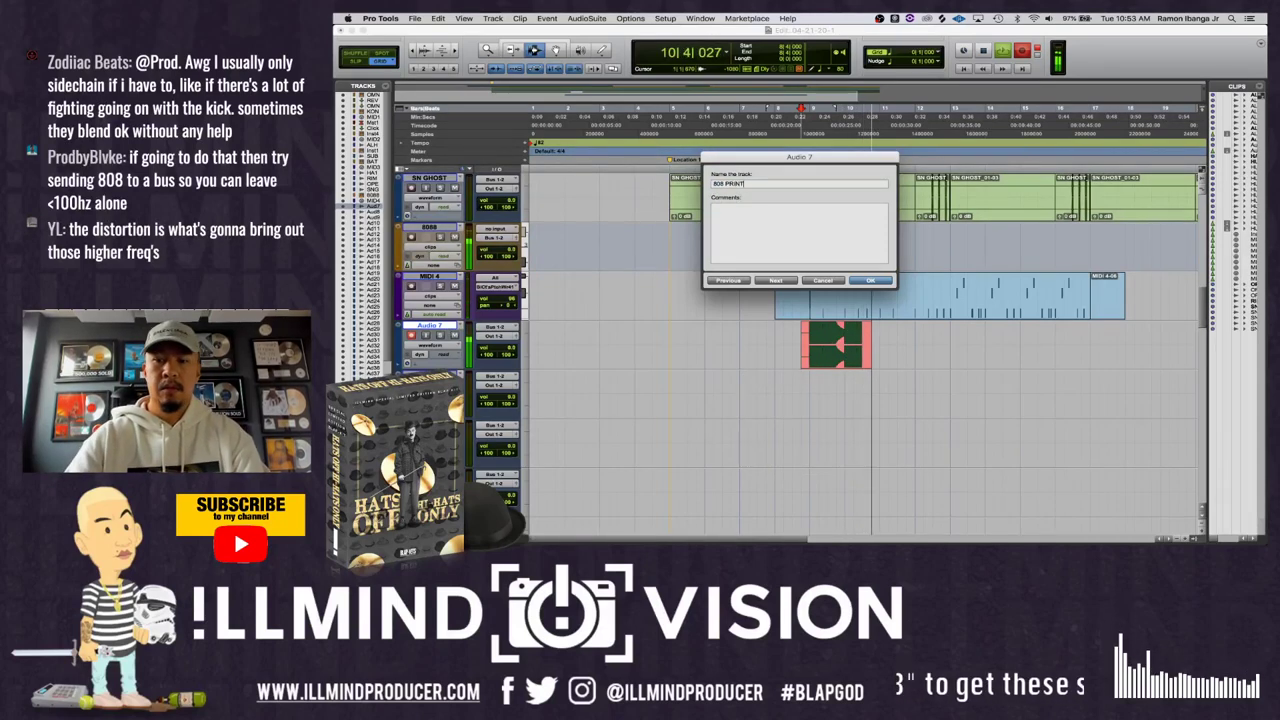
key("Return")
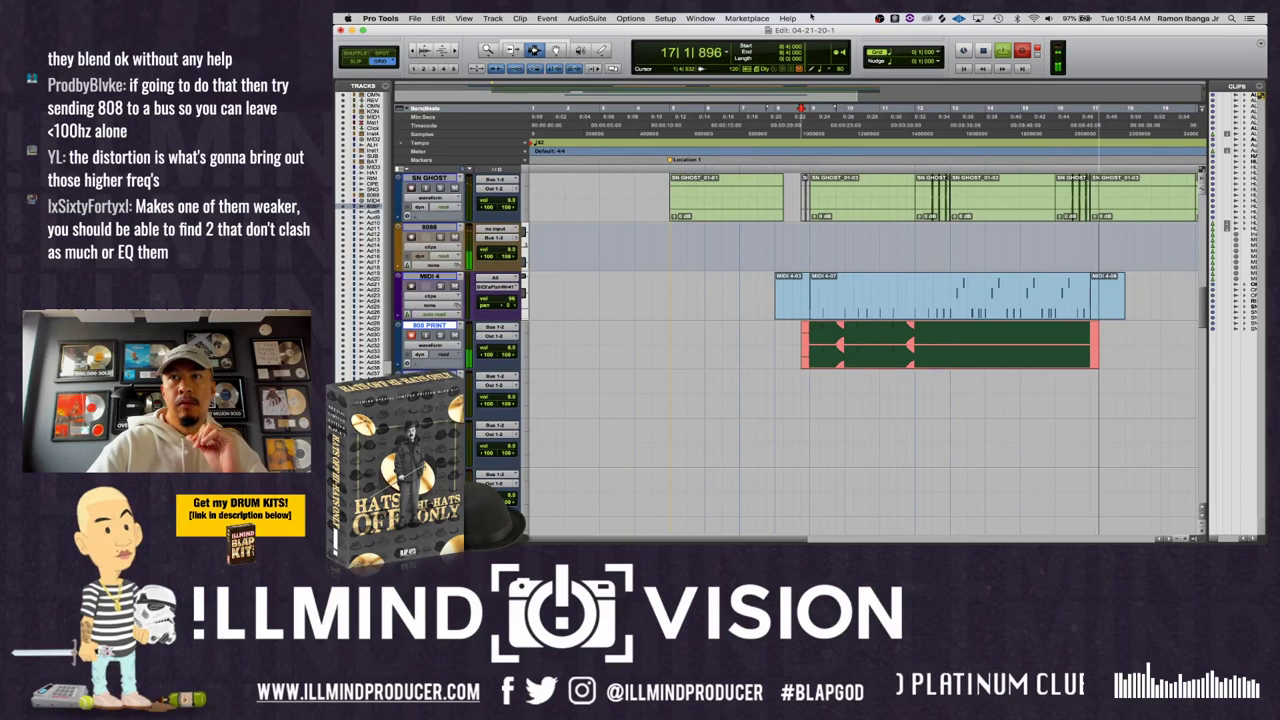
key("space")
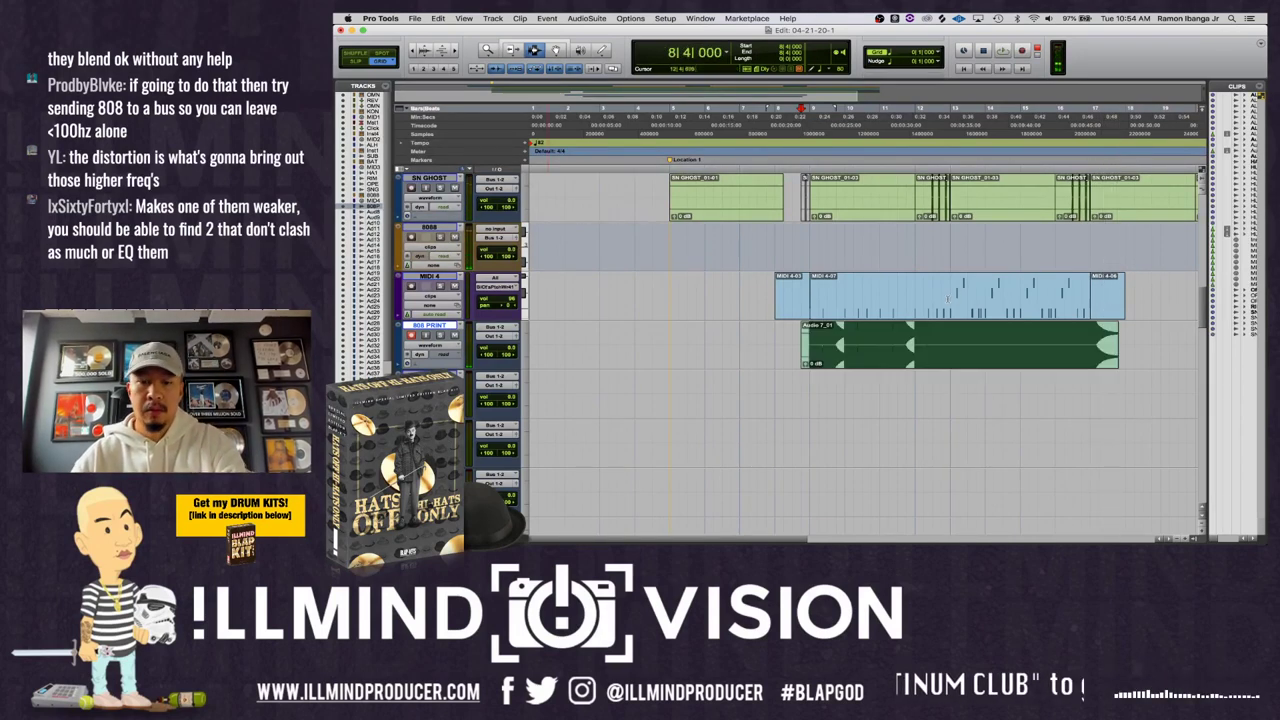
- Mute the MIDI 4 clips and shift the 808 PRINT audio slightly earlier in Slip mode so its first hit starts at bar 9
left_click(948, 298)
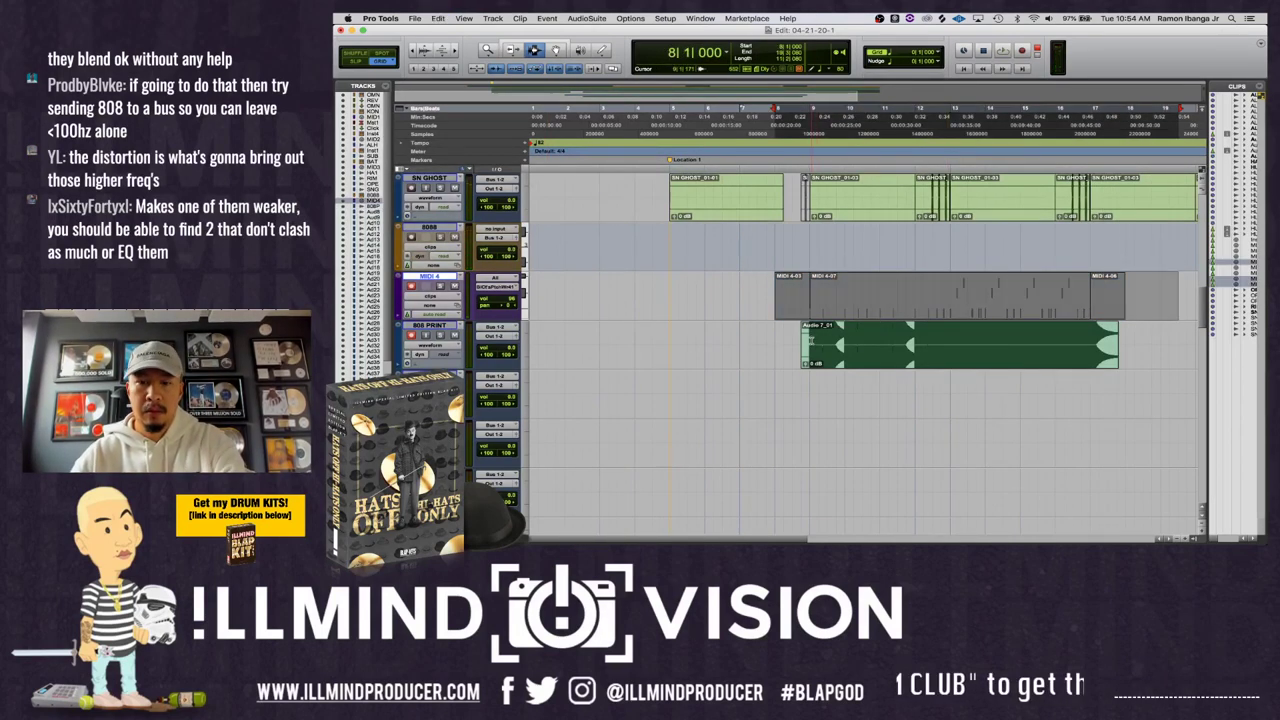
left_click(810, 339)
key("super+bracketright")
key("super+bracketright")
key("super+bracketright")
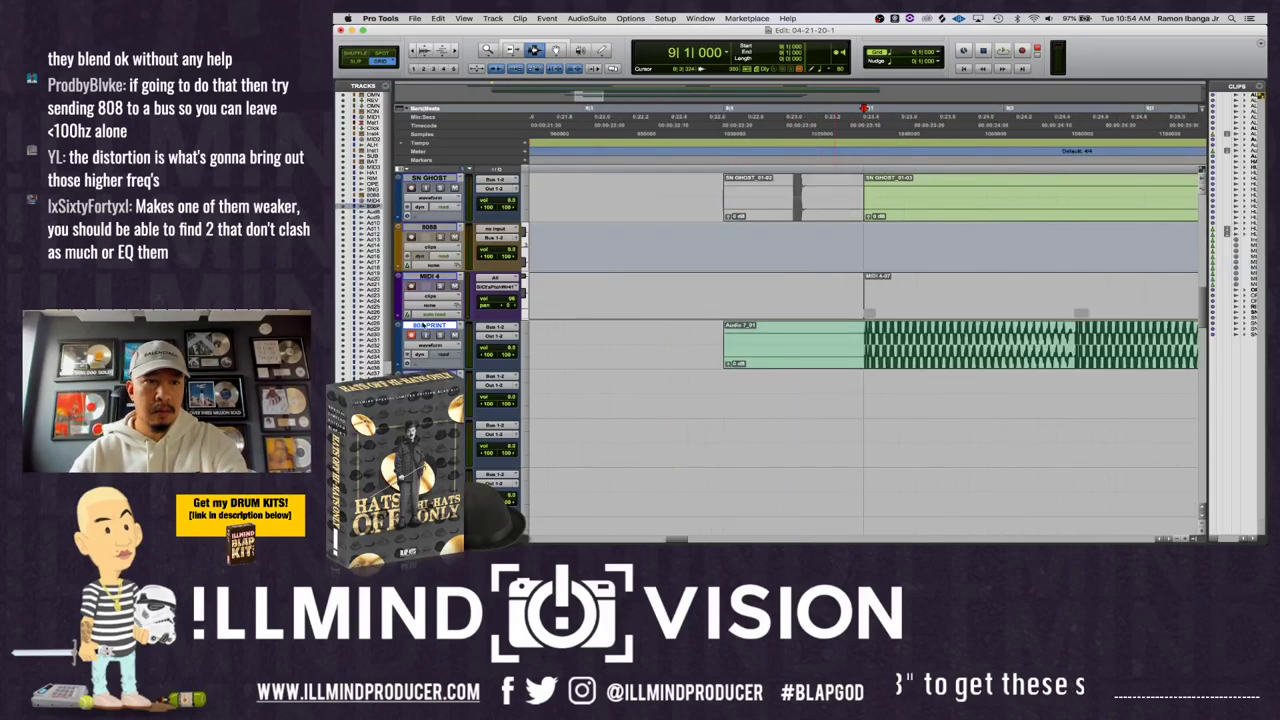
key("super+bracketright")
key("super+bracketright")
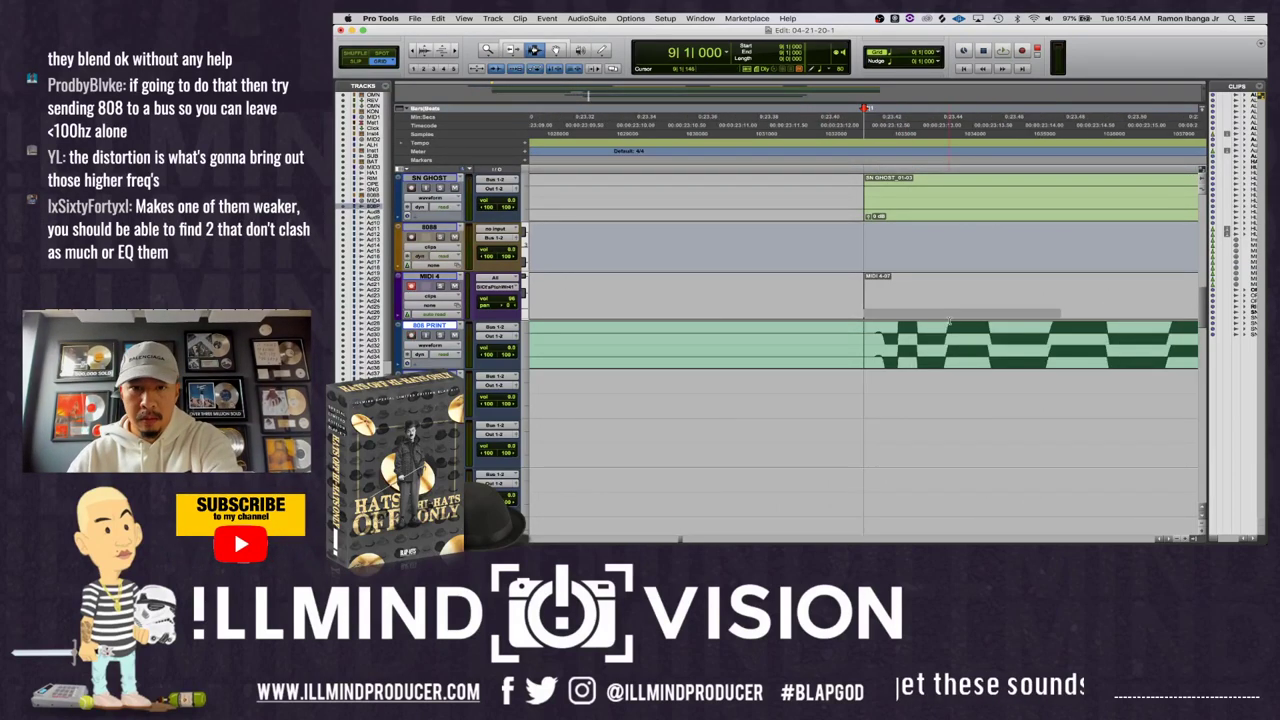
double_click(898, 358)
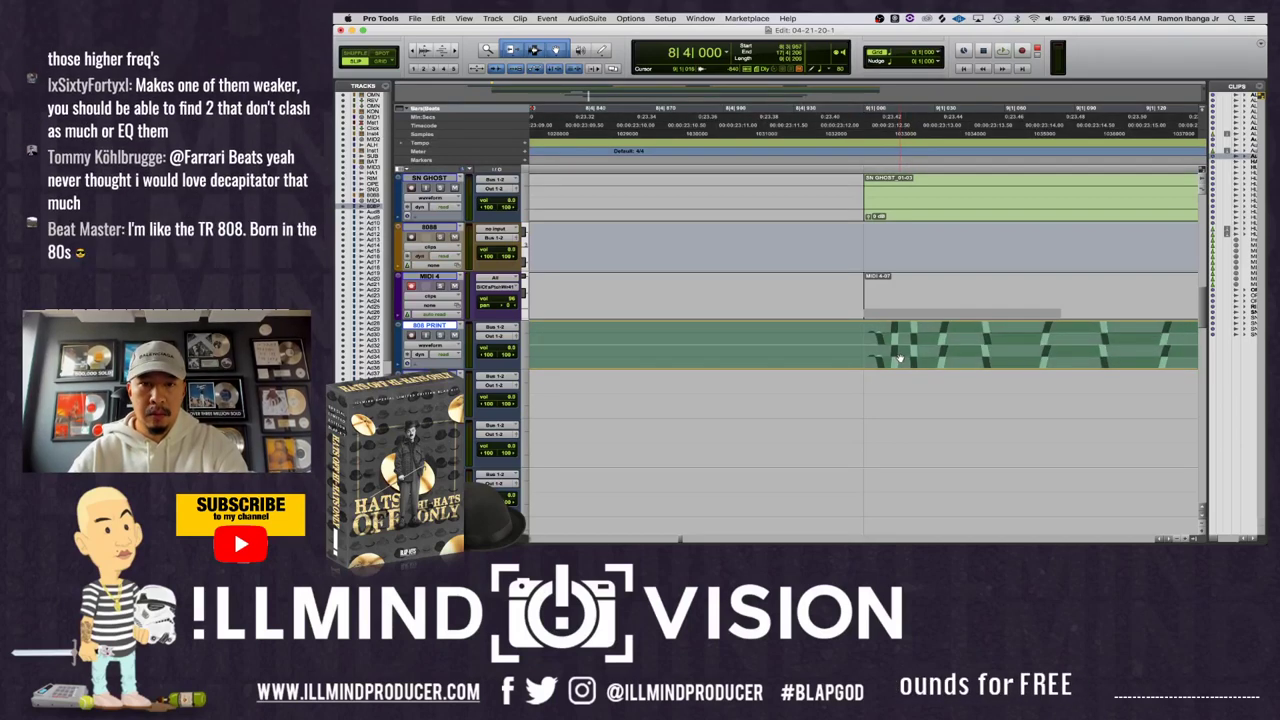
left_click(899, 354)
- Trim the start of the 808 PRINT clip to bar 9 and play the printed 808 back
key("super+bracketleft")
key("super+bracketleft")
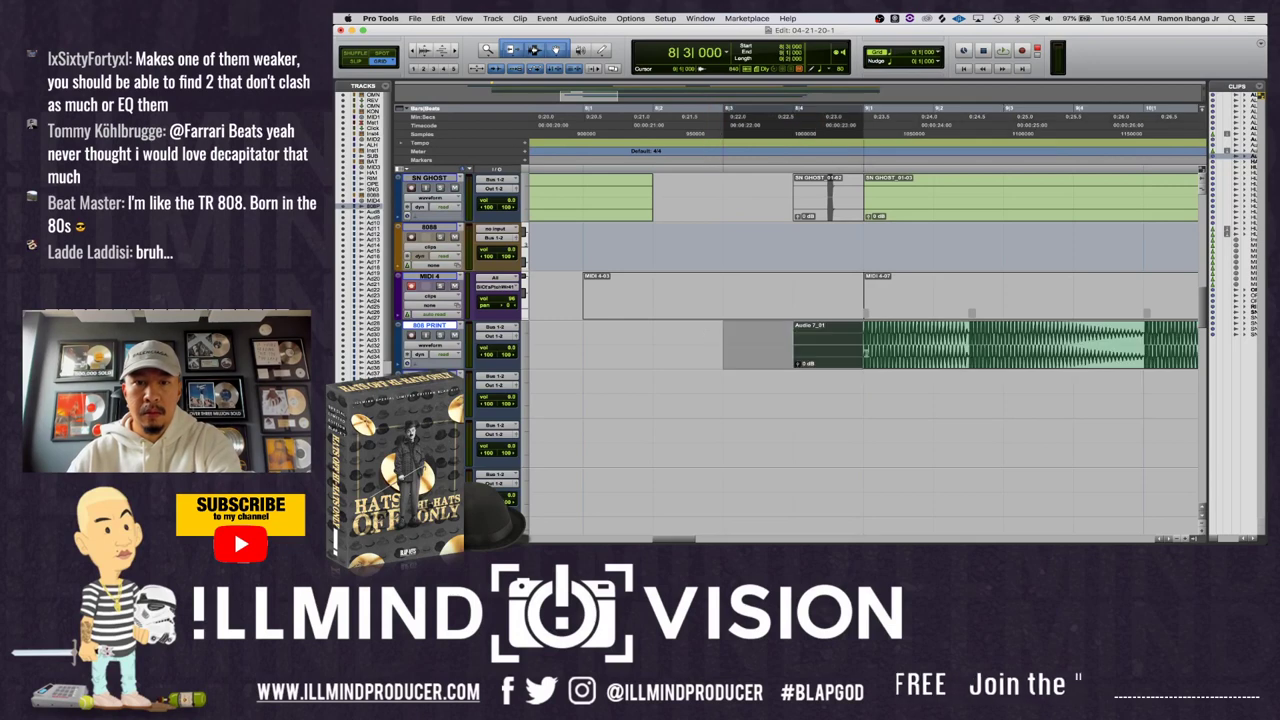
left_click(877, 356)
key("a")
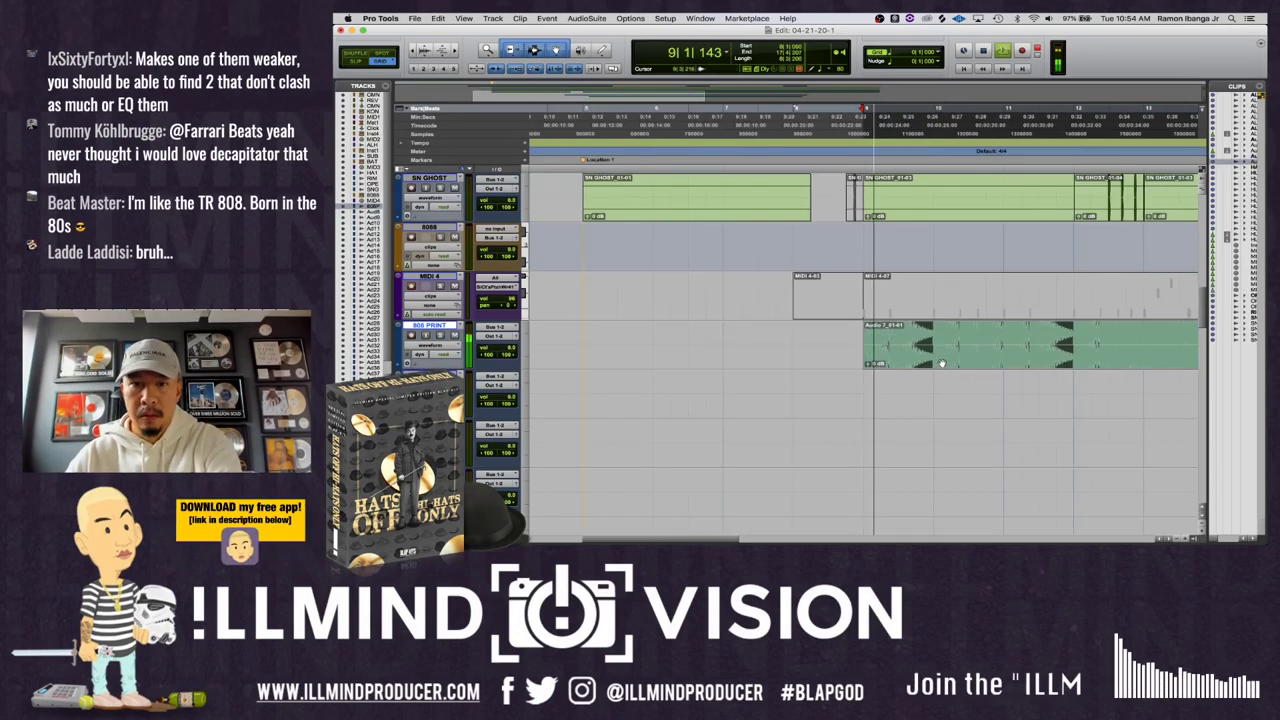
key("super+bracketleft")
key("super+bracketleft")
key("super+bracketleft")
key("space")
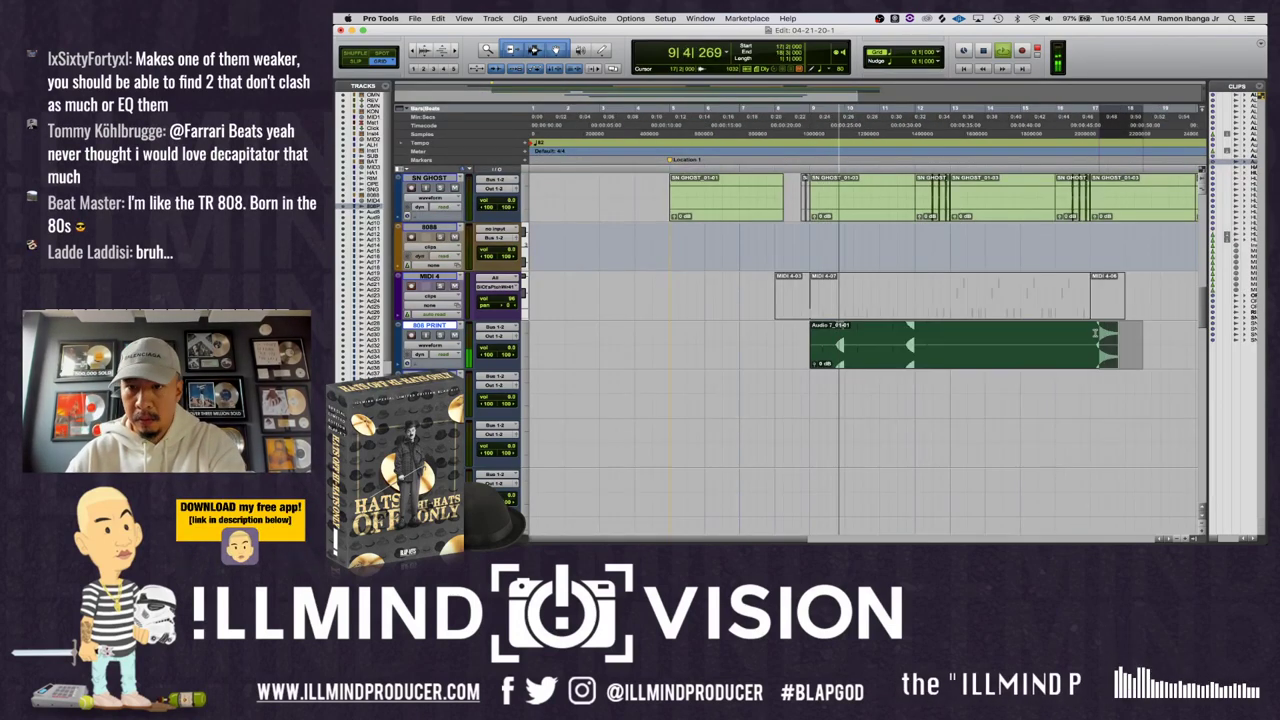
- Trim the end of the 808 PRINT clip to bar 17 and split the clip at bar 13
left_click_drag(1118, 345, 1090, 345)
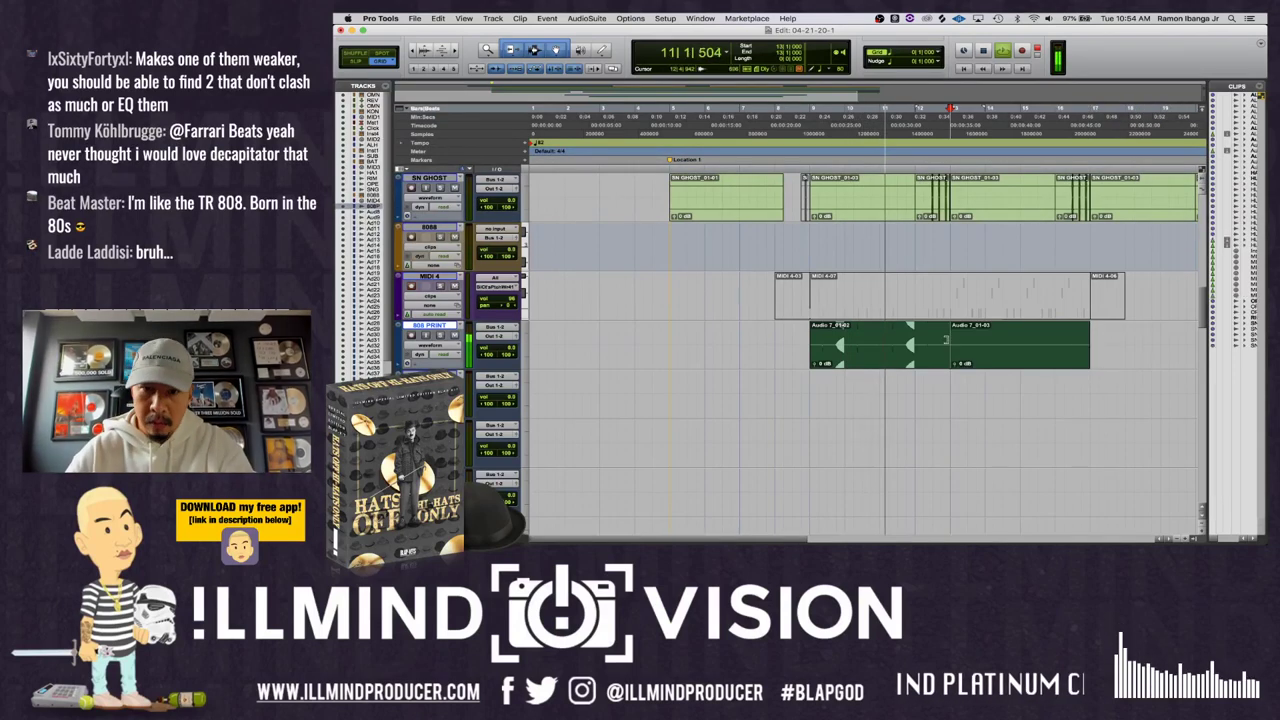
key("super+e")
scroll(960, 360, "right", 3)
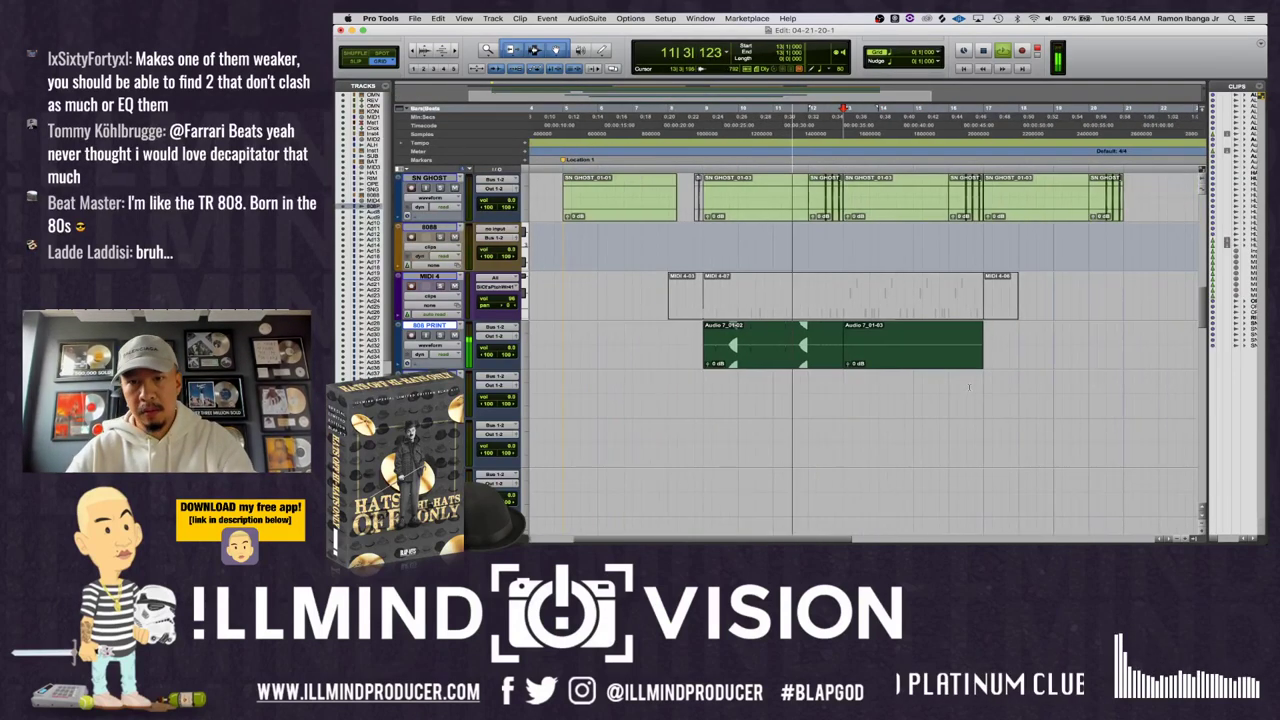
scroll(930, 380, "right", 3)
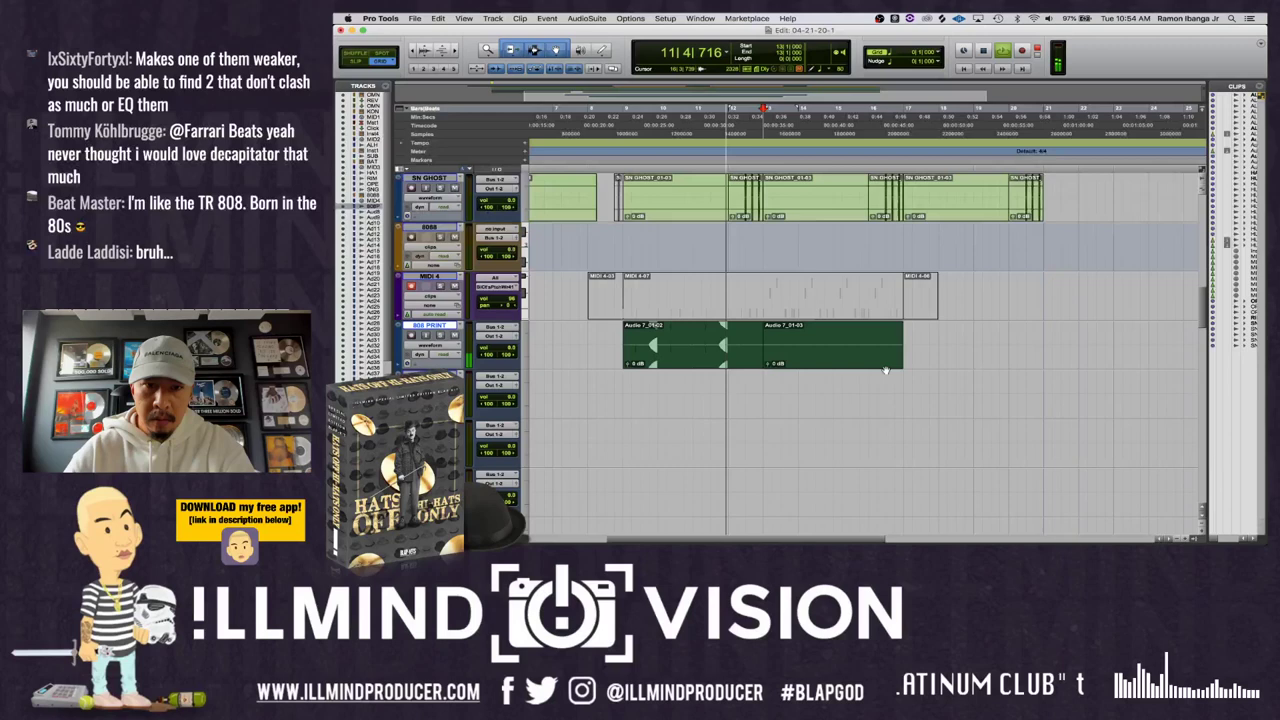
- Duplicate the second half of the 808 PRINT part to bars 17–21 and the first half to bars 13–17
left_click(885, 368)
key("super+d")
left_click(727, 355)
key("super+d")
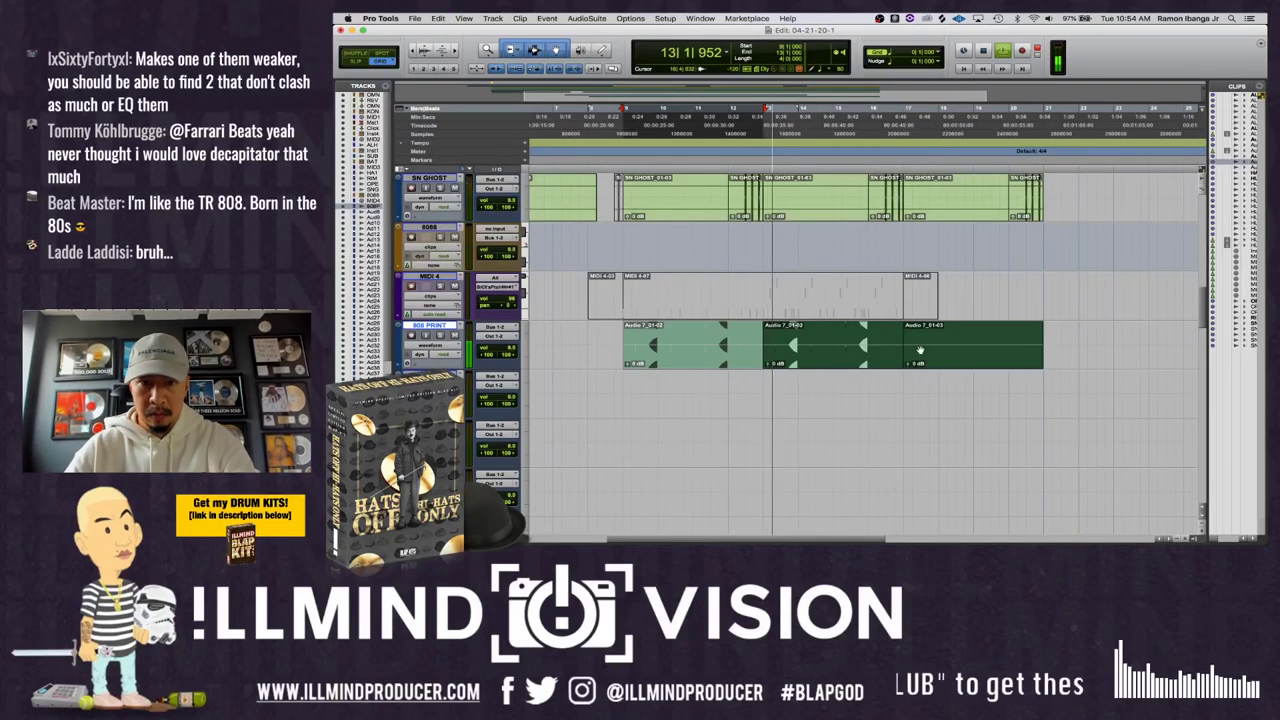
- Apply batch fades to all 808 PRINT clips from bar 9 to 21, with centered crossfades
left_click(954, 355, "shift")
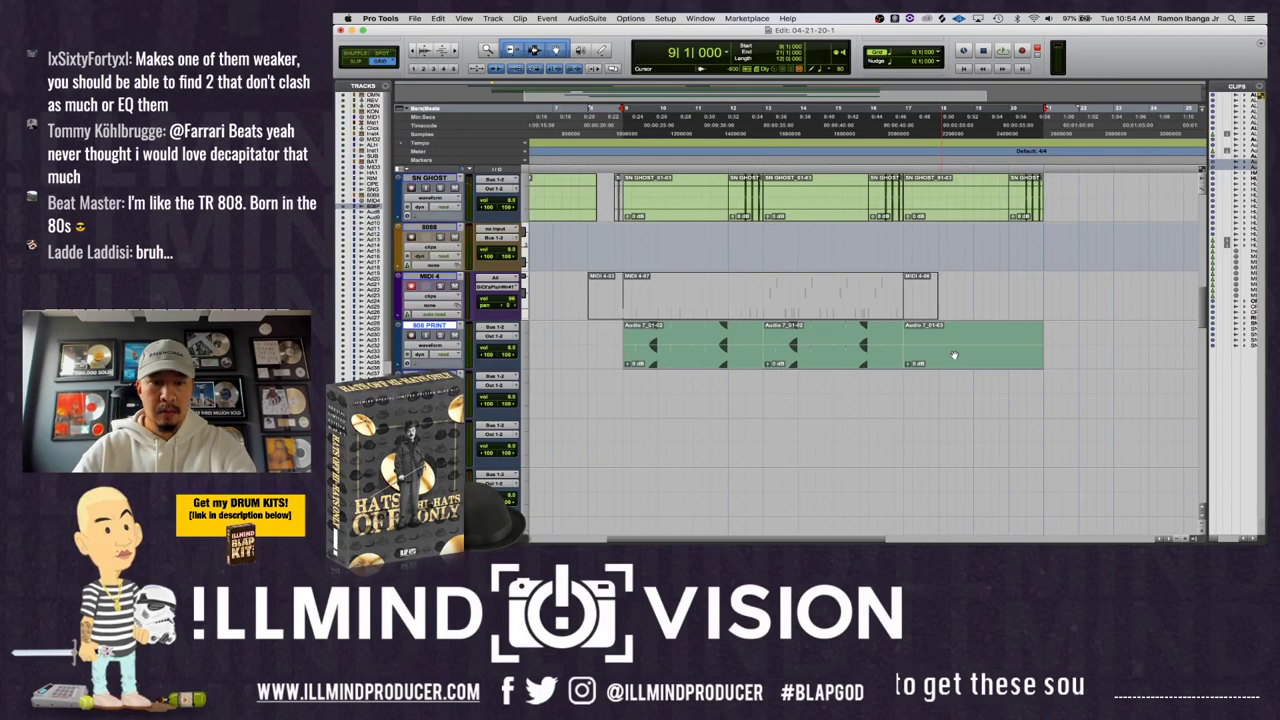
key("super+f")
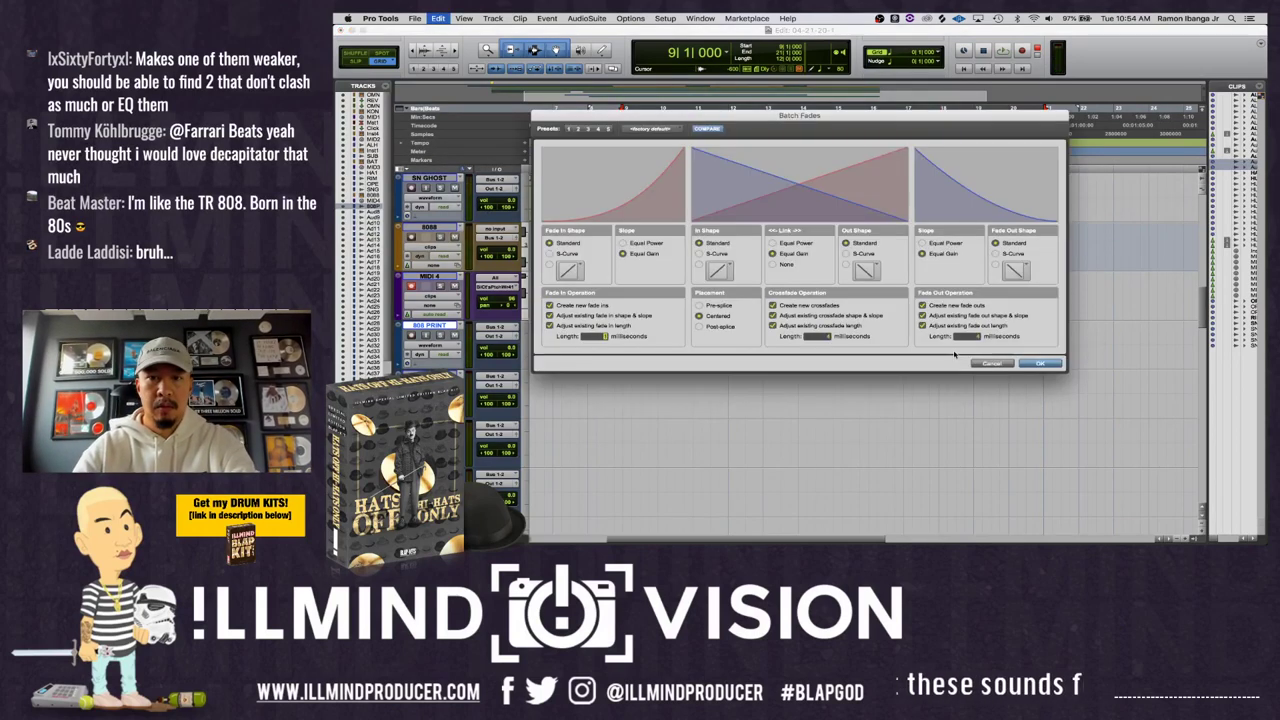
key("Return")
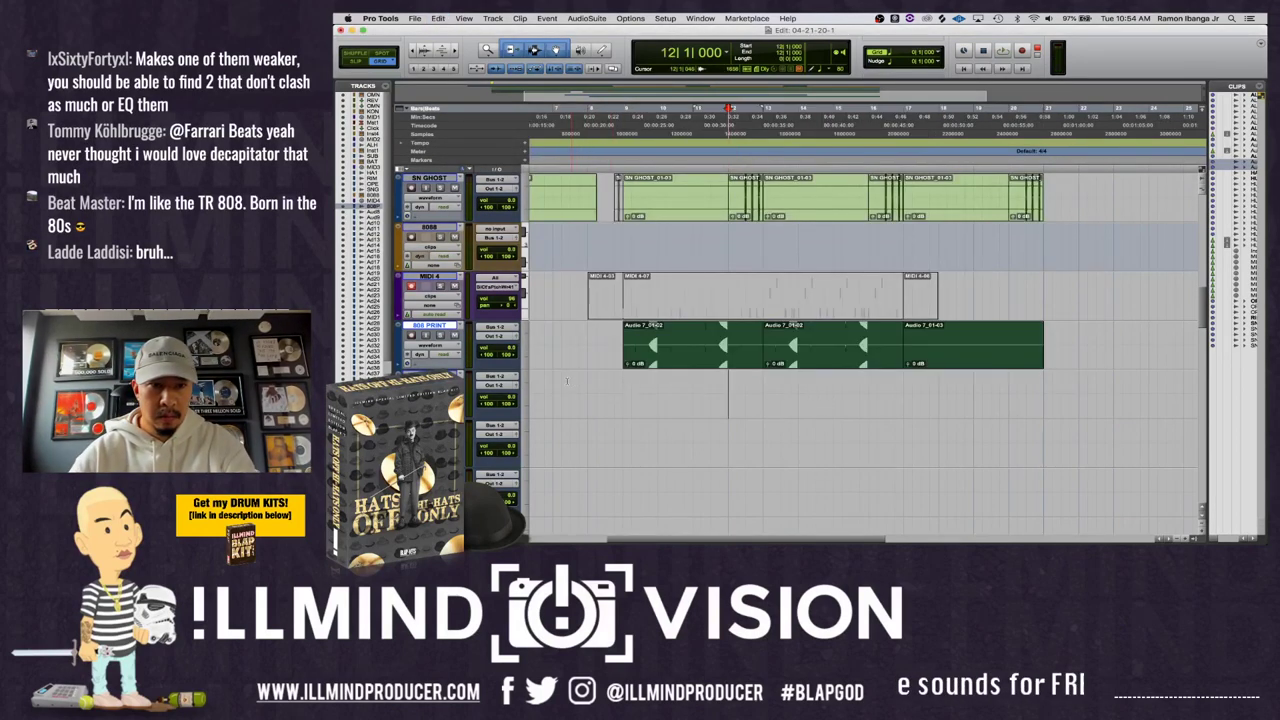
- Play back the extended 808 PRINT part, including the repeated section from bar 13
key("space")
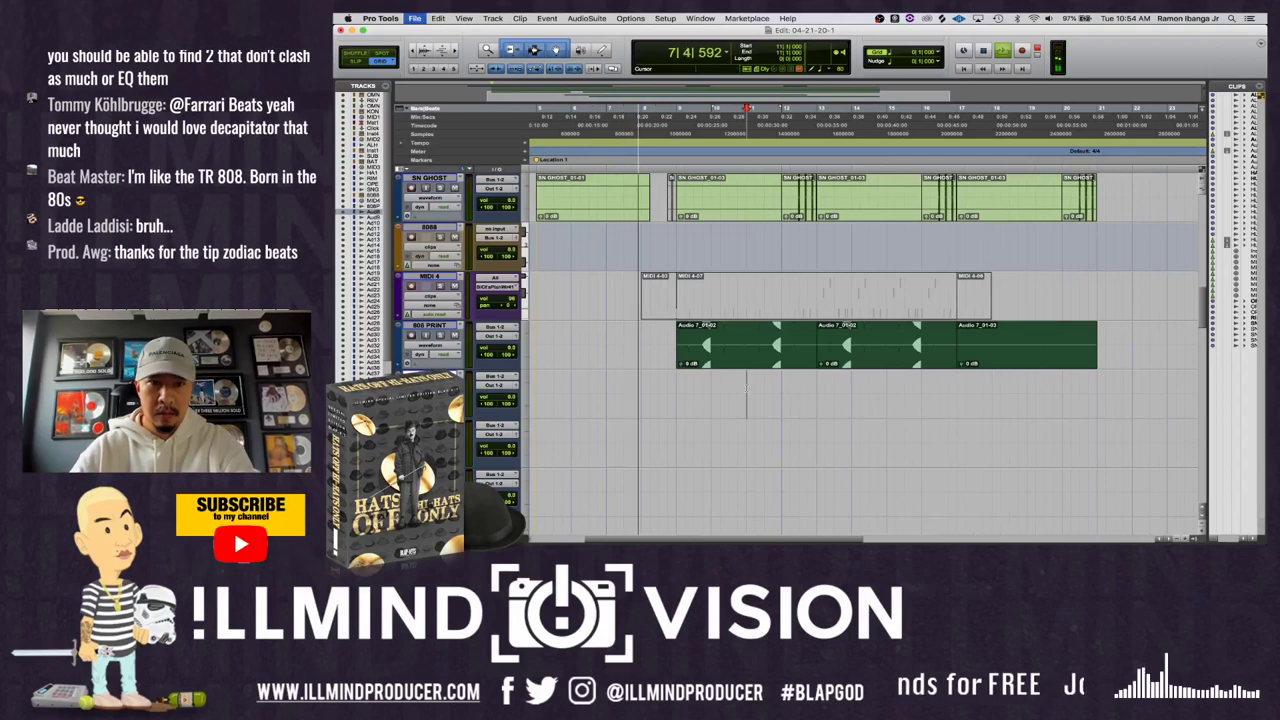
double_click(843, 355)
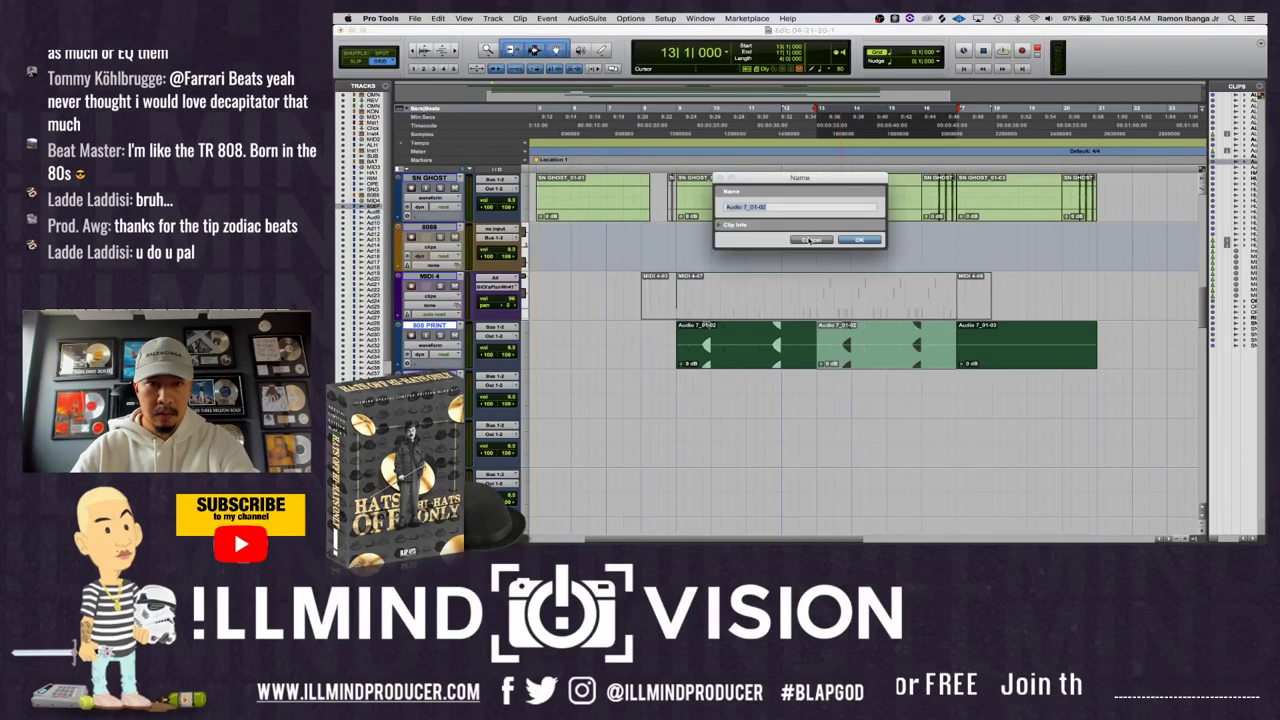
left_click(811, 240)
key("space")
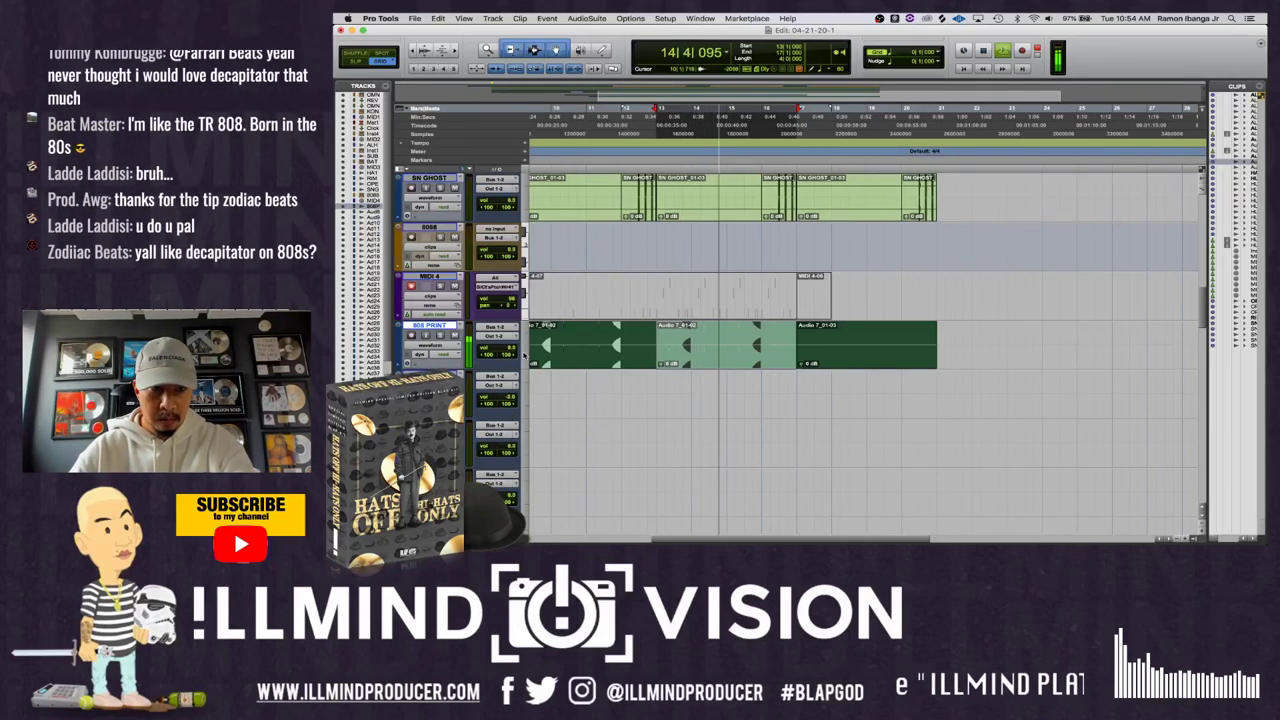
key("space")
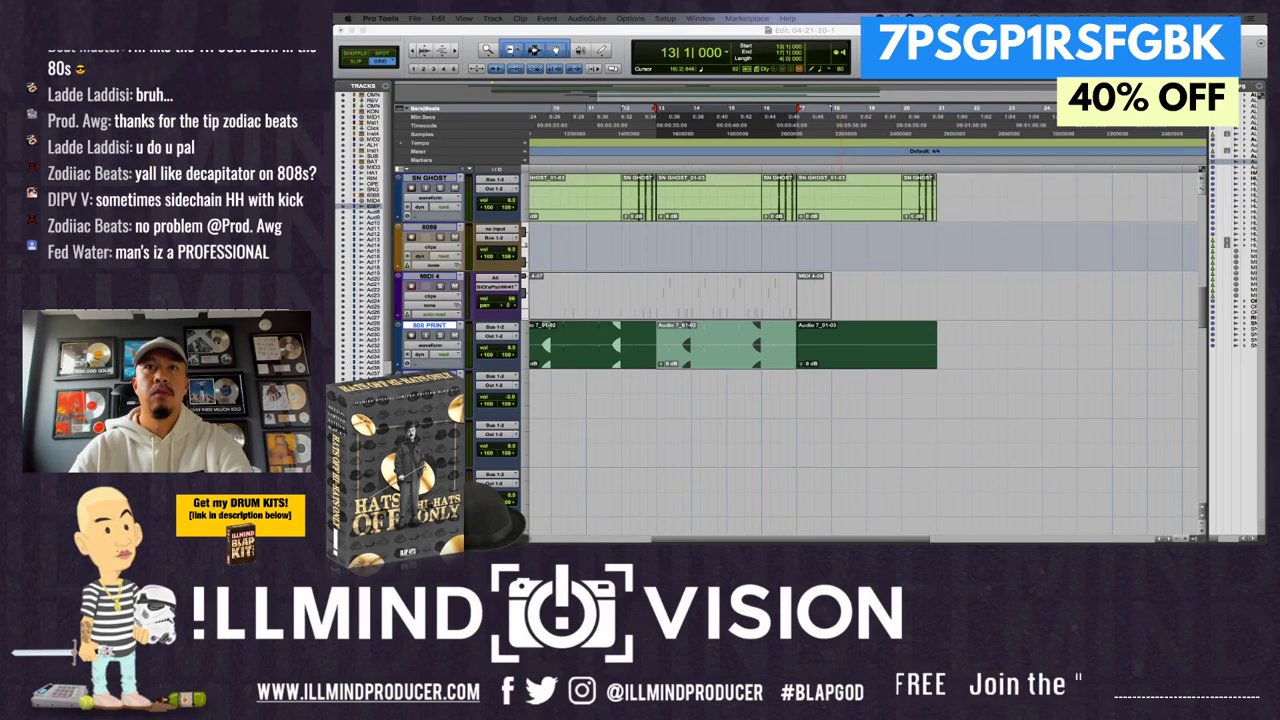
key("XF86AudioLowerVolume")
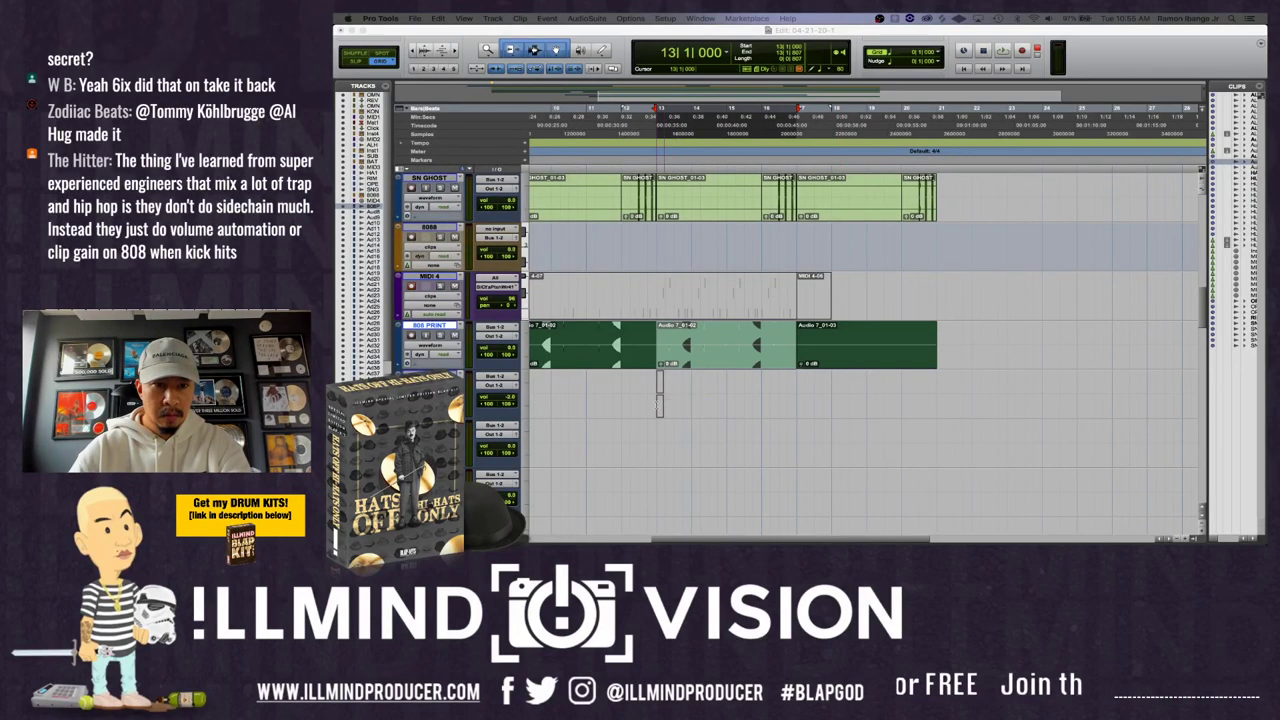
- Insert the AIR Kill EQ plug-in on the first insert of the Audio 8 track
key("super+equal")
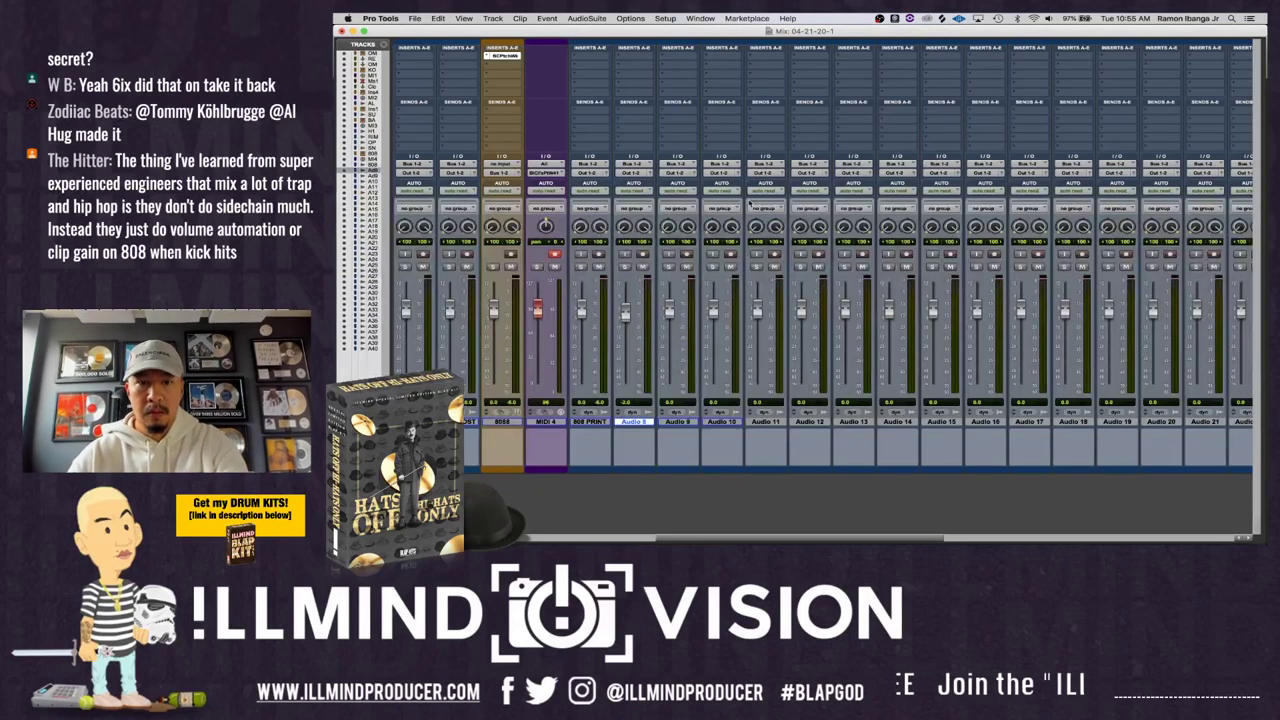
left_click(633, 59)
mouse_move(676, 76)
mouse_move(745, 78)
left_click(750, 117)
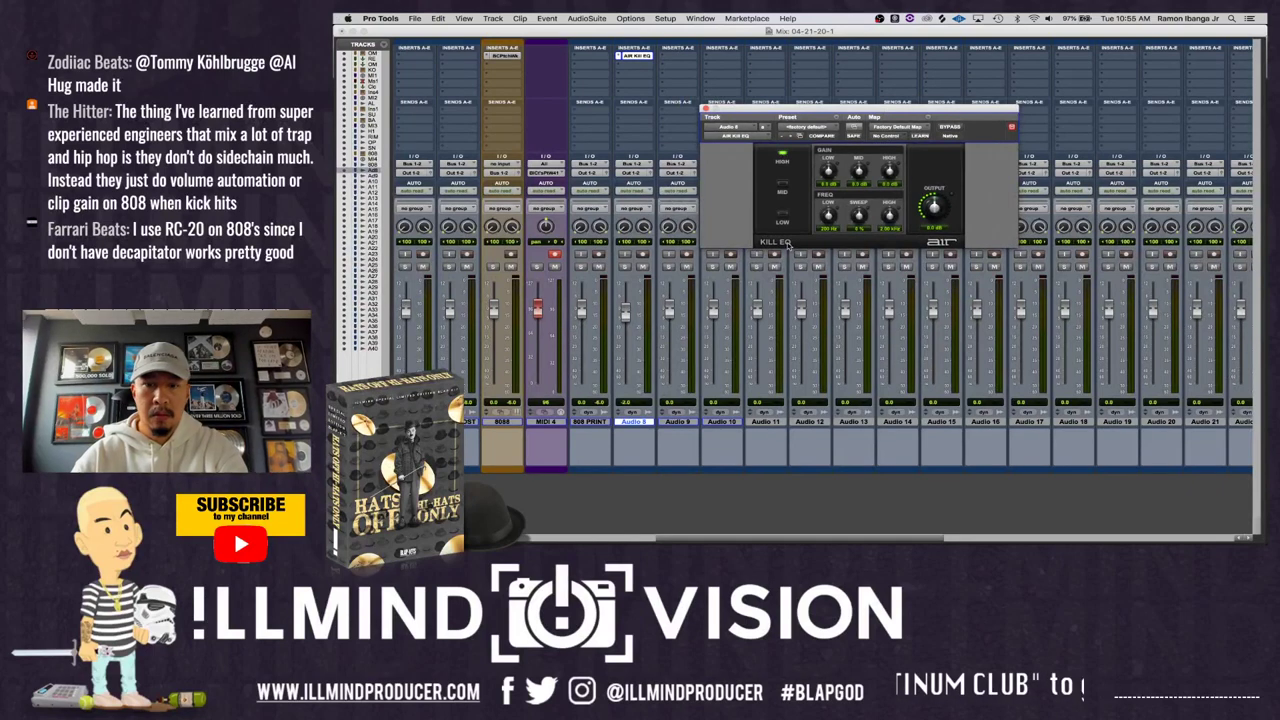
- Play the Audio 8 kick against the printed 808 from bar 12, beat 3, and raise the system volume
key("super+equal")
left_click(660, 395)
key("space")
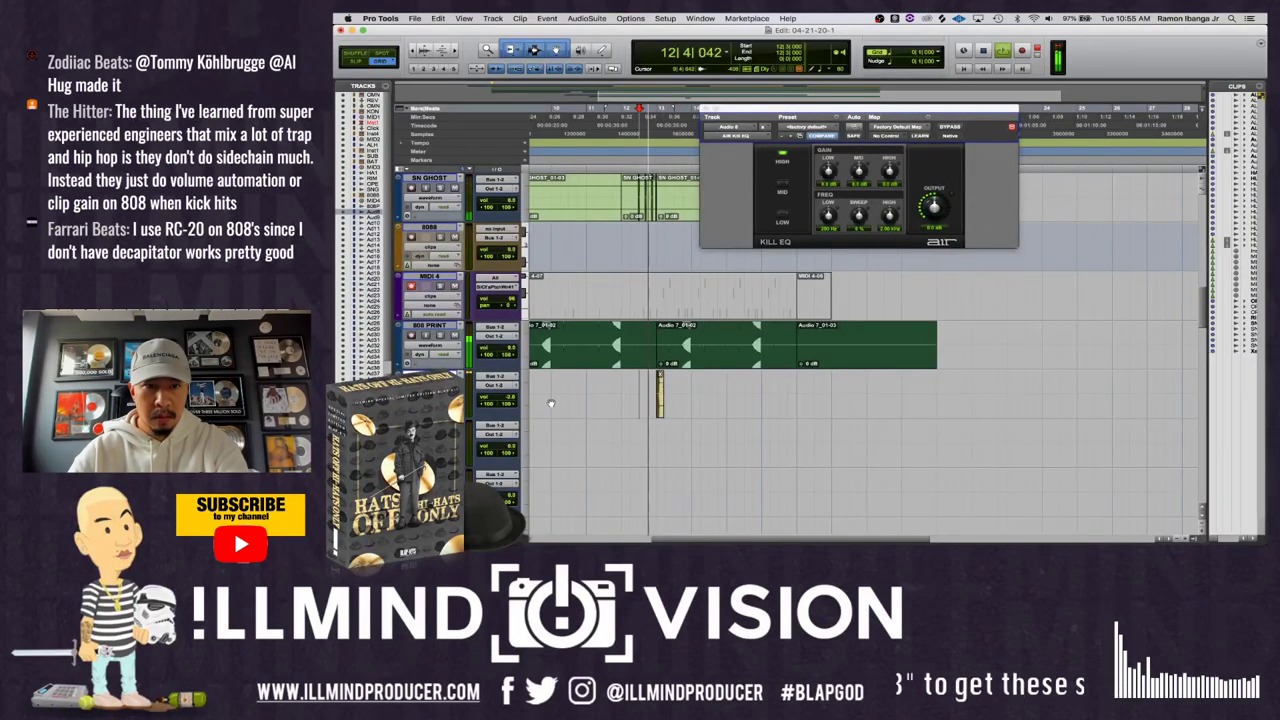
key("XF86AudioRaiseVolume")
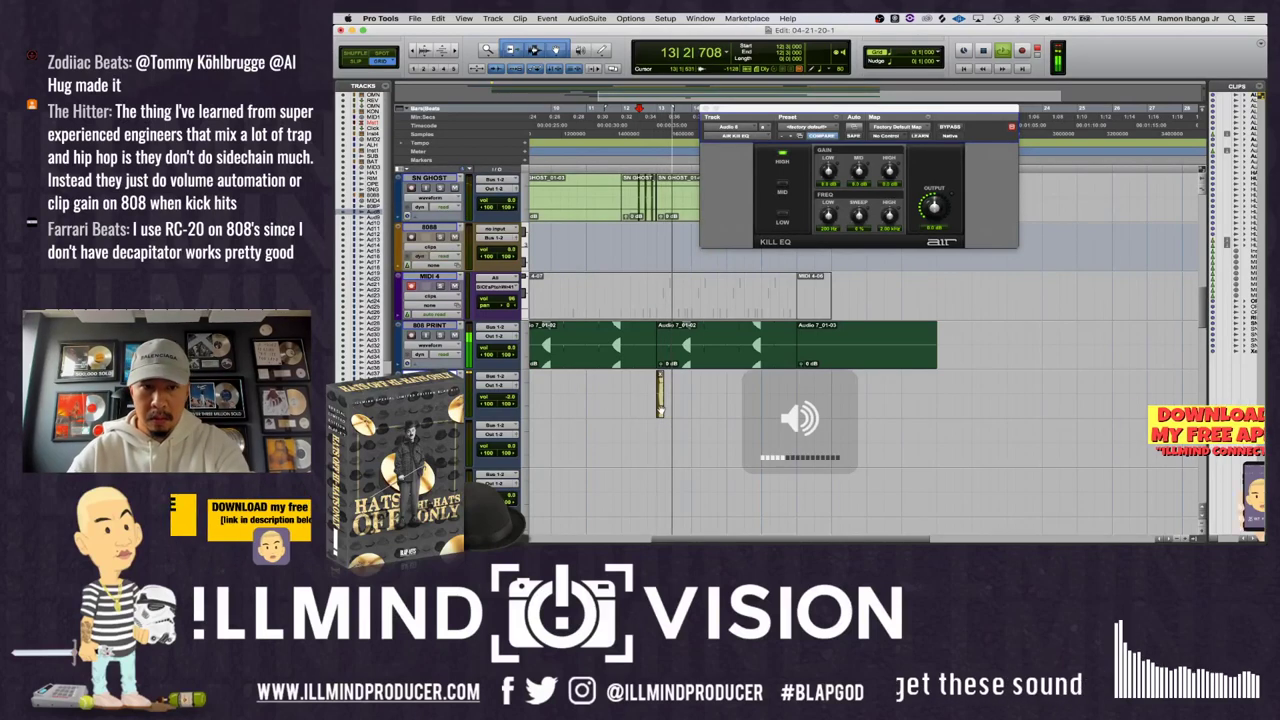
key("space")
- Shift the Audio 8 kick clip slightly earlier and trim its start so its attack falls on bar 13 with the 808
key("super+bracketright")
key("super+bracketright")
key("super+bracketright")
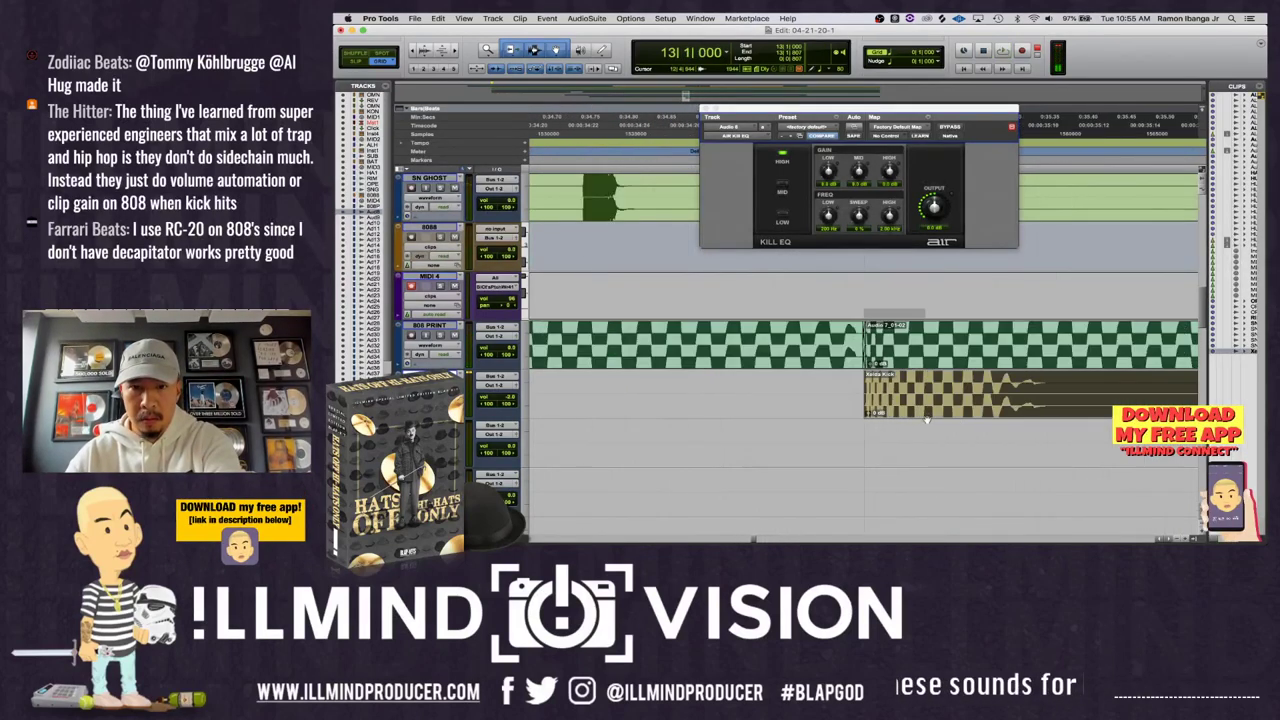
left_click(936, 410)
key("super+bracketright")
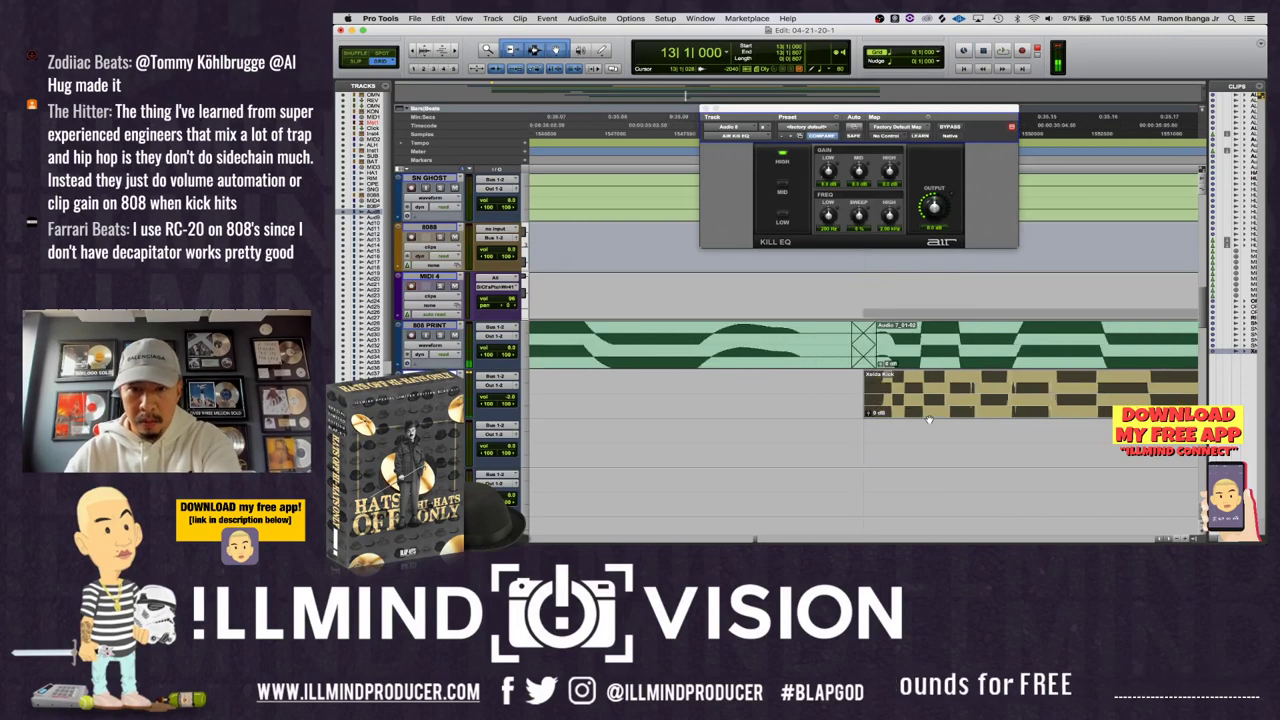
left_click_drag(940, 408, 909, 409)
key("super+bracketleft")
key("super+bracketleft")
key("super+bracketleft")
key("super+bracketleft")
left_click_drag(750, 400, 839, 401)
- Lower the Audio 8 kick's volume fader during playback from bar 12, beat 3, and close the Kill EQ window
left_click(722, 395)
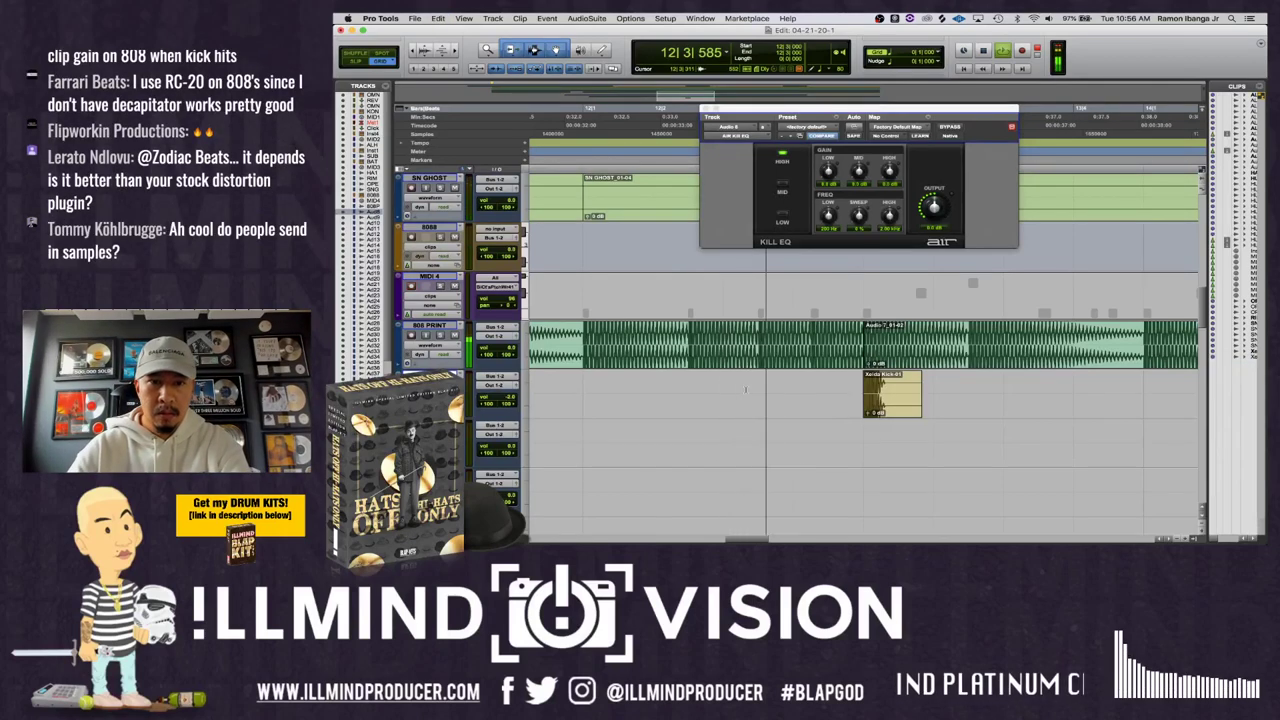
key("super+equal")
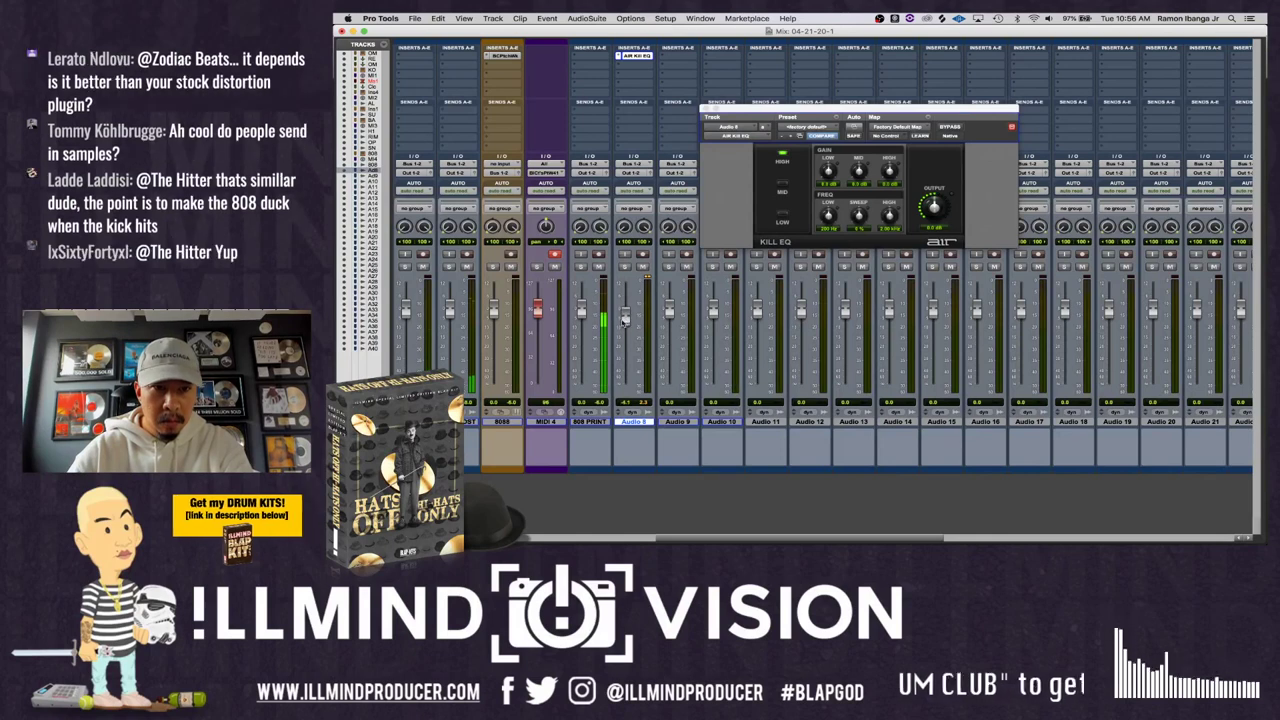
scroll(624, 318, "left", 2)
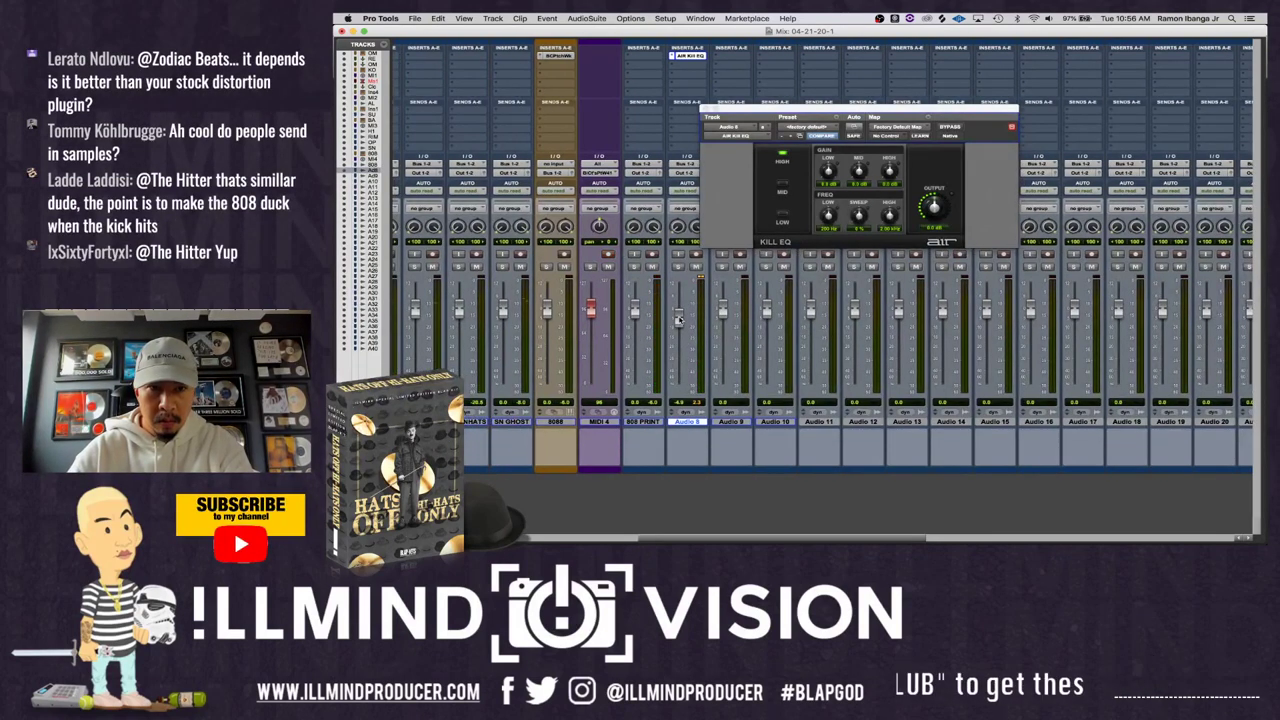
key("super+equal")
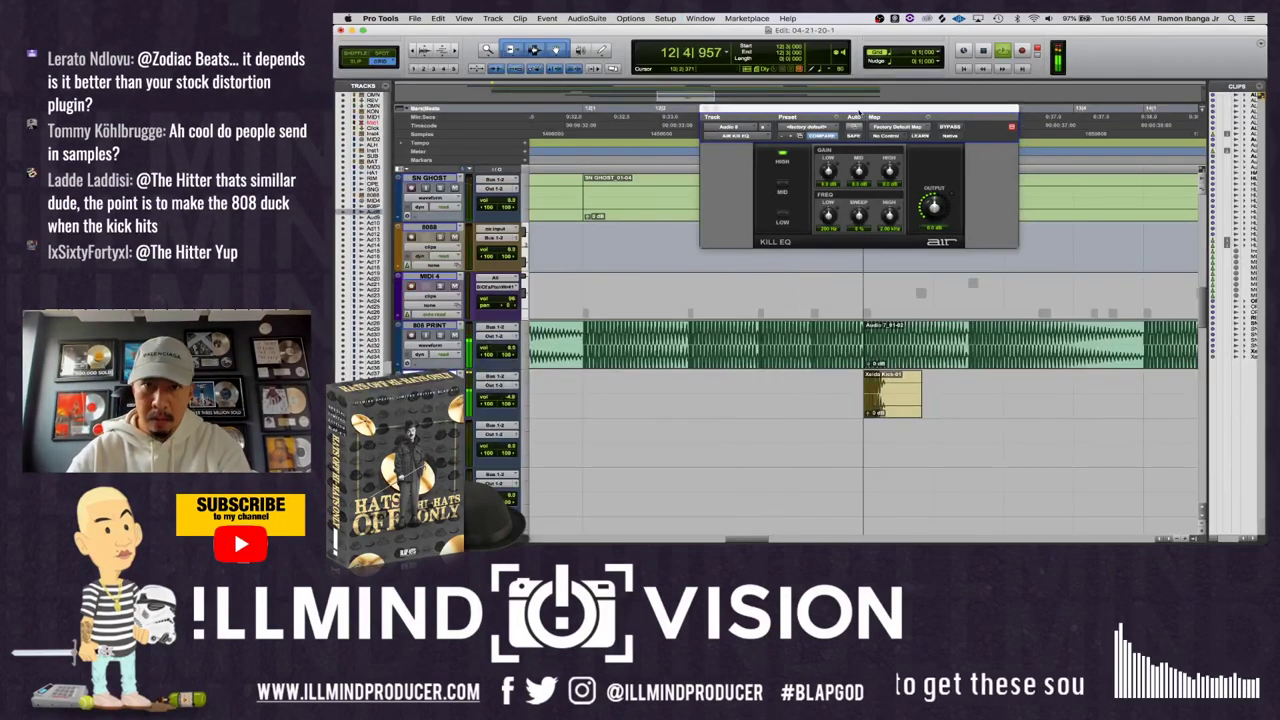
key("space")
key("super+w")
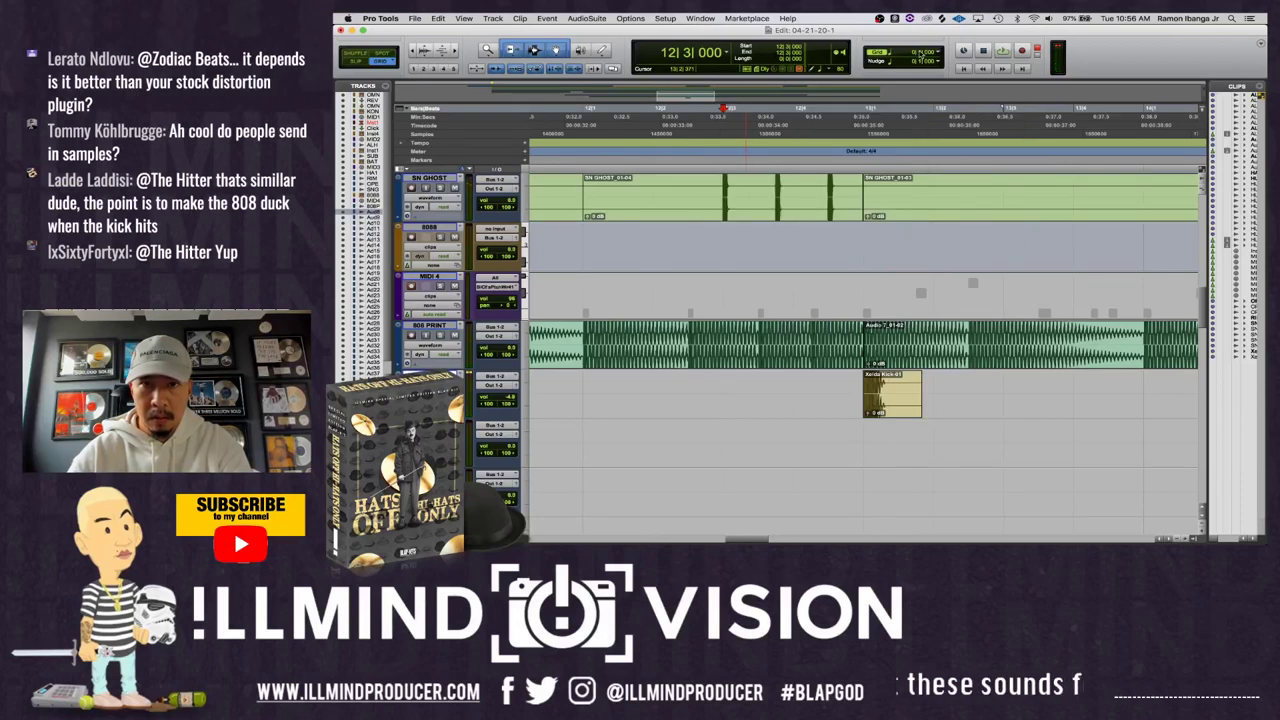
- Set the grid value to 0|0|240 and cut the kick clip's tail off half a beat after bar 13
left_click(893, 57)
left_click(863, 431)
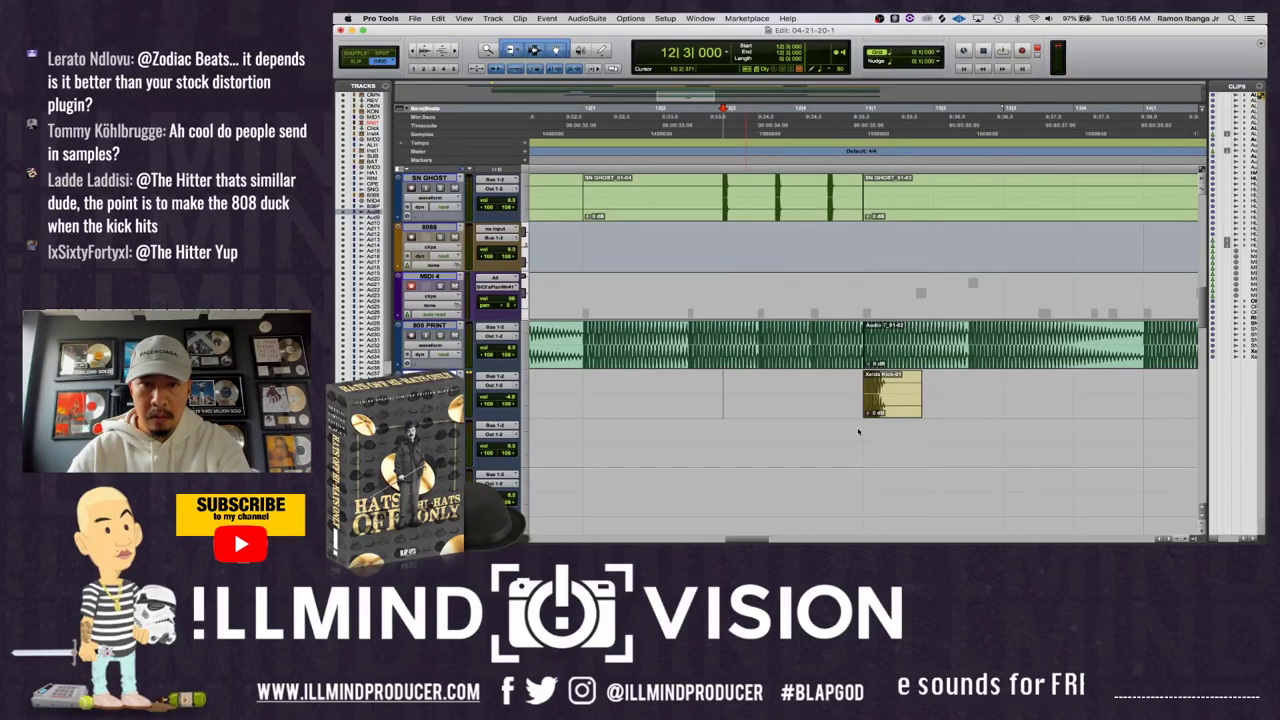
key("space")
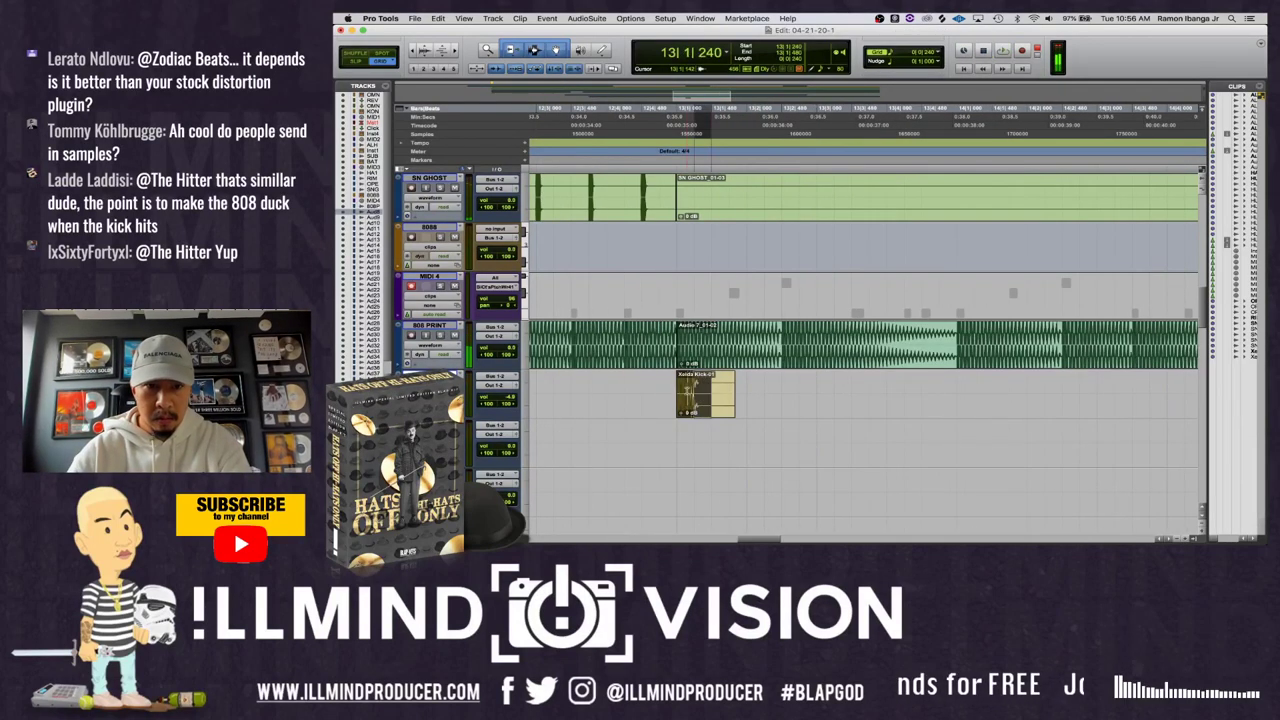
key("super+c")
left_click(602, 388)
key("space")
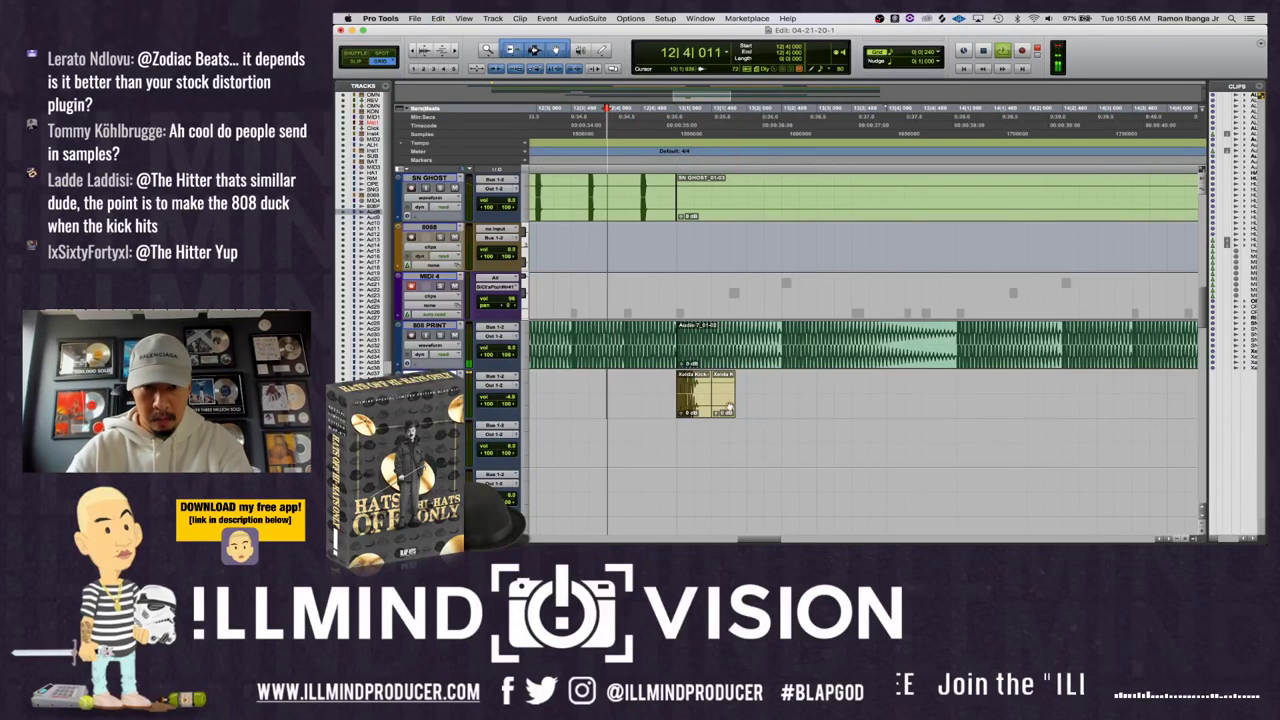
key("super+z")
- Play the shortened kick with the 808 around bar 13 to find the position for the next kick hit
key("space")
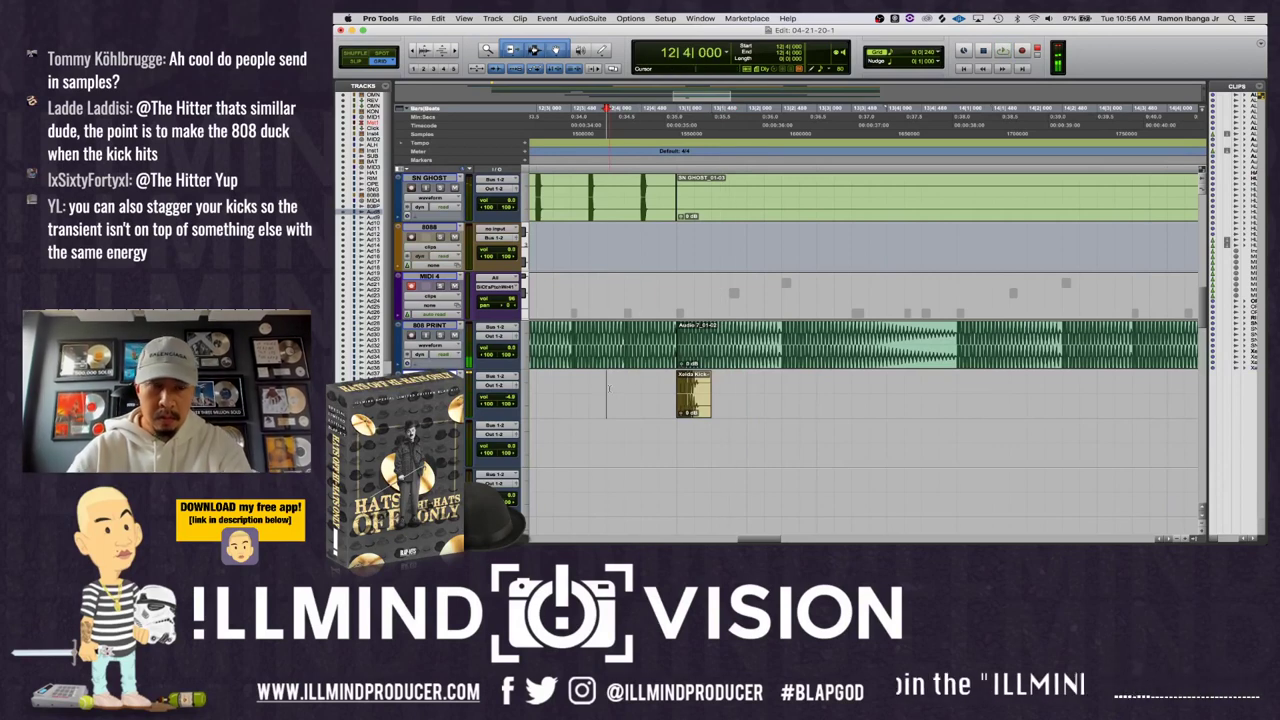
key("space")
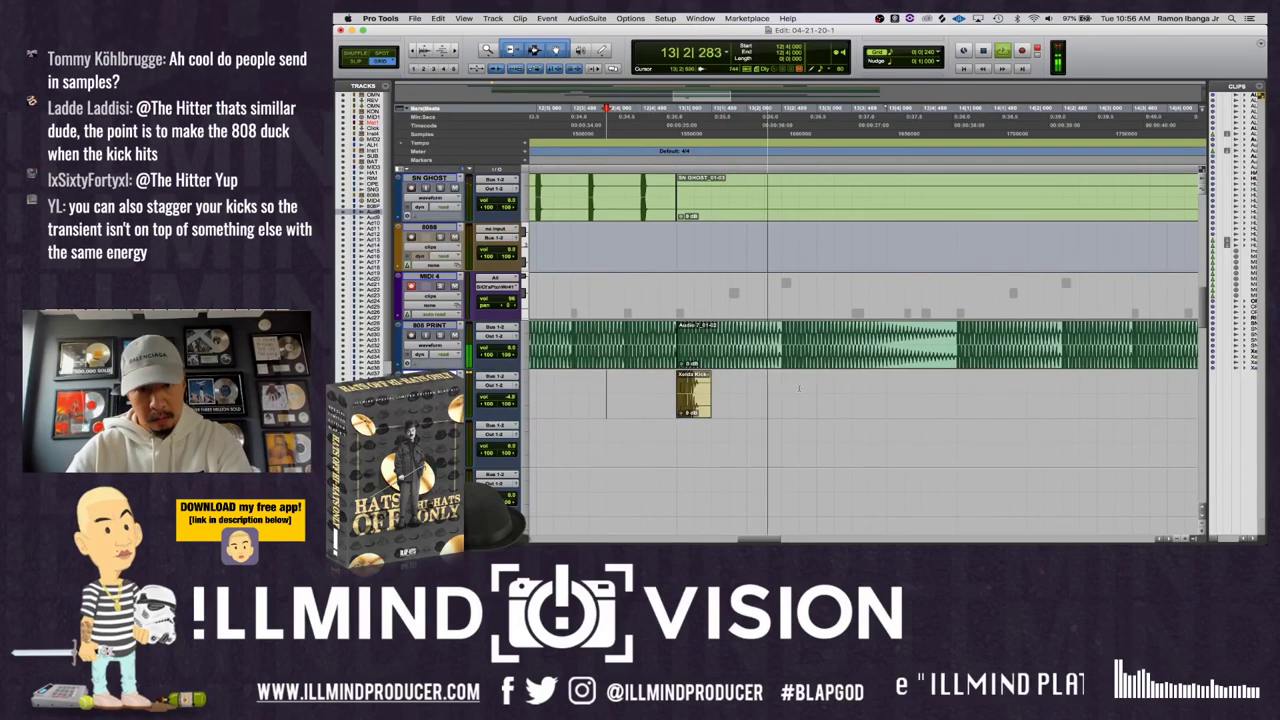
key("space")
key("space")
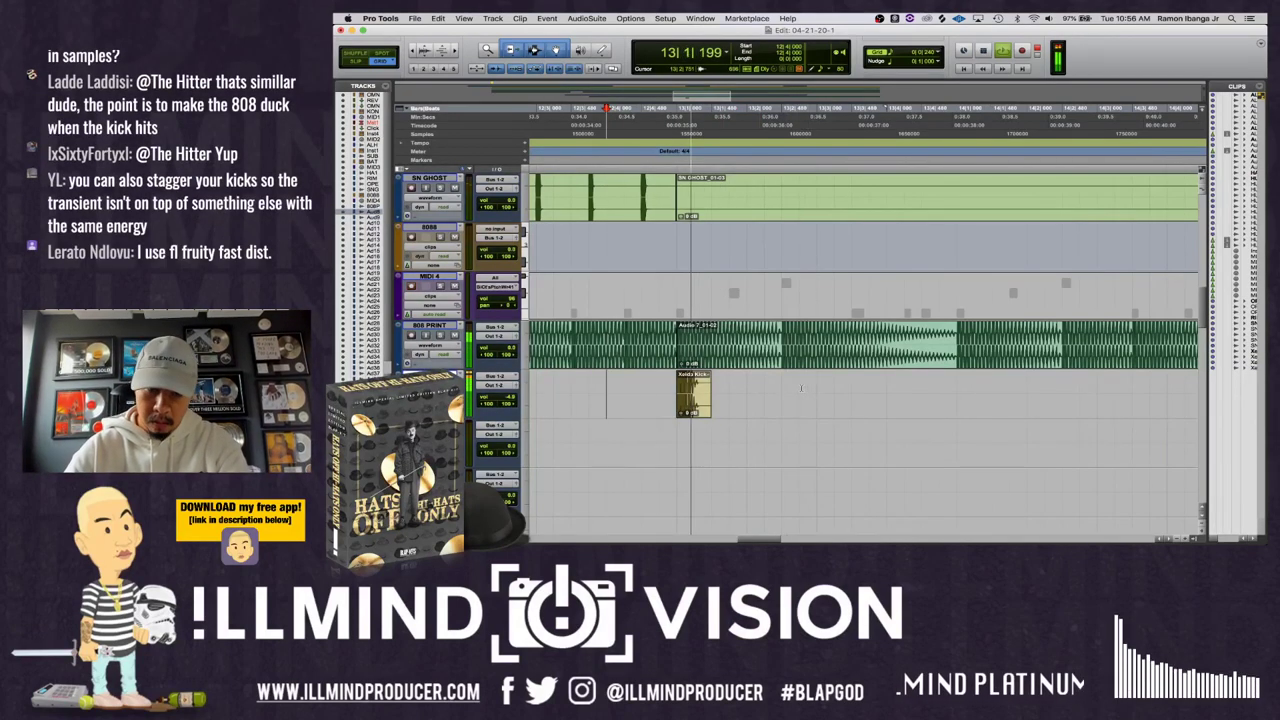
key("space")
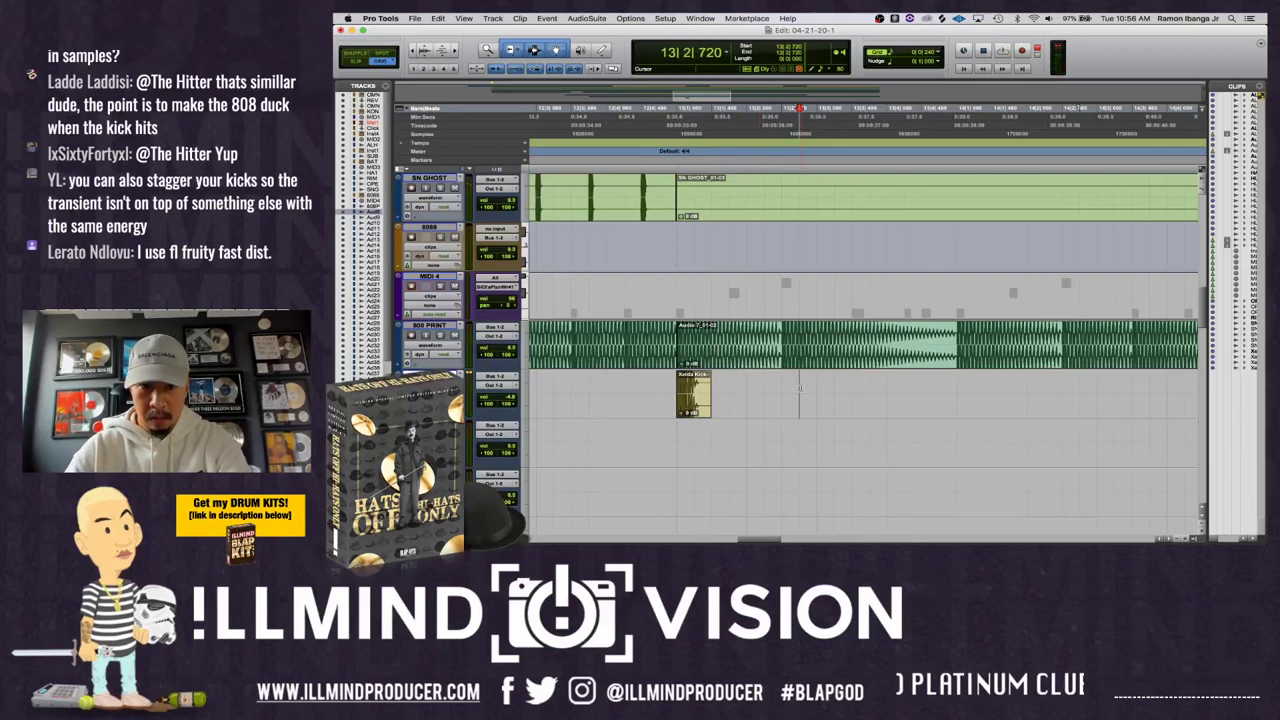
key("space")
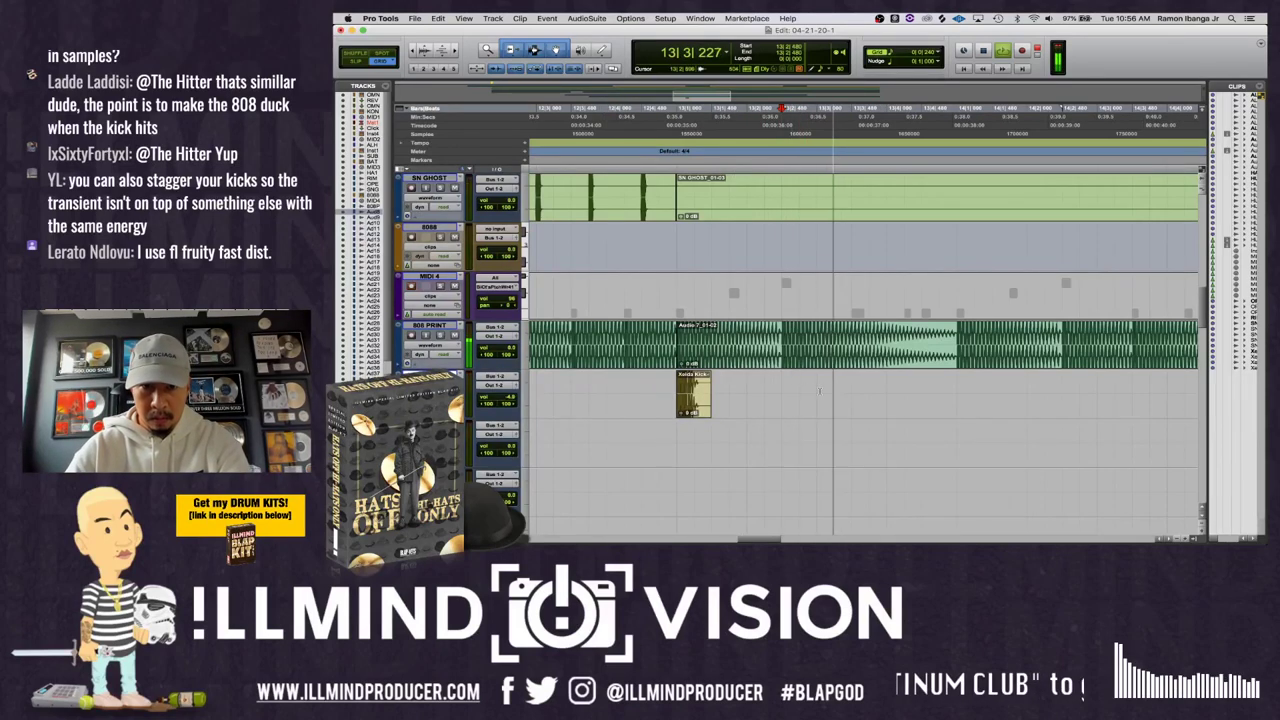
key("space")
key("space")
- Paste a copy of the kick at 13|3|240 on Audio 8 and play it back from bar 12, beat 4
left_click(831, 390)
key("super+v")
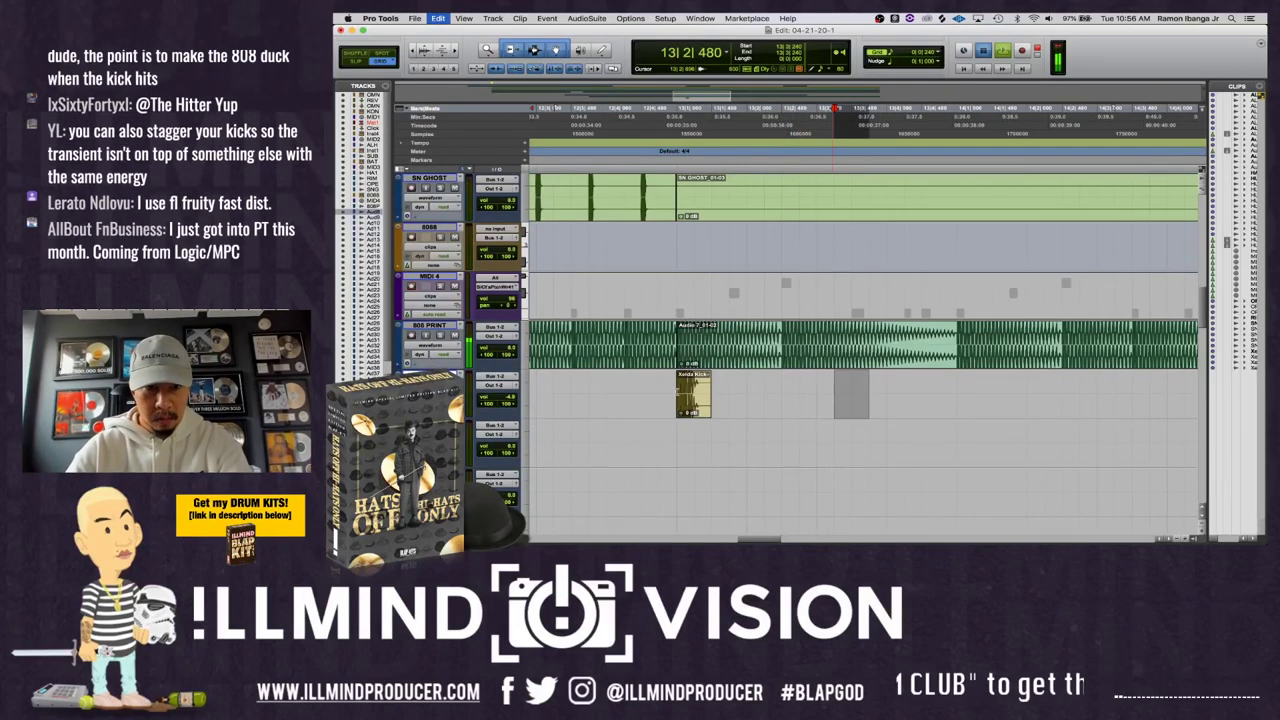
left_click(607, 390)
key("space")
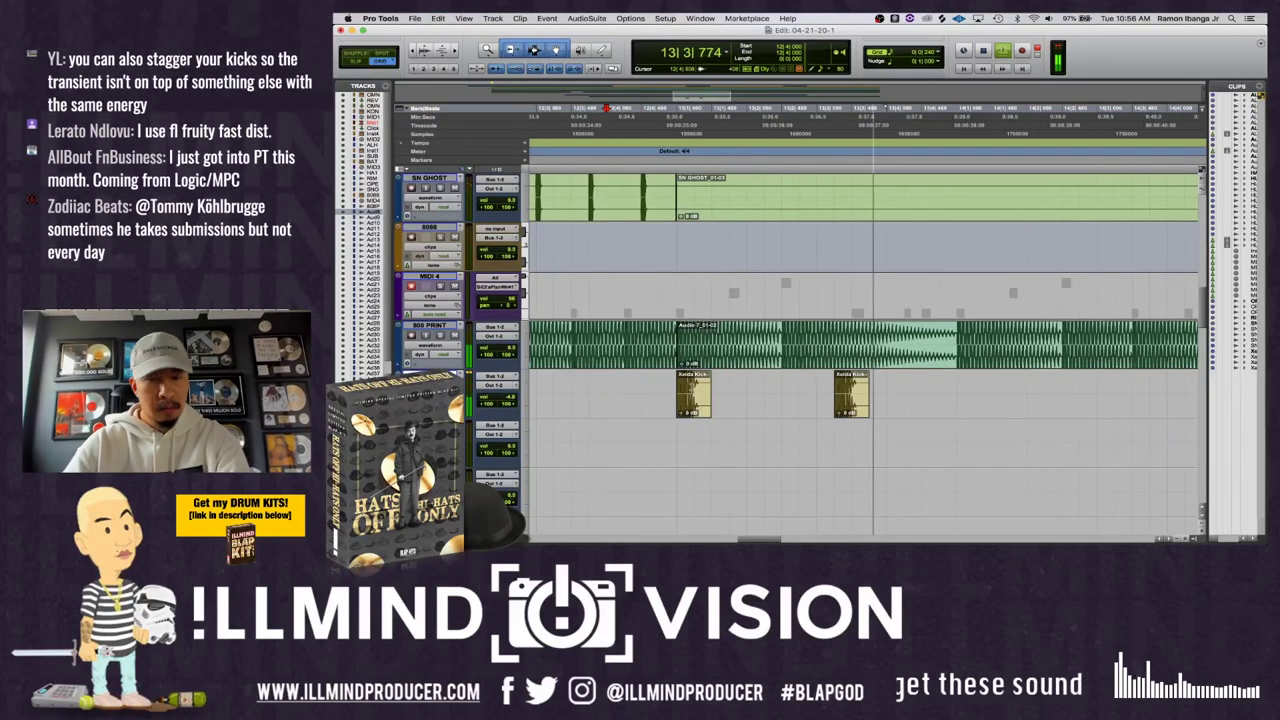
- Paste a copy of the kick at 14|1|000 on Audio 8 and play it back with the 808
key("space")
key("space")
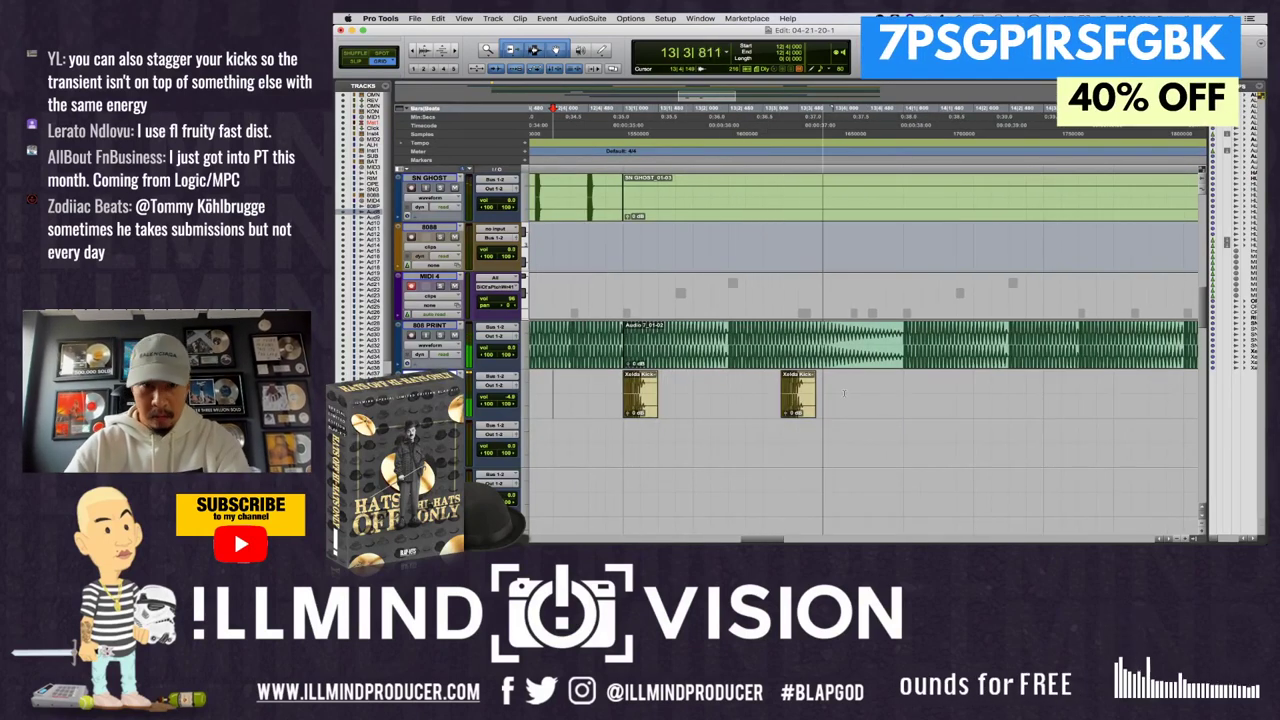
left_click(903, 385)
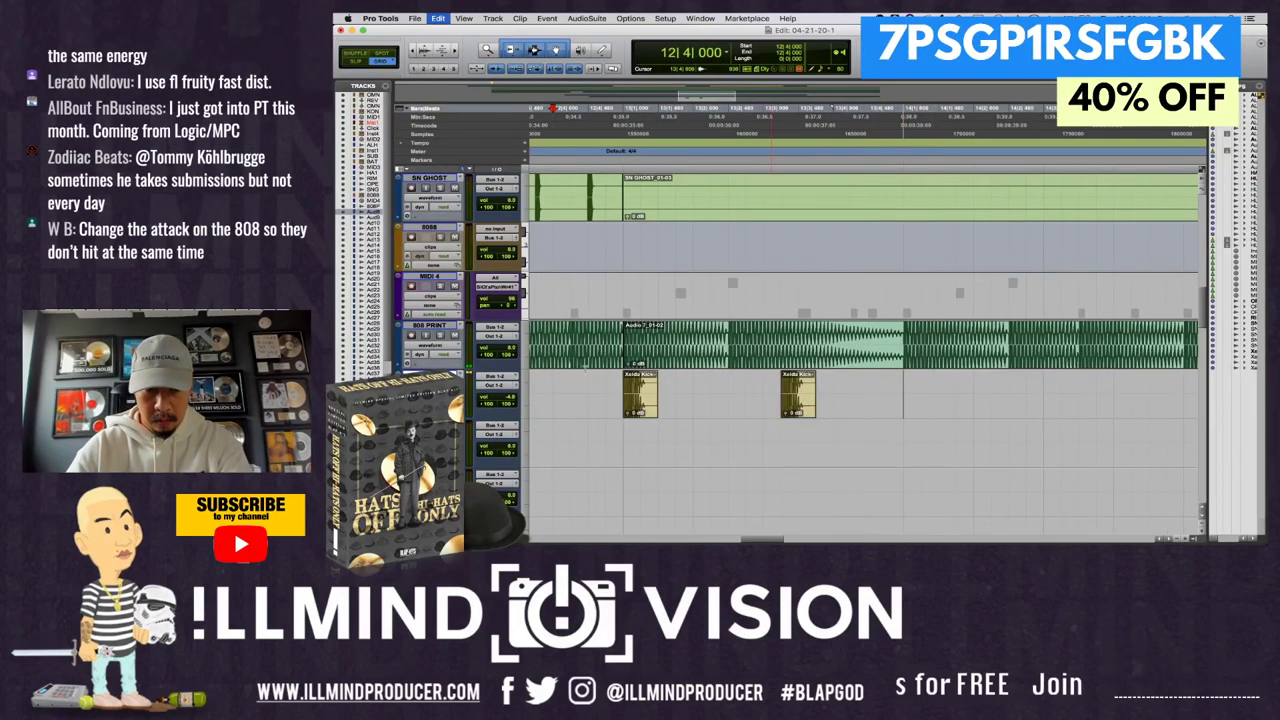
key("super+v")
key("space")
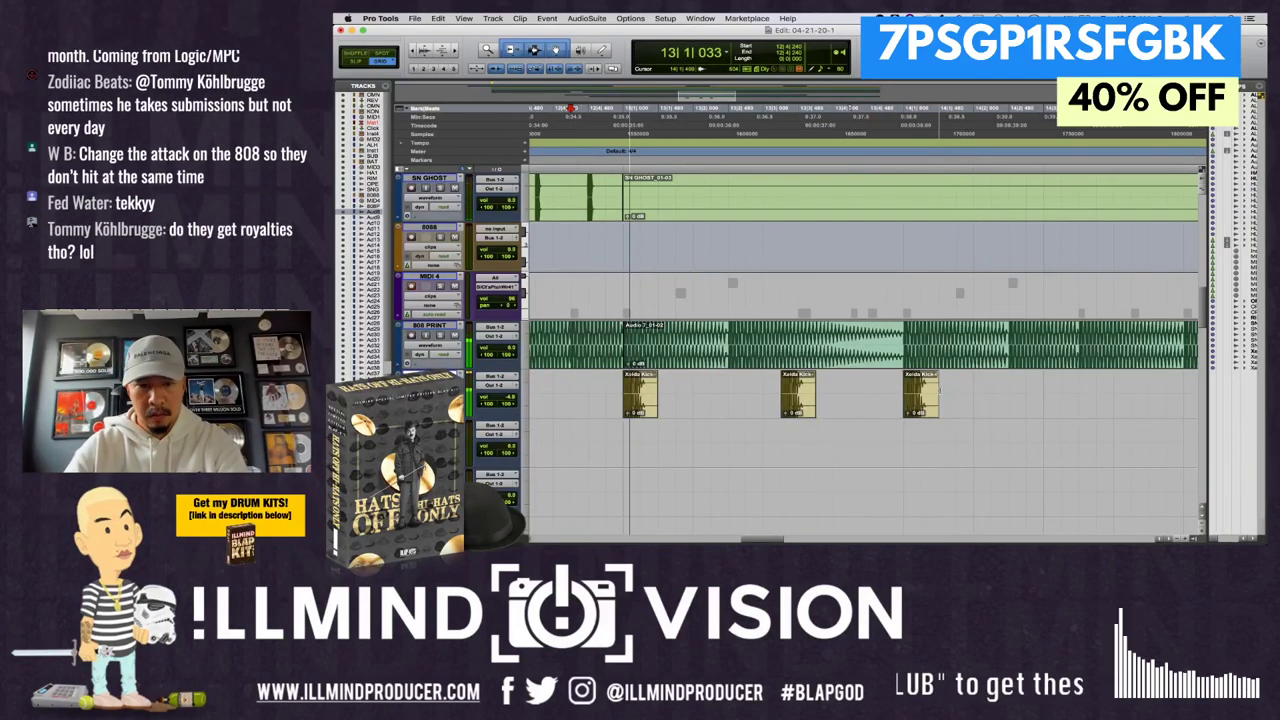
key("super+d")
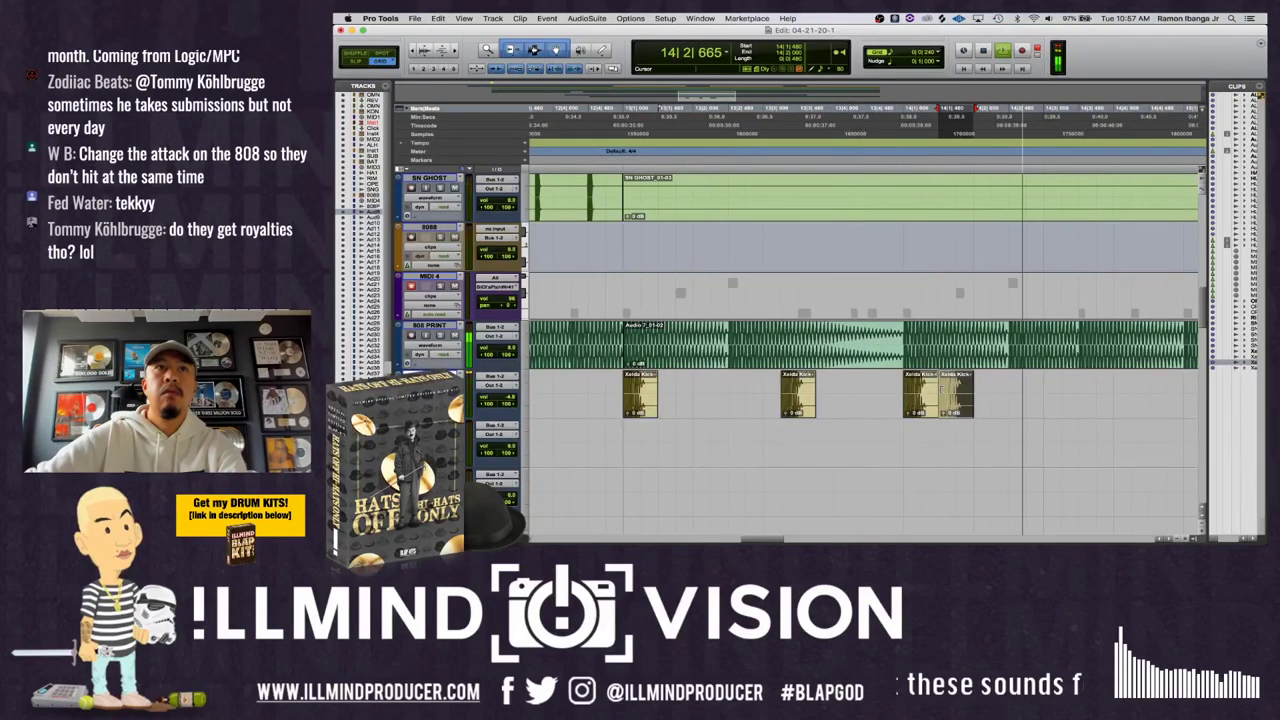
key("super+z")
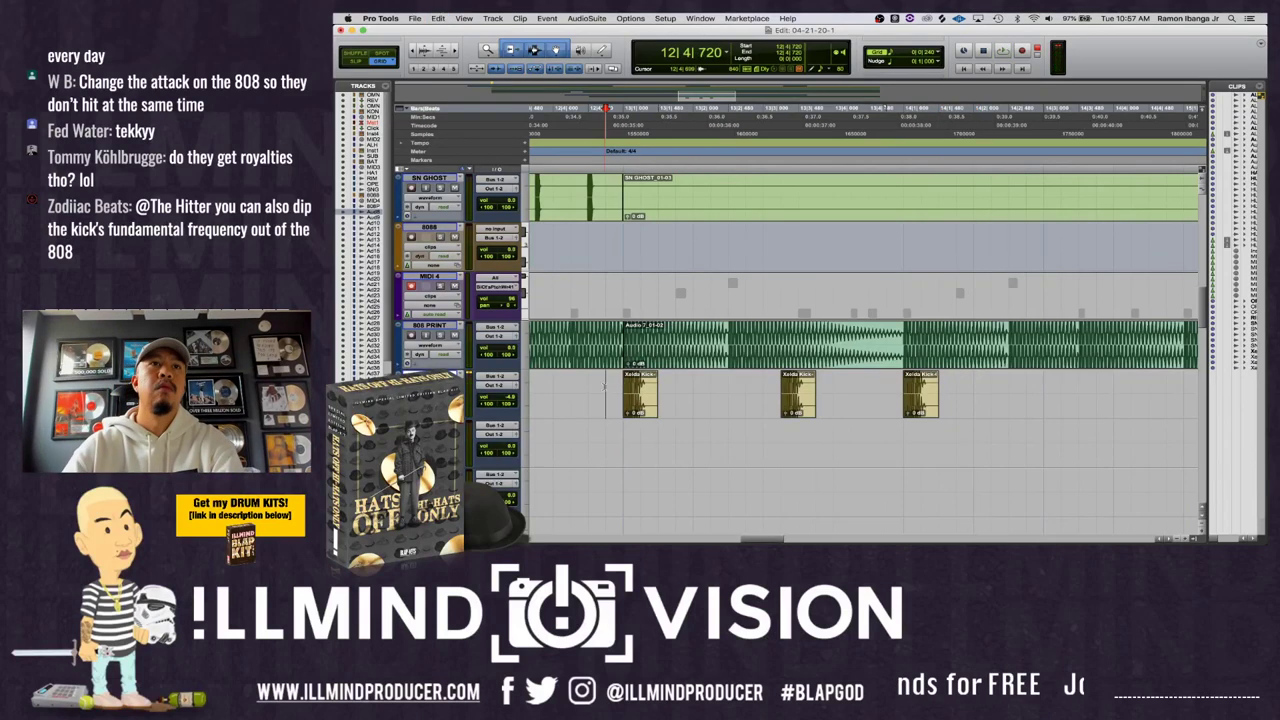
- Move the second kick on Audio 8 to 13|2|480 and play the pattern from bar 12, beat 4
key("space")
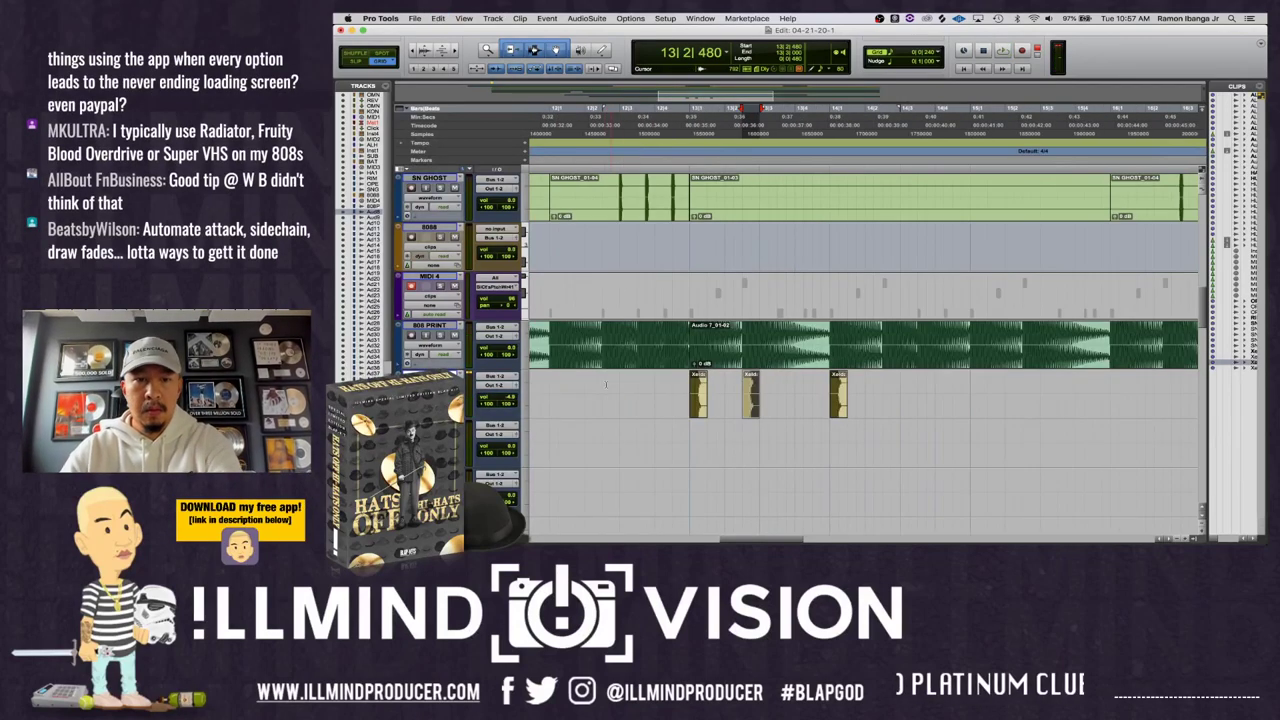
left_click(658, 385)
key("space")
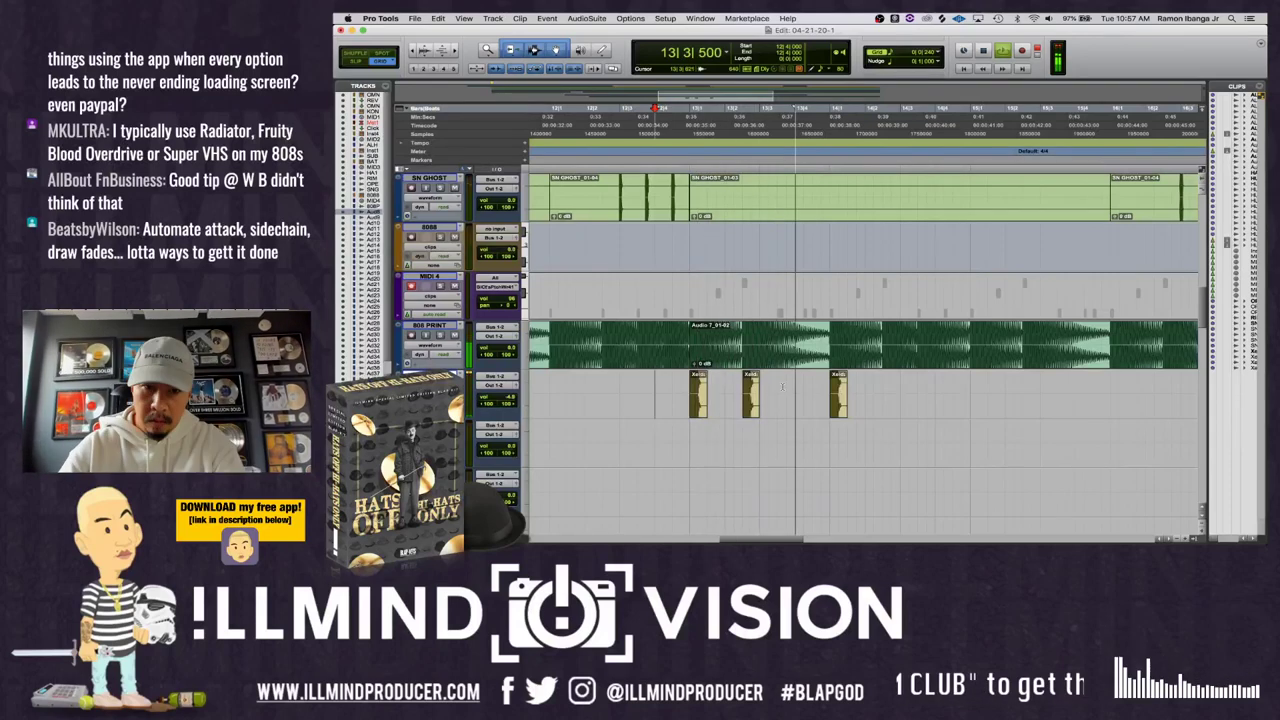
key("space")
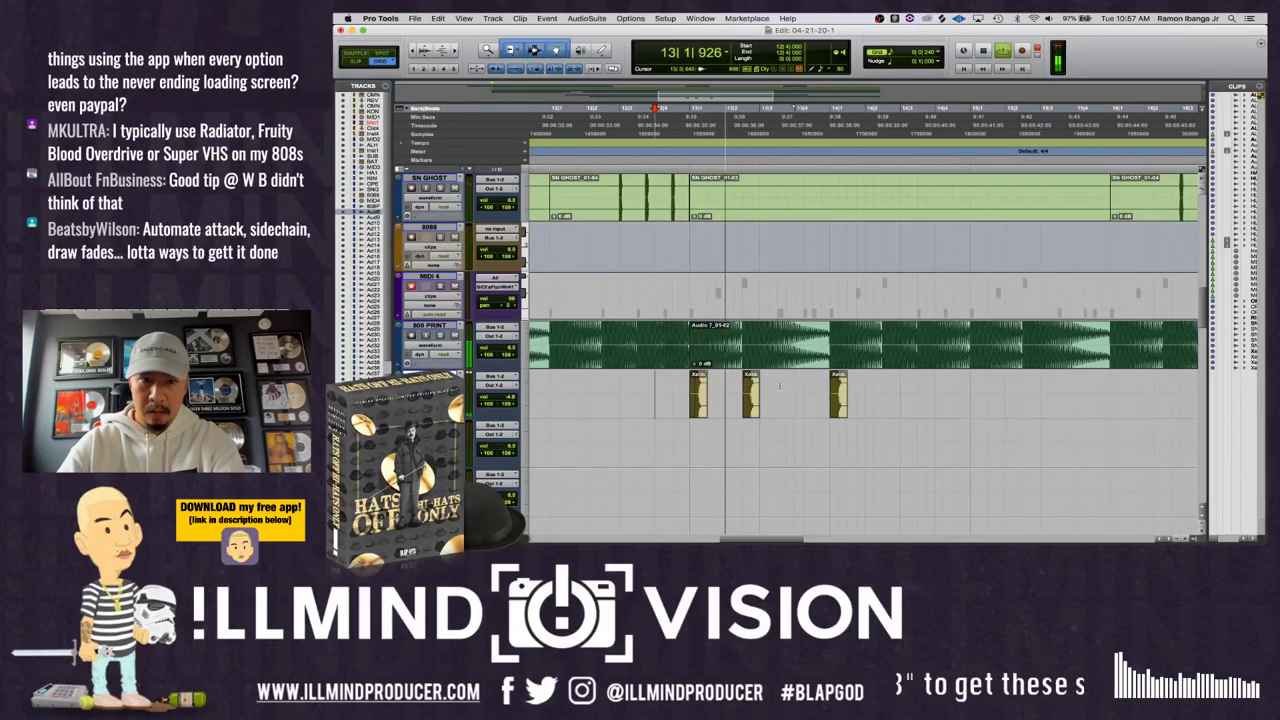
- Try an extra kick at 13|3|480 on Audio 8 and audition it against the 808
key("space")
left_click(636, 390)
key("space")
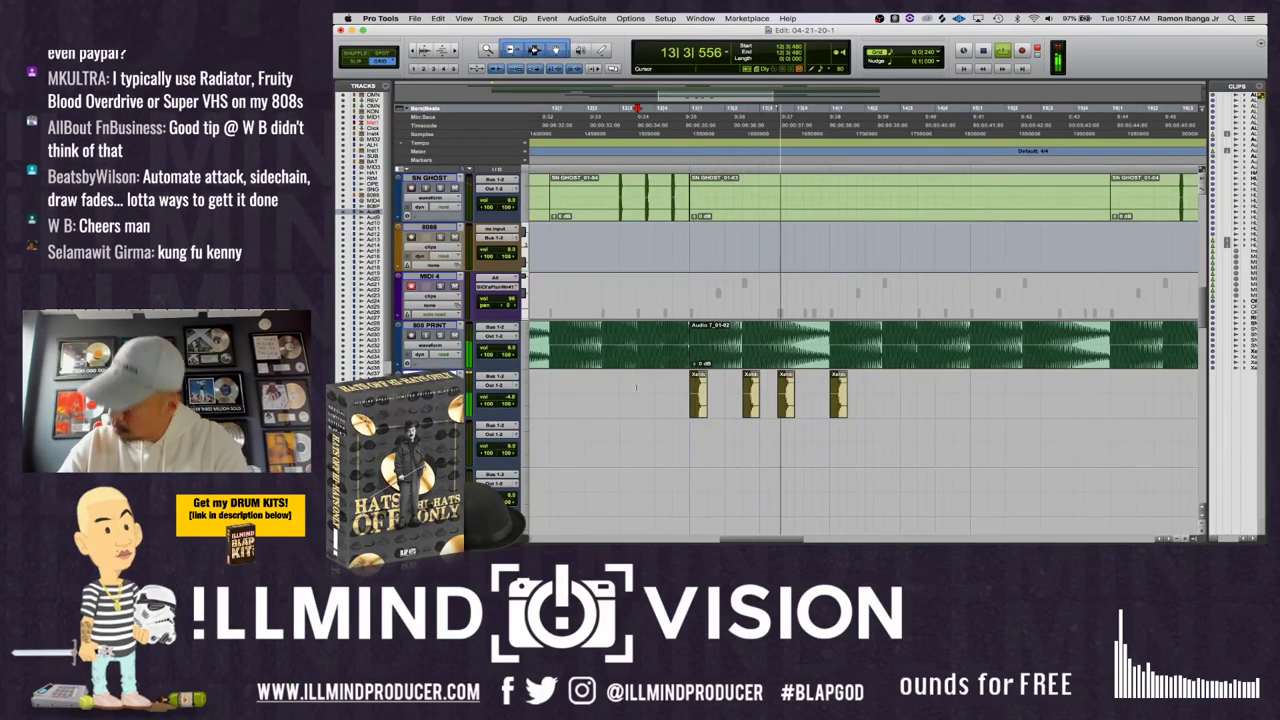
key("space")
key("space")
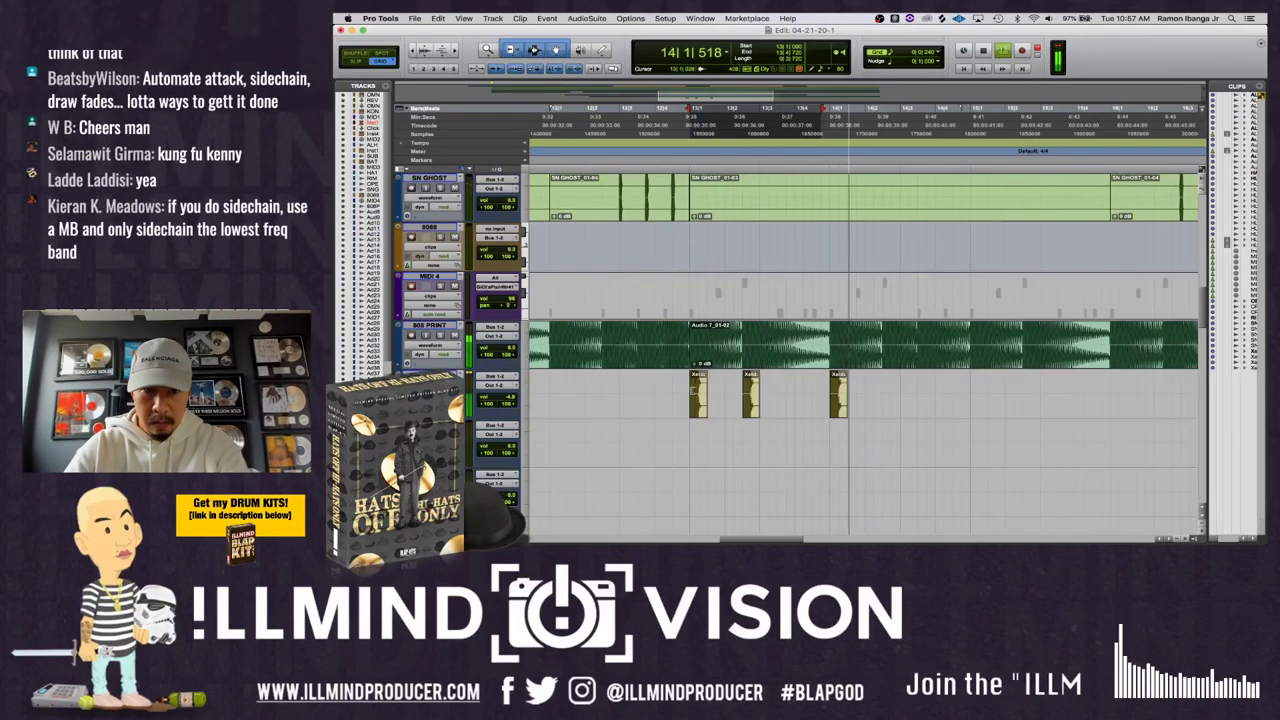
- Duplicate the bar 13 kick pattern into bar 14 on Audio 8 and play it back from bar 12, beat 4
left_click_drag(690, 395, 826, 395)
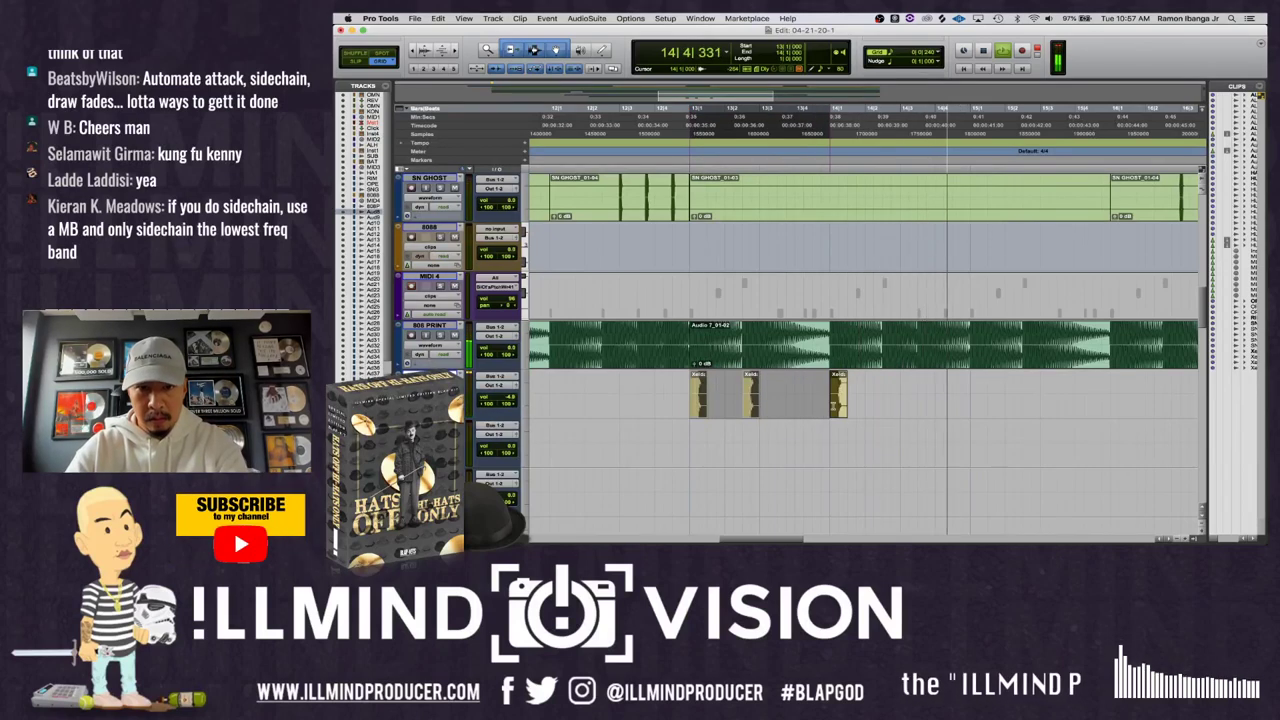
key("space")
key("super+d")
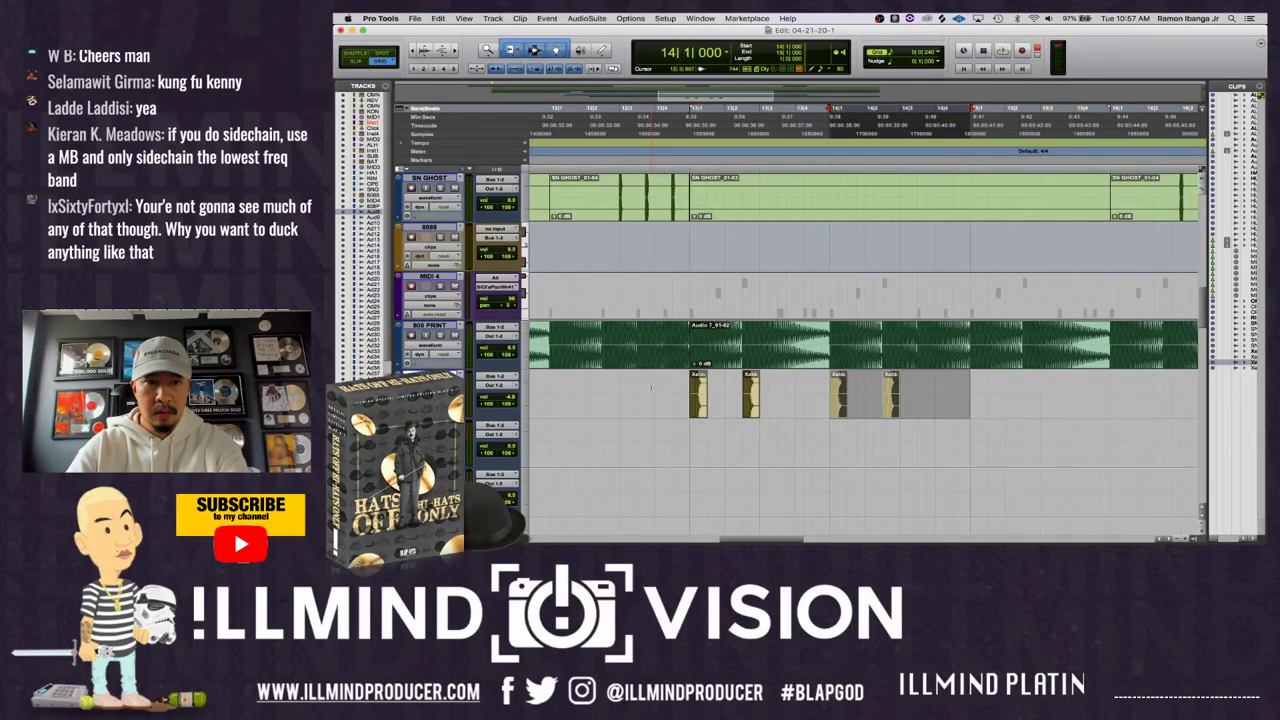
left_click(655, 395)
key("space")
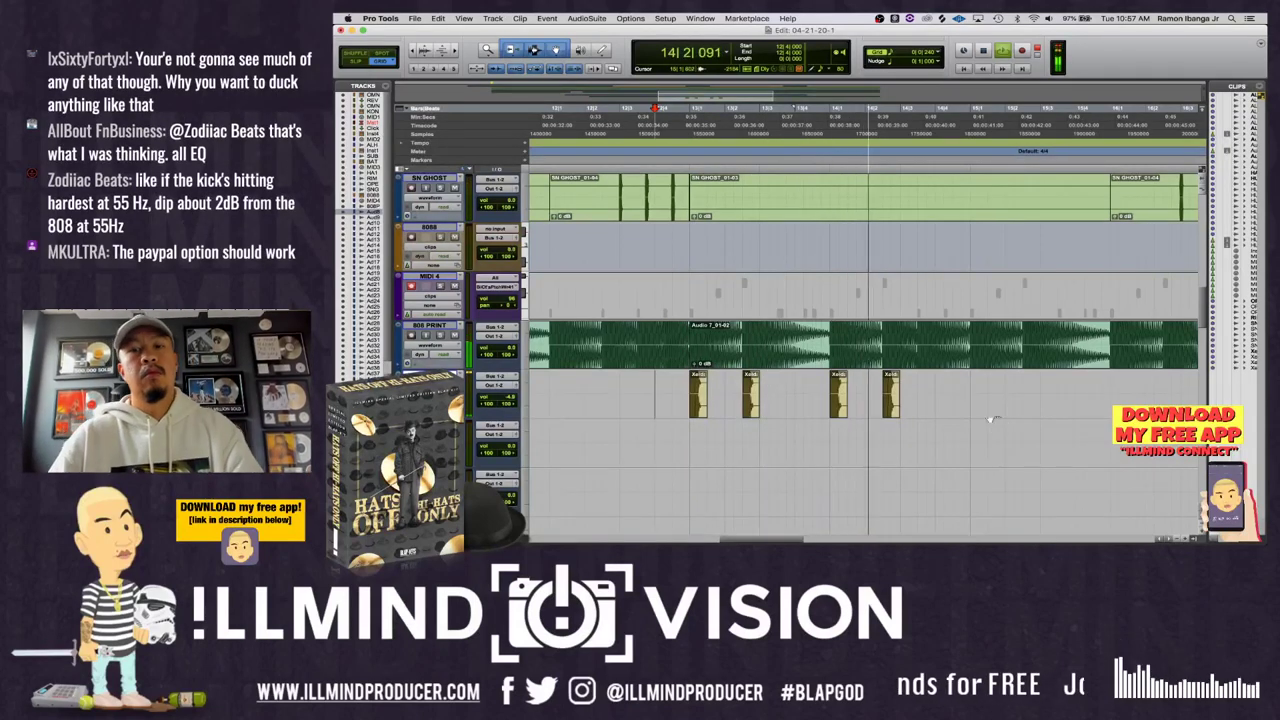
- Try an extra kick at 14|4|240 on Audio 8 and audition it
key("space")
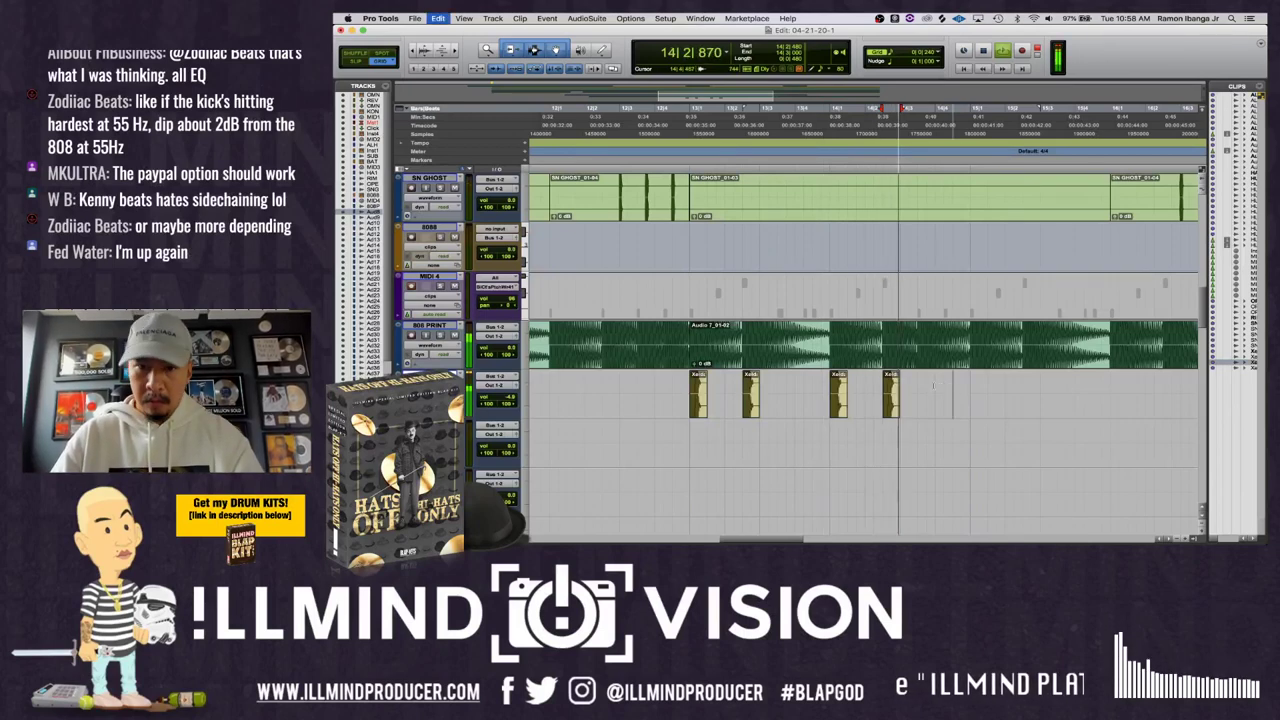
left_click(952, 387)
key("ctrl+v")
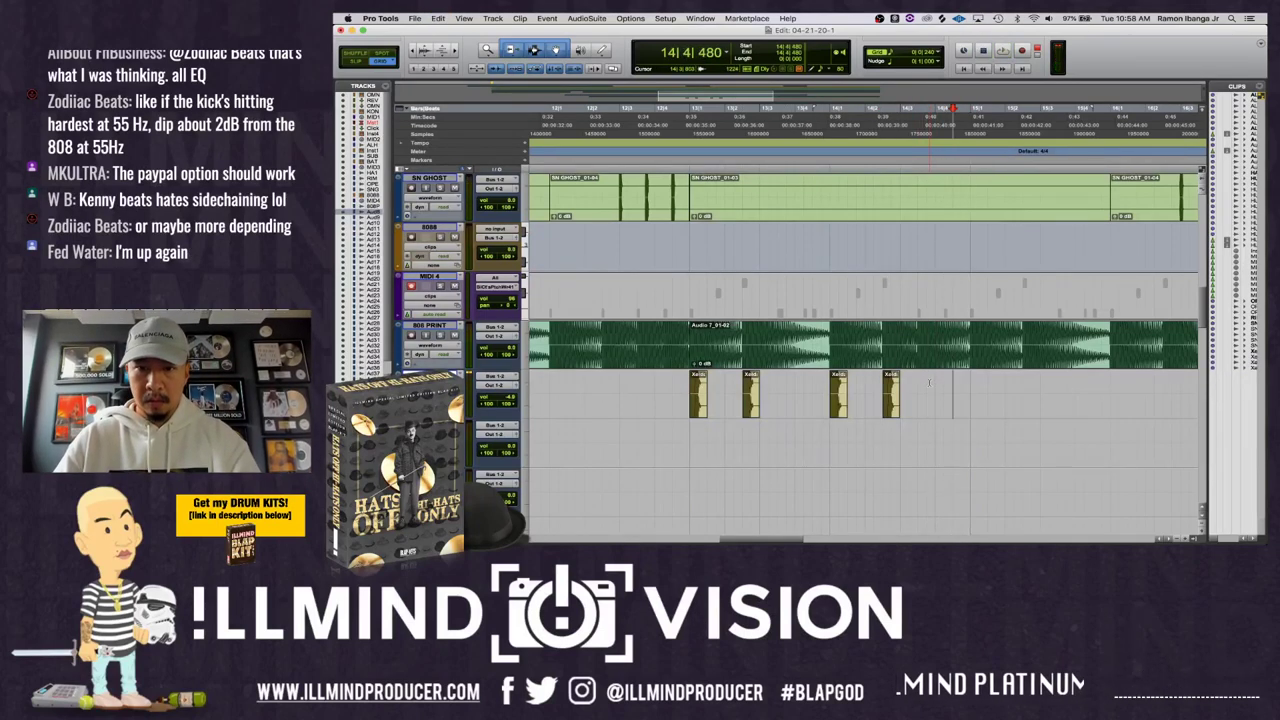
key("space")
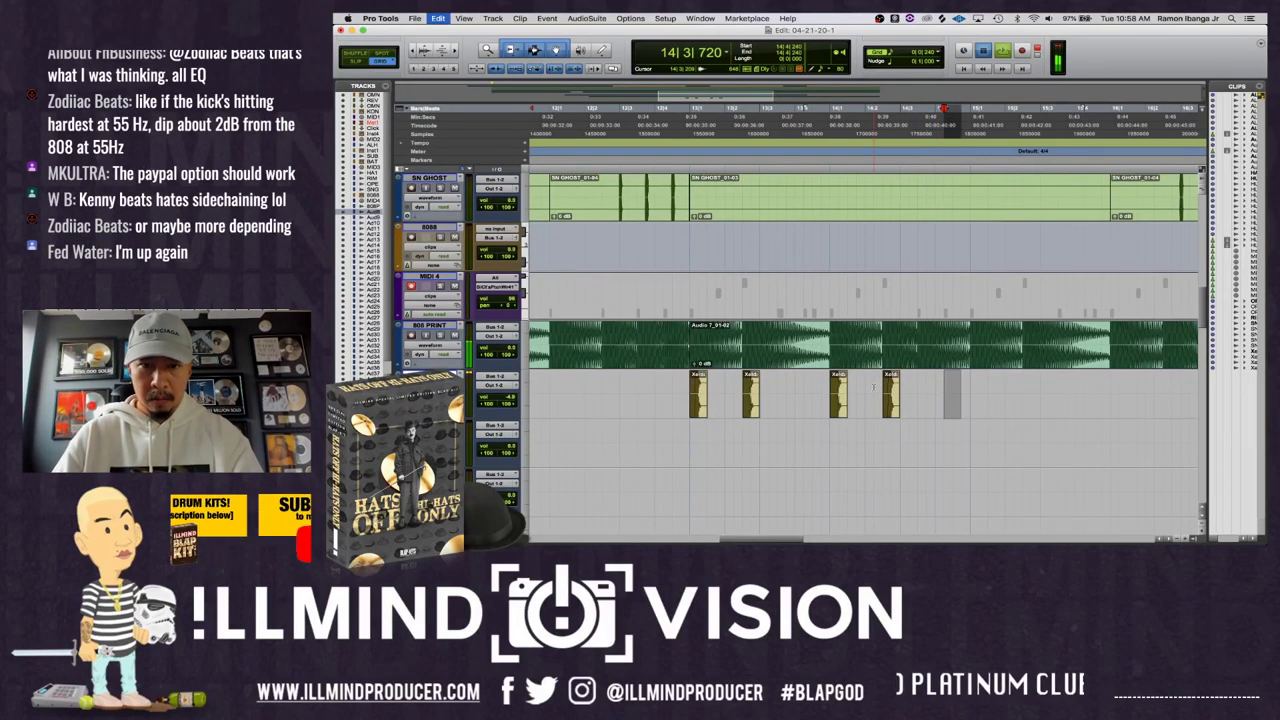
key("ctrl+v")
left_click(875, 388)
key("space")
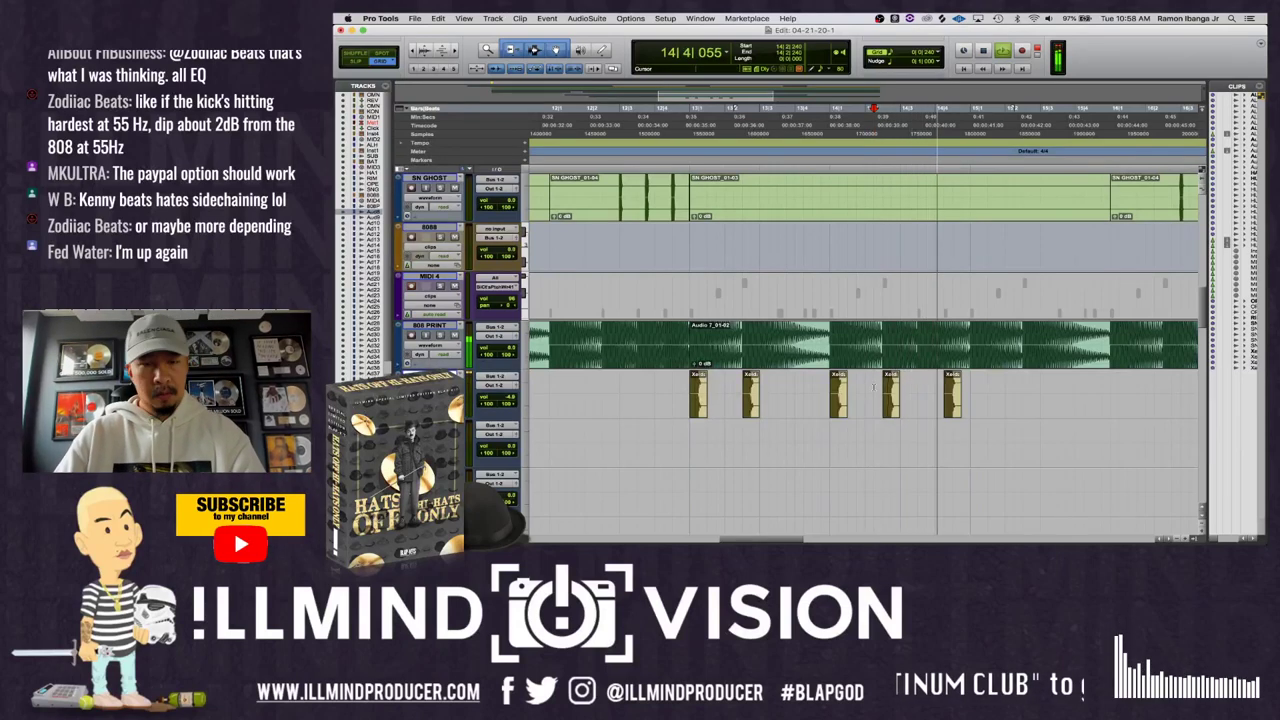
key("ctrl+z")
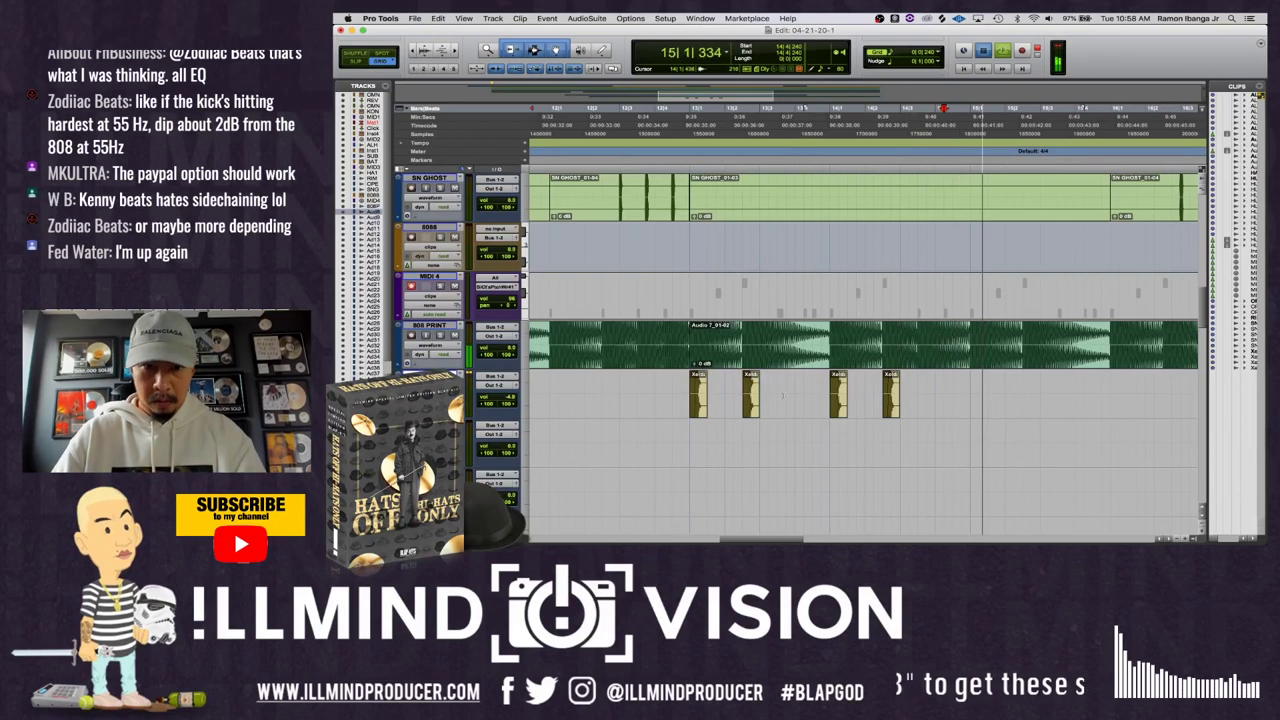
- Play the kick pattern from bar 13, and duplicate its bars 13 and 14 across bars 15 and 16
key("space")
key("space")
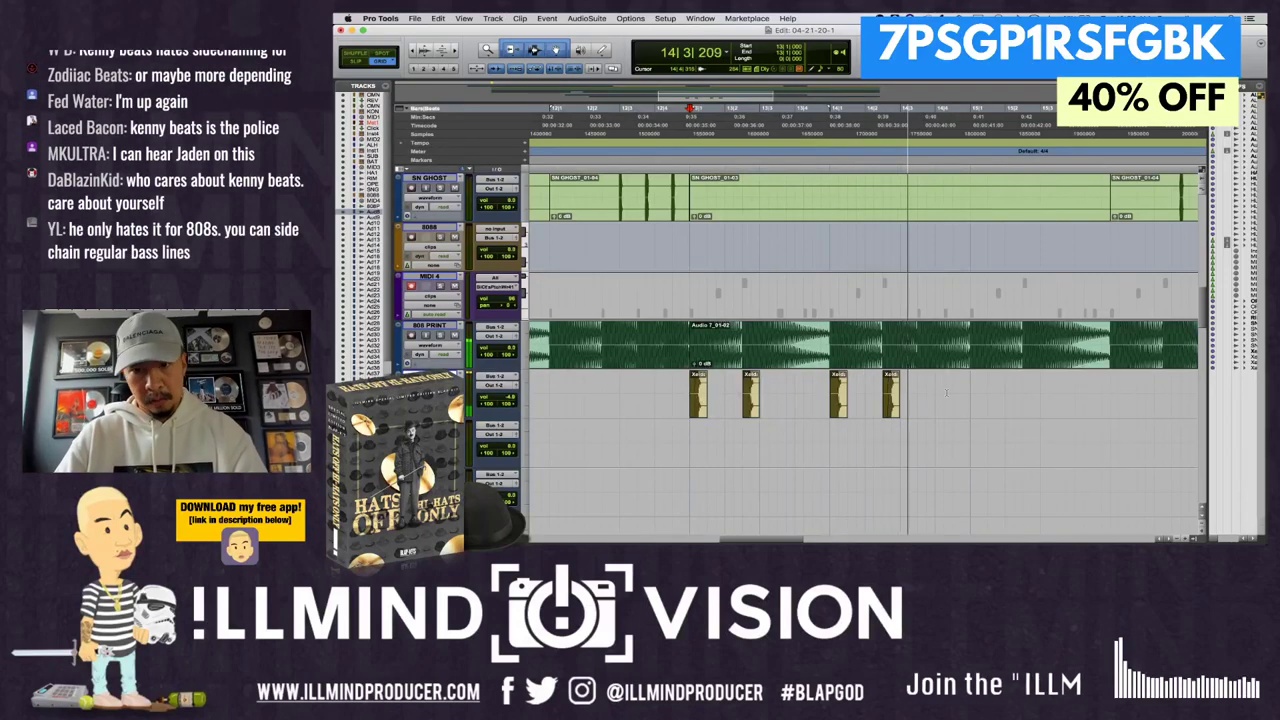
left_click_drag(690, 395, 954, 397)
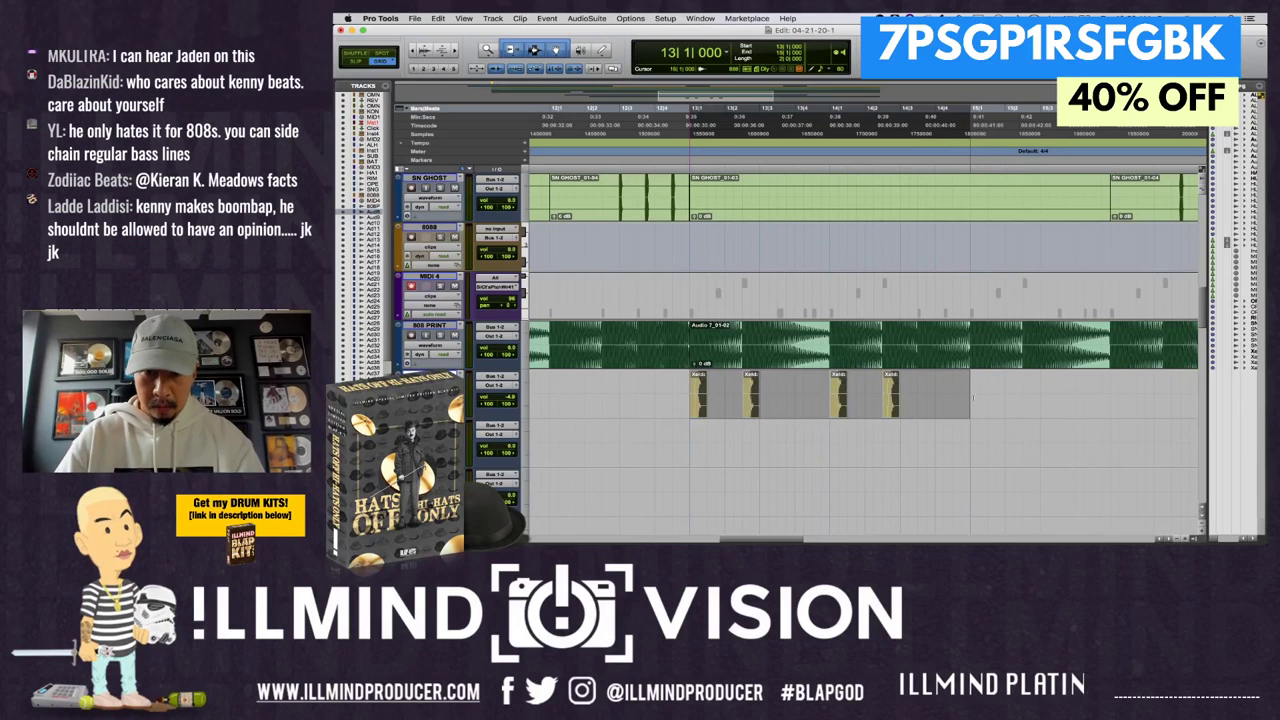
key("super+d")
key("super+bracketleft")
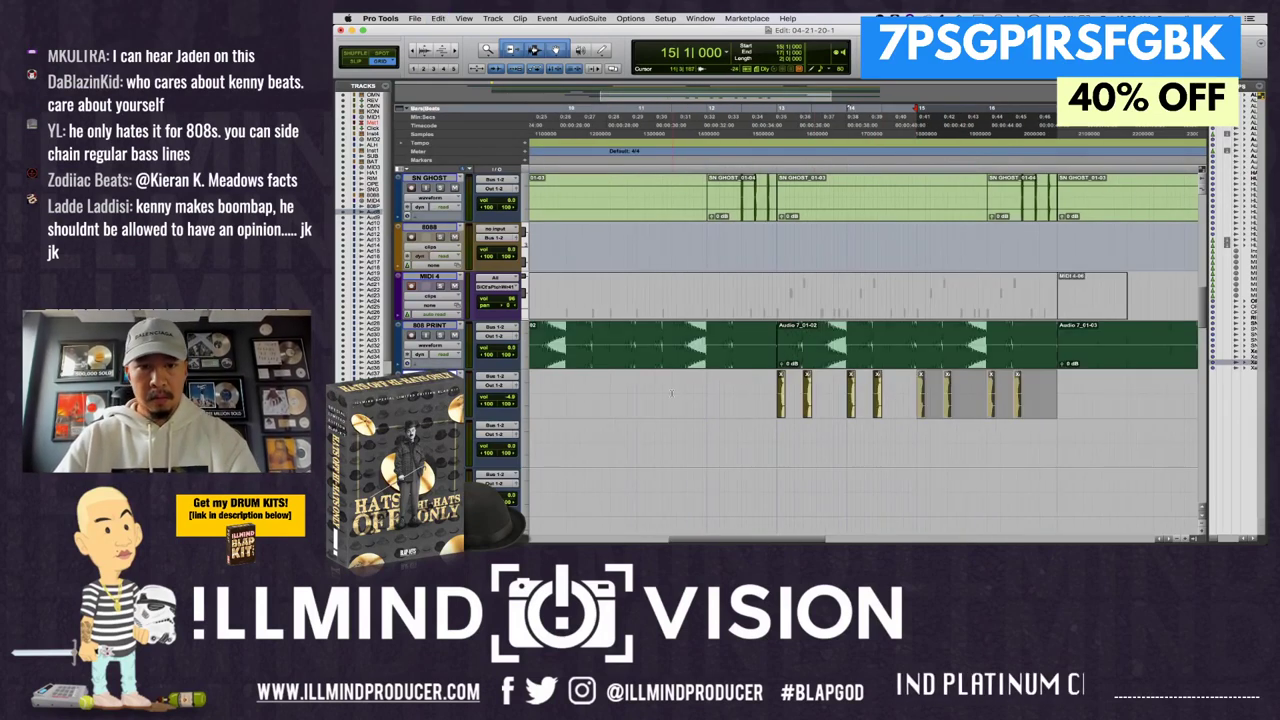
- Play the extended kick pattern from bar 11, beat 3, and rename the Audio 8 track KICK
left_click(671, 394)
key("space")
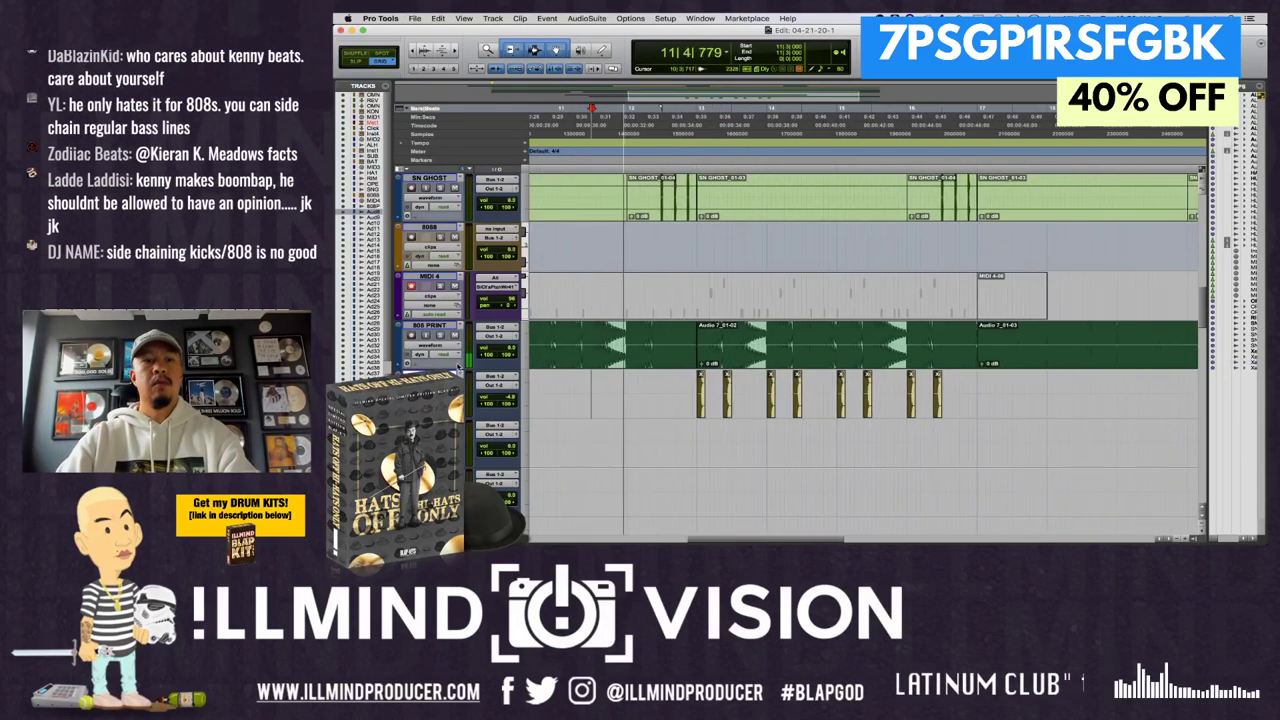
double_click(420, 376)
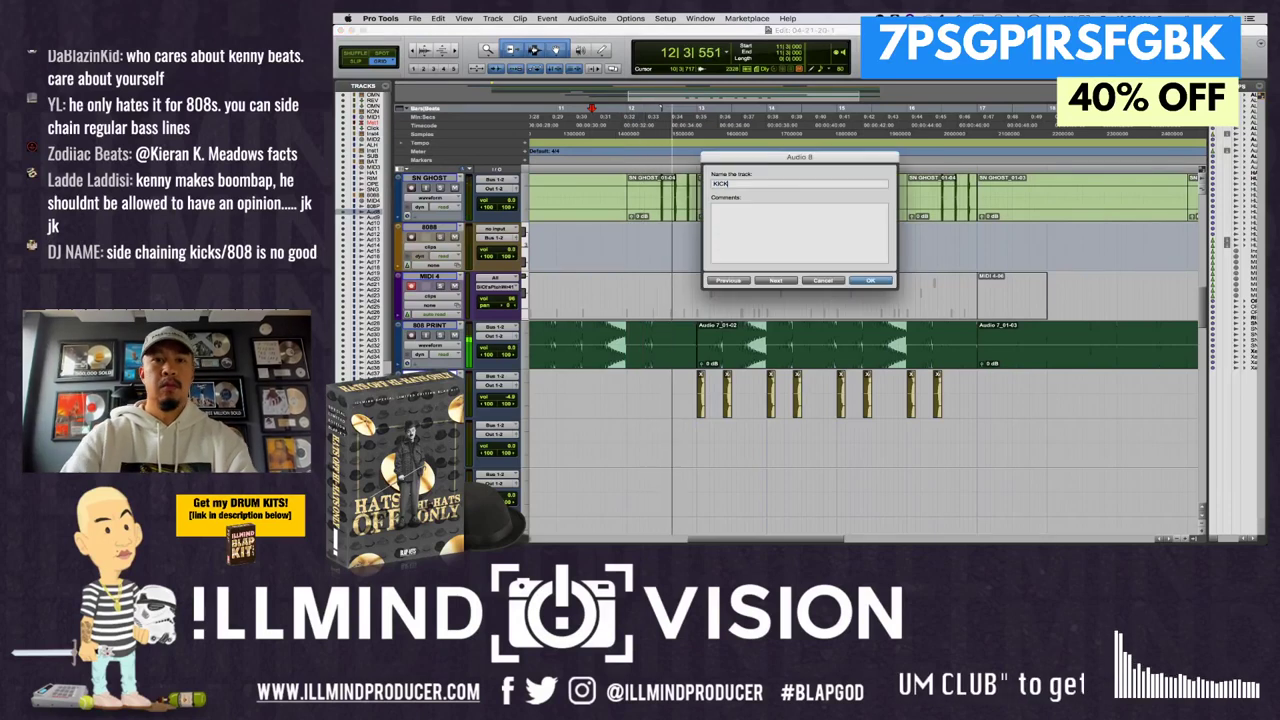
key("Return")
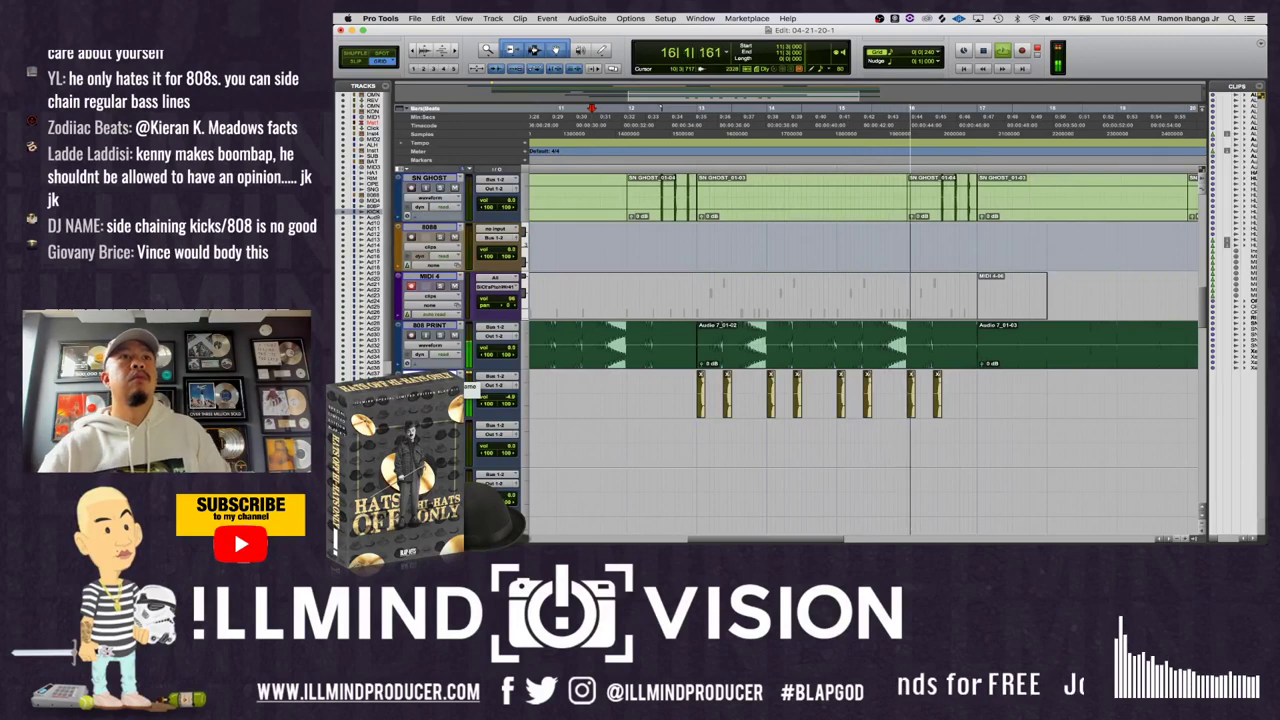
key("super+bracketright")
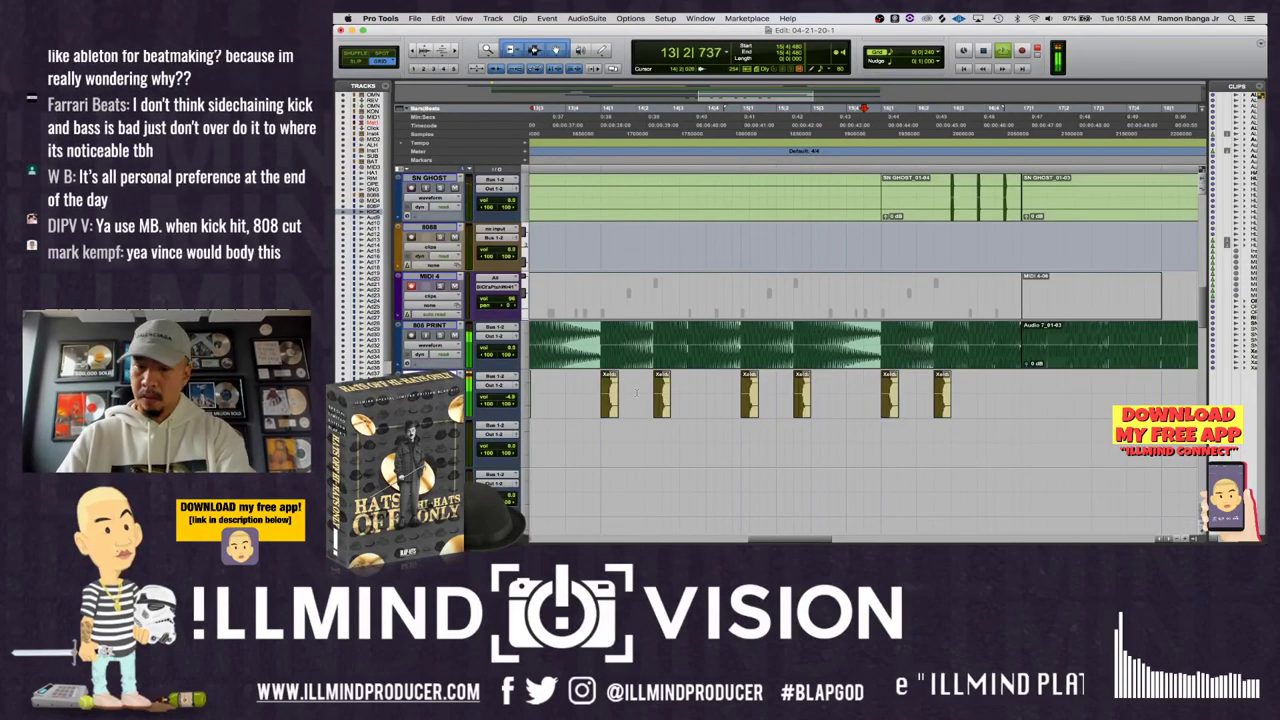
key("super+bracketleft")
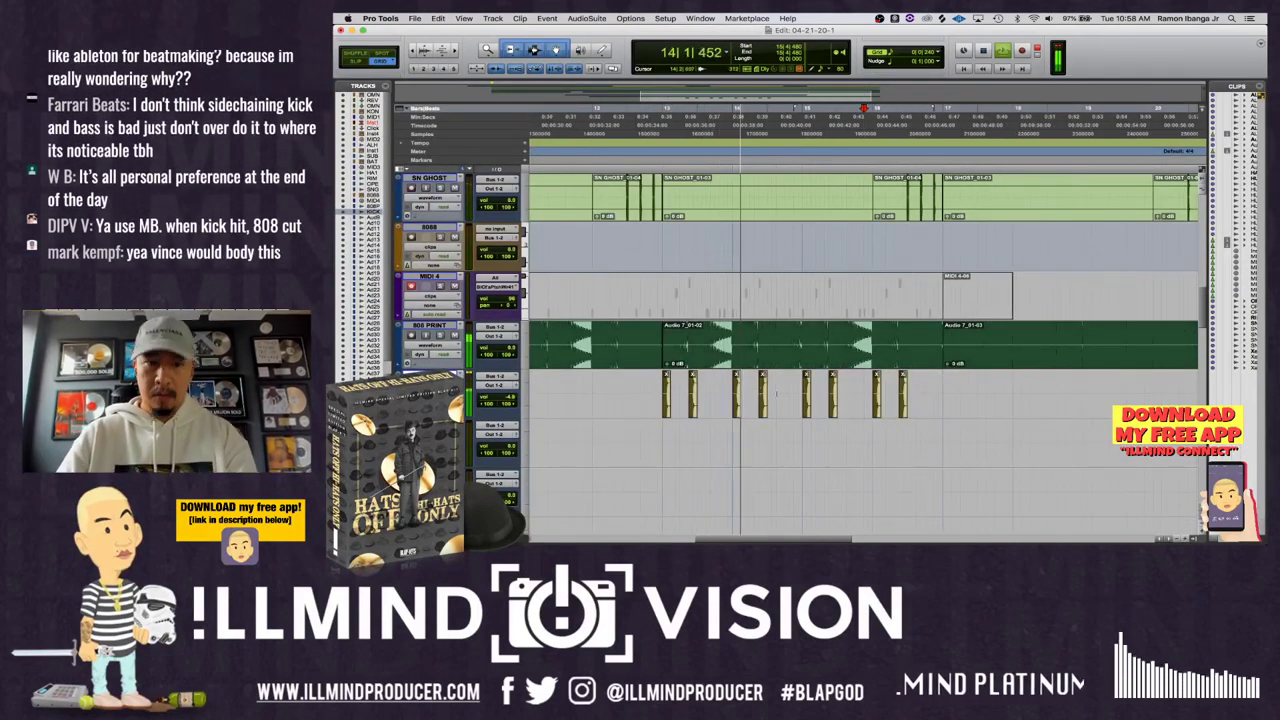
key("super+bracketright")
key("super+bracketright")
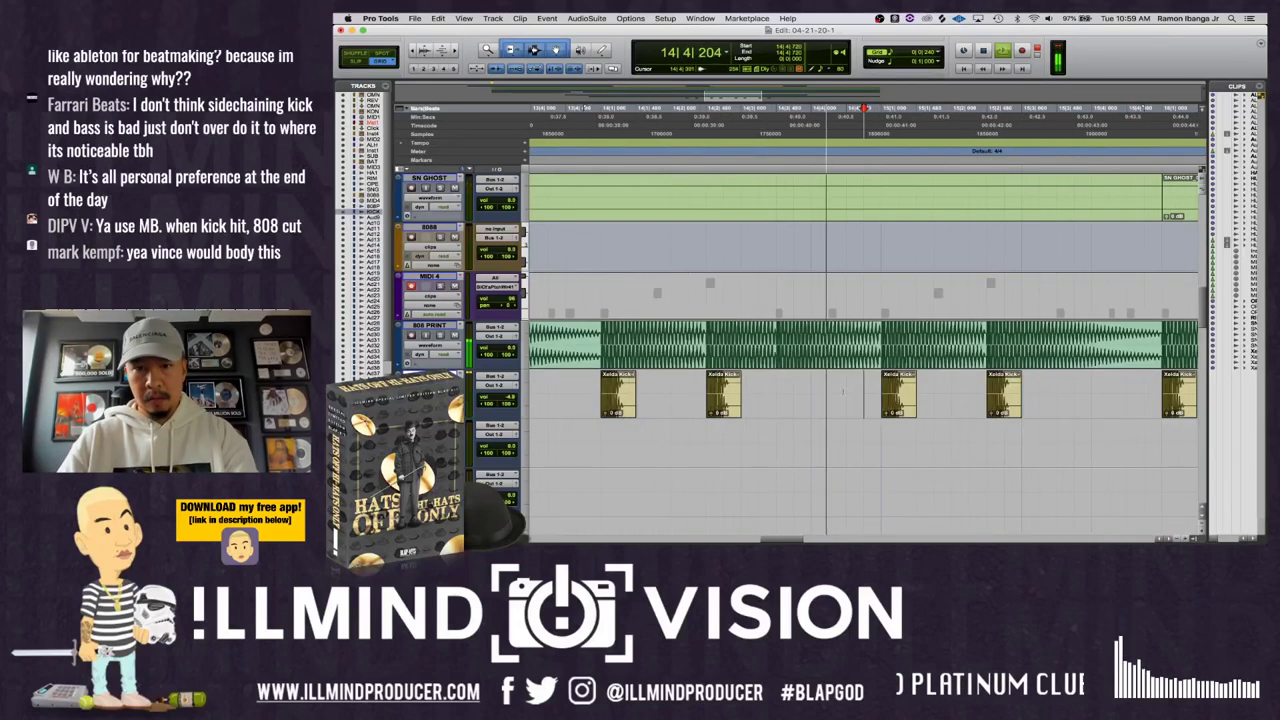
left_click(811, 384)
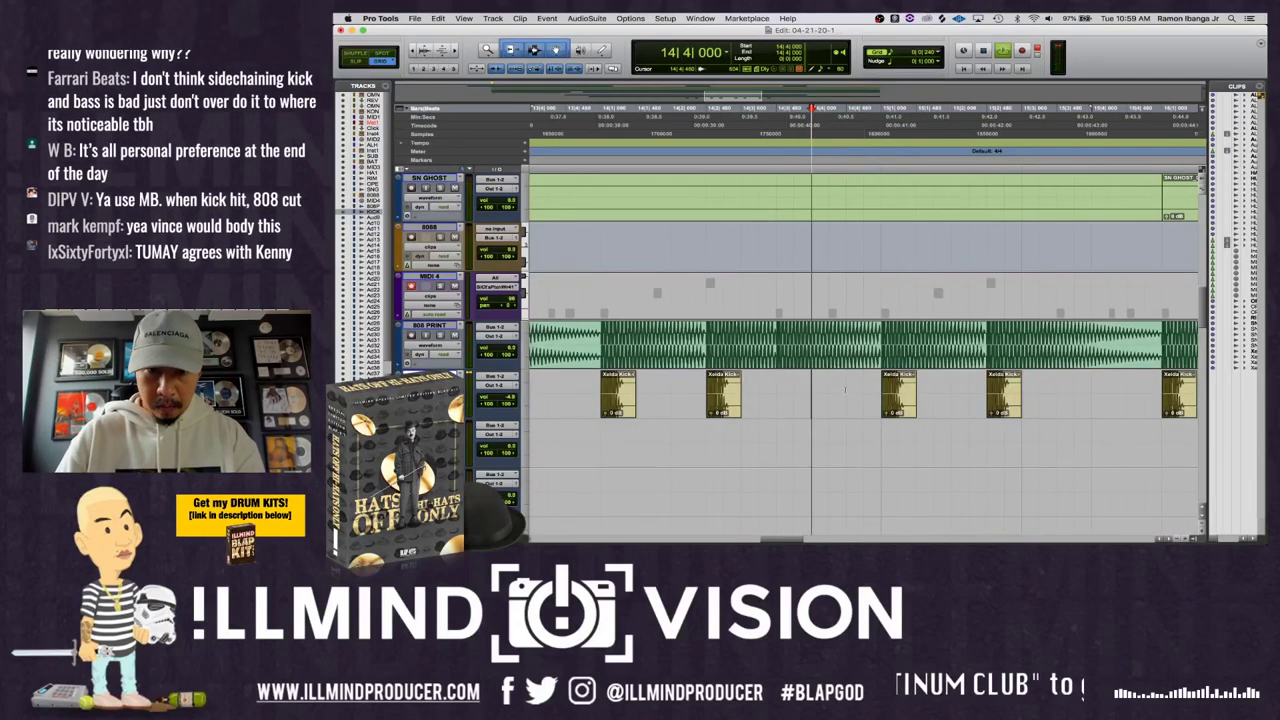
key("Delete")
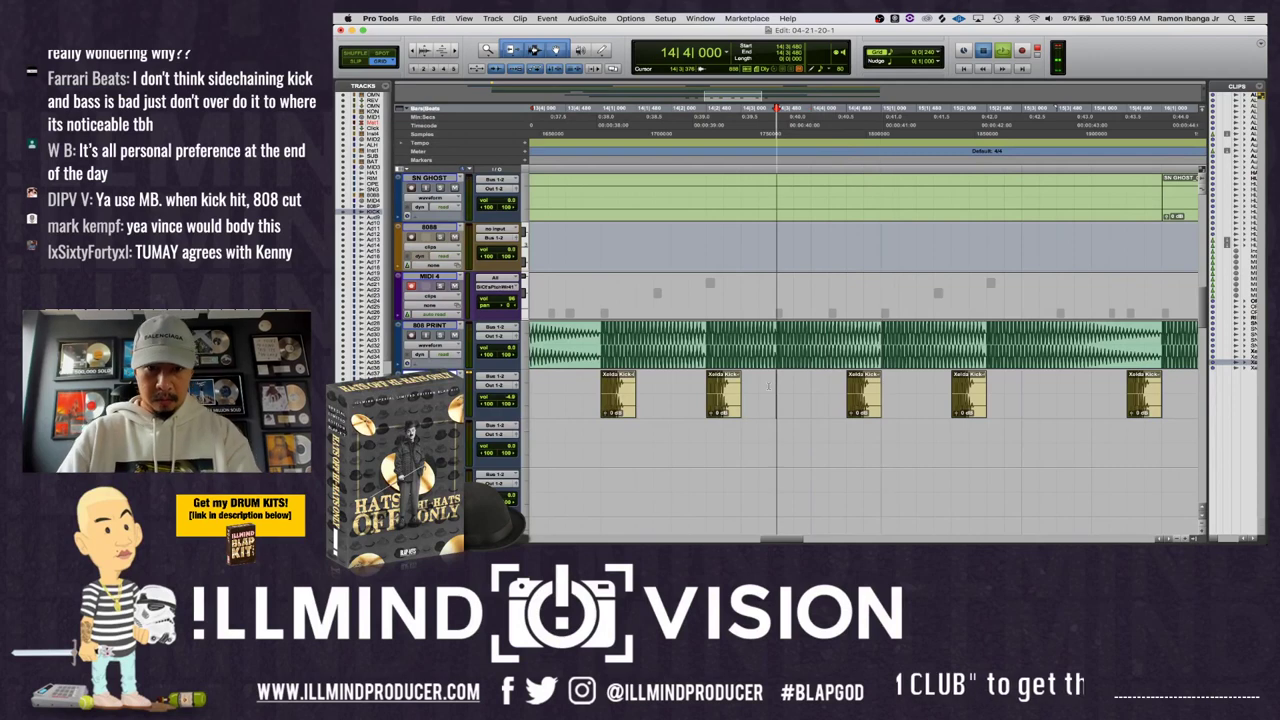
key("super+z")
- Copy the kick at 14|2|480 and paste it at 16|3|480 on the KICK track, auditioning bar 16
left_click(720, 408)
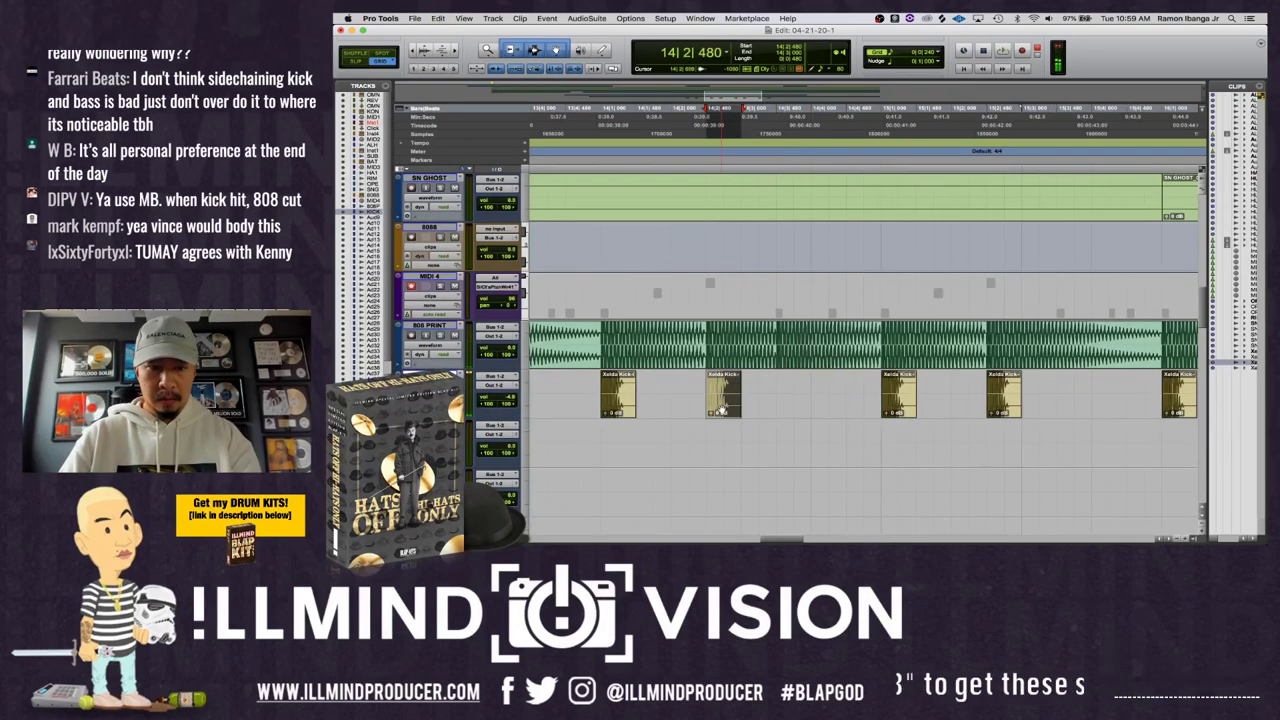
key("super+v")
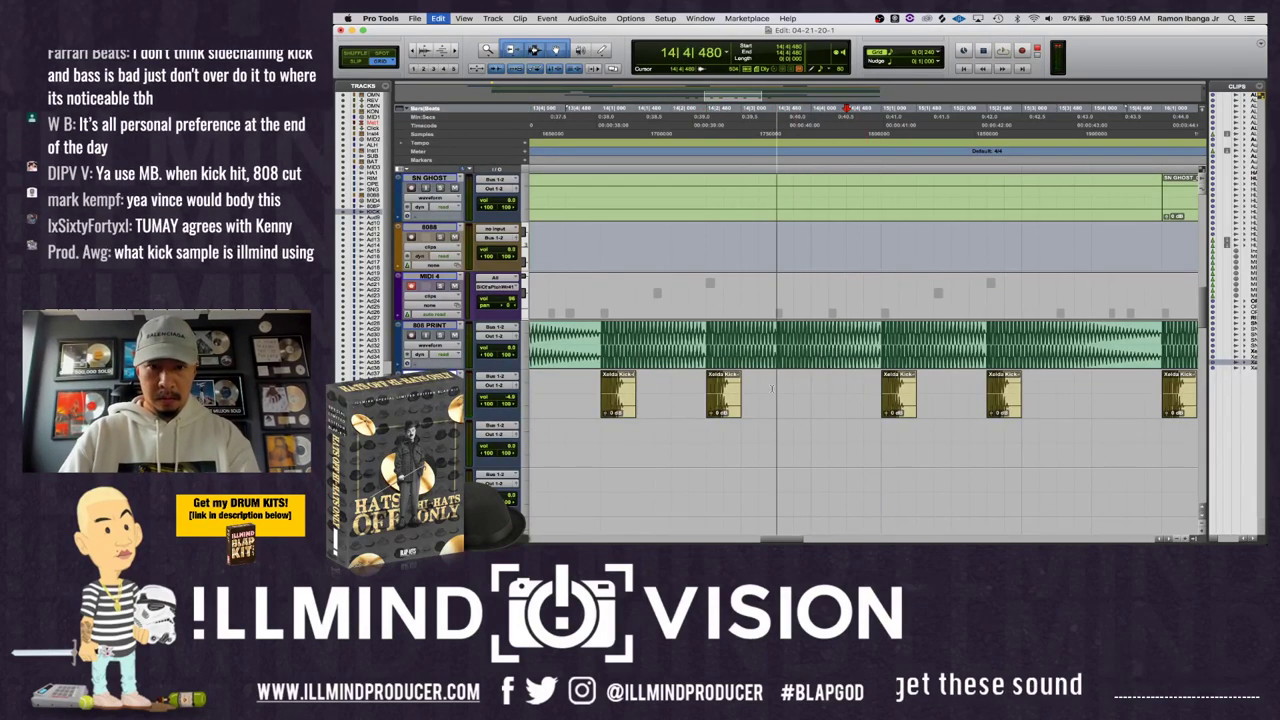
key("space")
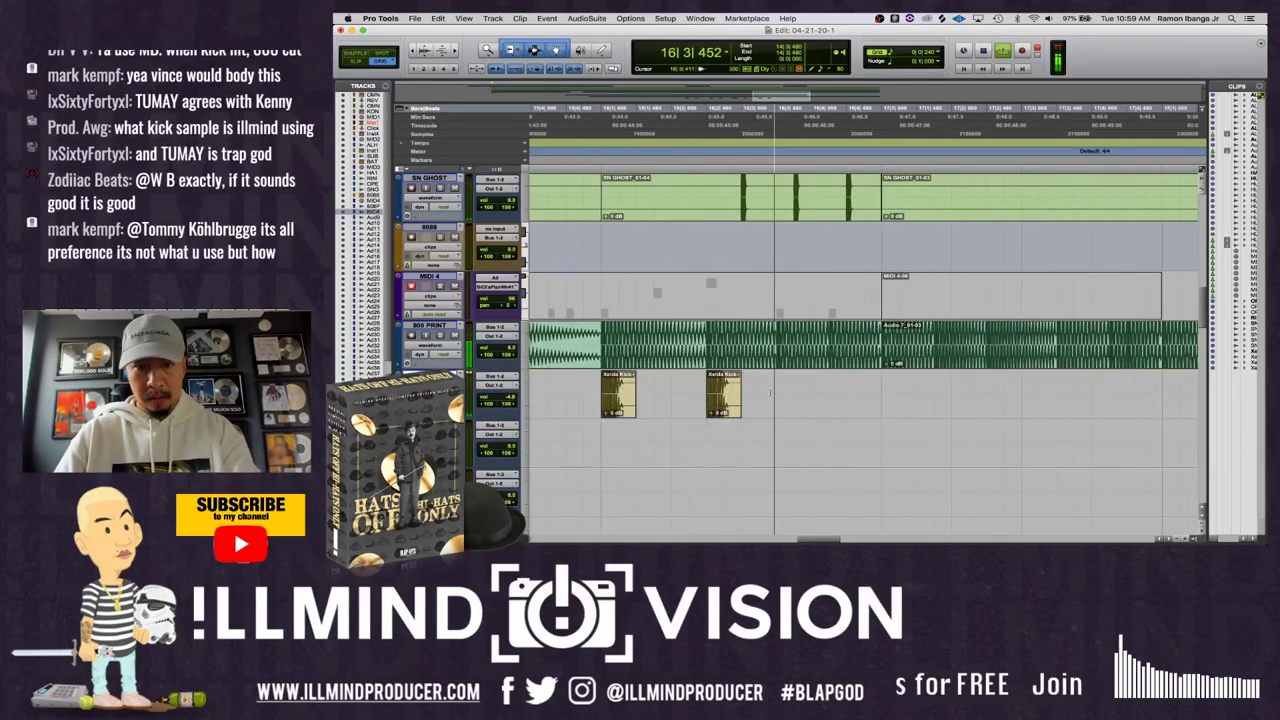
key("space")
key("space")
key("super+v")
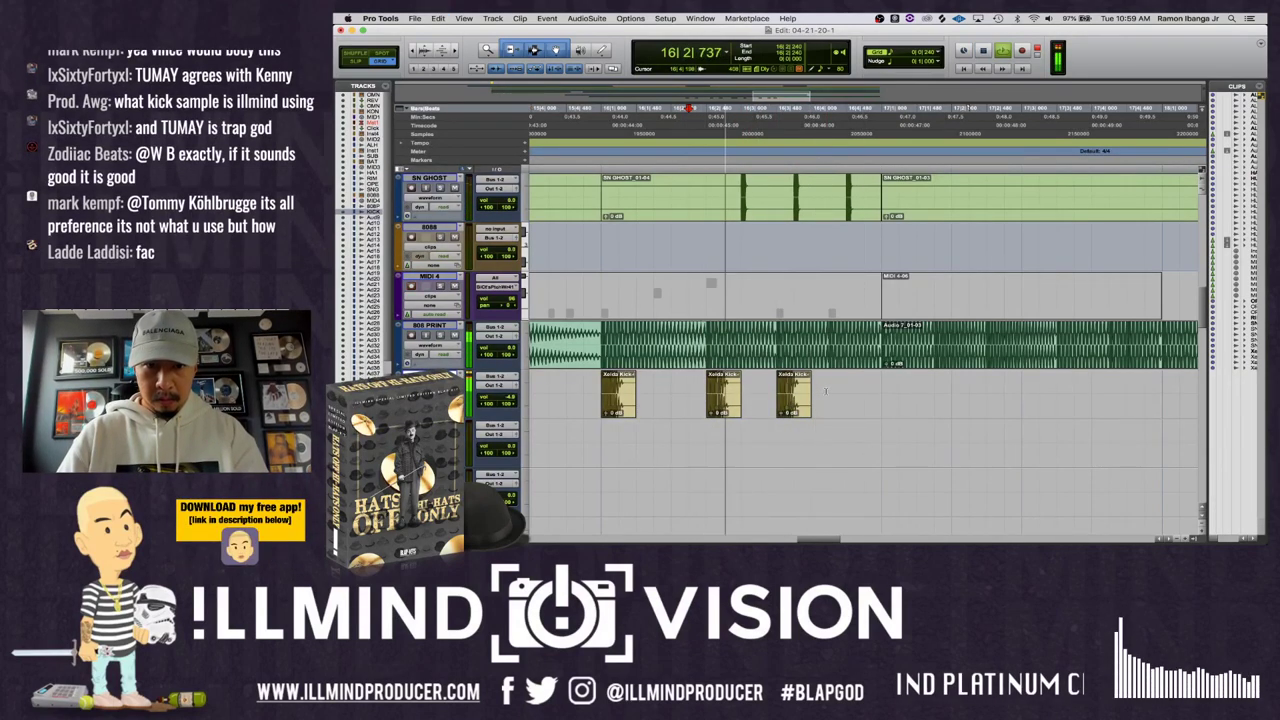
- Paste another kick at 16|4|240 on the KICK track and play it back from bar 16, beat 2
key("super+v")
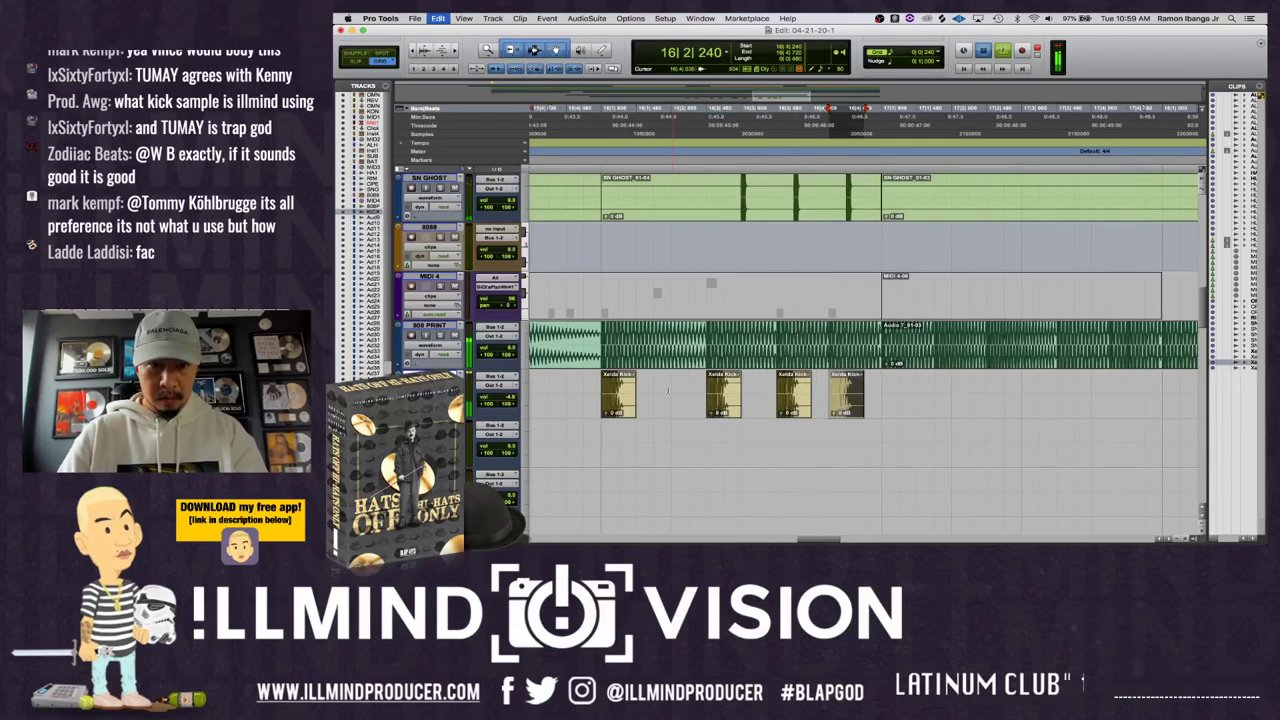
left_click(670, 390)
key("space")
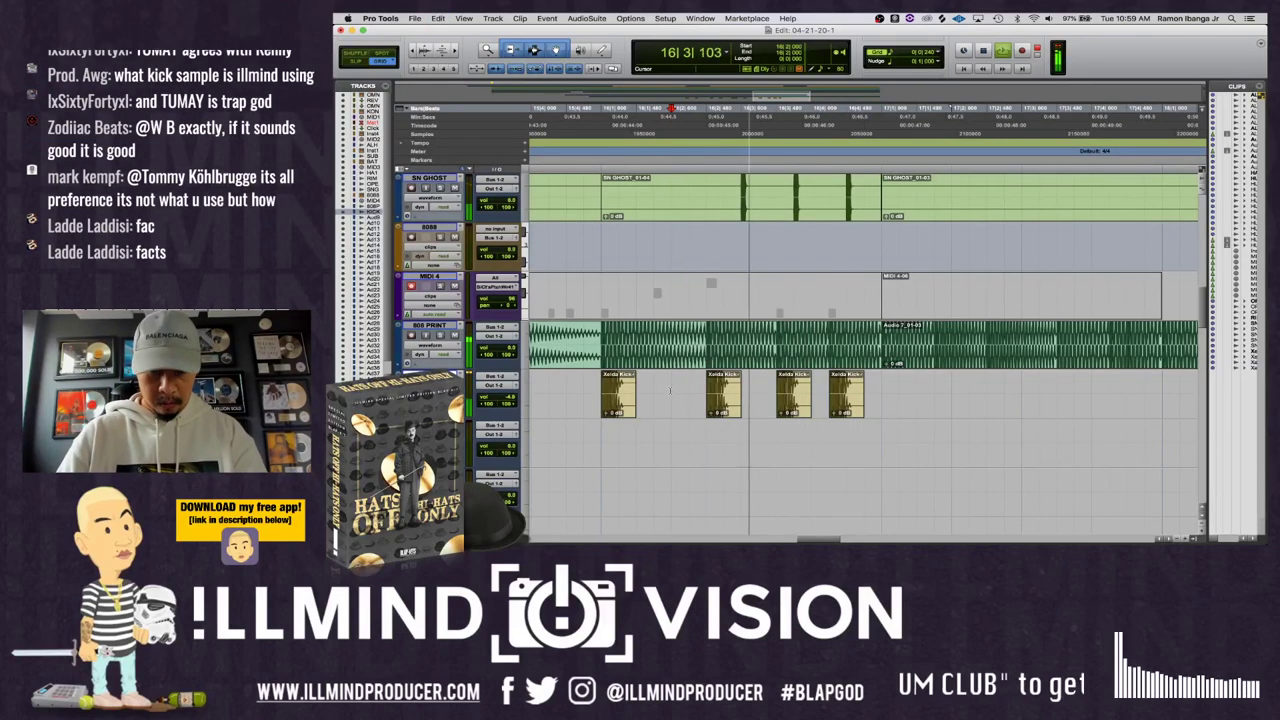
- Paste a kick at 16|3|720 on the Audio 9 track below KICK and lower that track's volume to -11.2
key("space")
key("space")
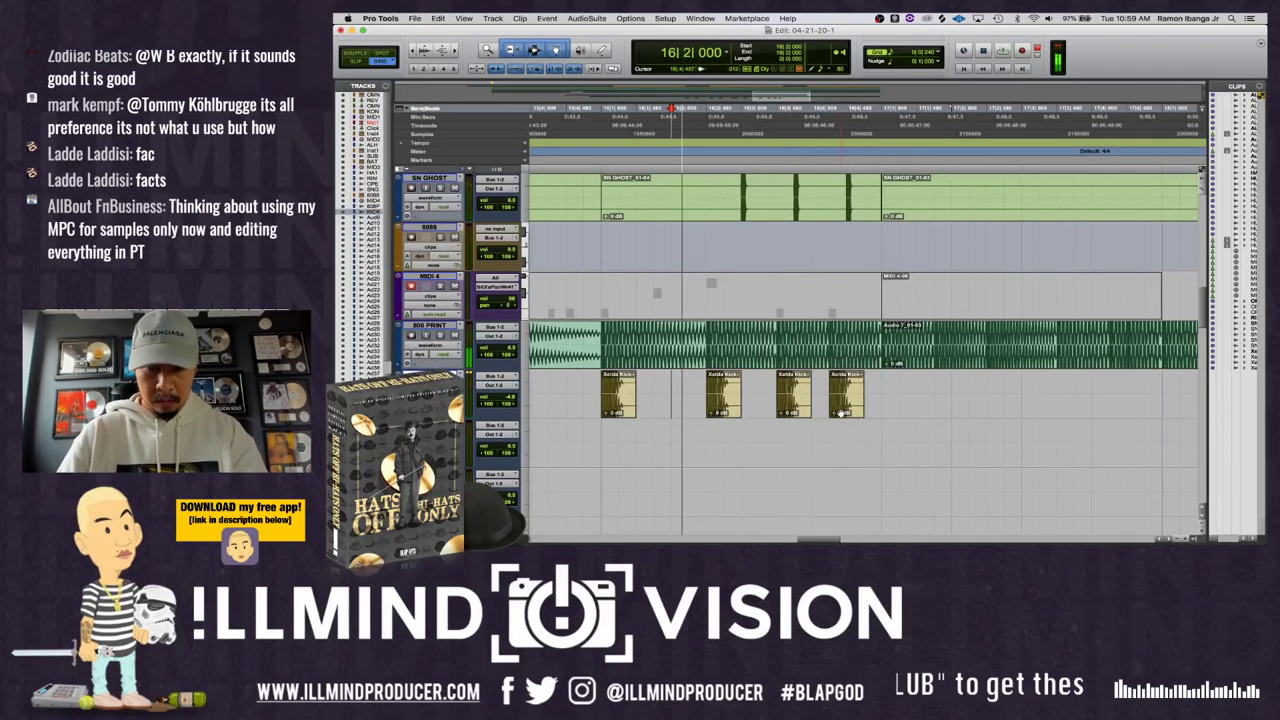
left_click(794, 437)
key("super+v")
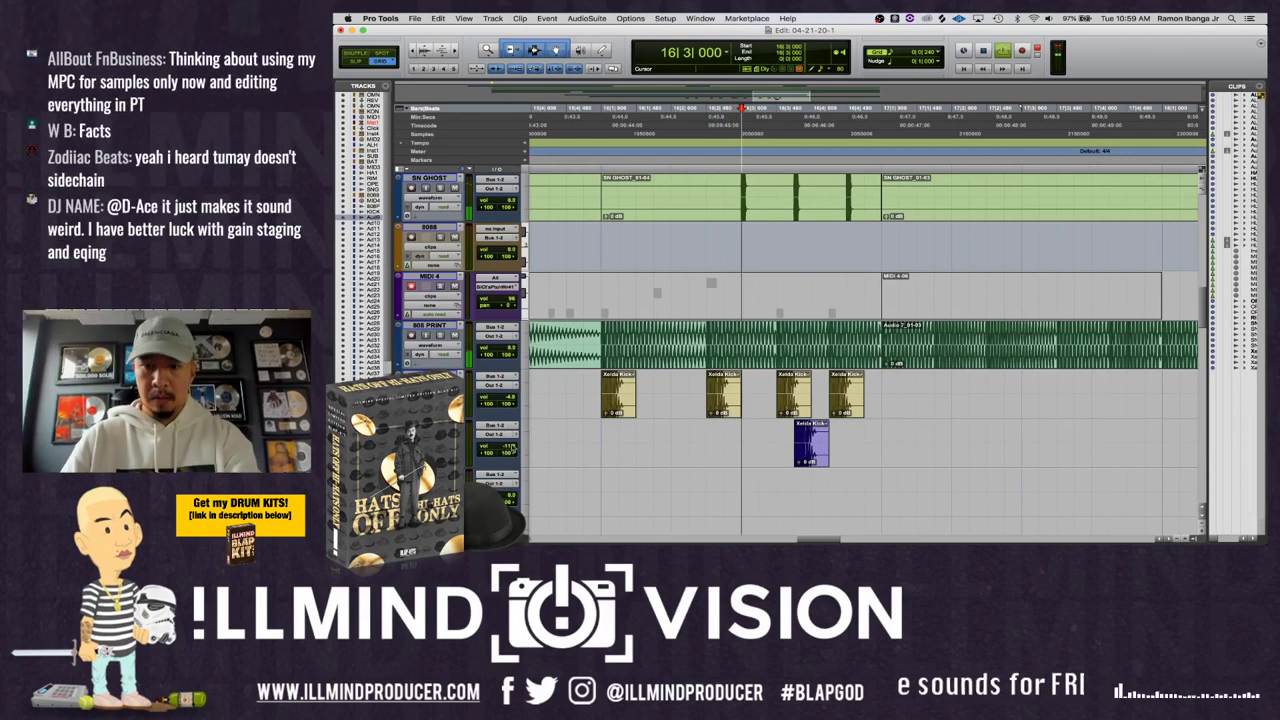
key("super+equal")
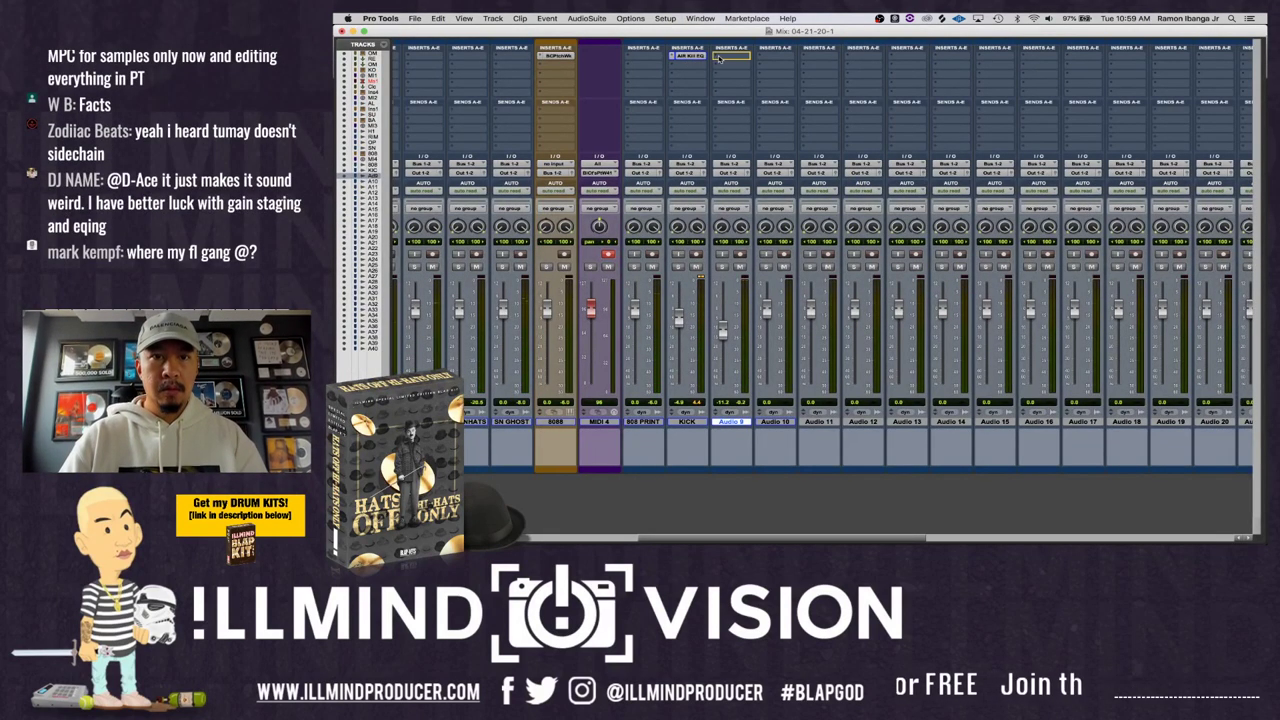
key("super+equal")
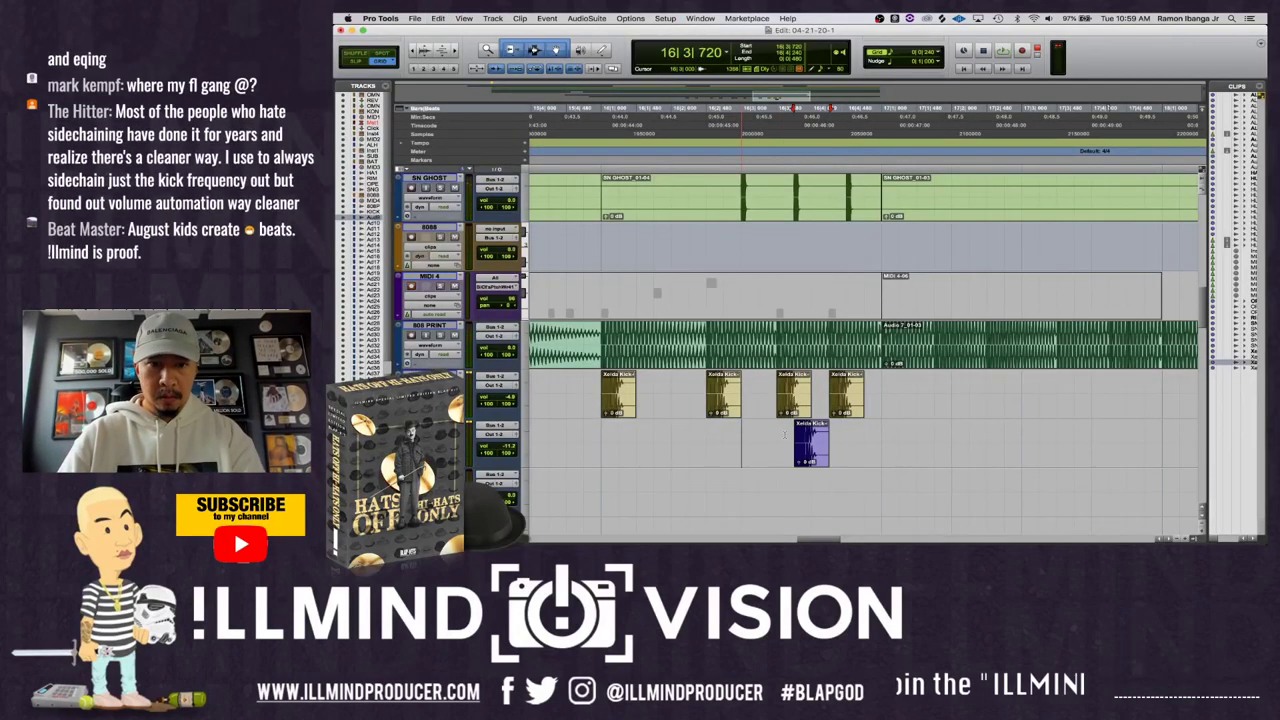
- Paste a second kick at 16|4|480 on the Audio 9 track and audition it from 16|3|000
key("space")
left_click(848, 435)
key("ctrl+v")
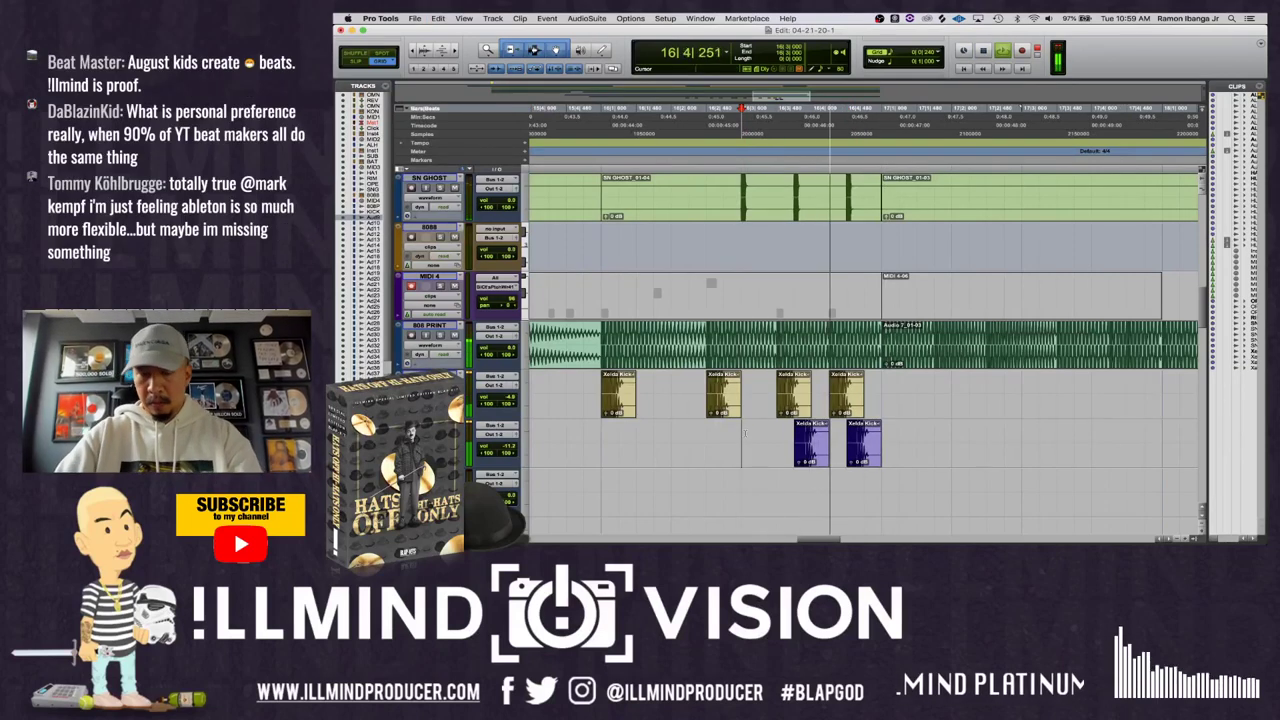
key("space")
key("space")
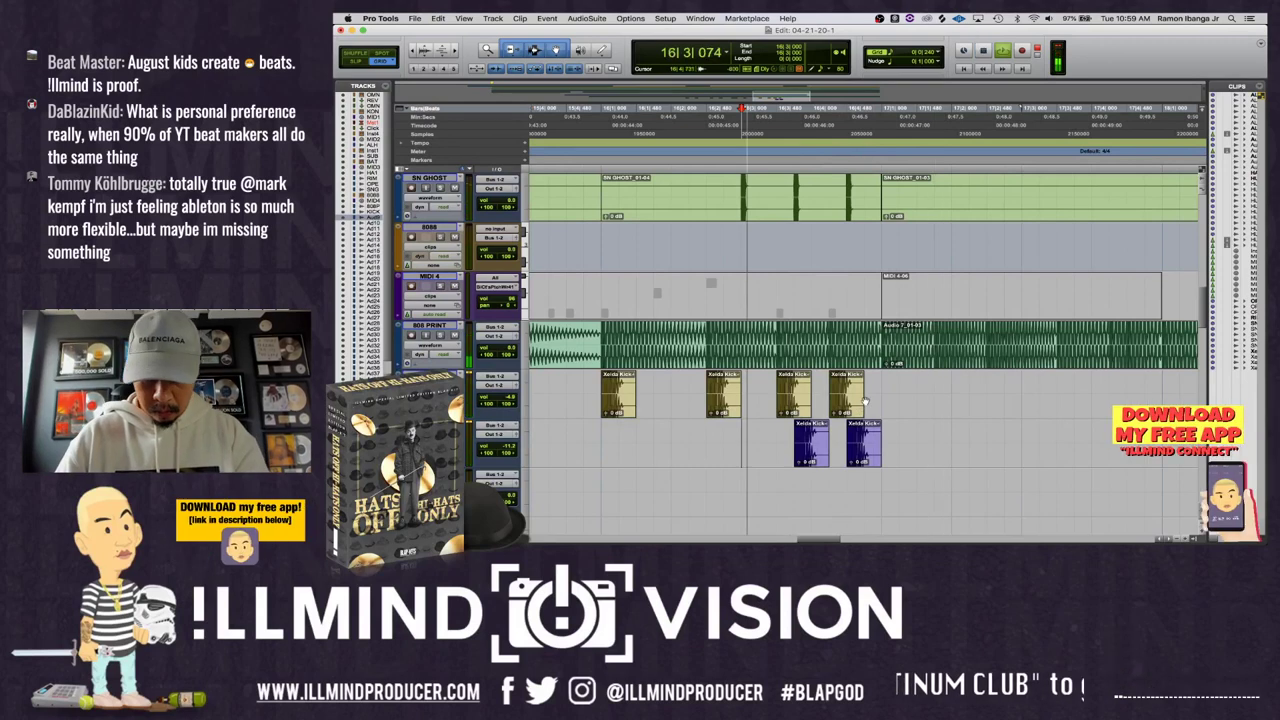
key("space")
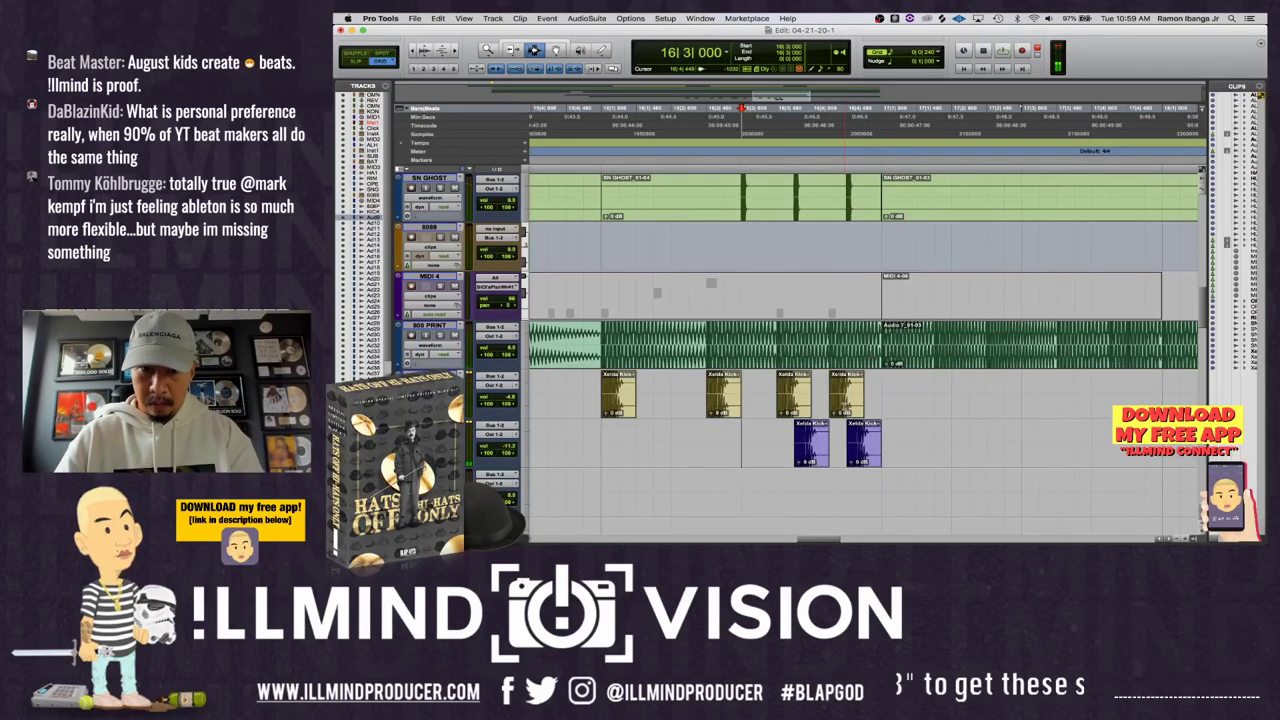
- Move the last bar 16 kick on the KICK track to 16|4|480 and Audio 9's second kick to 16|4|720, and play them back
left_click(845, 395)
key("Delete")
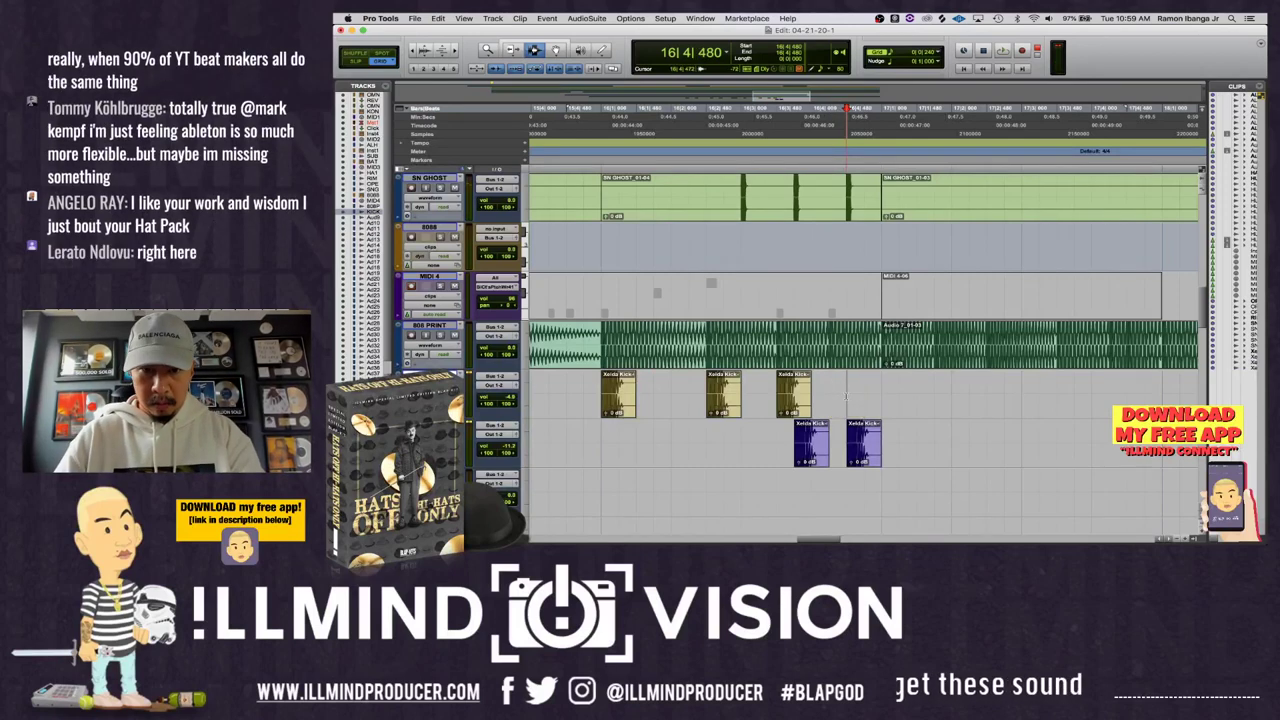
key("super+z")
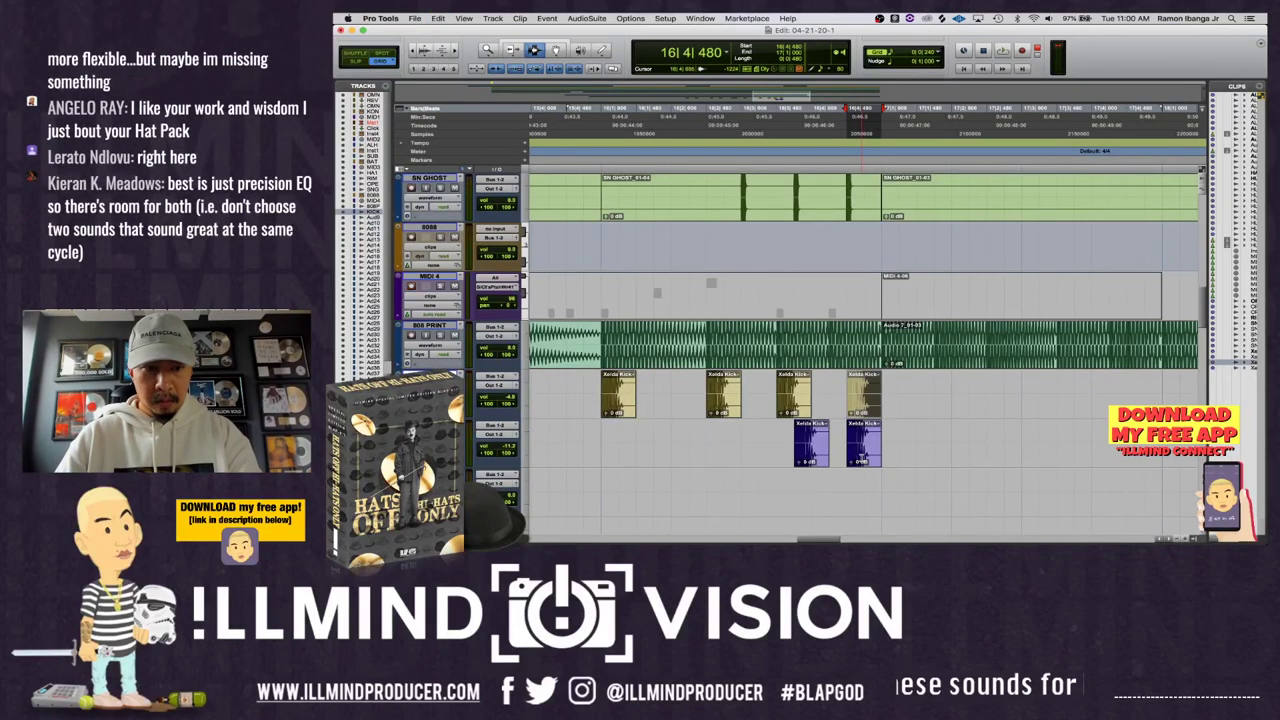
left_click_drag(870, 459, 886, 459)
left_click(757, 432)
key("space")
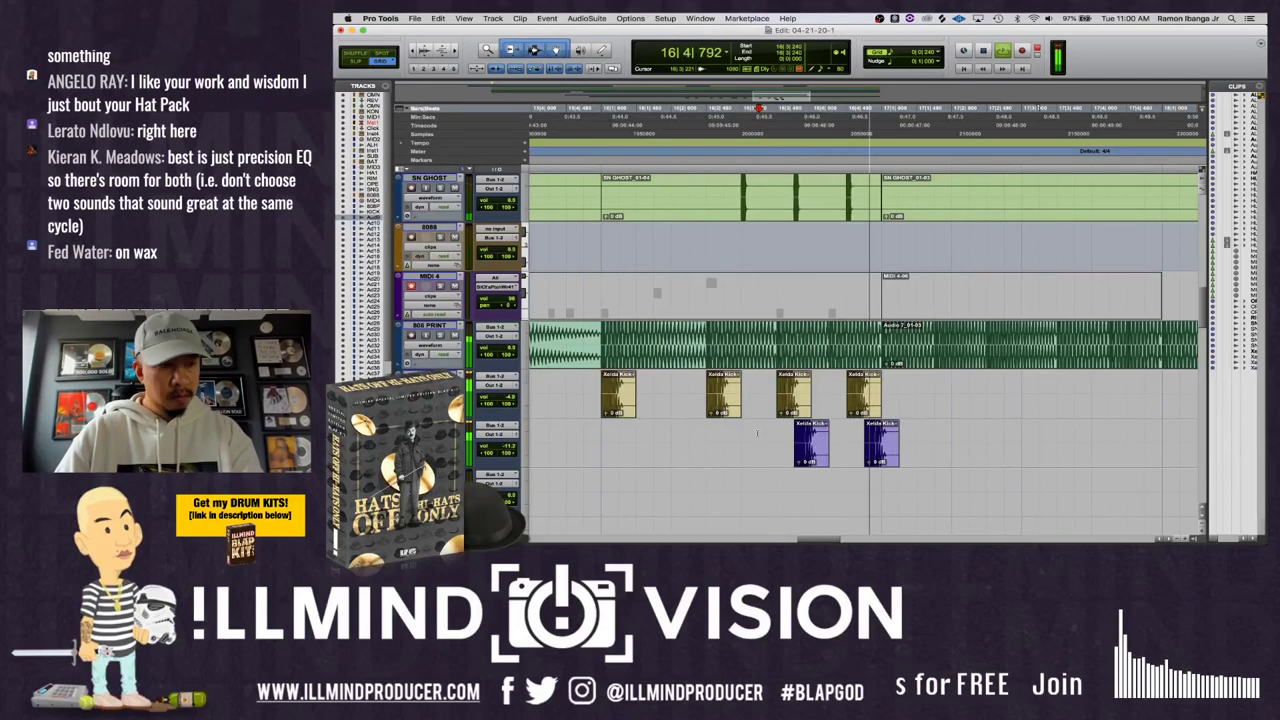
key("space")
- Duplicate bars 13 to 16 of both kick tracks across bars 17 to 20, cutting at the bar line, and audition the transition
key("super+bracketleft")
key("super+bracketleft")
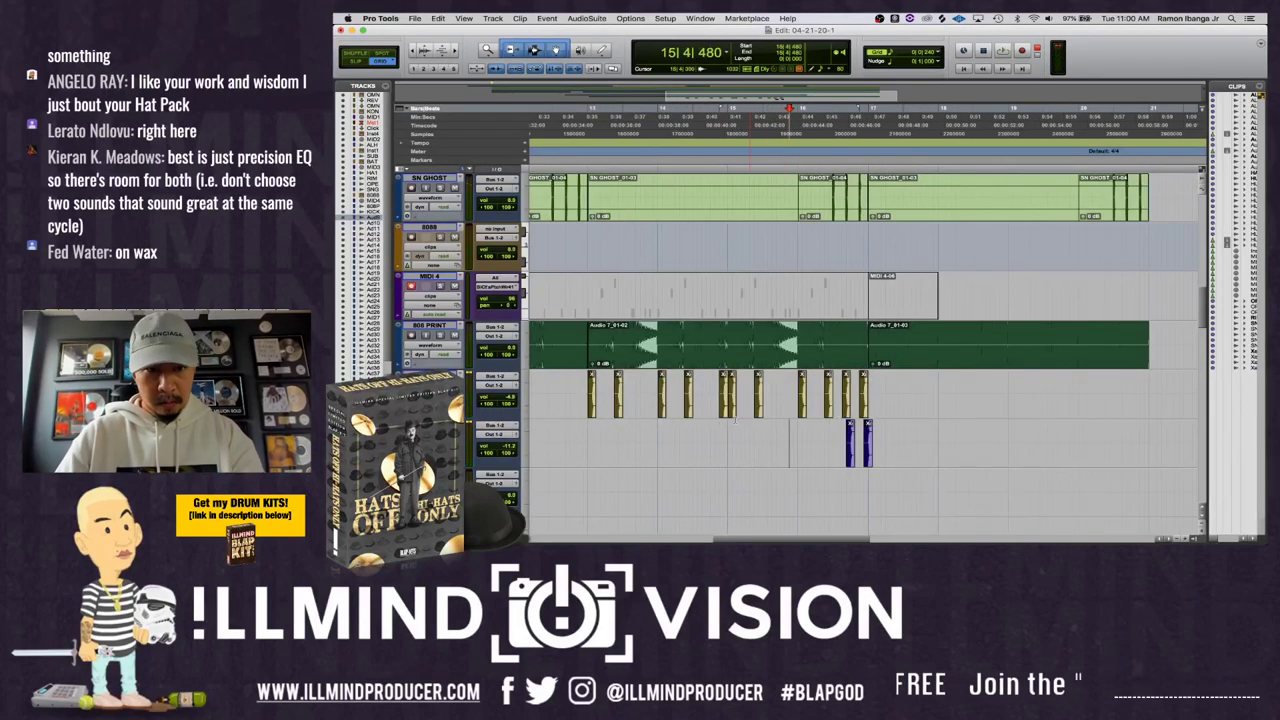
key("space")
left_click_drag(586, 395, 866, 450)
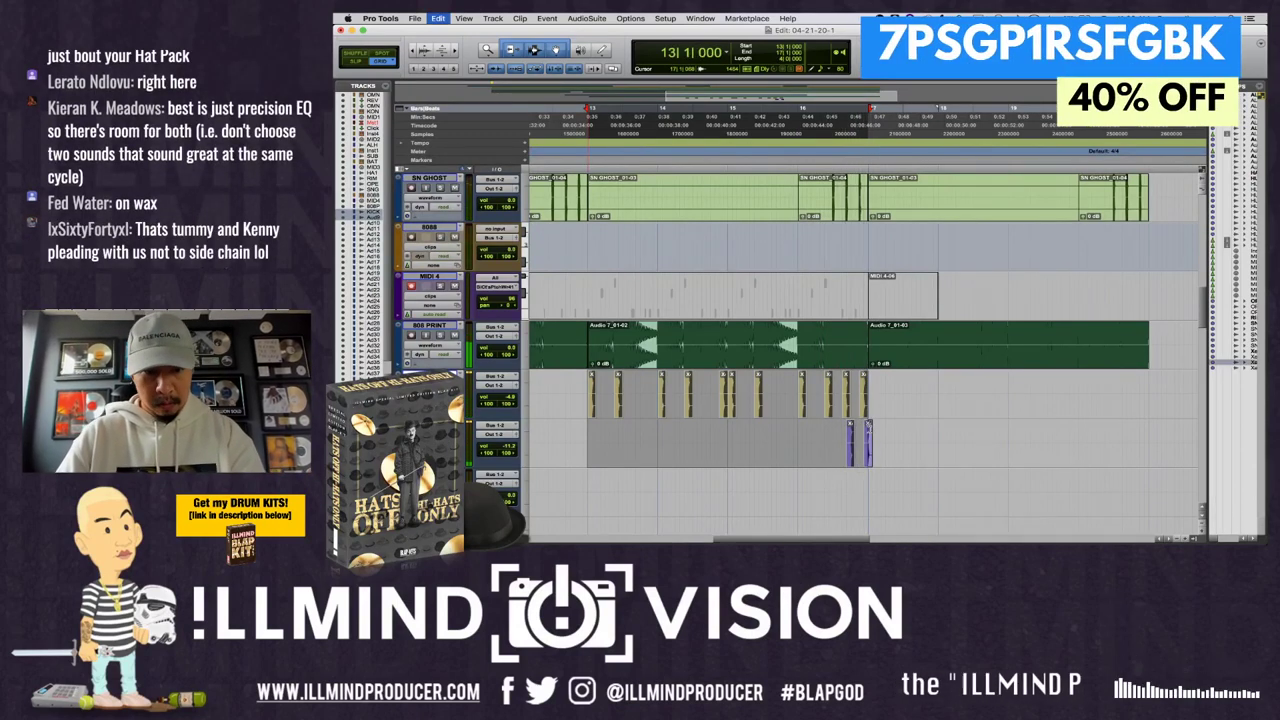
key("super+e")
key("super+d")
left_click(840, 433)
key("space")
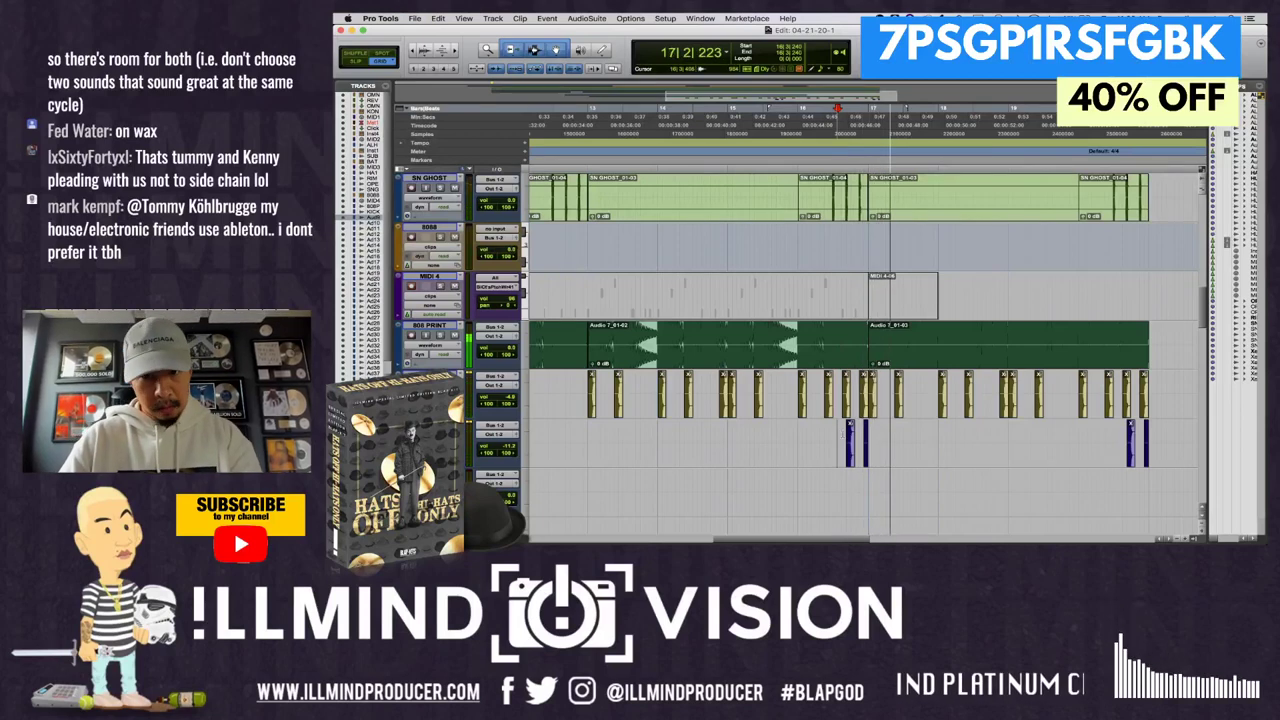
- Delete Audio 9's trimmed kick at the end of bar 16, move the KICK clip from 16|4|480 to 16|4|240, and audition the bar
key("super+bracketright")
key("super+bracketright")
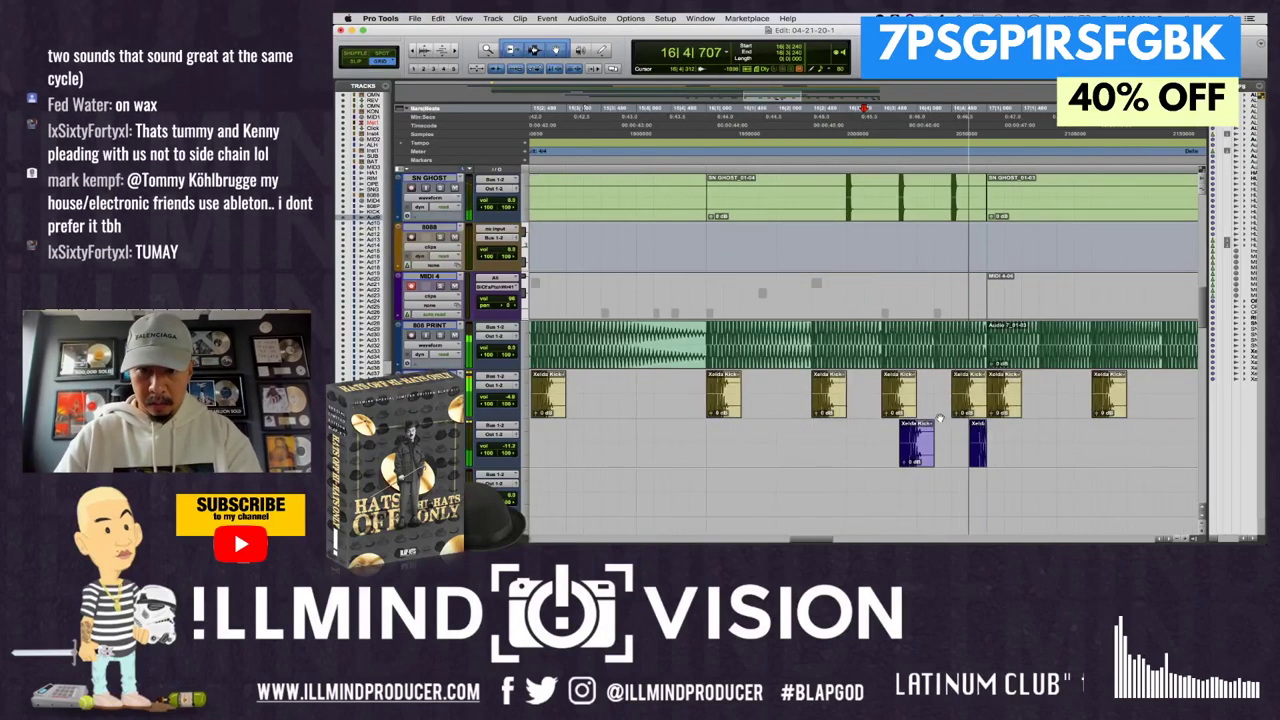
key("space")
left_click(977, 452)
left_click_drag(965, 413, 940, 410)
left_click(866, 432)
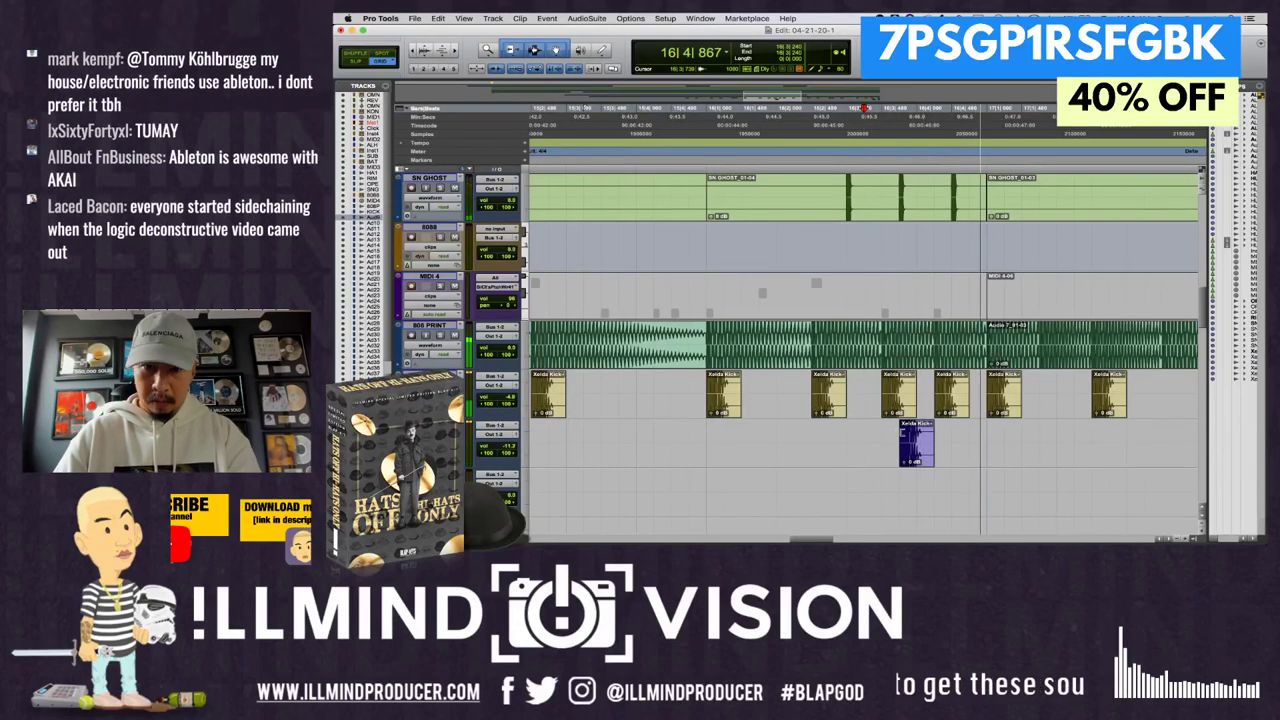
key("space")
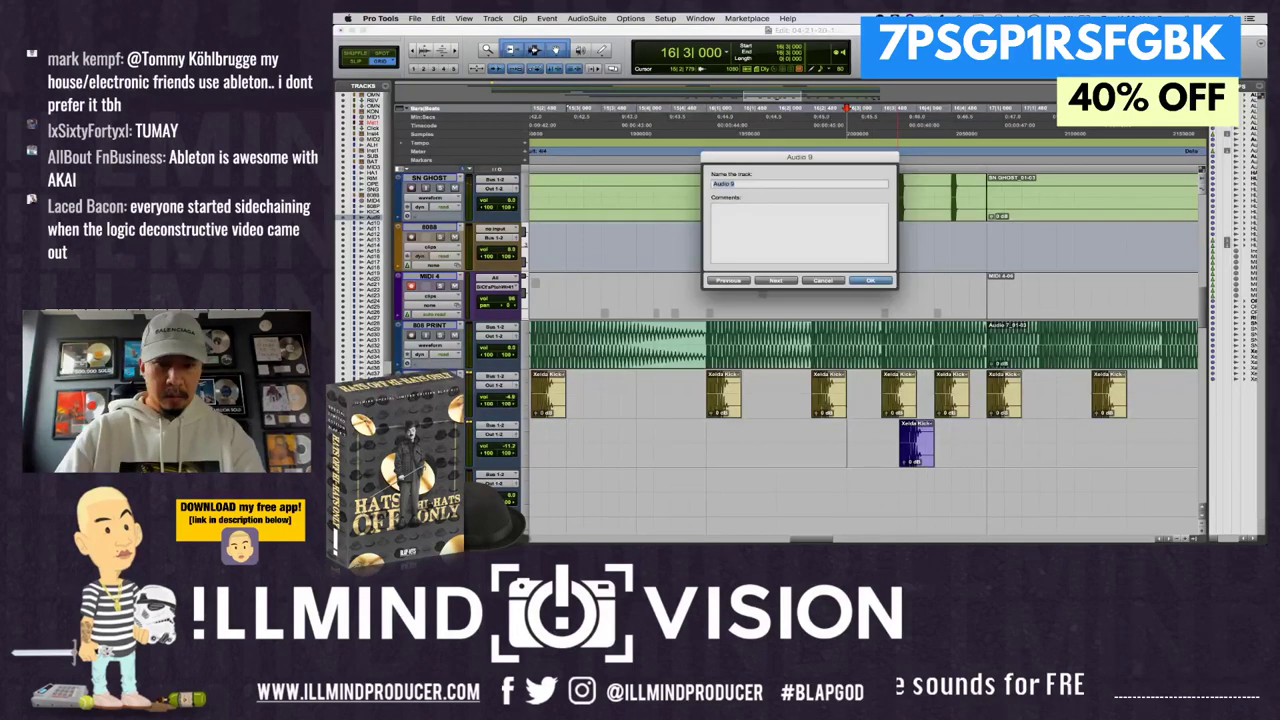
- Rename the Audio 9 track and set the grid value to 0|0|060
key("Return")
key("space")
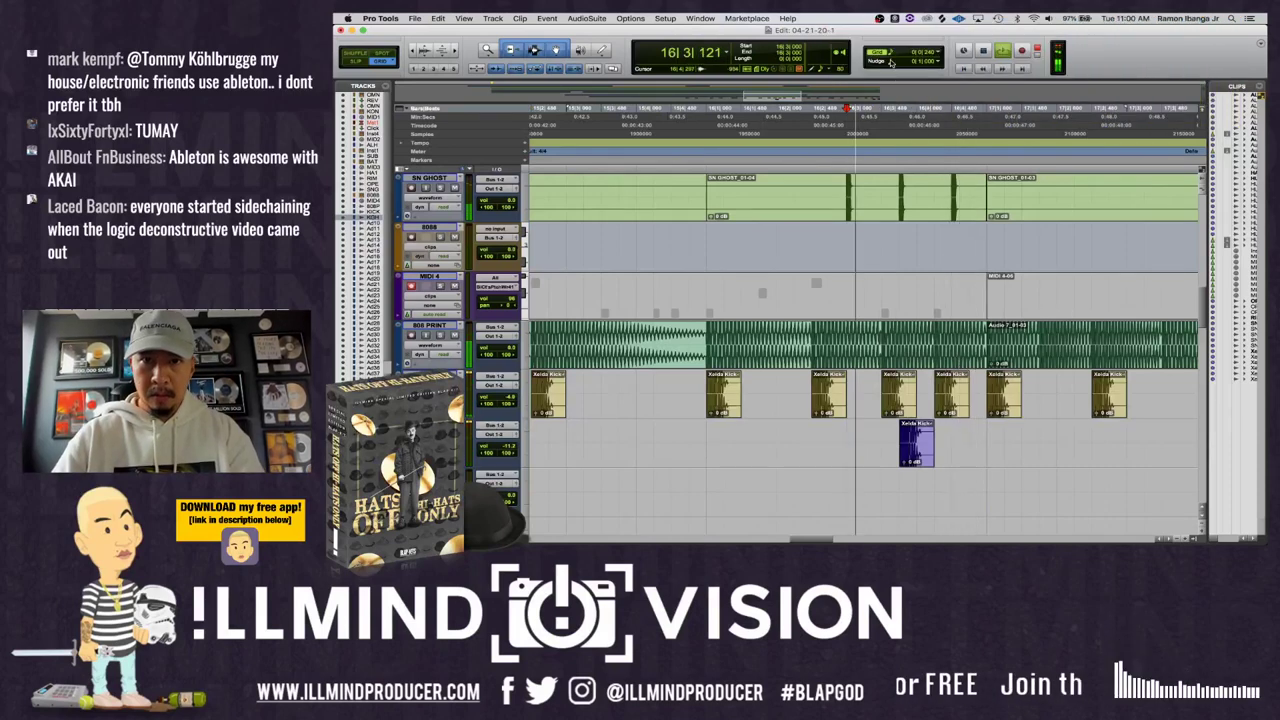
left_click(890, 62)
left_click(900, 88)
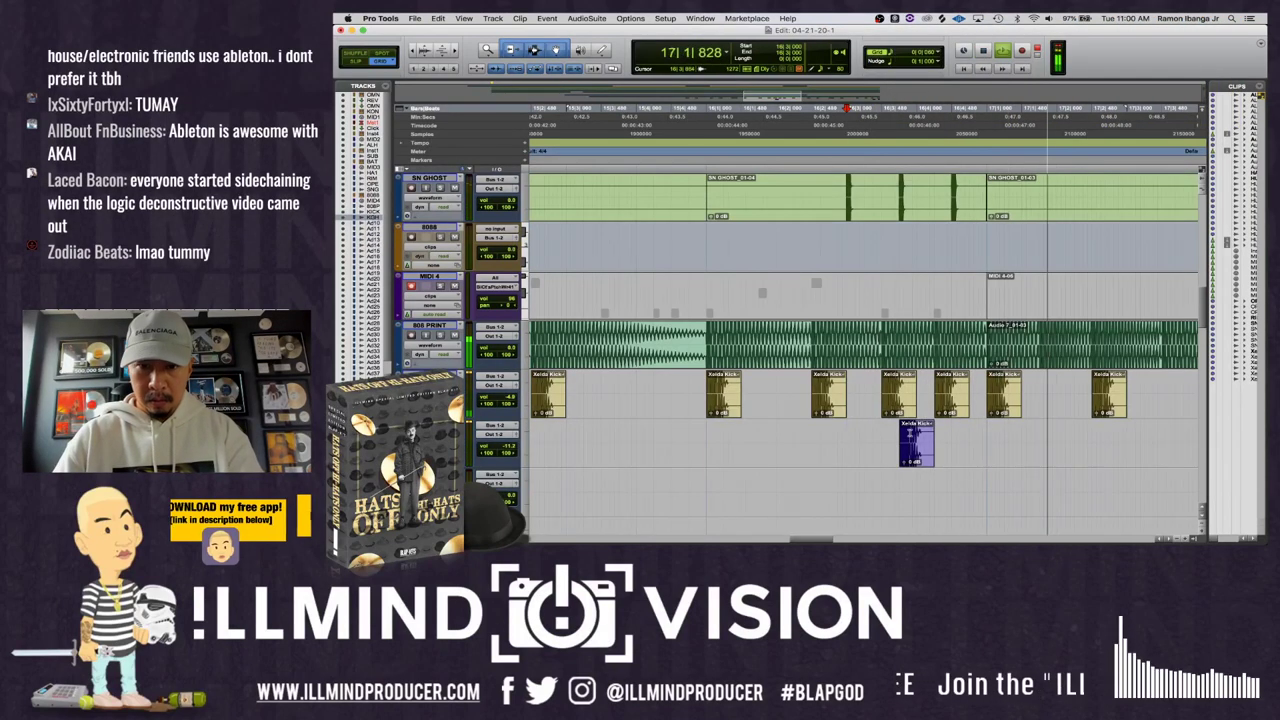
- Play back the end of bar 16 from 16|3|360 and from 16|4|600 to find where the kick roll fits
key("super+bracketright")
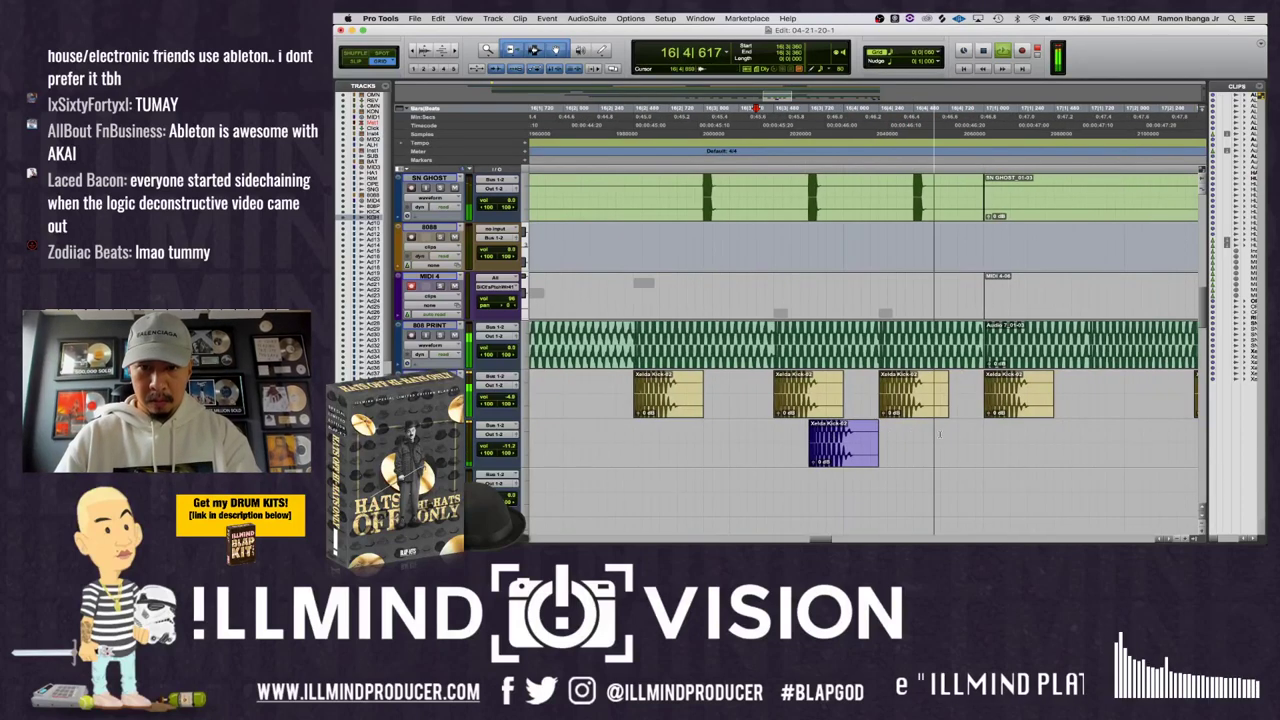
key("space")
key("space")
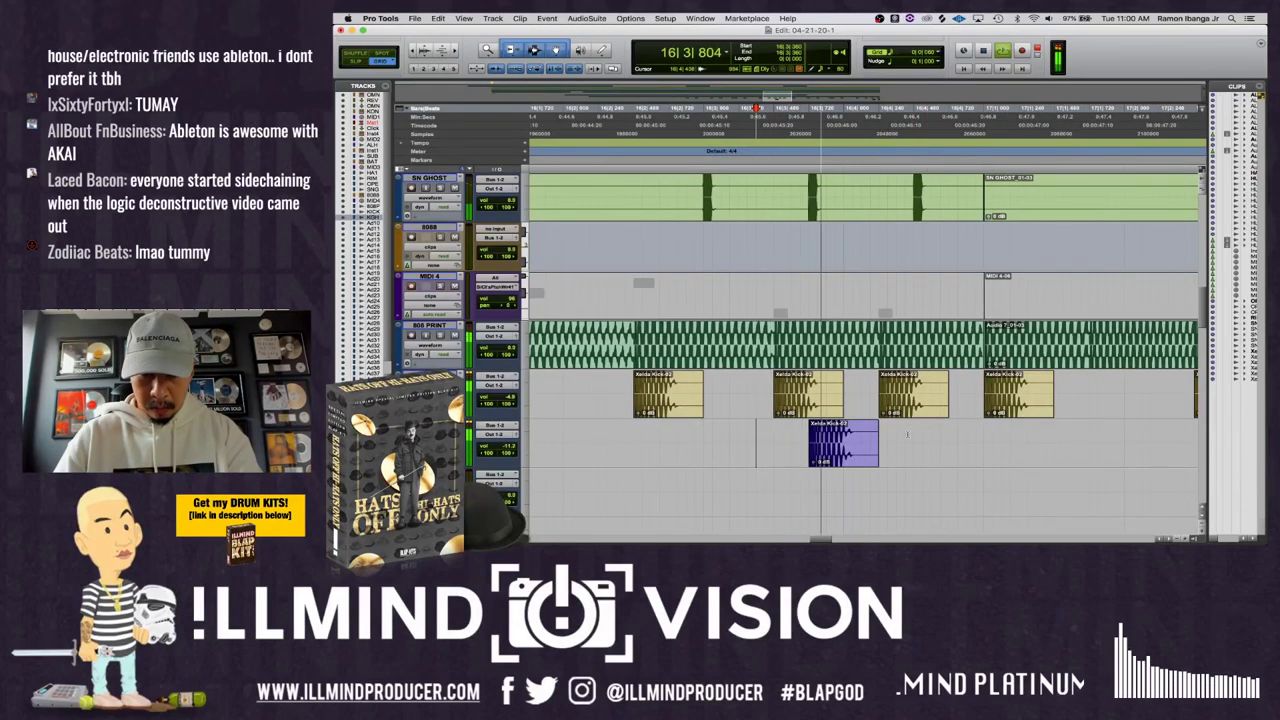
key("space")
left_click(930, 433)
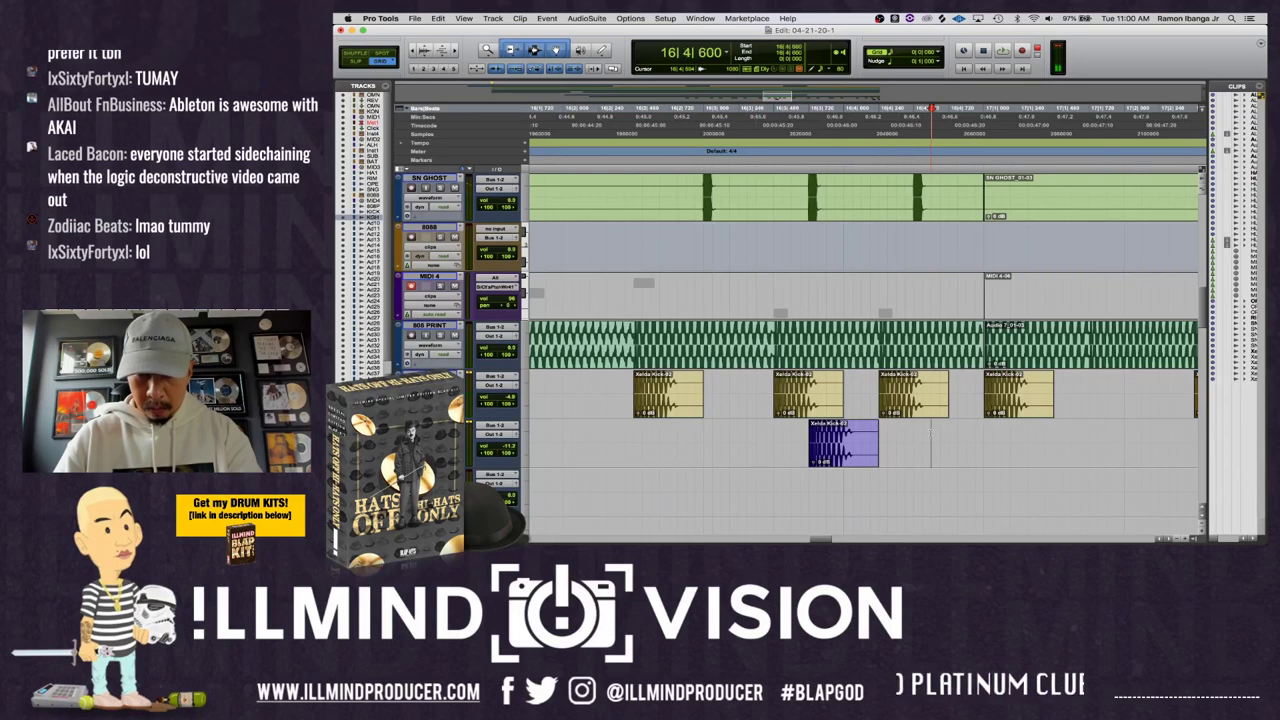
key("space")
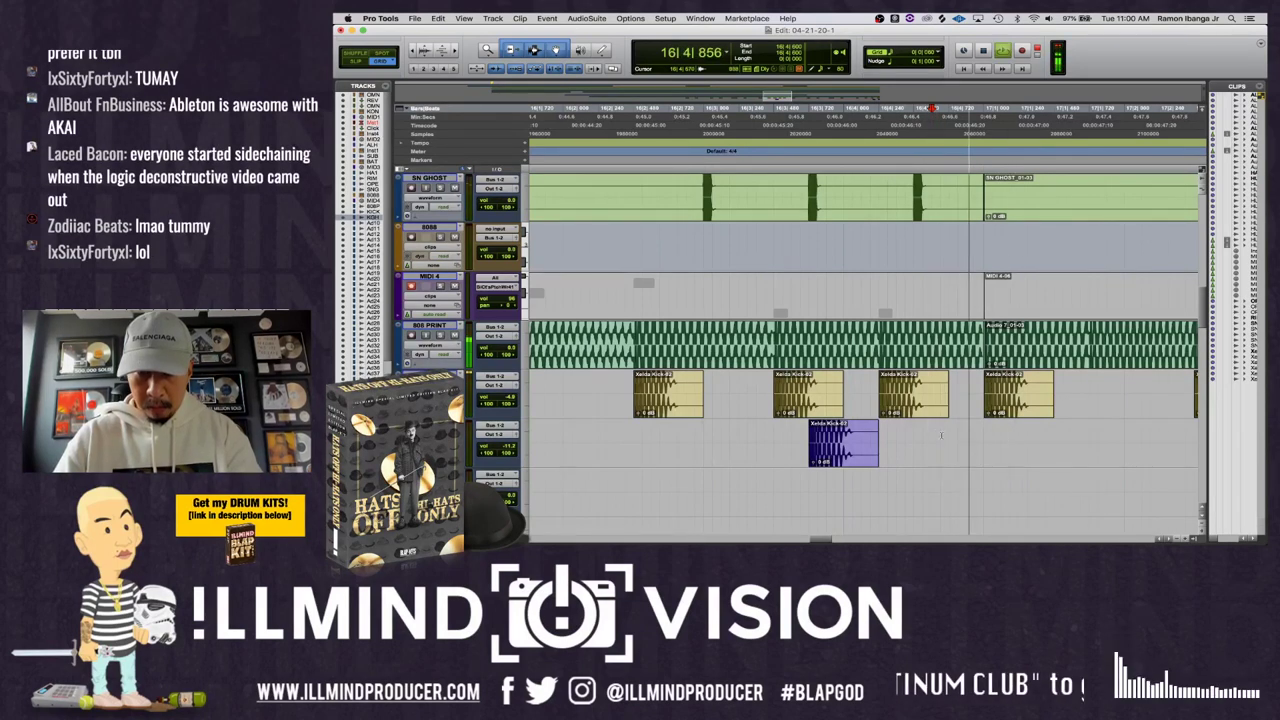
- Paste a short slice of the layered kick at 16|4|480, duplicate it twice, and audition the roll from 16|3|600
left_click(912, 442)
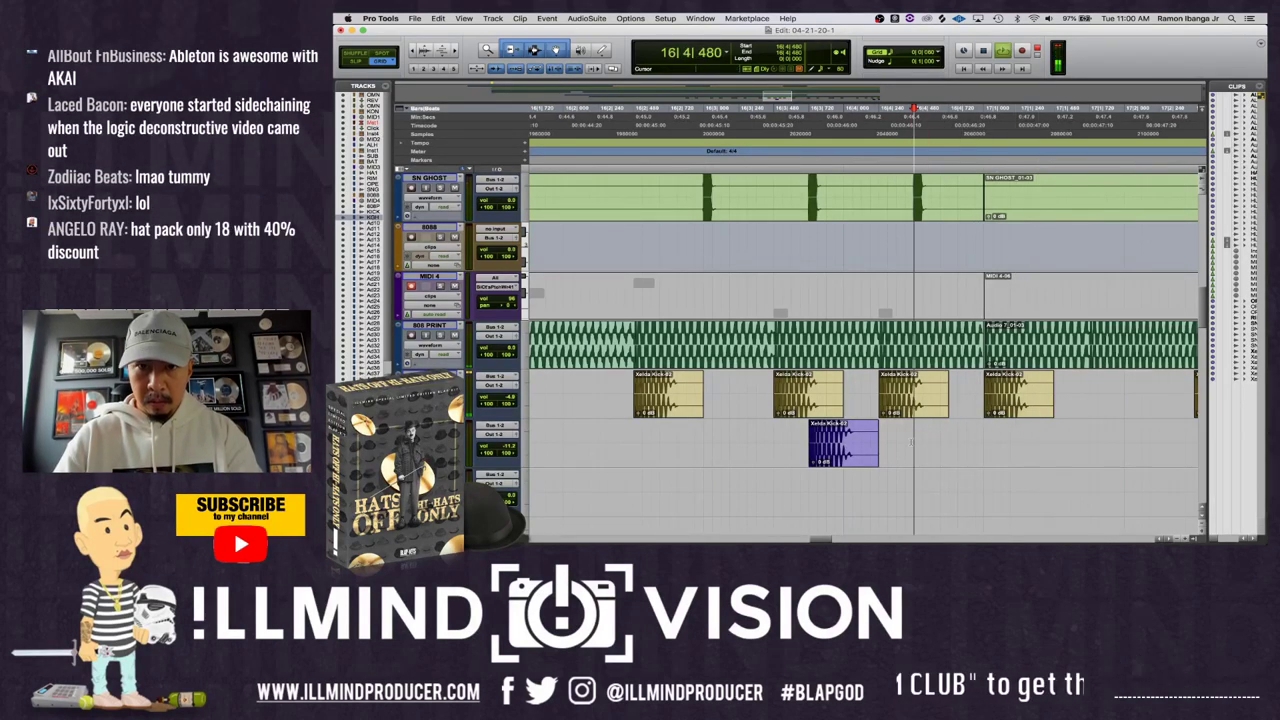
left_click(912, 442)
key("space")
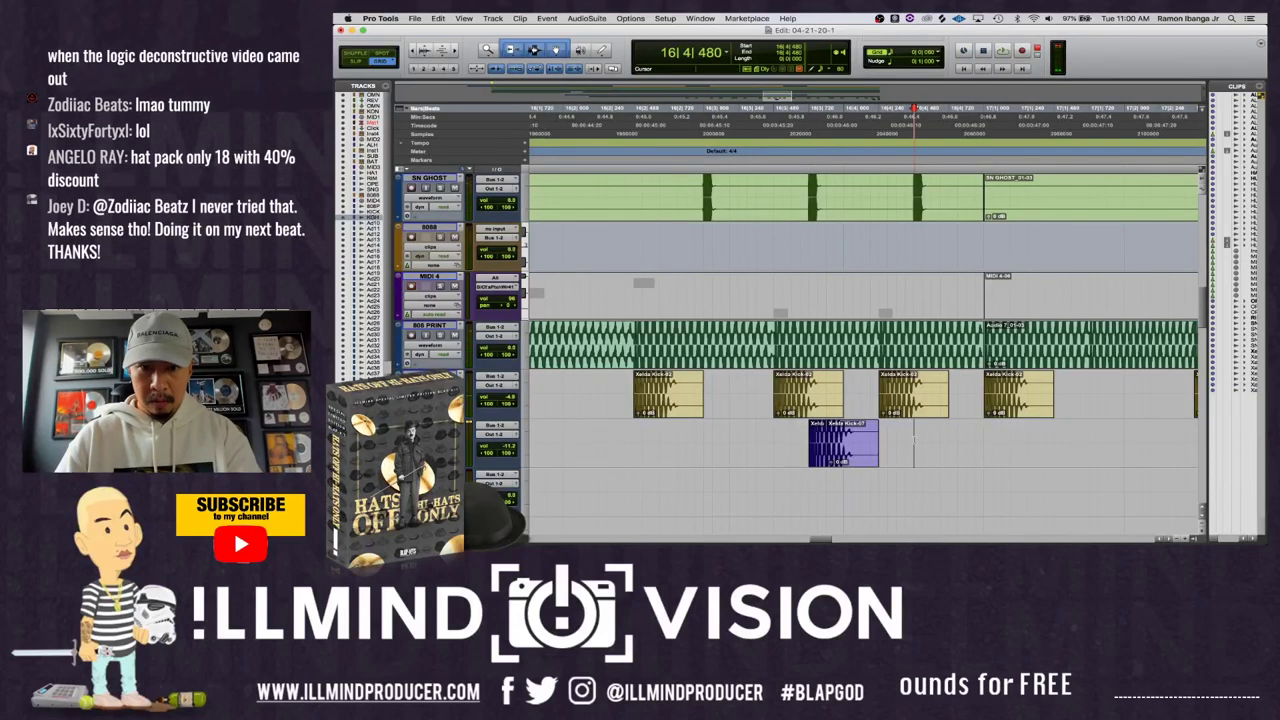
key("super+v")
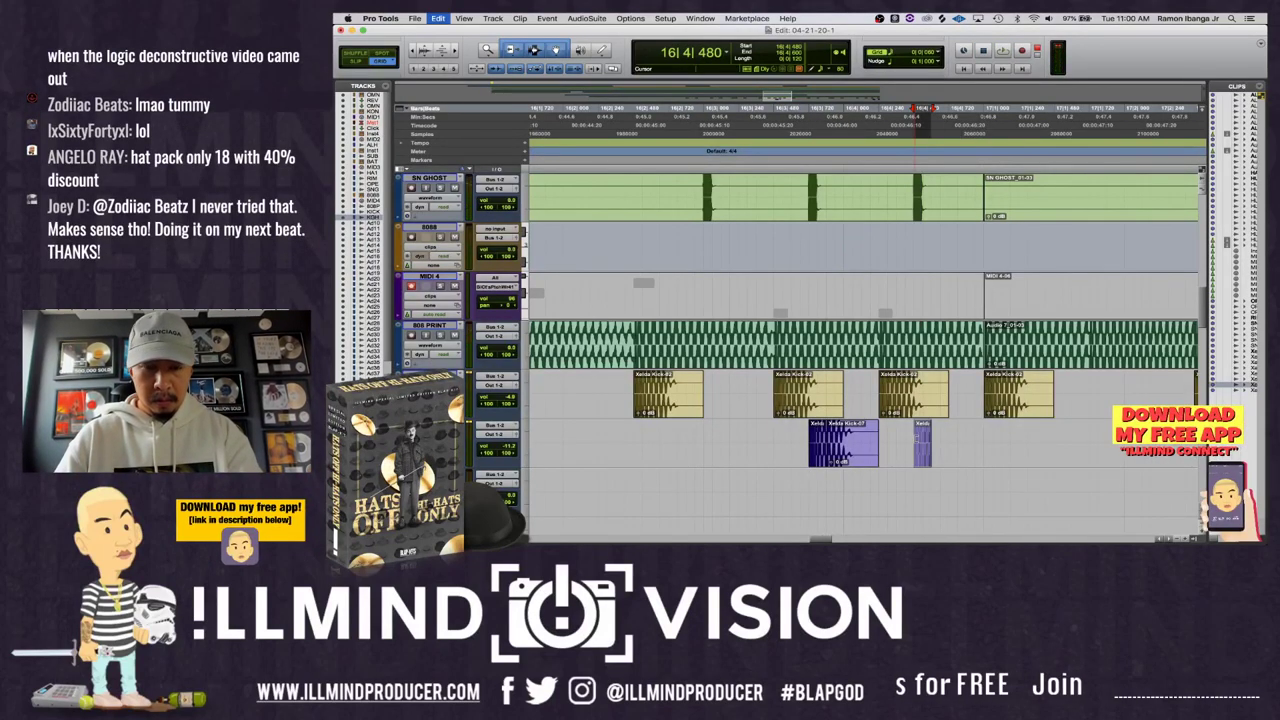
key("super+f")
left_click(1035, 362)
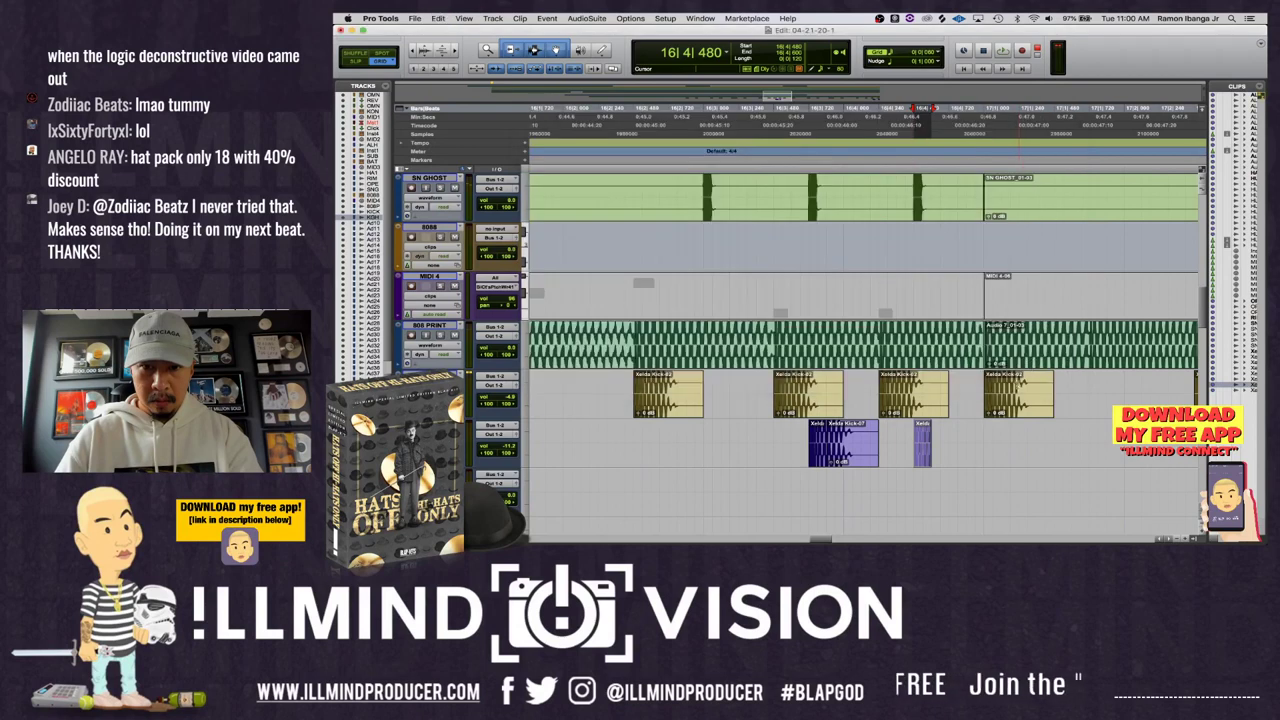
key("super+d")
key("super+d")
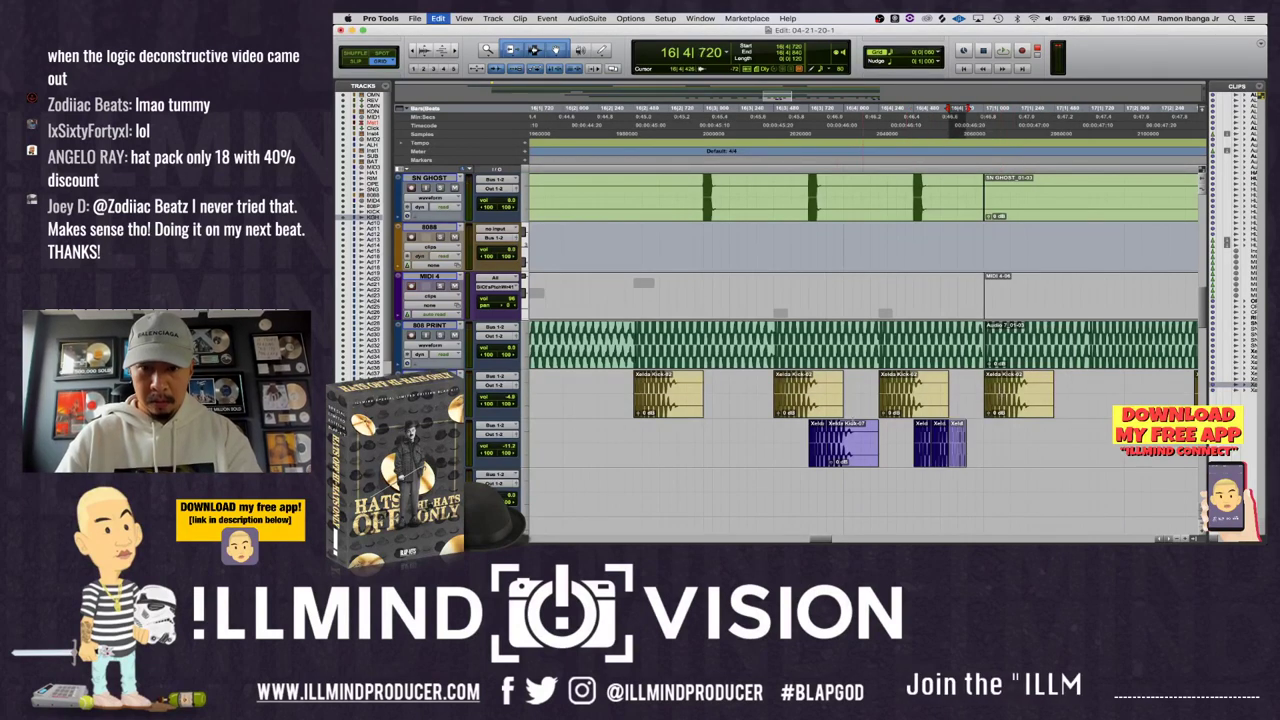
left_click(792, 427)
key("space")
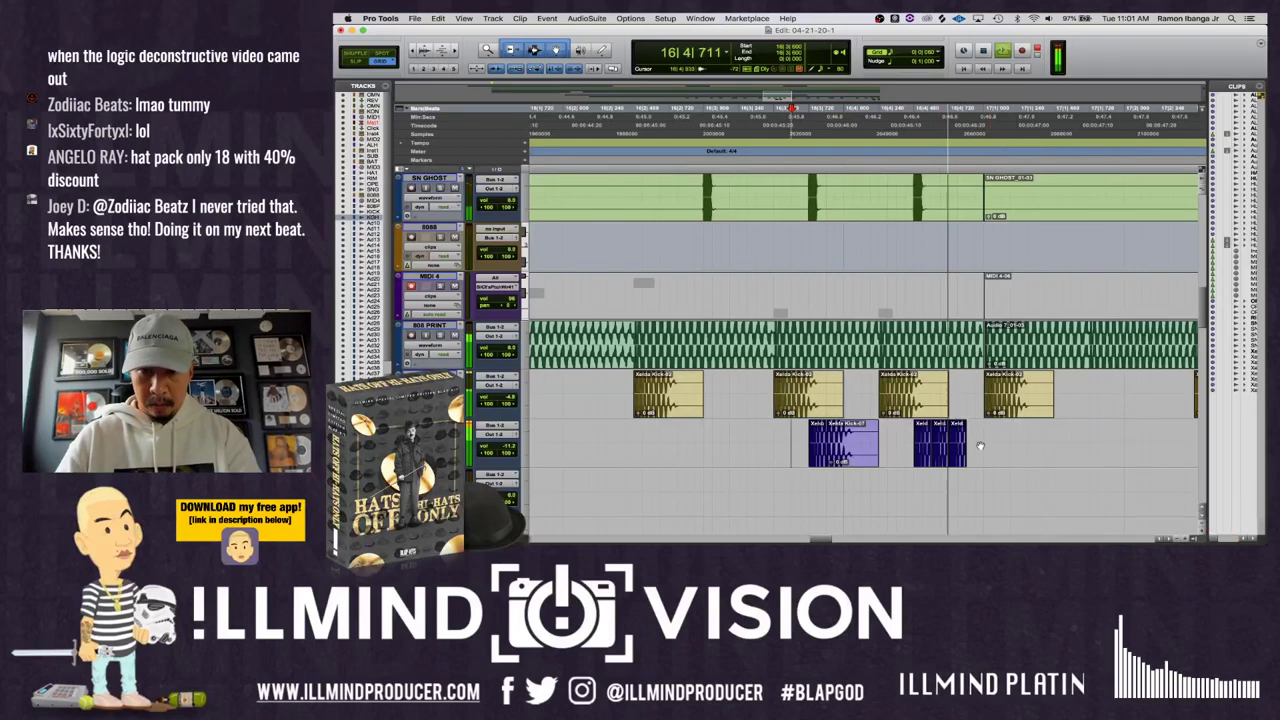
- Delete the second and third slices of the kick roll and shorten the first slice to end at 16|4|540
key("super+bracketright")
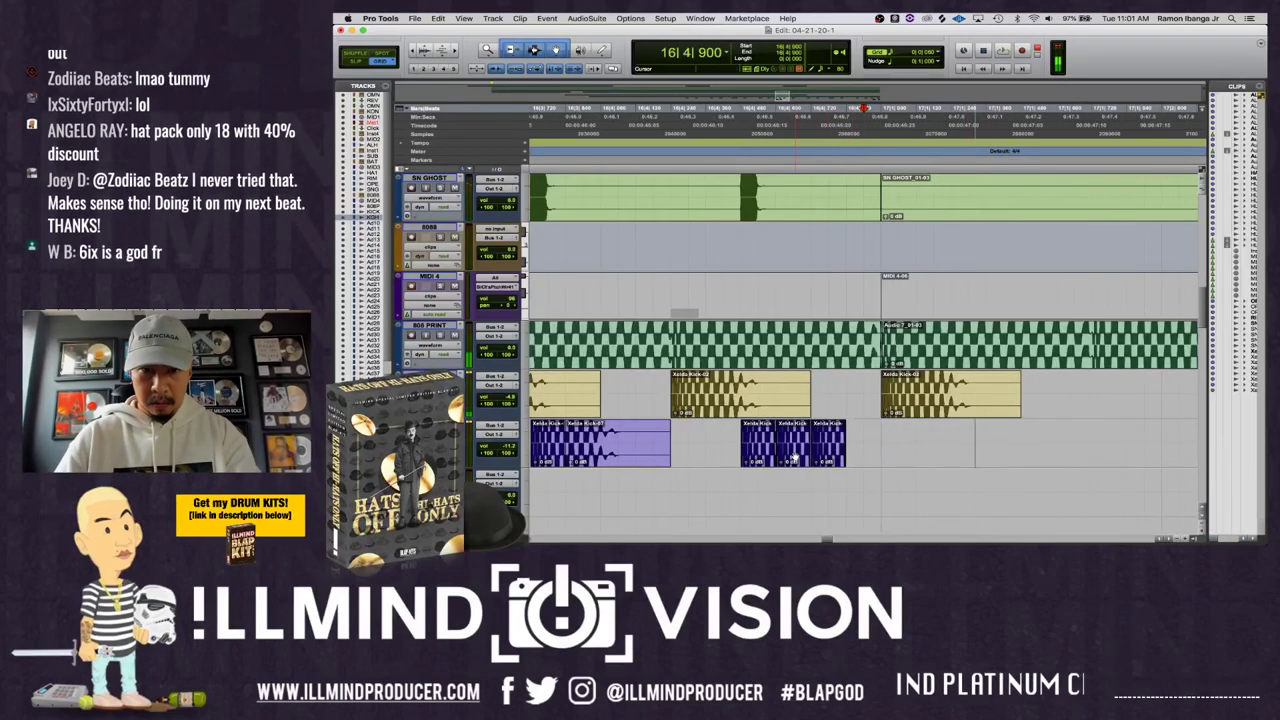
left_click(790, 455)
key("Delete")
left_click(833, 455)
key("Delete")
mouse_move(782, 453)
left_mouse_down()
mouse_move(780, 437)
mouse_move(758, 452)
left_mouse_up()
left_click(752, 458)
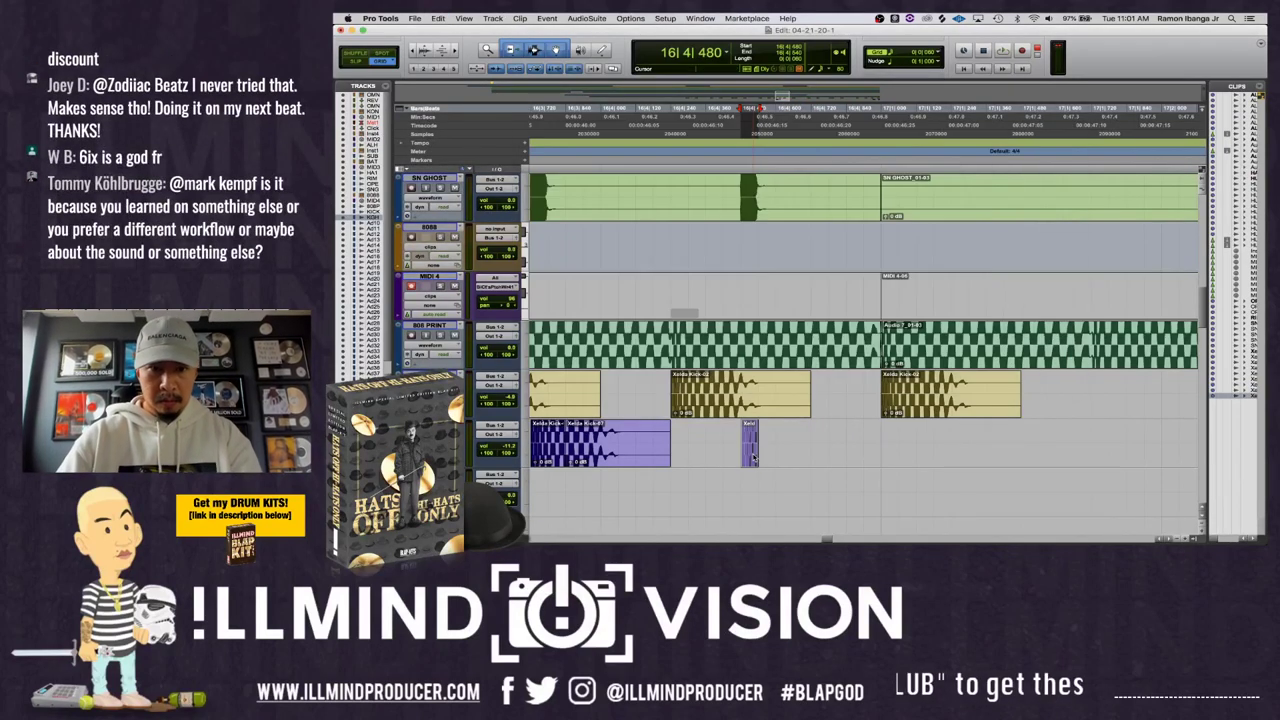
- Duplicate the shortened kick slice twice in a row and play the faster roll from 16|3|480
key("super+d")
key("super+bracketleft")
left_click(662, 436)
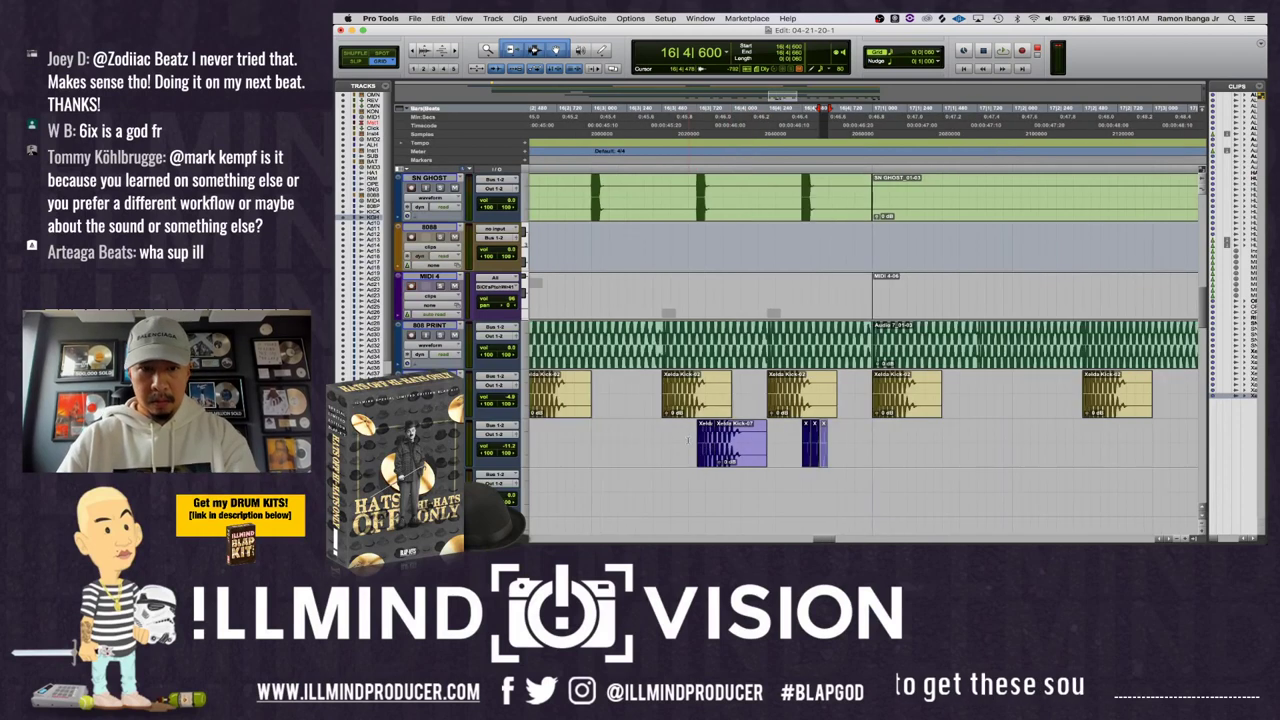
key("space")
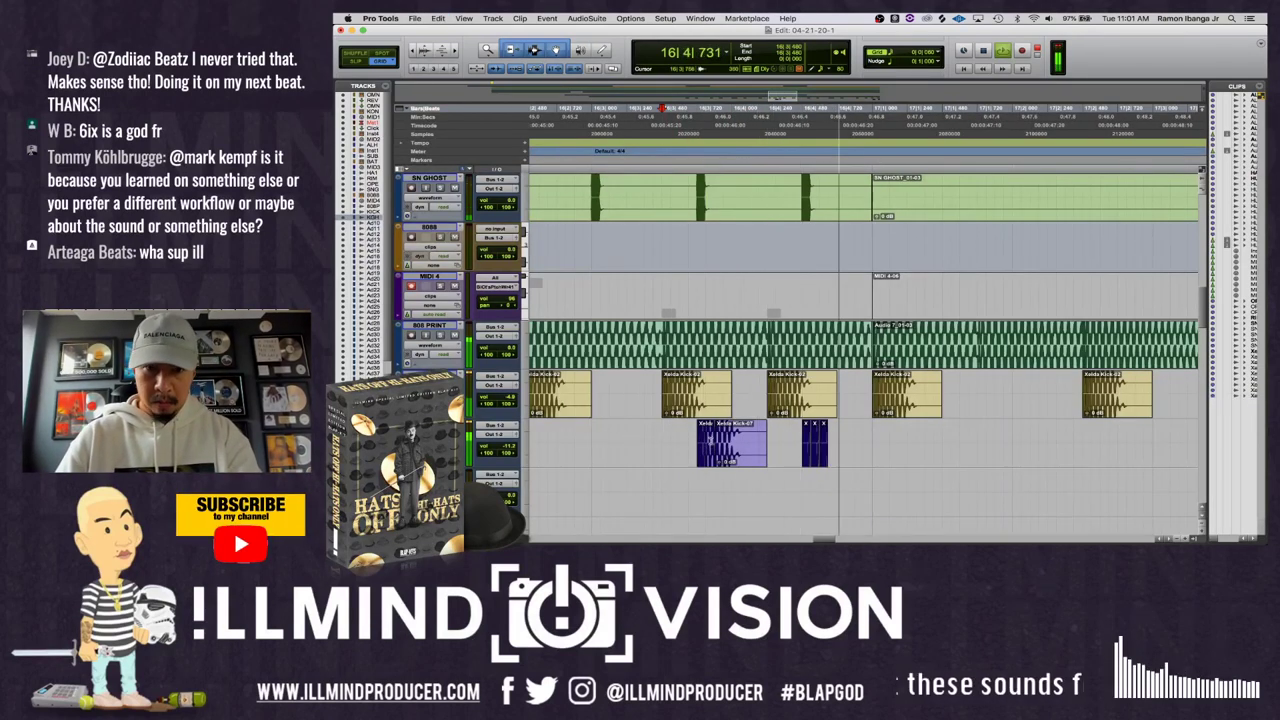
- Remove the middle slice of the roll, add three short slices from 16|4|720, and mute the KICK clip at 17|1|000
left_click(830, 453)
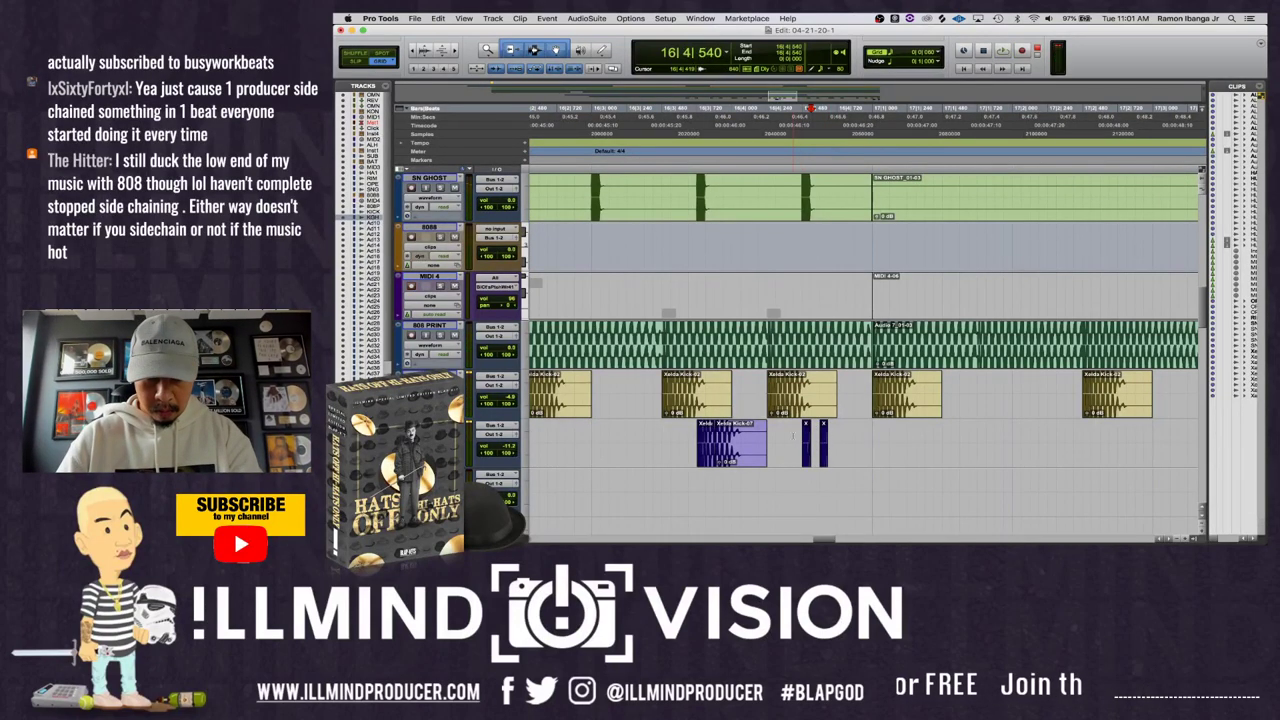
key("space")
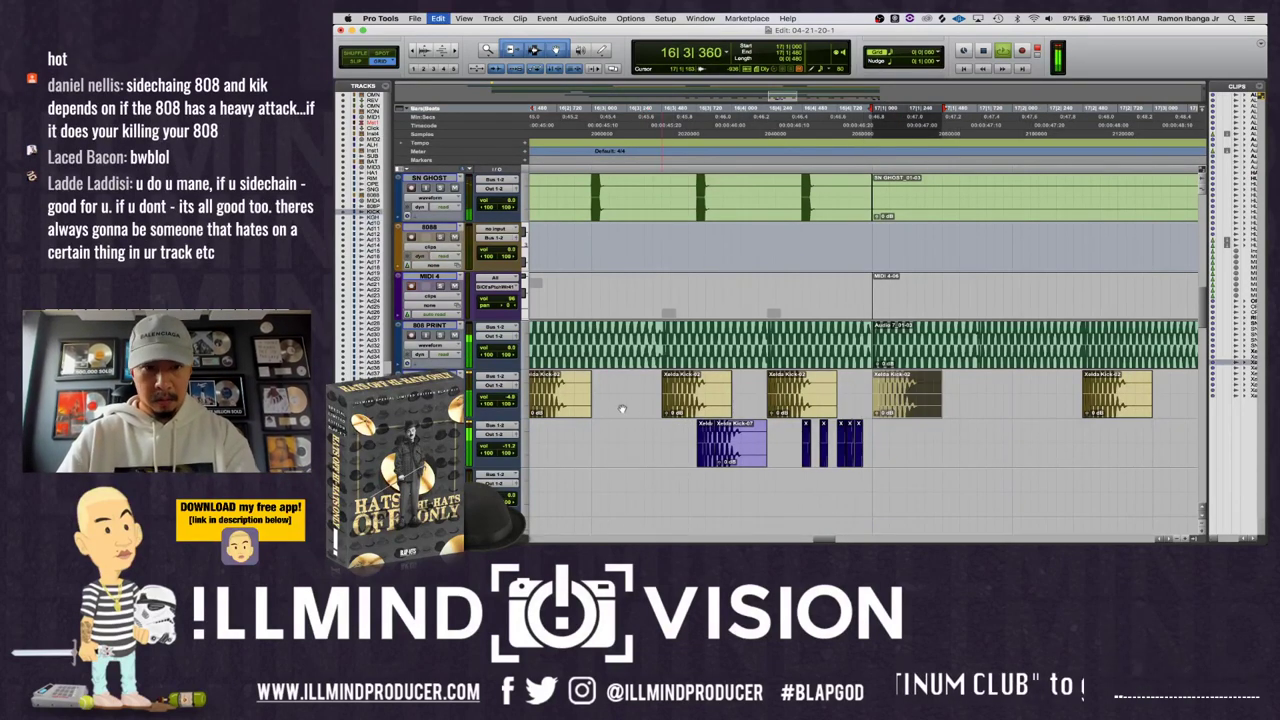
key("r")
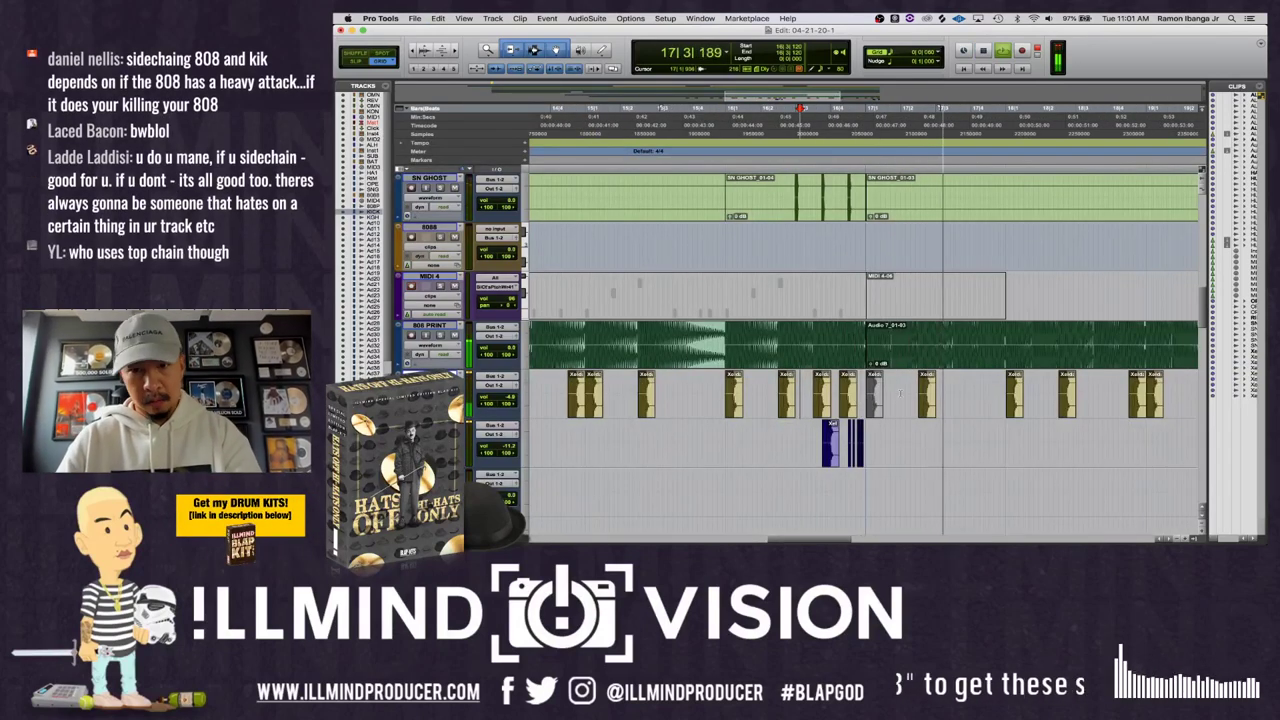
- Paste a KICK clip at 17|1|720 and audition the transition from the end of bar 16
key("t")
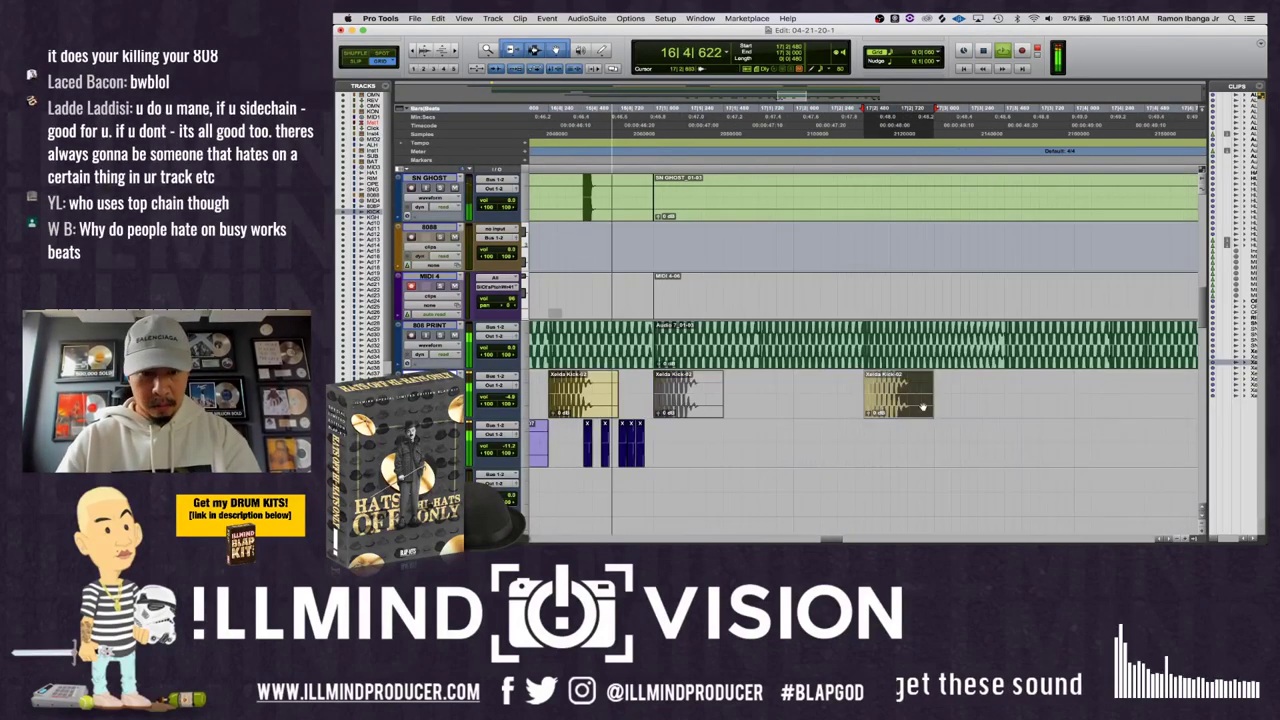
left_click(759, 390)
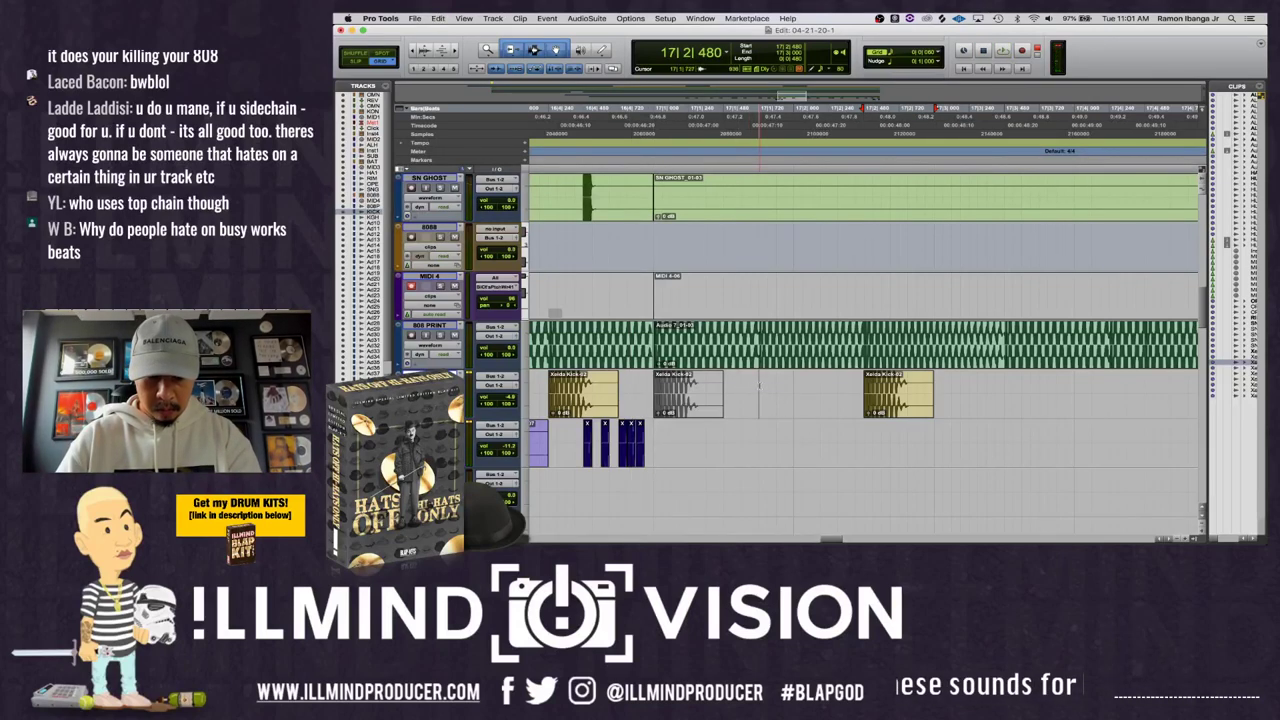
key("super+v")
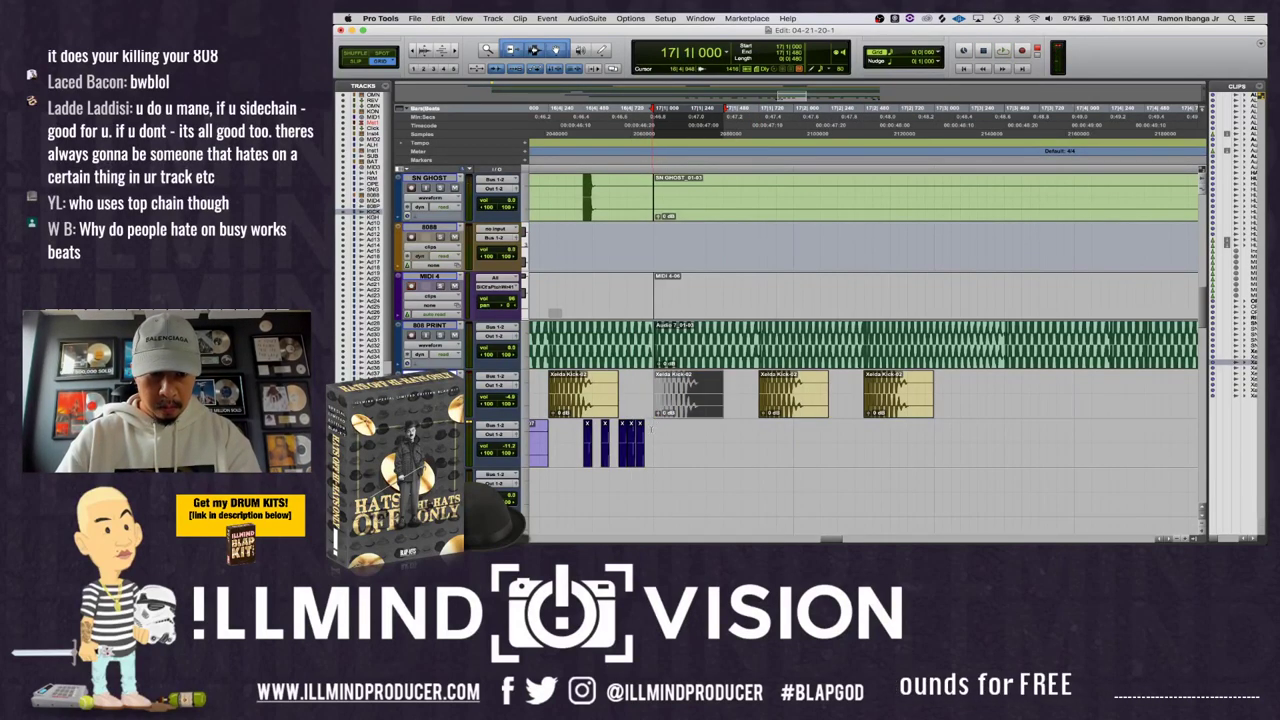
left_click(561, 441)
key("space")
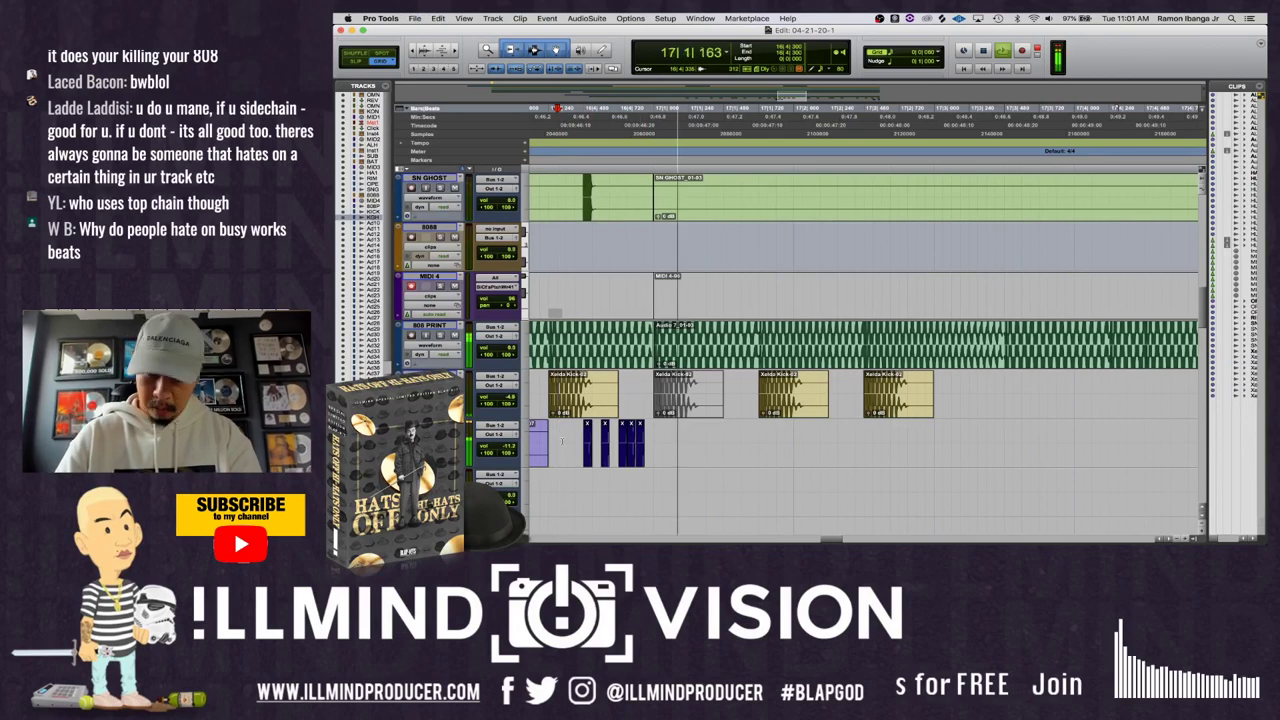
key("space")
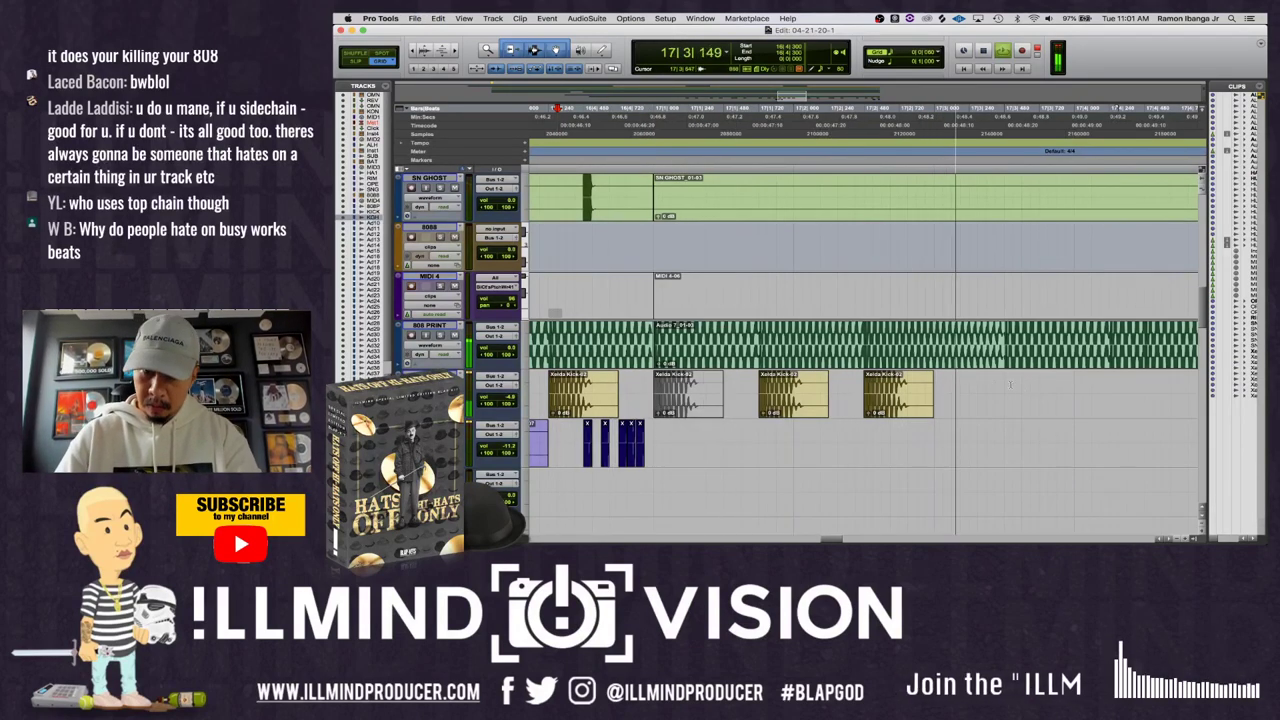
- Paste another KICK clip at 17|3|480 and play bar 17 to check it
key("space")
key("ctrl+v")
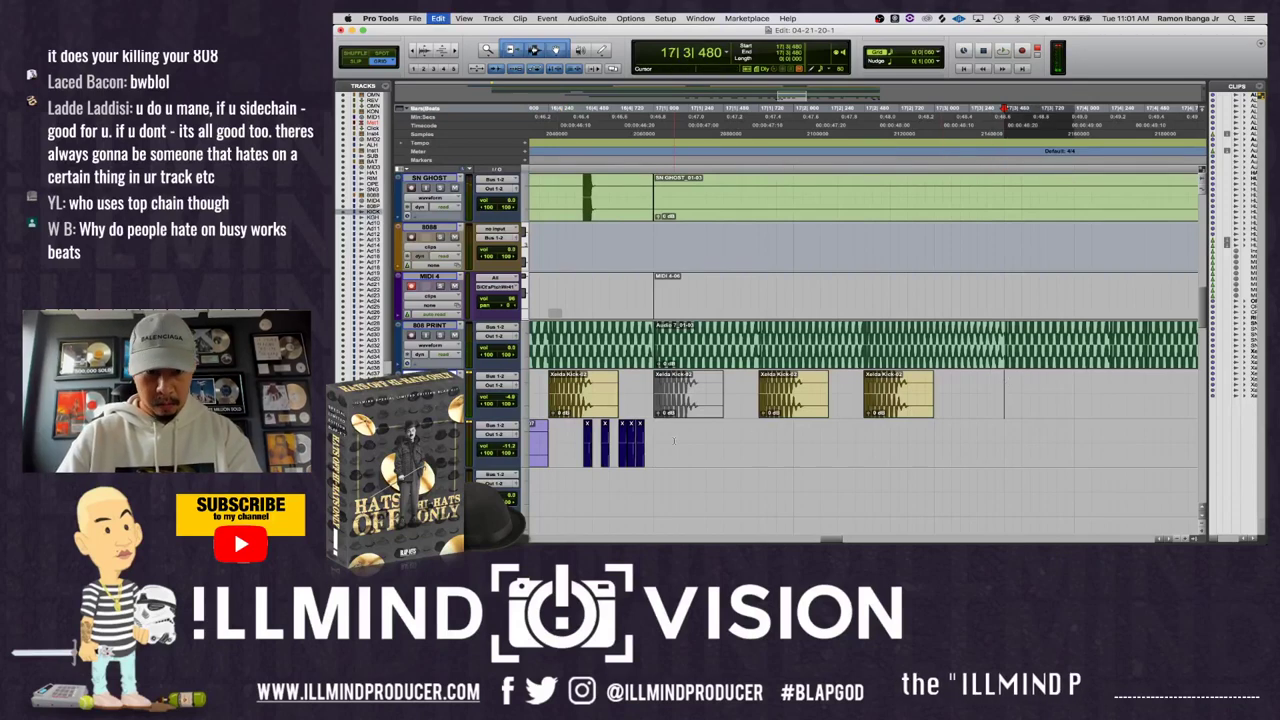
left_click(657, 440)
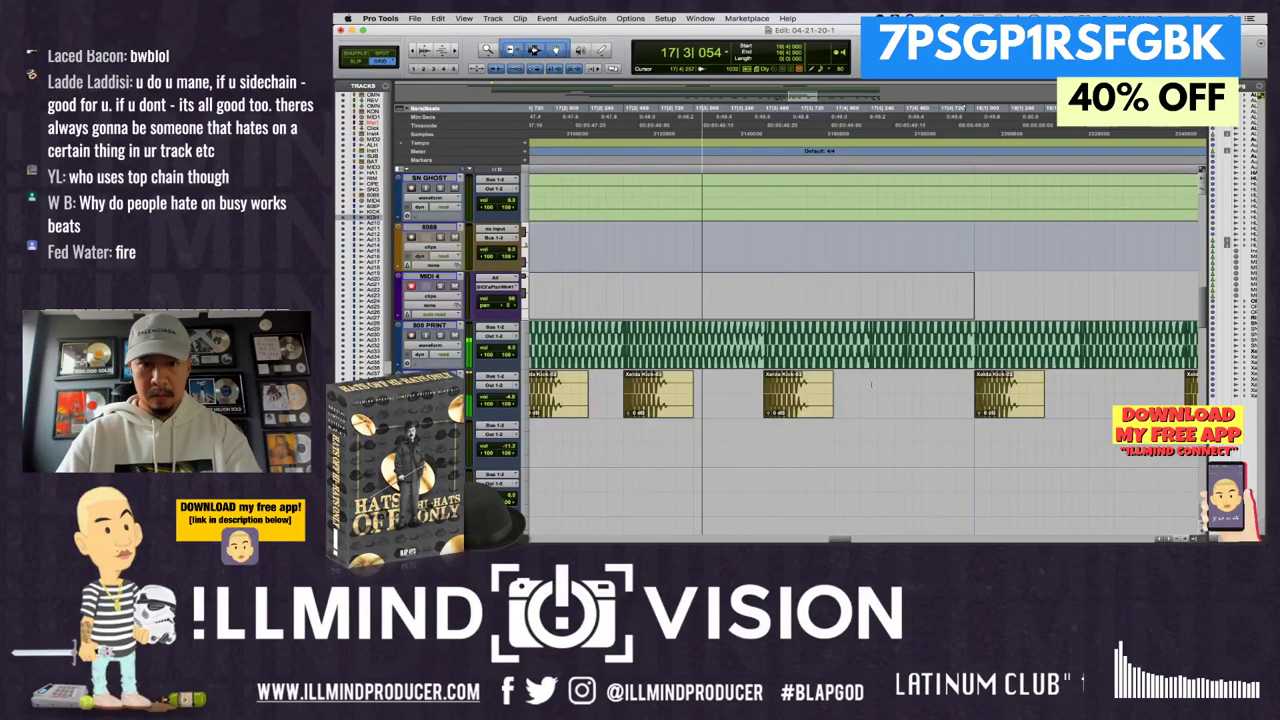
- Try an extra KICK clip at 17|4|240, audition it from 17|3|300, and delete it
left_click(869, 386)
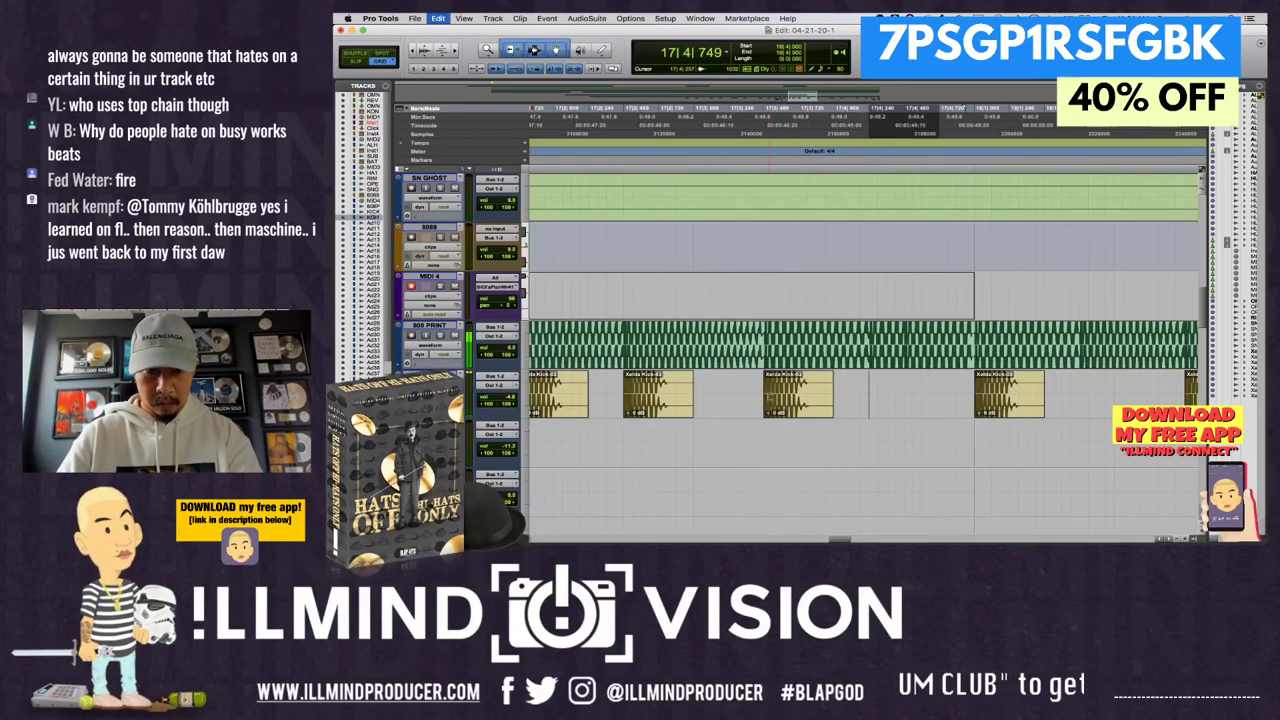
key("super+v")
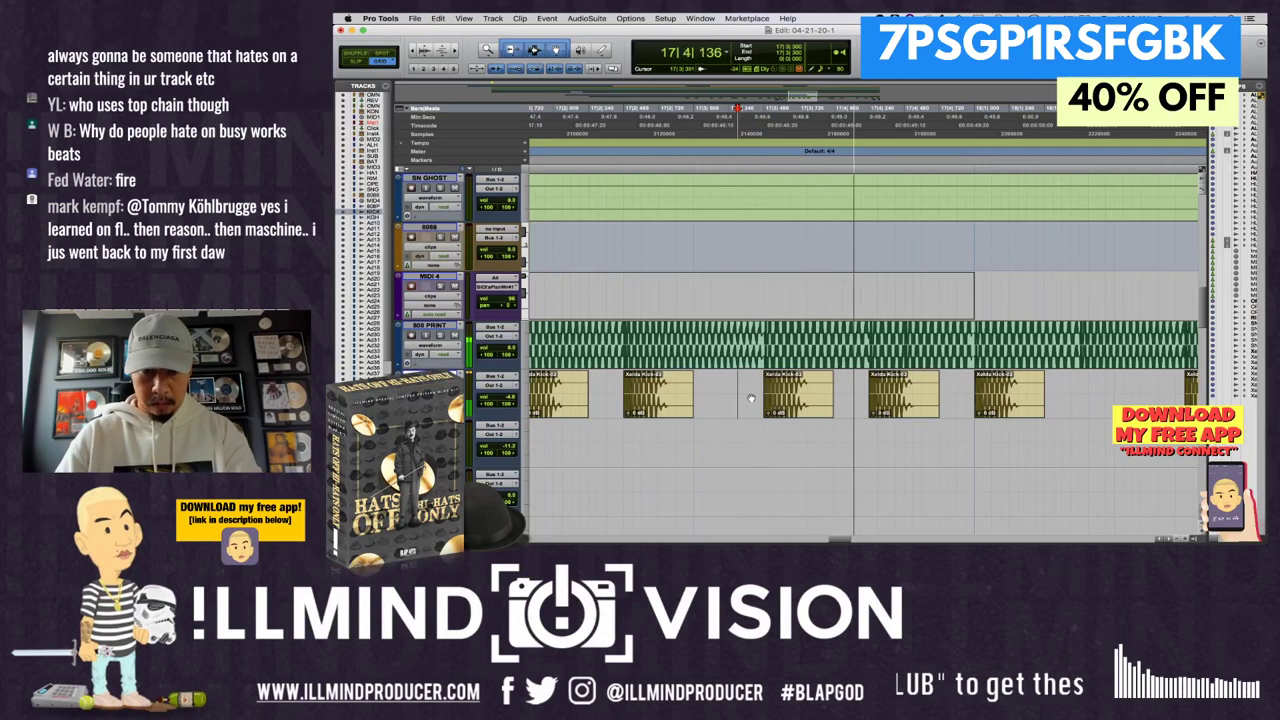
key("space")
key("space")
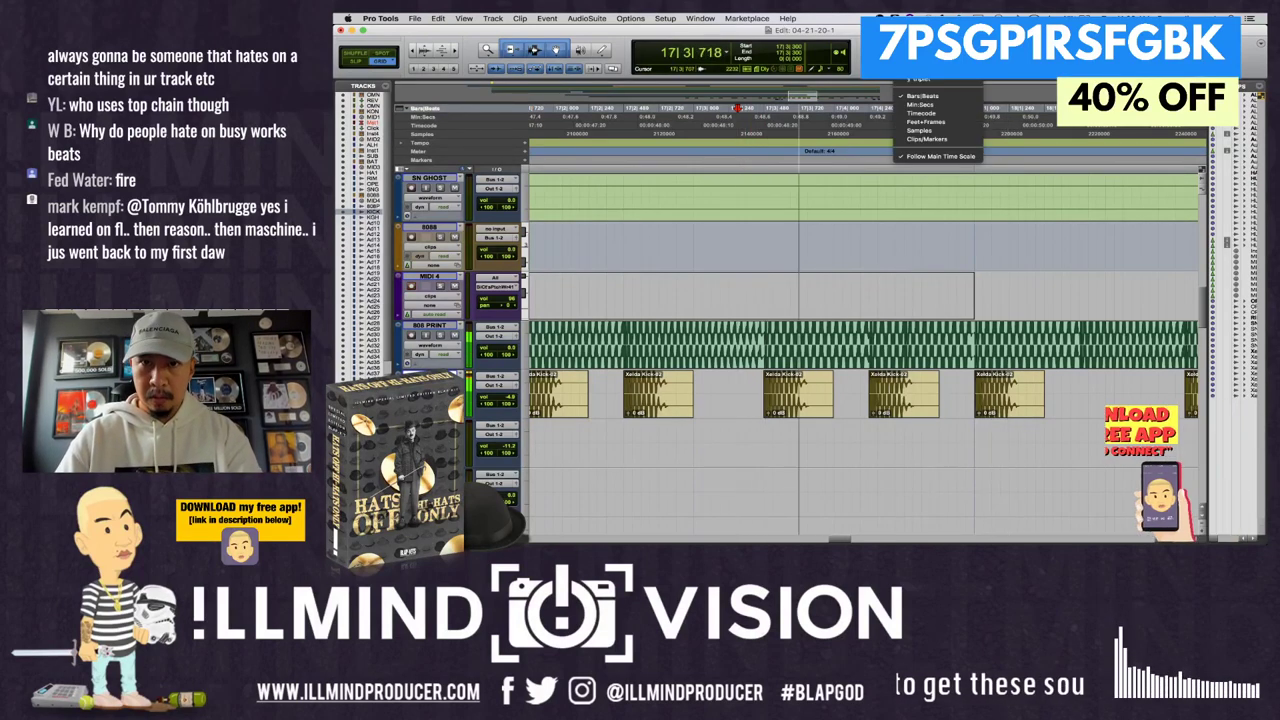
left_click(901, 411)
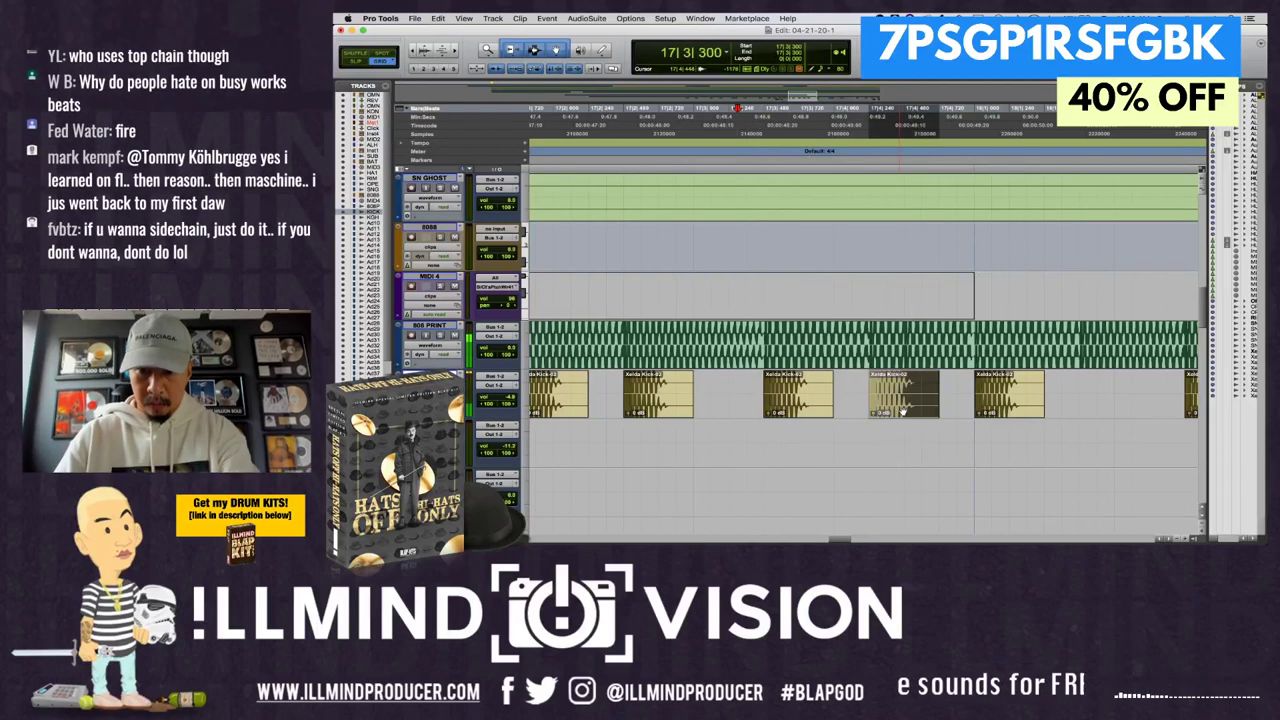
key("Delete")
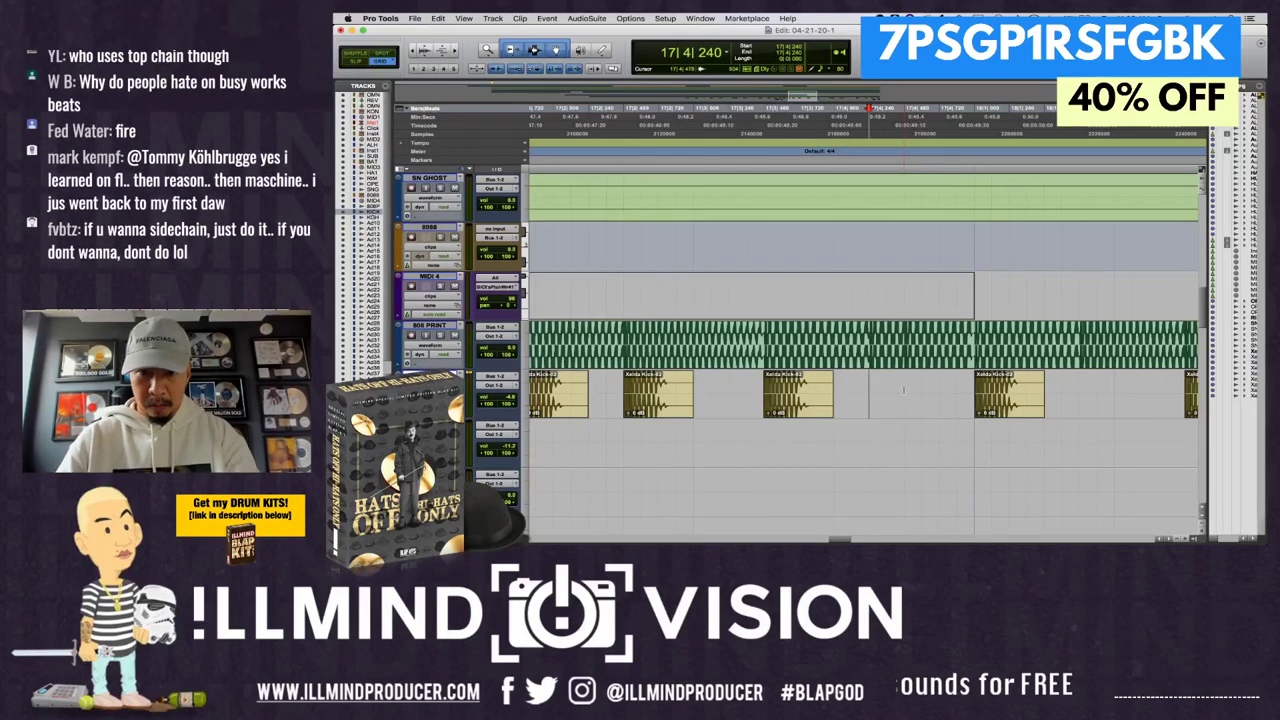
- Place a KICK clip at 17|4|480 and a K GHOST clip at 17|4|240, and play the pattern from bar 15
left_click(905, 400)
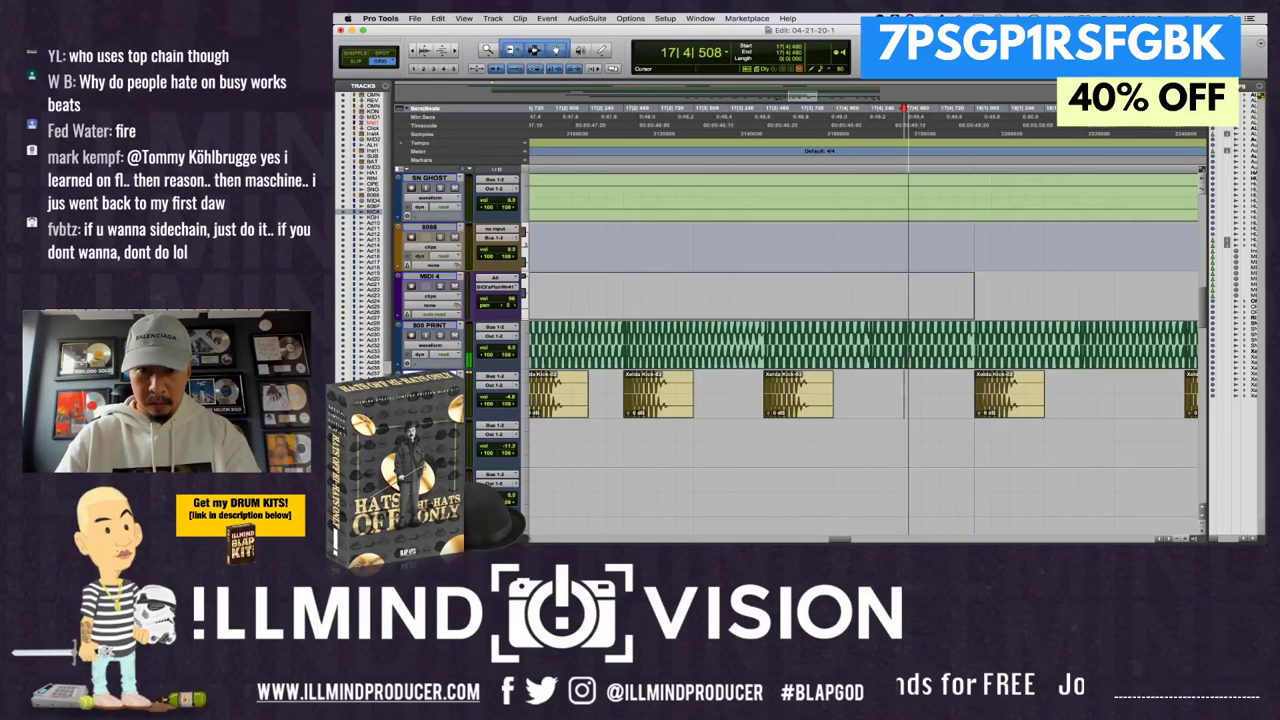
key("super+z")
key("super+z")
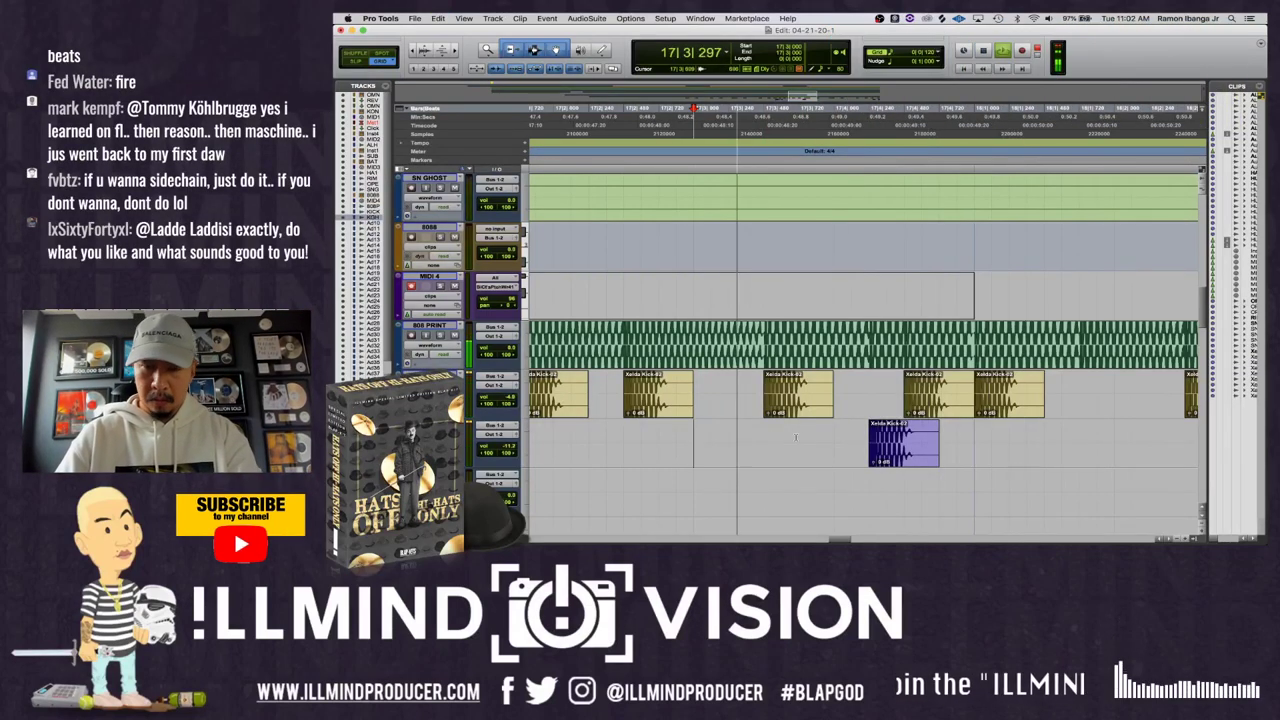
key("super+bracketleft")
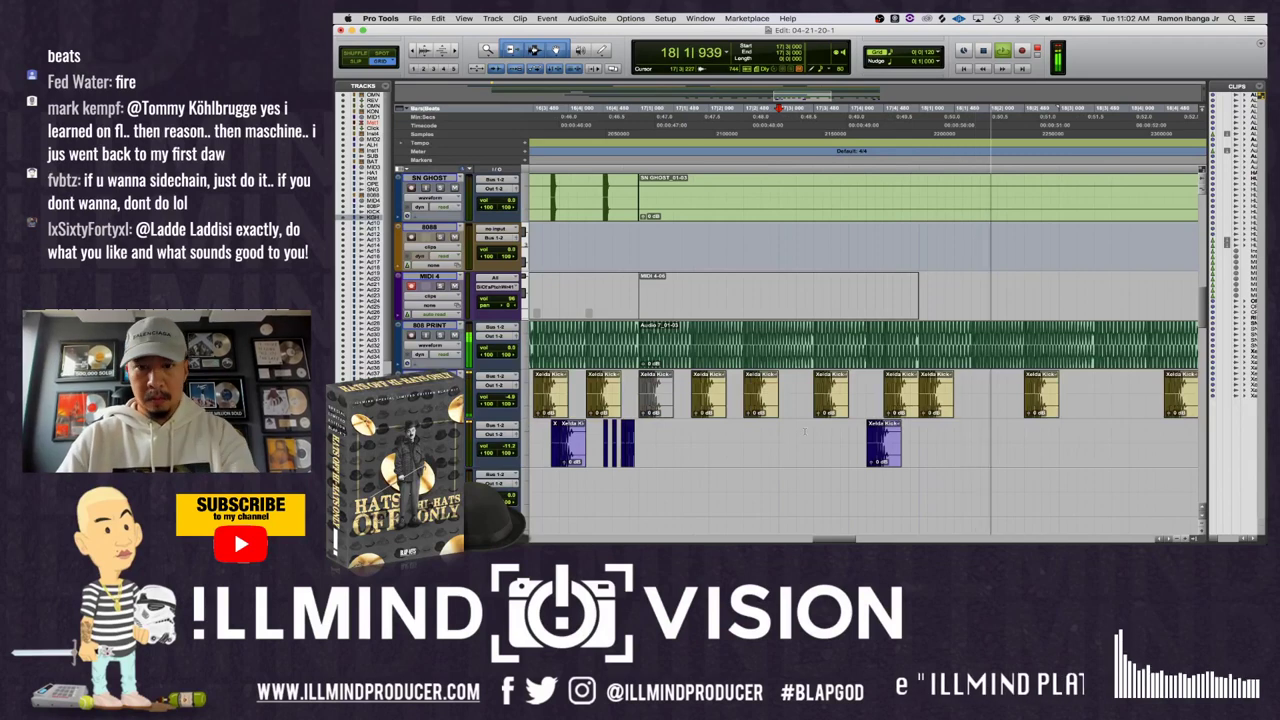
key("space")
key("super+bracketleft")
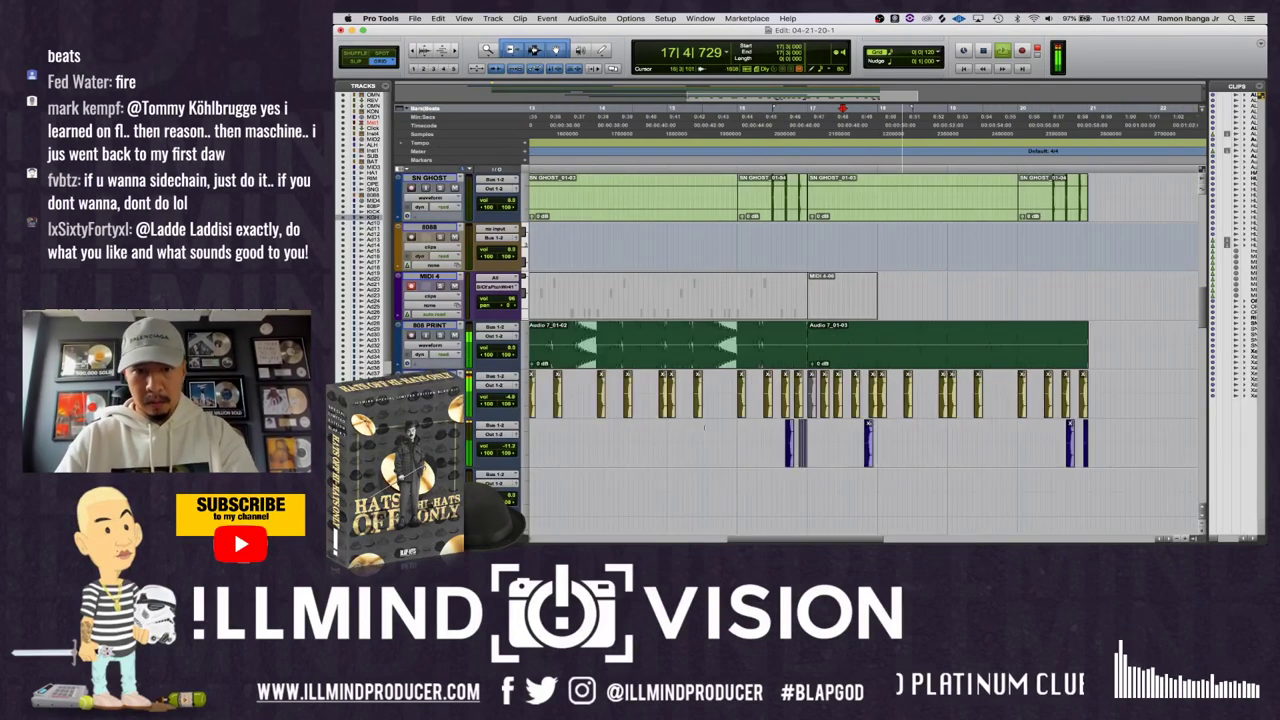
key("space")
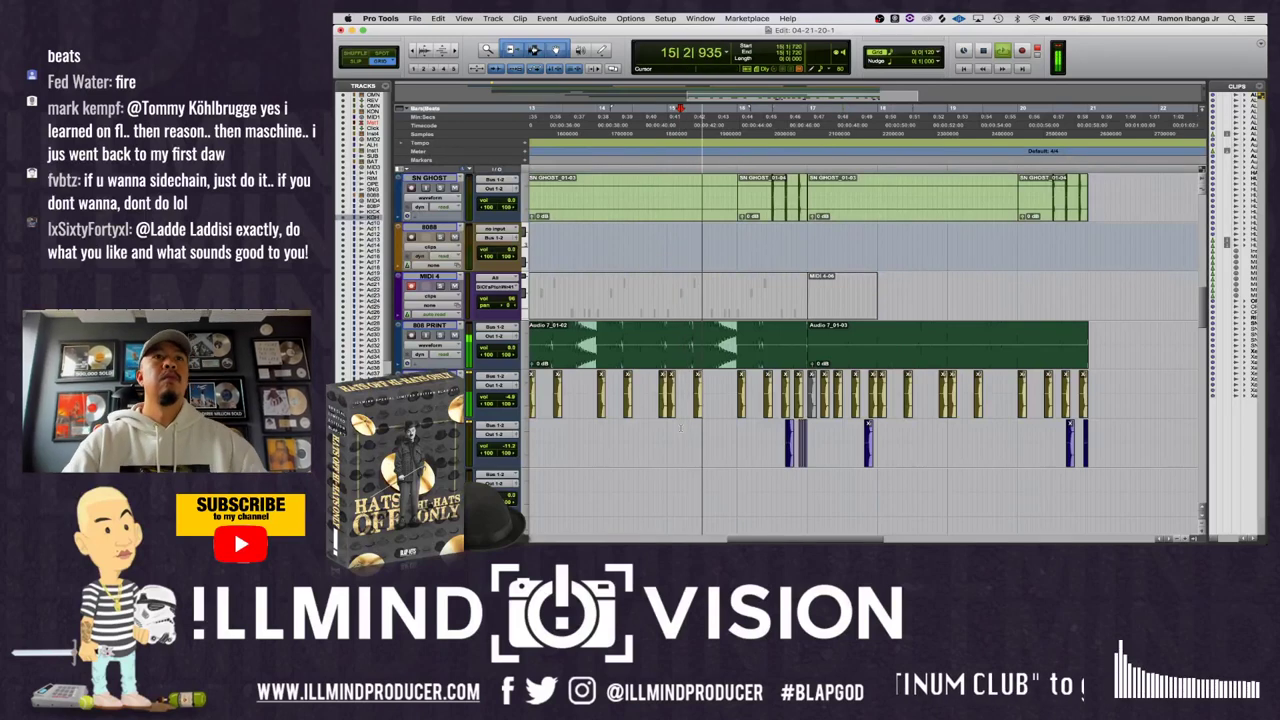
key("XF86AudioLowerVolume")
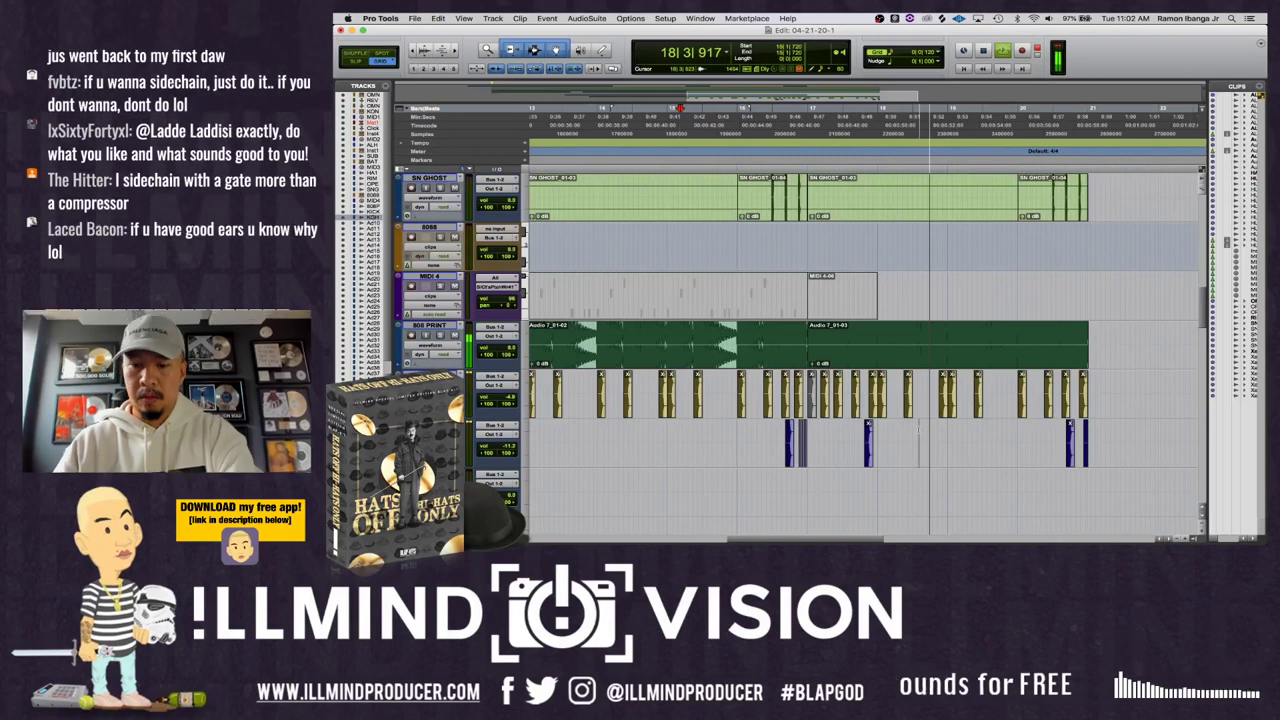
- Copy both kick tracks from 17|4|000 to 18|1|000, paste the variation at 18|4|000, and audition it
key("super+bracketright")
left_click(628, 440)
left_click_drag(628, 440, 690, 450)
key("super+c")
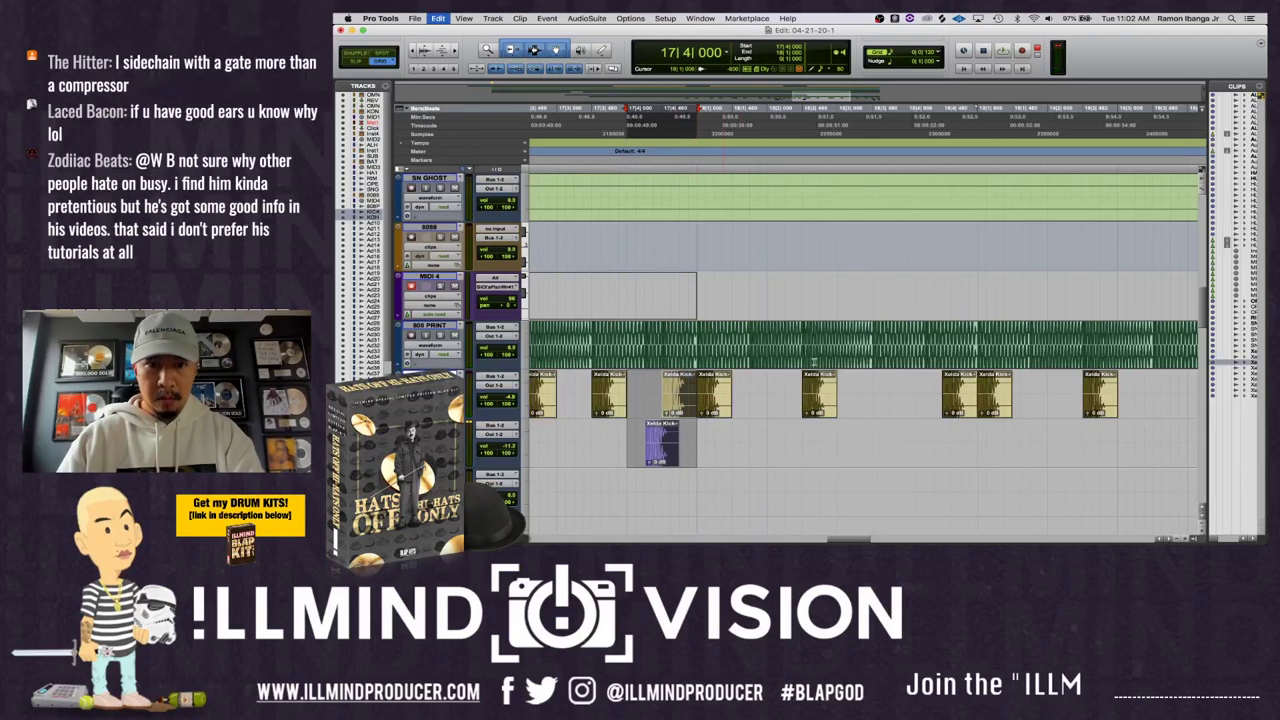
key("space")
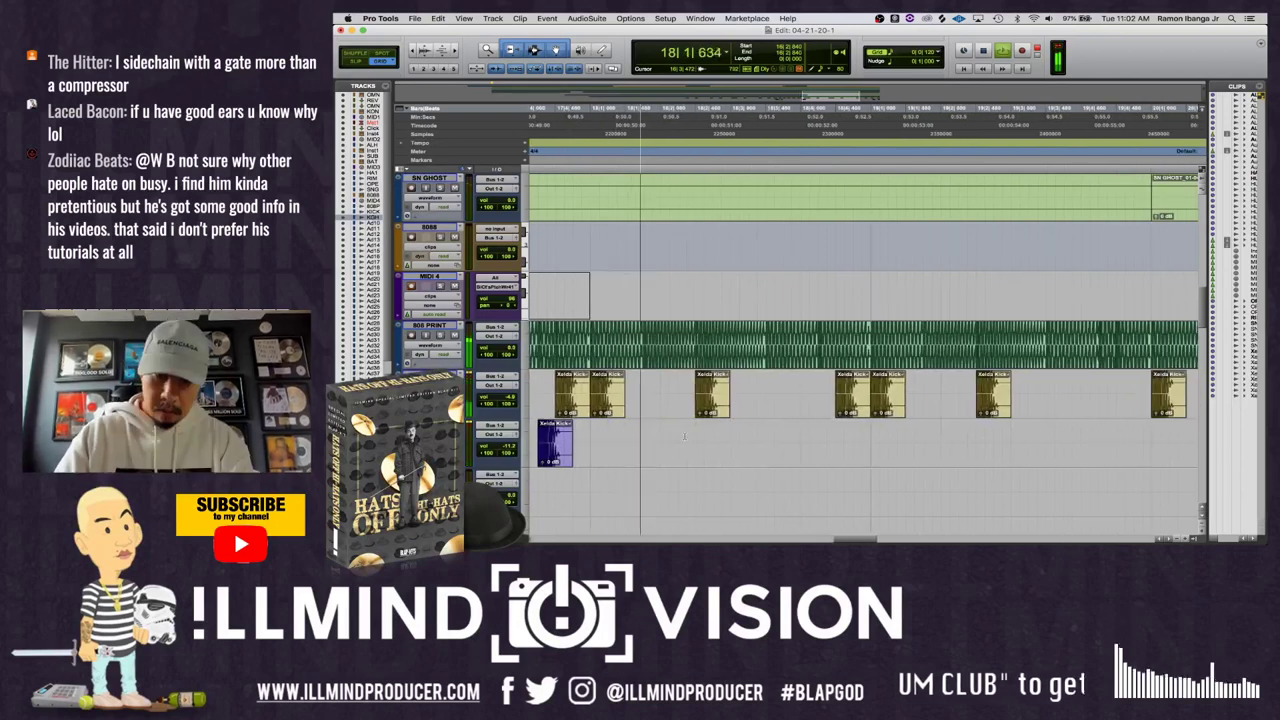
left_click(801, 390)
key("super+v")
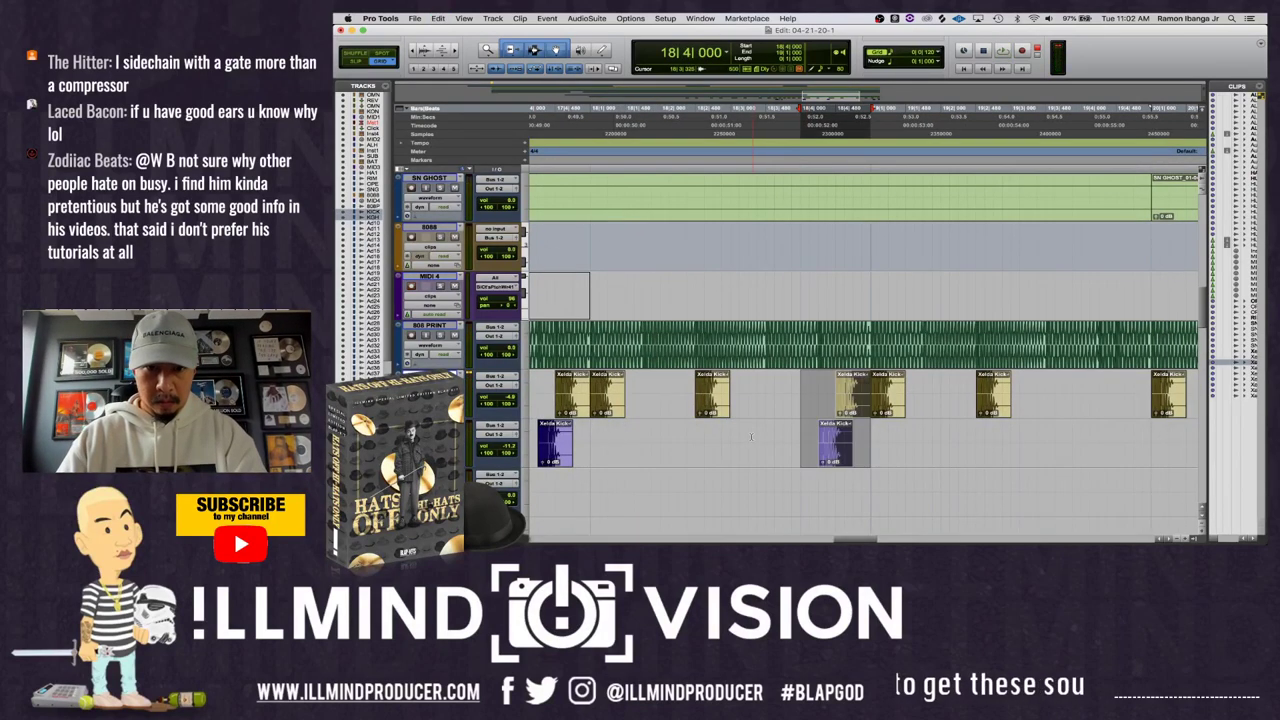
left_click(750, 437)
key("space")
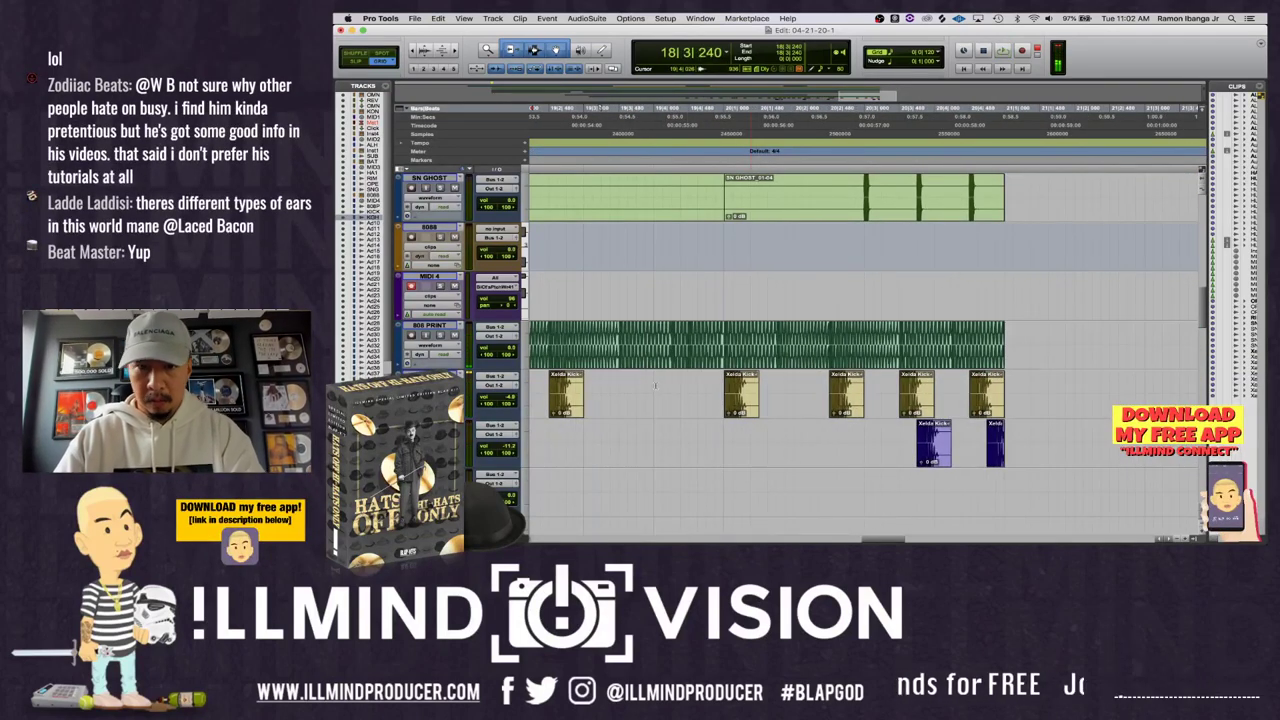
- Play the kick tracks from bar 15 and review the pattern through to the end of bar 20
key("super+bracketleft")
key("super+bracketleft")
key("super+bracketleft")
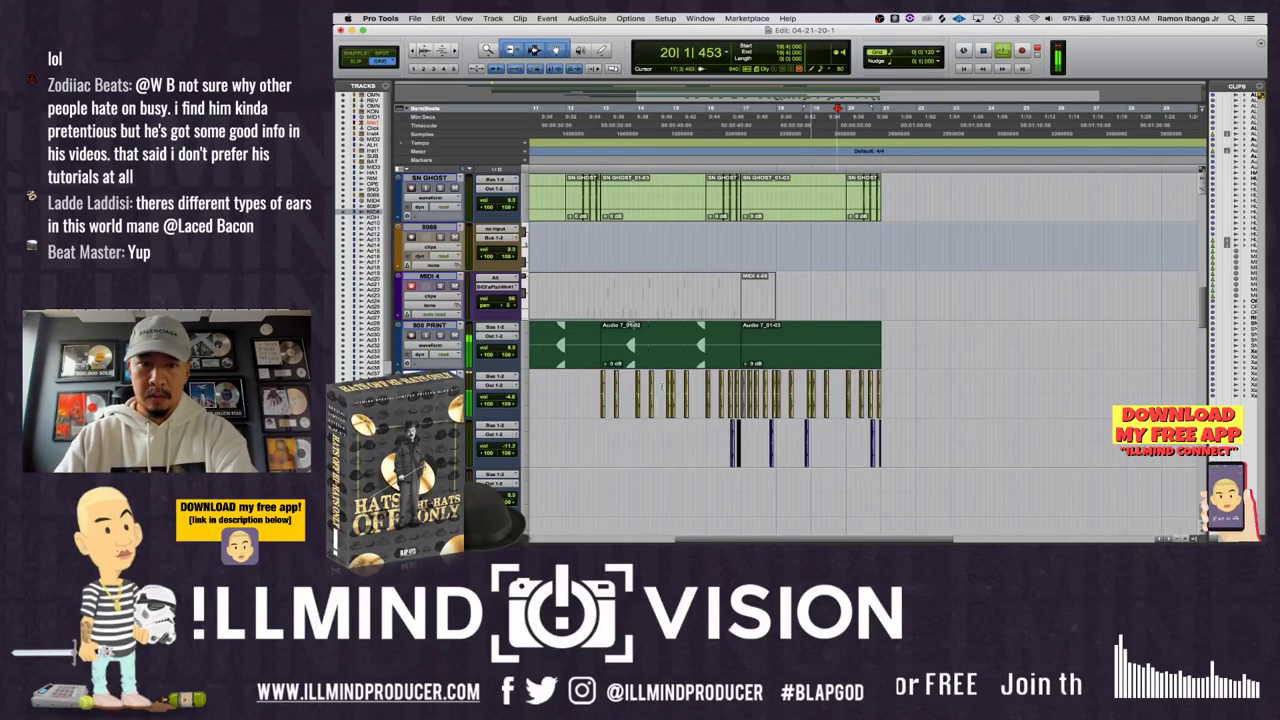
left_click(697, 432)
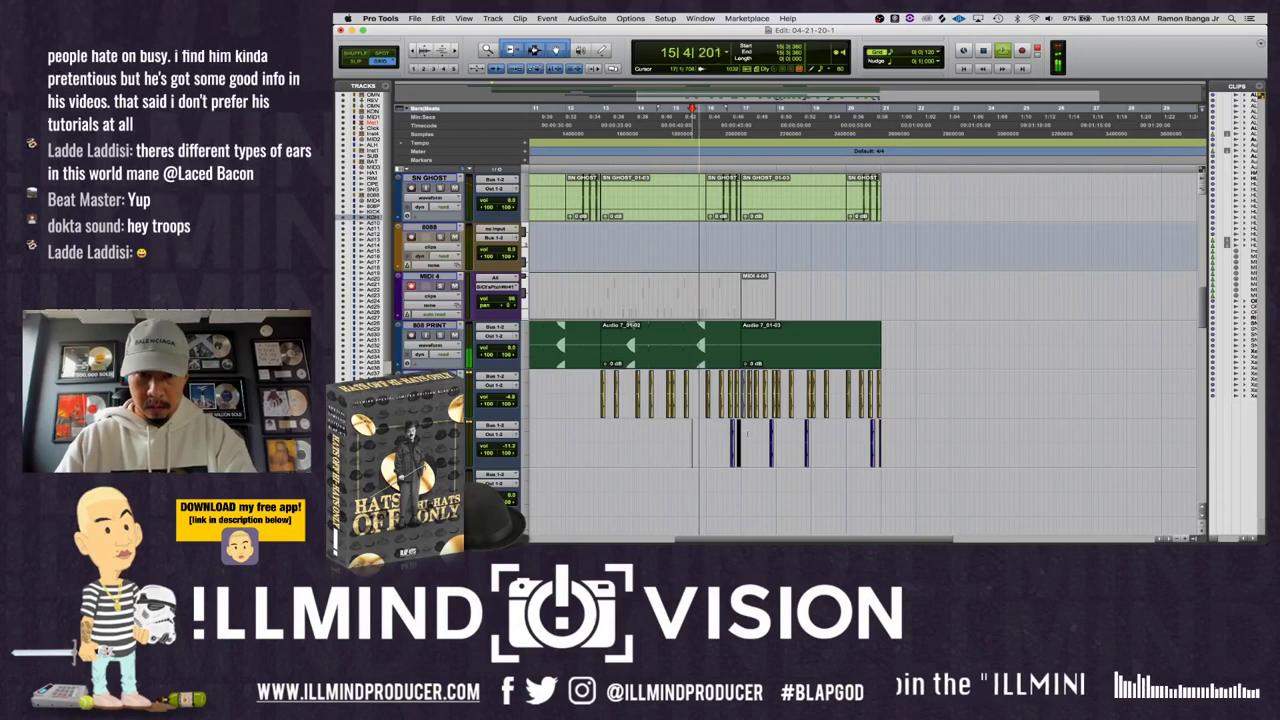
key("super+bracketright")
key("super+bracketright")
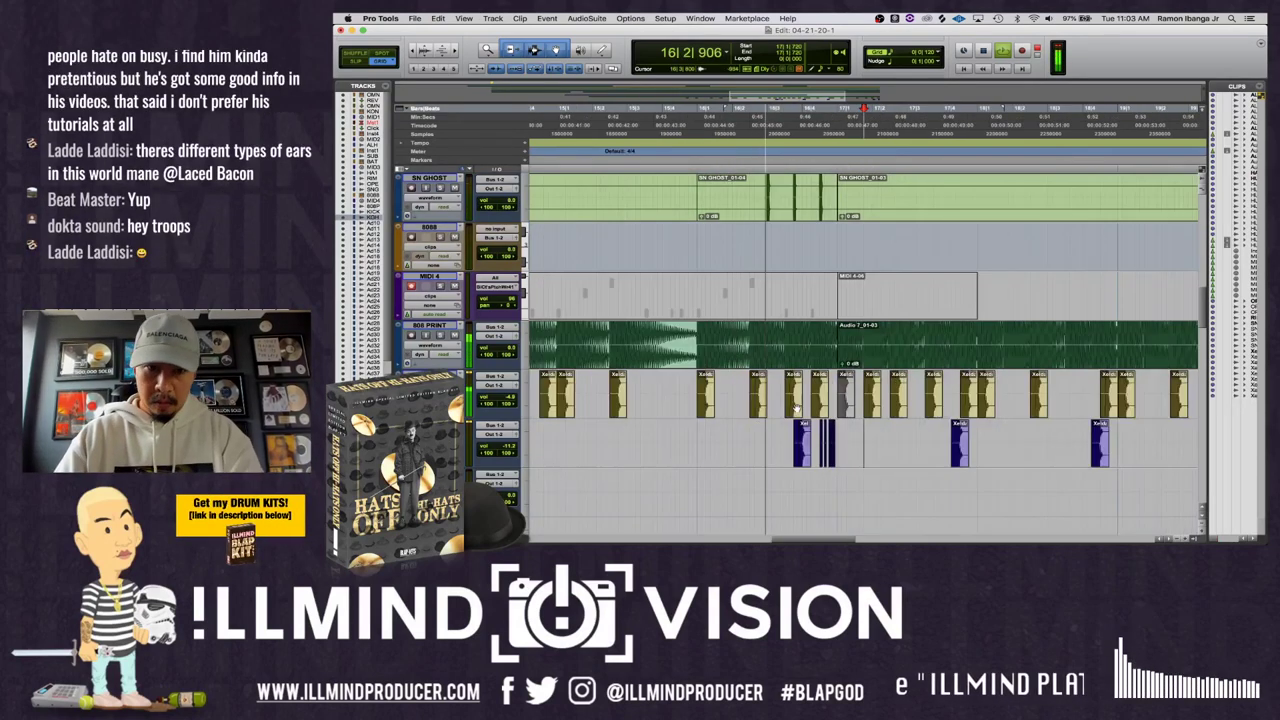
scroll(900, 425, "right", 8)
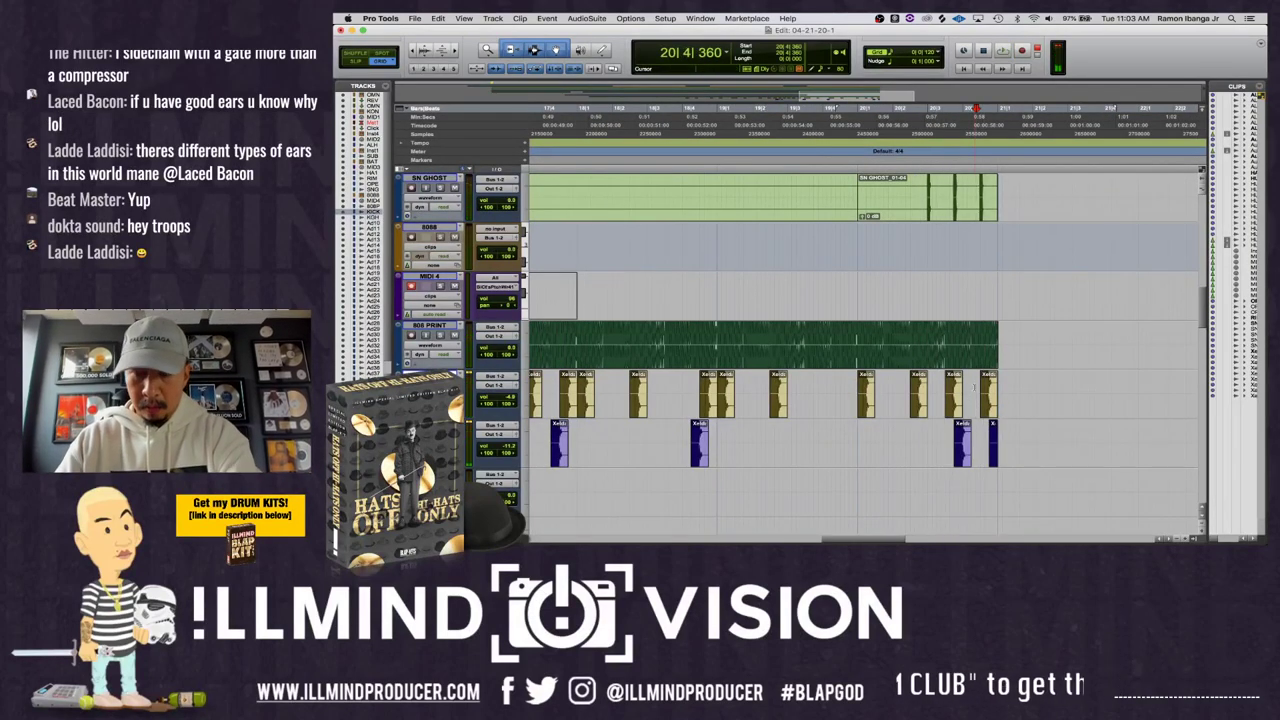
- Delete the KICK clip at 20|4|480 and the K GHOST clip at 20|4|720, and cue the arrangement at 12|2|360
key("t")
left_click(933, 453)
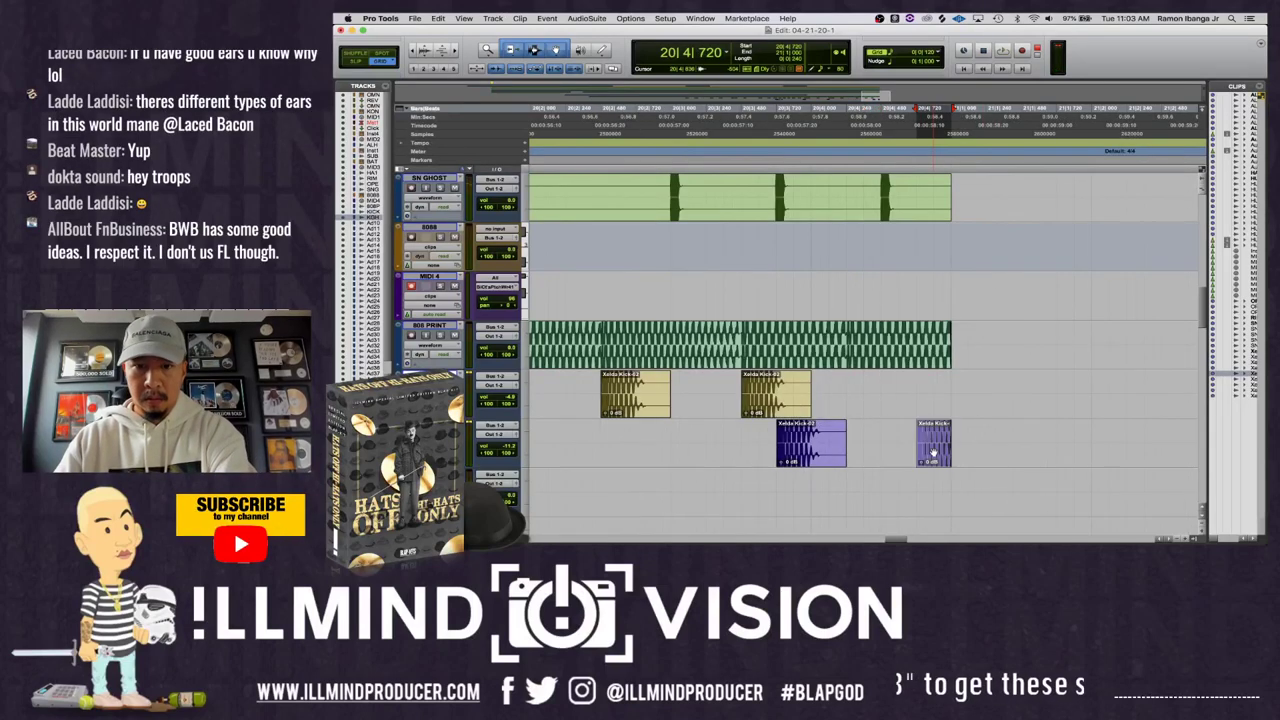
key("Delete")
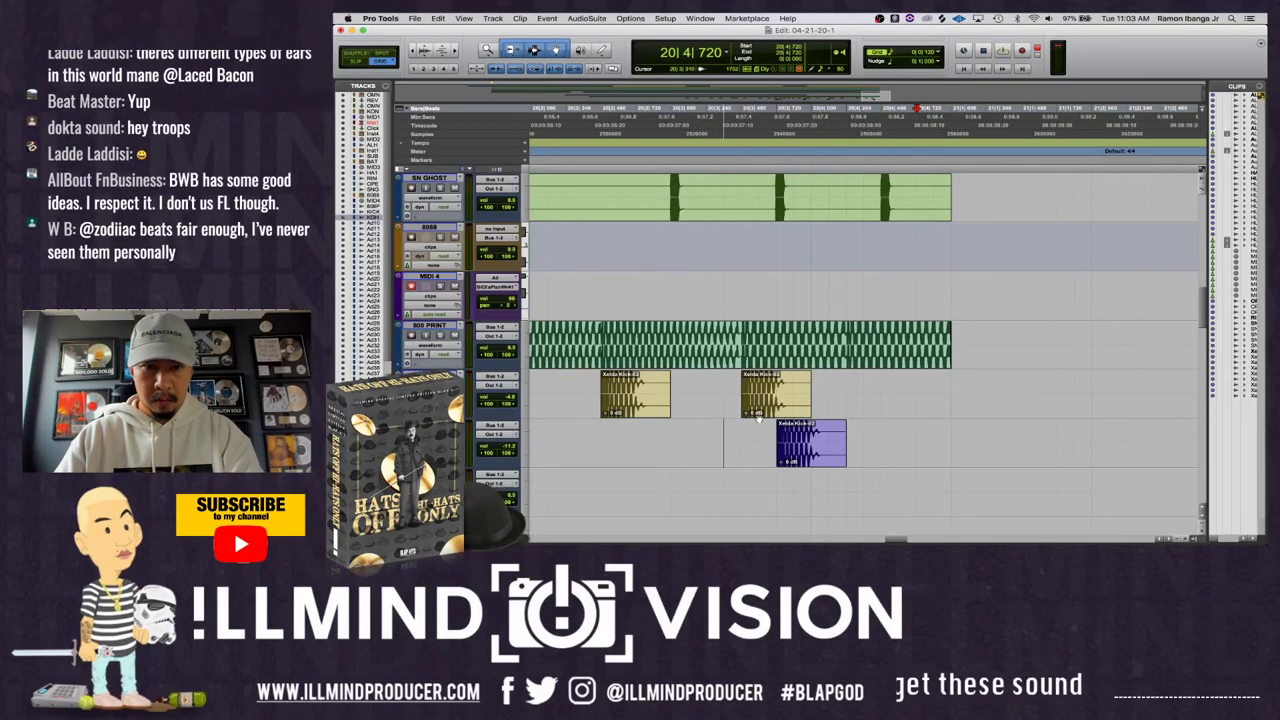
key("space")
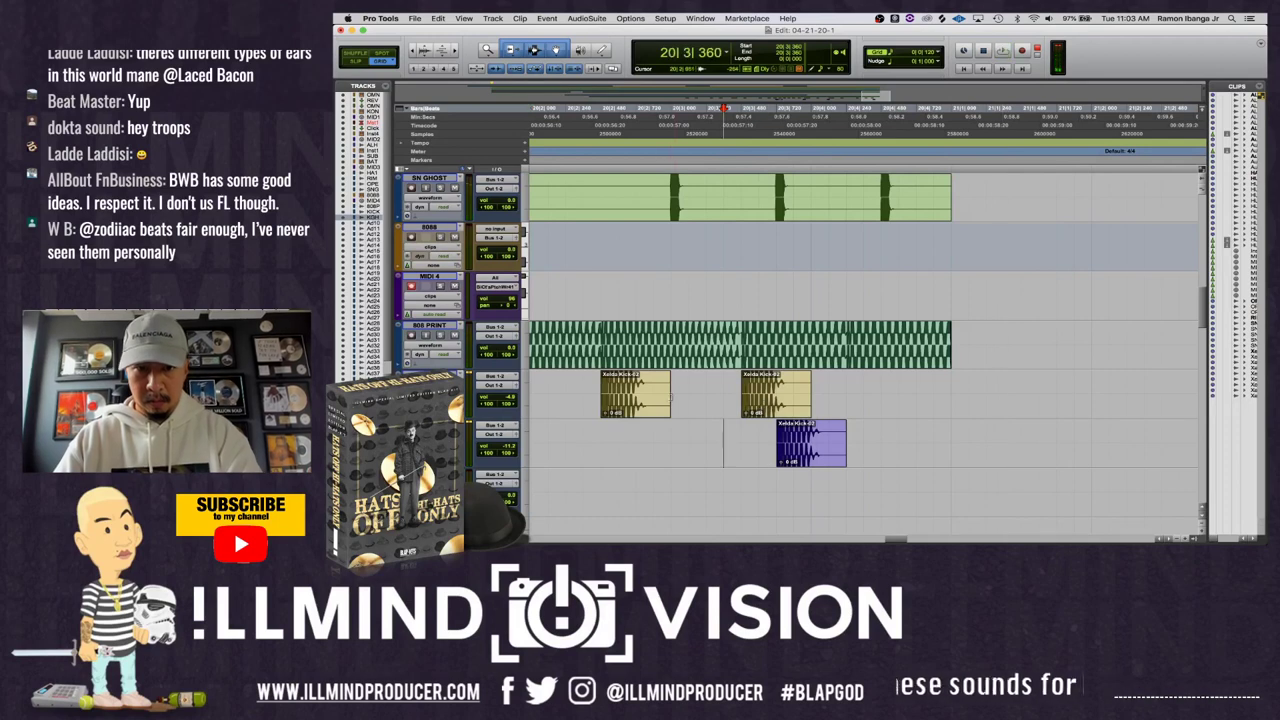
key("r")
key("r")
key("r")
key("r")
key("space")
key("t")
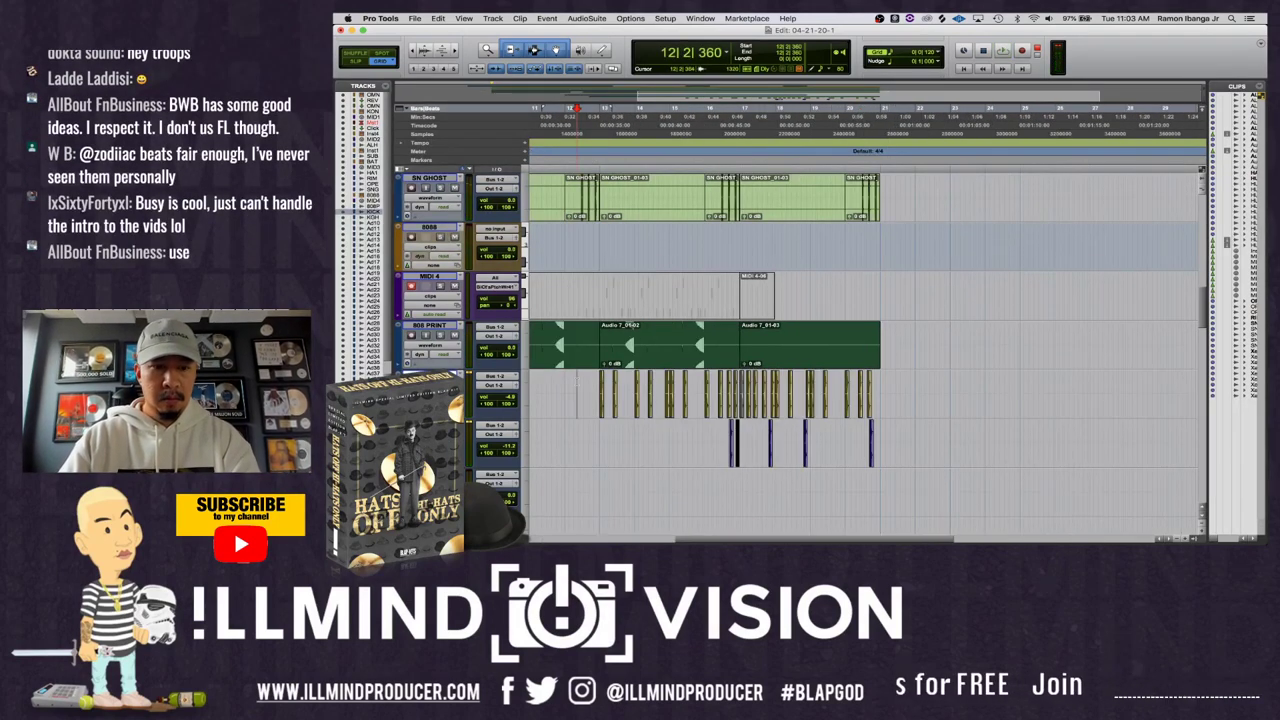
- Show the mixer and move the Master 1 track between MIDI 4 and 808 PRINT
key("super+equal")
scroll(723, 372, "left", 5)
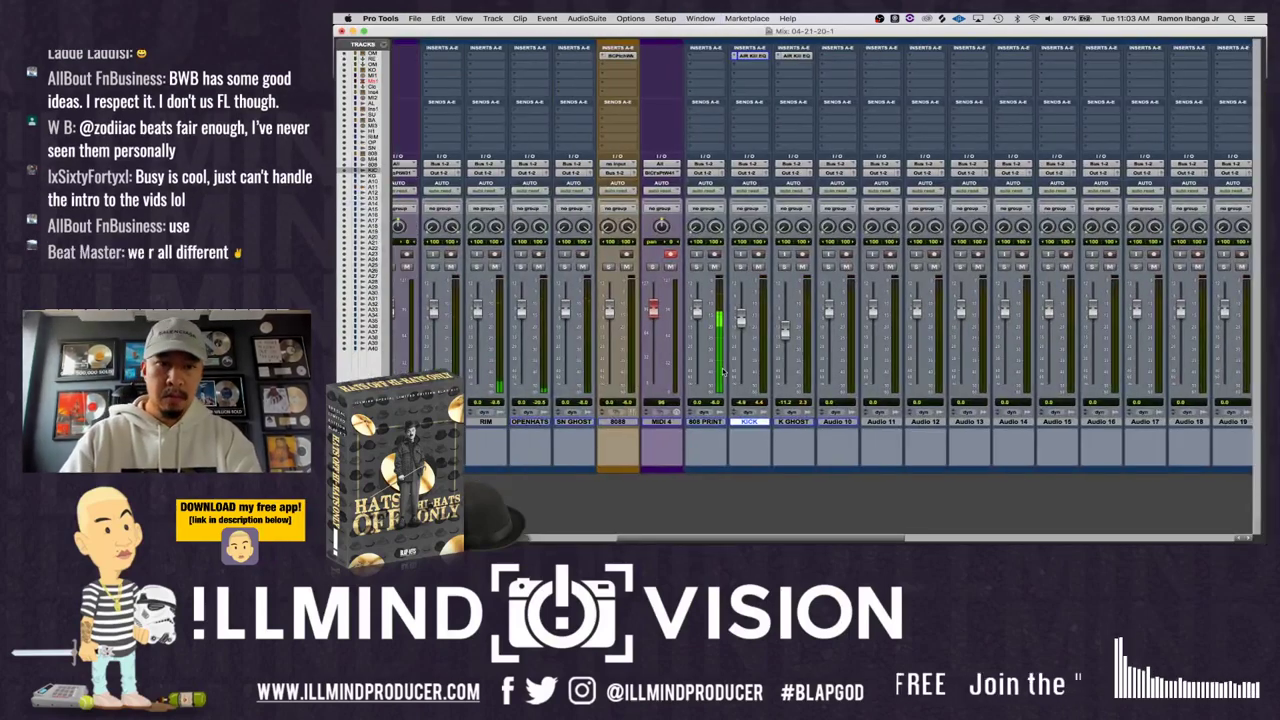
scroll(723, 372, "left", 6)
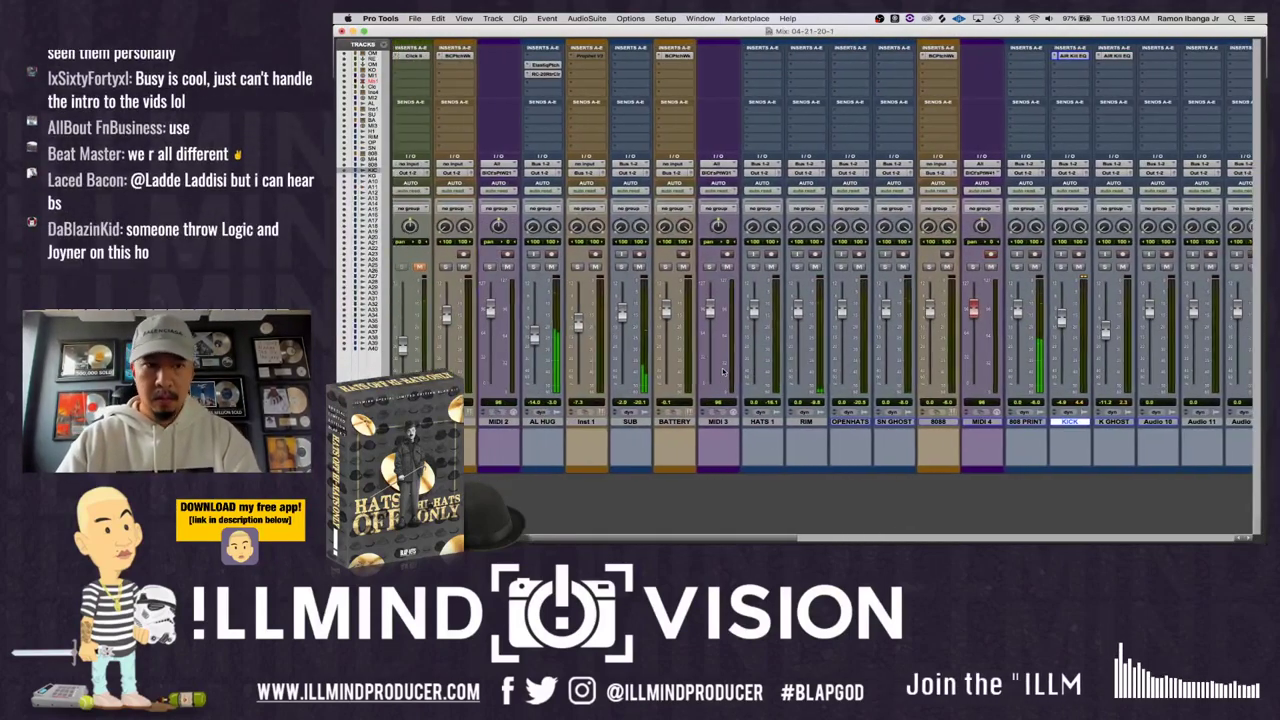
scroll(719, 372, "left", 4)
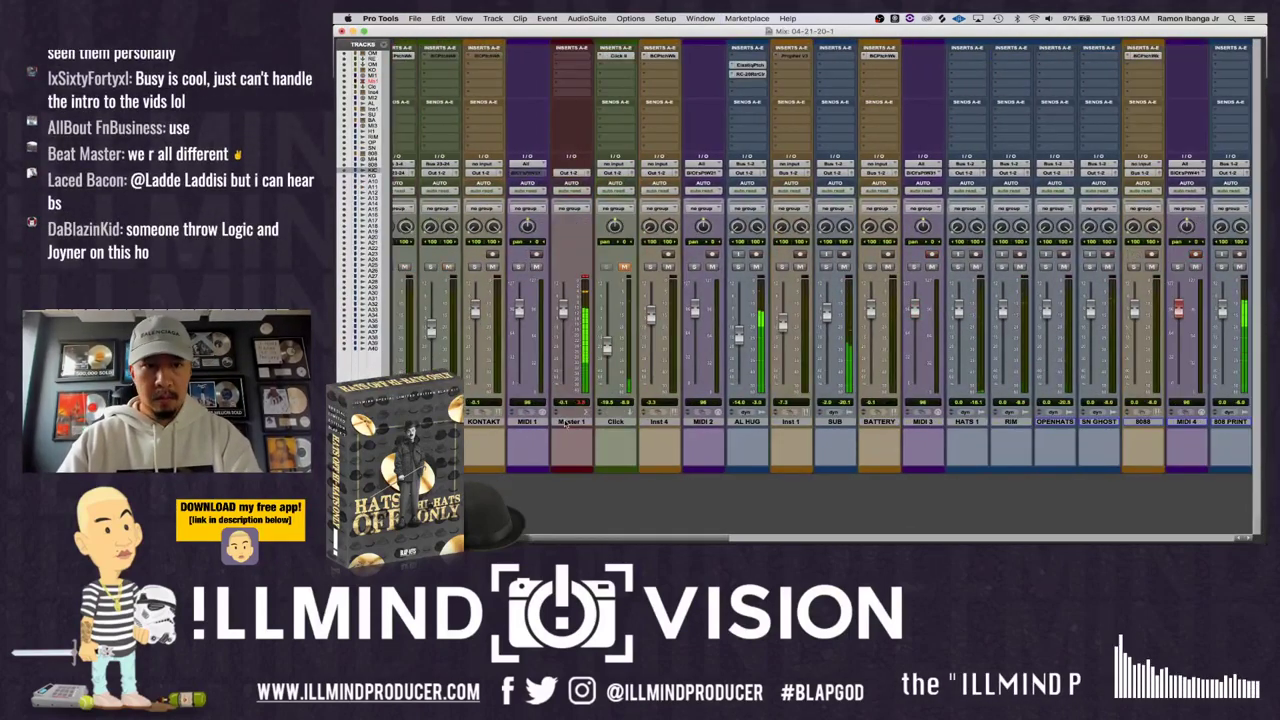
left_click_drag(571, 421, 1186, 421)
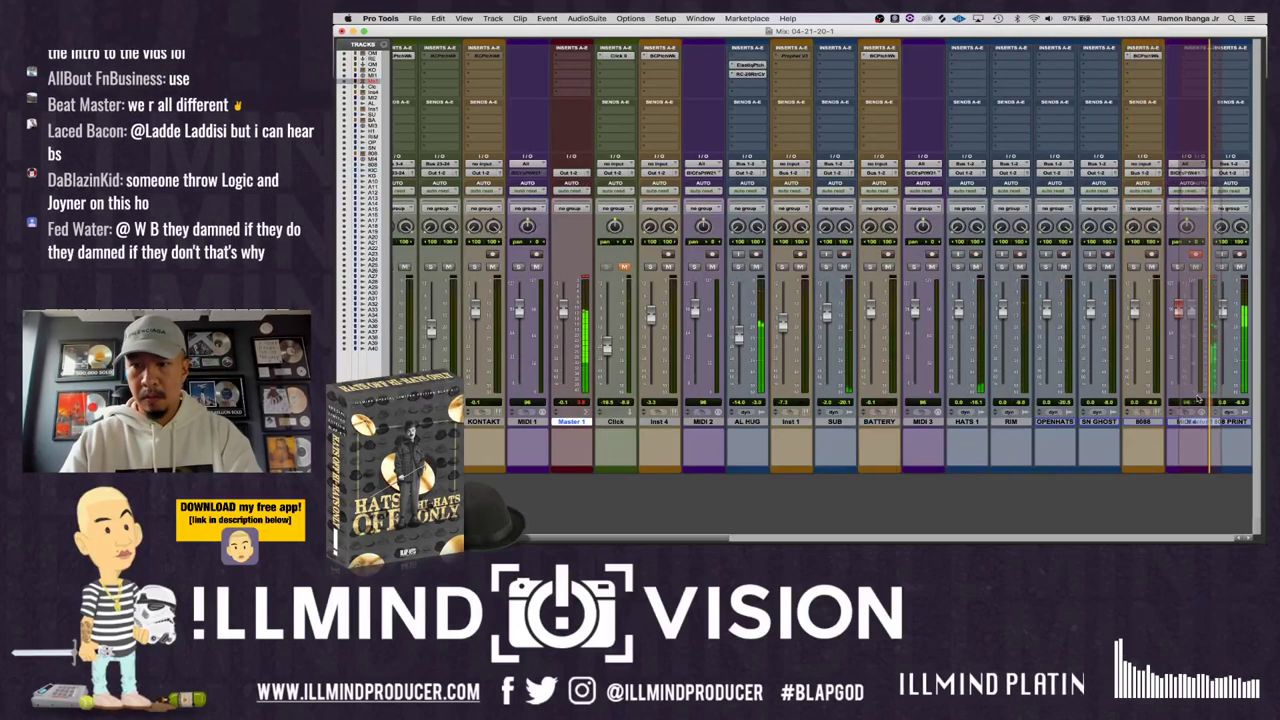
scroll(968, 385, "right", 8)
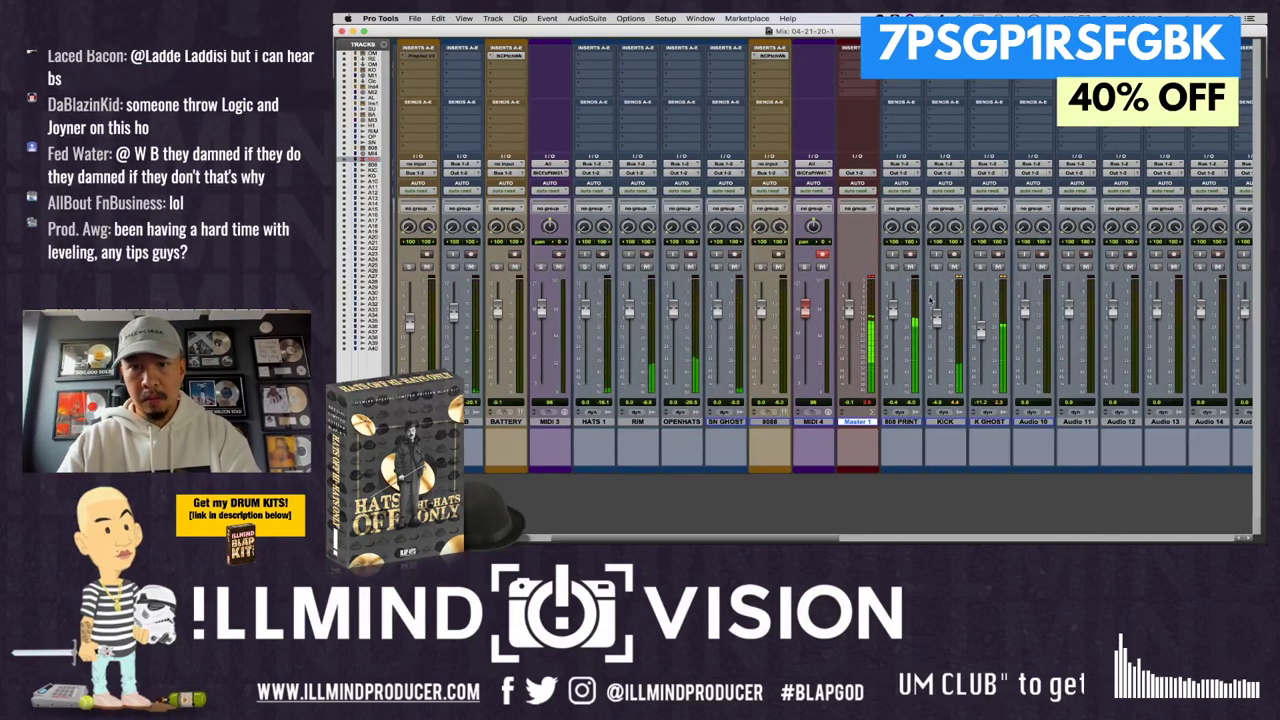
- Return to the arrangement and paste a kick hit onto the K GHOST track at 17|2|720
scroll(929, 300, "right", 3)
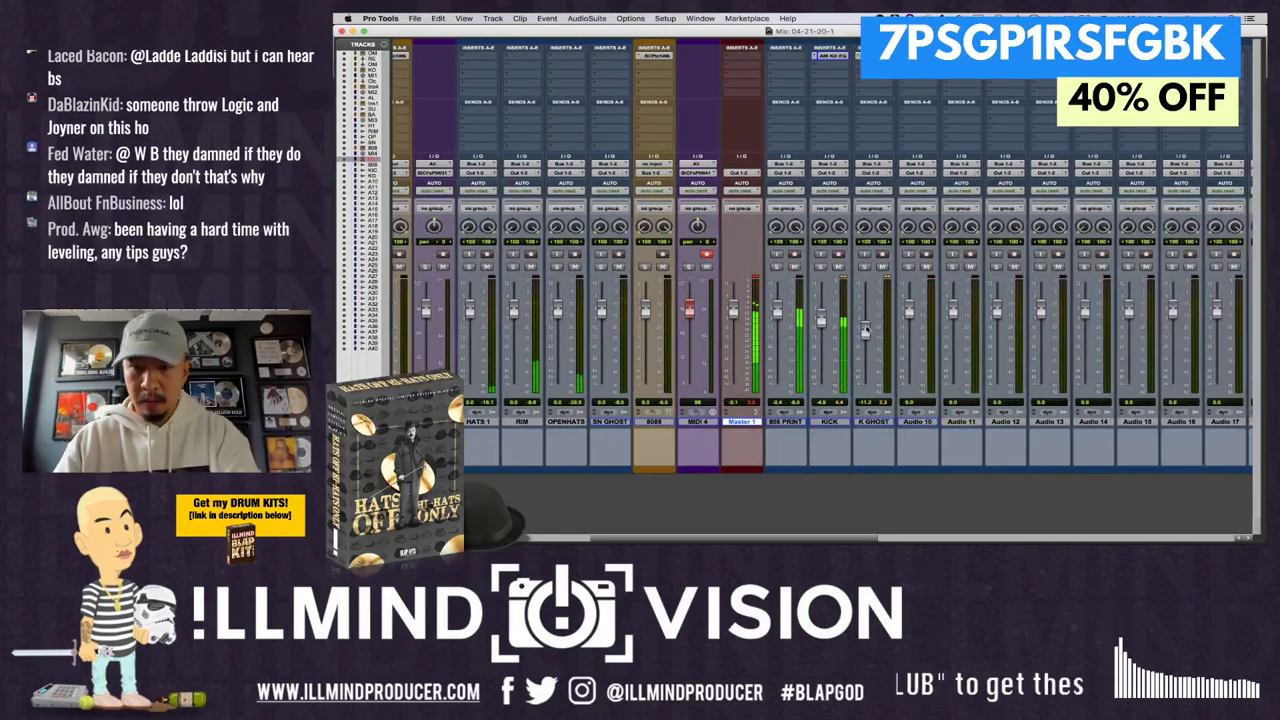
key("super+equal")
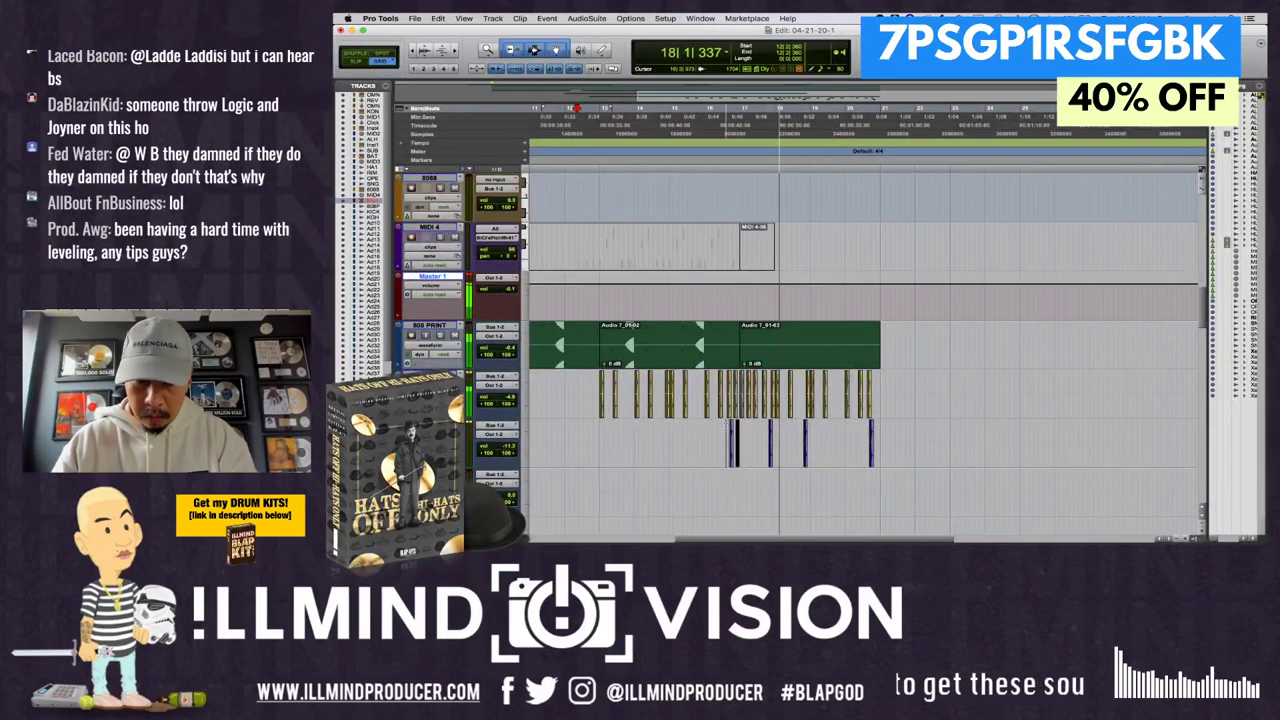
key("super+bracketright")
key("super+bracketright")
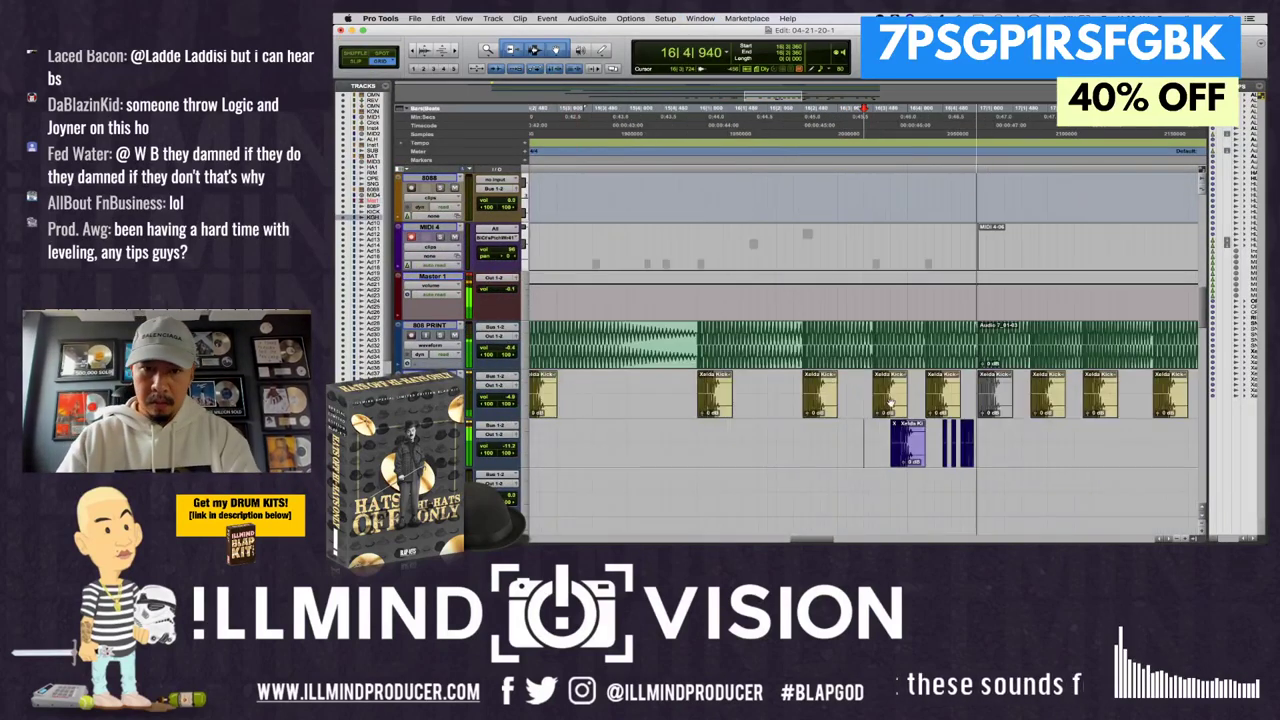
scroll(889, 403, "right", 3)
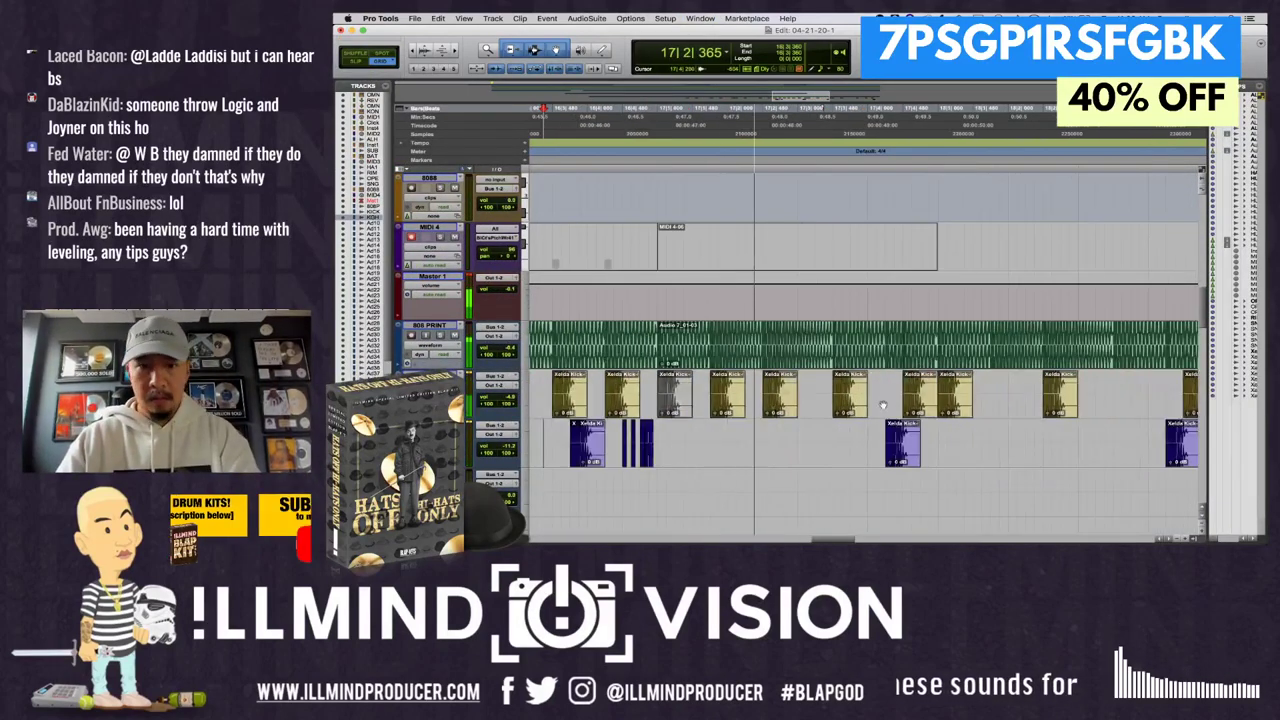
left_click(779, 403)
key("super+c")
left_click(780, 435)
key("super+v")
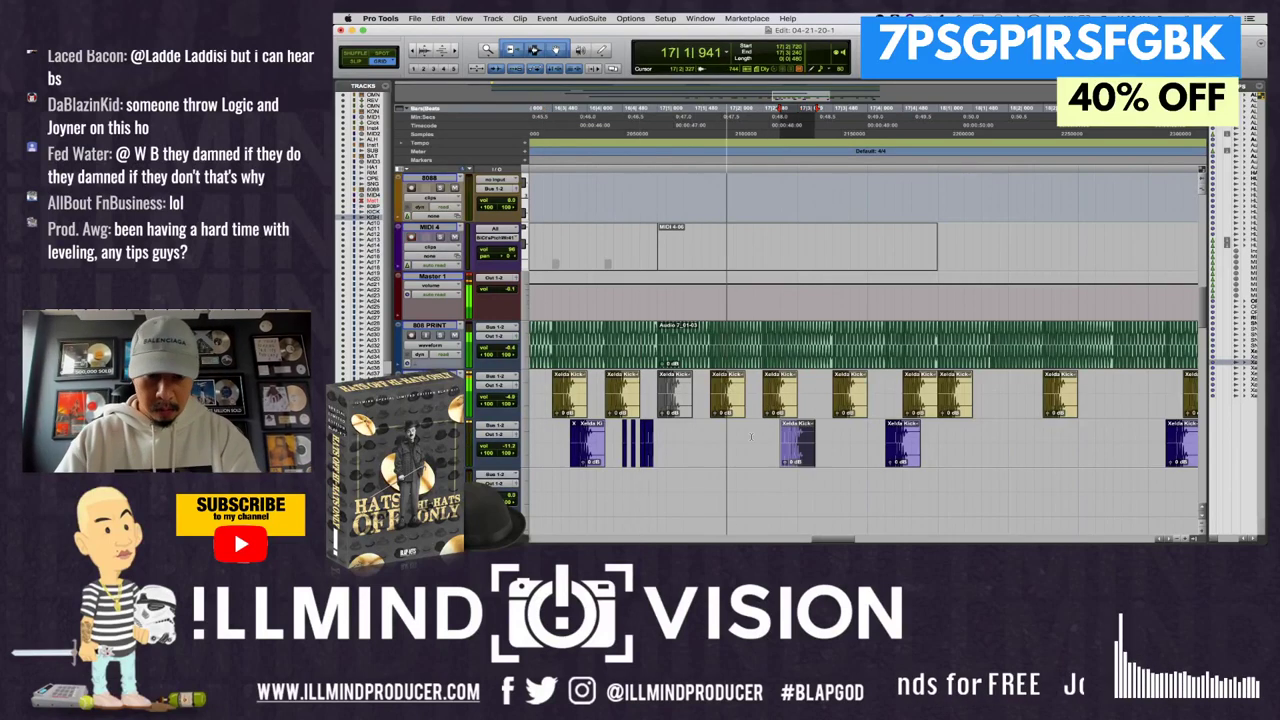
- Audition from 17|2|240 and add another K GHOST hit at 17|3|240
left_click(741, 437)
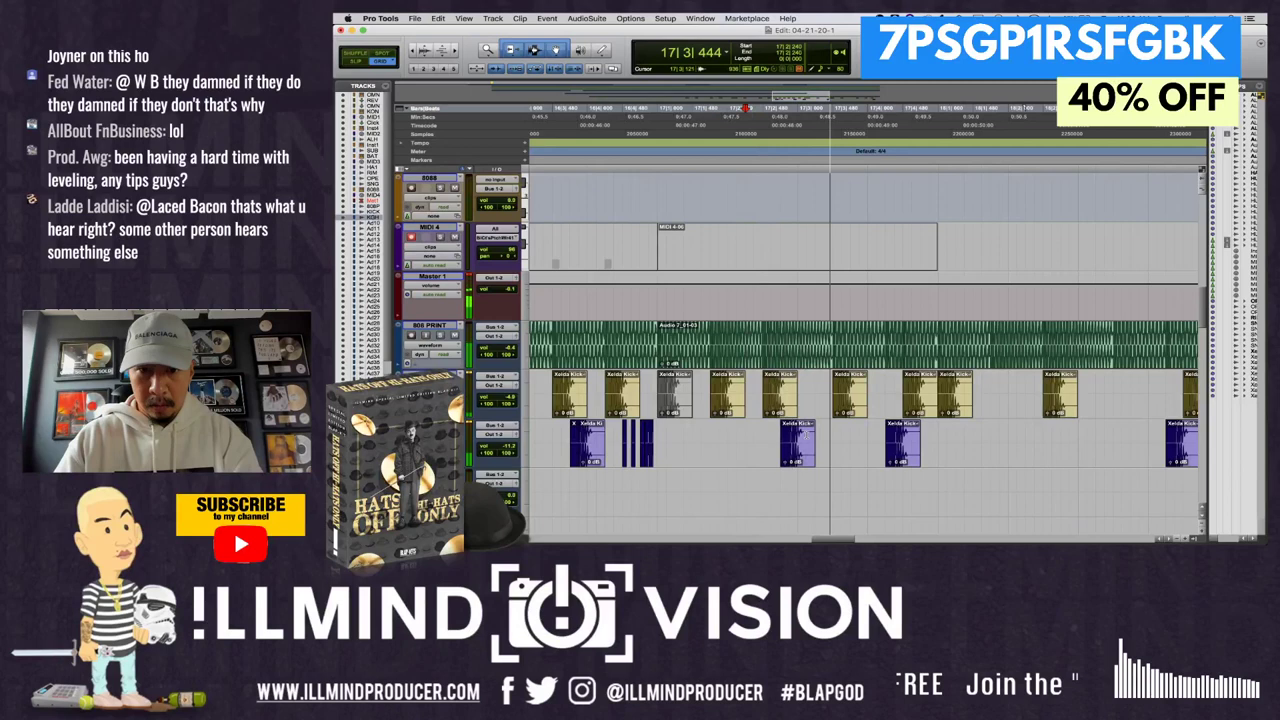
key("space")
key("ctrl+v")
key("space")
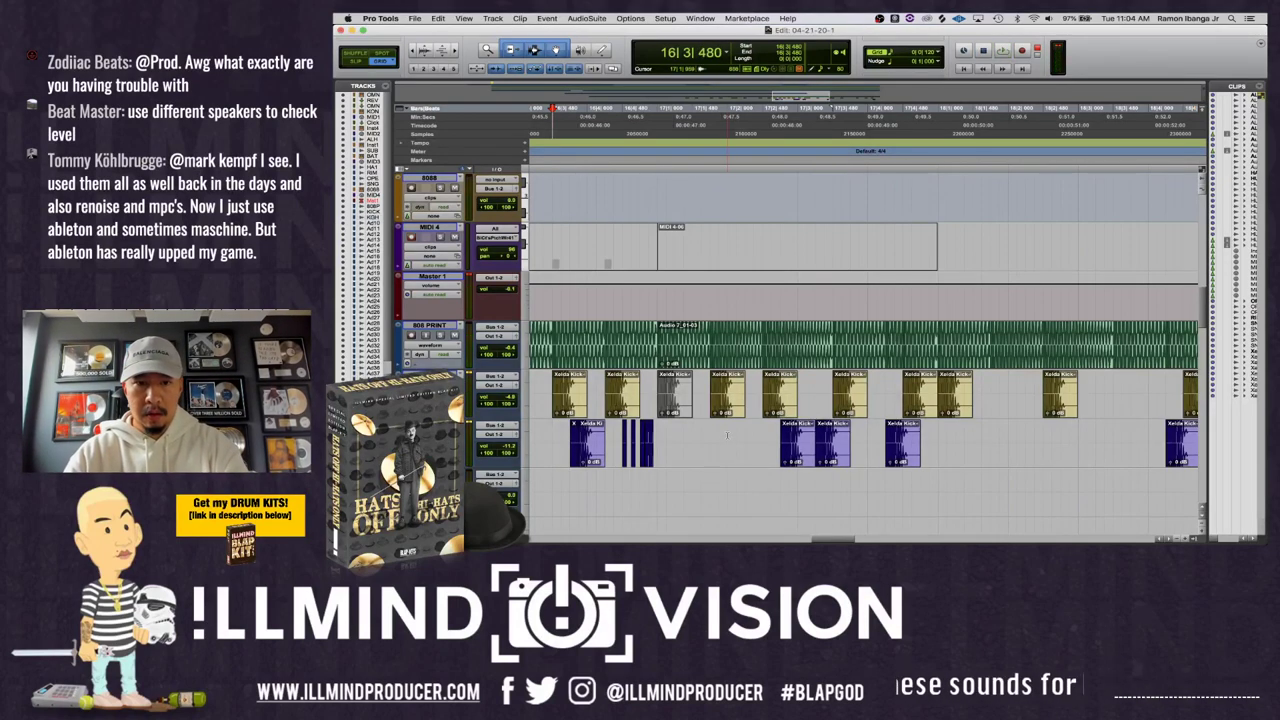
- Separate the SN GHOST hit at 16|4|480 into its own clip and audition it
key("r")
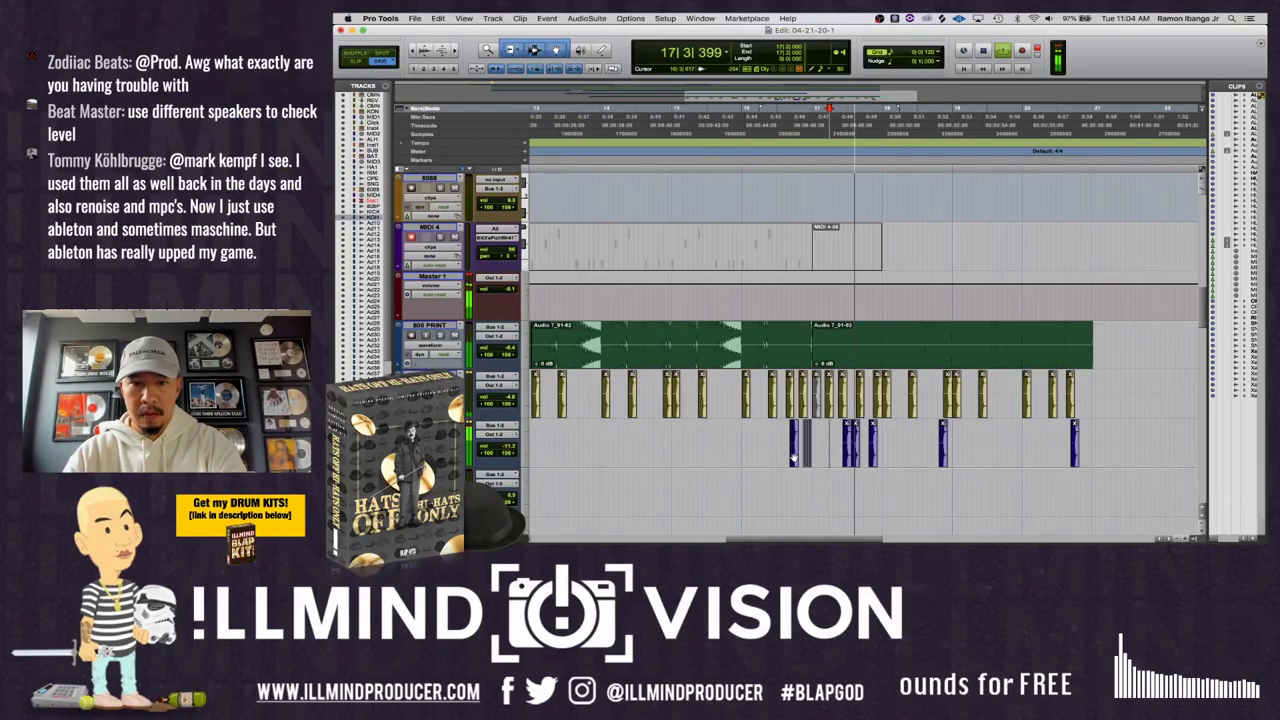
key("t")
key("t")
key("t")
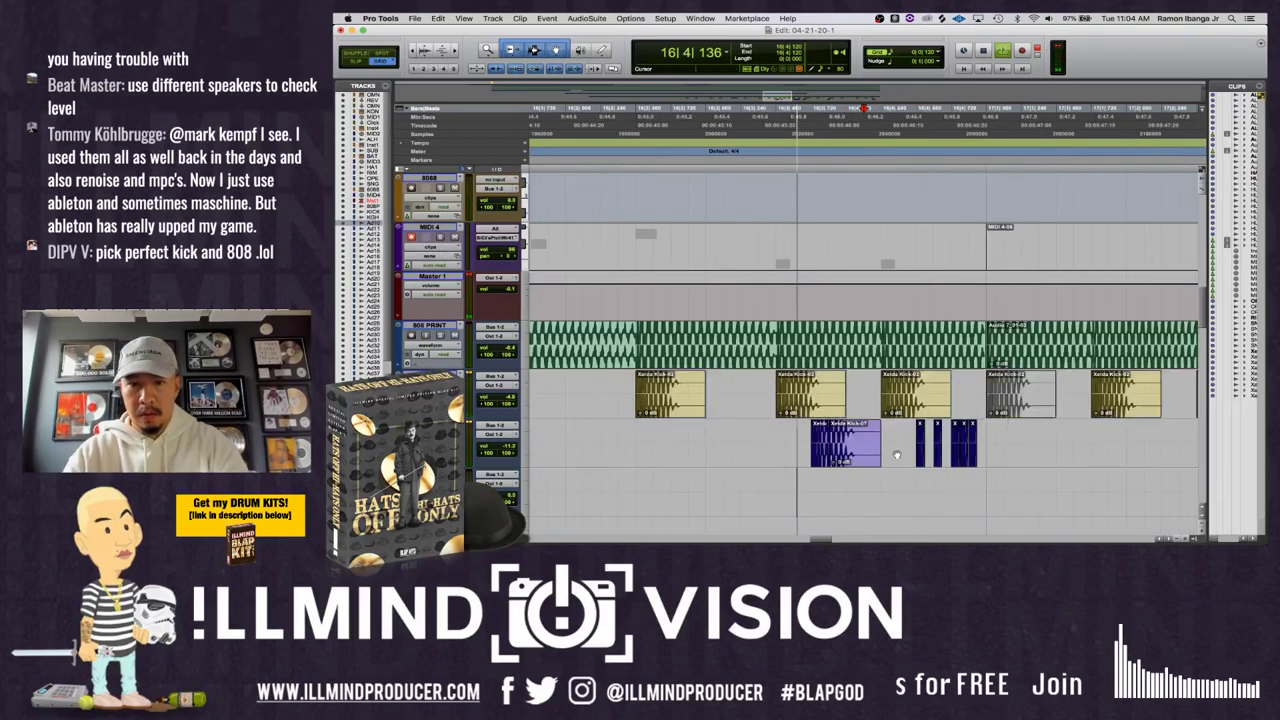
scroll(888, 452, "up", 5)
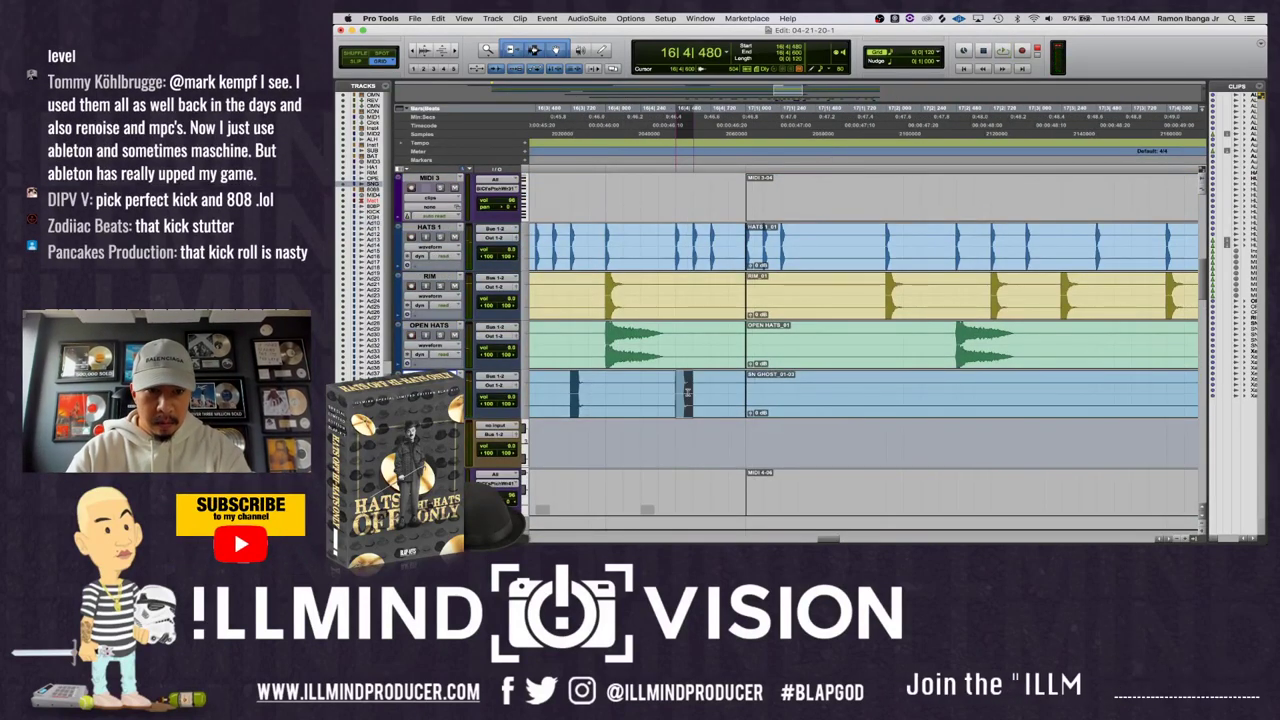
key("super+e")
key("space")
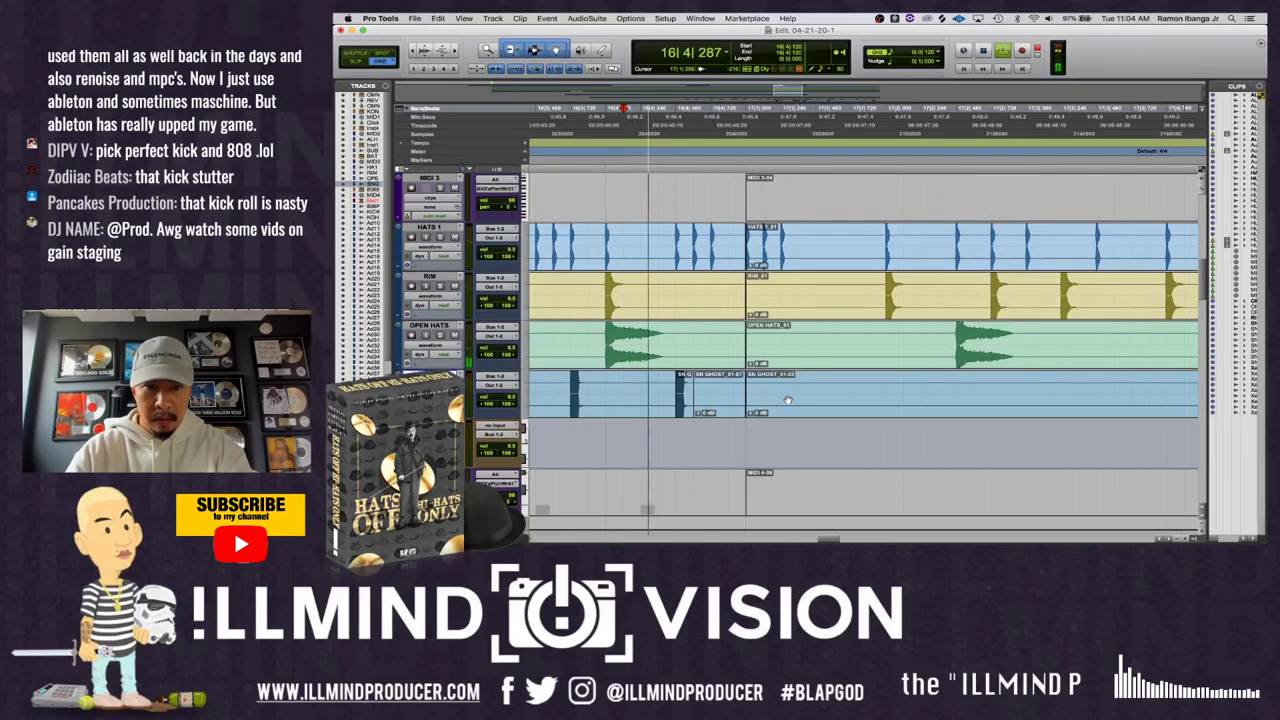
- Add copies of the separated snare hit on the SN GHOST track at 17|1|240 and 17|2|240, and audition them
key("space")
key("super+e")
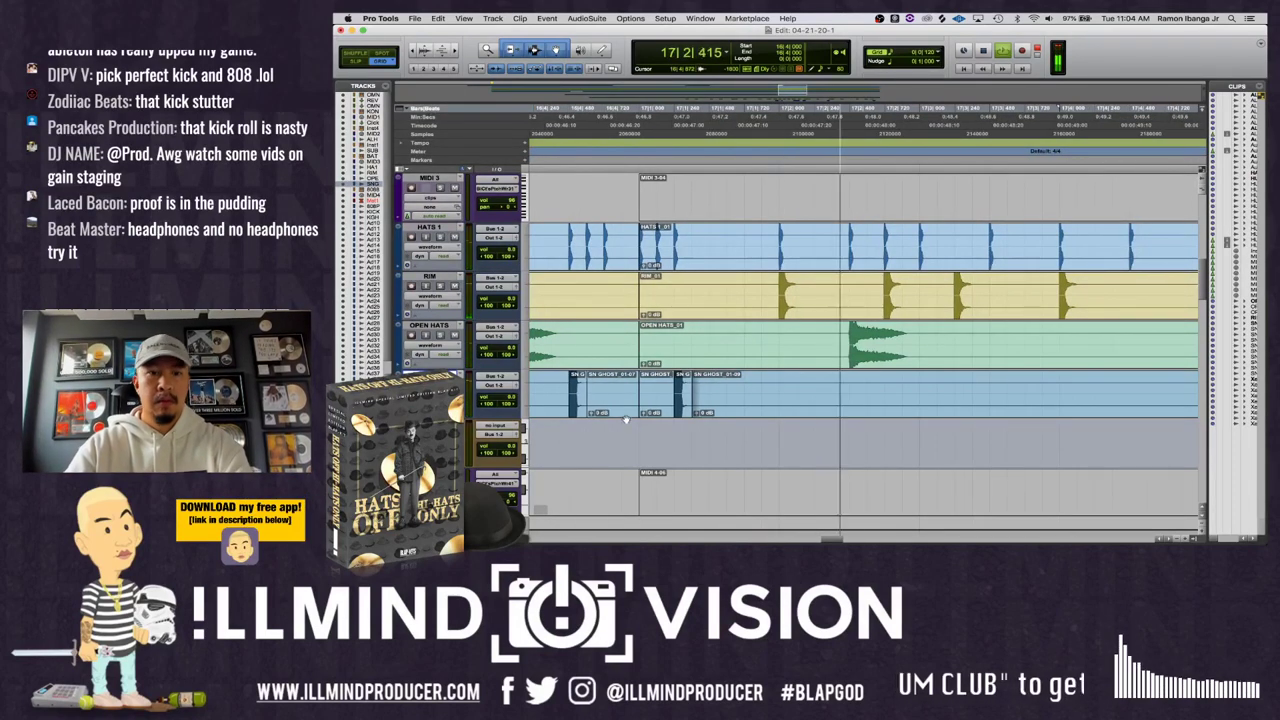
key("space")
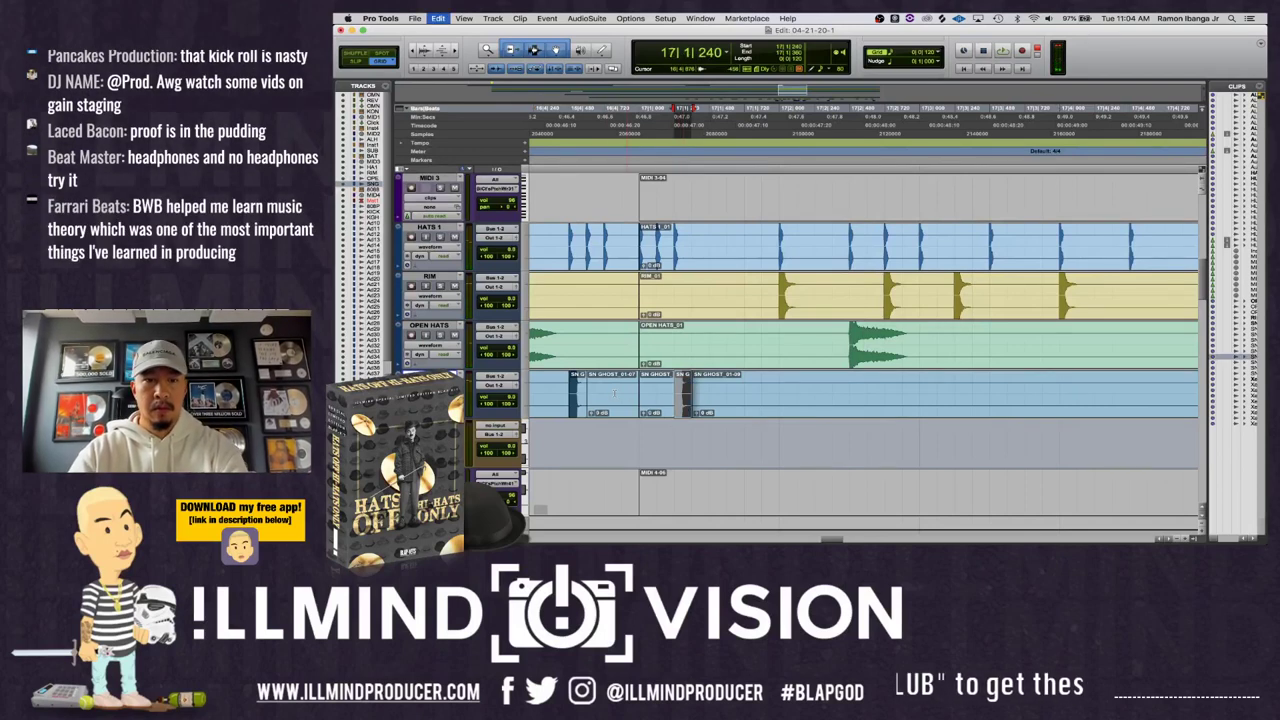
key("space")
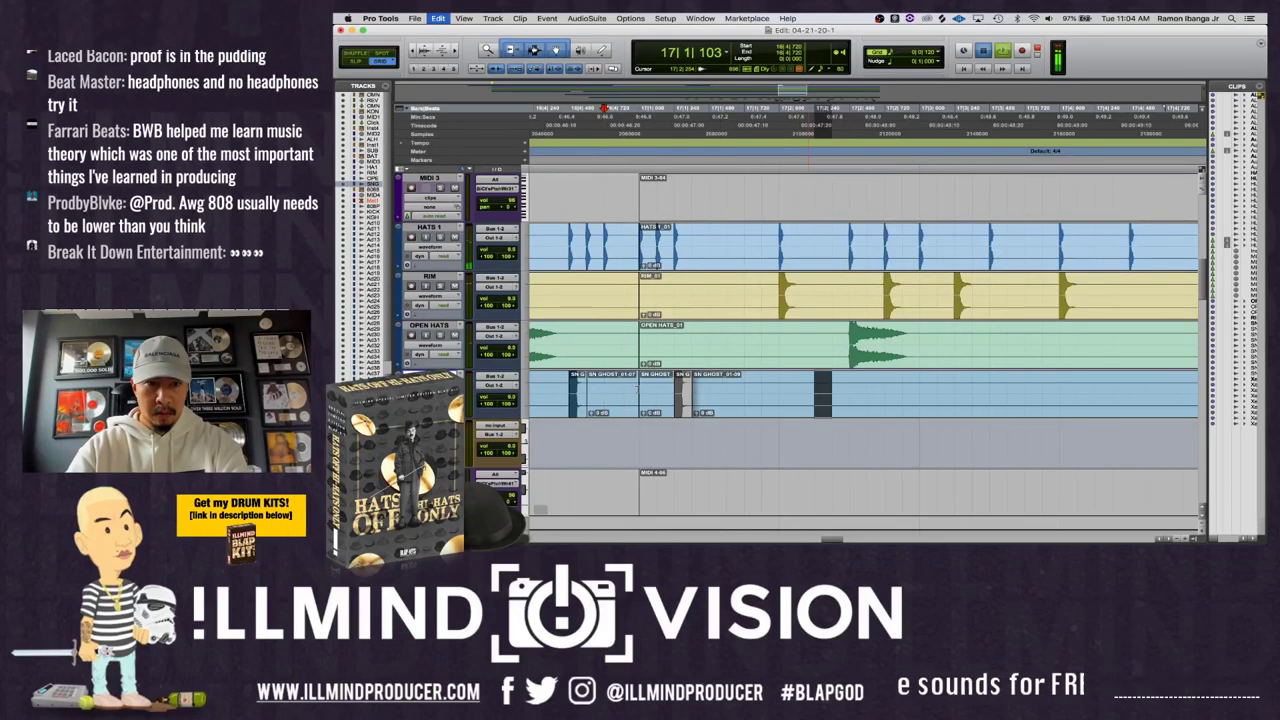
key("ctrl+v")
key("space")
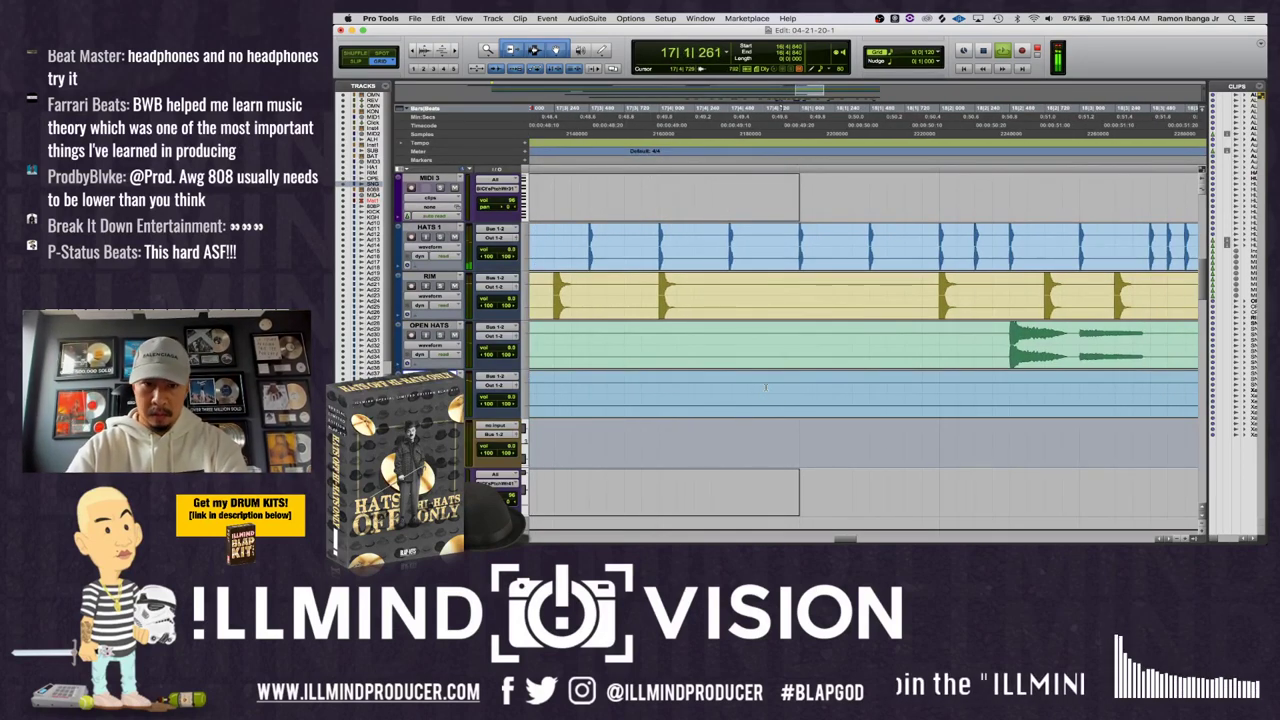
- Paste more snare ghost hits at 17|4|720, 18|2|240, 19|2|240 and 19|4|720 on the SN GHOST track, and audition them
left_click_drag(765, 386, 766, 386)
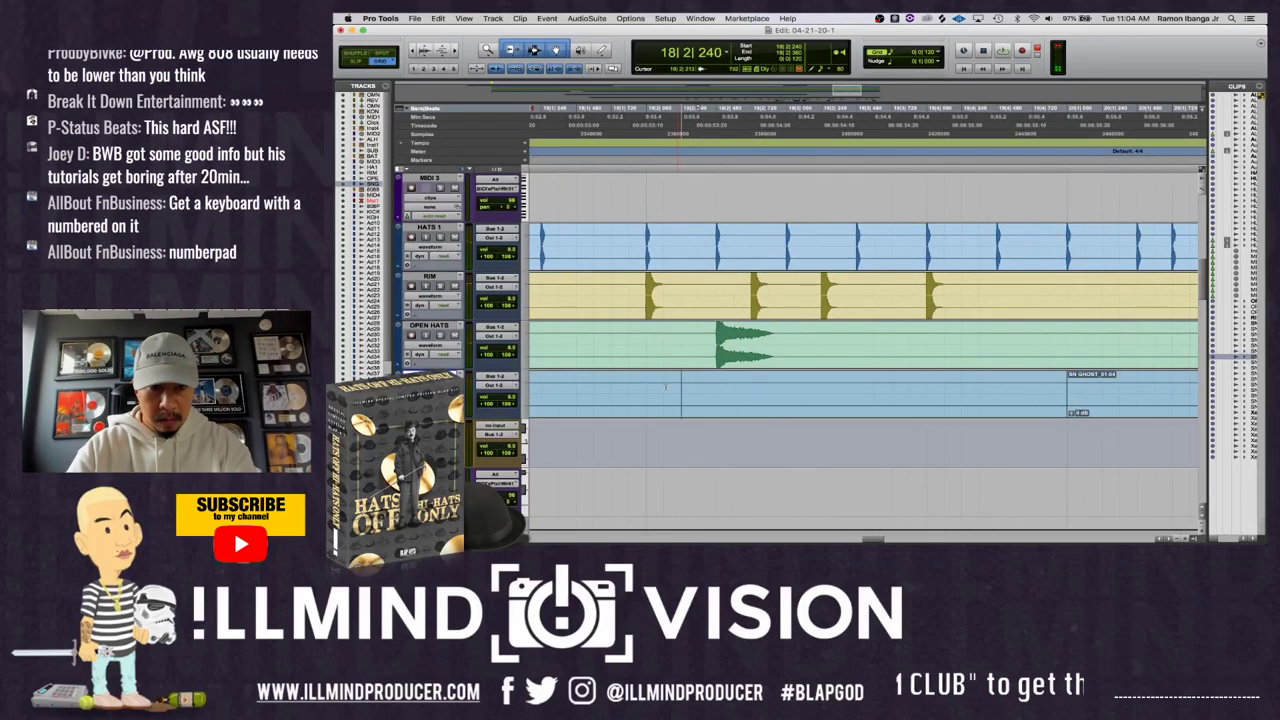
key("super+v")
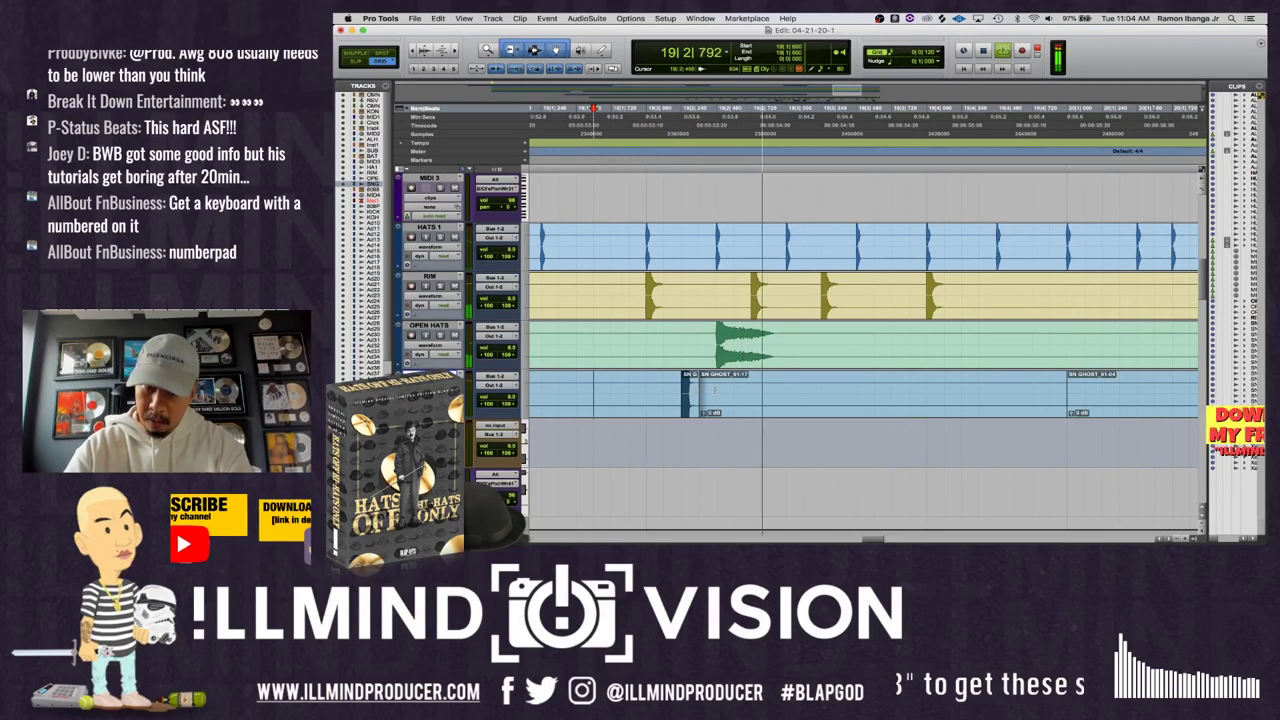
key("space")
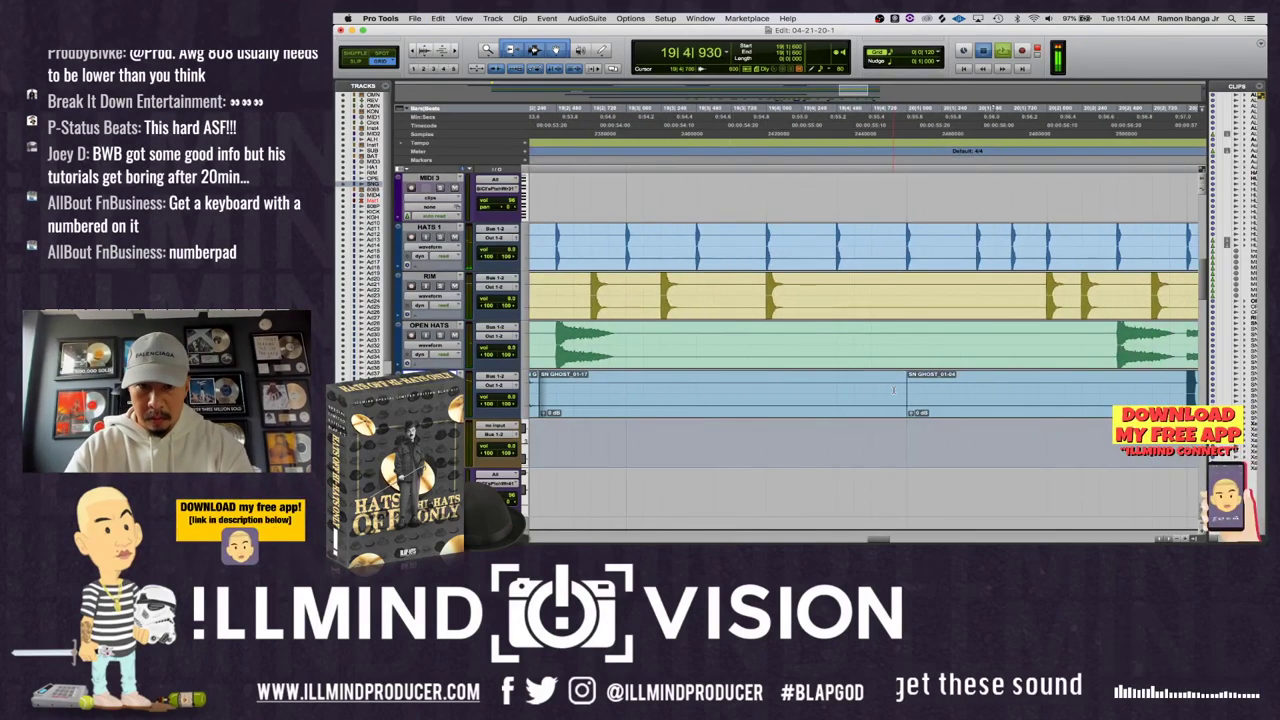
key("space")
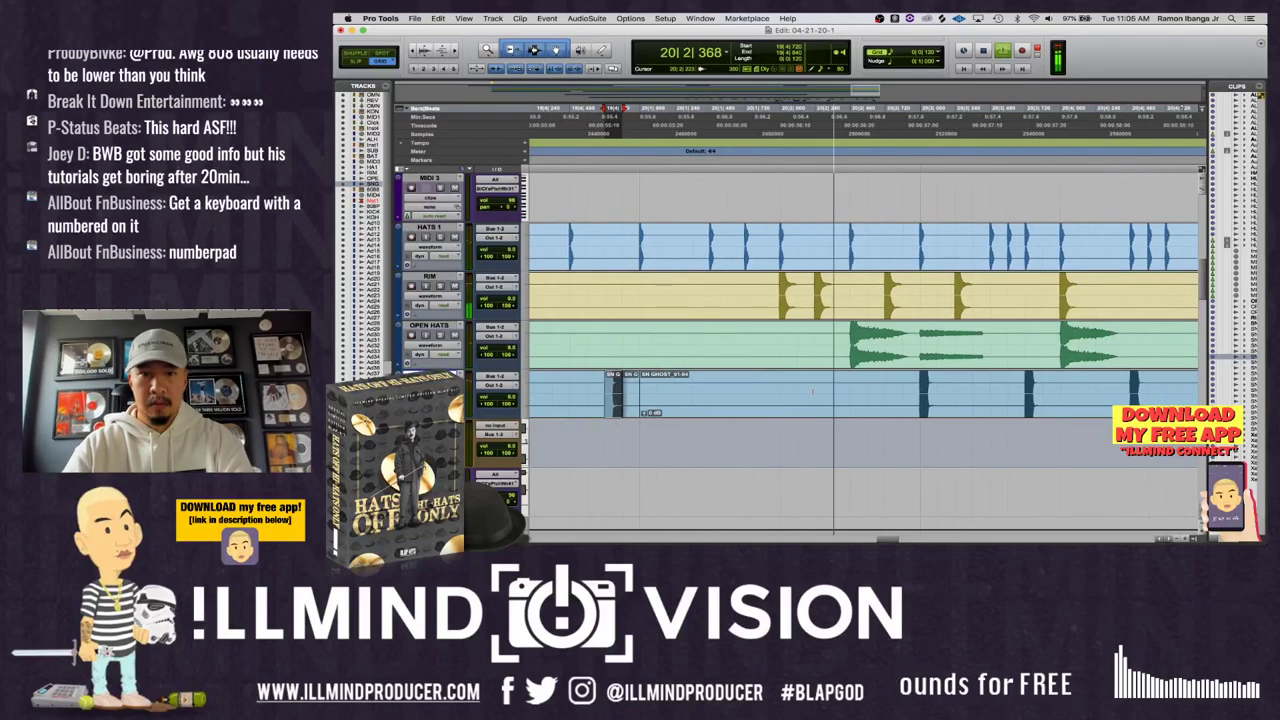
key("space")
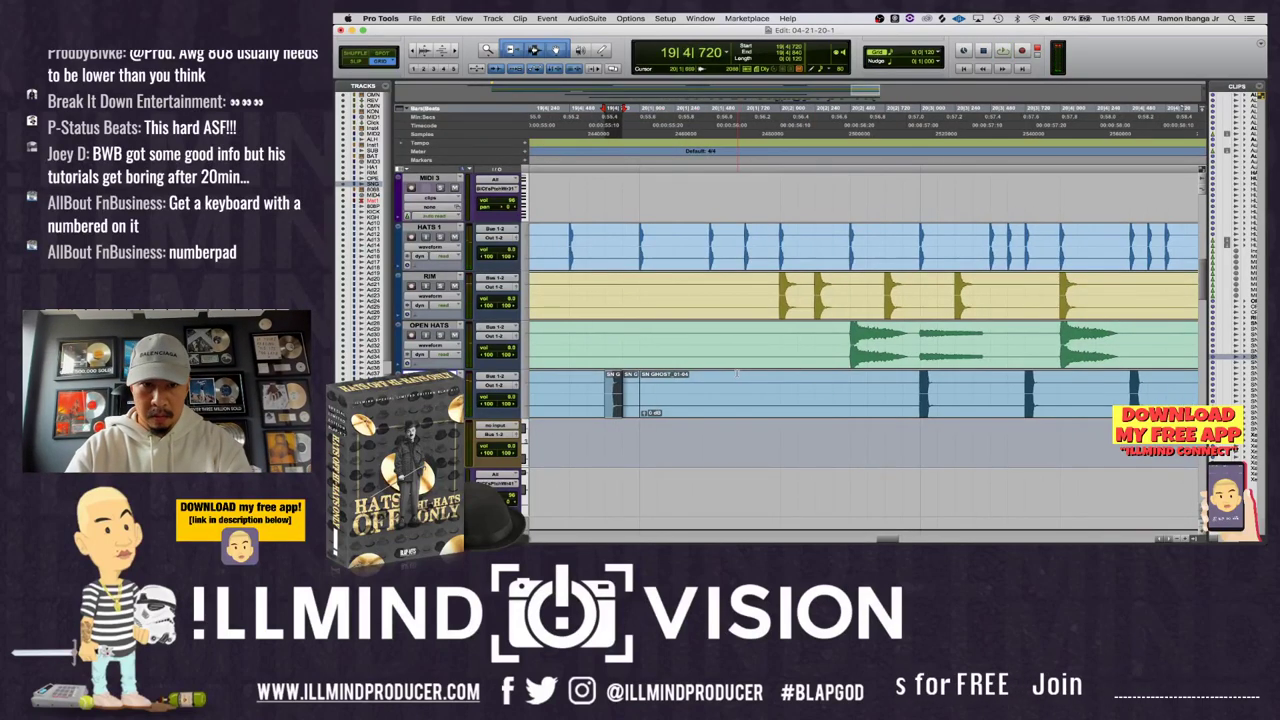
- Show the whole arrangement, select all the SUB clips and play from bar 5
key("r")
key("r")
key("r")
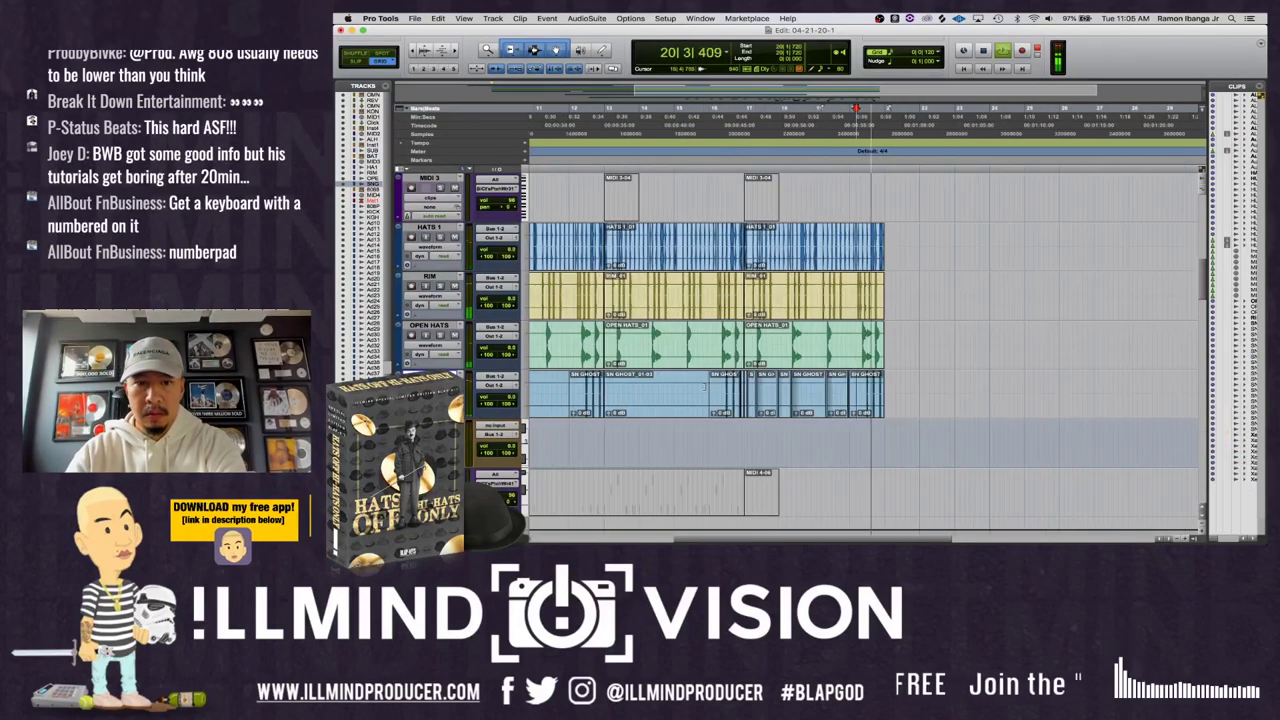
key("r")
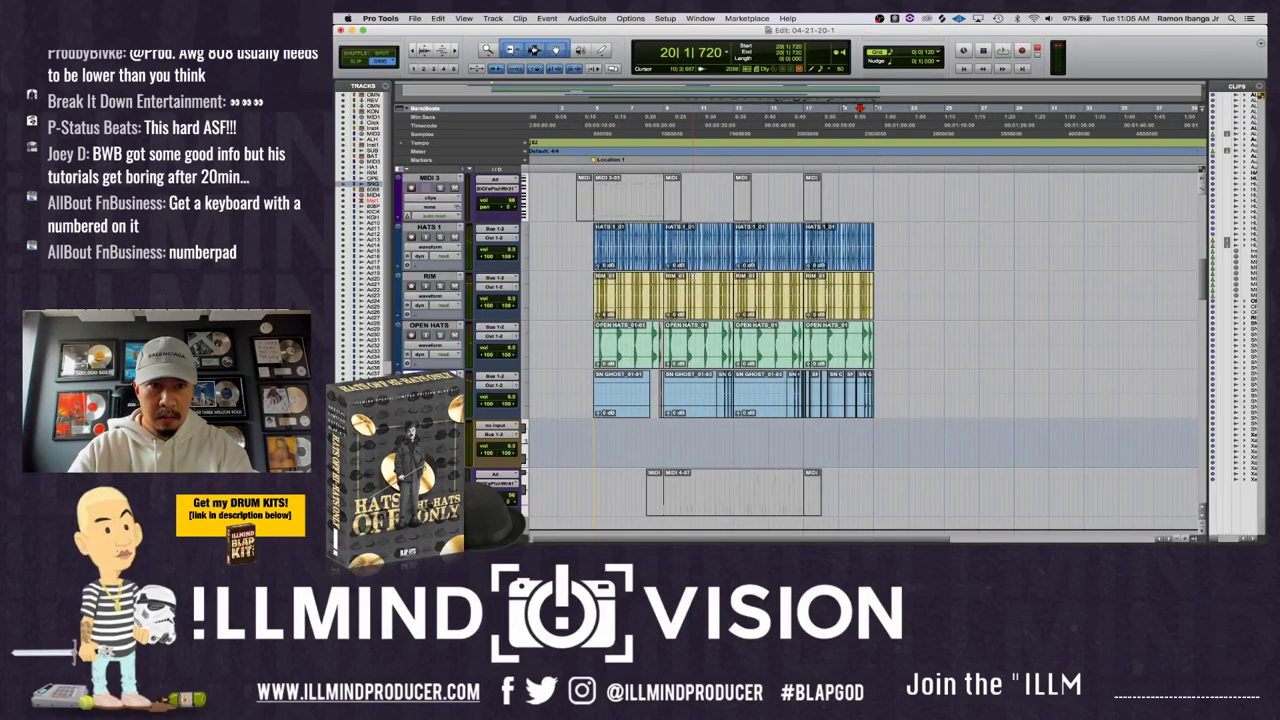
scroll(670, 265, "up", 2)
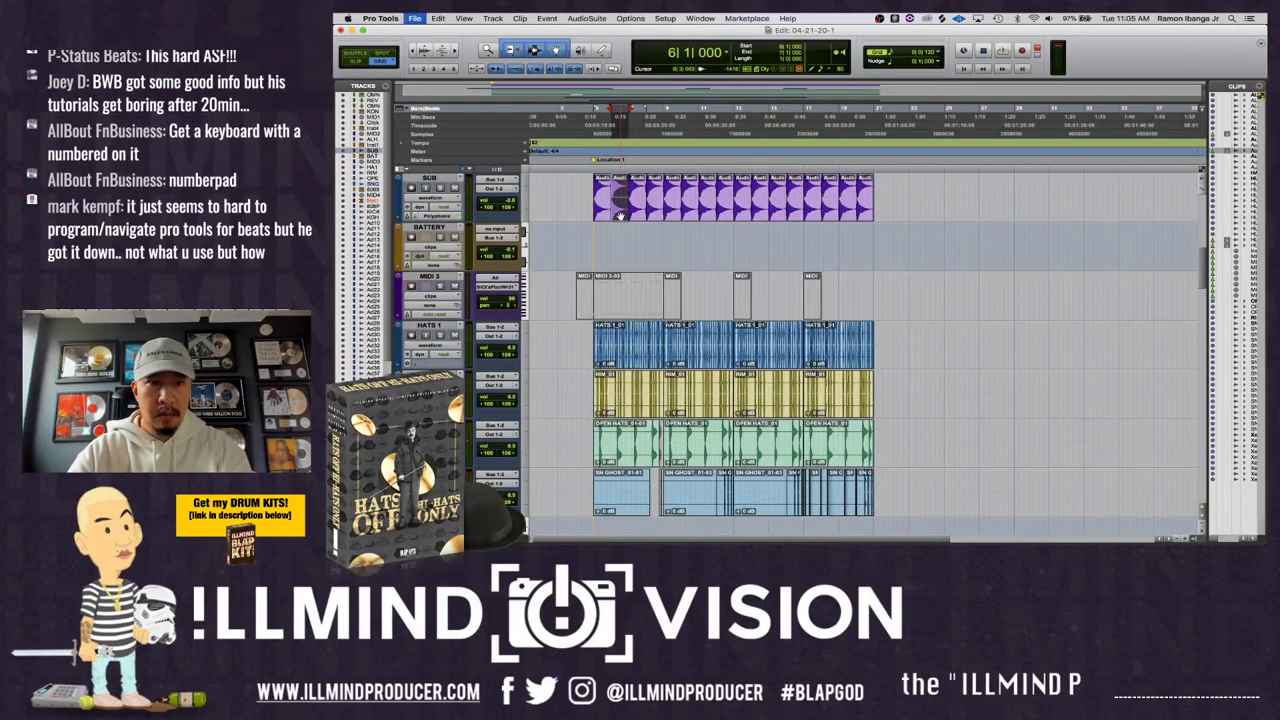
key("space")
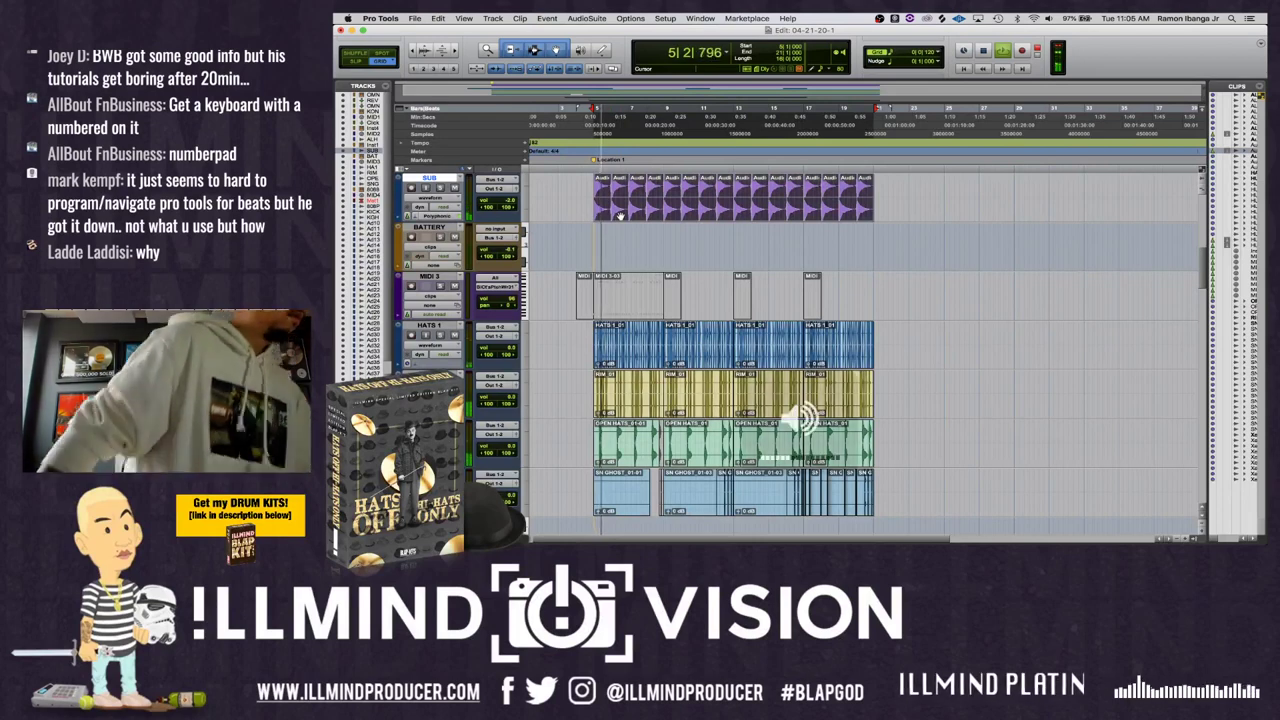
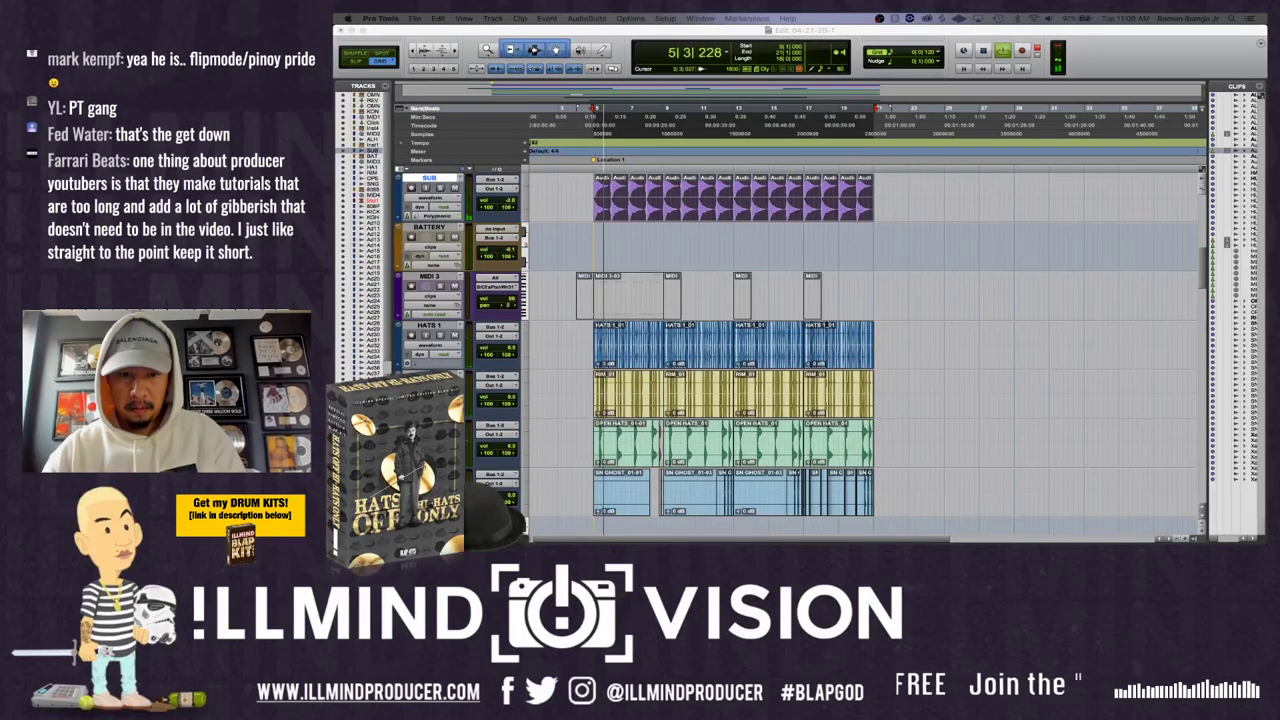
- Add another snare ghost hit on the SN GHOST track at 20|1|240 and audition it
scroll(800, 350, "down", 4)
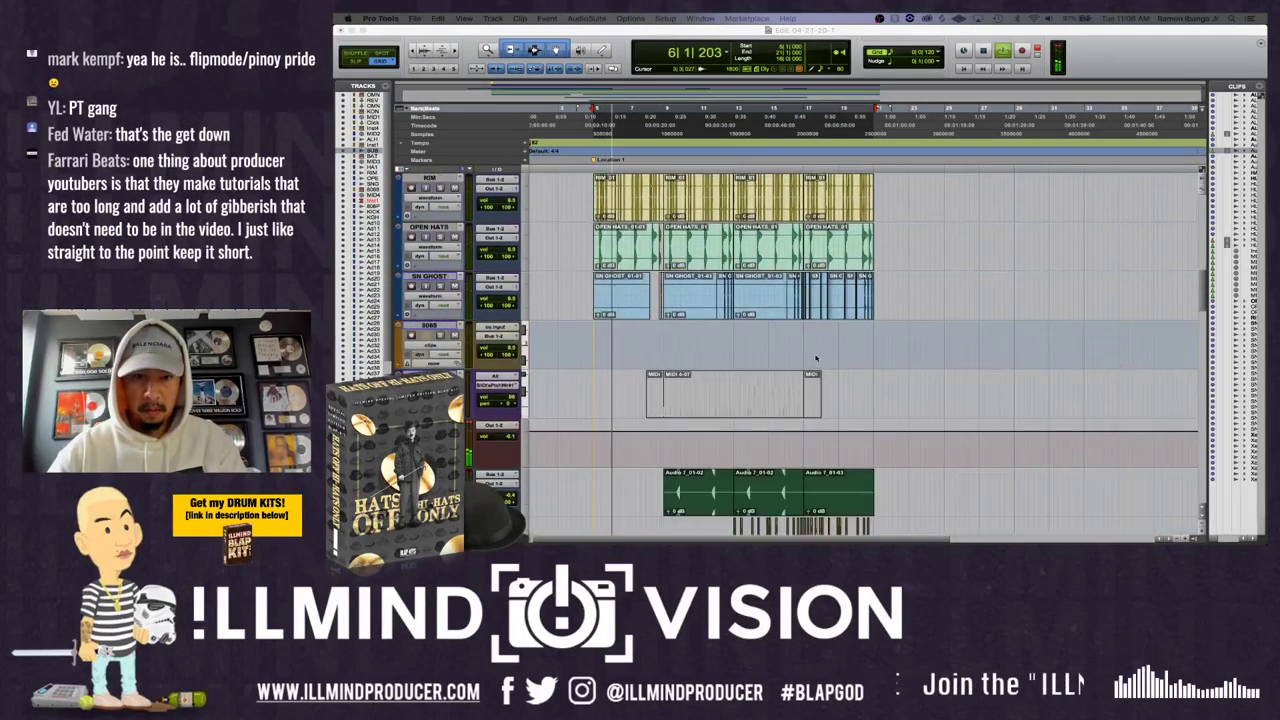
left_click(797, 292)
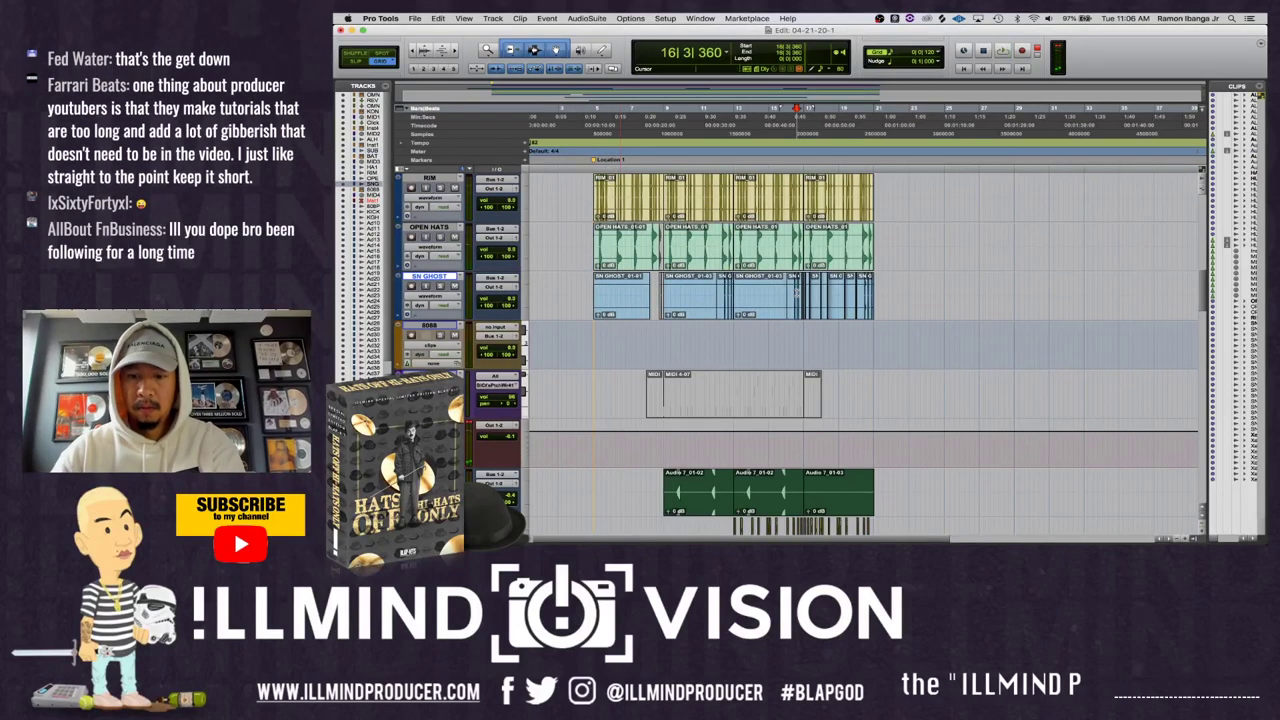
key("super+bracketright")
key("XF86AudioLowerVolume")
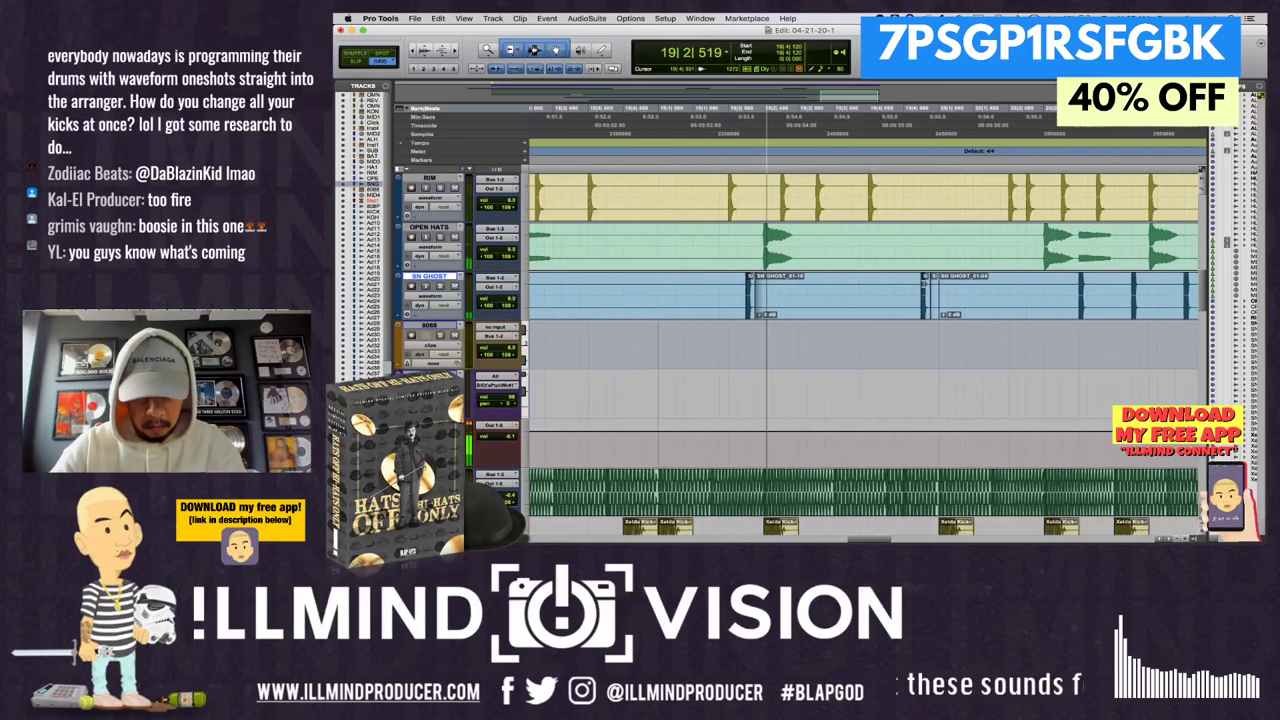
left_click(822, 288)
key("space")
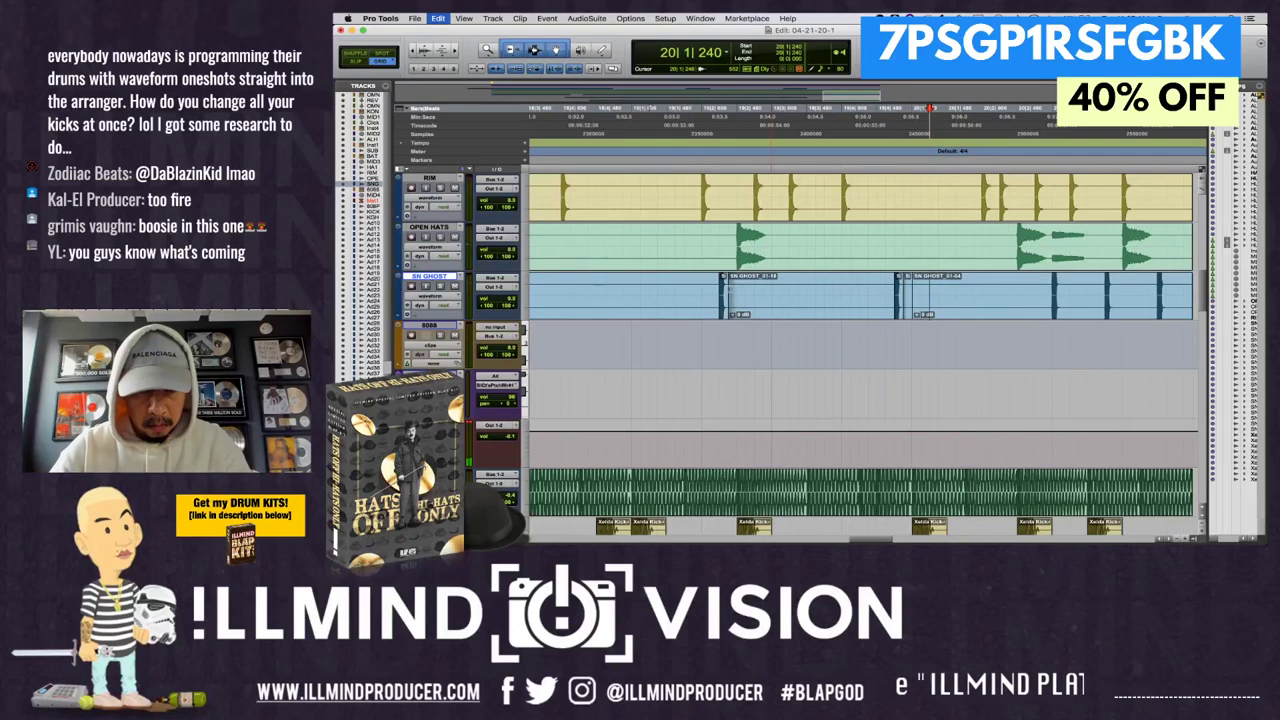
key("space")
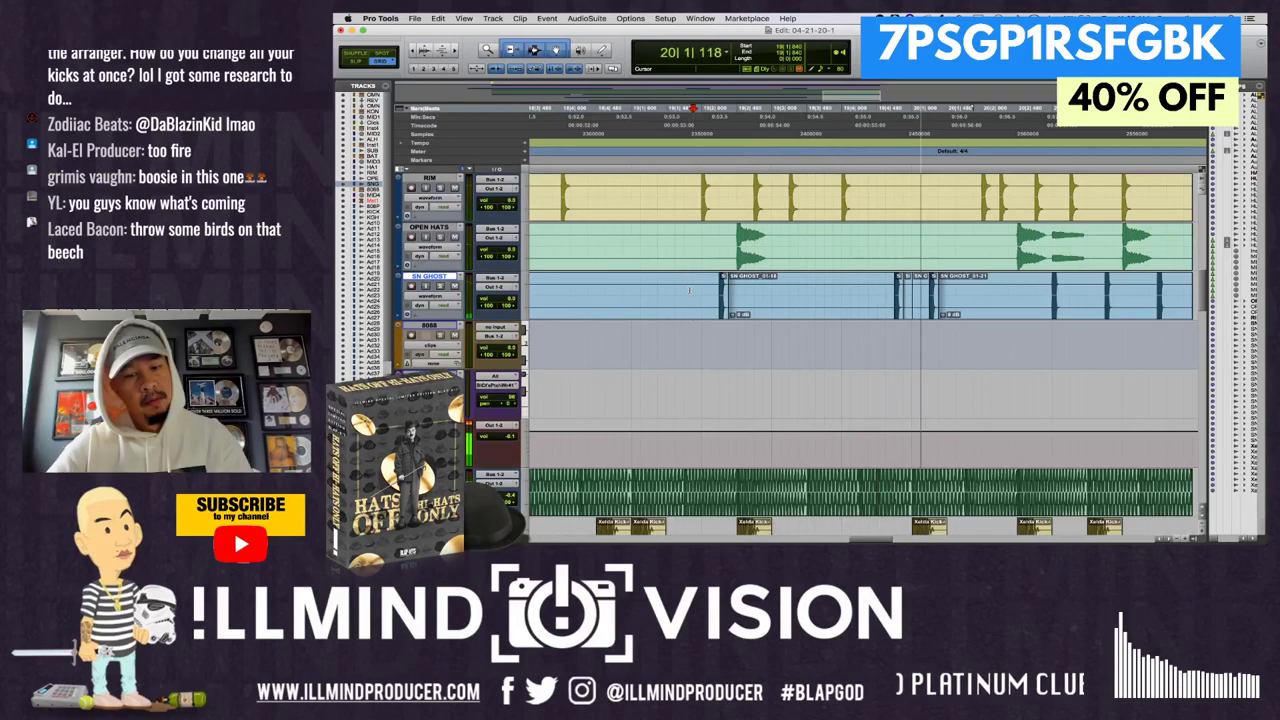
- Play through the closing bars in a wider view and cue the 8088 track at 16|2|000
key("super+bracketleft")
key("super+bracketleft")
key("super+bracketleft")
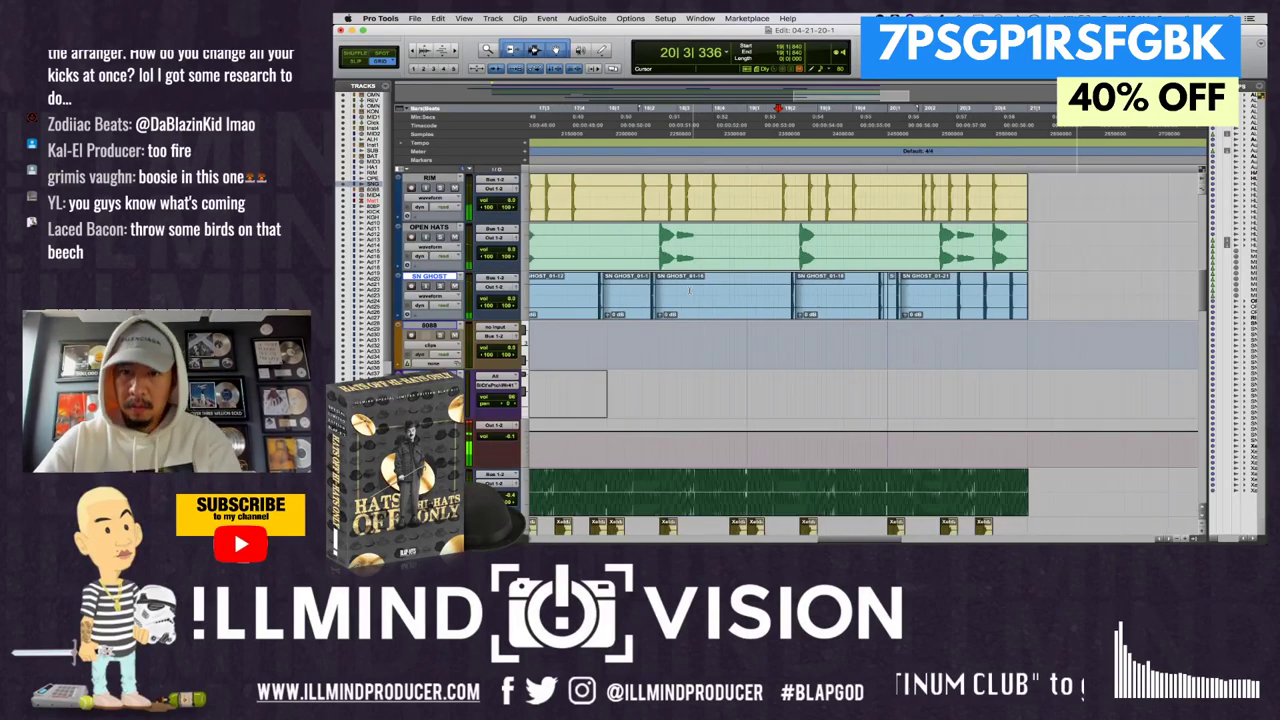
key("space")
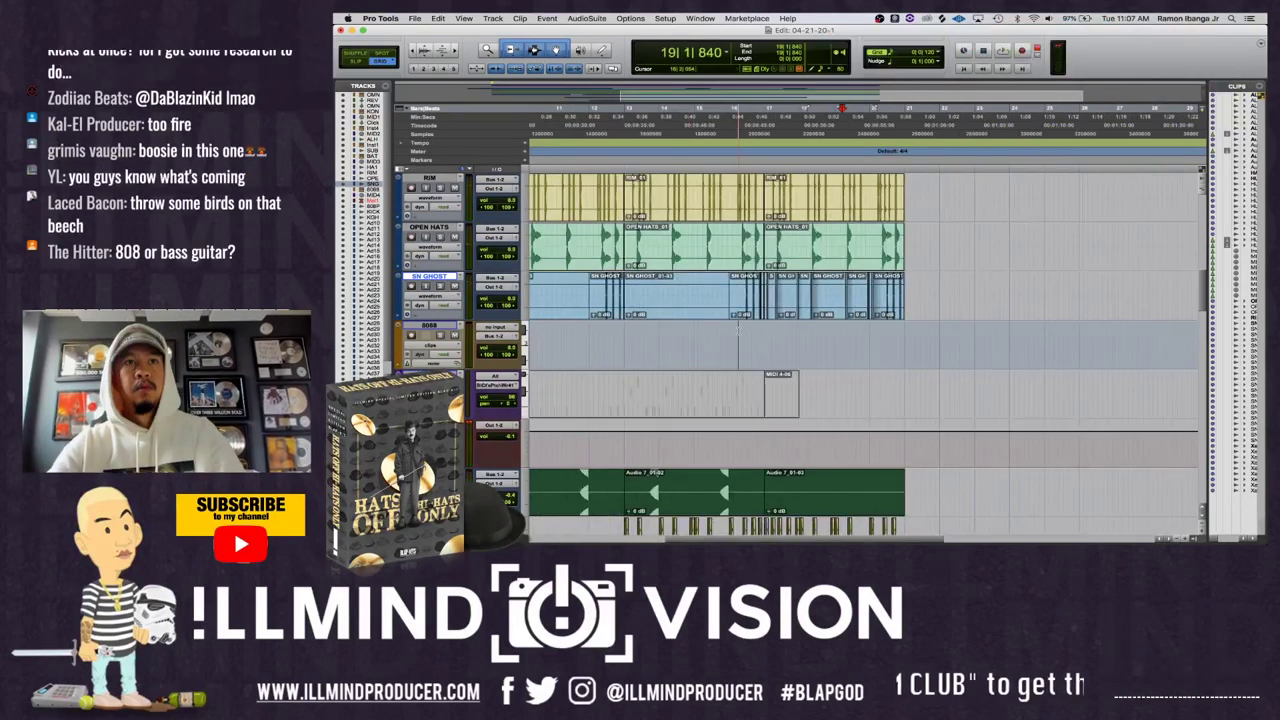
key("space")
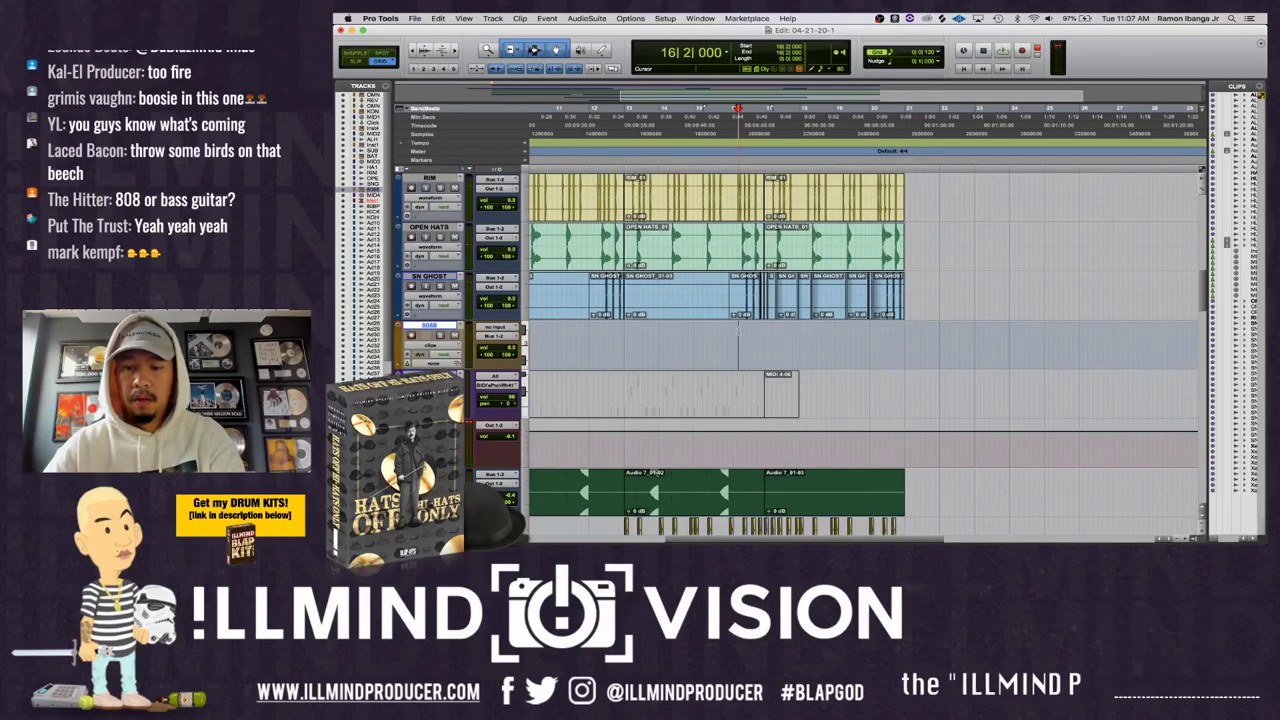
key("space")
- Select all the clips on the SN GHOST track and play the full arrangement from bar 5
triple_click(709, 310)
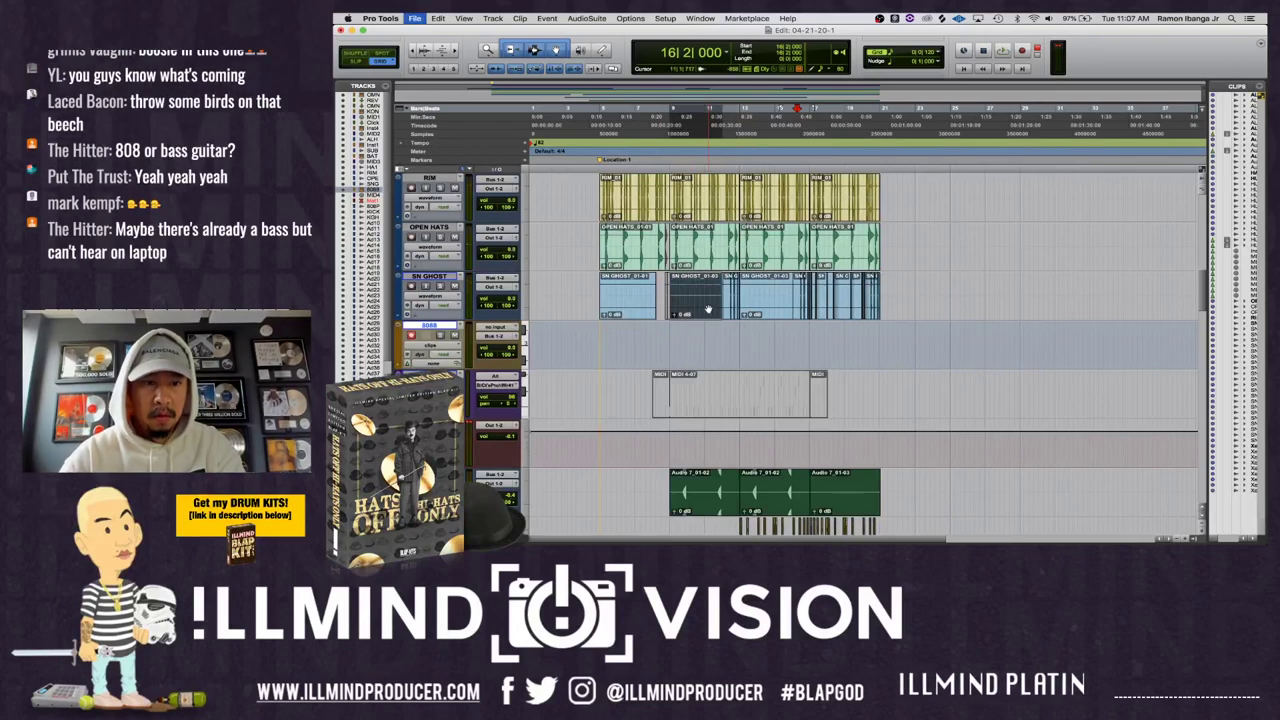
scroll(706, 317, "up", 3)
key("space")
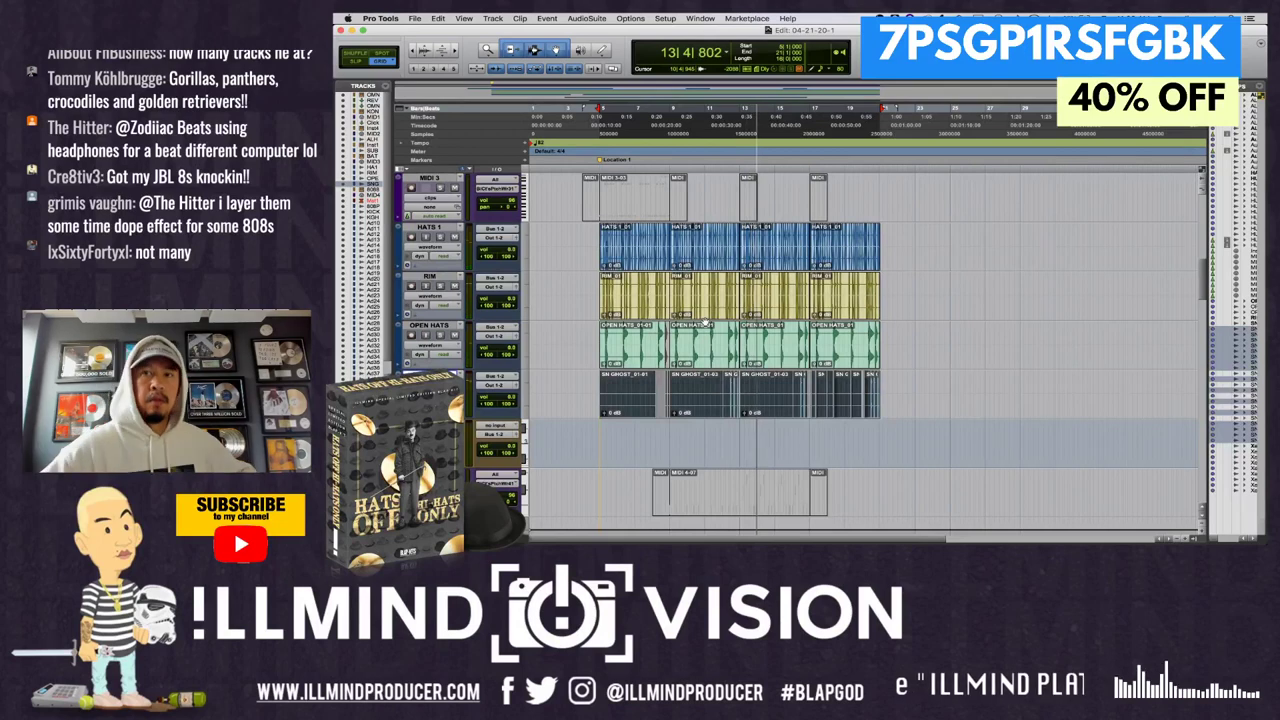
- On the 808 PRINT track, put the Audio 7_01-03 clip at bar 13 and Audio 7_01-02 at bar 17, and play from bar 11
scroll(890, 356, "down", 5)
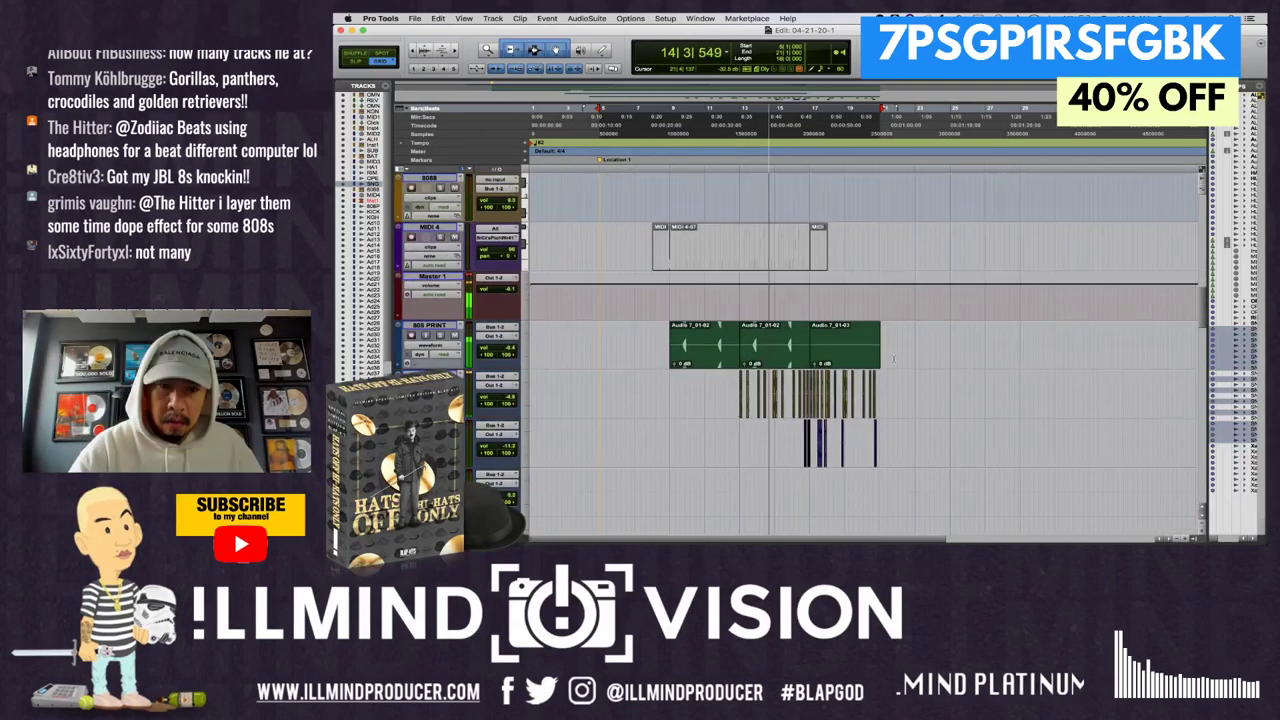
left_click(778, 357)
left_click(834, 358)
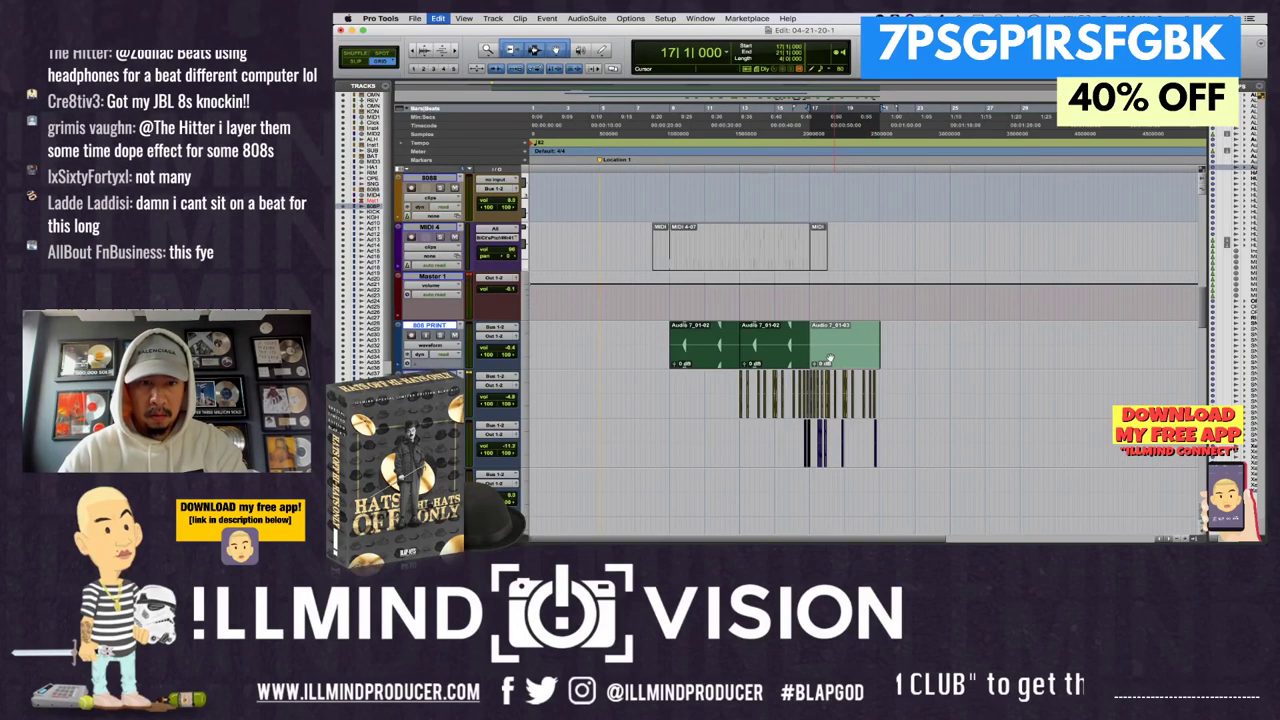
left_click(789, 359)
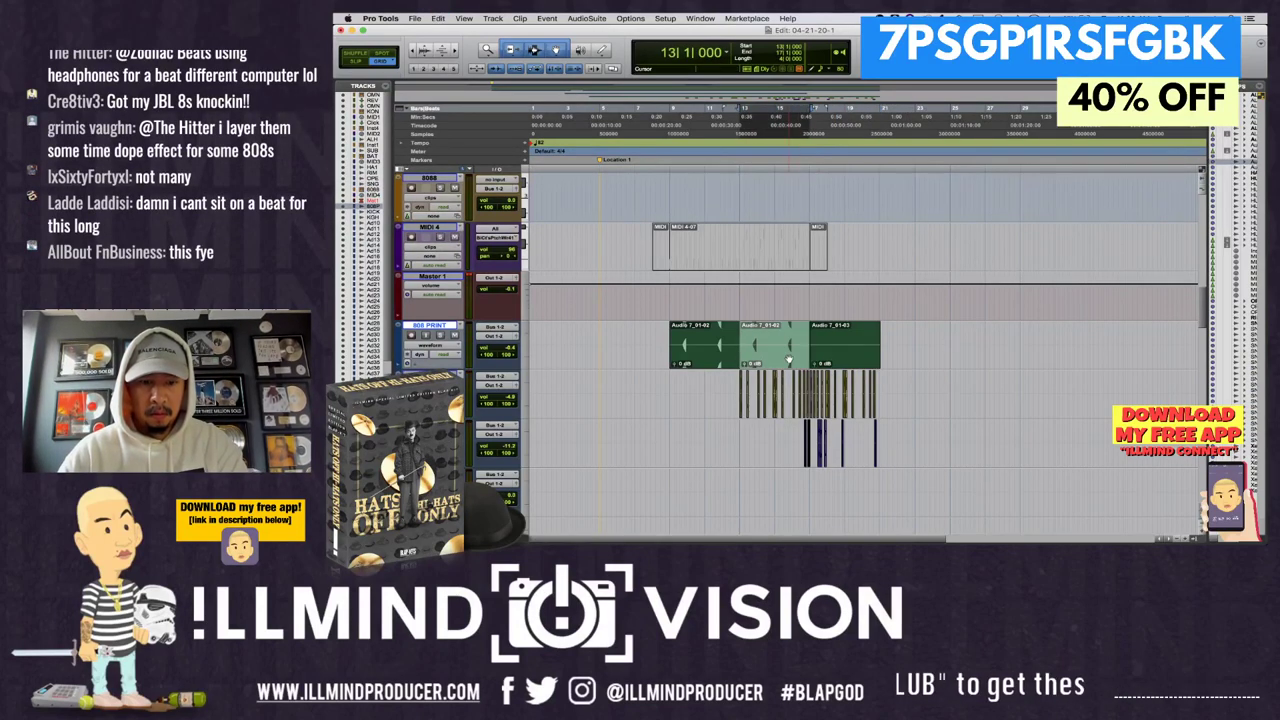
left_click(716, 358)
key("super+c")
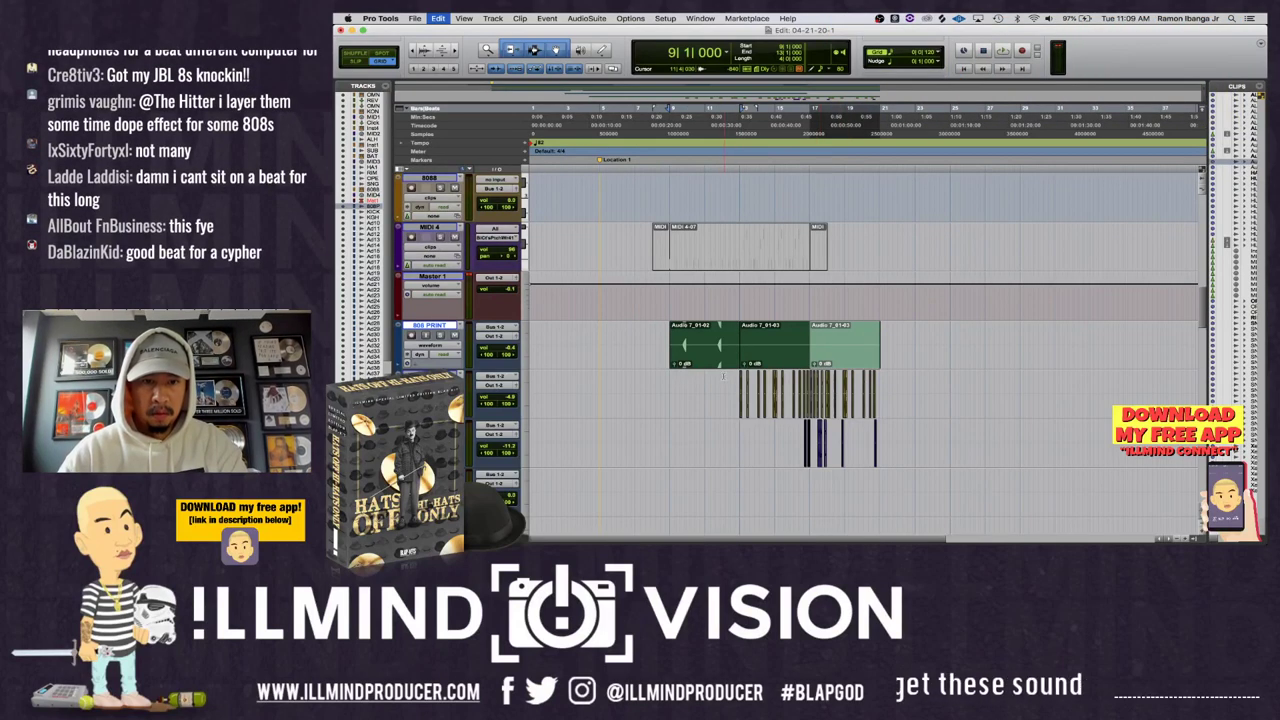
key("super+v")
left_click(716, 380)
key("space")
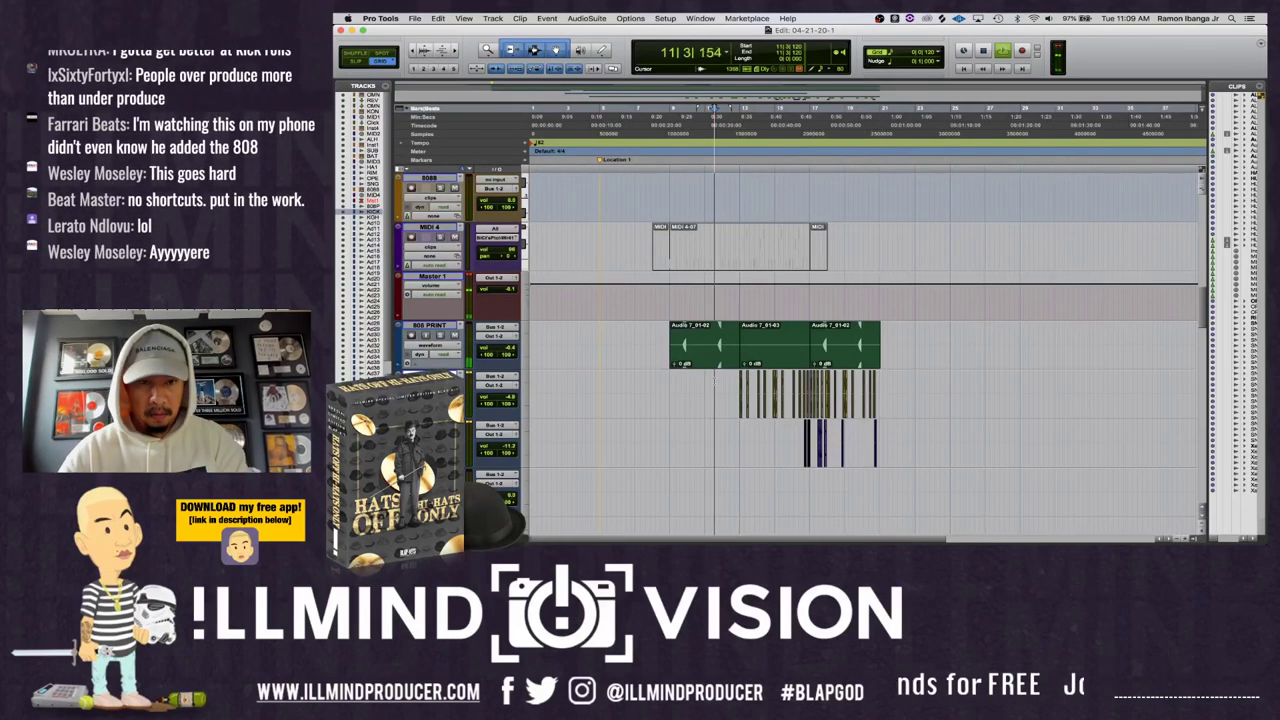
- Set the grid value to a 1/2 note and stop playback
scroll(823, 157, "up", 1)
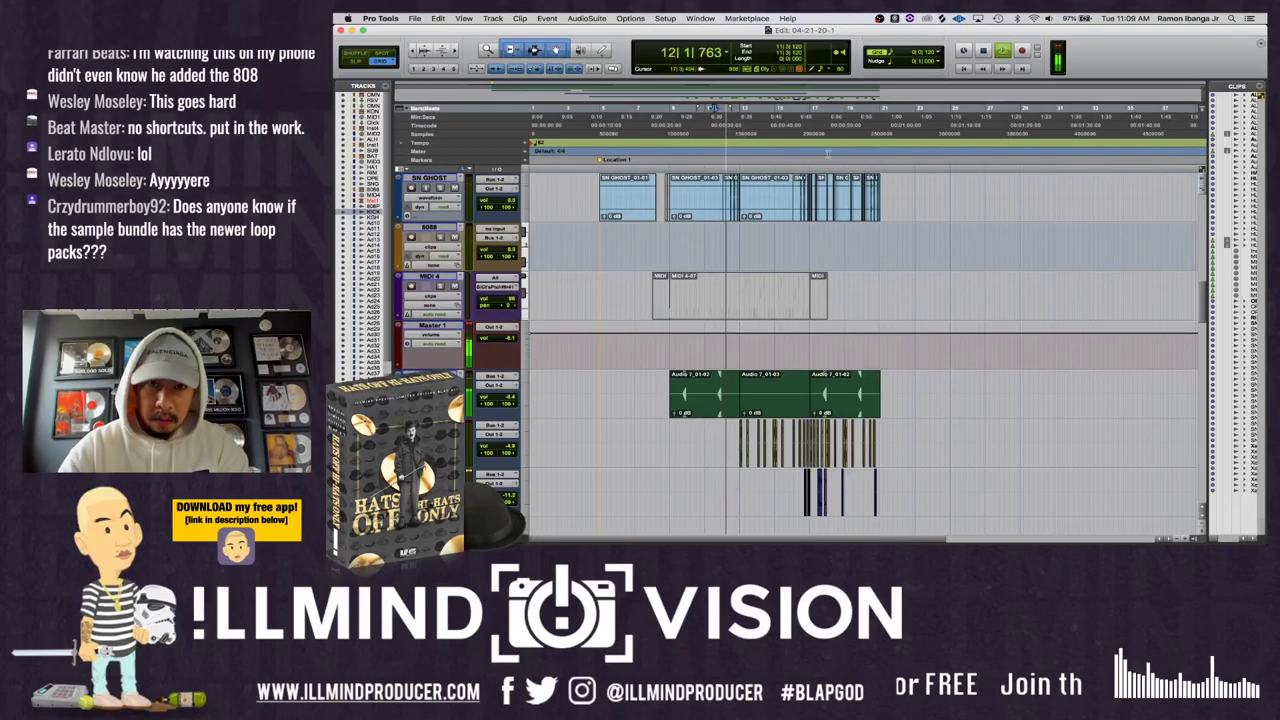
left_click(925, 51)
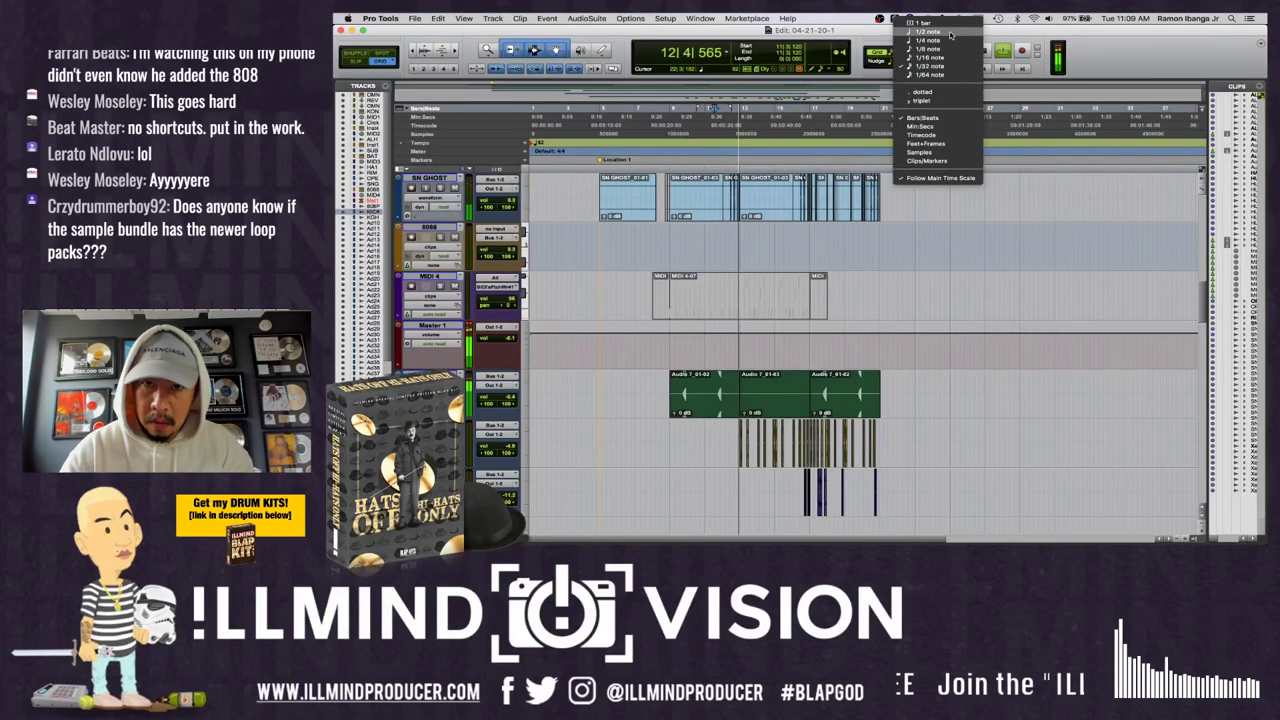
left_click(949, 34)
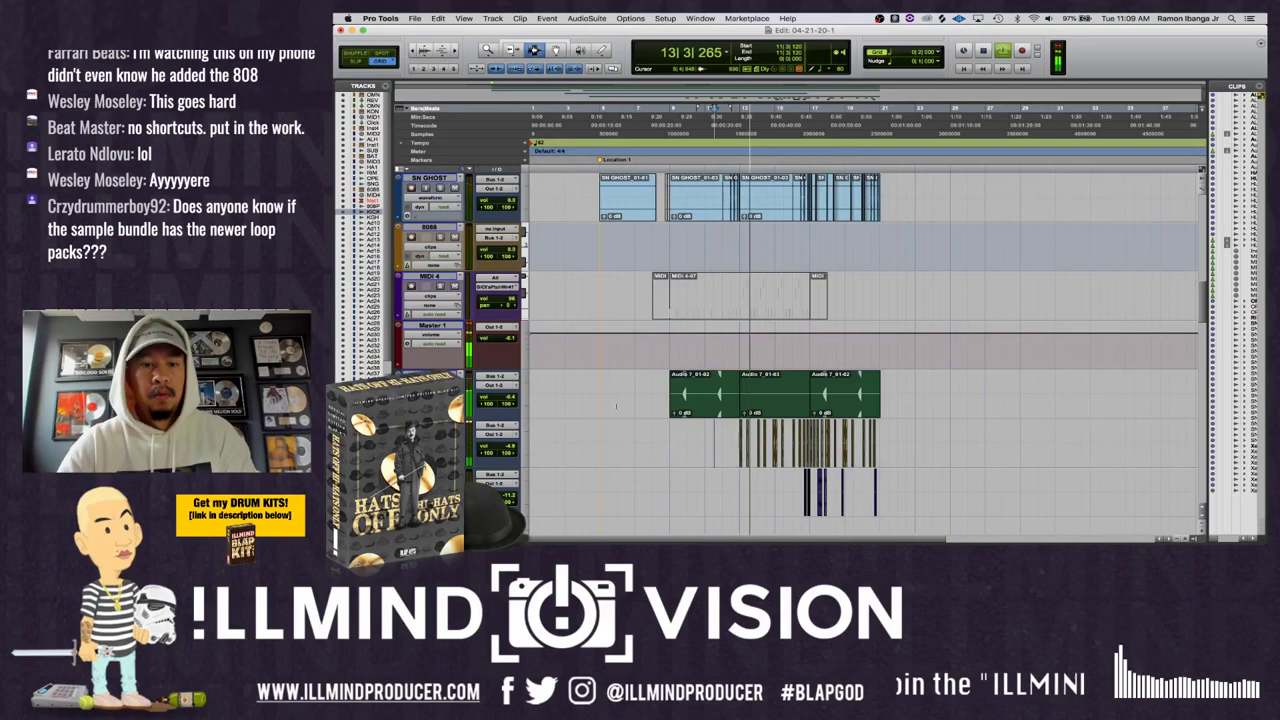
key("space")
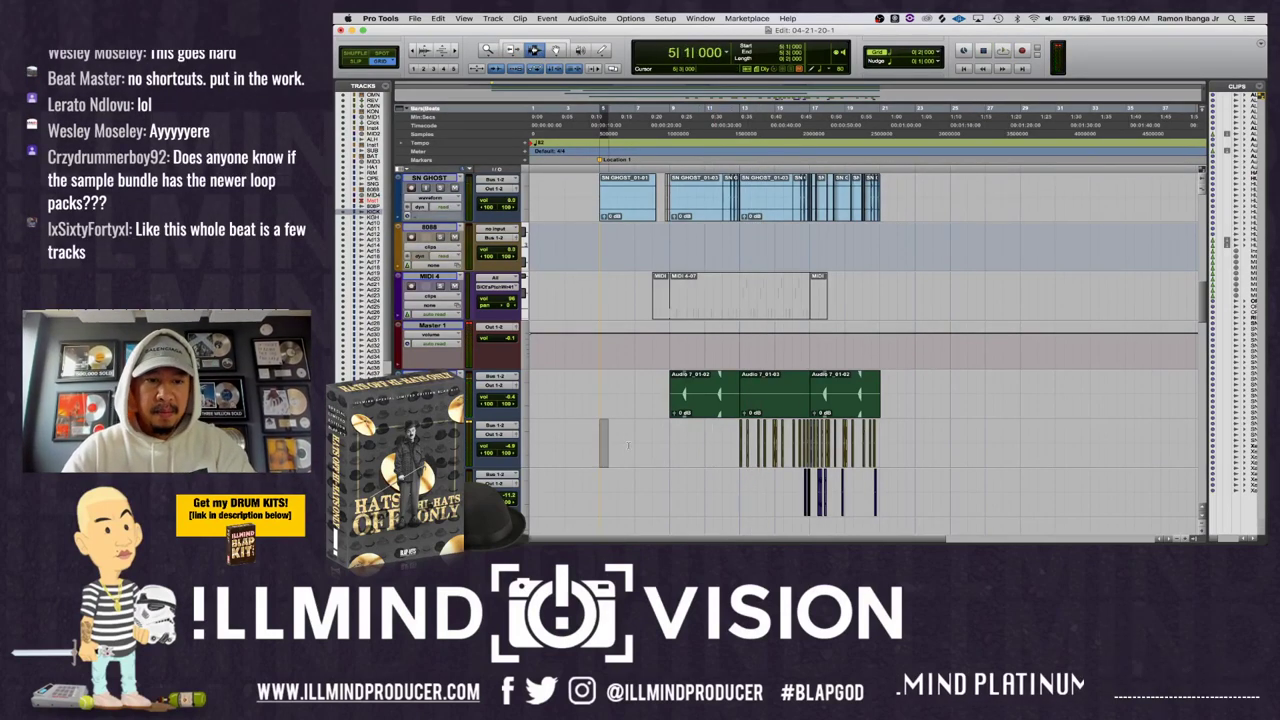
- Select bars 5 to 21 across all tracks and duplicate the 16-bar section three times
left_click_drag(615, 445, 757, 442)
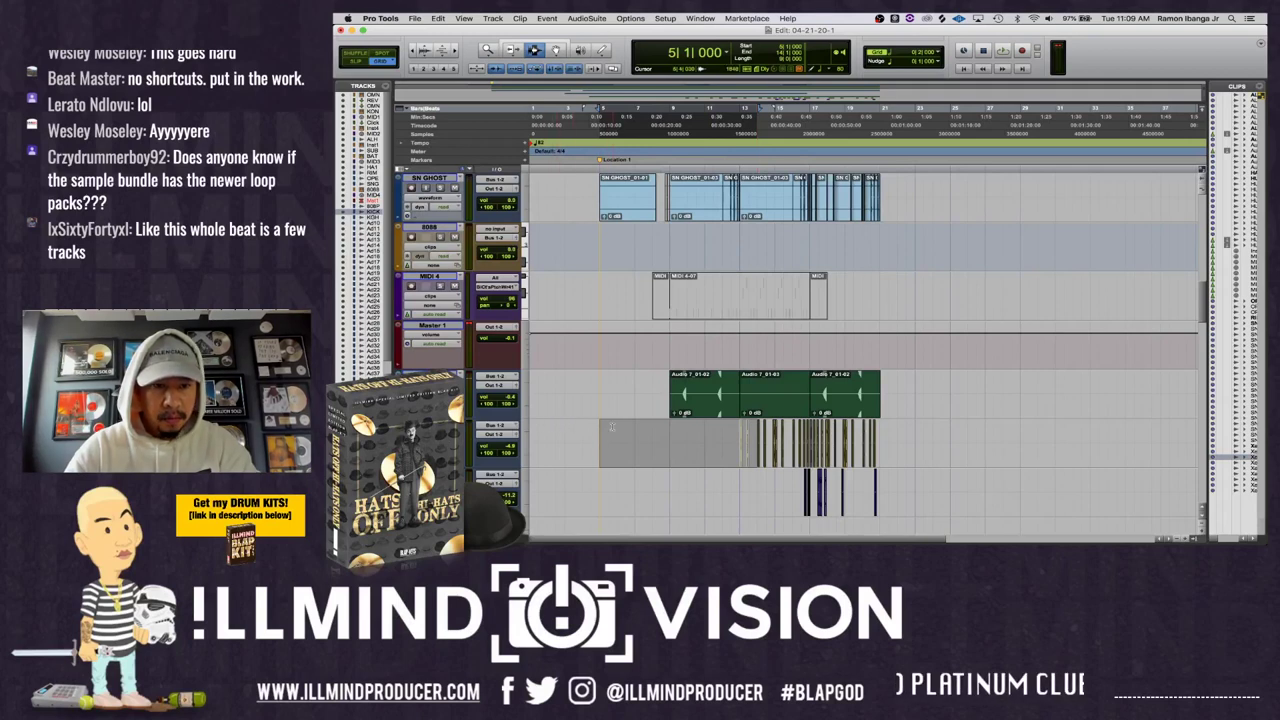
left_click_drag(600, 140, 880, 140)
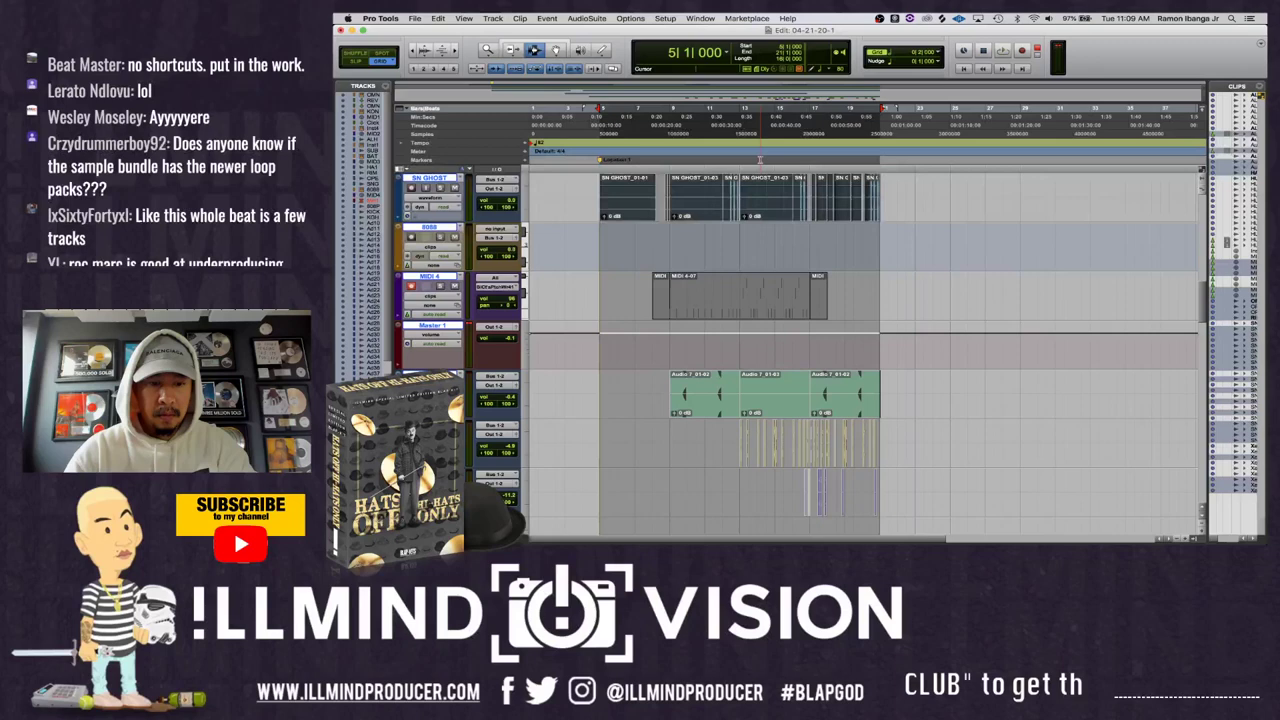
key("super+bracketleft")
key("super+d")
key("super+d")
key("super+d")
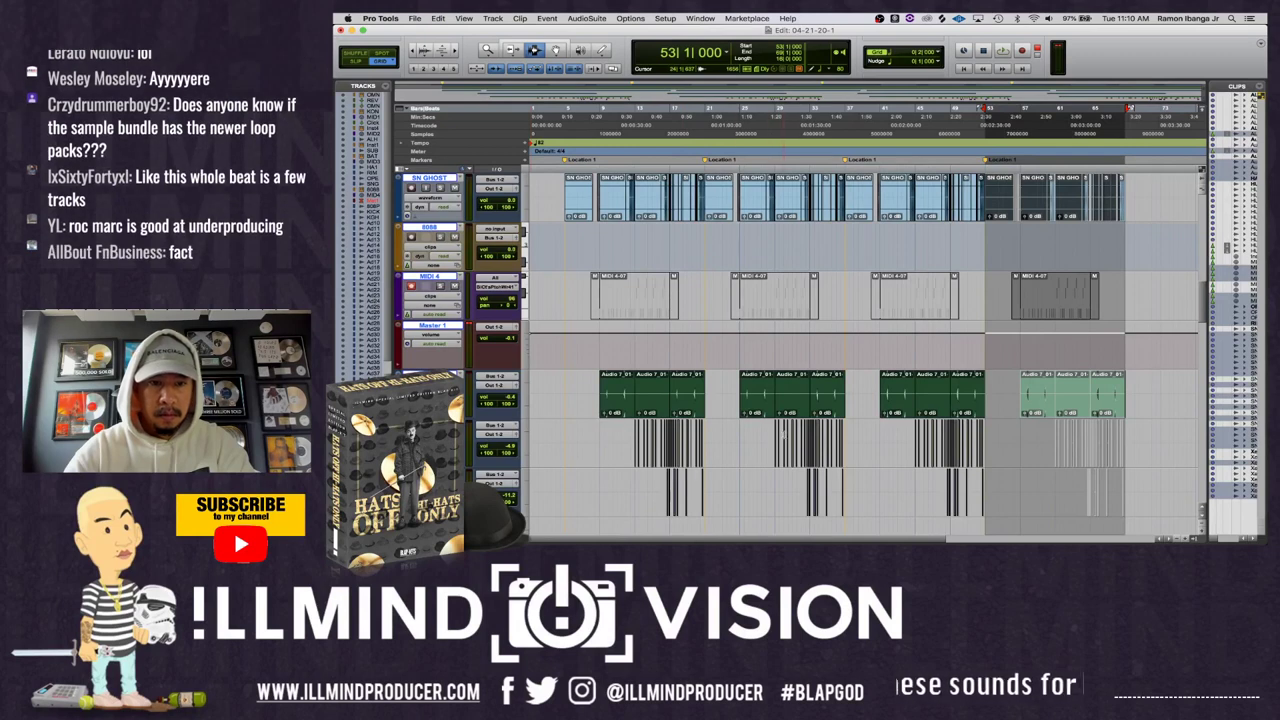
- Play the extended arrangement from 20|1|000 and look over the MIDI, hat, rim and snare ghost tracks
left_click(697, 430)
key("space")
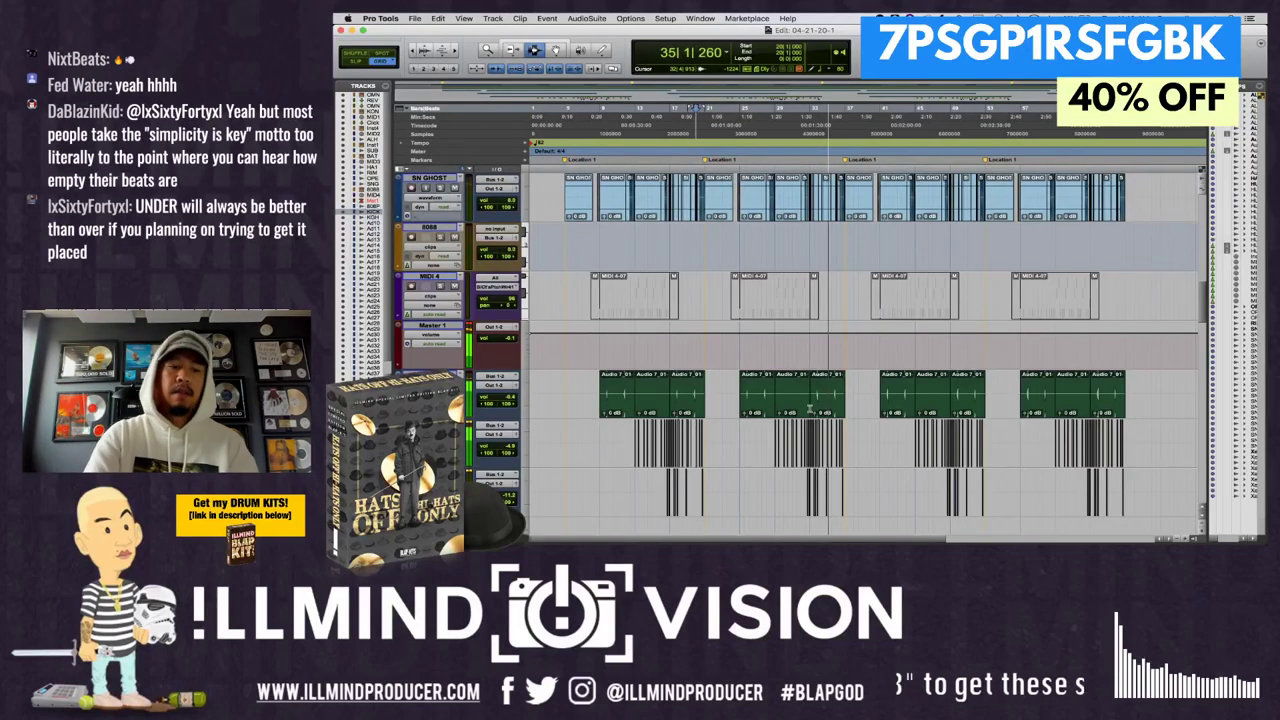
key("space")
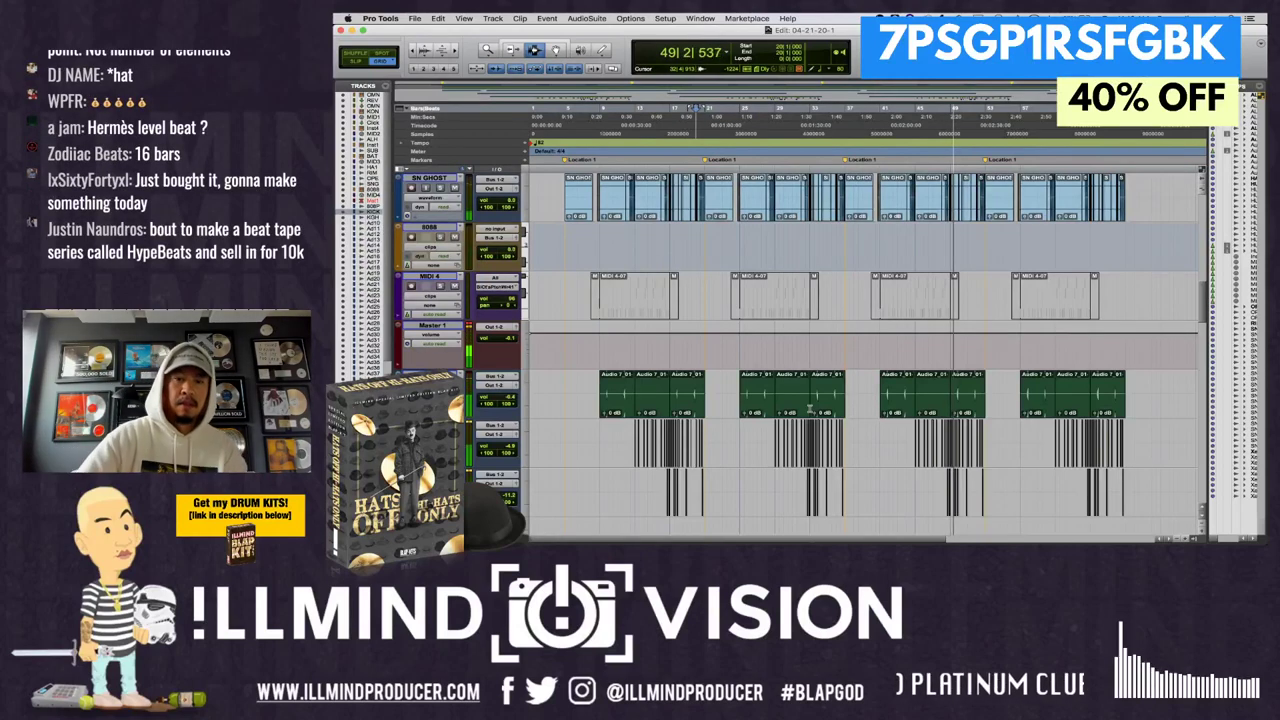
scroll(808, 408, "up", 3)
scroll(832, 320, "up", 1)
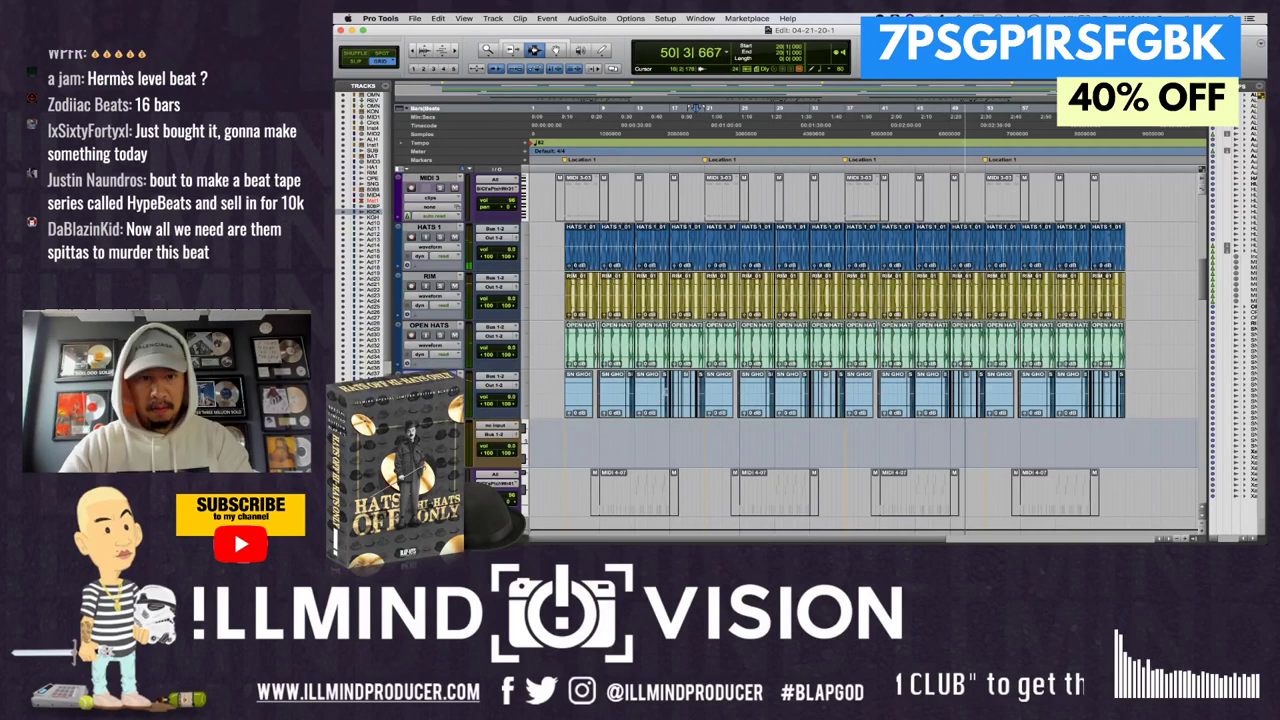
- Copy the SN GHOST clips from bars 17 to 21 to bar 29 and audition the passage
key("super+bracketright")
key("super+bracketright")
key("space")
key("space")
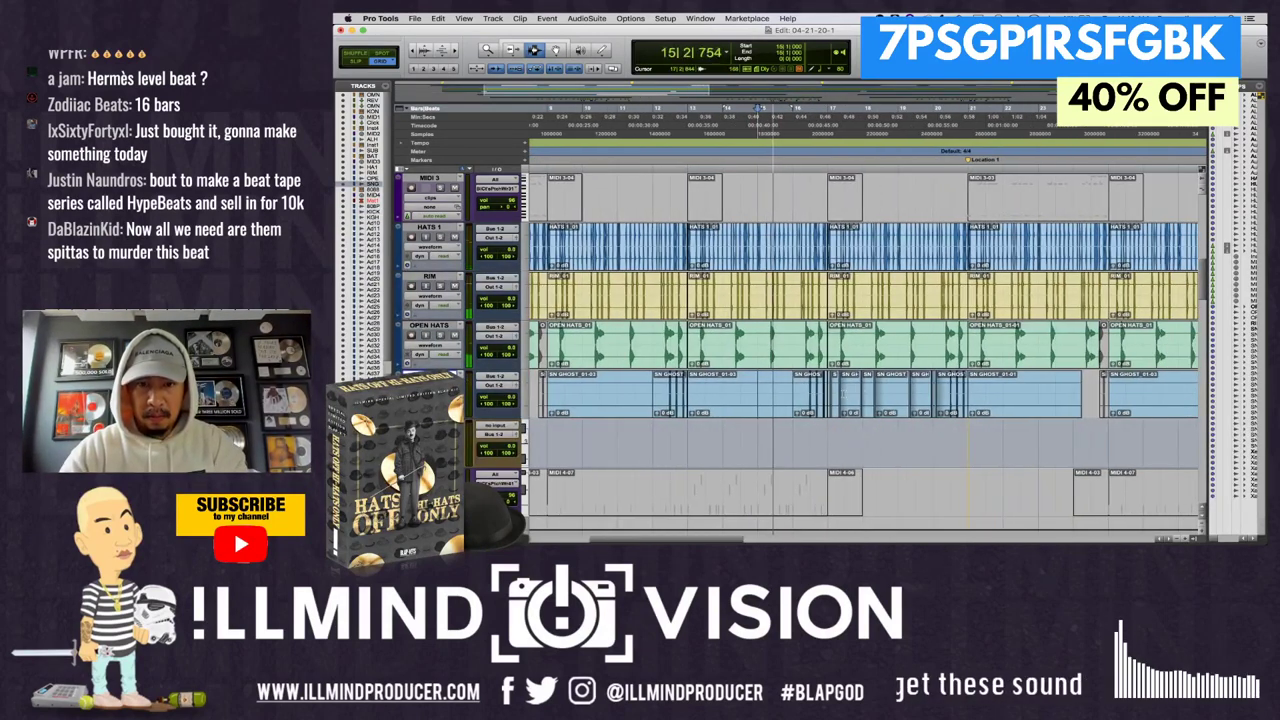
left_click_drag(828, 395, 968, 395)
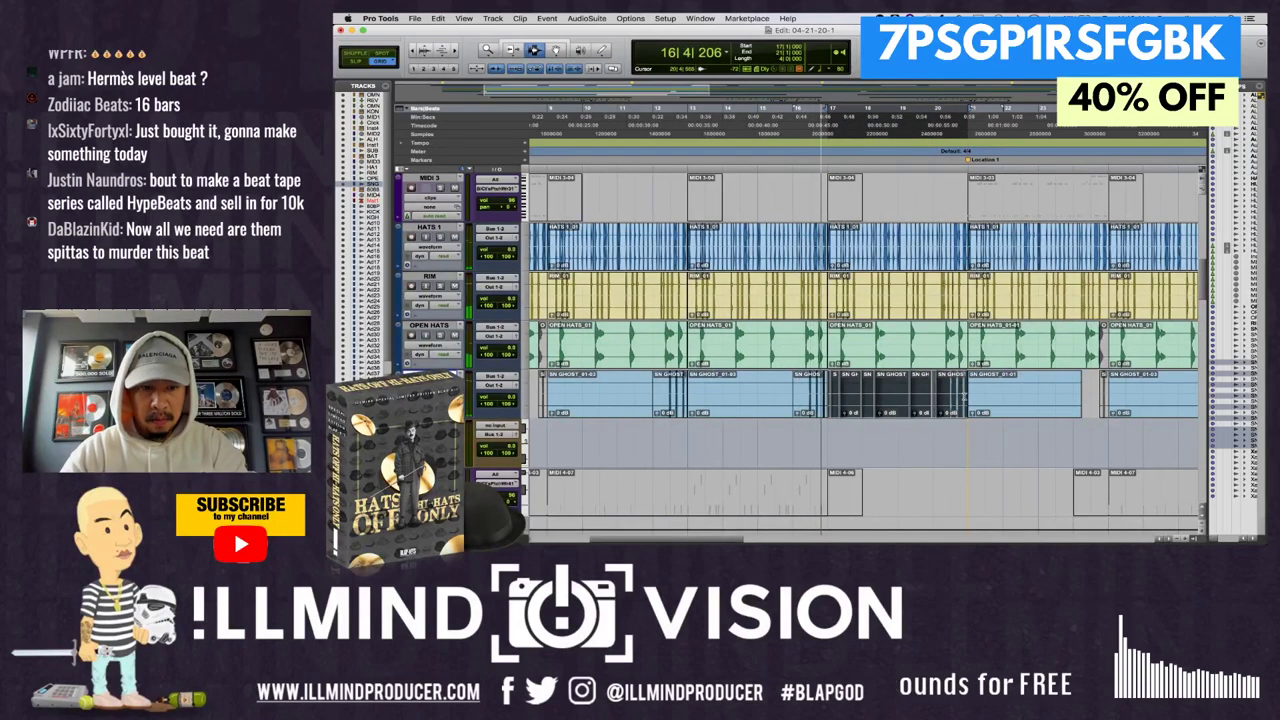
key("r")
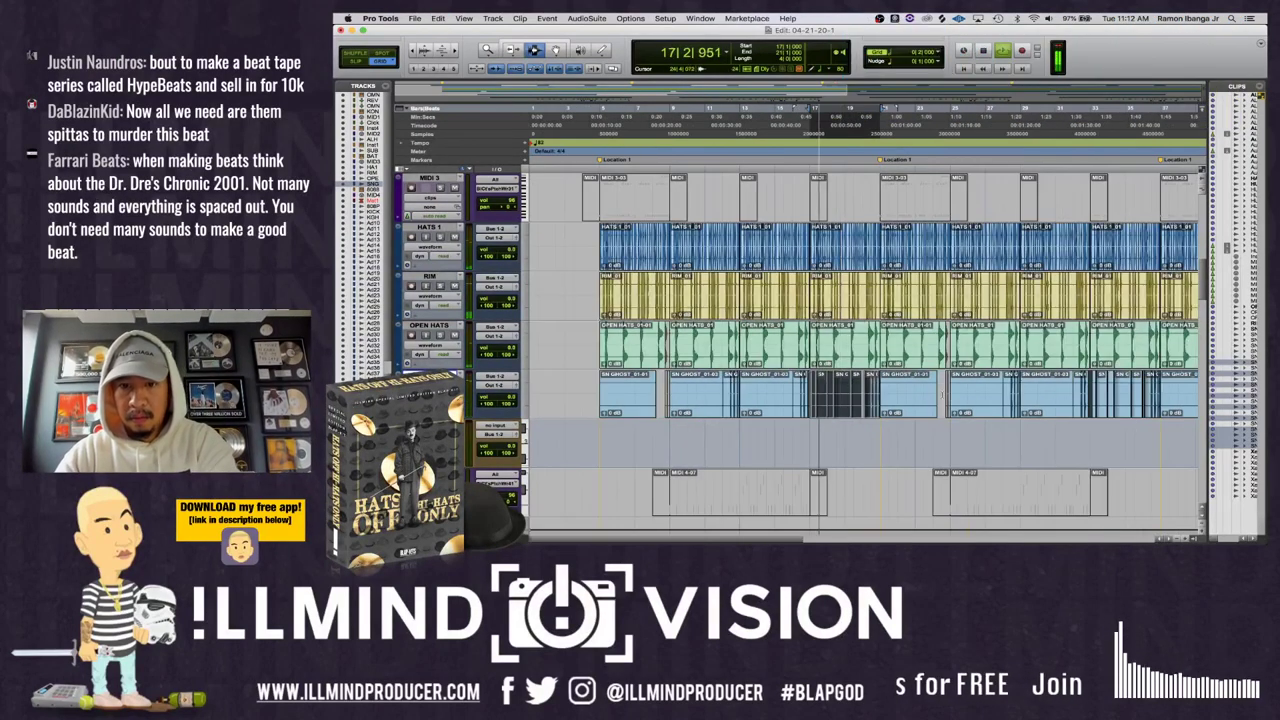
left_click(985, 393)
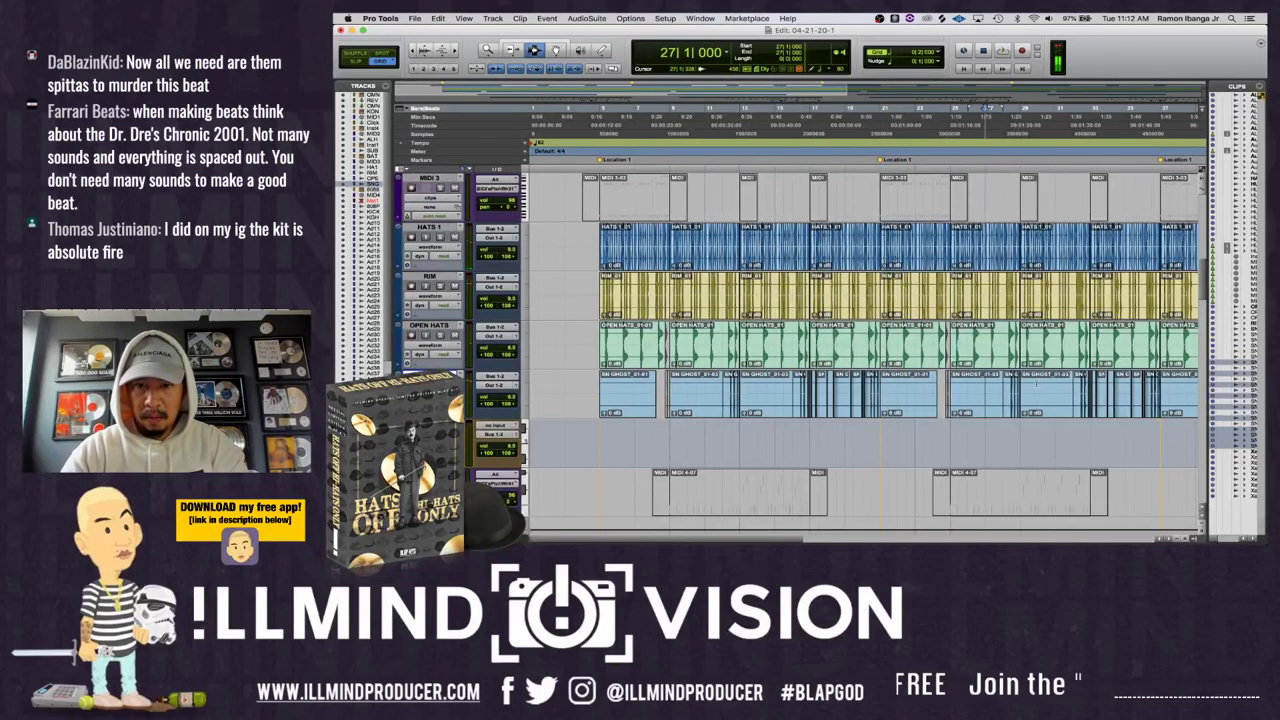
key("space")
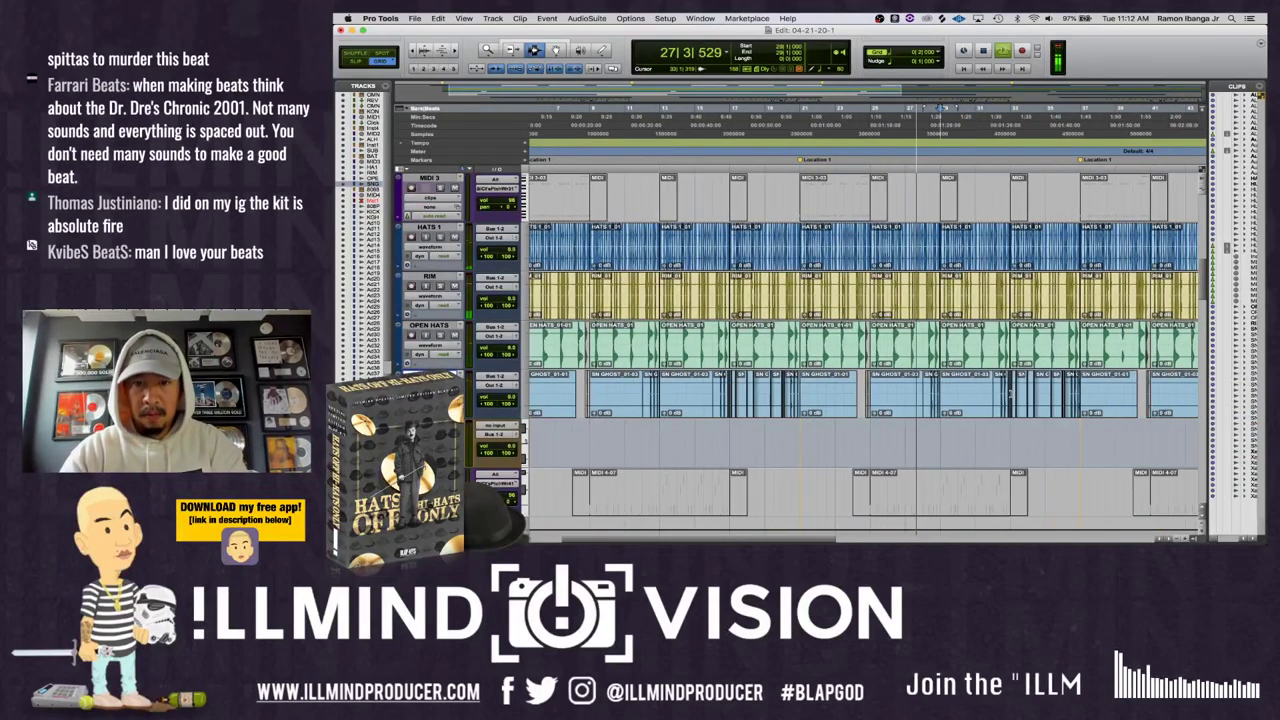
scroll(985, 393, "down", 4)
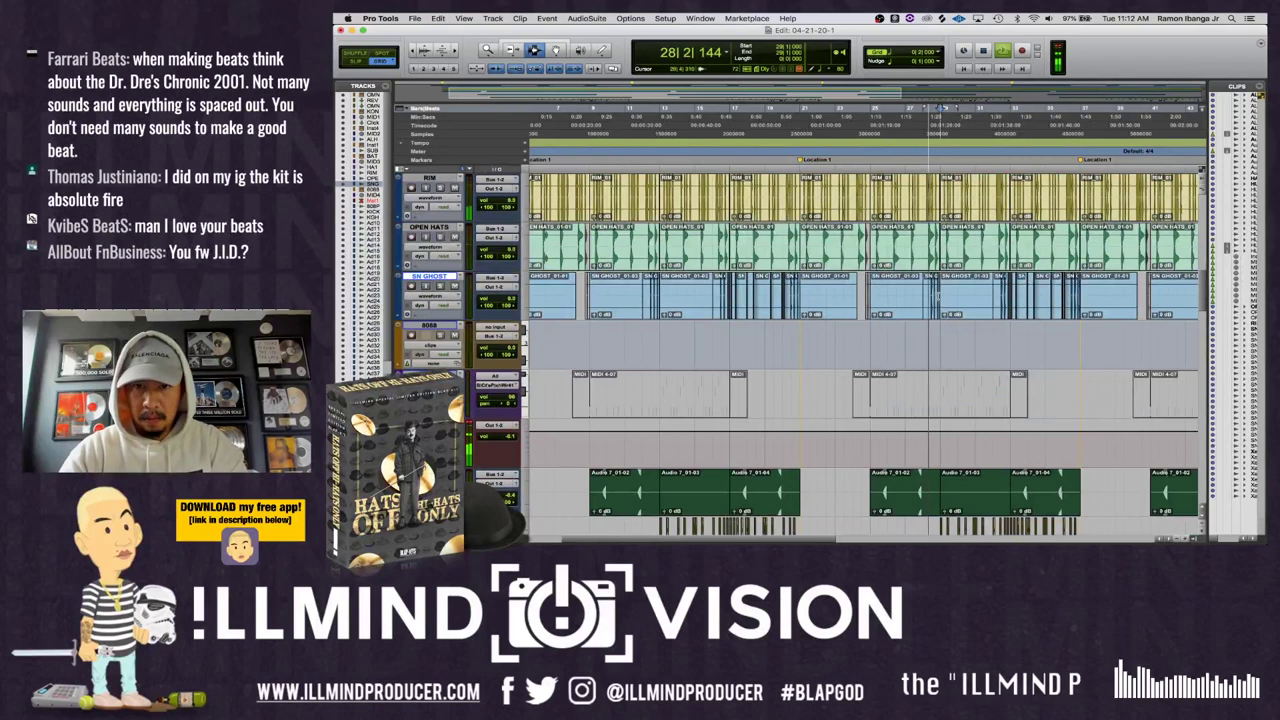
left_click(937, 293)
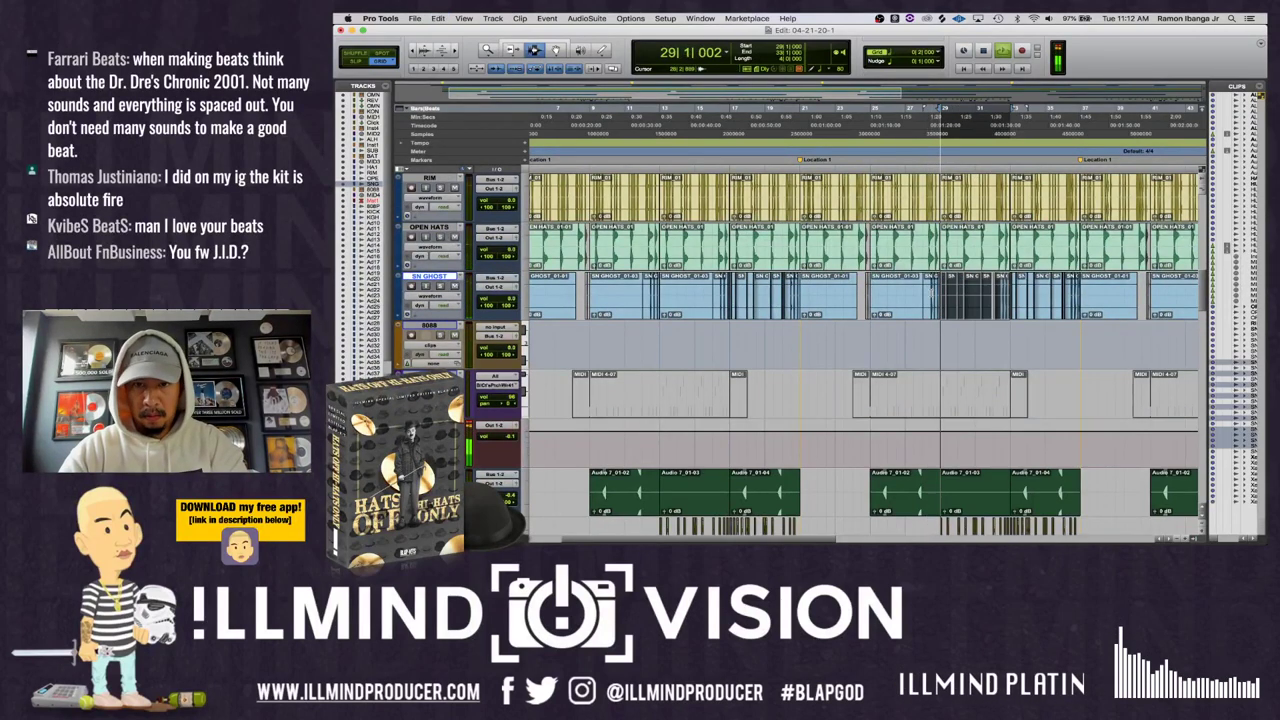
left_click(930, 293)
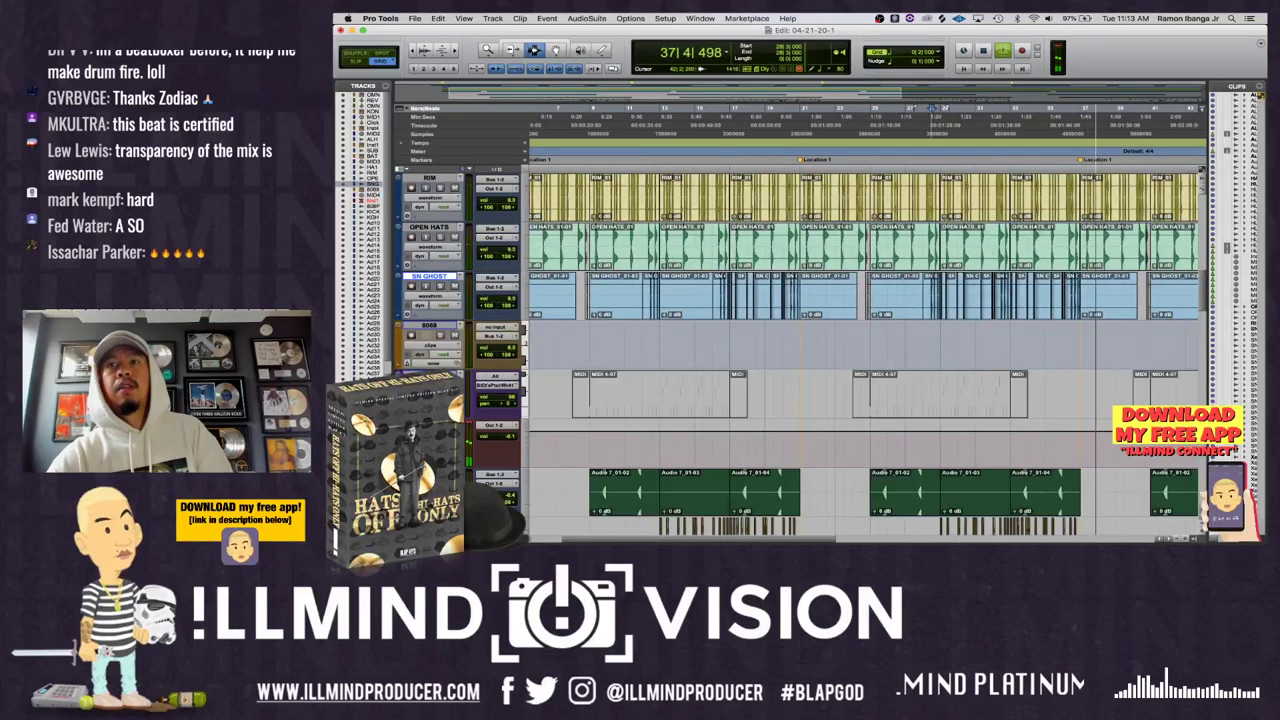
key("space")
- Paste the copied four-bar SN GHOST pattern at bar 45
scroll(867, 528, "down", 2)
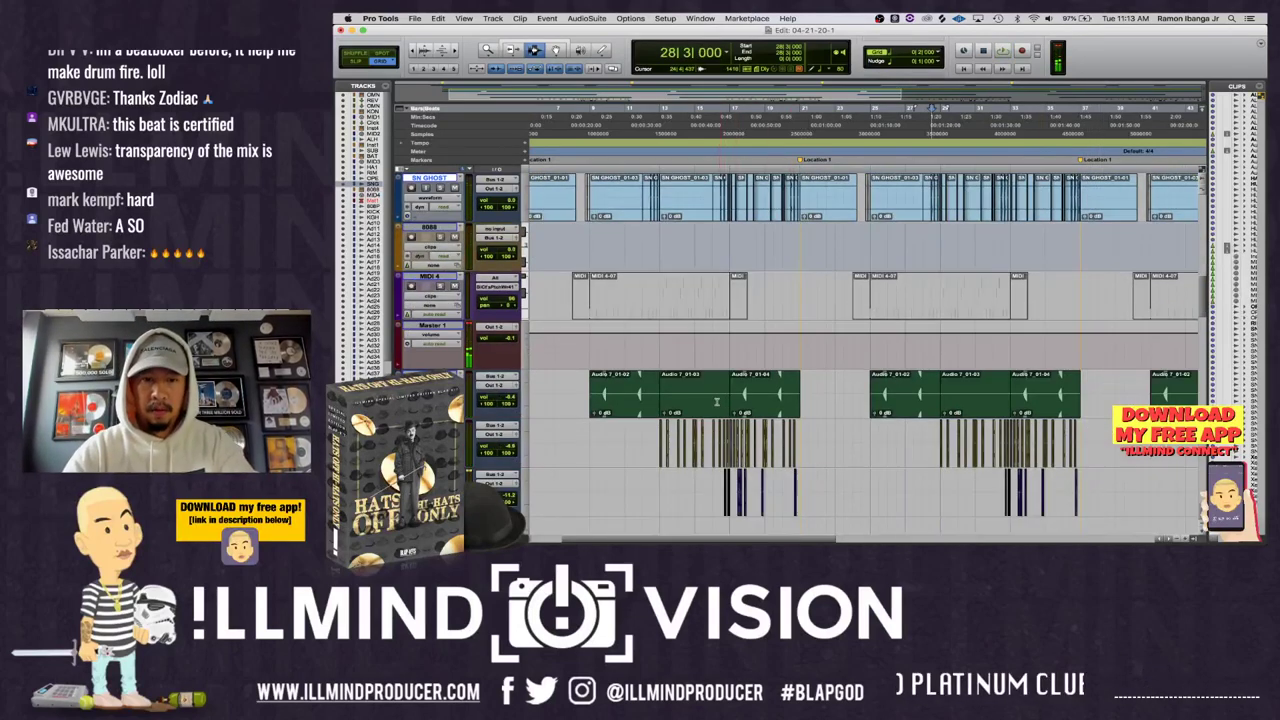
double_click(718, 401)
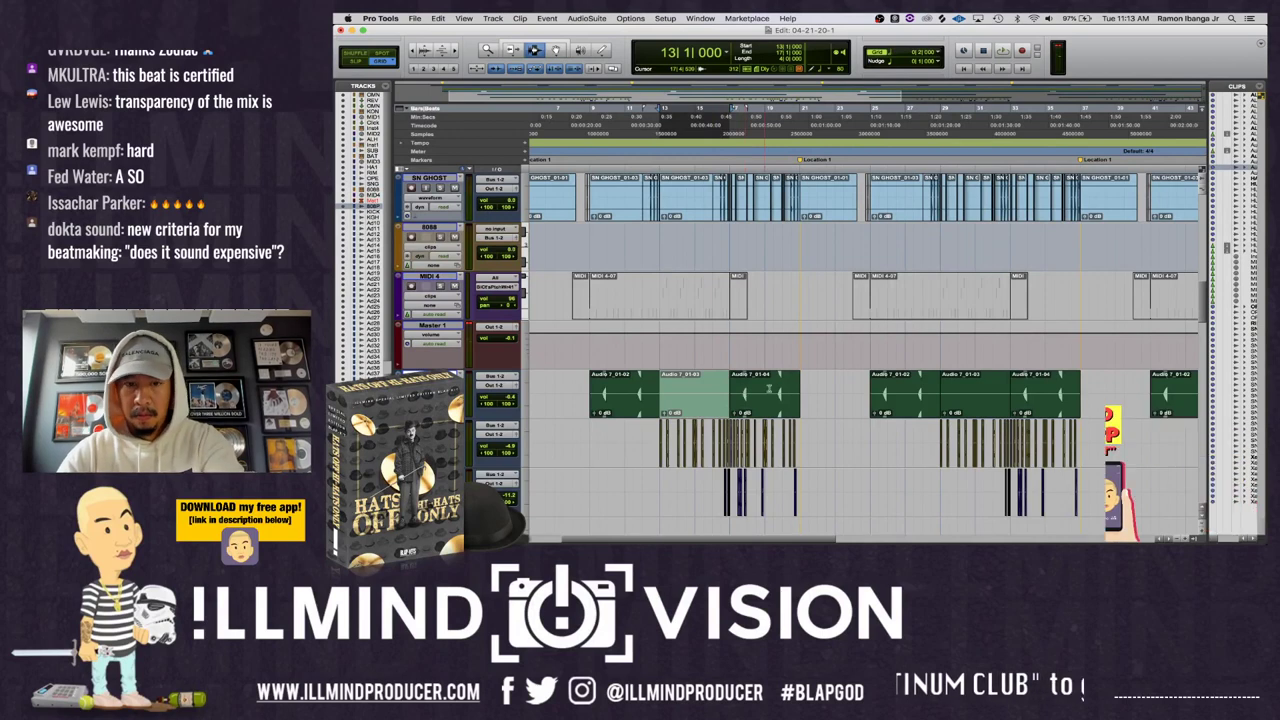
scroll(972, 391, "right", 10)
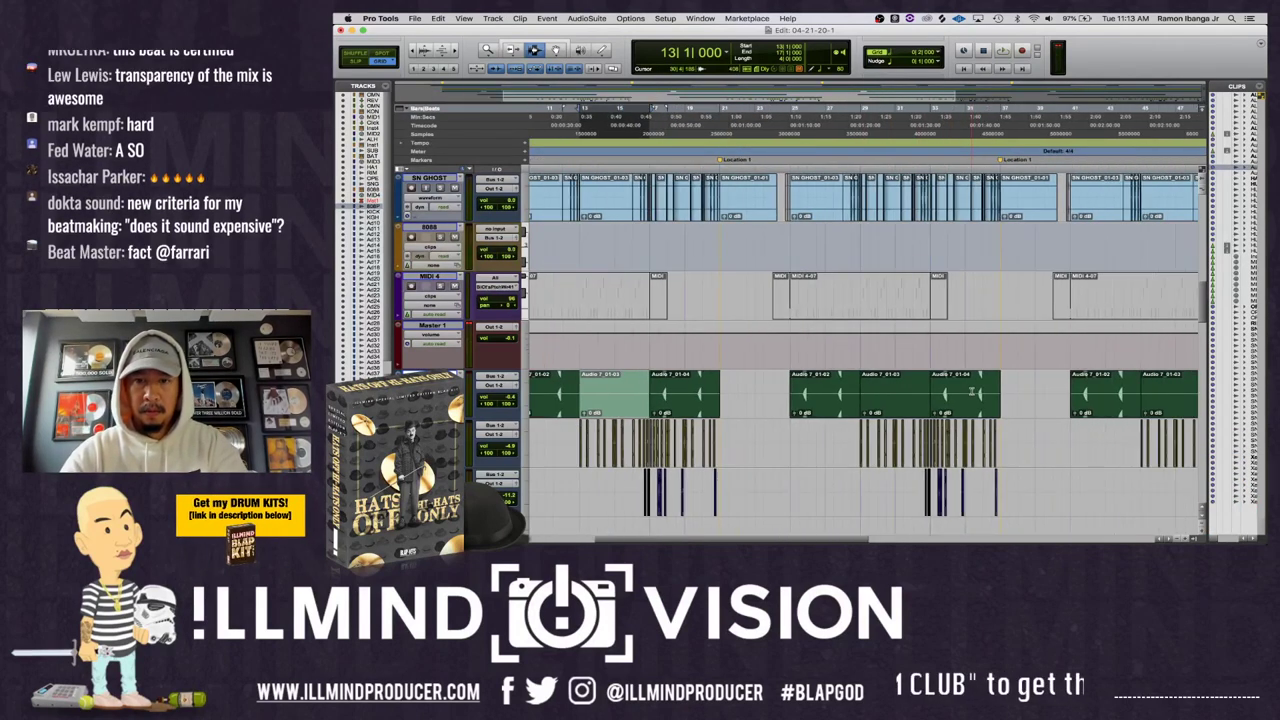
scroll(971, 392, "left", 2)
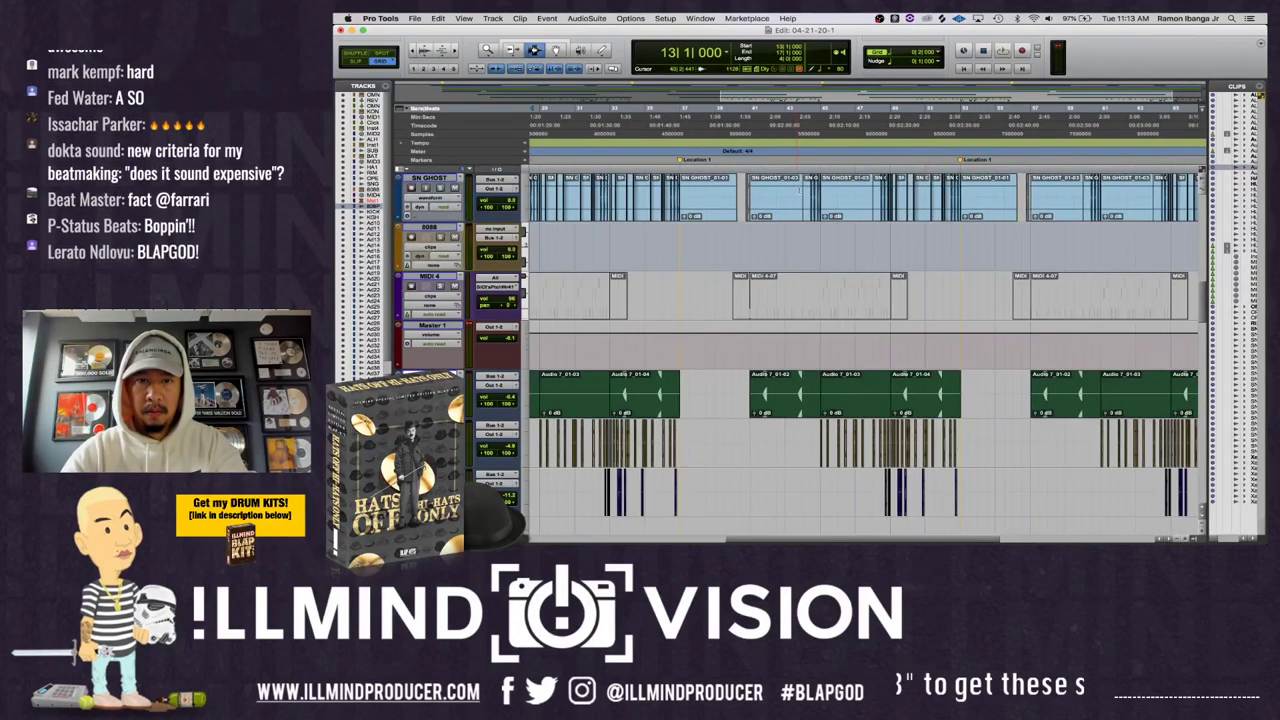
left_click_drag(822, 195, 890, 197)
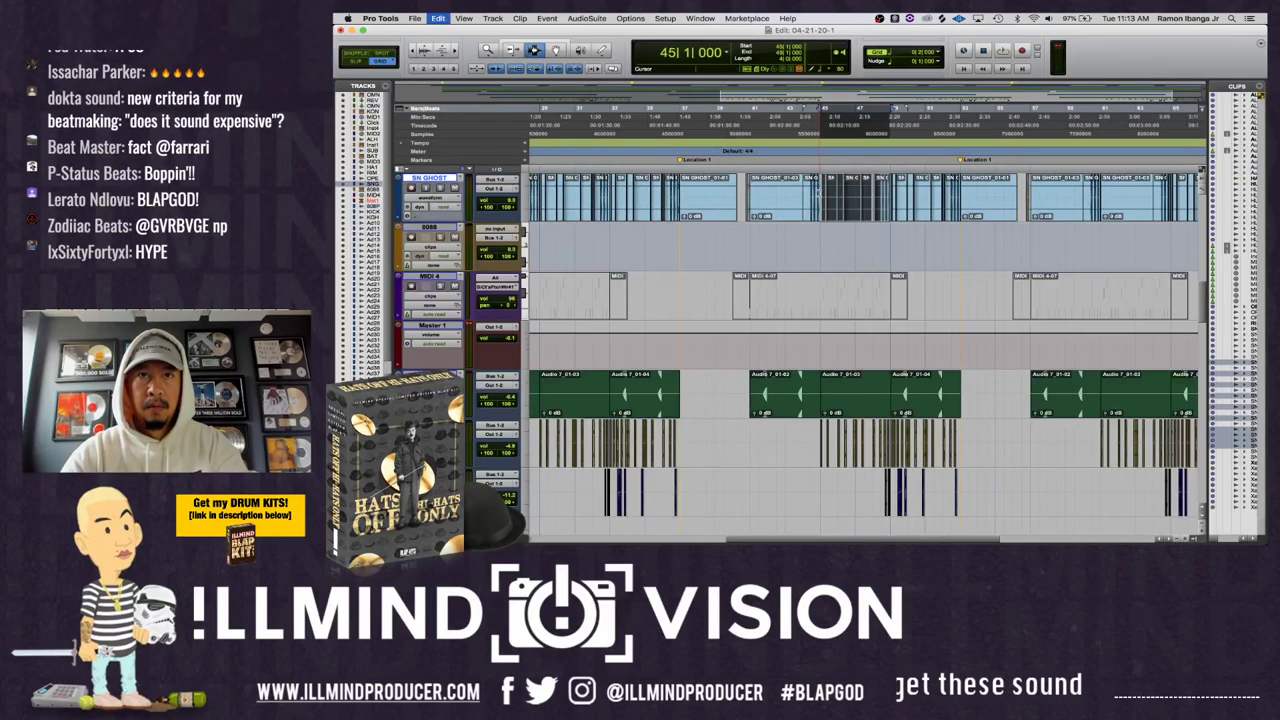
- Play the arrangement from 40|3|000 while looking over the tracks from OPEN HATS down to the kick parts
scroll(854, 290, "up", 1)
key("space")
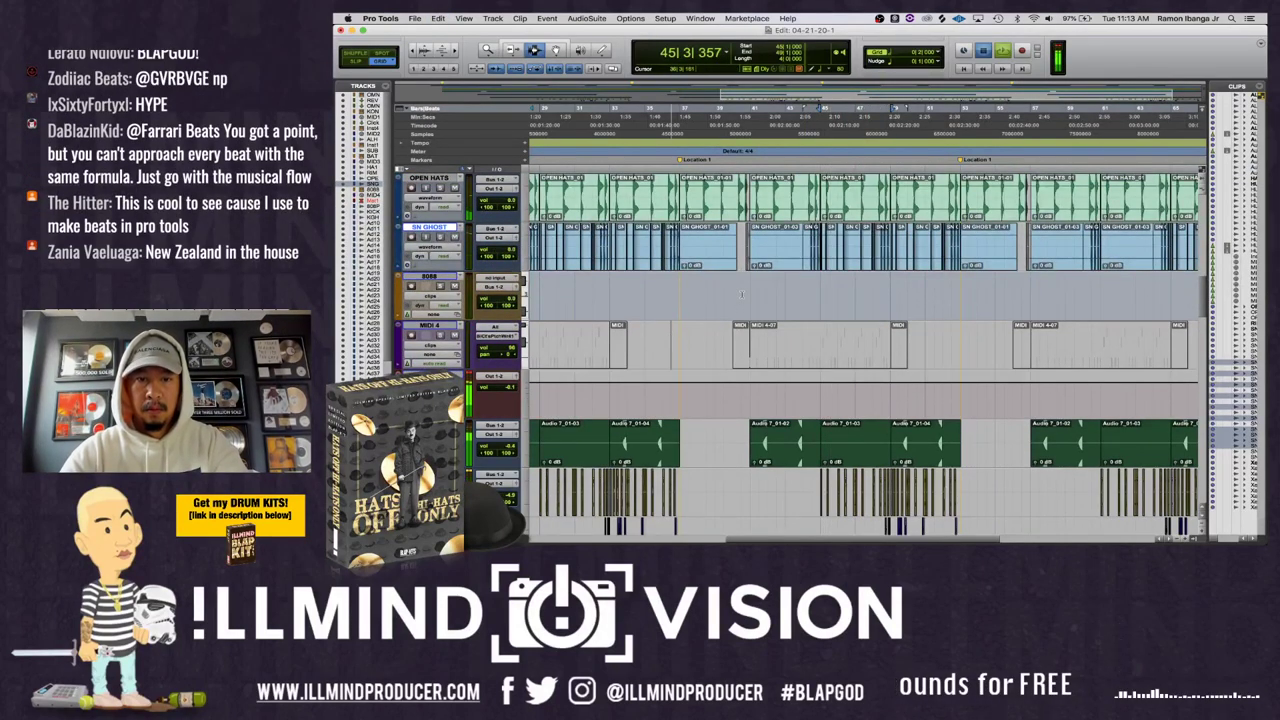
scroll(742, 295, "down", 3)
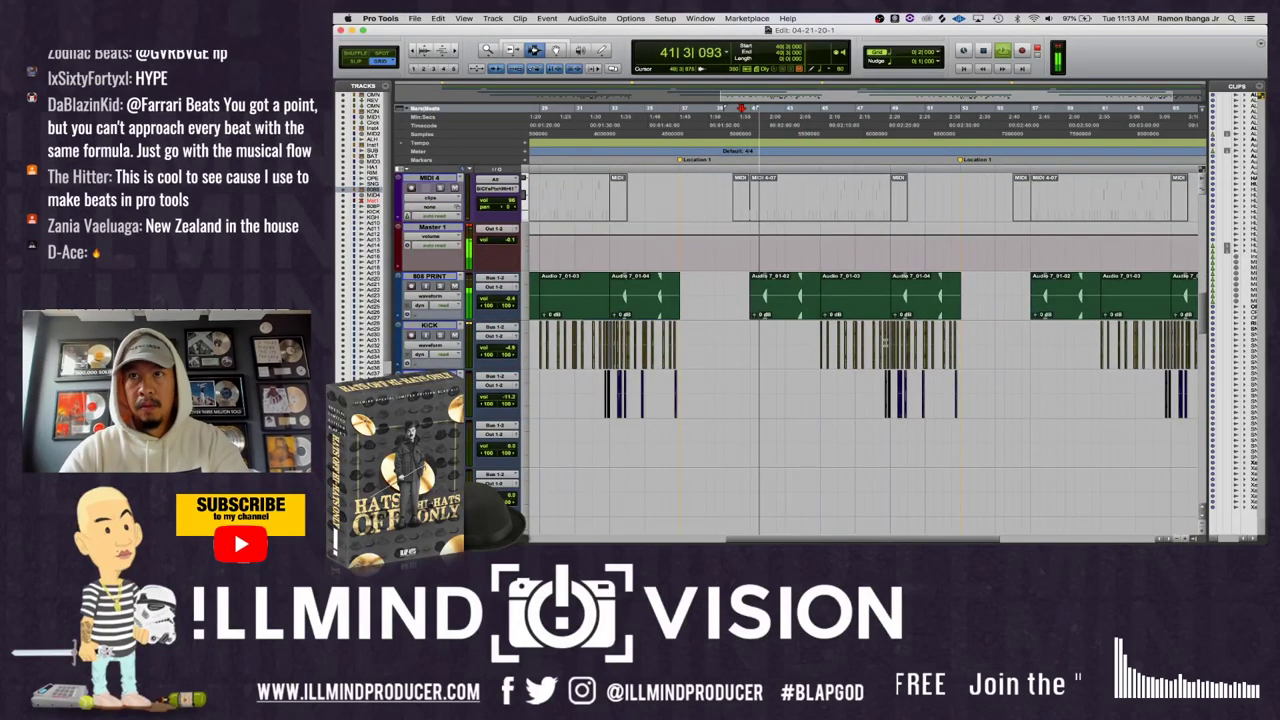
scroll(884, 343, "up", 4)
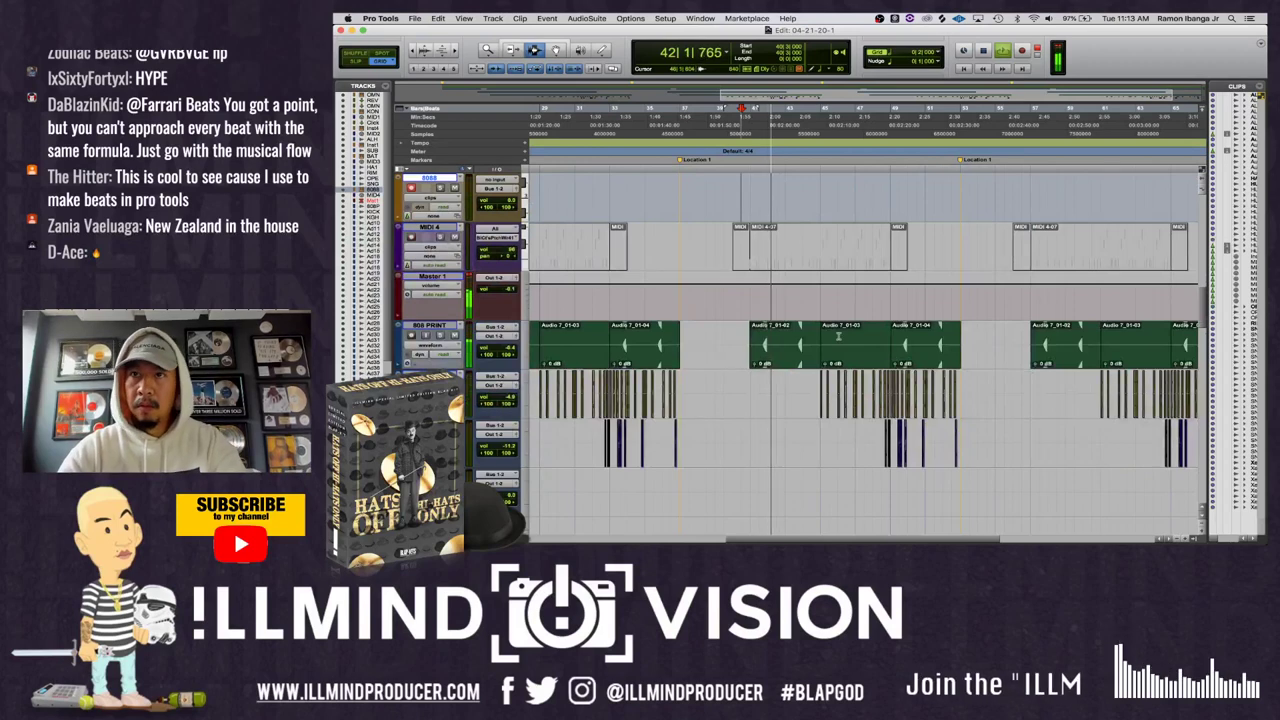
scroll(850, 350, "up", 2)
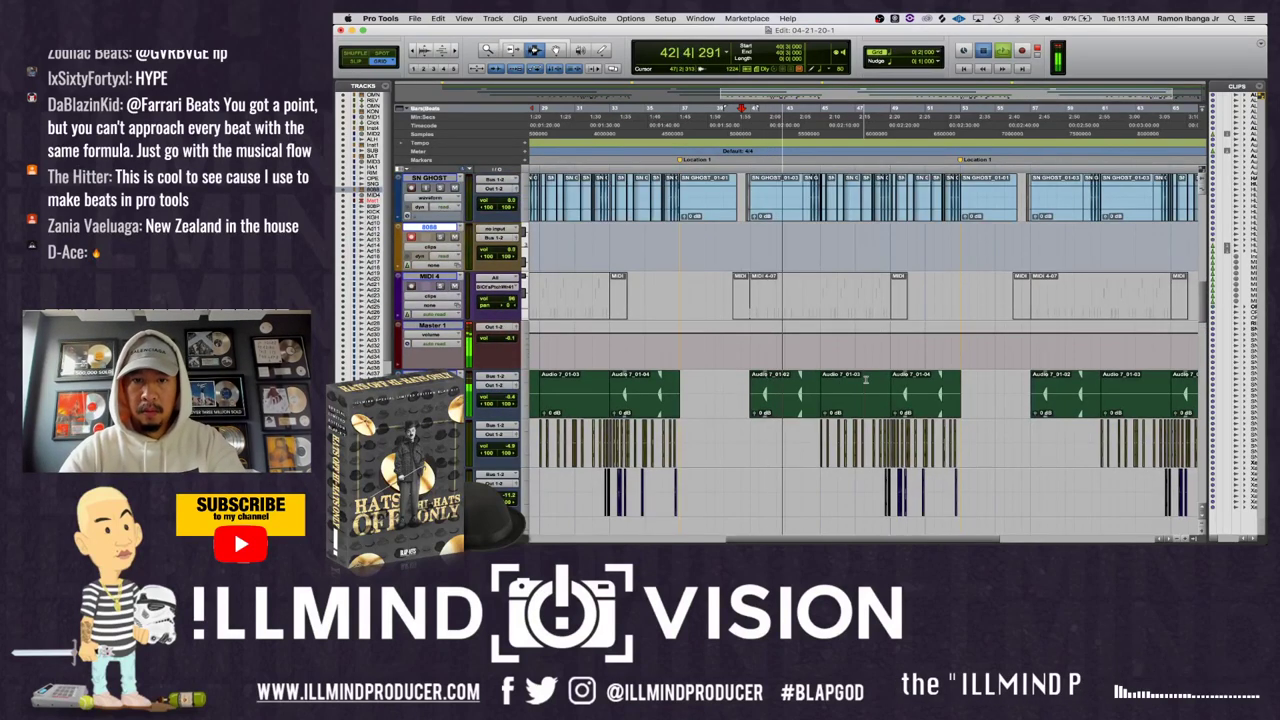
- Insert the stereo T-RackS One multichannel plug-in on the Master 1 track in the mixer
key("super+equal")
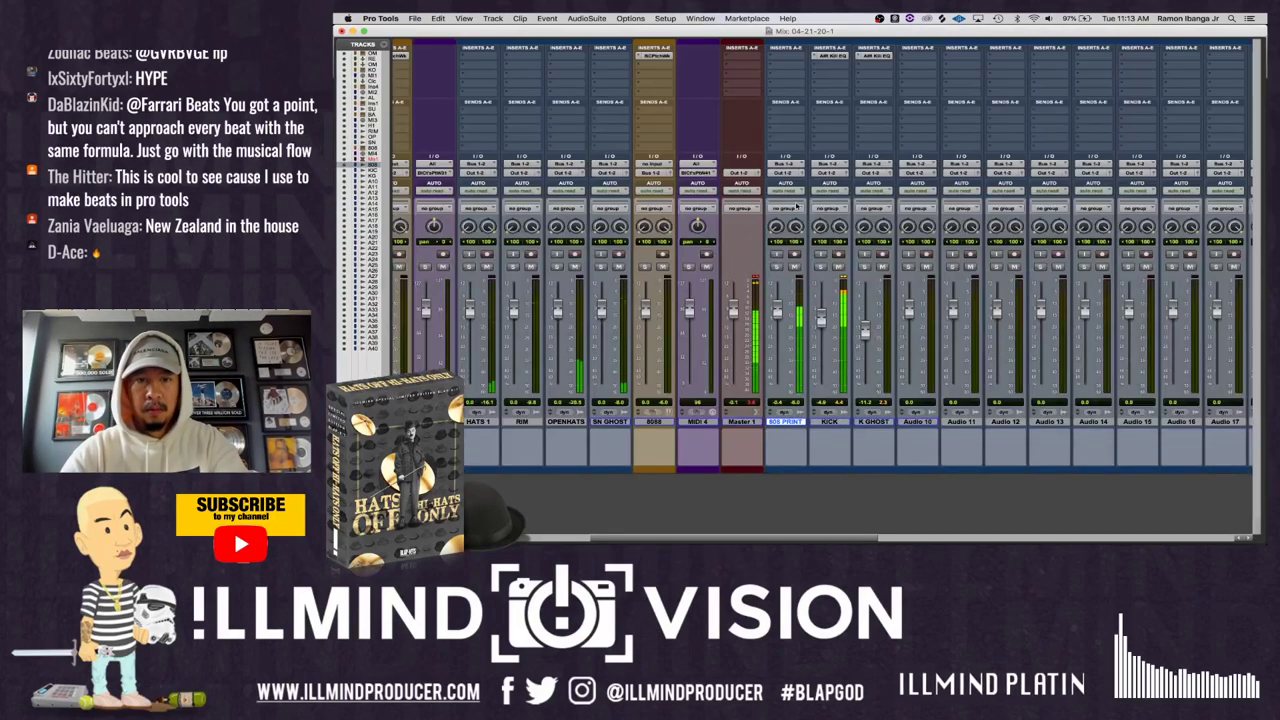
left_click(740, 58)
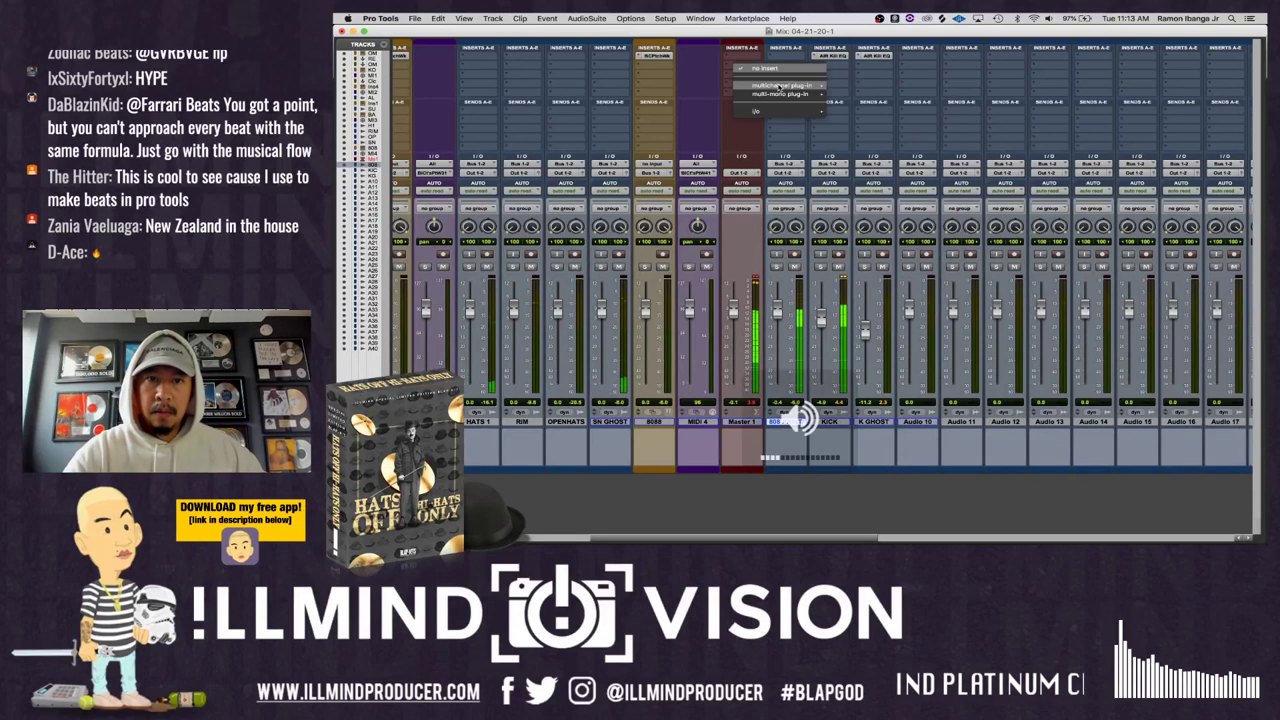
mouse_move(781, 86)
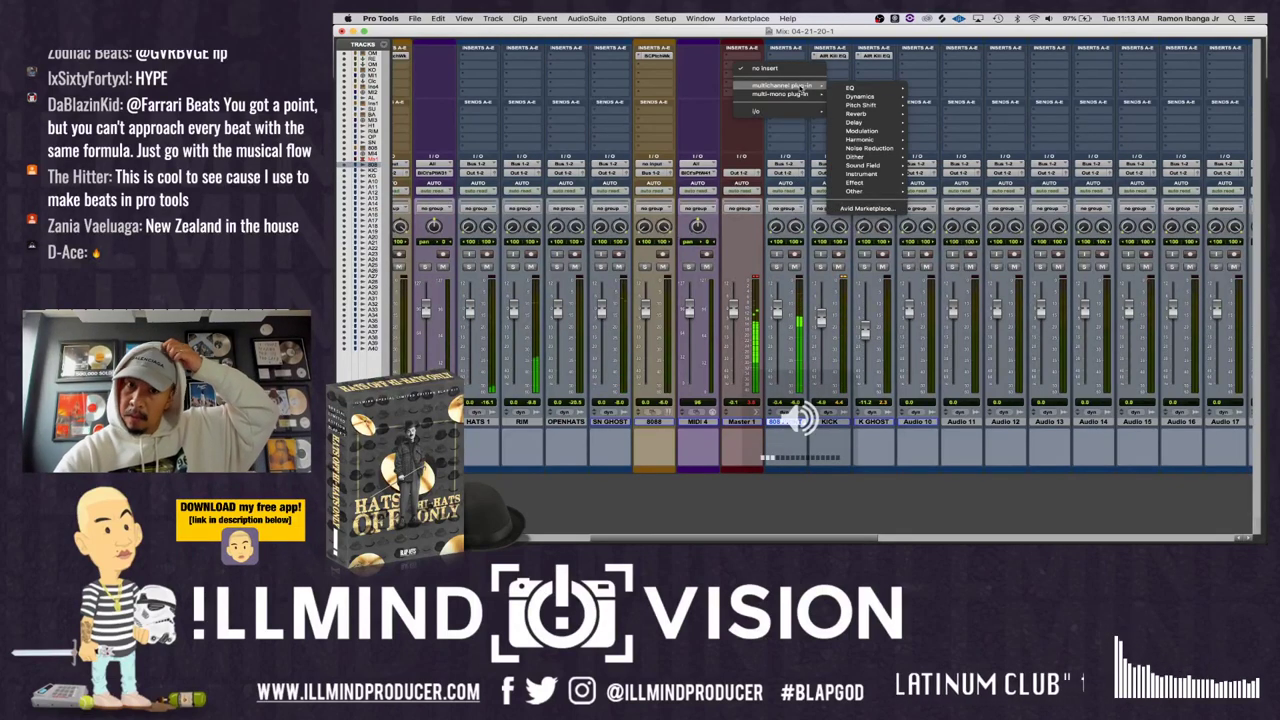
mouse_move(855, 190)
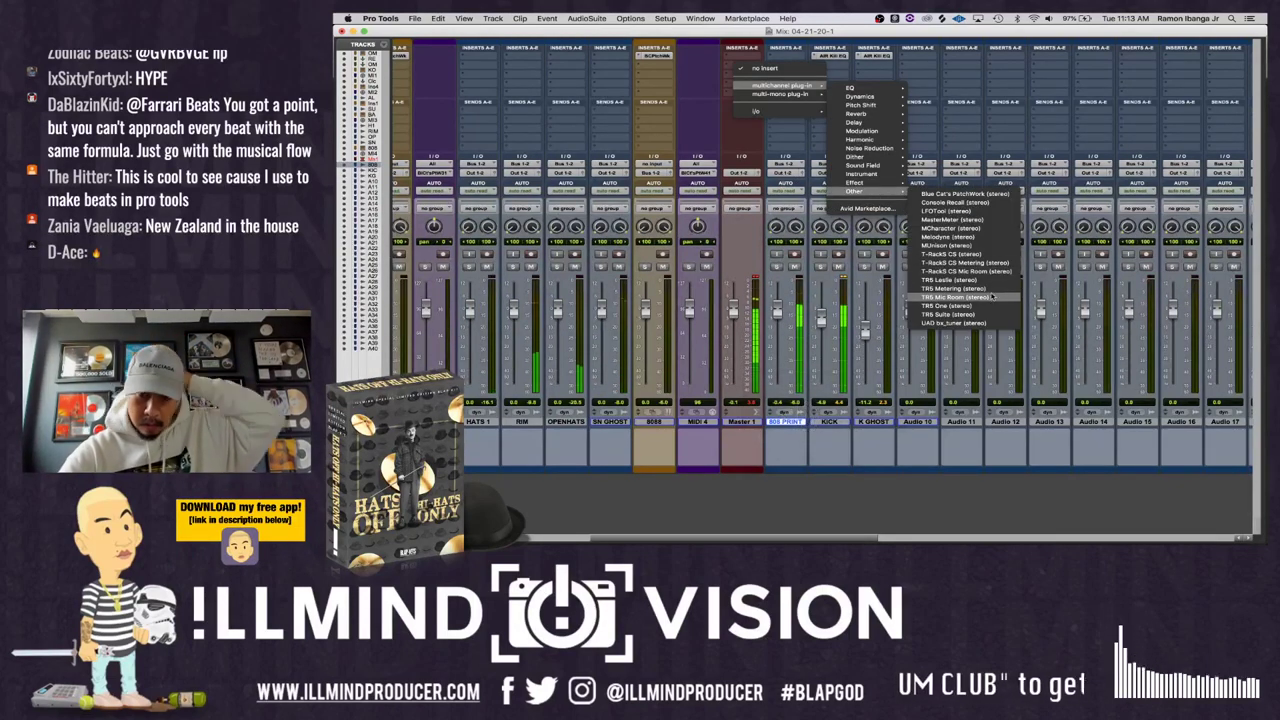
left_click(991, 297)
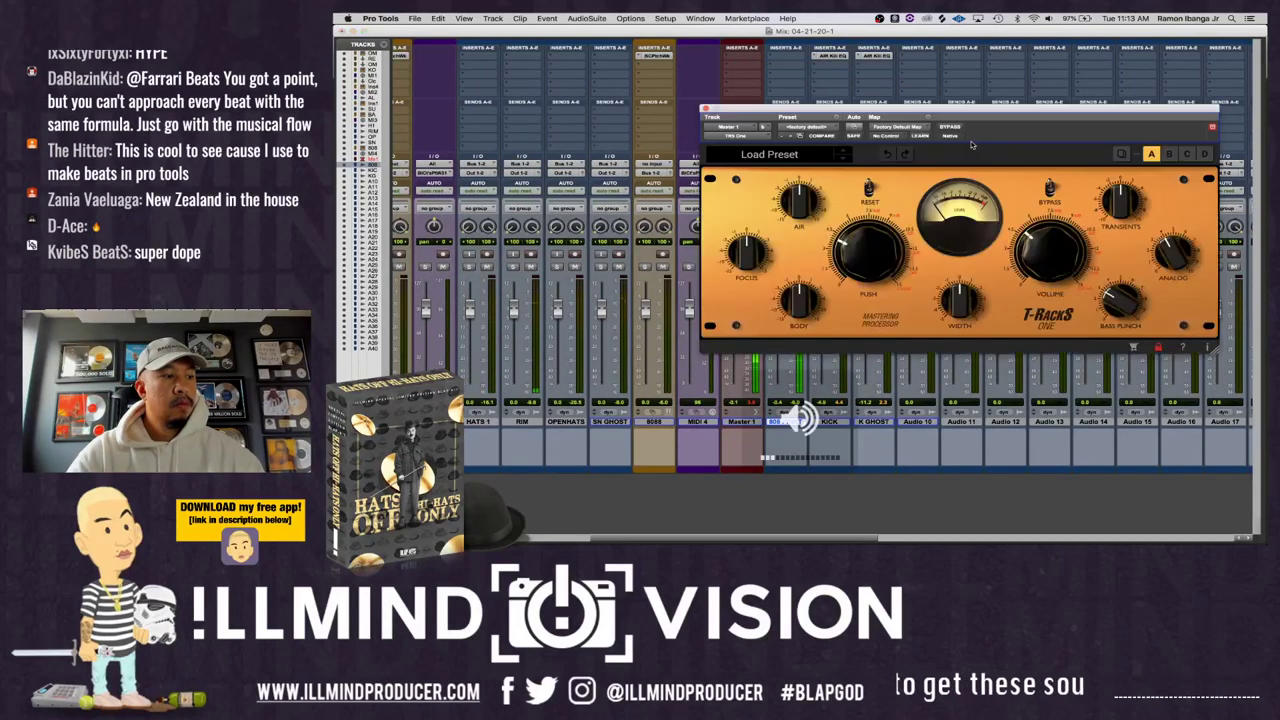
- Load the Complete One preset in T-RackS One and move the plug-in window clear of the Master 1 channel
left_click(845, 155)
left_click(845, 155)
left_click(845, 155)
left_click_drag(819, 108, 876, 88)
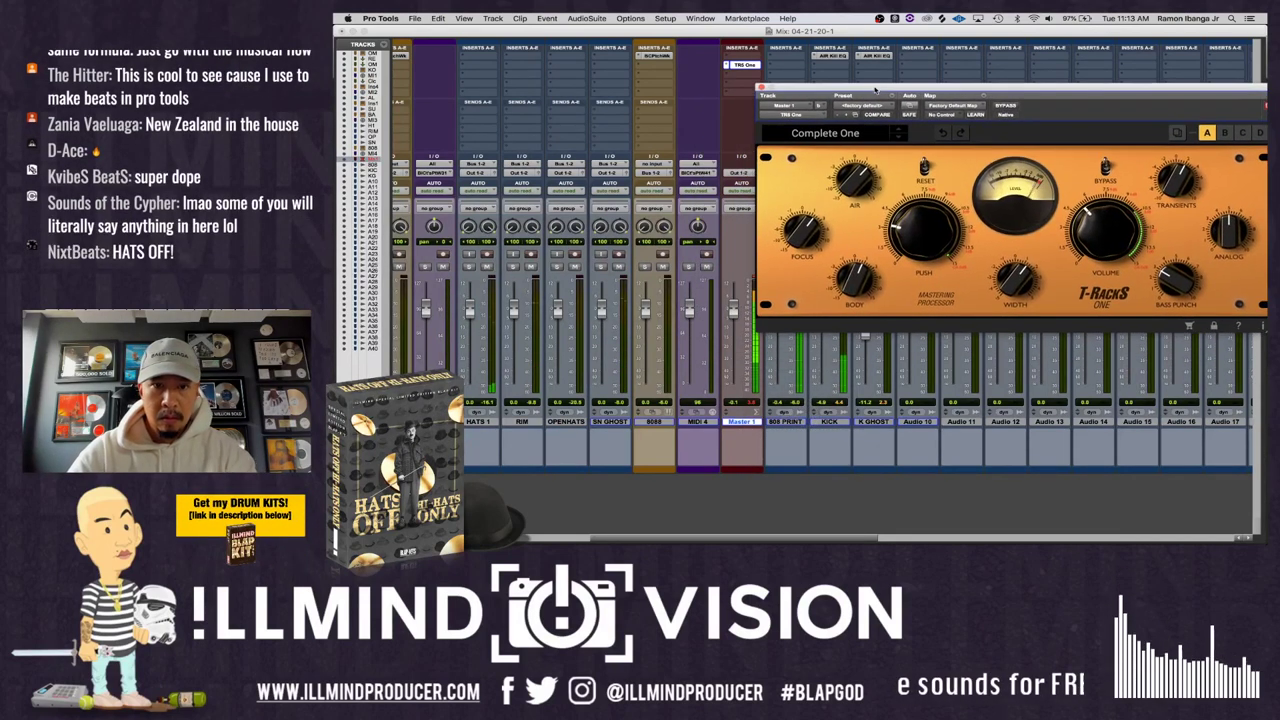
- Turn the T-RackS One output volume down slightly while listening to the mix, and close the plug-in
scroll(686, 208, "right", 2)
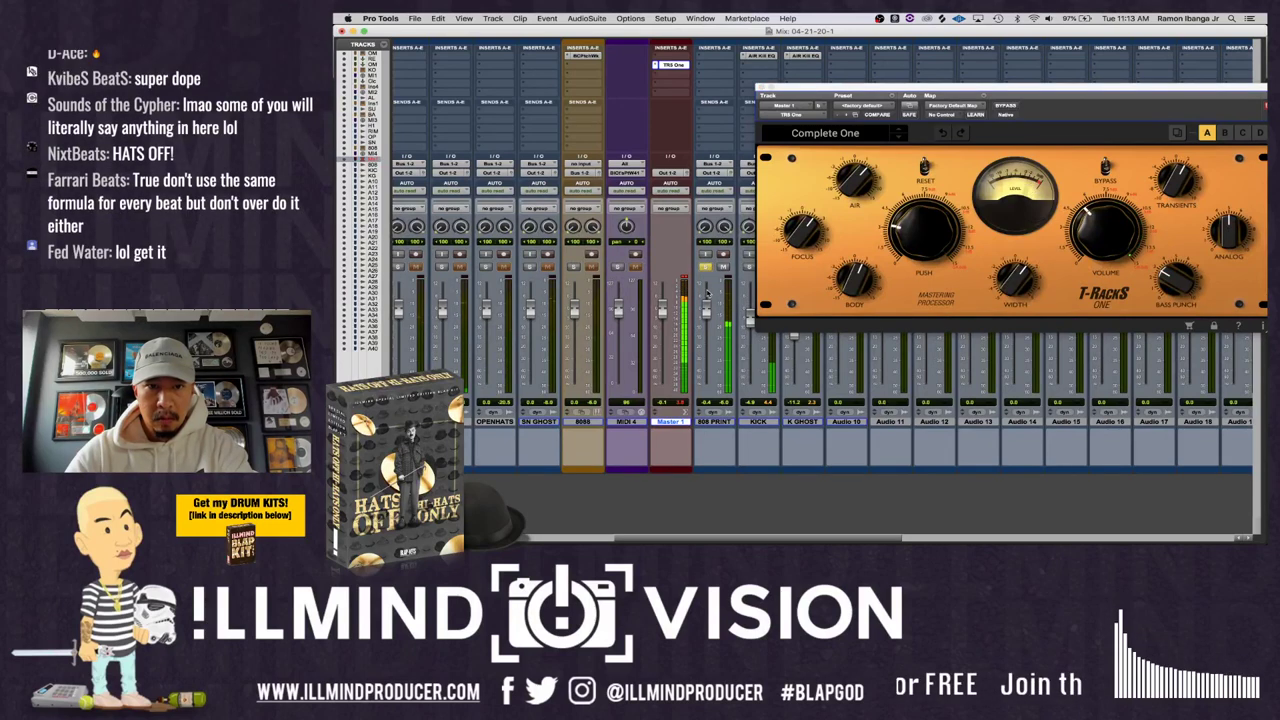
scroll(690, 313, "right", 2)
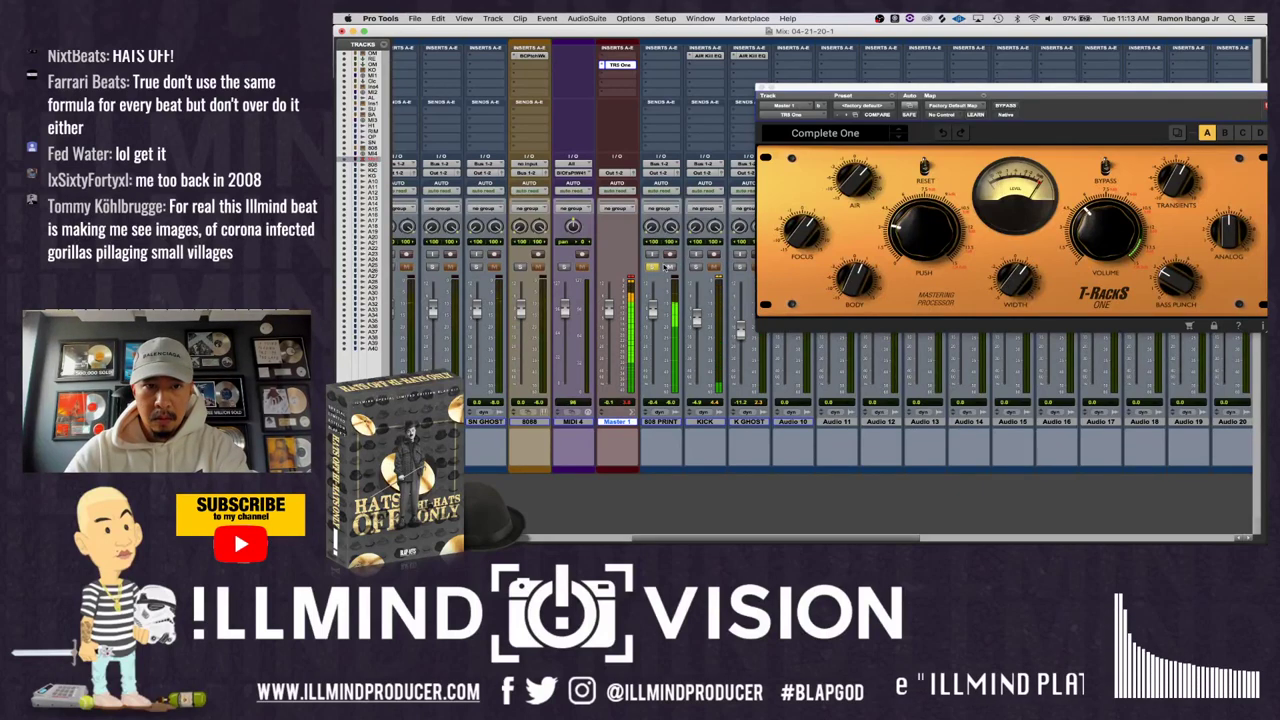
left_click_drag(1106, 240, 1104, 248)
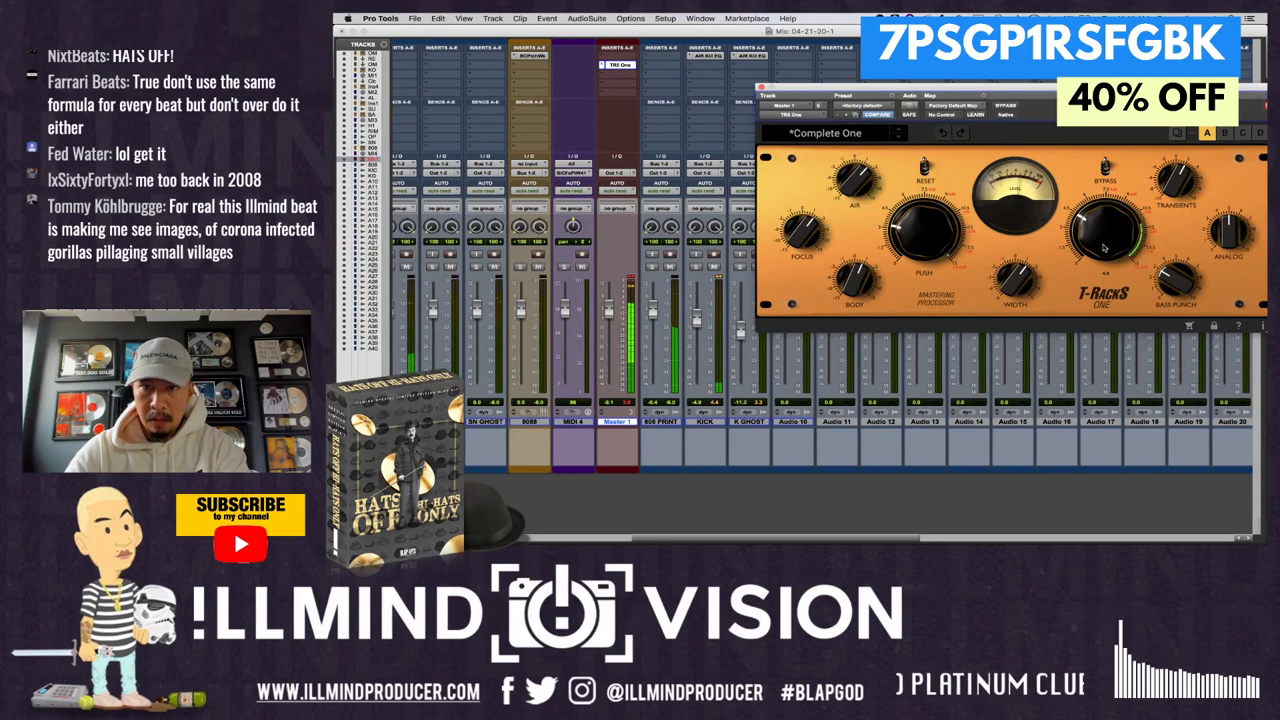
scroll(660, 357, "left", 3)
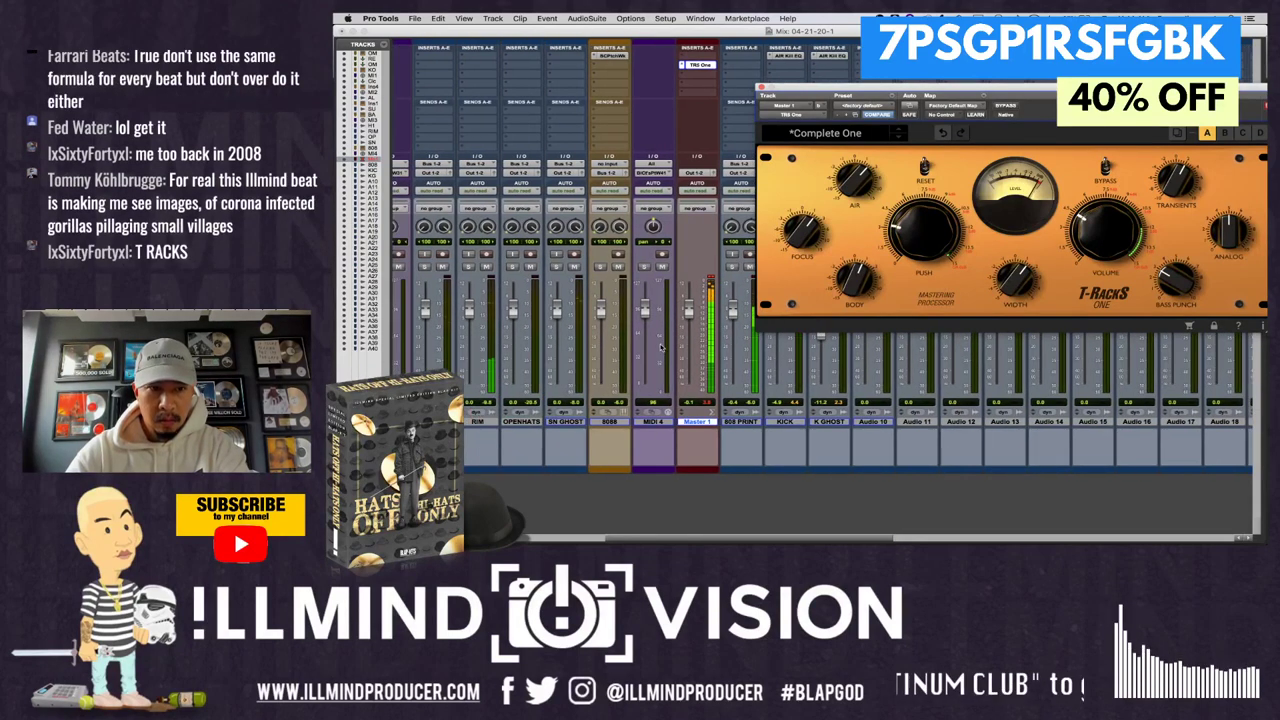
scroll(662, 348, "left", 1)
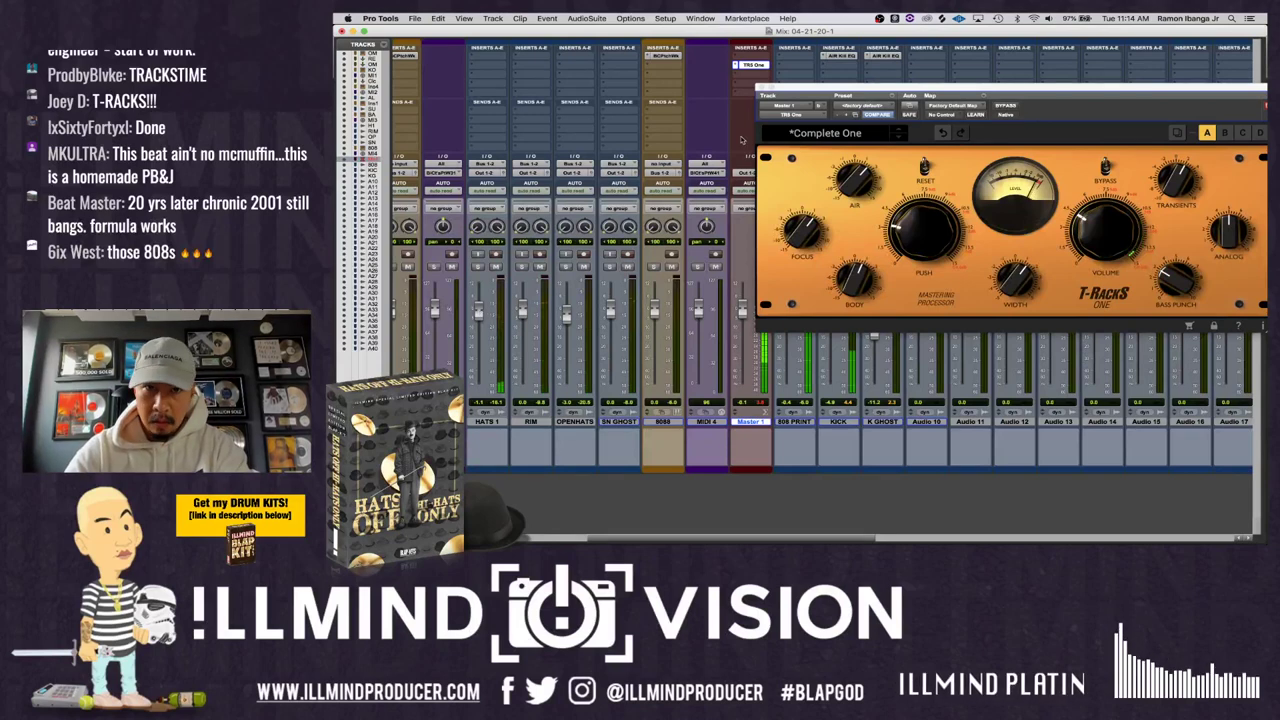
left_click(760, 90)
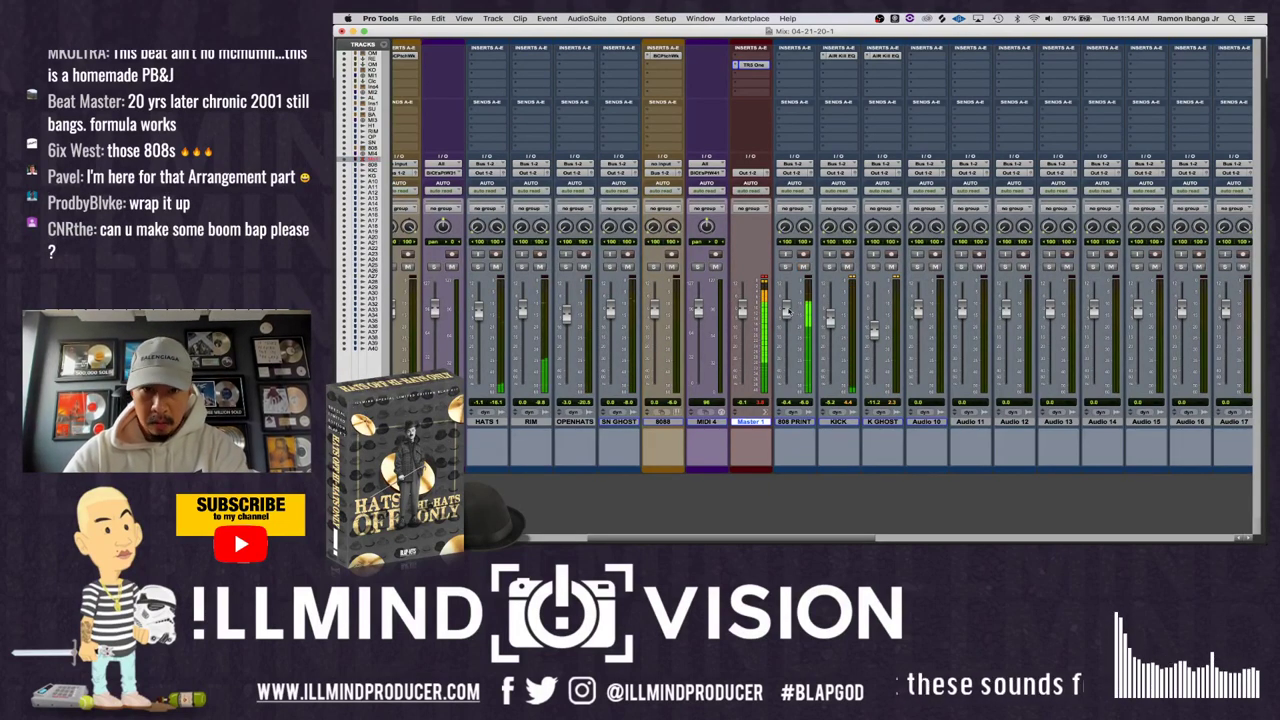
- Play the arrangement from 8|1|000 in the Edit window with all four repeated sections in view
key("super+equal")
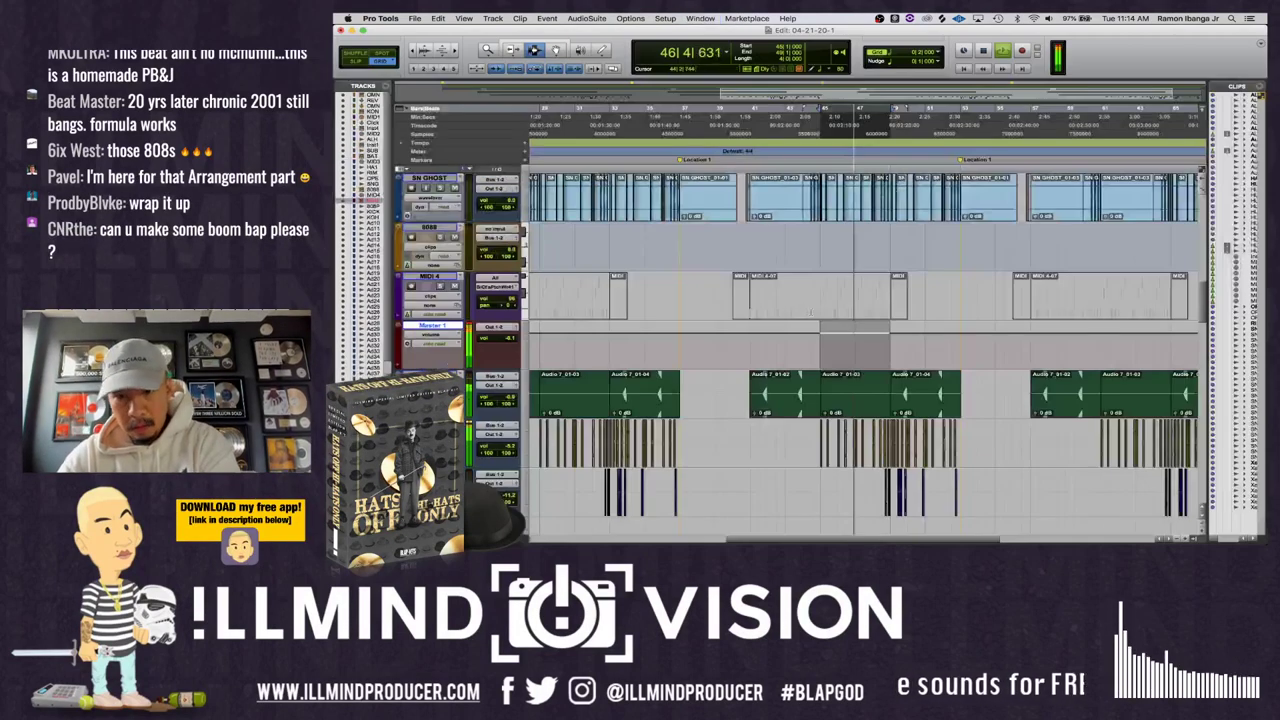
key("super+bracketleft")
key("super+bracketleft")
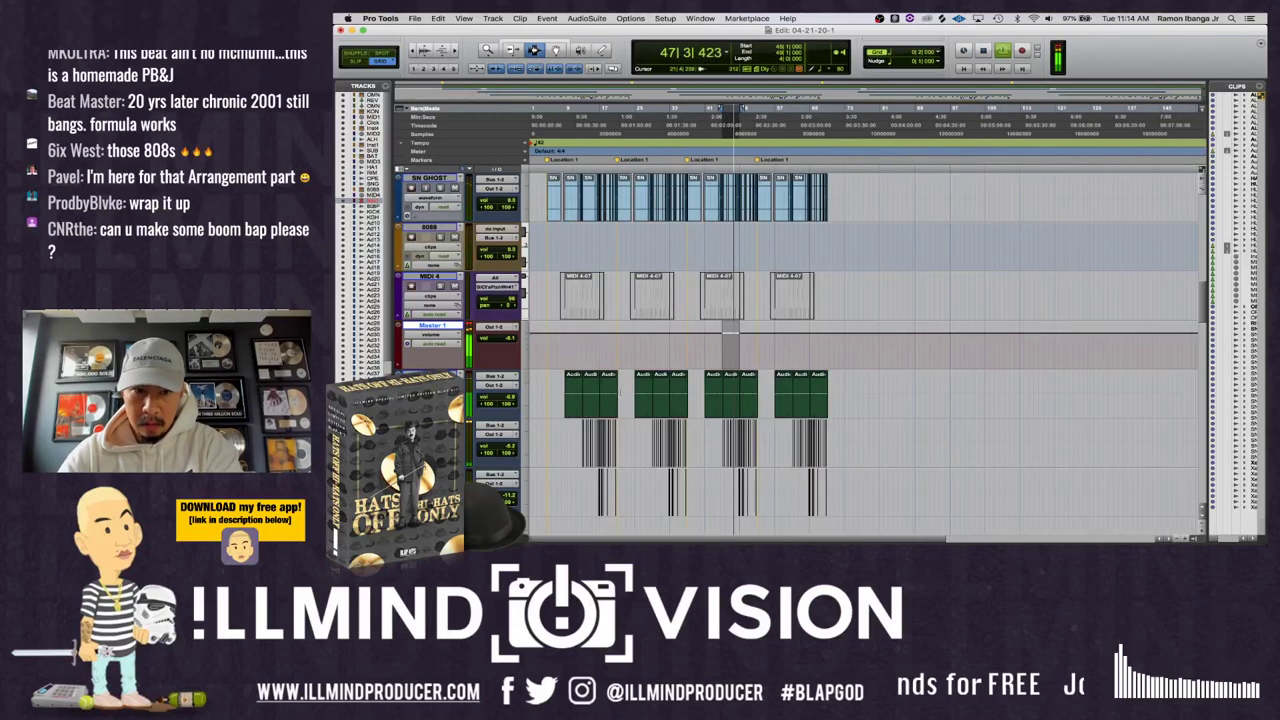
key("space")
key("space")
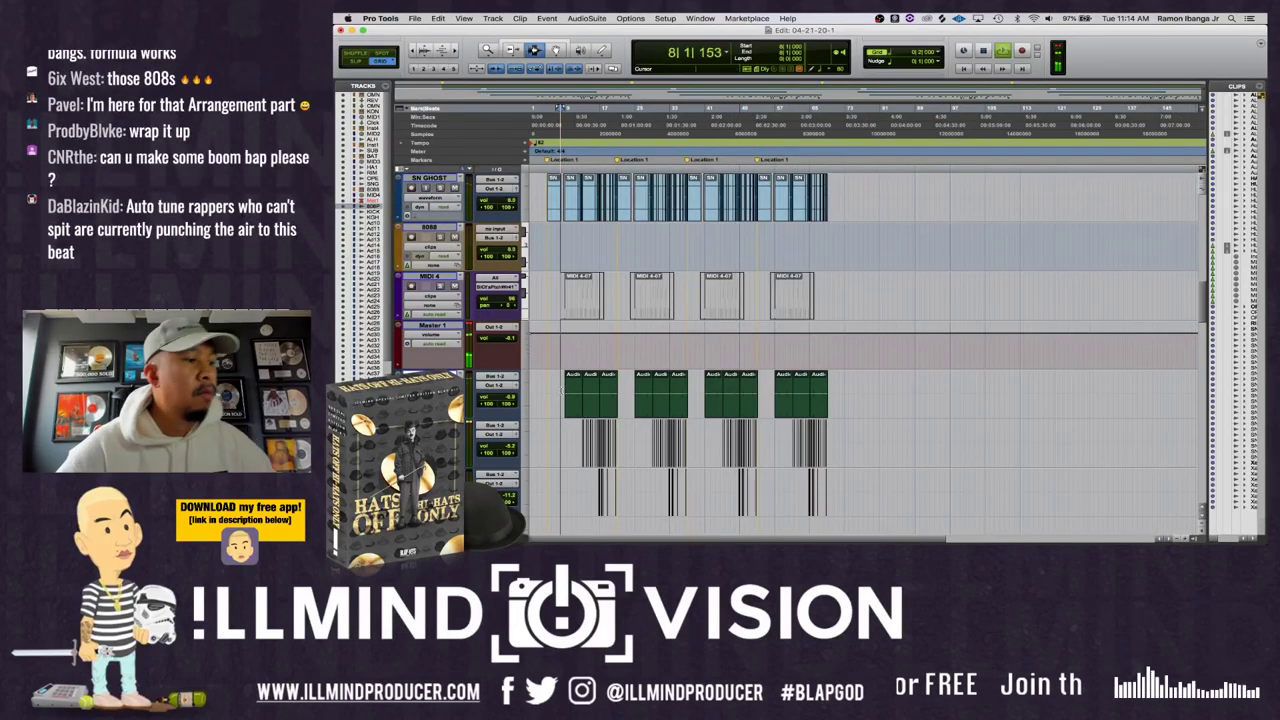
key("XF86AudioRaiseVolume")
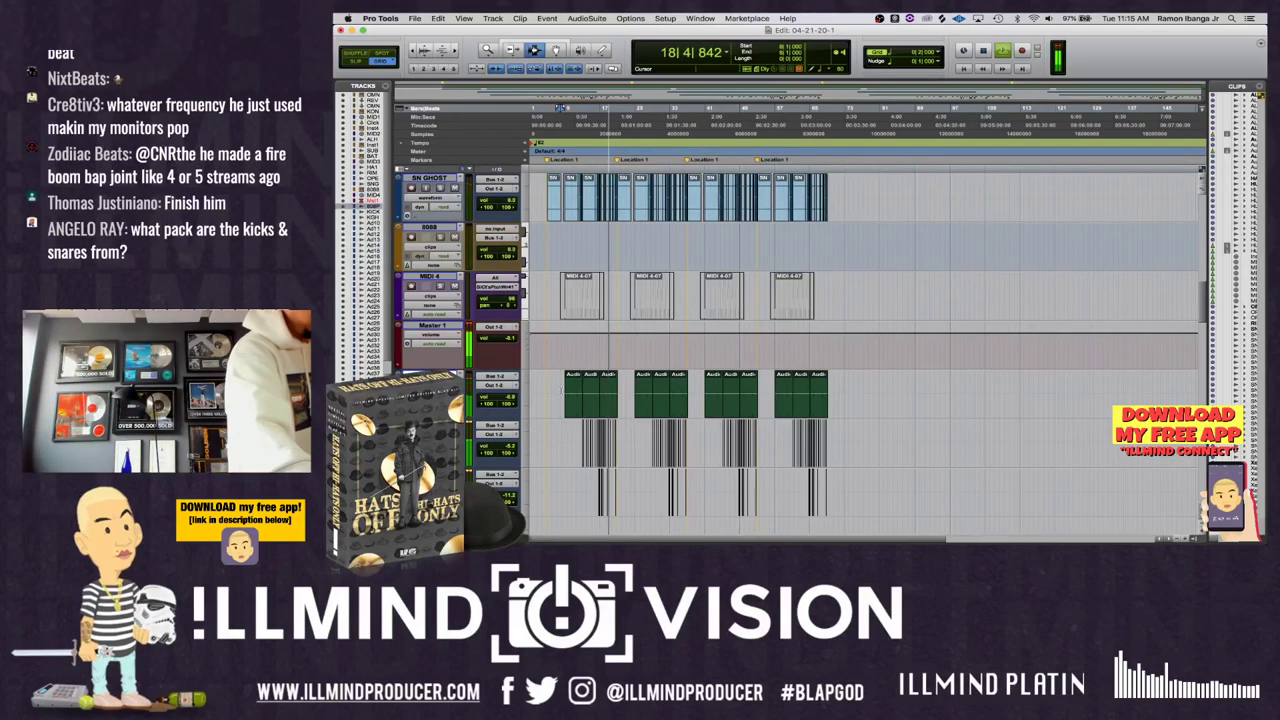
key("XF86AudioLowerVolume")
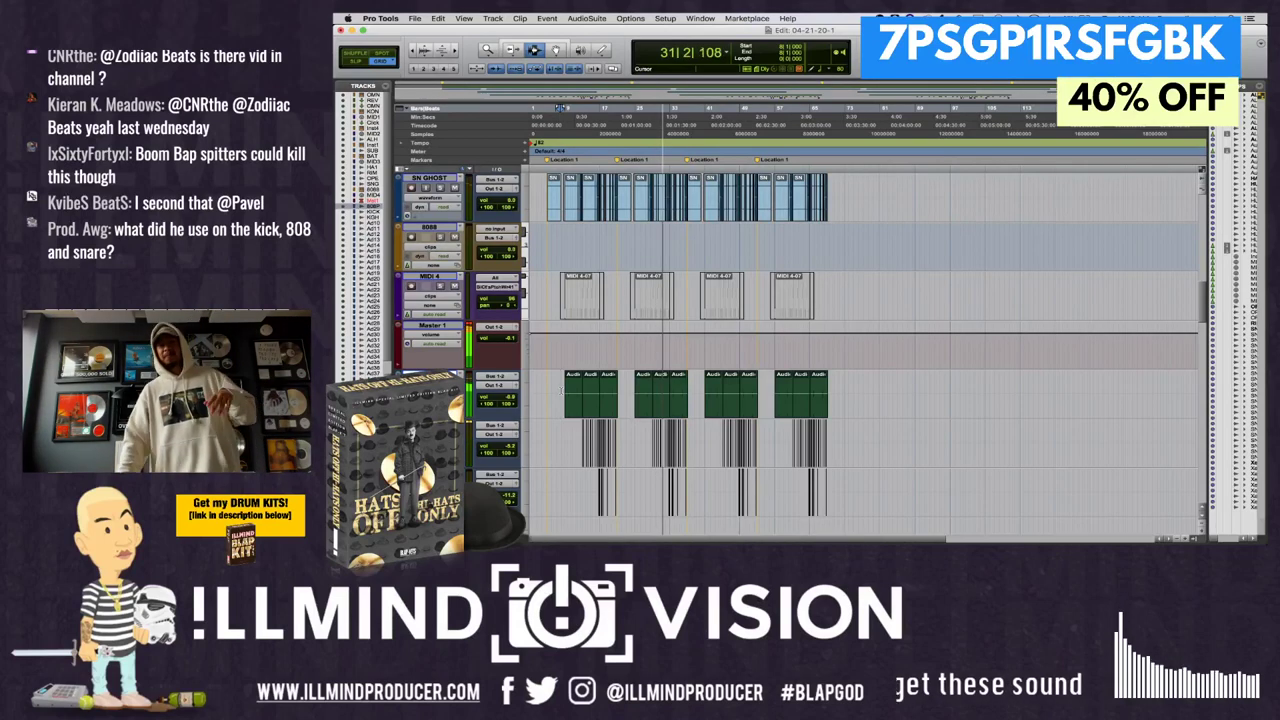
key("space")
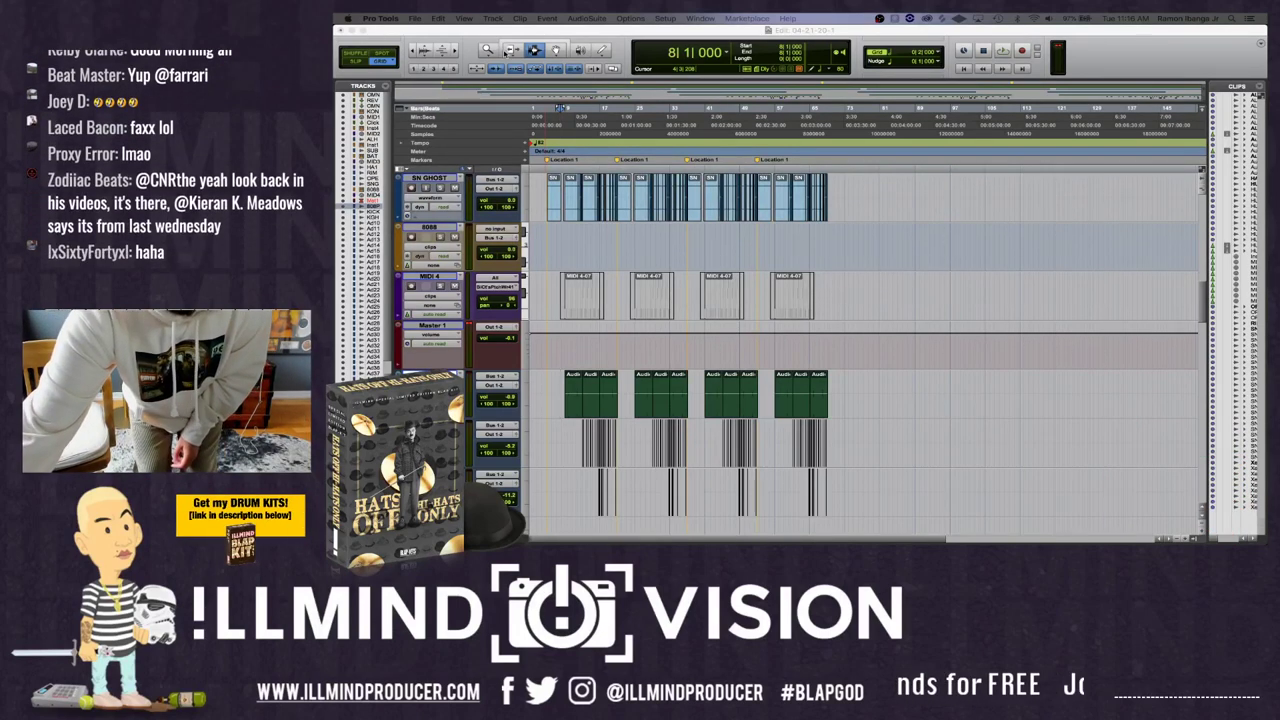
key("space")
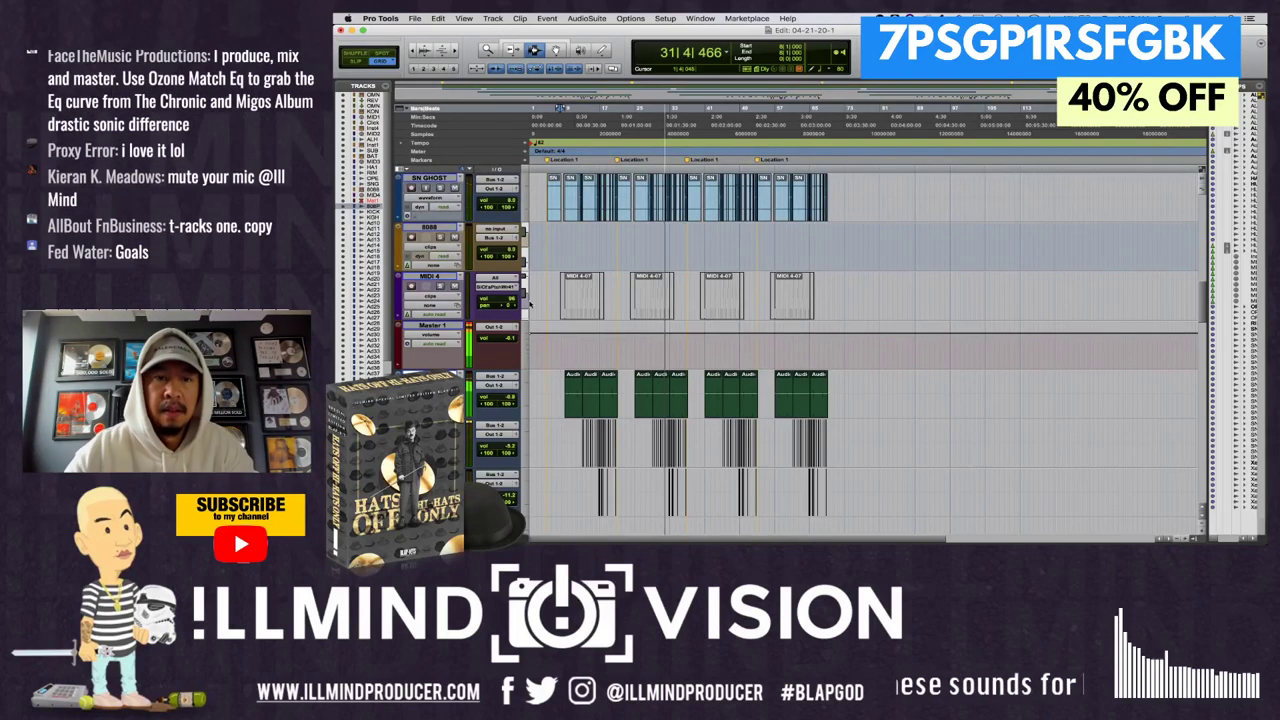
key("space")
- Play the intro from 5|1|000 and look over the tracks from the kick parts up to AL HUG
key("super+]")
key("super+]")
key("super+]")
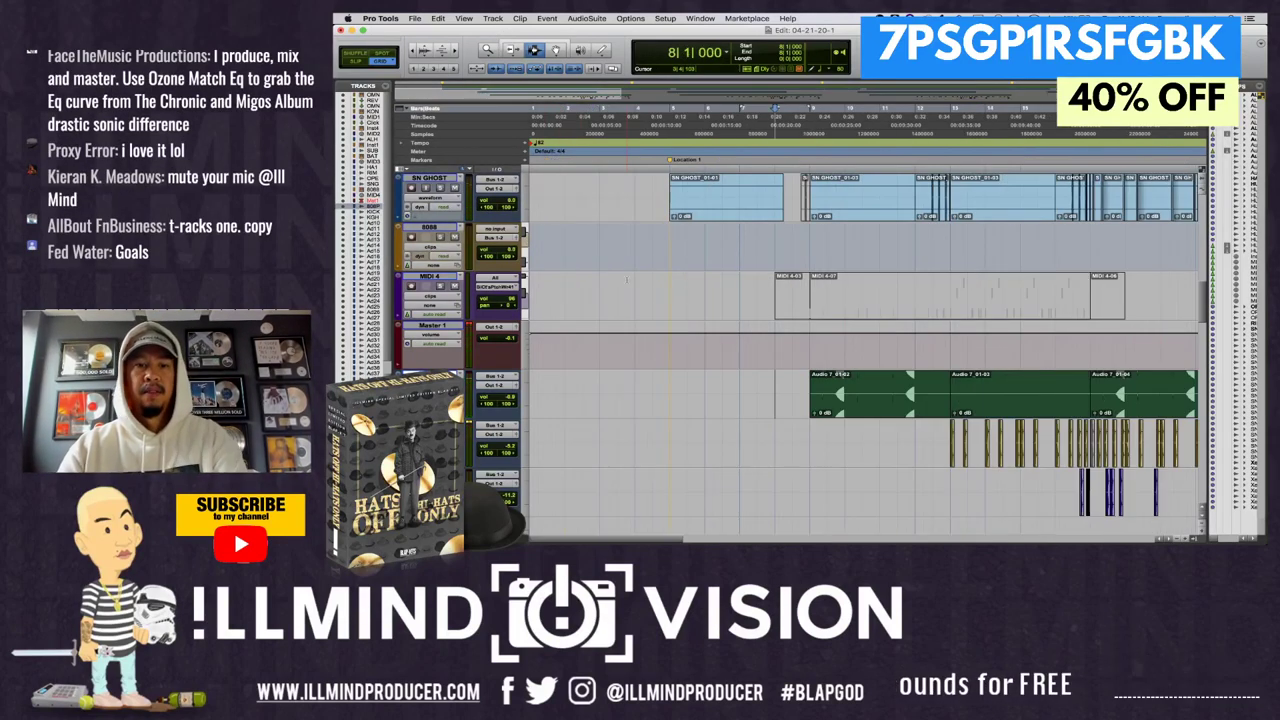
key("space")
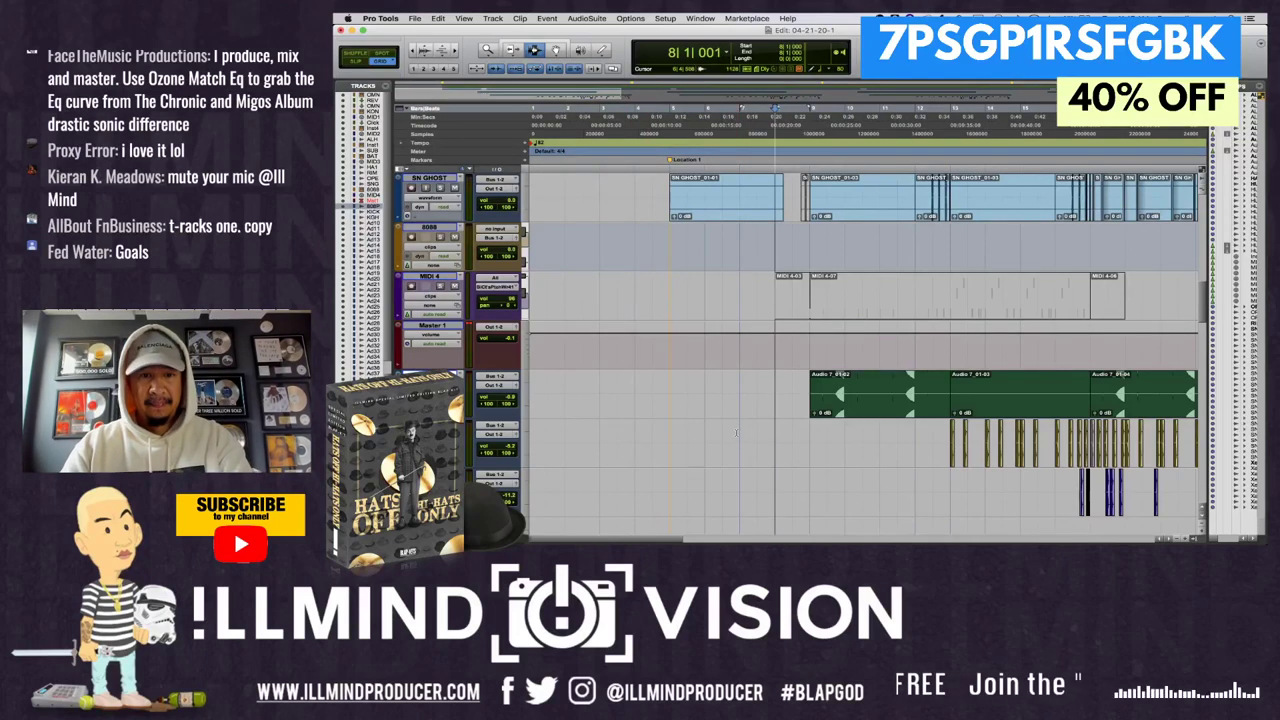
scroll(736, 432, "down", 3)
left_click(672, 443)
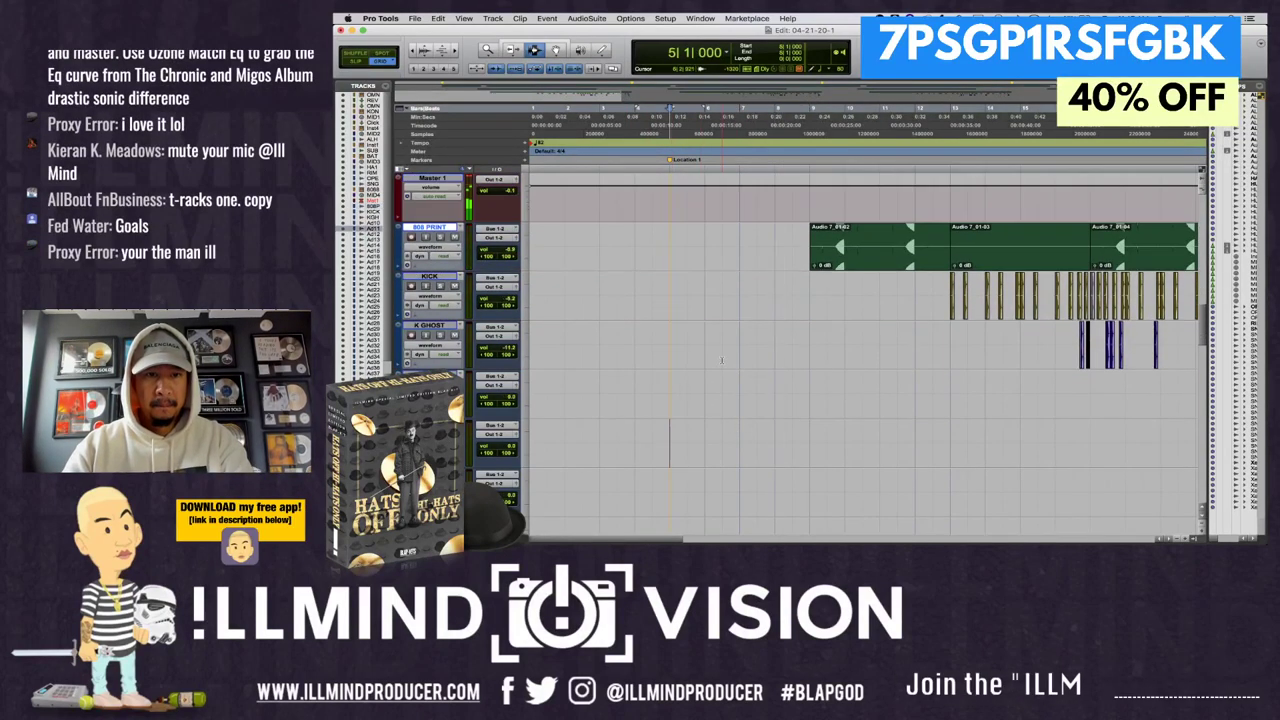
scroll(721, 360, "up", 6)
key("space")
scroll(721, 360, "down", 3)
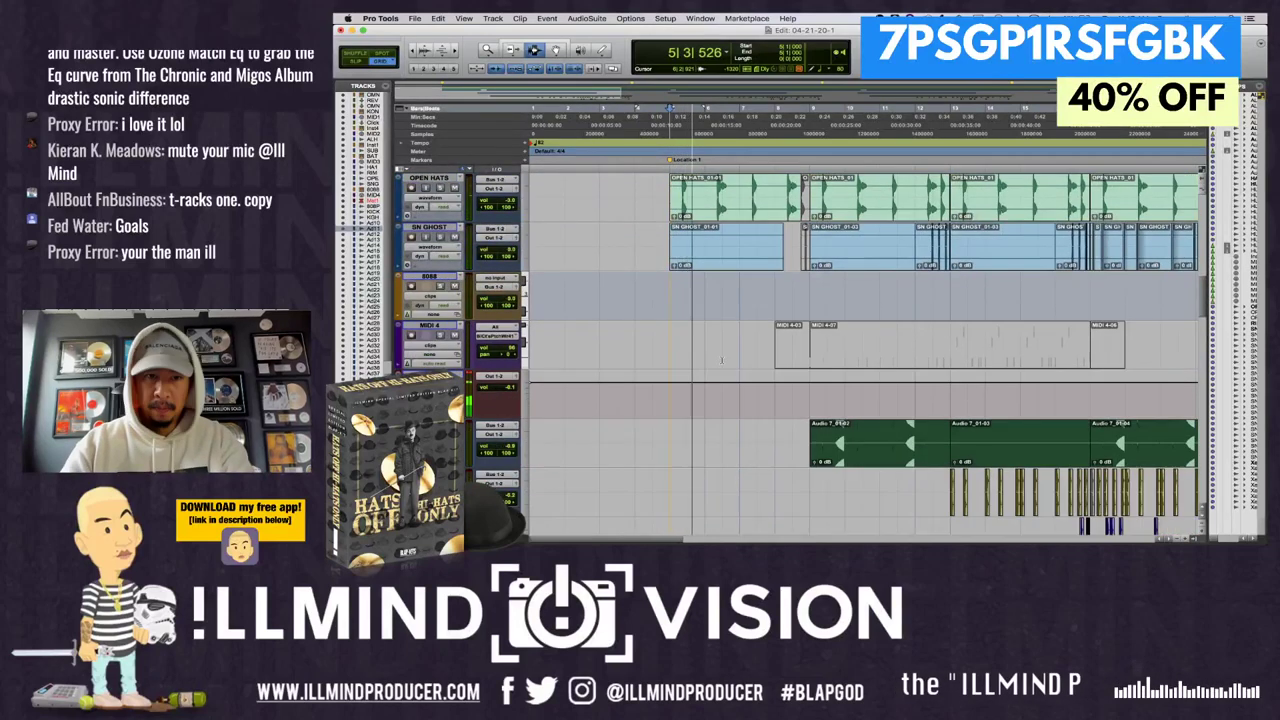
scroll(721, 360, "up", 10)
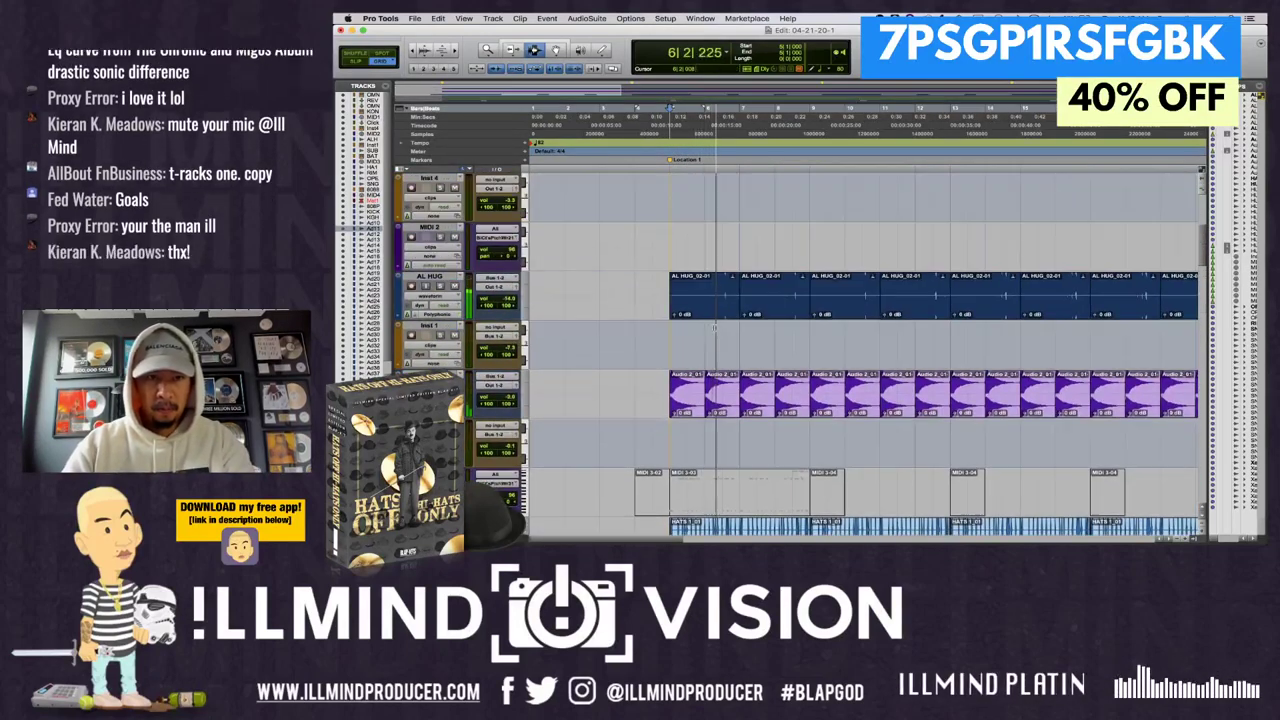
- Copy four bars of AL HUG clips starting at bar 5 and paste them at the session start
key("space")
left_click_drag(670, 298, 756, 302)
key("super+c")
key("Return")
key("super+v")
- Rename the empty Audio 10 track below K GHOST as ILLMIND DROP while the new intro plays
key("space")
scroll(750, 302, "down", 5)
scroll(685, 346, "down", 6)
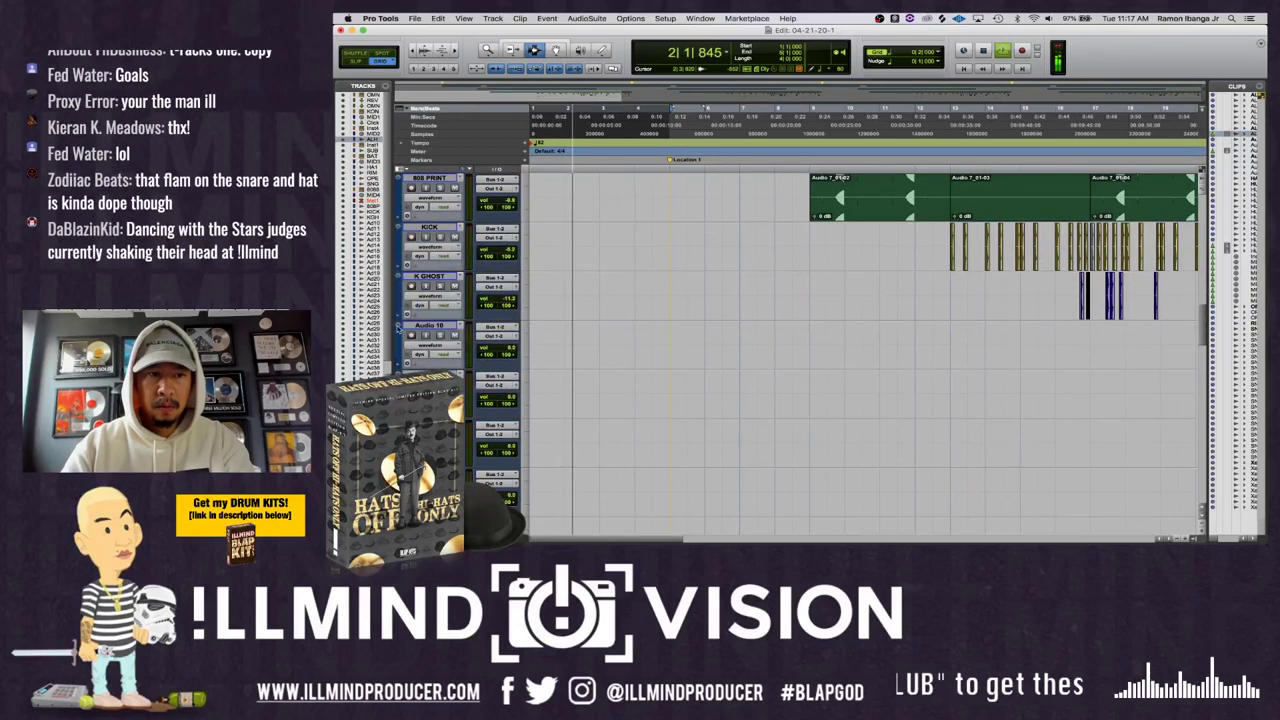
double_click(430, 326)
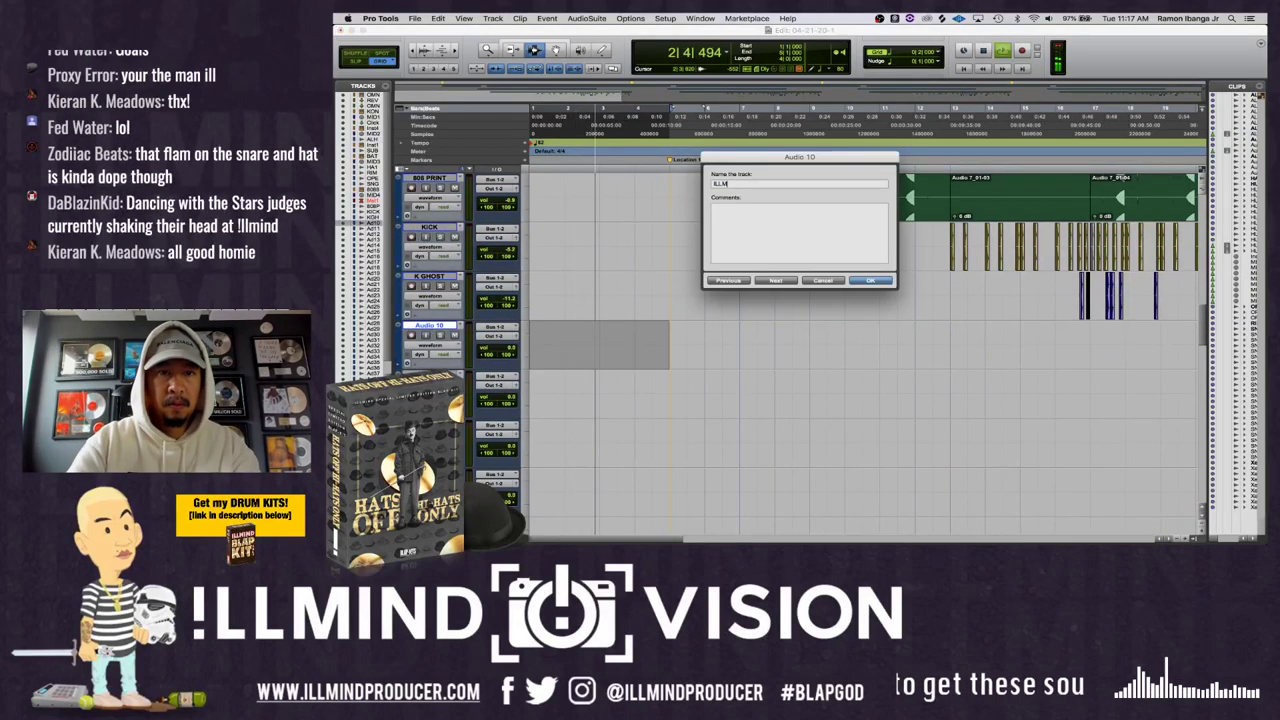
type("!LLMIND DROP")
key("Return")
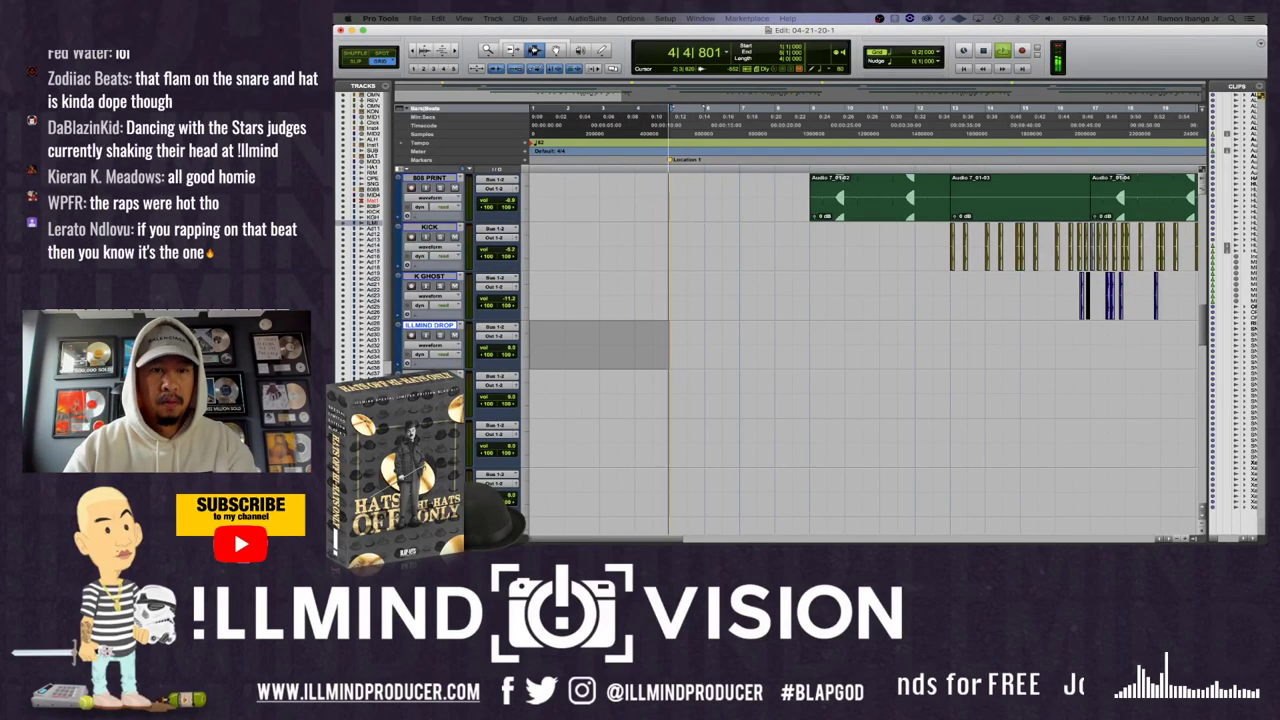
- Place the ILLMIND DROP EAGLE sample on the ILLMIND DROP track just before bar 5 and set the track volume to about -19 dB
left_click_drag(620, 20, 675, 356)
left_click_drag(493, 354, 493, 368)
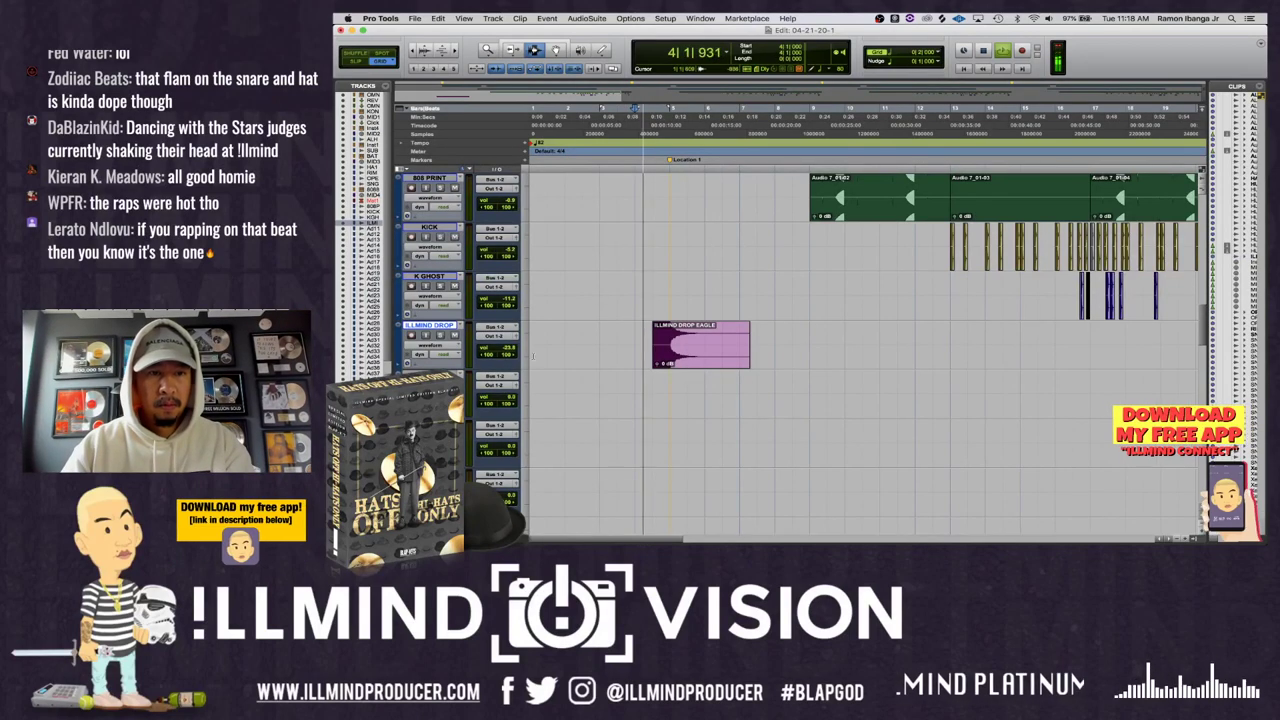
left_click_drag(495, 350, 510, 346)
- Save the session and play the drop from bar 4 while looking over the whole arrangement up to AL HUG
key("space")
key("super+s")
key("space")
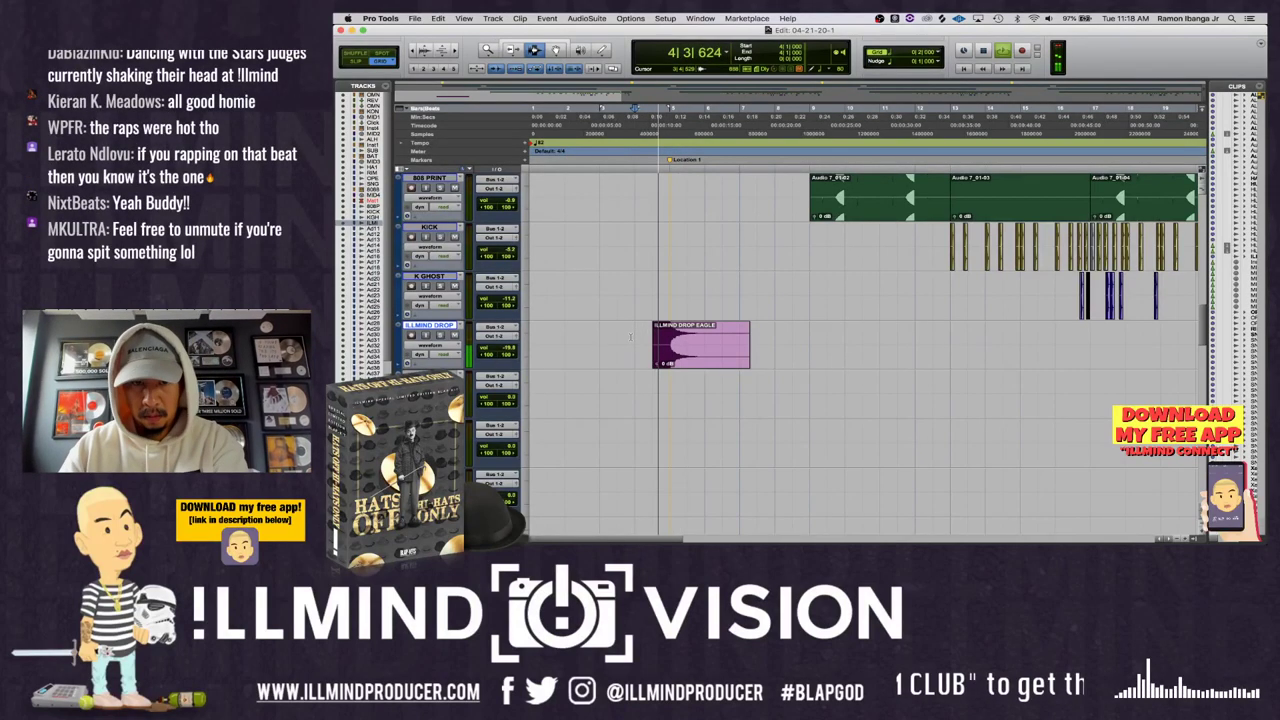
key("super+bracketleft")
left_click(500, 348)
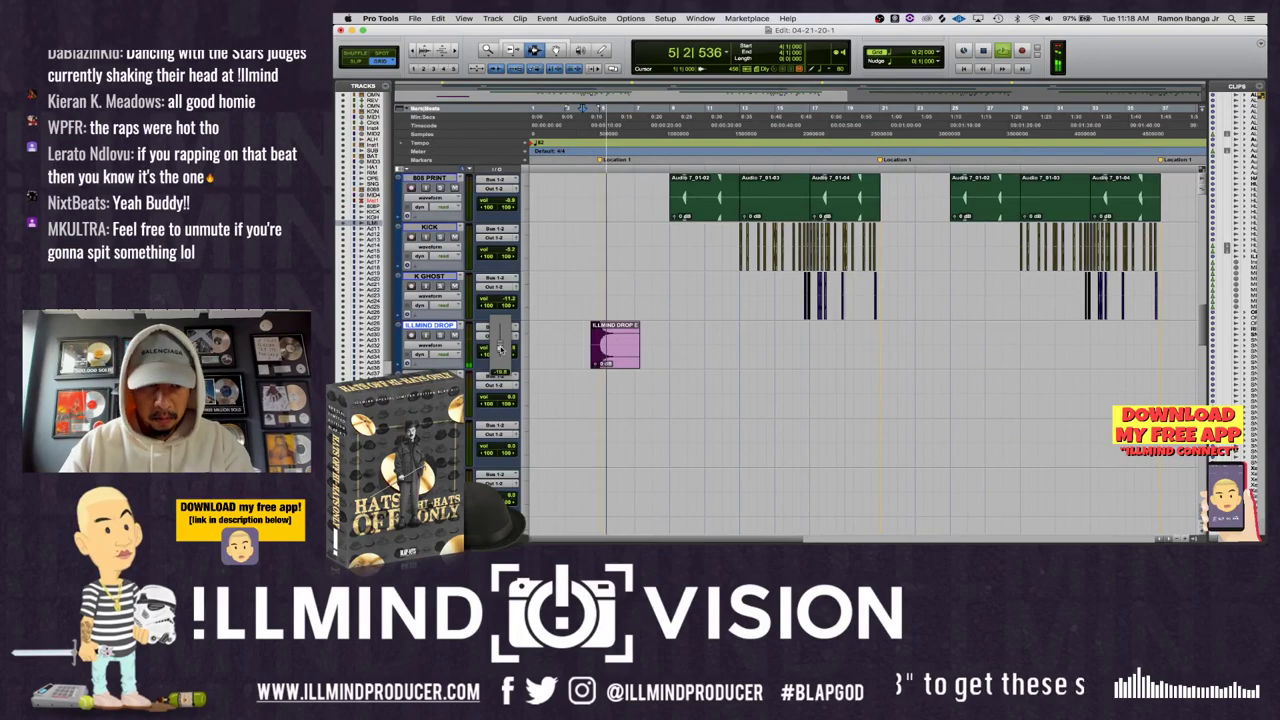
key("super+bracketleft")
scroll(860, 350, "up", 2)
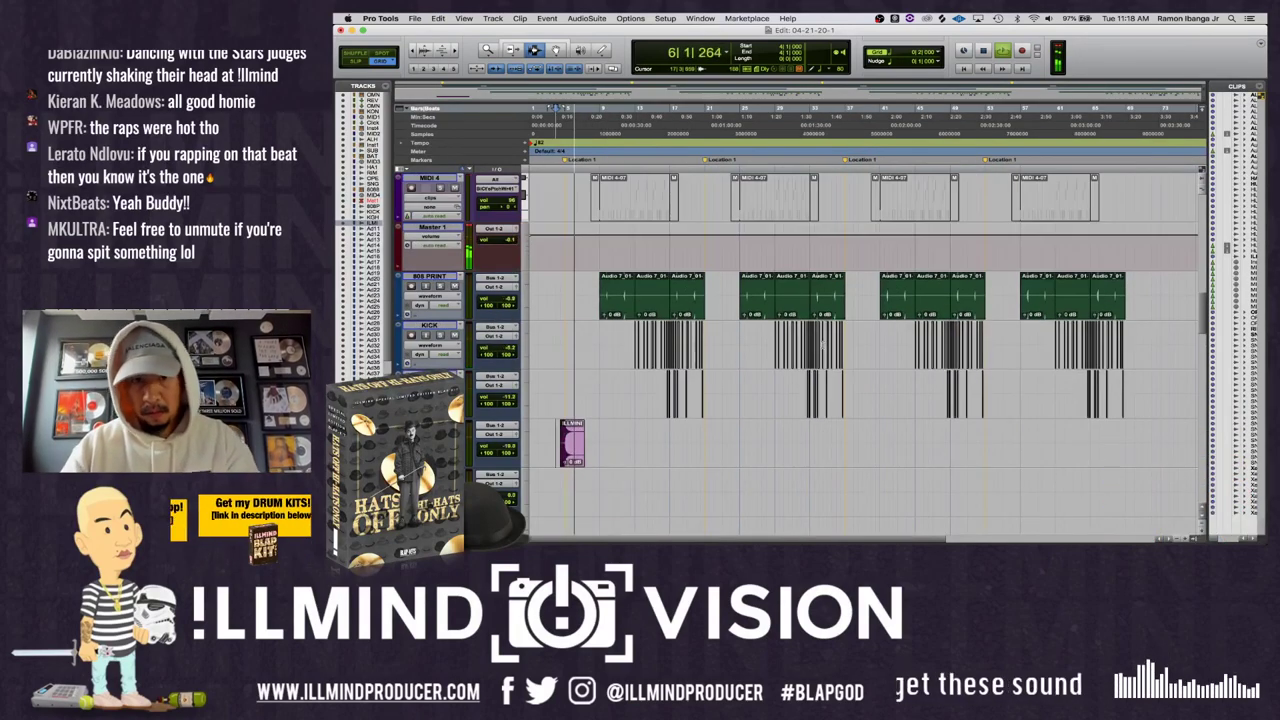
scroll(822, 343, "up", 5)
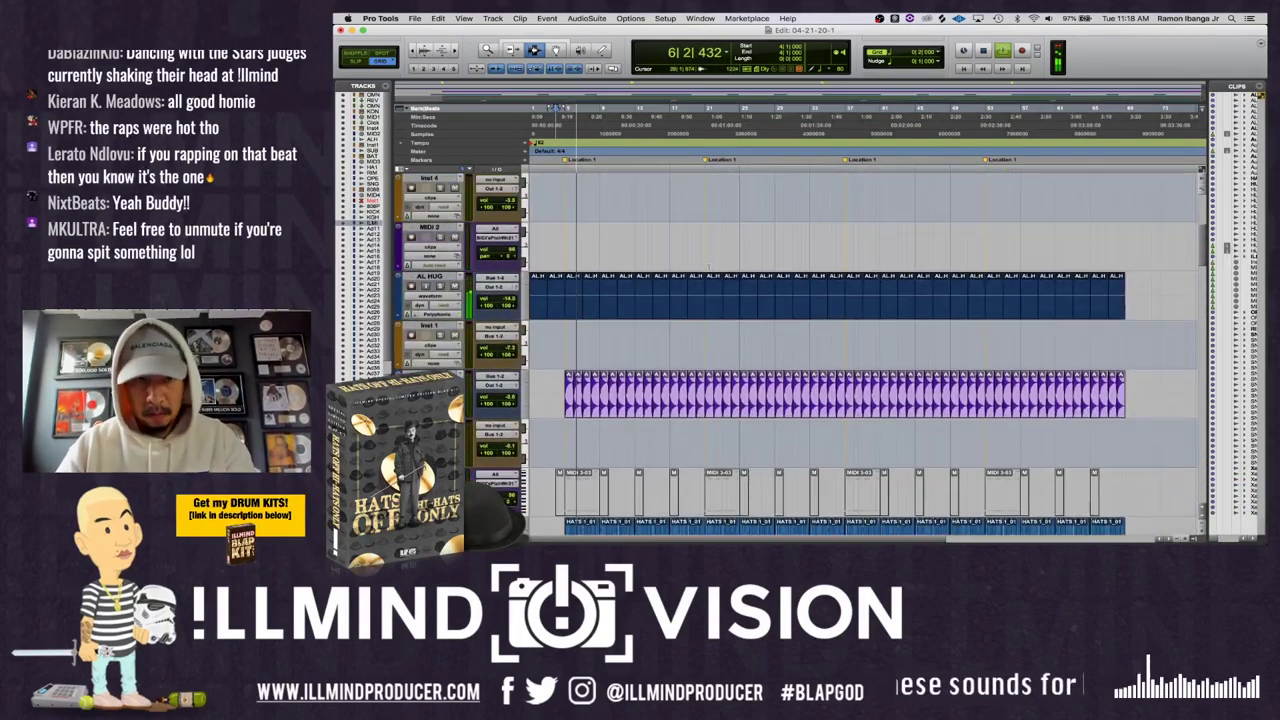
scroll(704, 303, "up", 1)
- Select all clips on the AL HUG track and play the song from 1|1|000
left_click(700, 308)
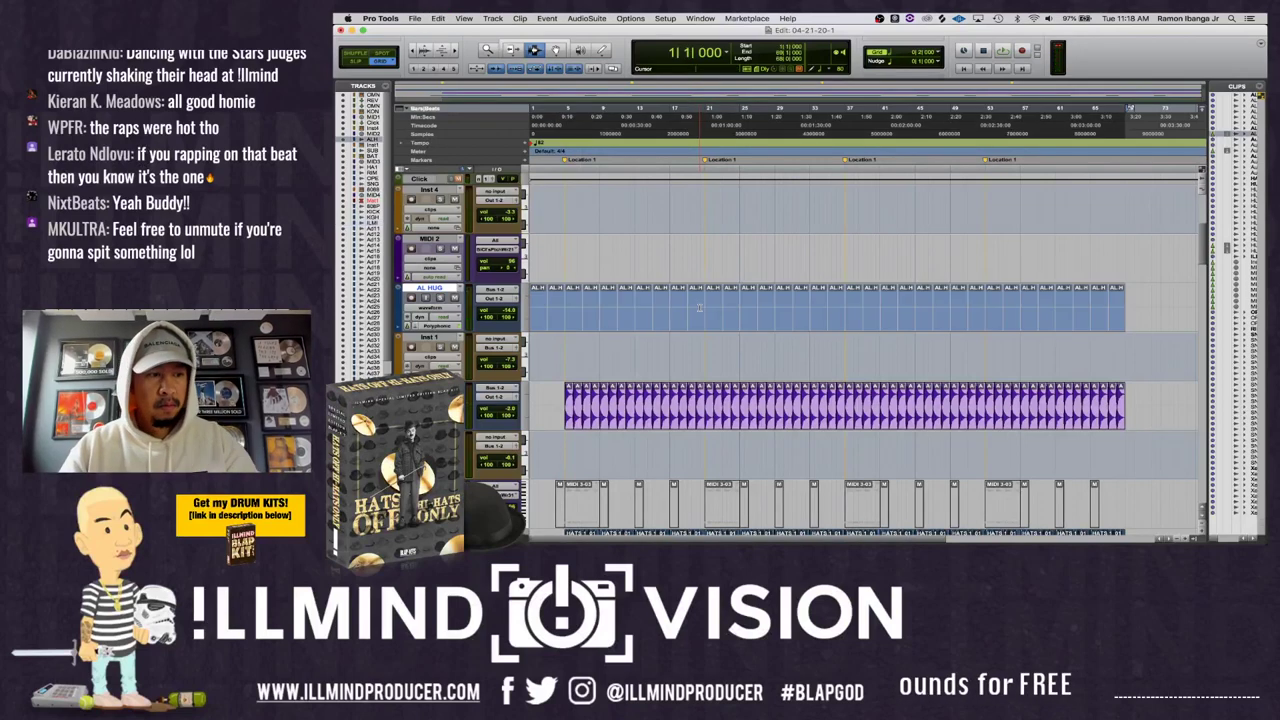
key("space")
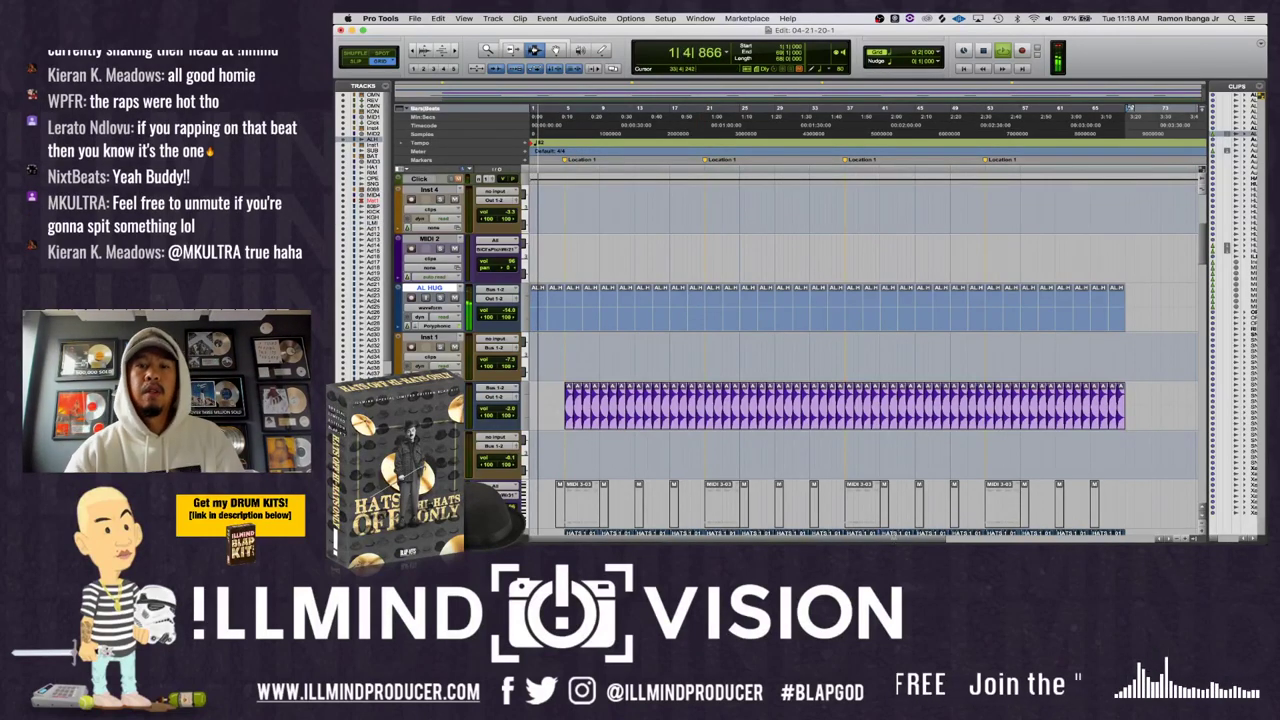
scroll(870, 430, "down", 10)
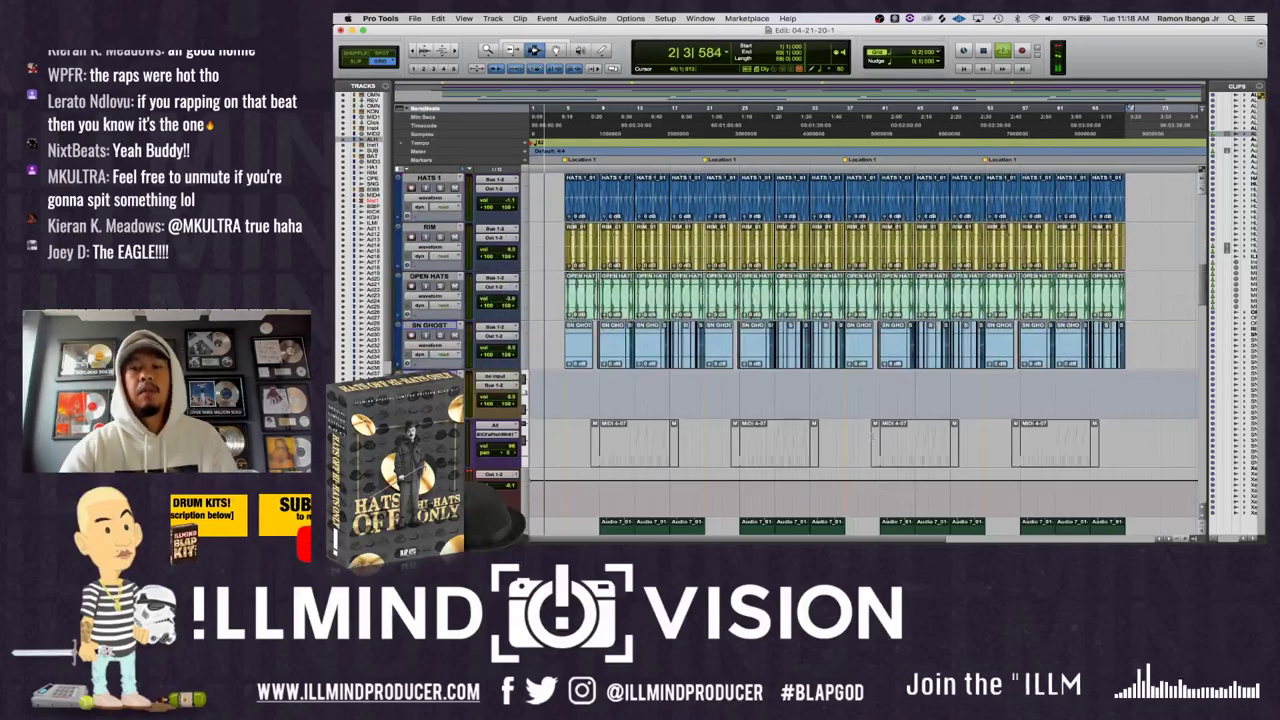
- Reopen T-RackS One from the Master 1 inserts and position its window over the mixer
key("super+equal")
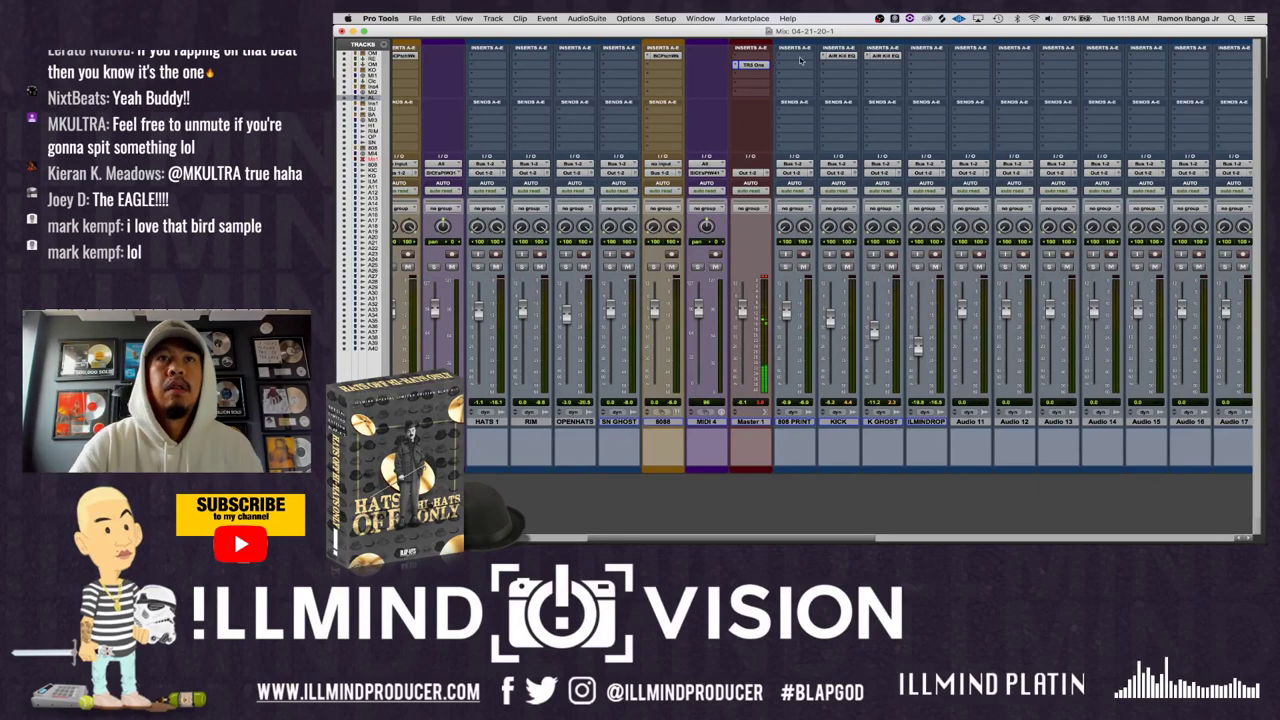
left_click(765, 64)
left_click_drag(813, 93, 677, 96)
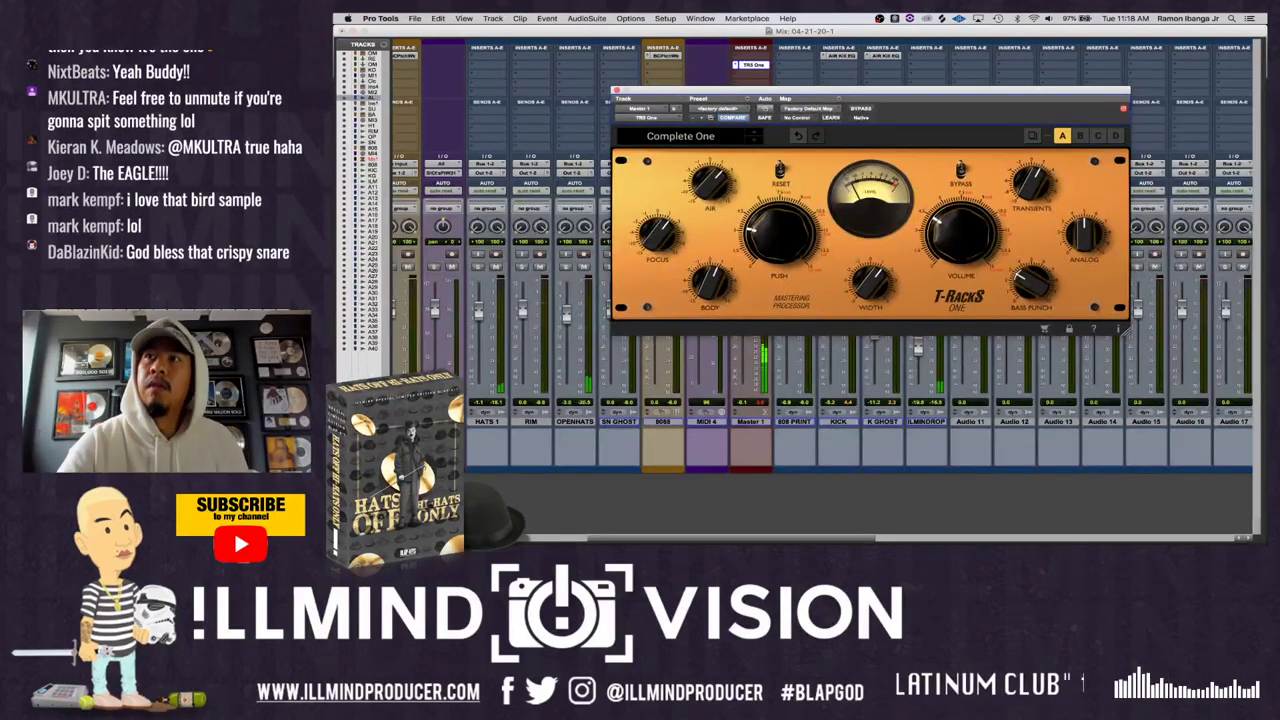